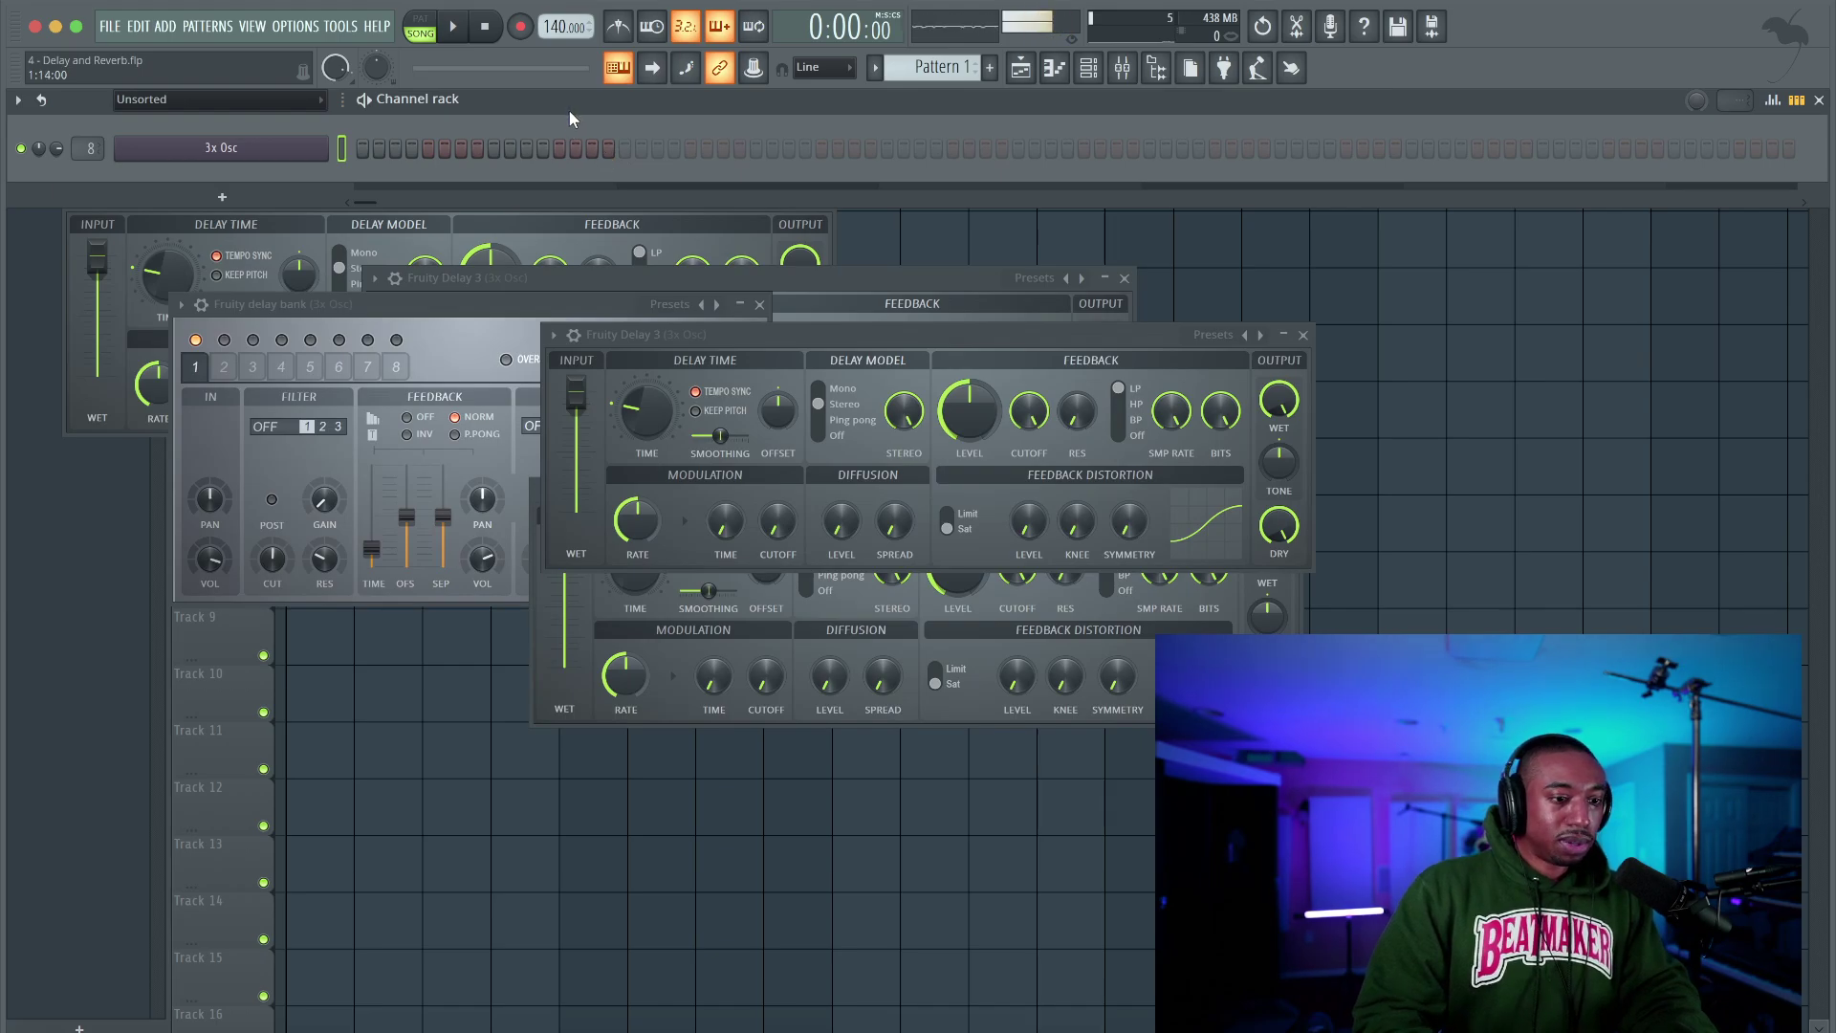
Enable the first Fruity Delay 3 on the 3x Osc mixer track, open its controls and audition a few notes
{"action": "key", "text": "e"}
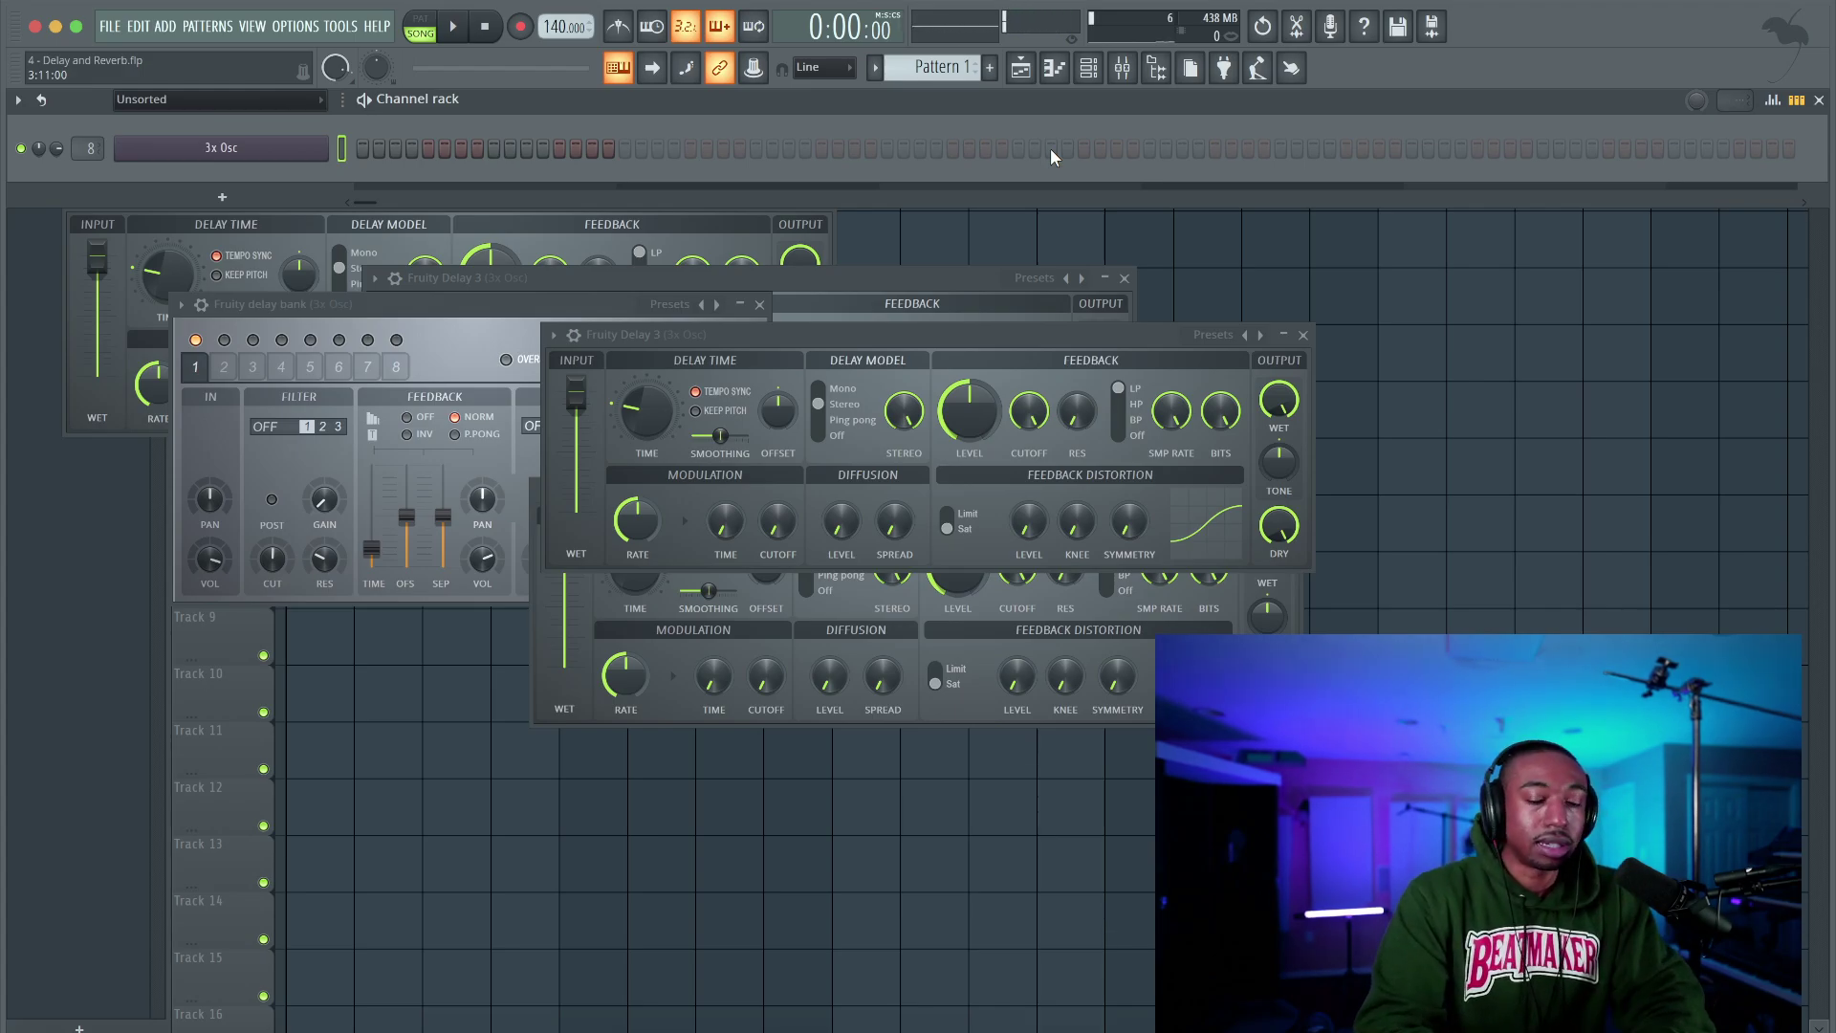
{"action": "key", "text": "e"}
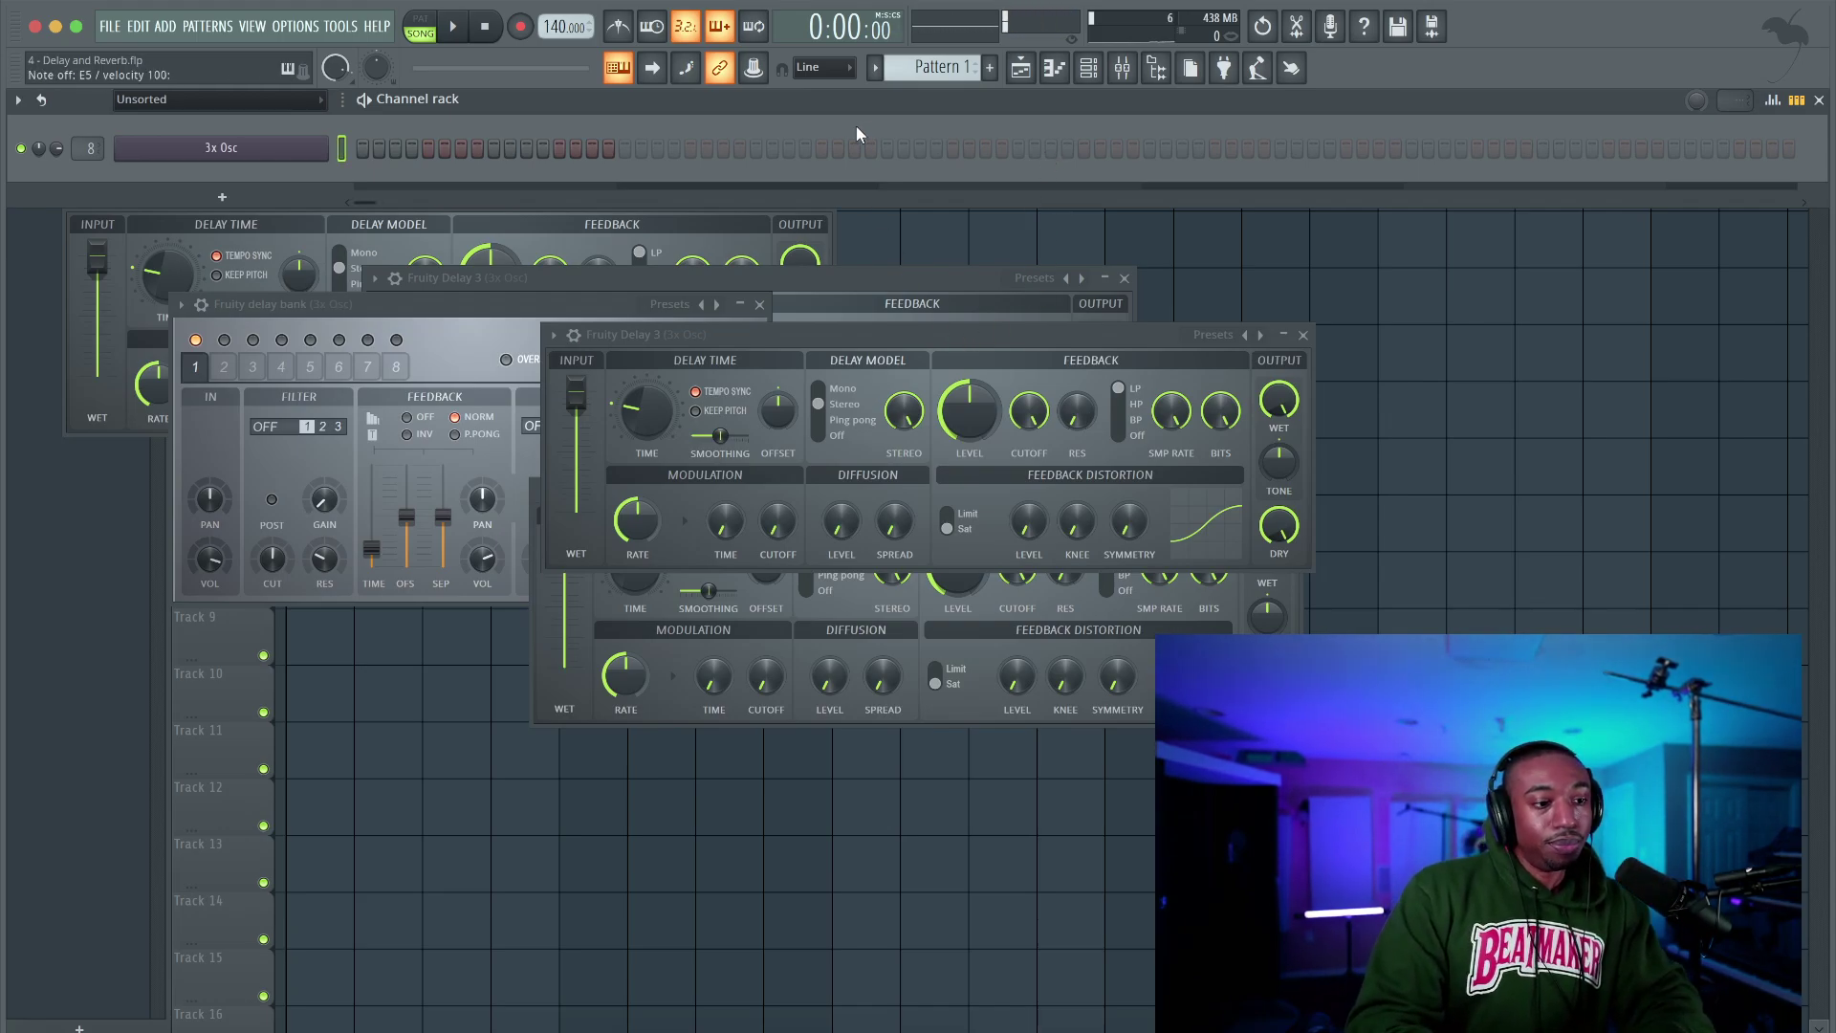
{"action": "left_click", "coordinate": [1121, 68]}
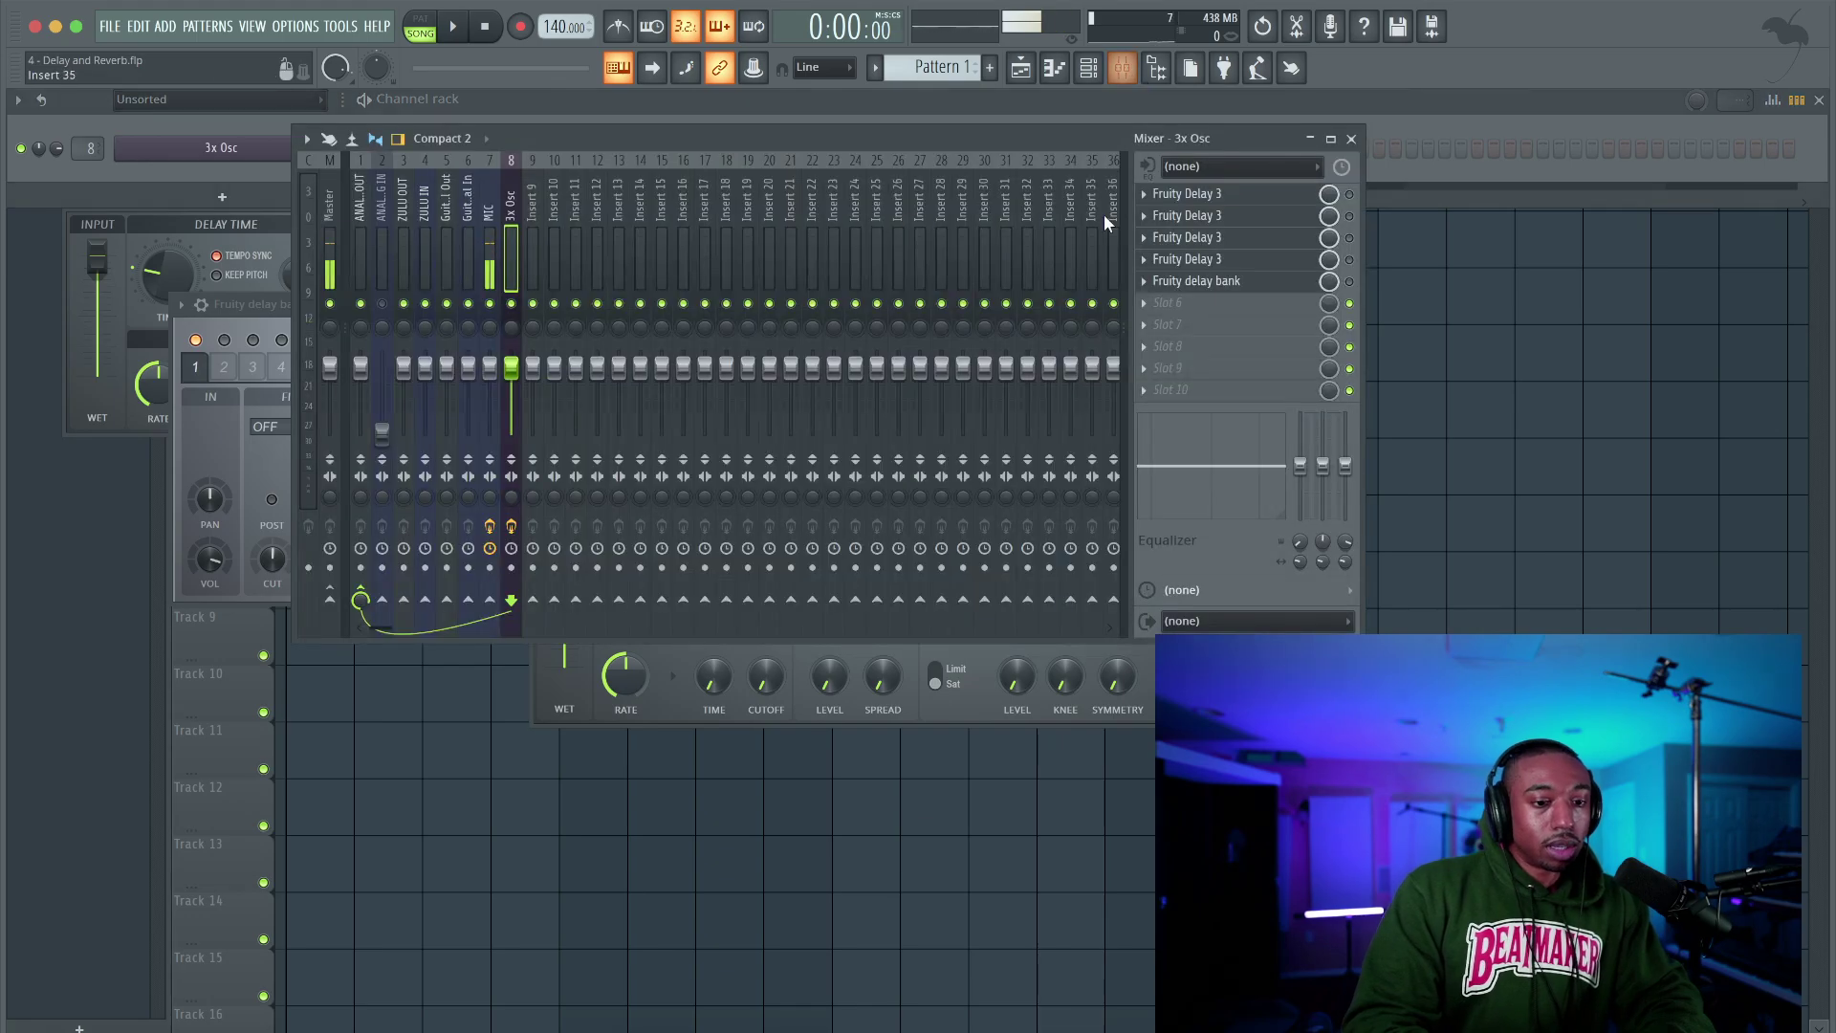
{"action": "left_click", "coordinate": [1349, 195]}
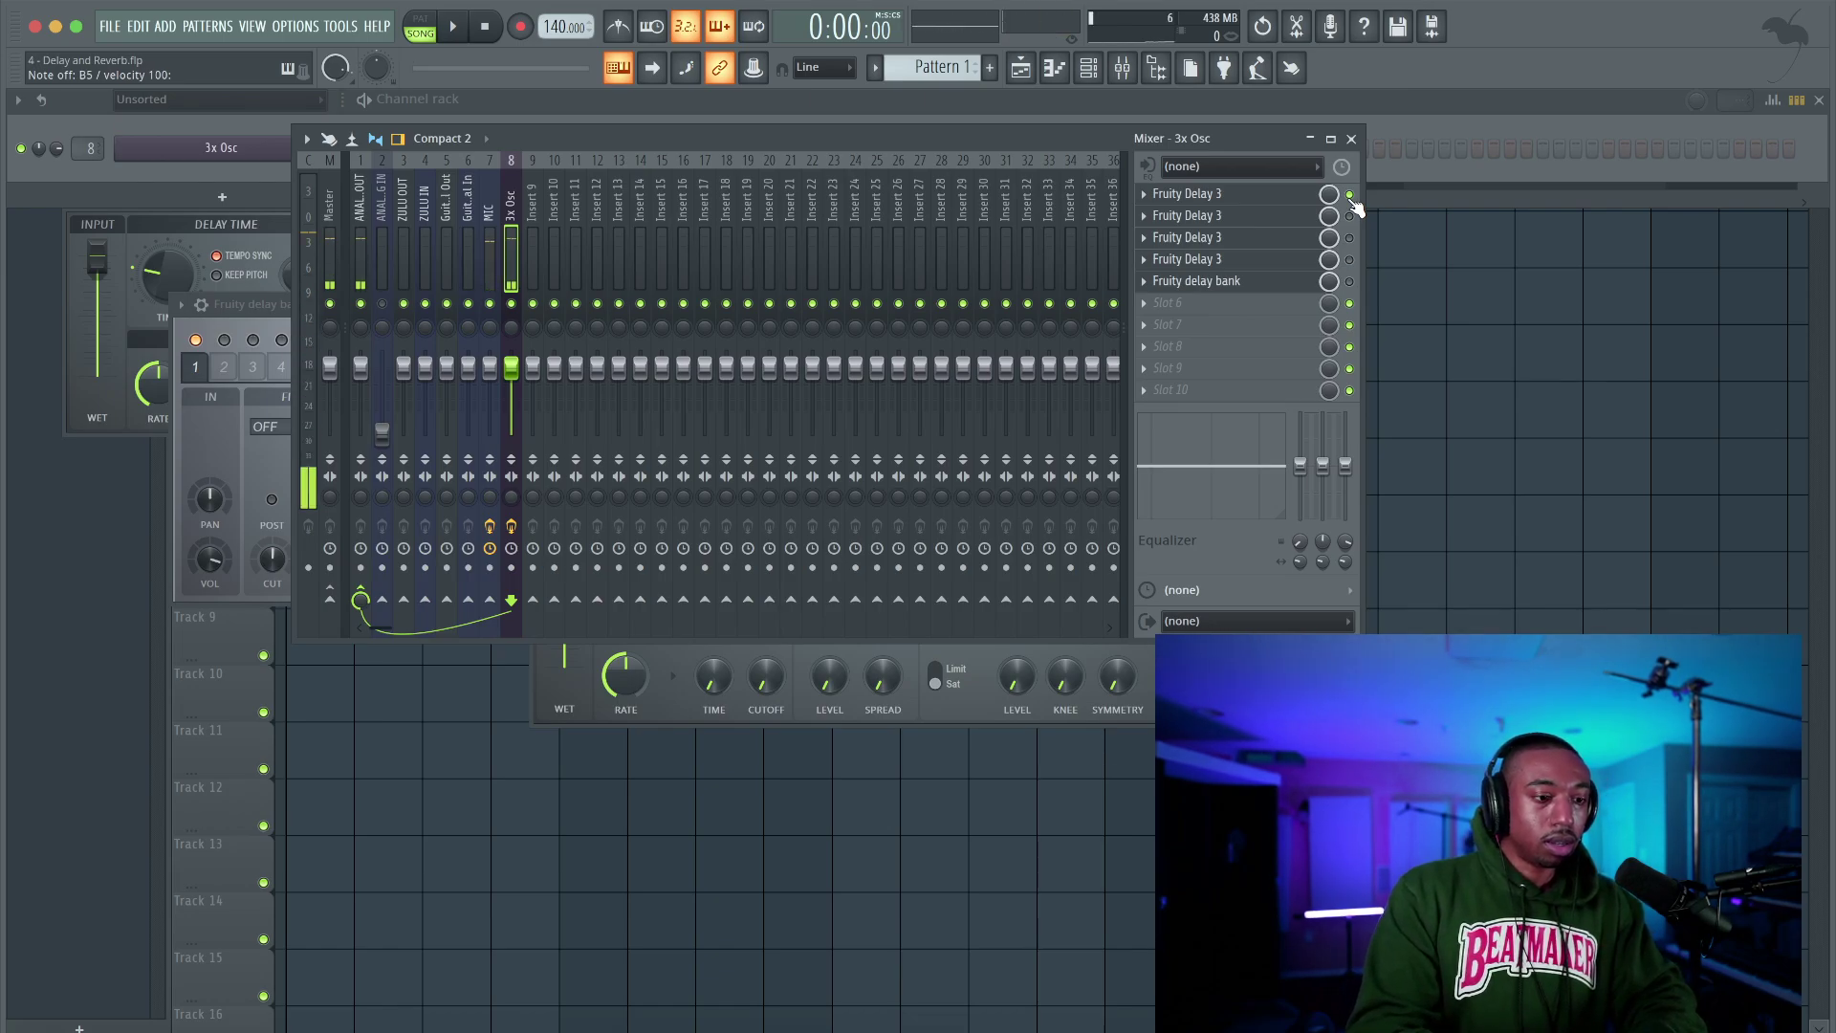
{"action": "left_click", "coordinate": [1301, 194]}
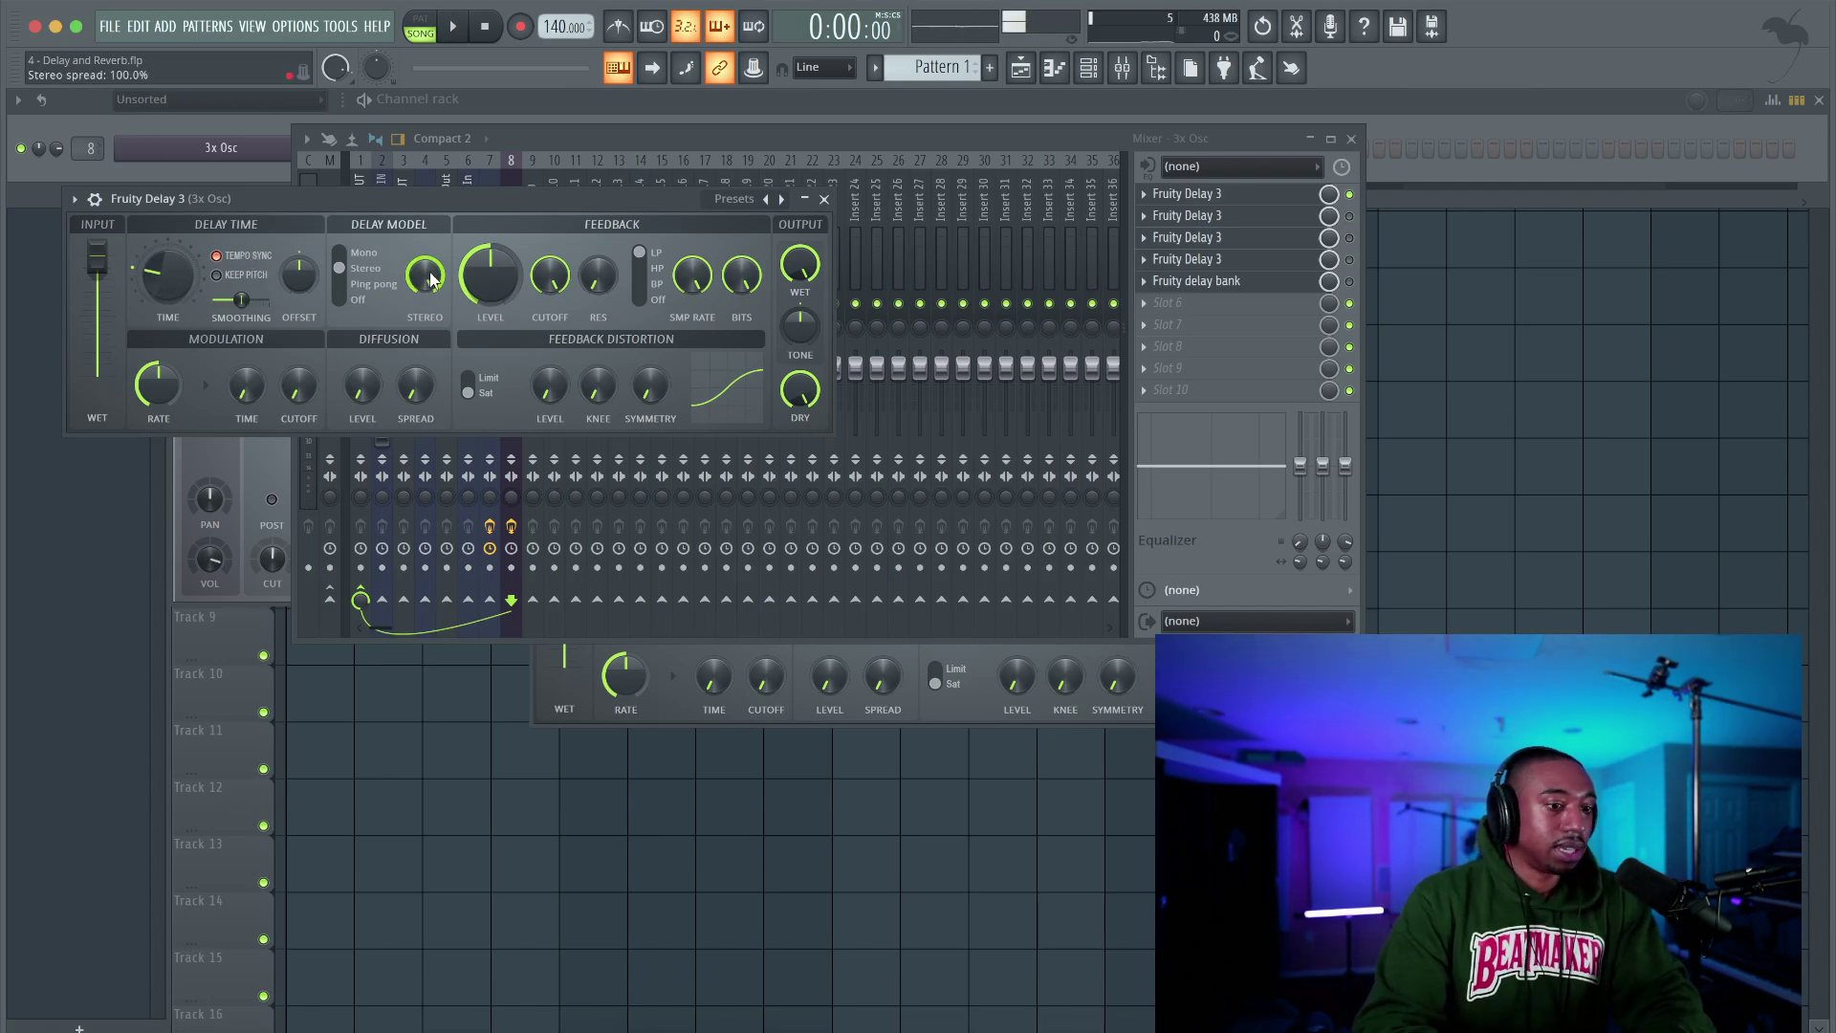
{"action": "key", "text": "c"}
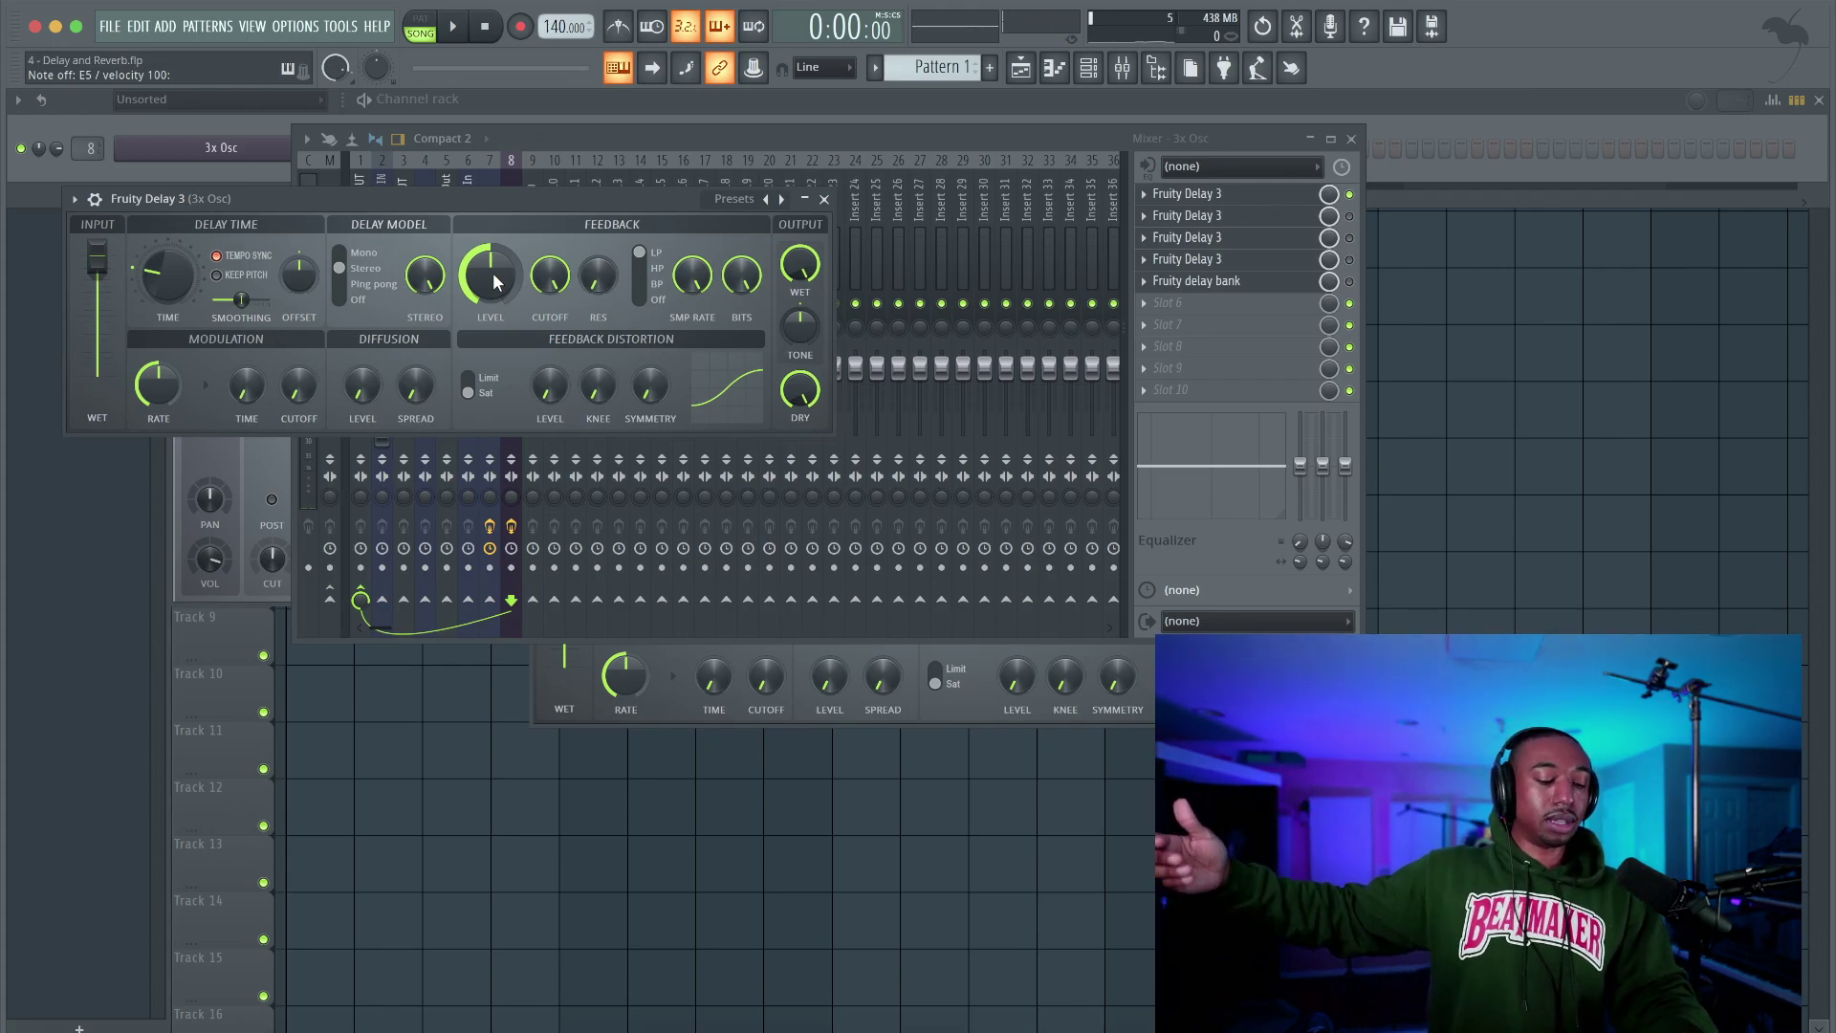
Switch to the image viewer and examine the speaker and listener positions in the room diagram image001.png
{"action": "key", "text": "super+Tab"}
{"action": "left_click_drag", "start_coordinate": [713, 357], "coordinate": [764, 221]}
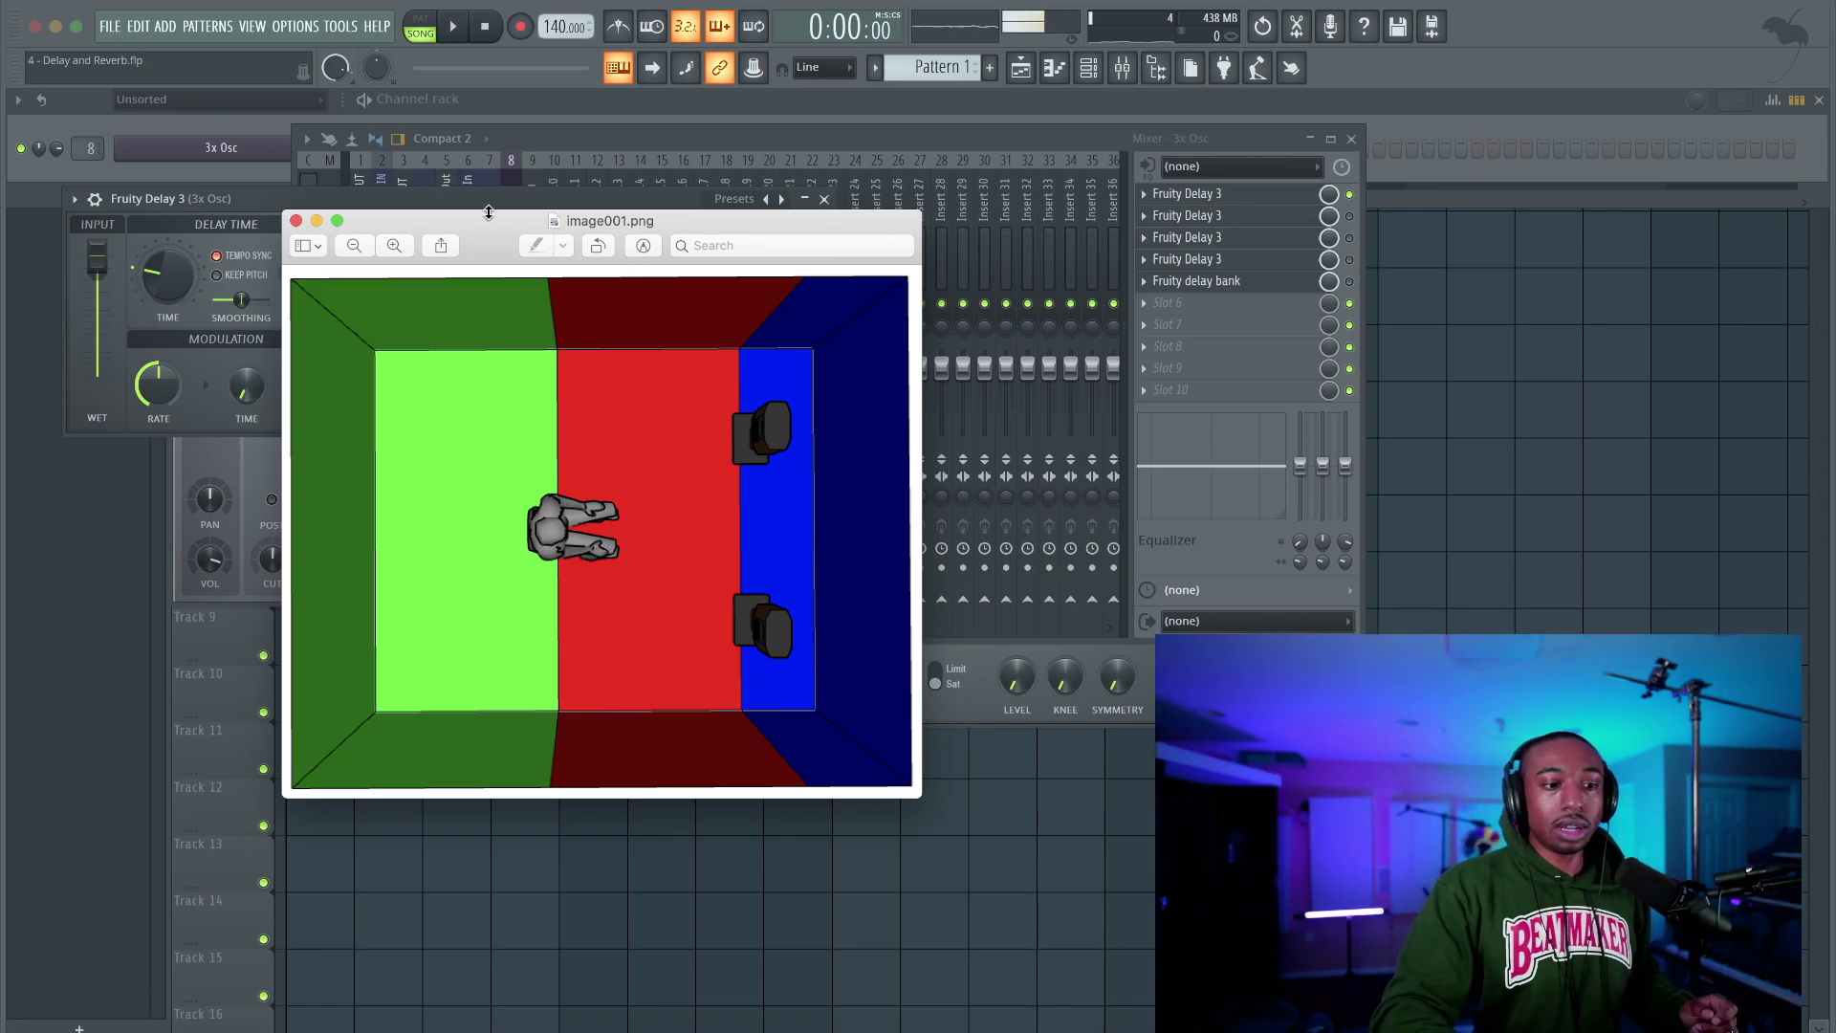
{"action": "left_click_drag", "start_coordinate": [457, 233], "coordinate": [372, 210]}
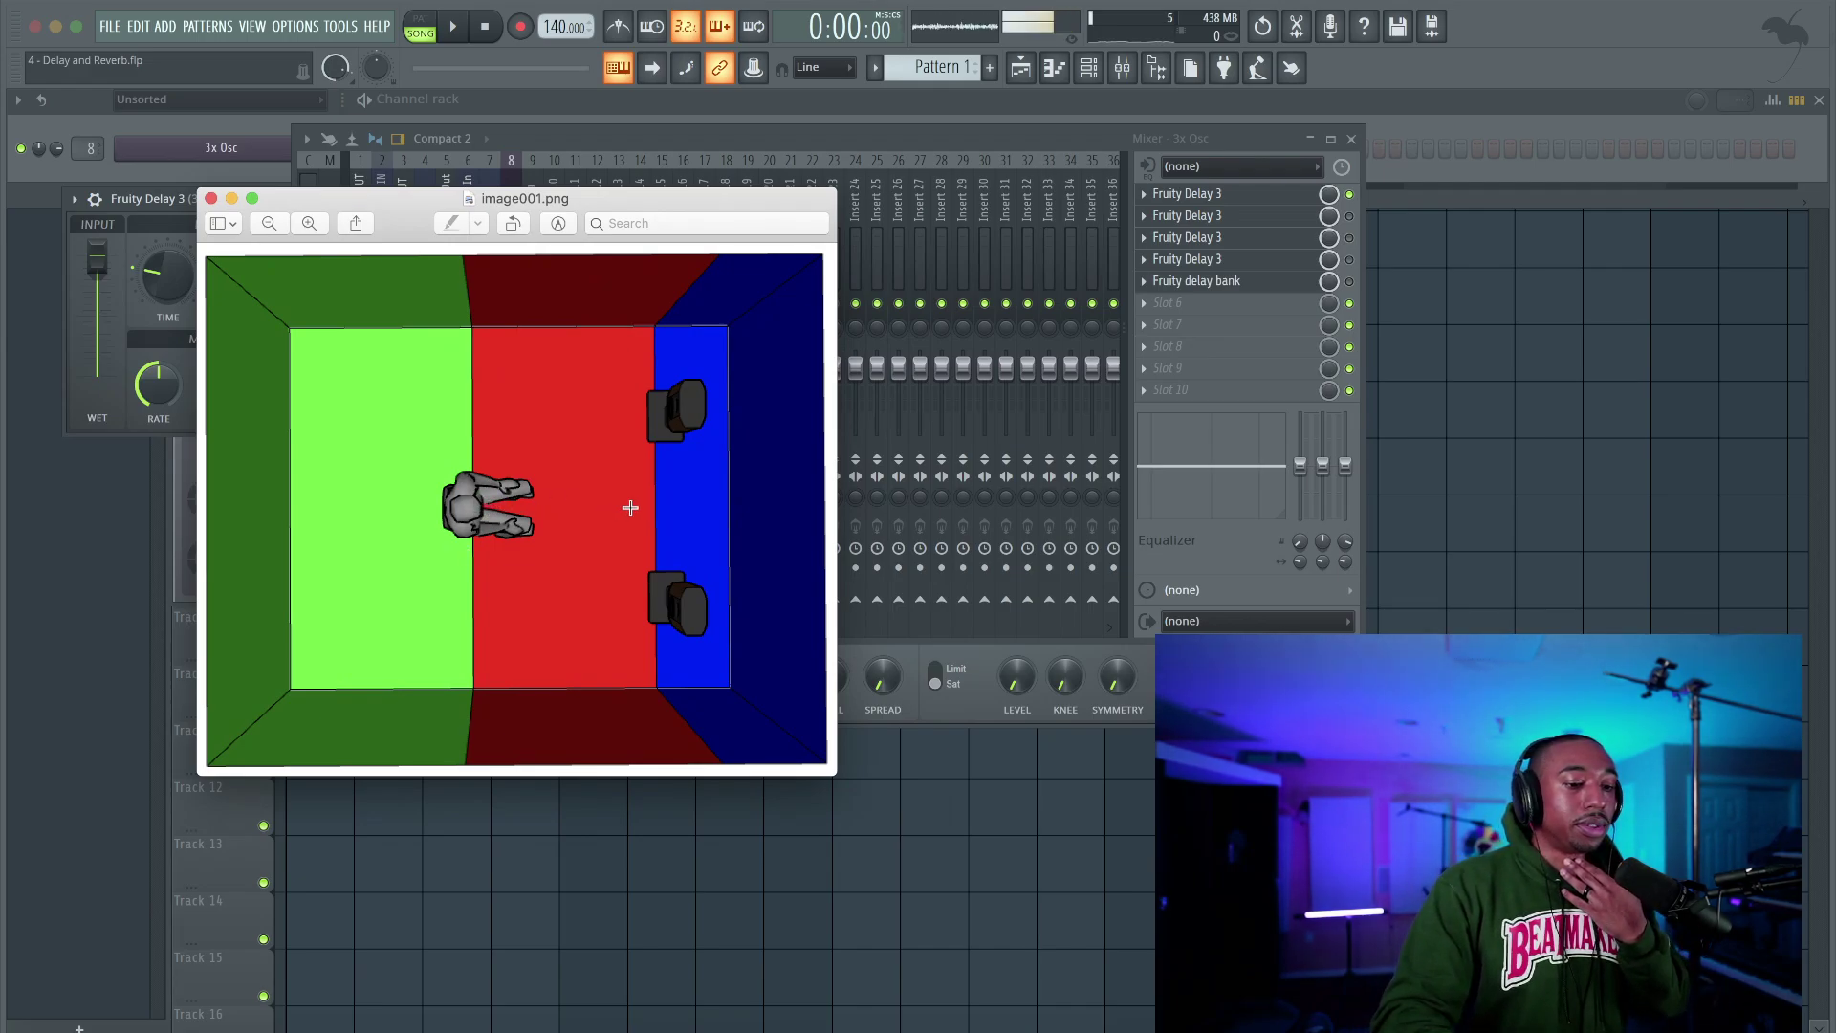
{"action": "left_click_drag", "start_coordinate": [765, 513], "coordinate": [471, 496]}
{"action": "left_click", "coordinate": [467, 558]}
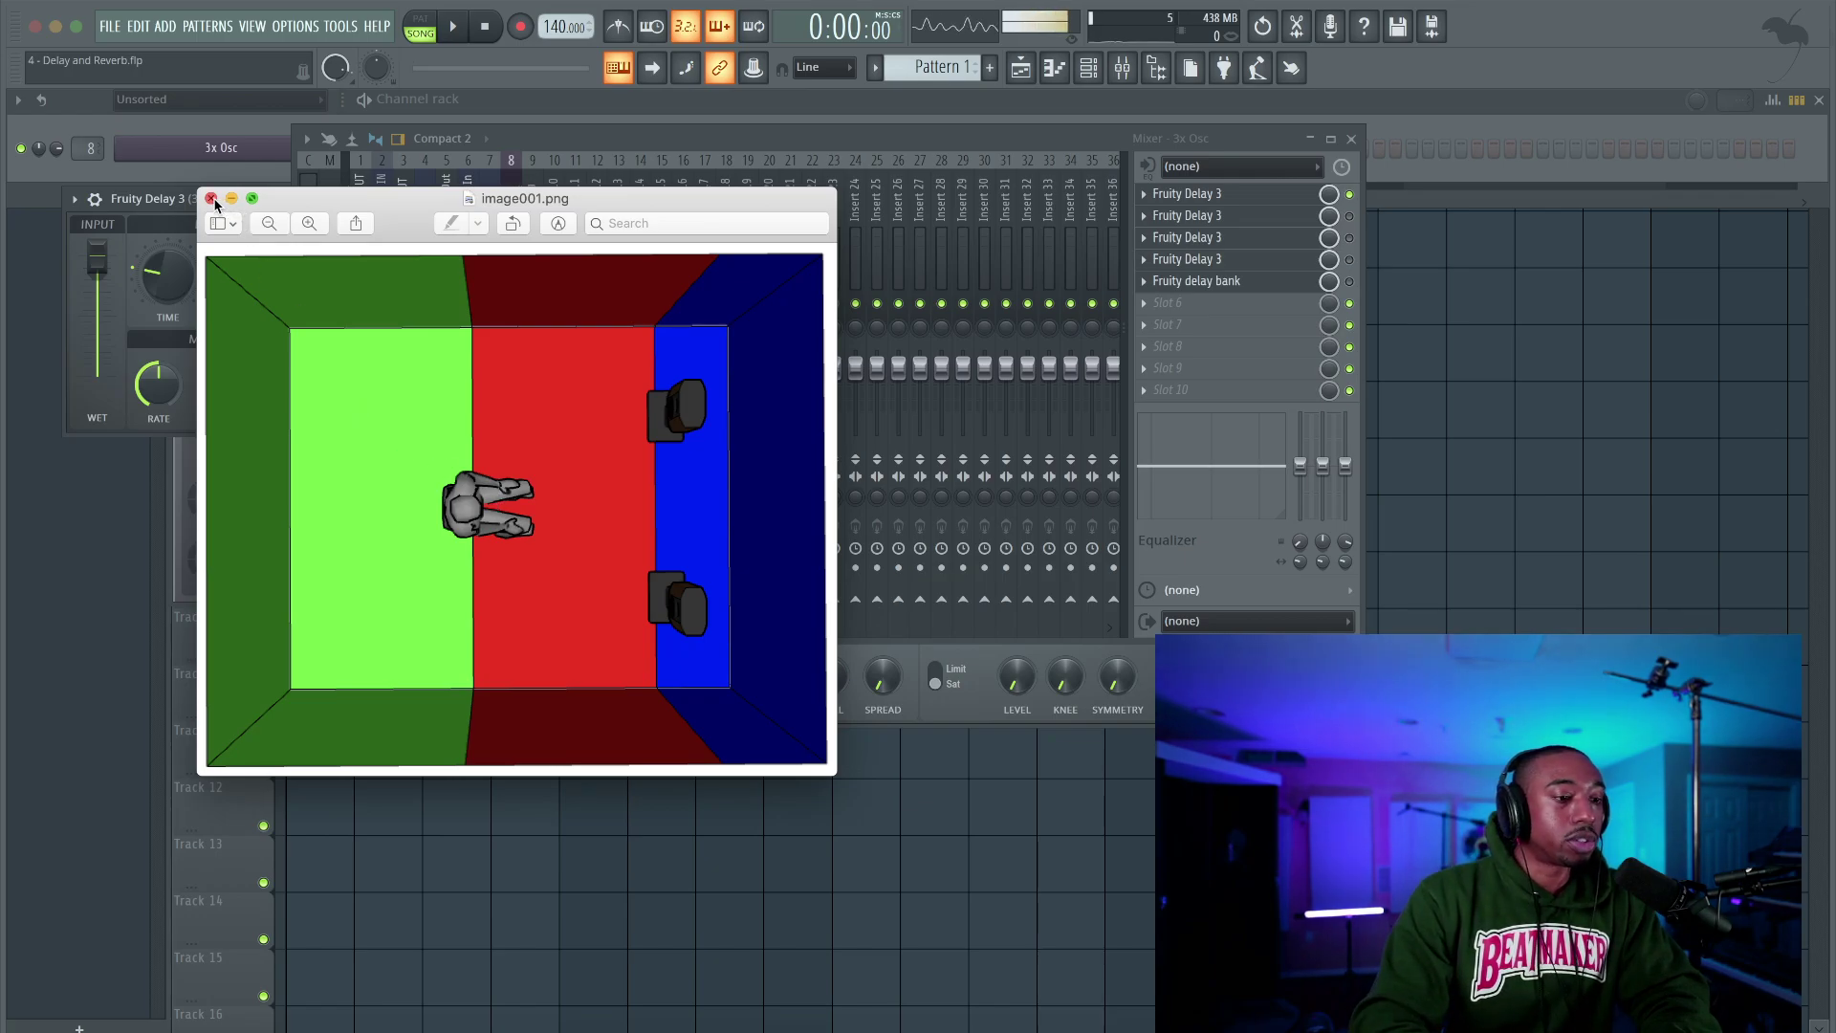
Return to FL Studio, move the mixer window lower and bring the first Fruity Delay 3 window to the front
{"action": "left_click", "coordinate": [1147, 140]}
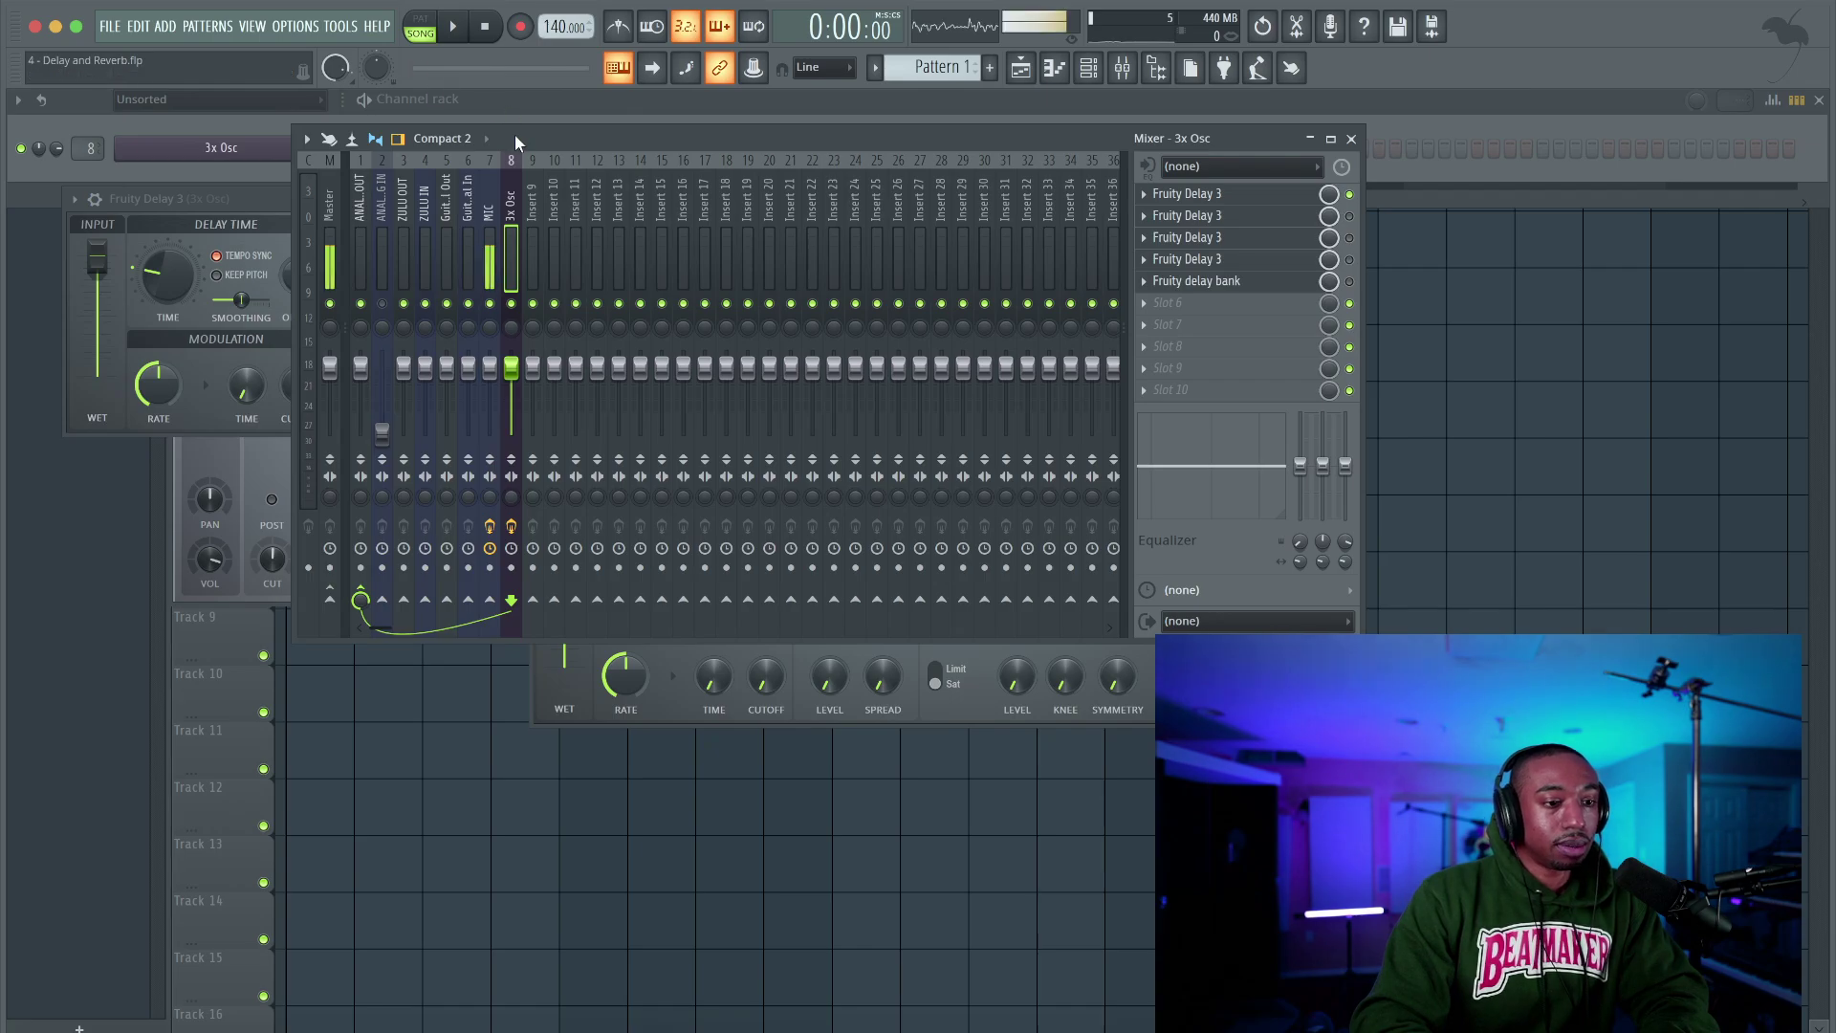
{"action": "left_click_drag", "start_coordinate": [514, 141], "coordinate": [515, 322]}
{"action": "left_click", "coordinate": [639, 203]}
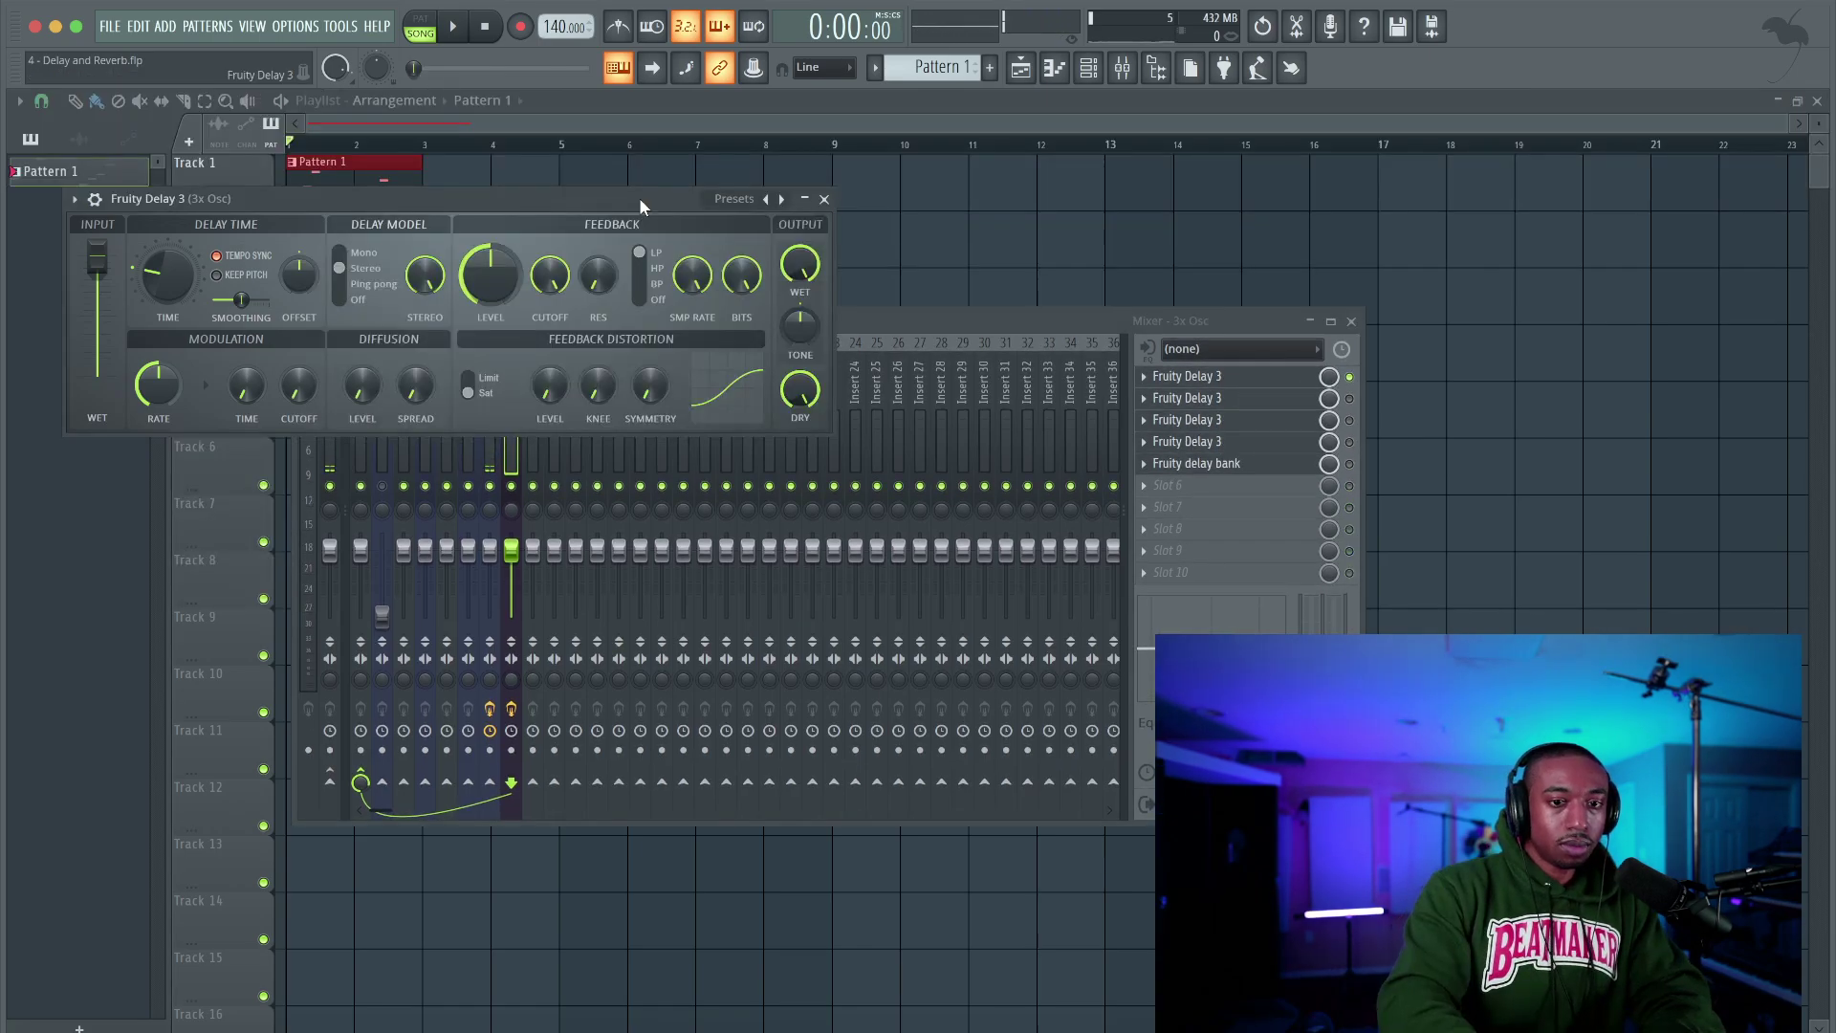
Turn off Tempo Sync in Fruity Delay 3 and reduce the delay time and feedback level to their minimum
{"action": "left_click", "coordinate": [218, 255]}
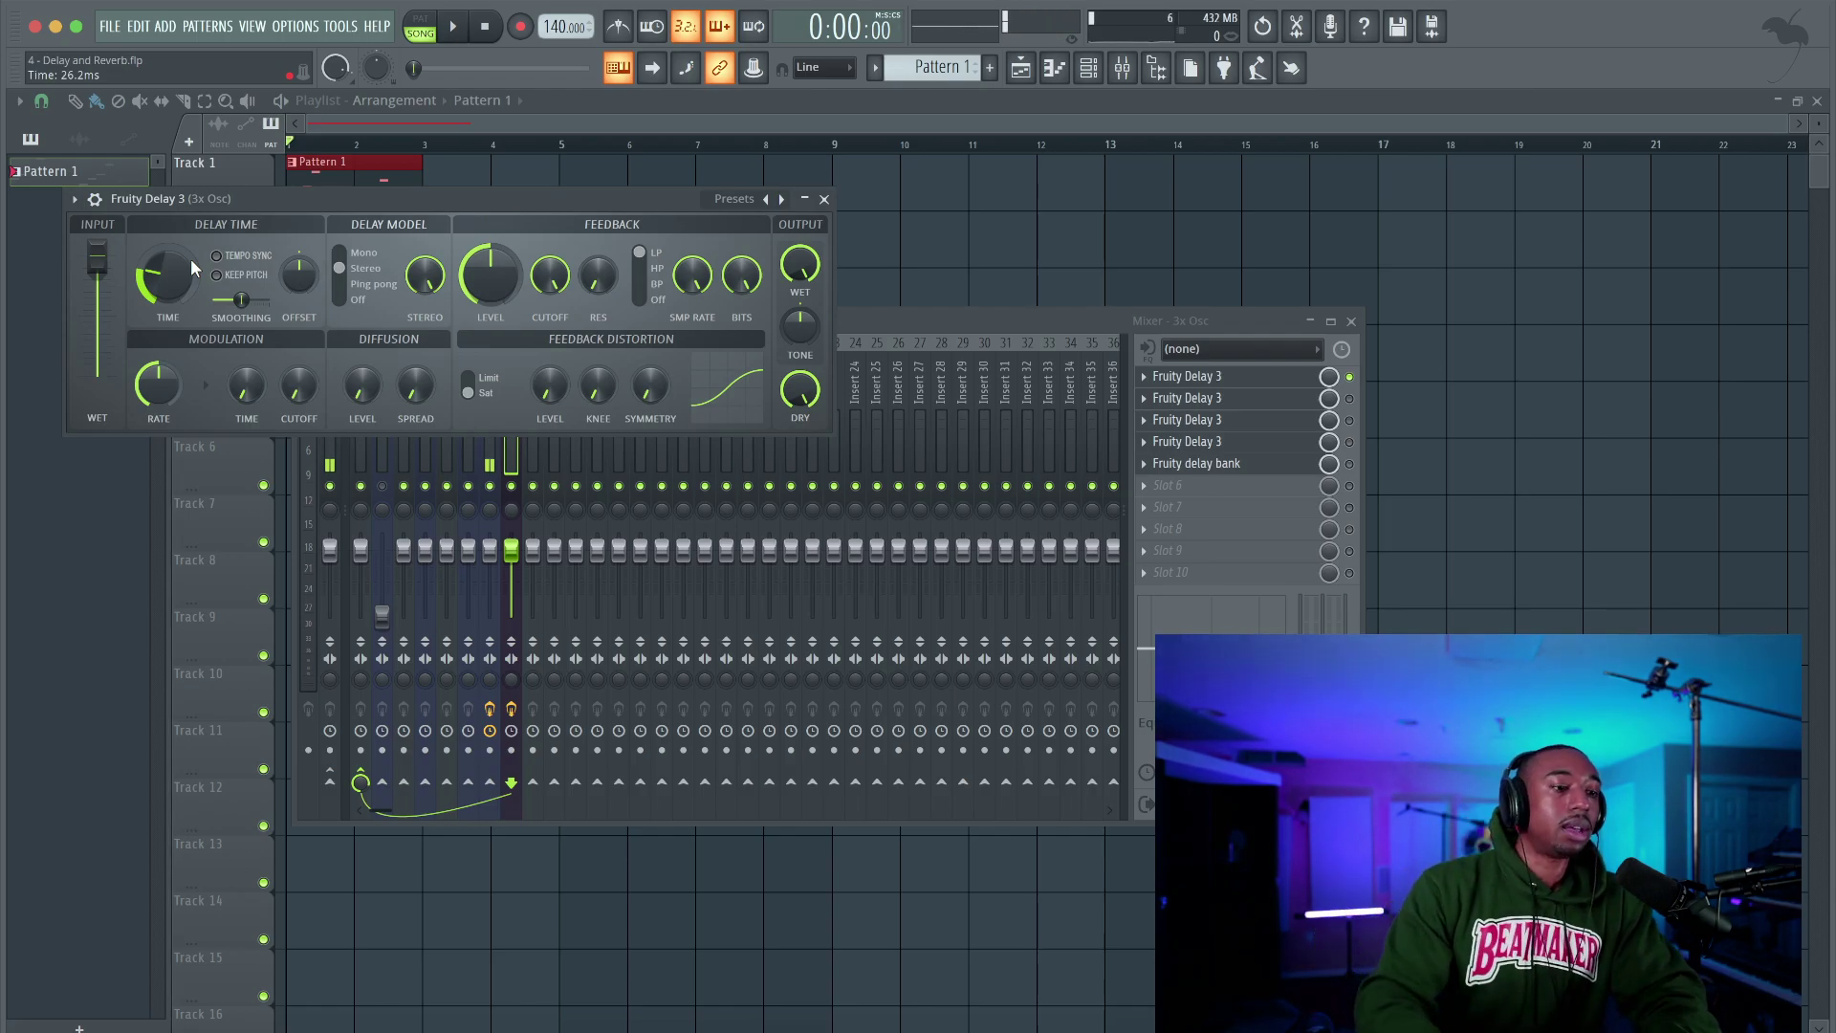
{"action": "left_click_drag", "start_coordinate": [187, 260], "coordinate": [163, 270]}
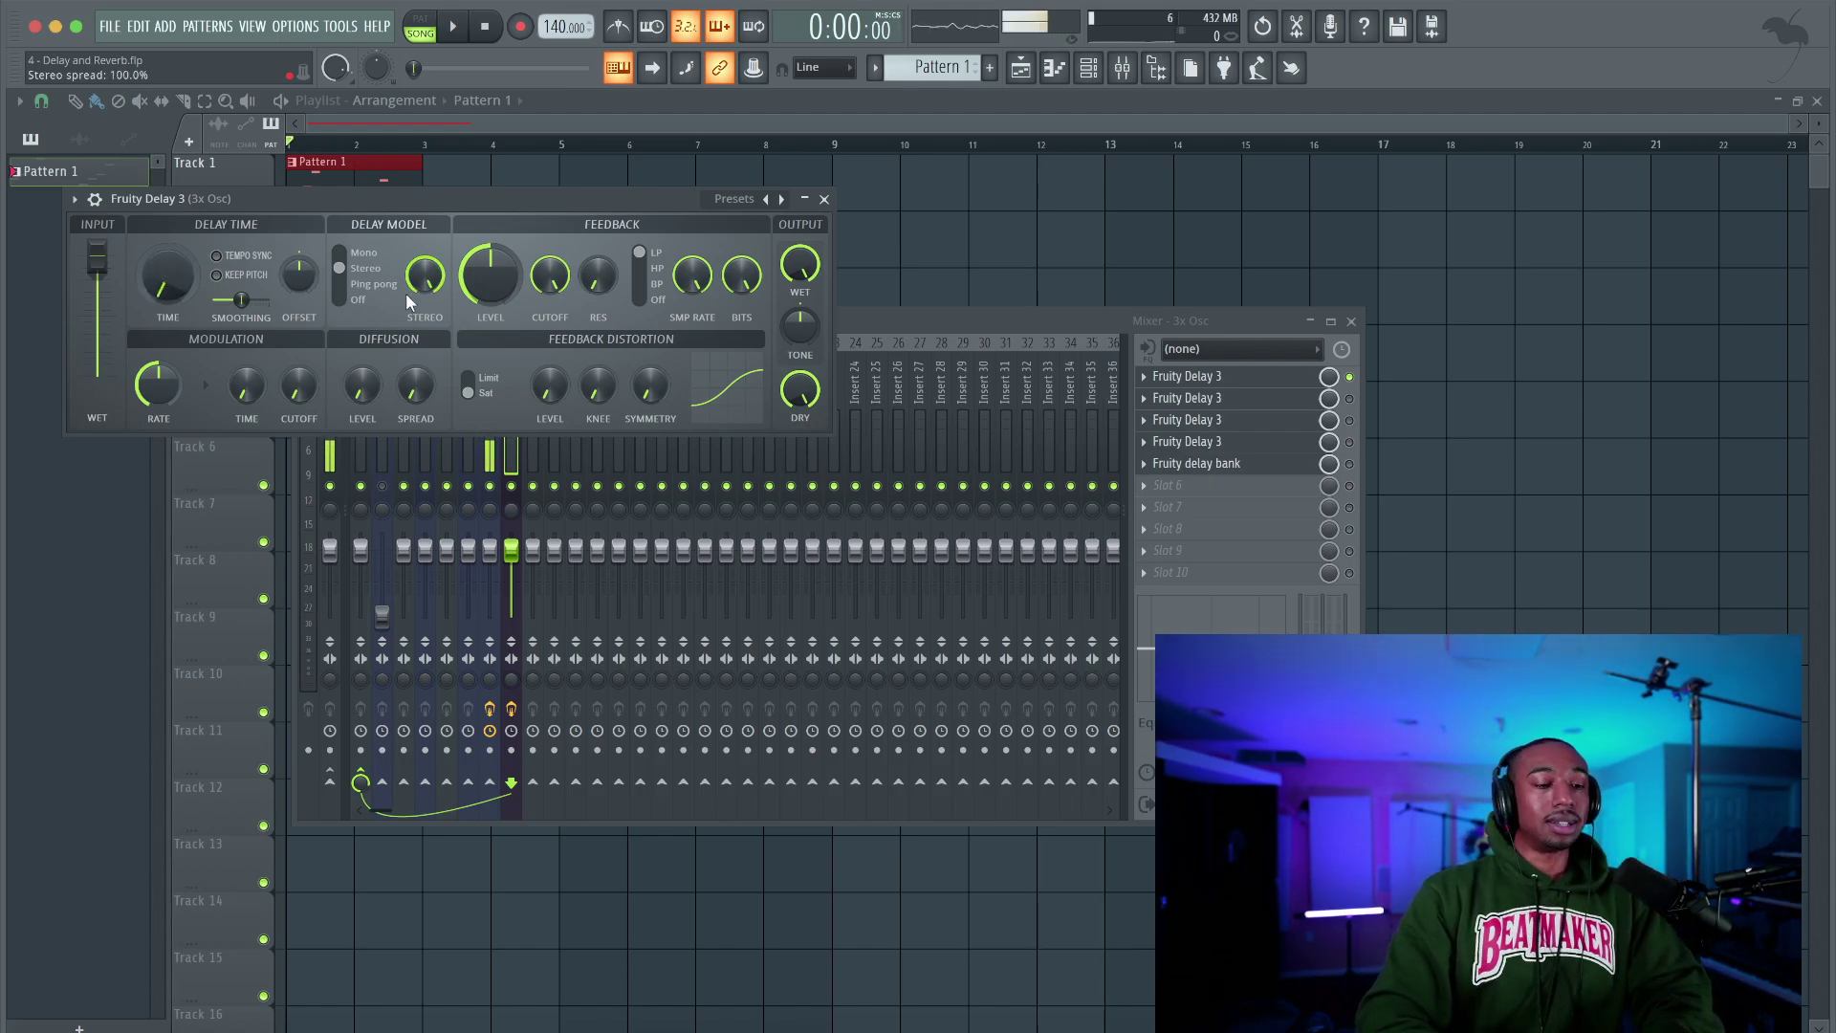
{"action": "left_click_drag", "start_coordinate": [490, 250], "coordinate": [490, 297]}
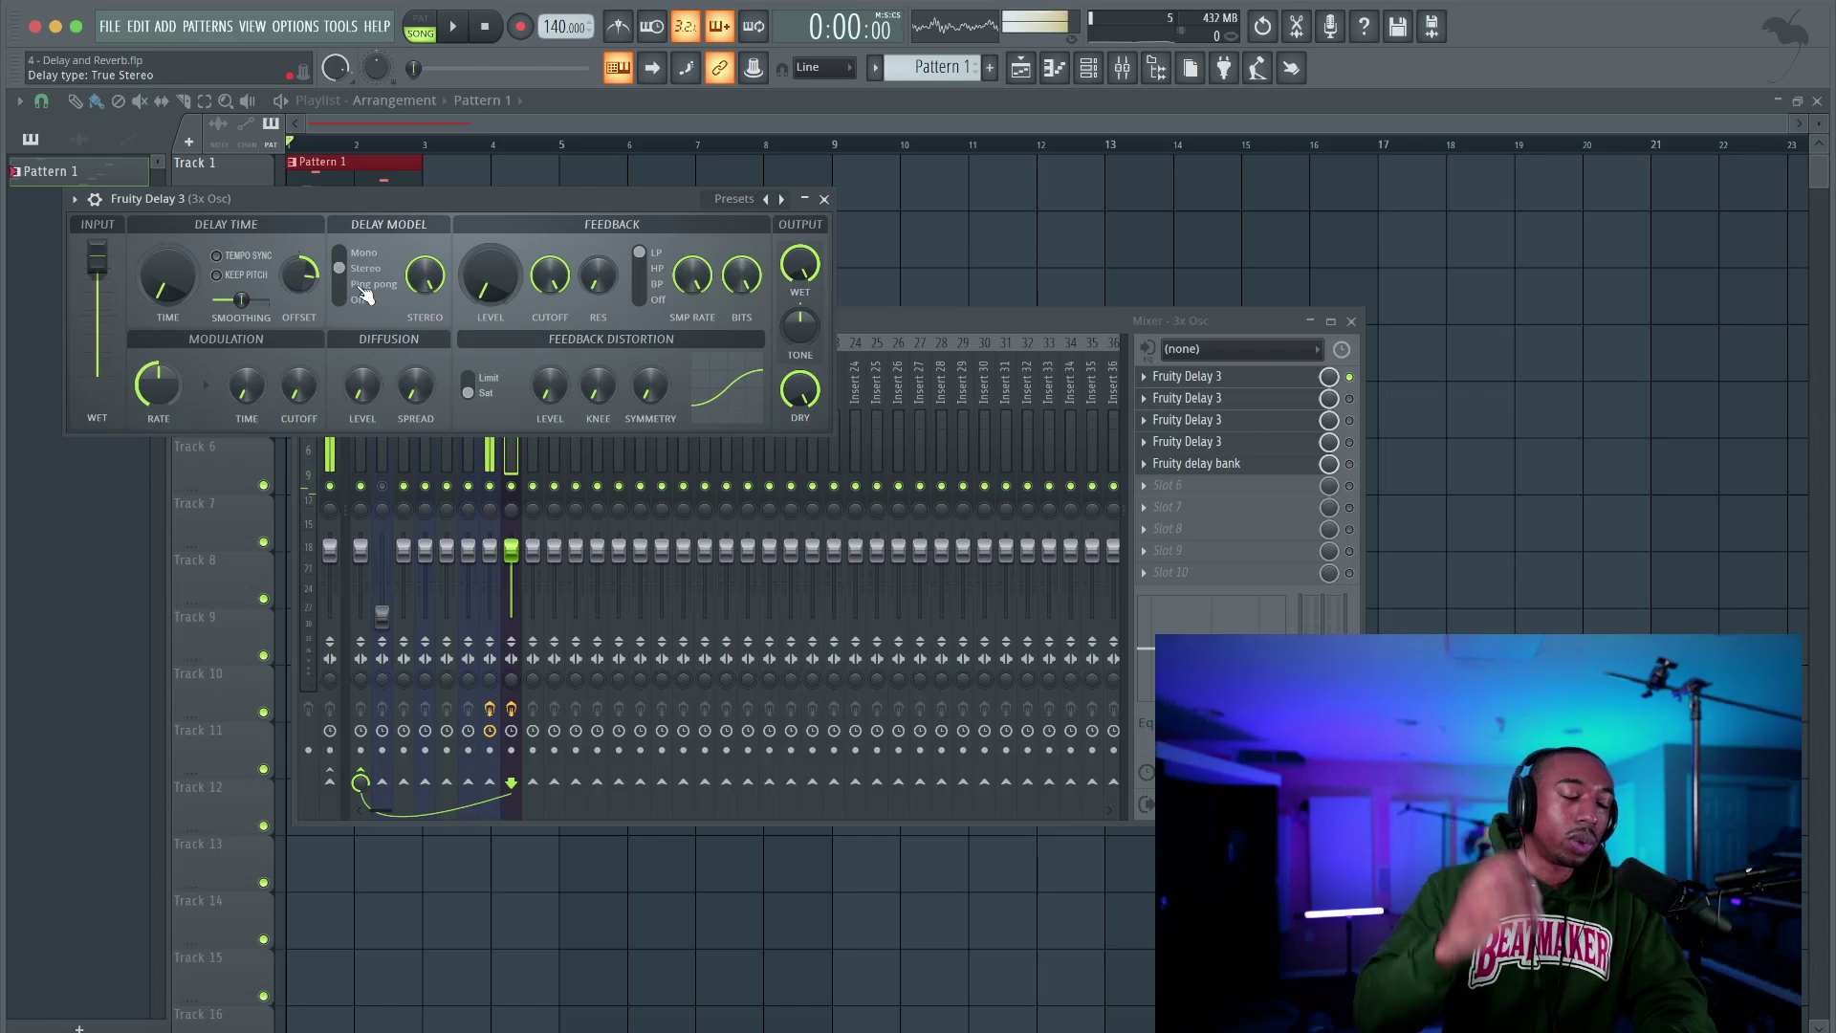
Play the pattern with the minimum delay time, and again with the delay time set to 2.7 ms
{"action": "key", "text": "space"}
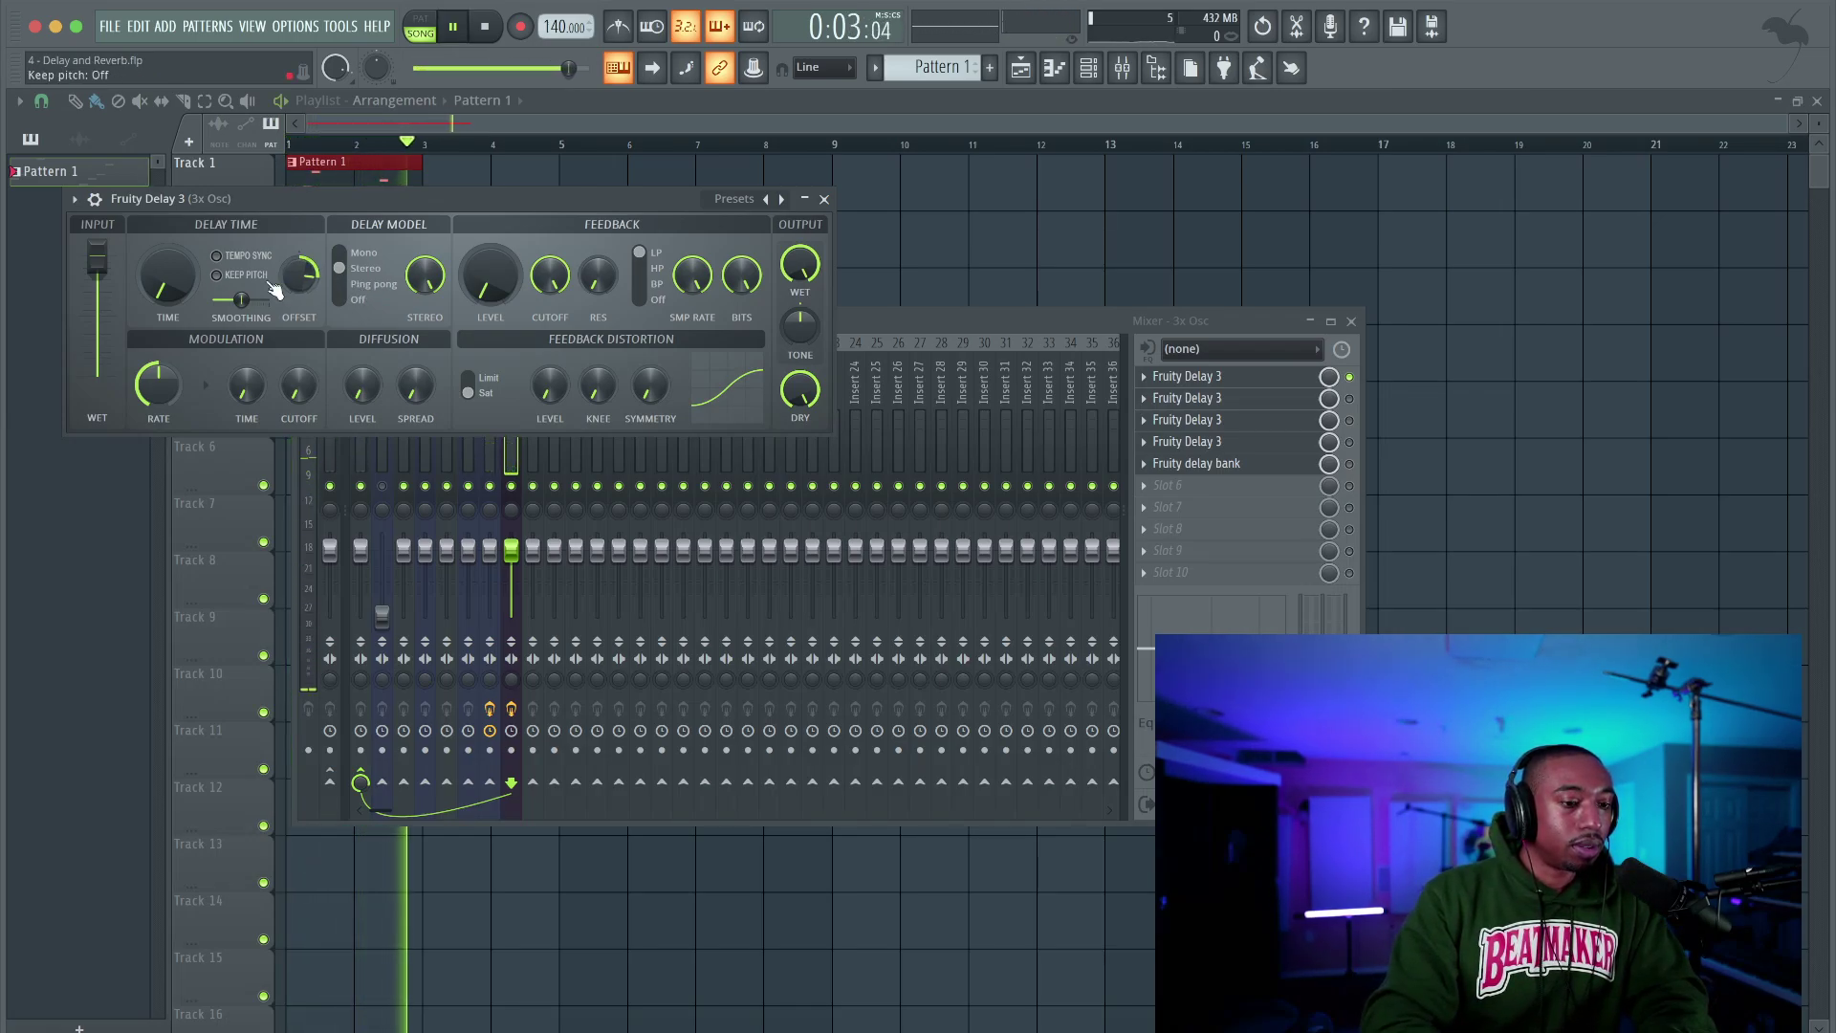
{"action": "key", "text": "space"}
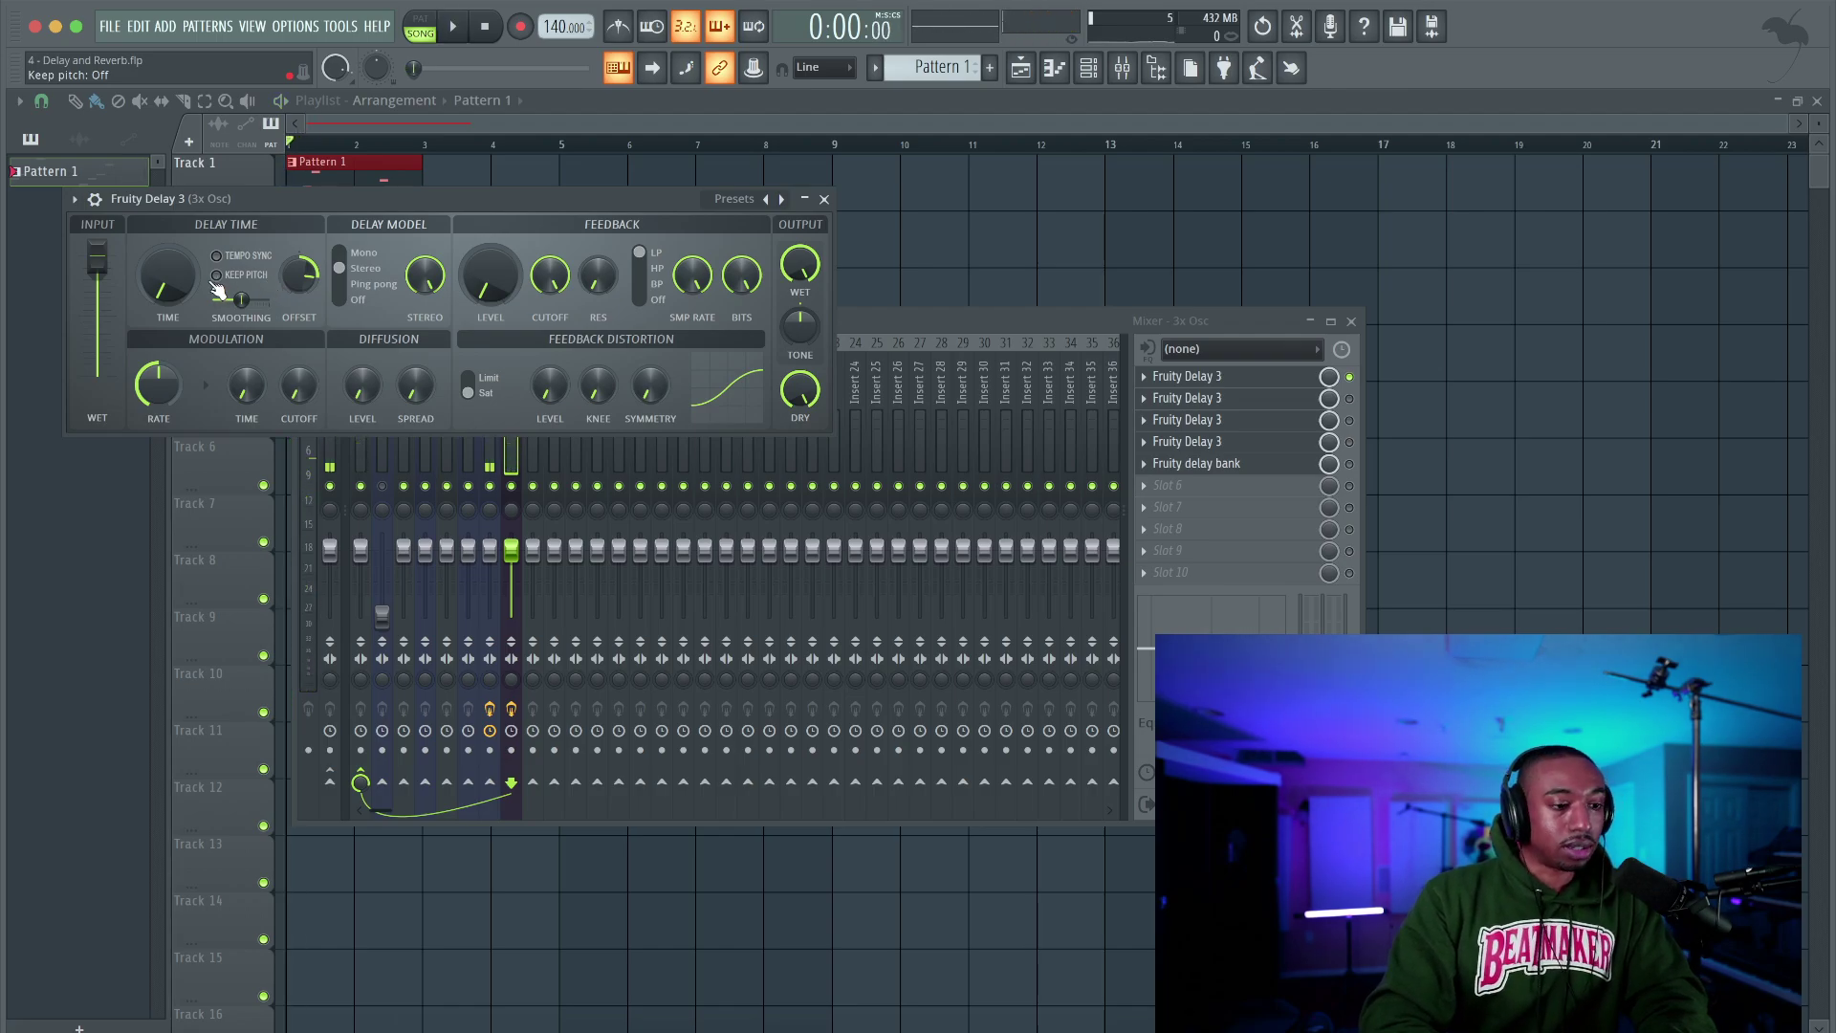
{"action": "key", "text": "space"}
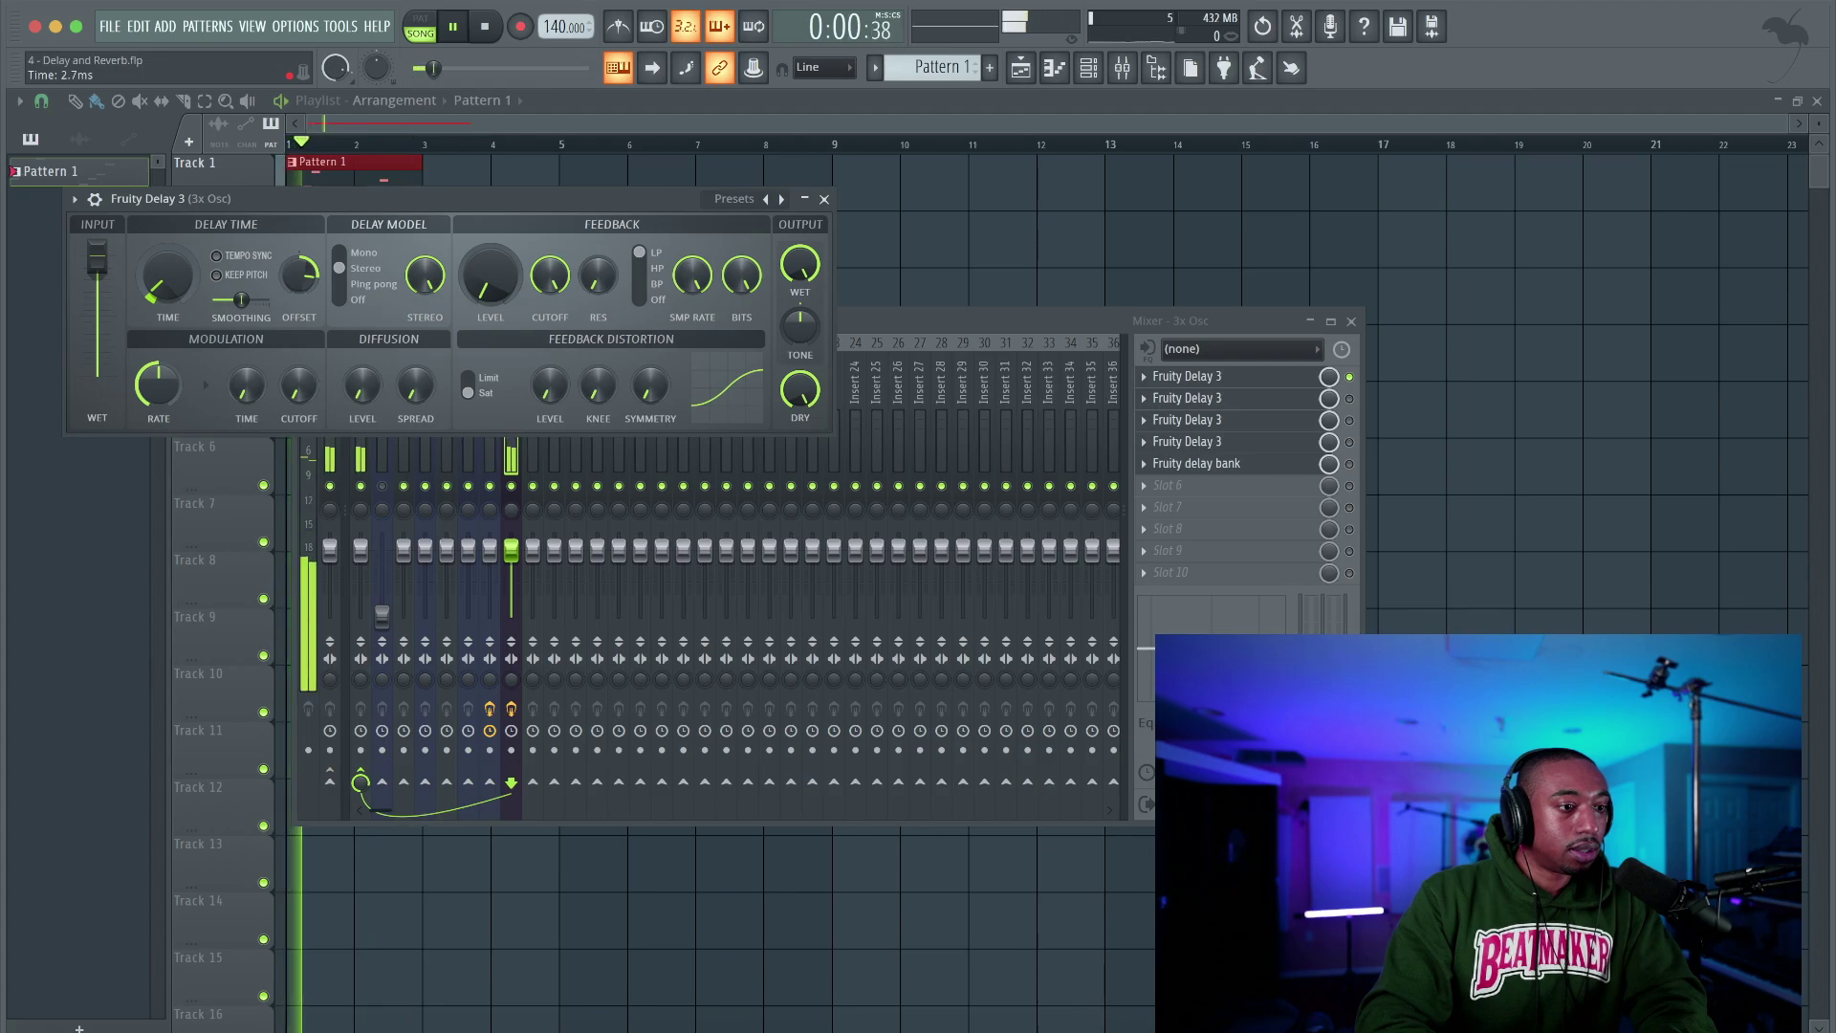
{"action": "key", "text": "space"}
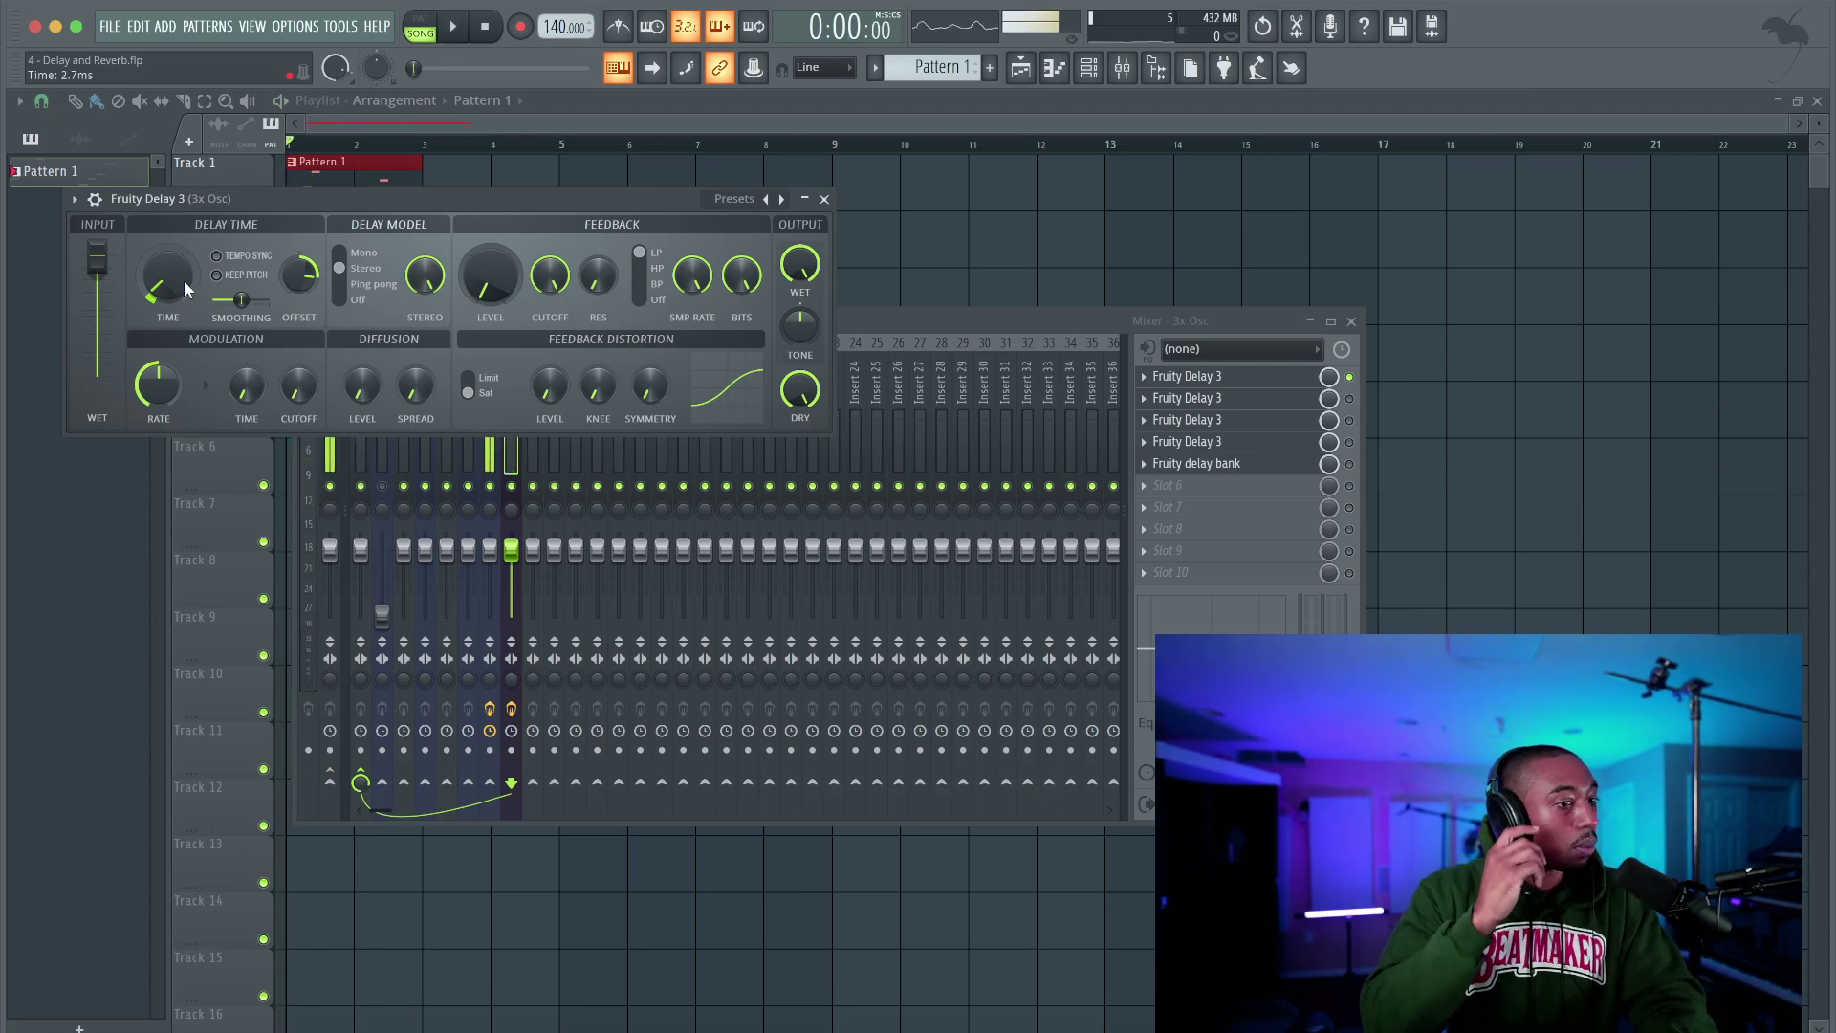
Raise the delay time through 4.2 ms to 6.9 ms while the pattern plays
{"action": "key", "text": "space"}
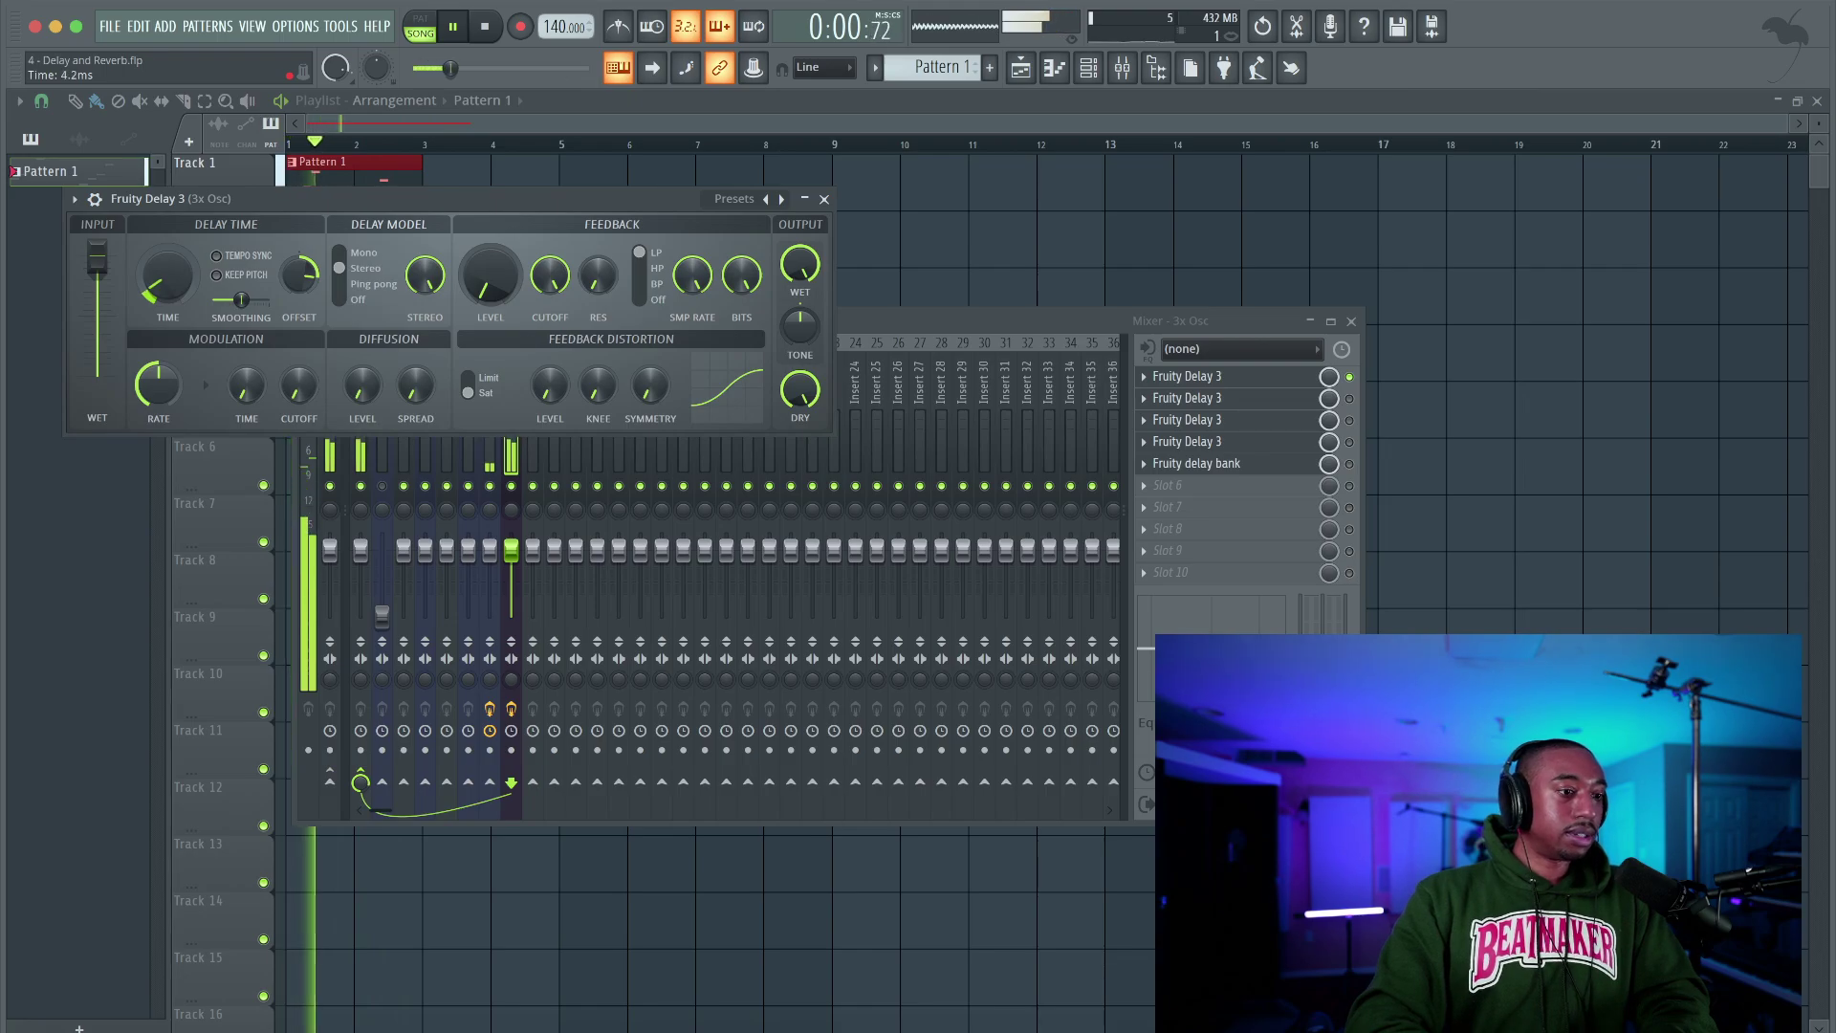
{"action": "left_click_drag", "start_coordinate": [184, 284], "coordinate": [184, 281]}
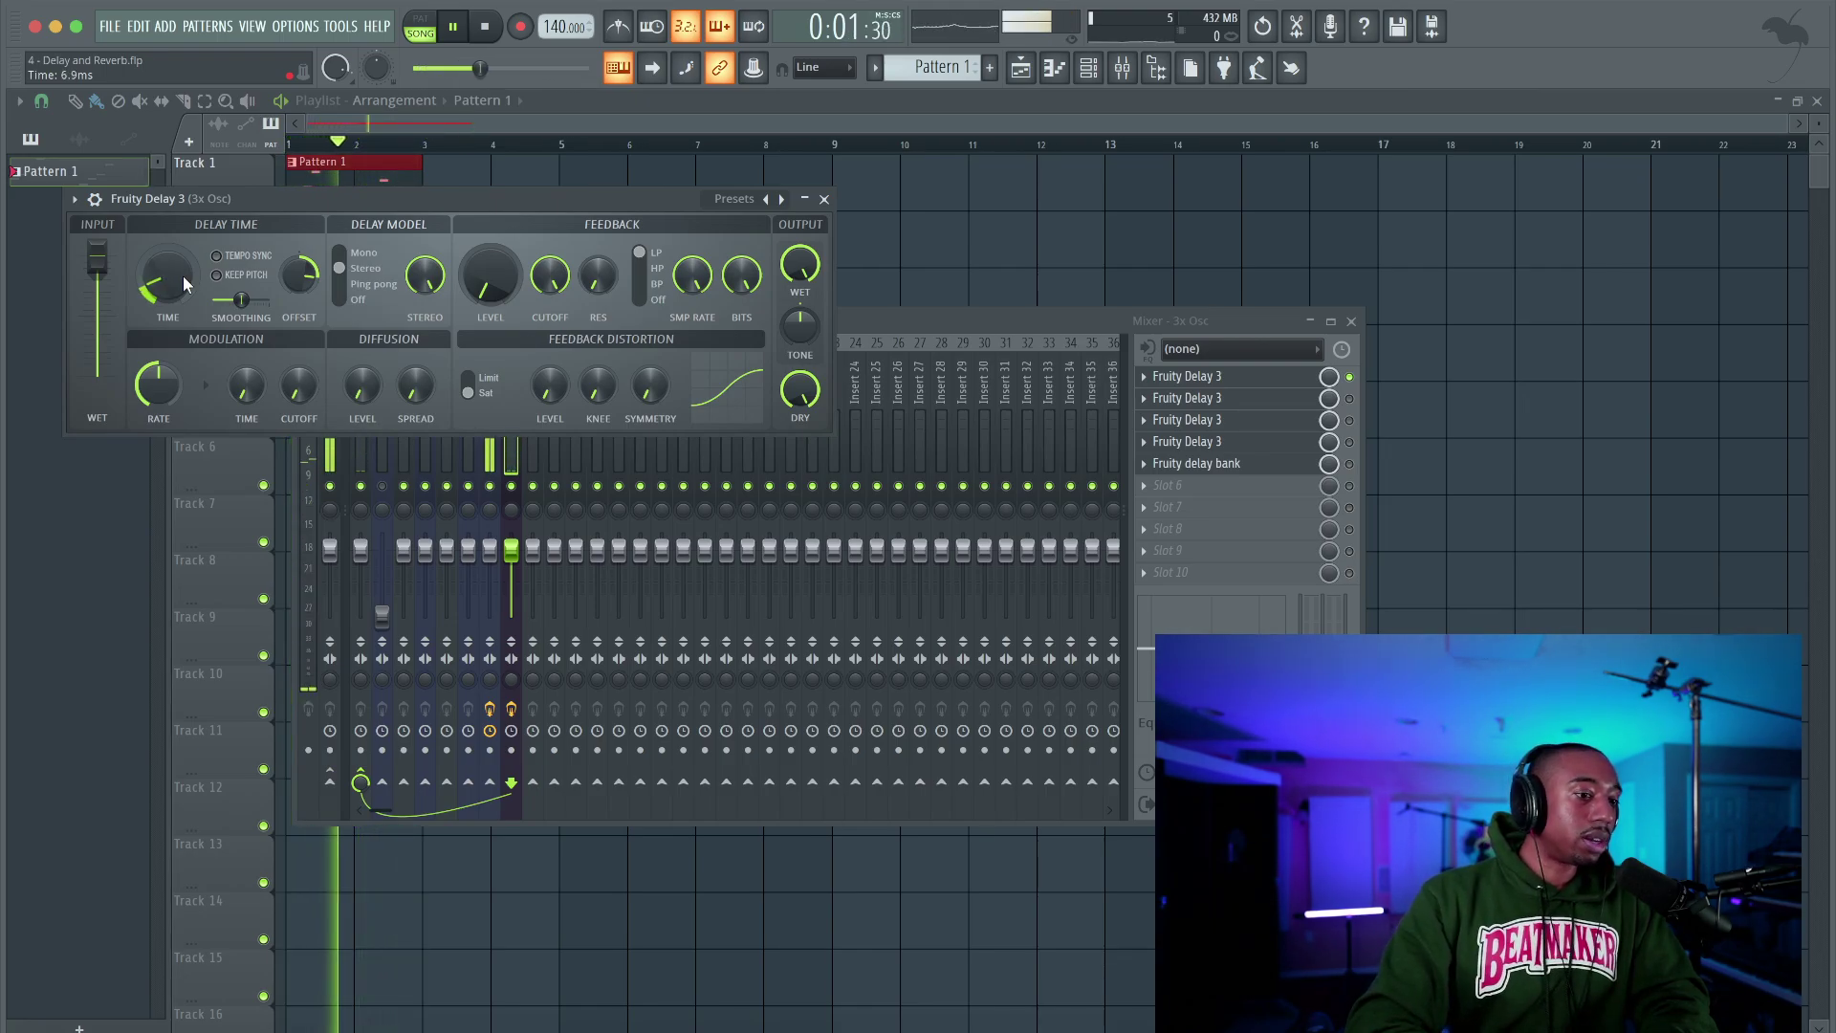
{"action": "key", "text": "space"}
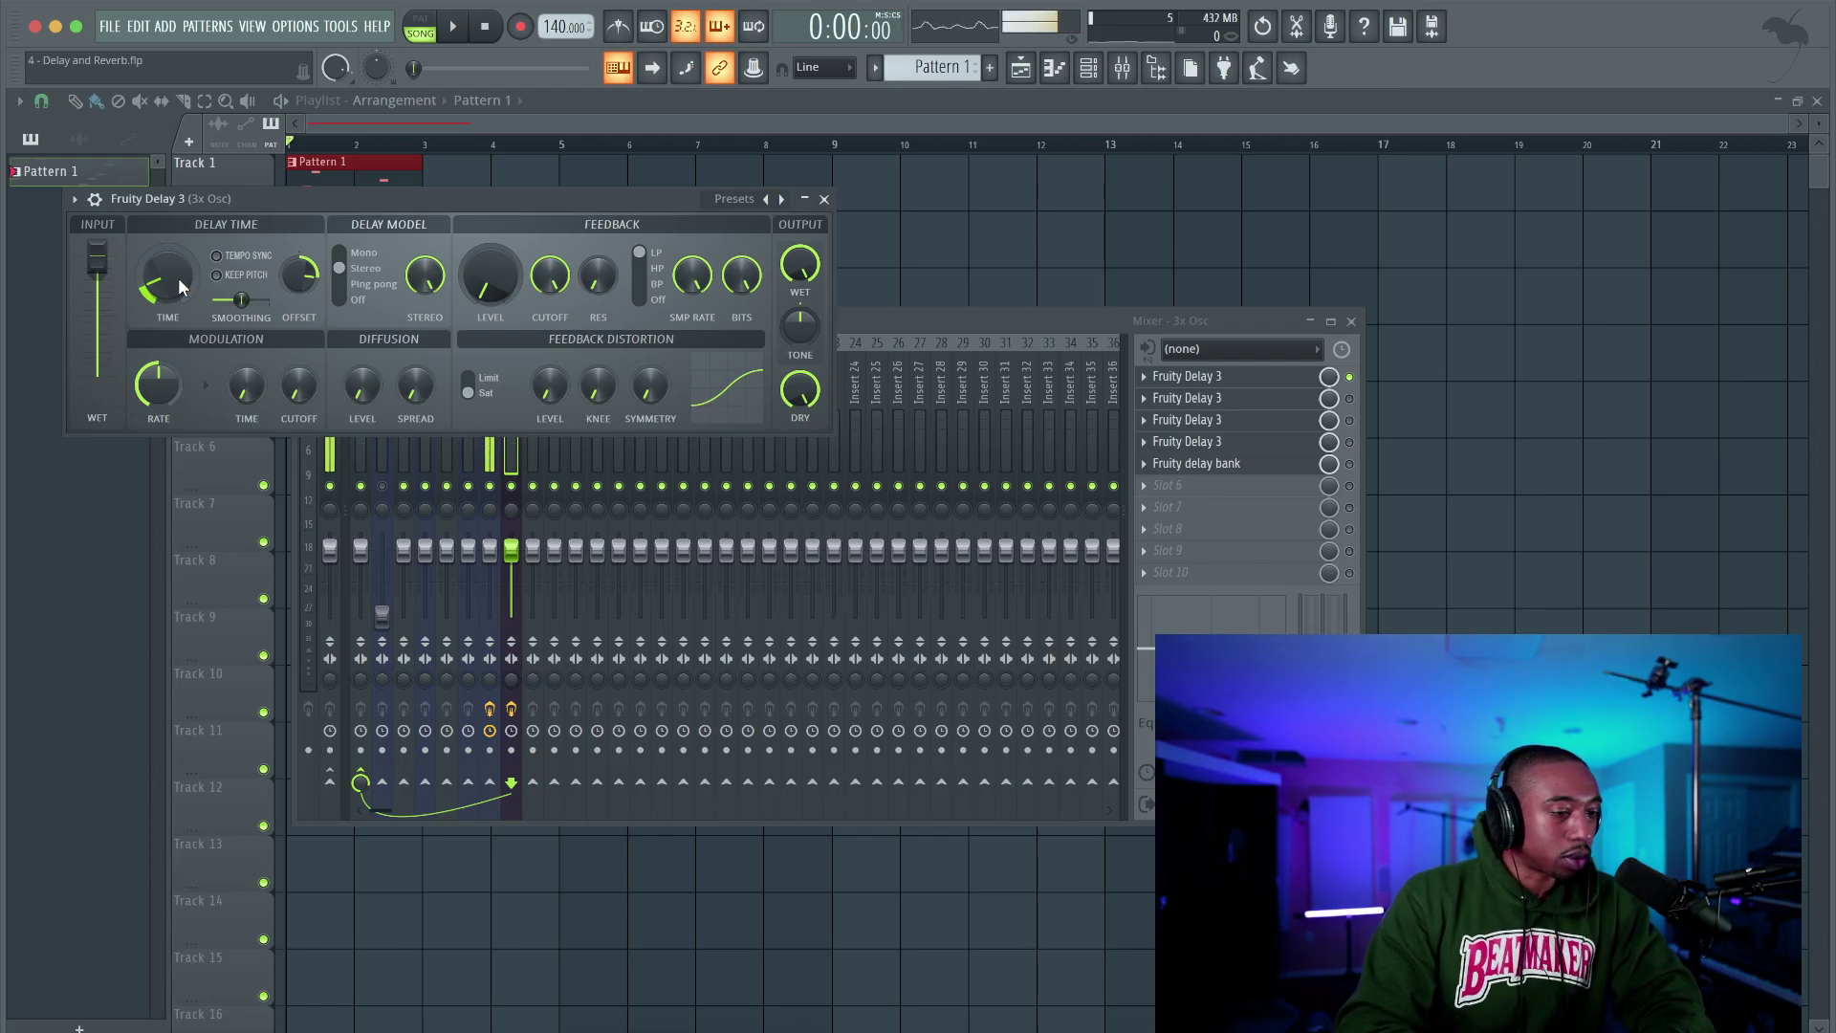
Audition the pattern with the delay time at 14.0 ms and at 20.6 ms
{"action": "key", "text": "space"}
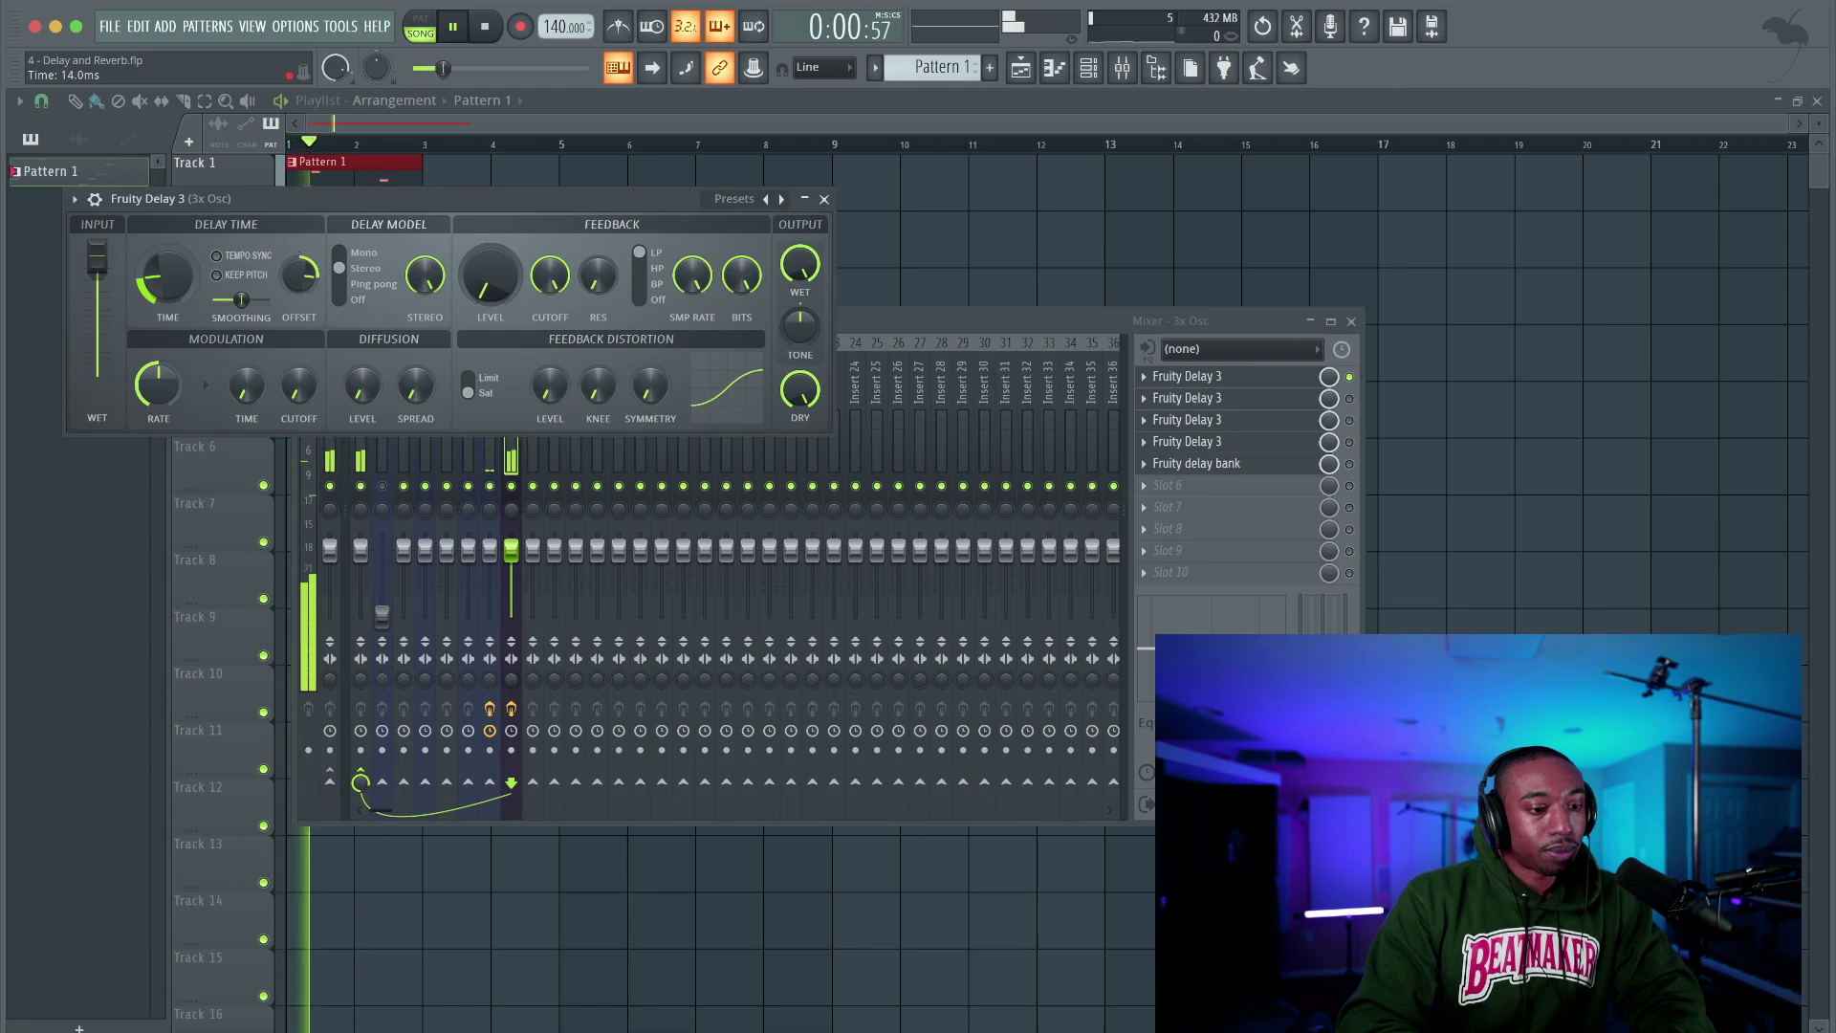
{"action": "key", "text": "space"}
{"action": "key", "text": "space"}
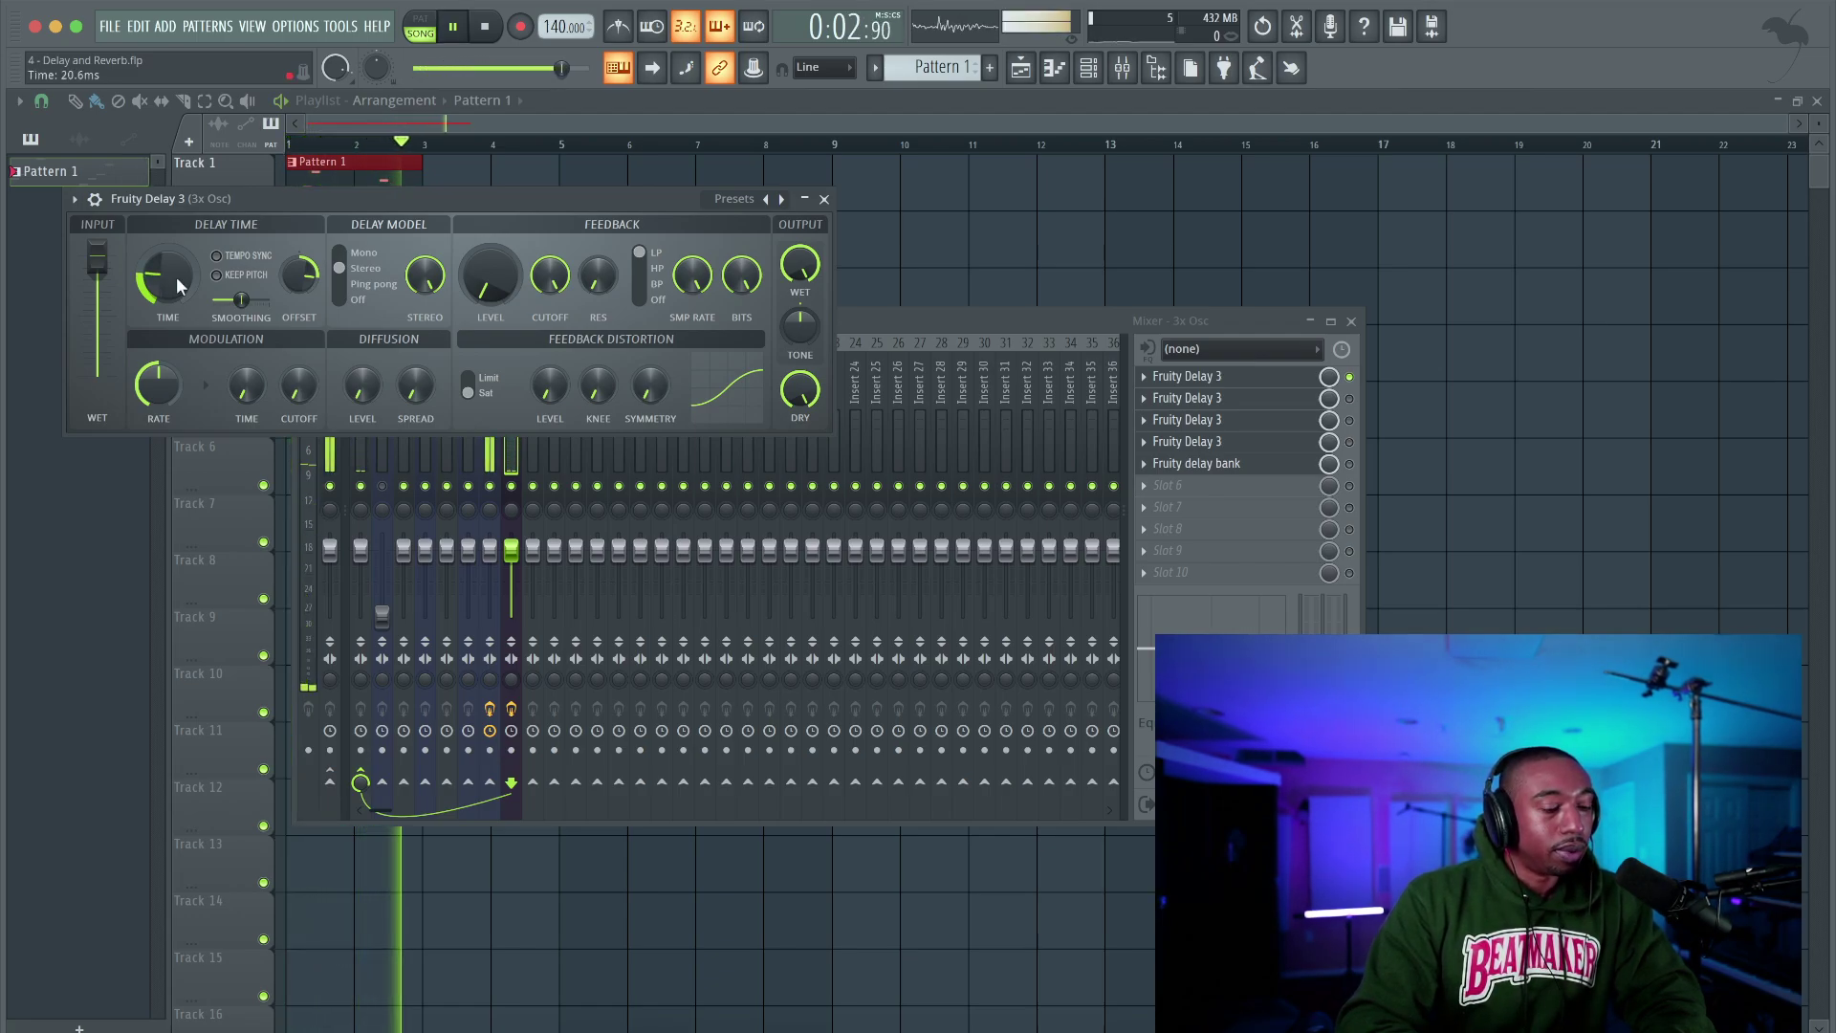
{"action": "key", "text": "space"}
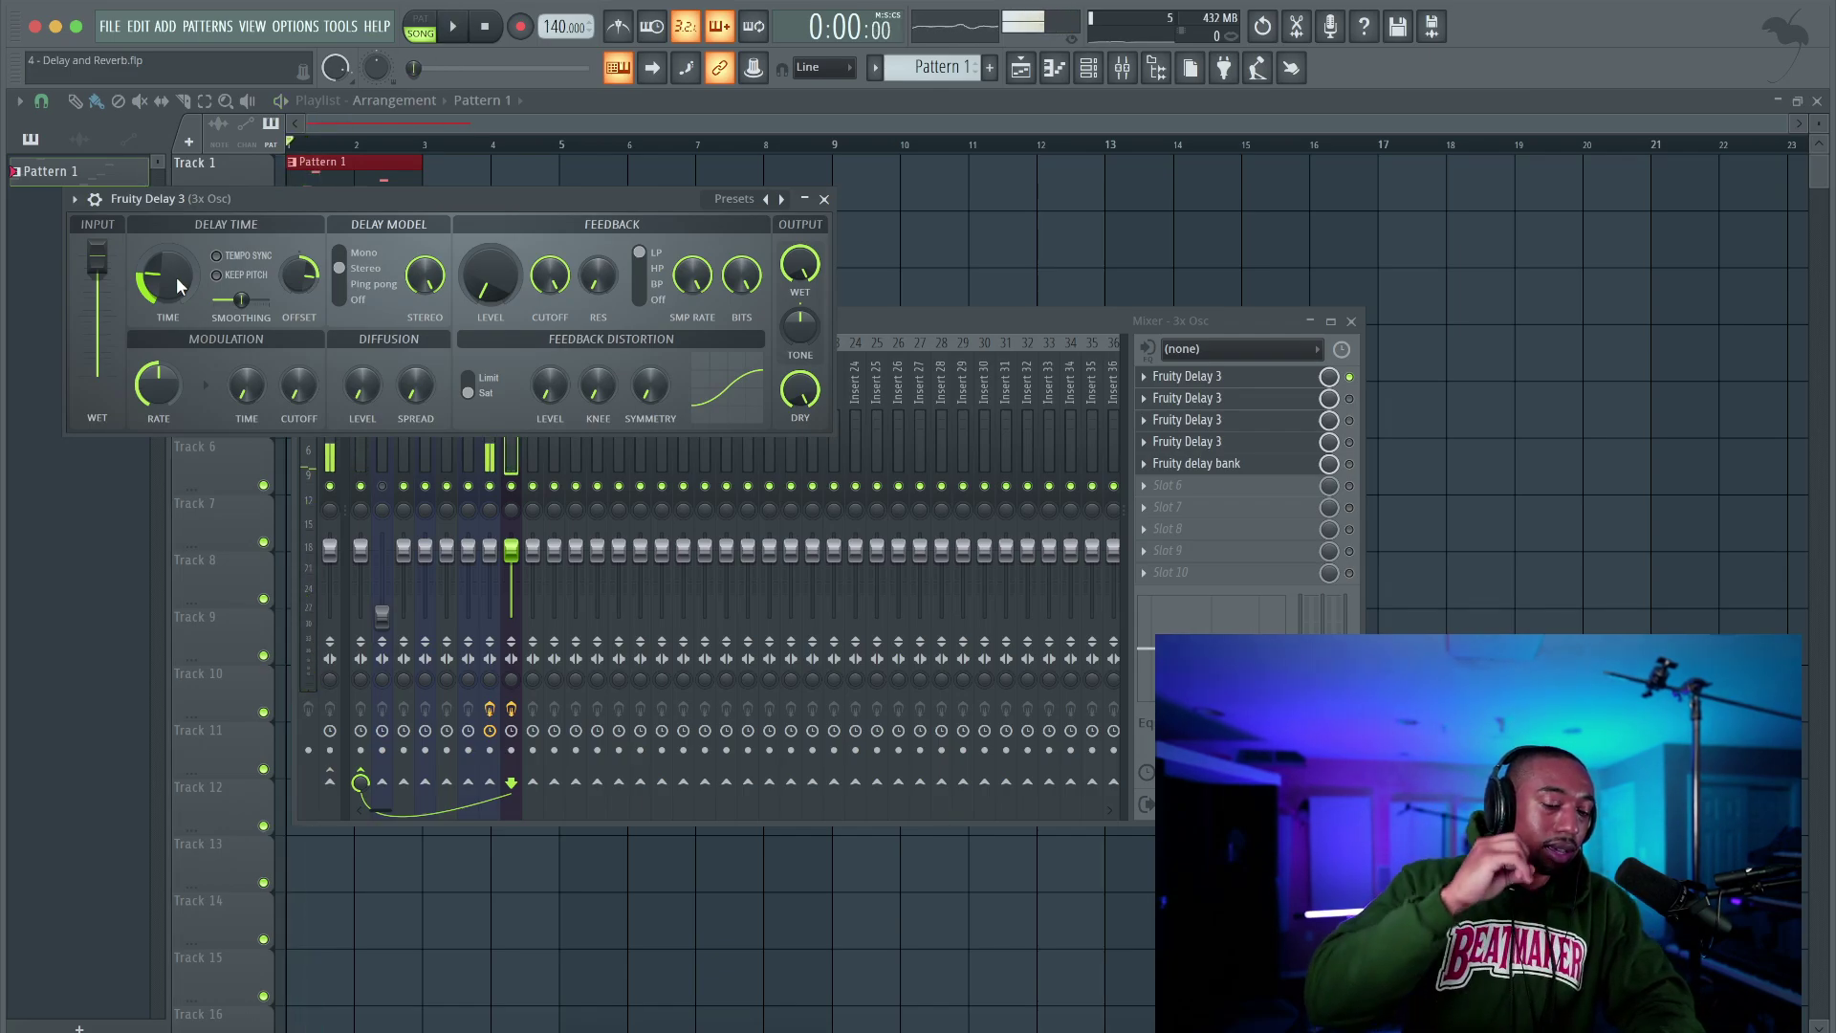
Set the delay time to 17.1 ms, raise it to about 26.2 ms and up to 80.3 ms, auditioning the pattern
{"action": "left_click_drag", "start_coordinate": [177, 285], "coordinate": [177, 292]}
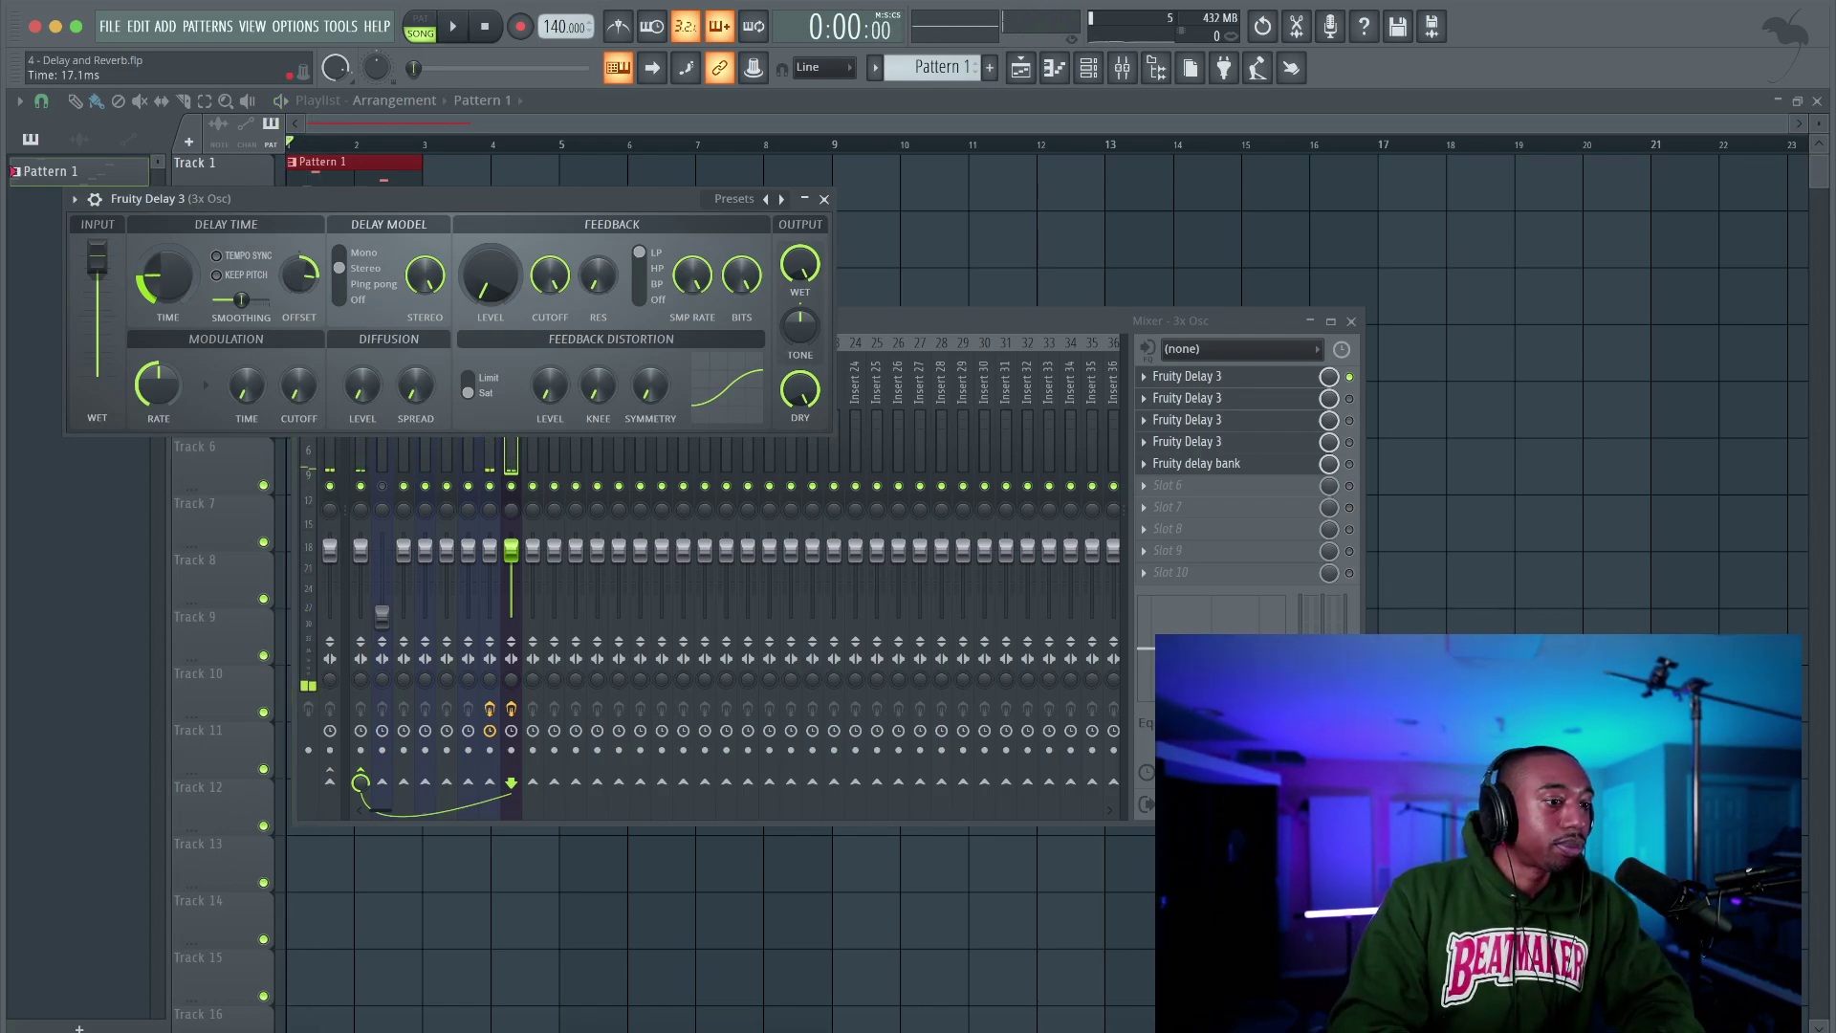
{"action": "key", "text": "space"}
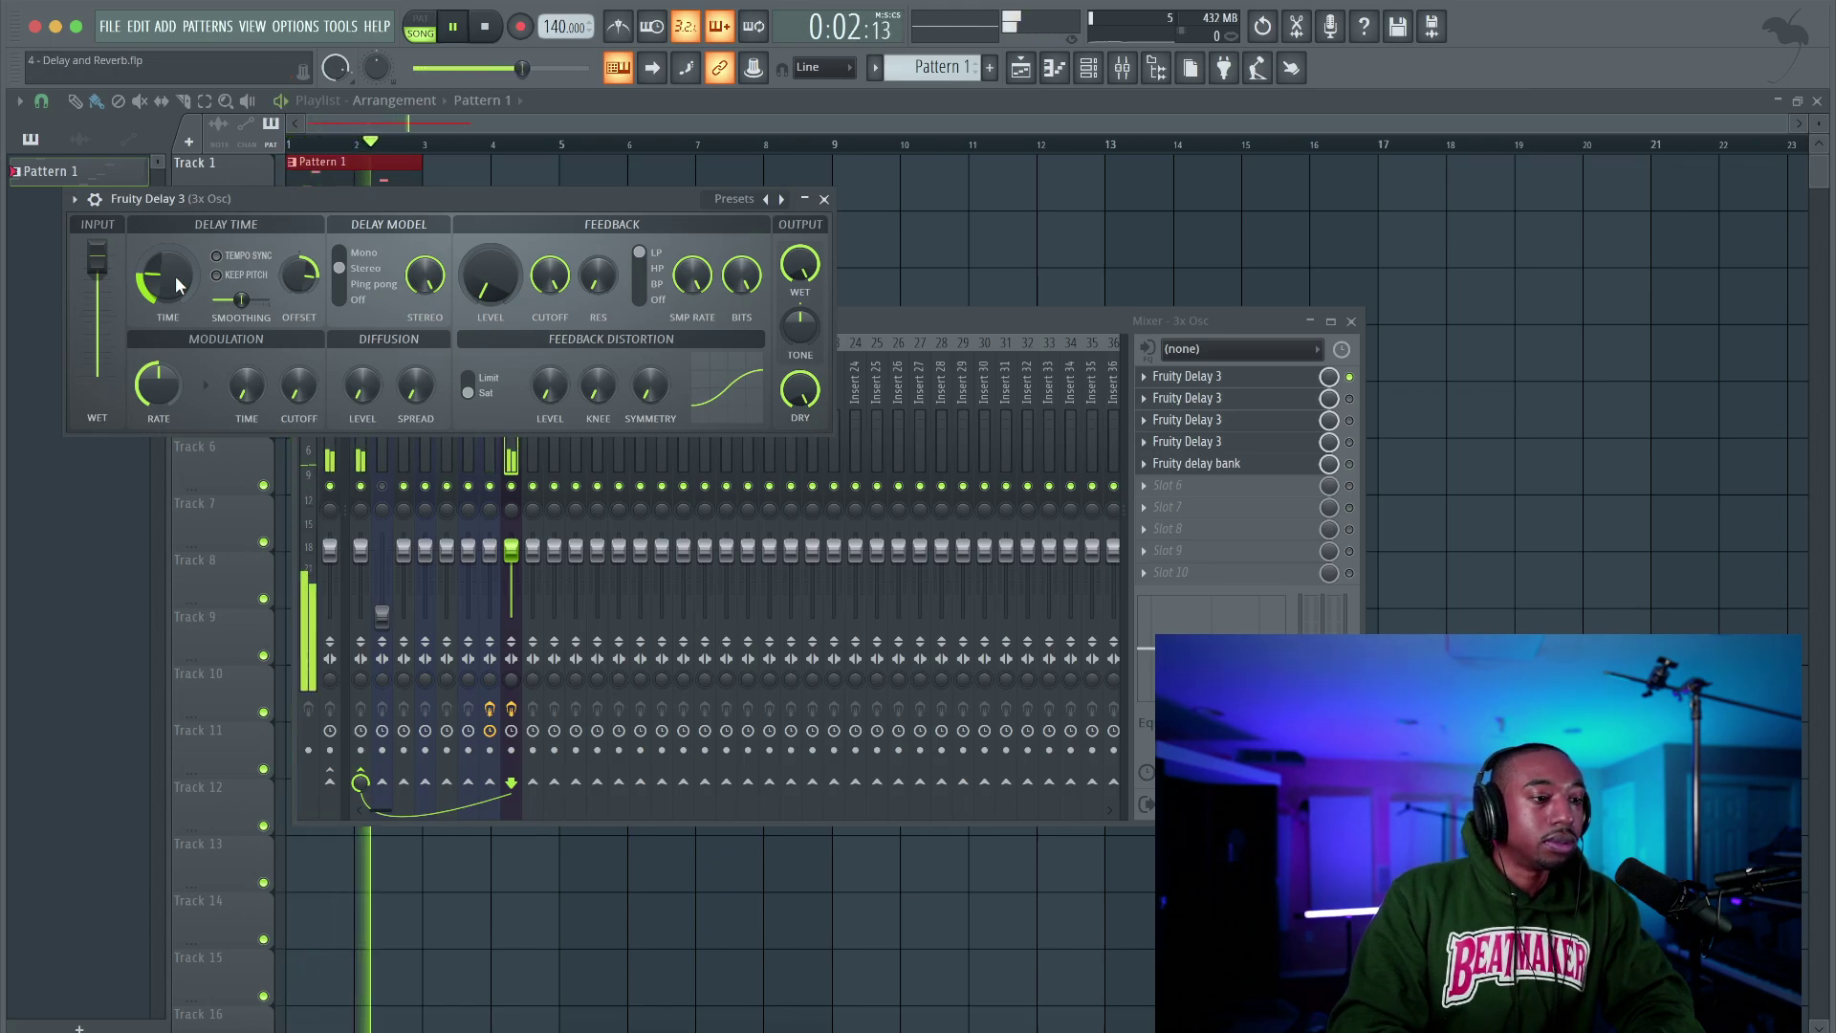
{"action": "left_click_drag", "start_coordinate": [177, 285], "coordinate": [176, 272]}
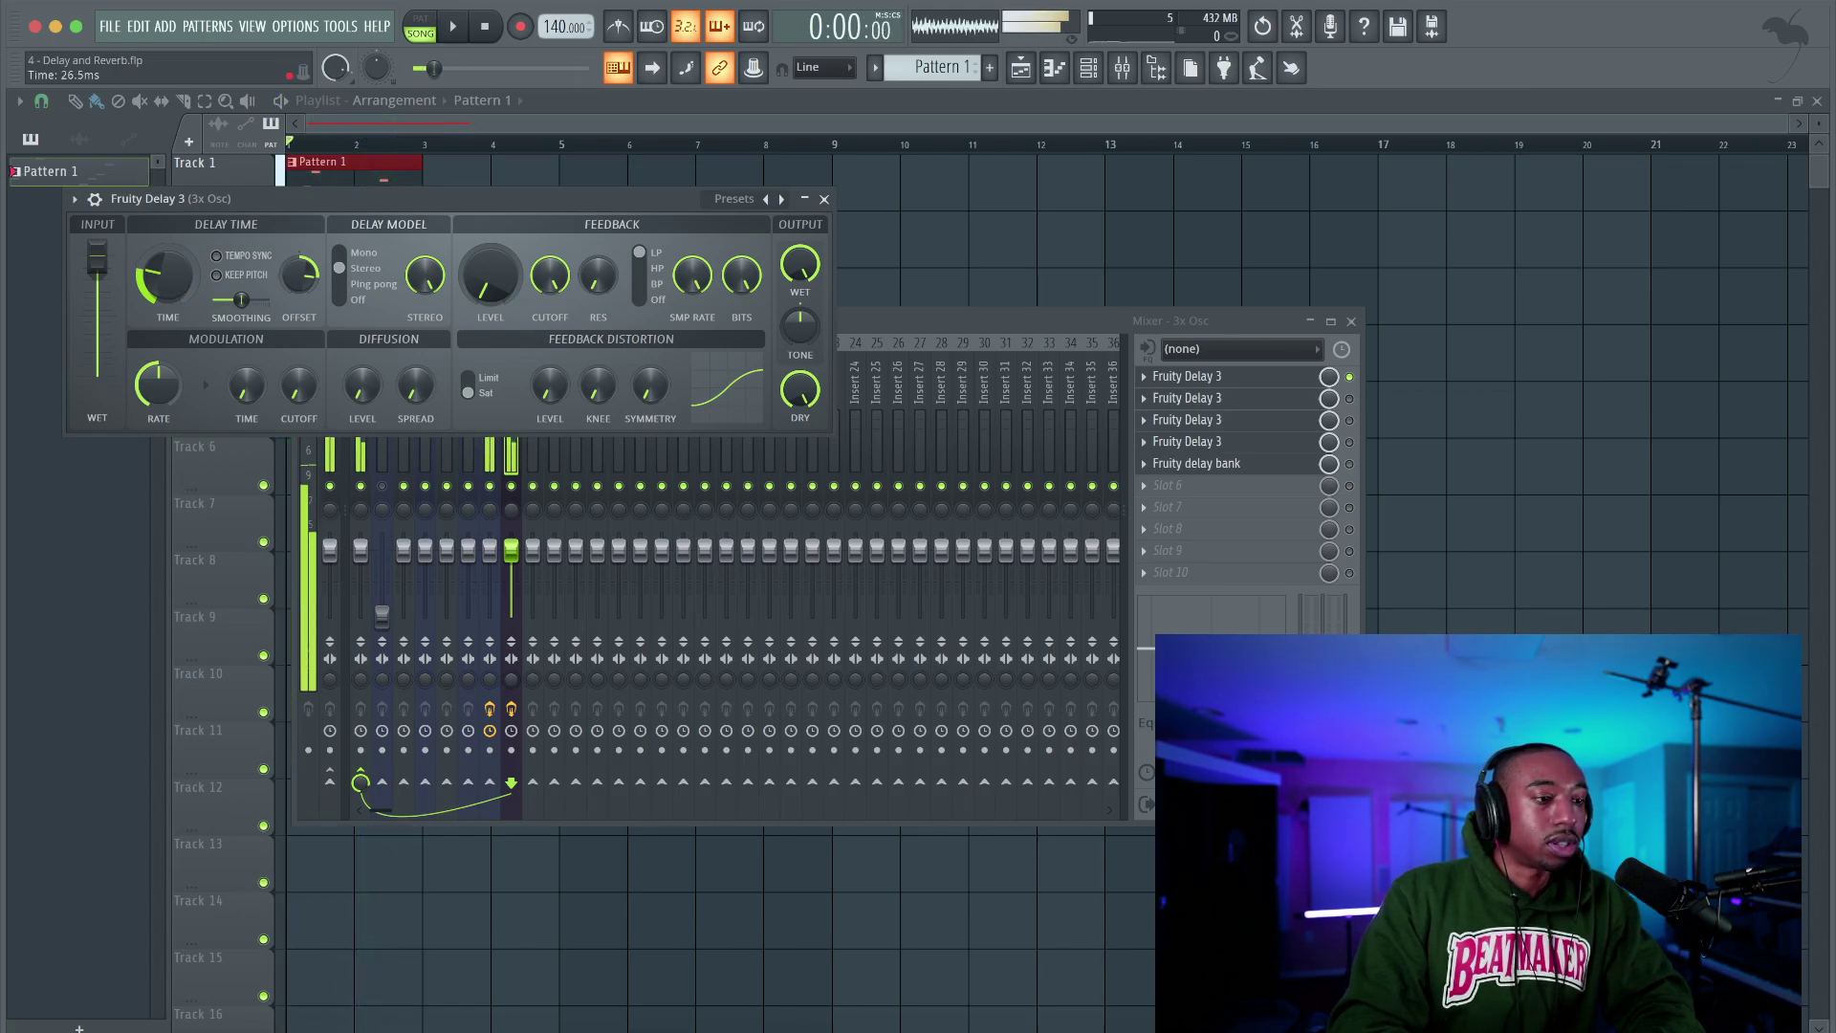
{"action": "key", "text": "space"}
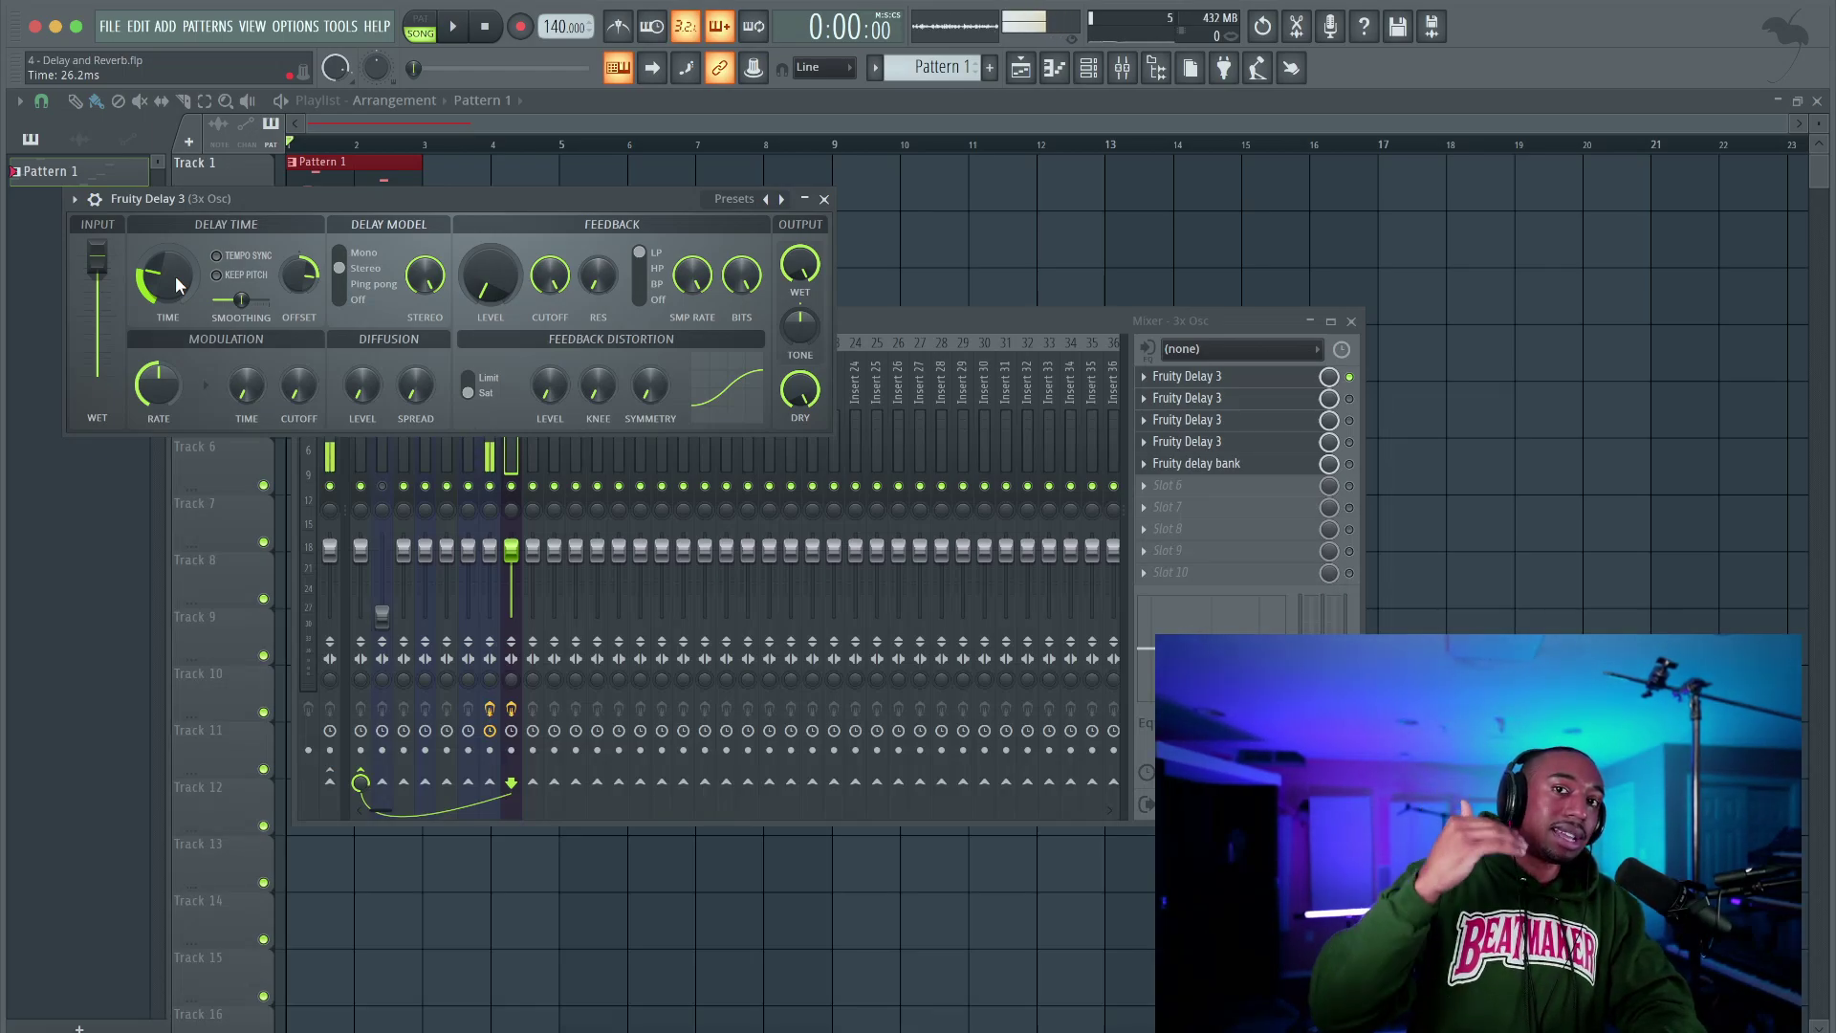
{"action": "key", "text": "space"}
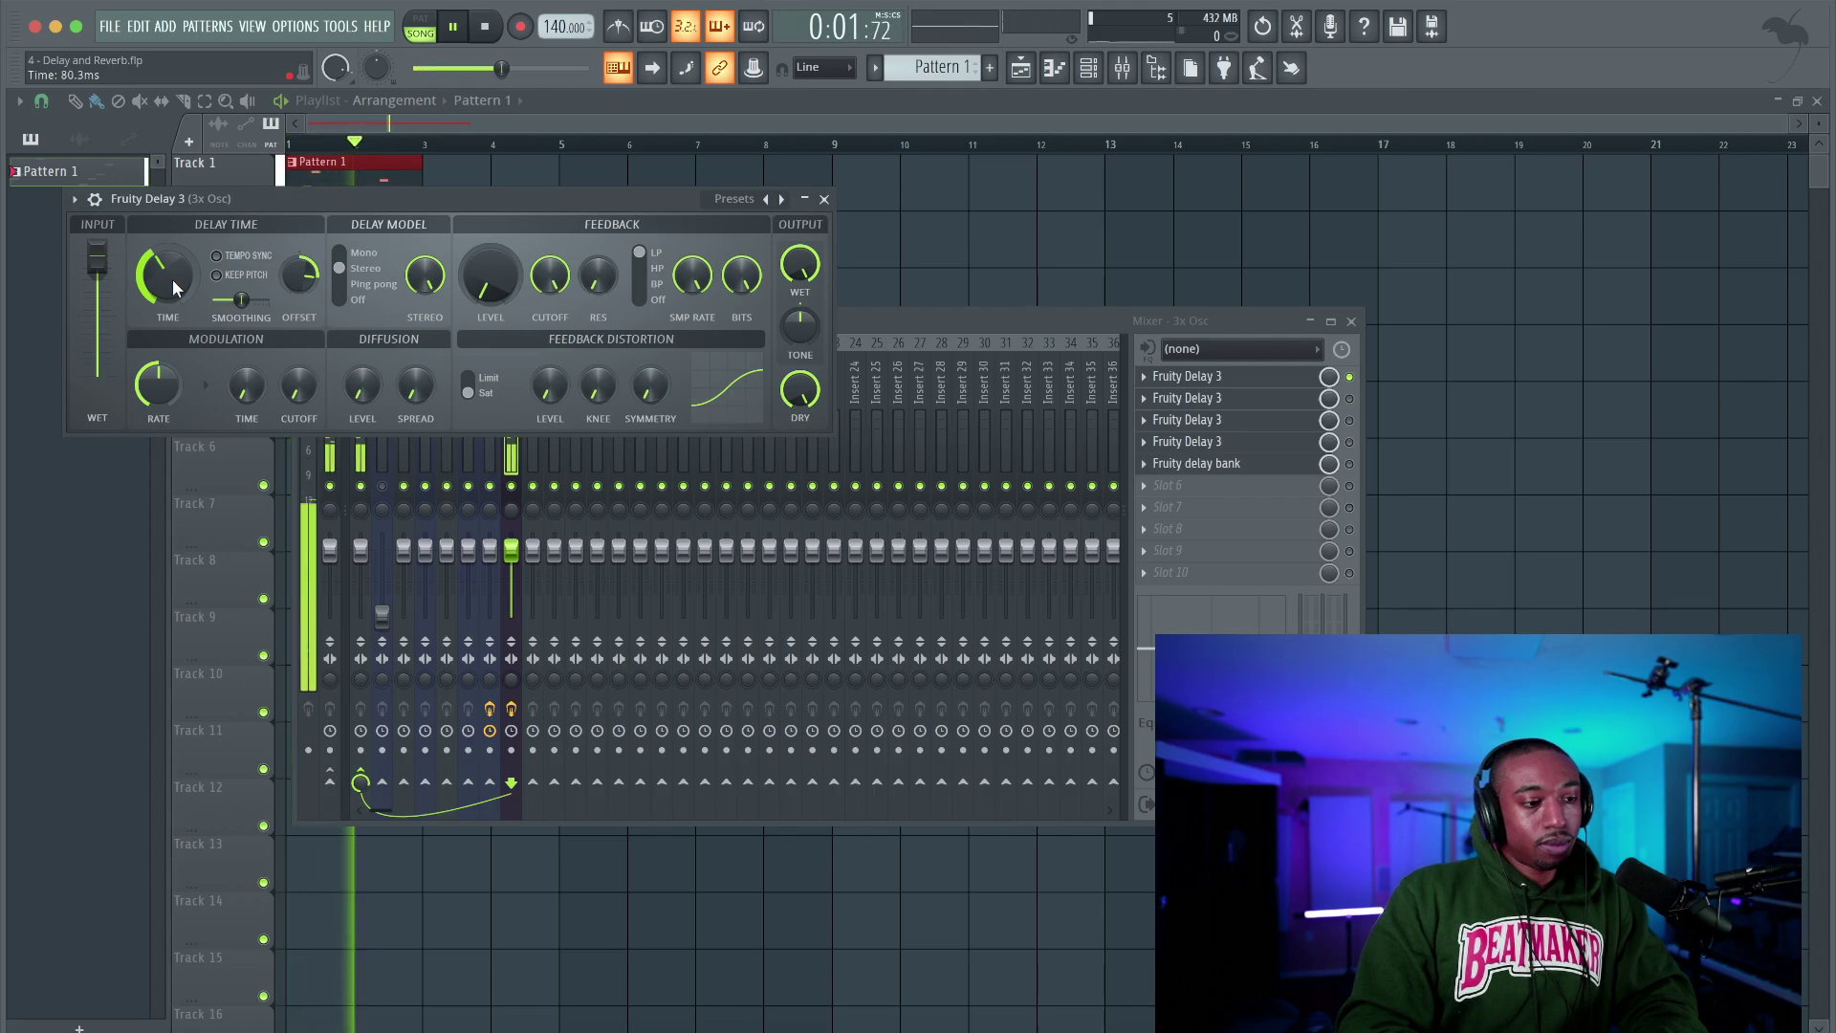
{"action": "key", "text": "space"}
Turn on Tempo Sync and audition the pattern while raising the synced delay time from 0:17 to 2:0
{"action": "left_click", "coordinate": [218, 256]}
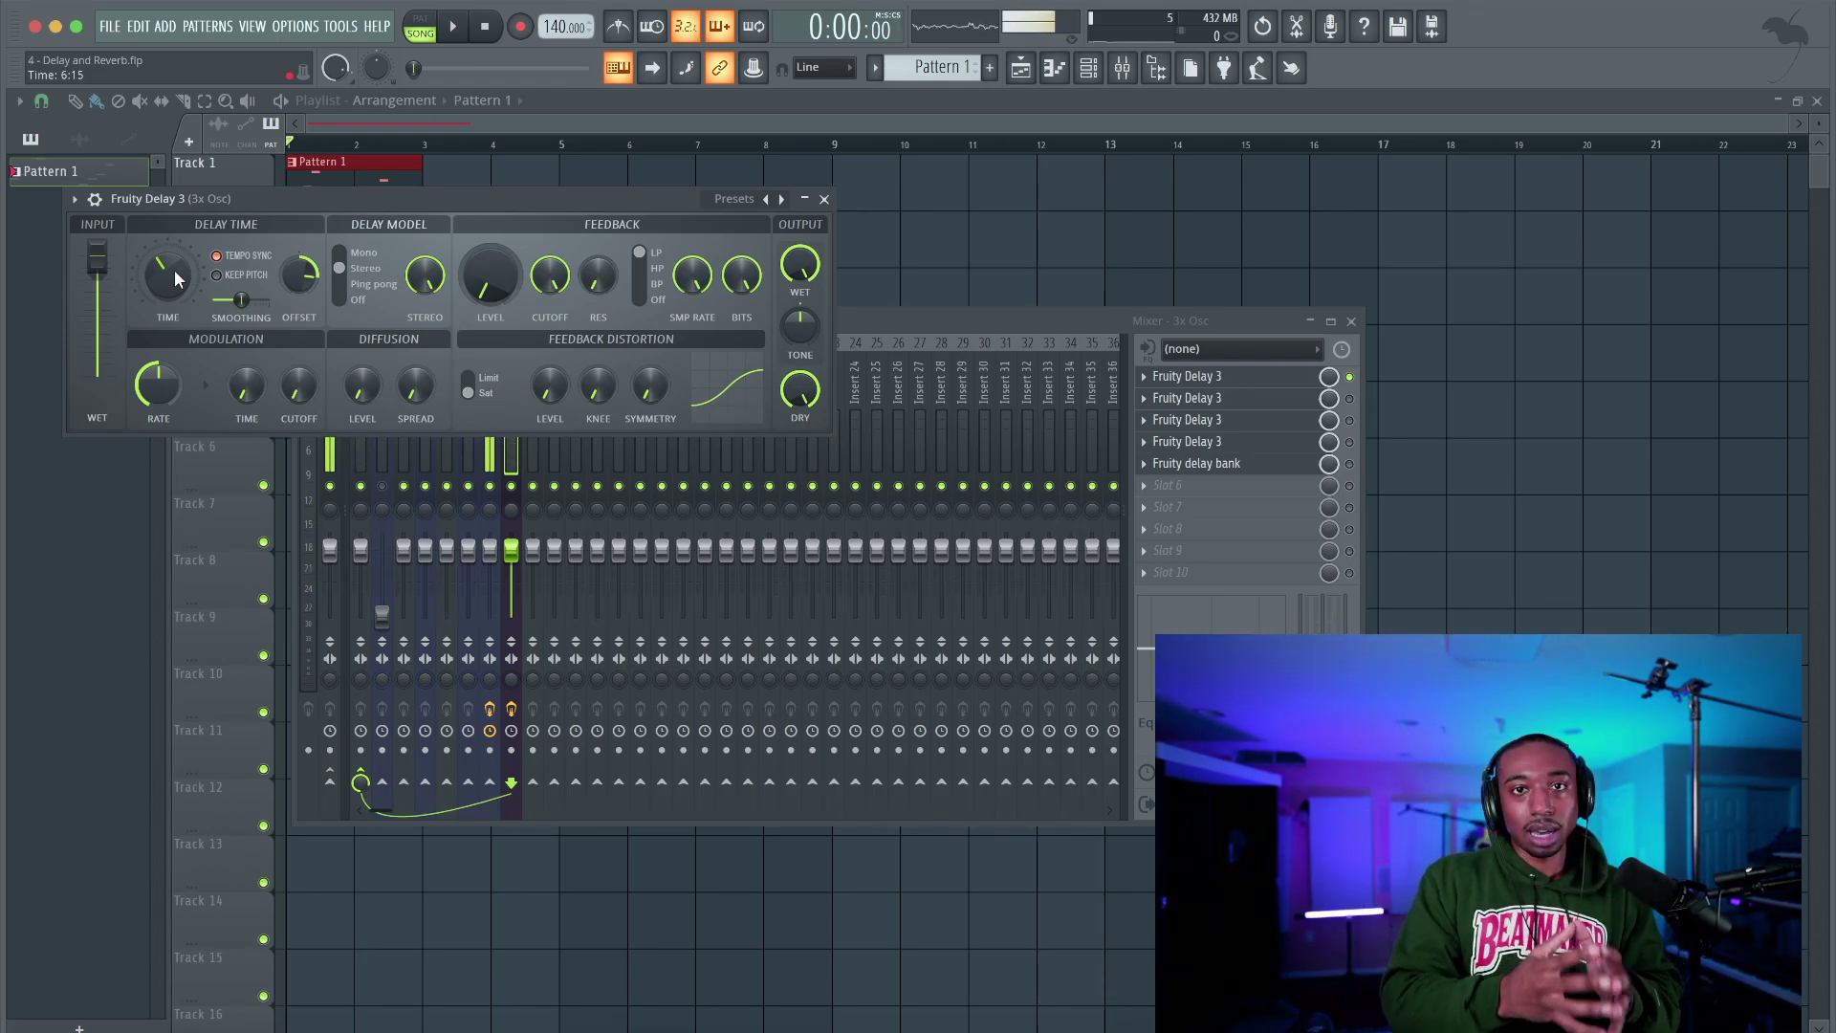
{"action": "left_click_drag", "start_coordinate": [174, 270], "coordinate": [174, 292]}
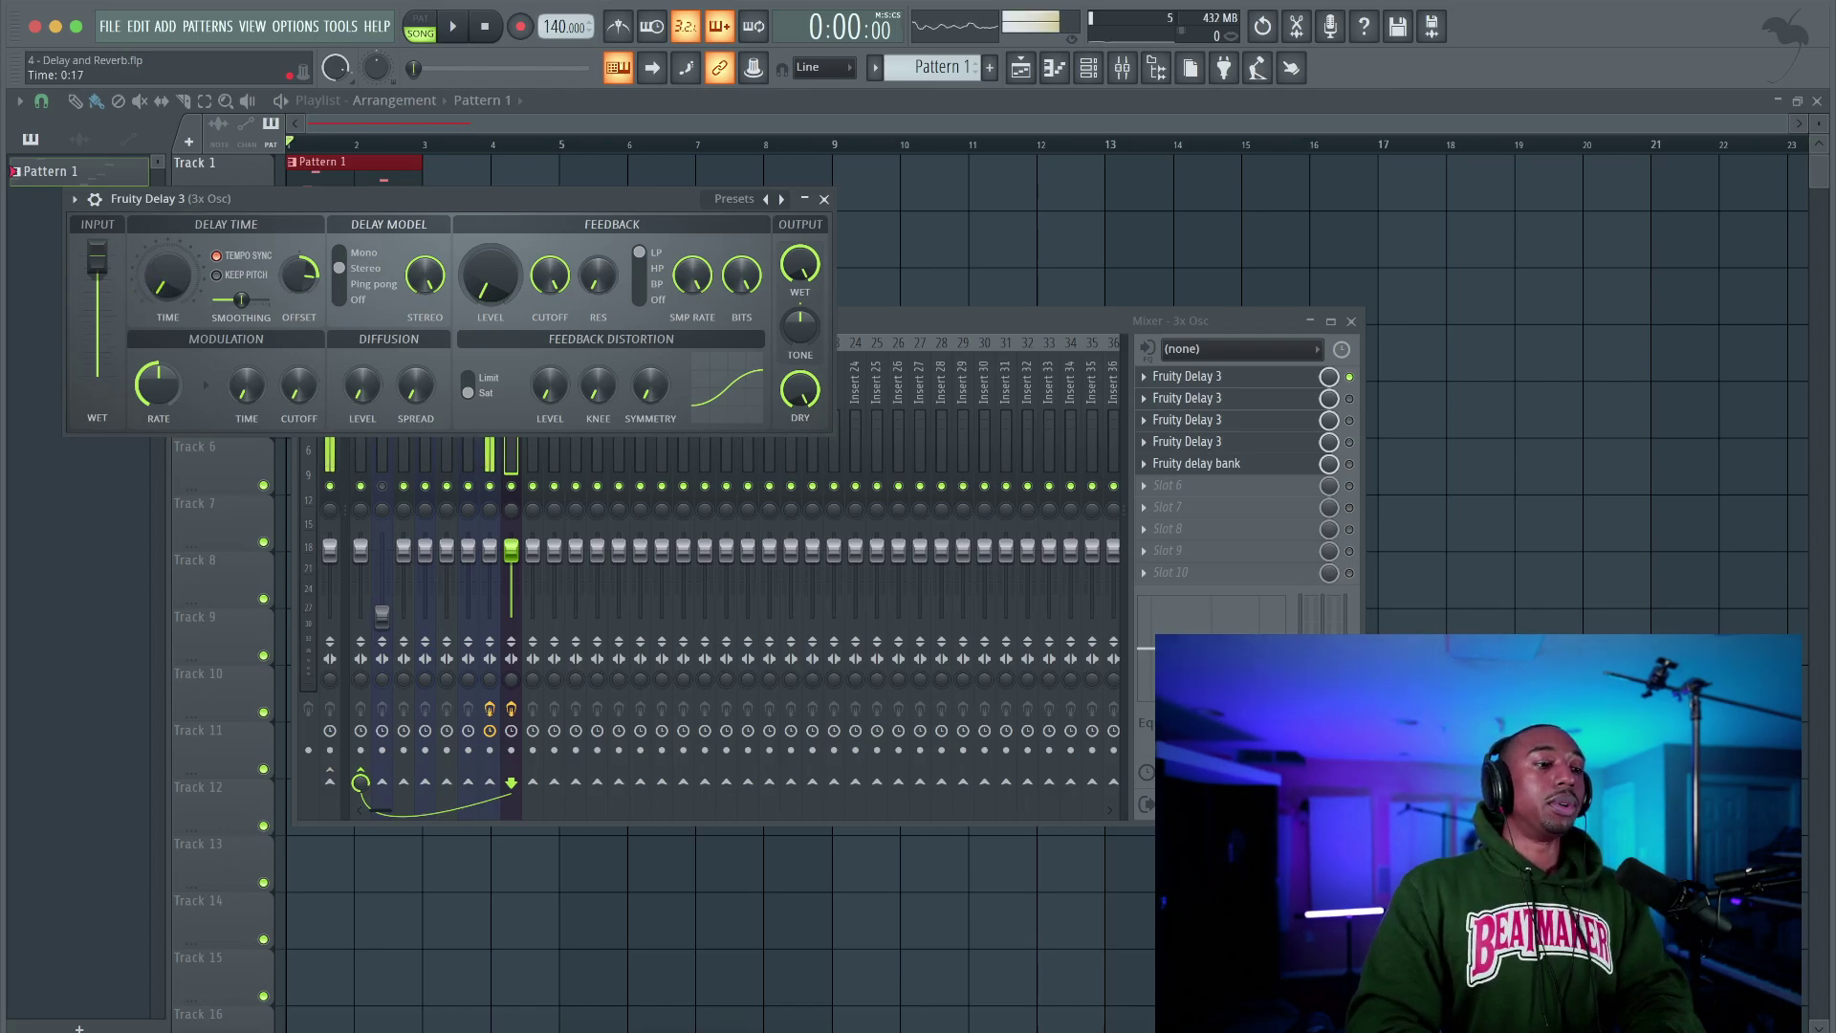
{"action": "key", "text": "space"}
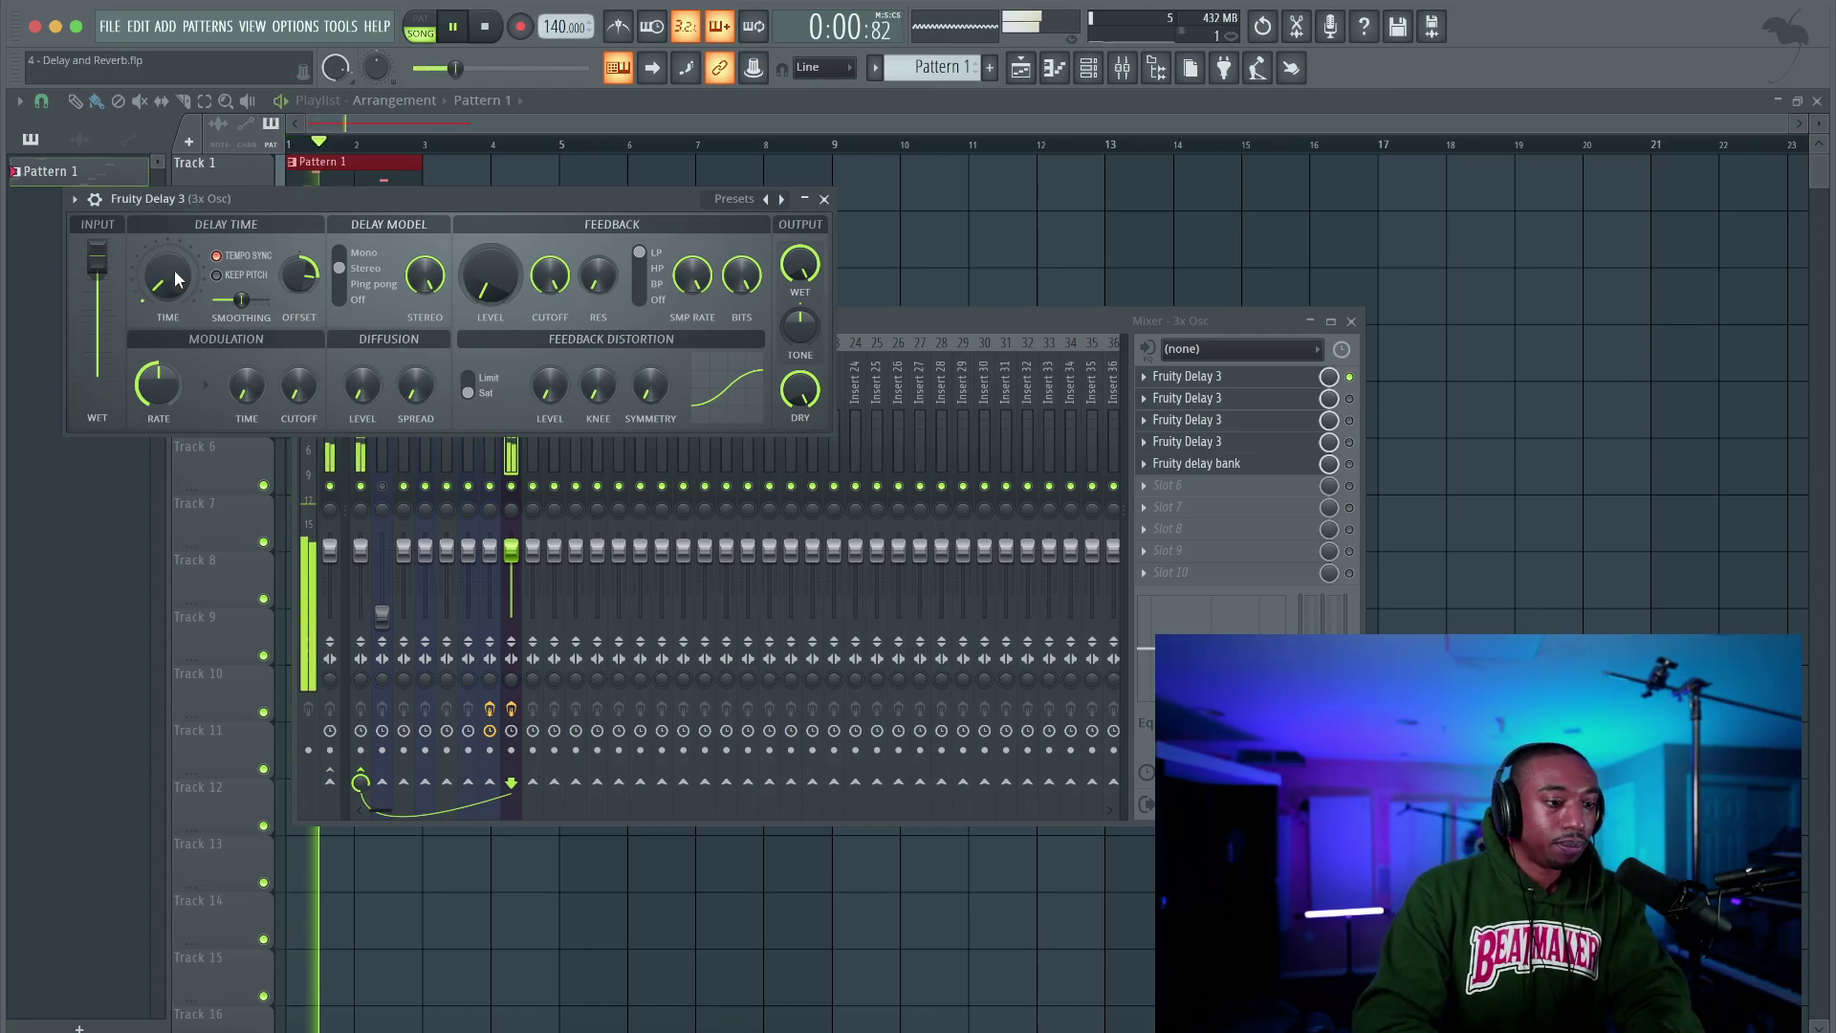
{"action": "key", "text": "space"}
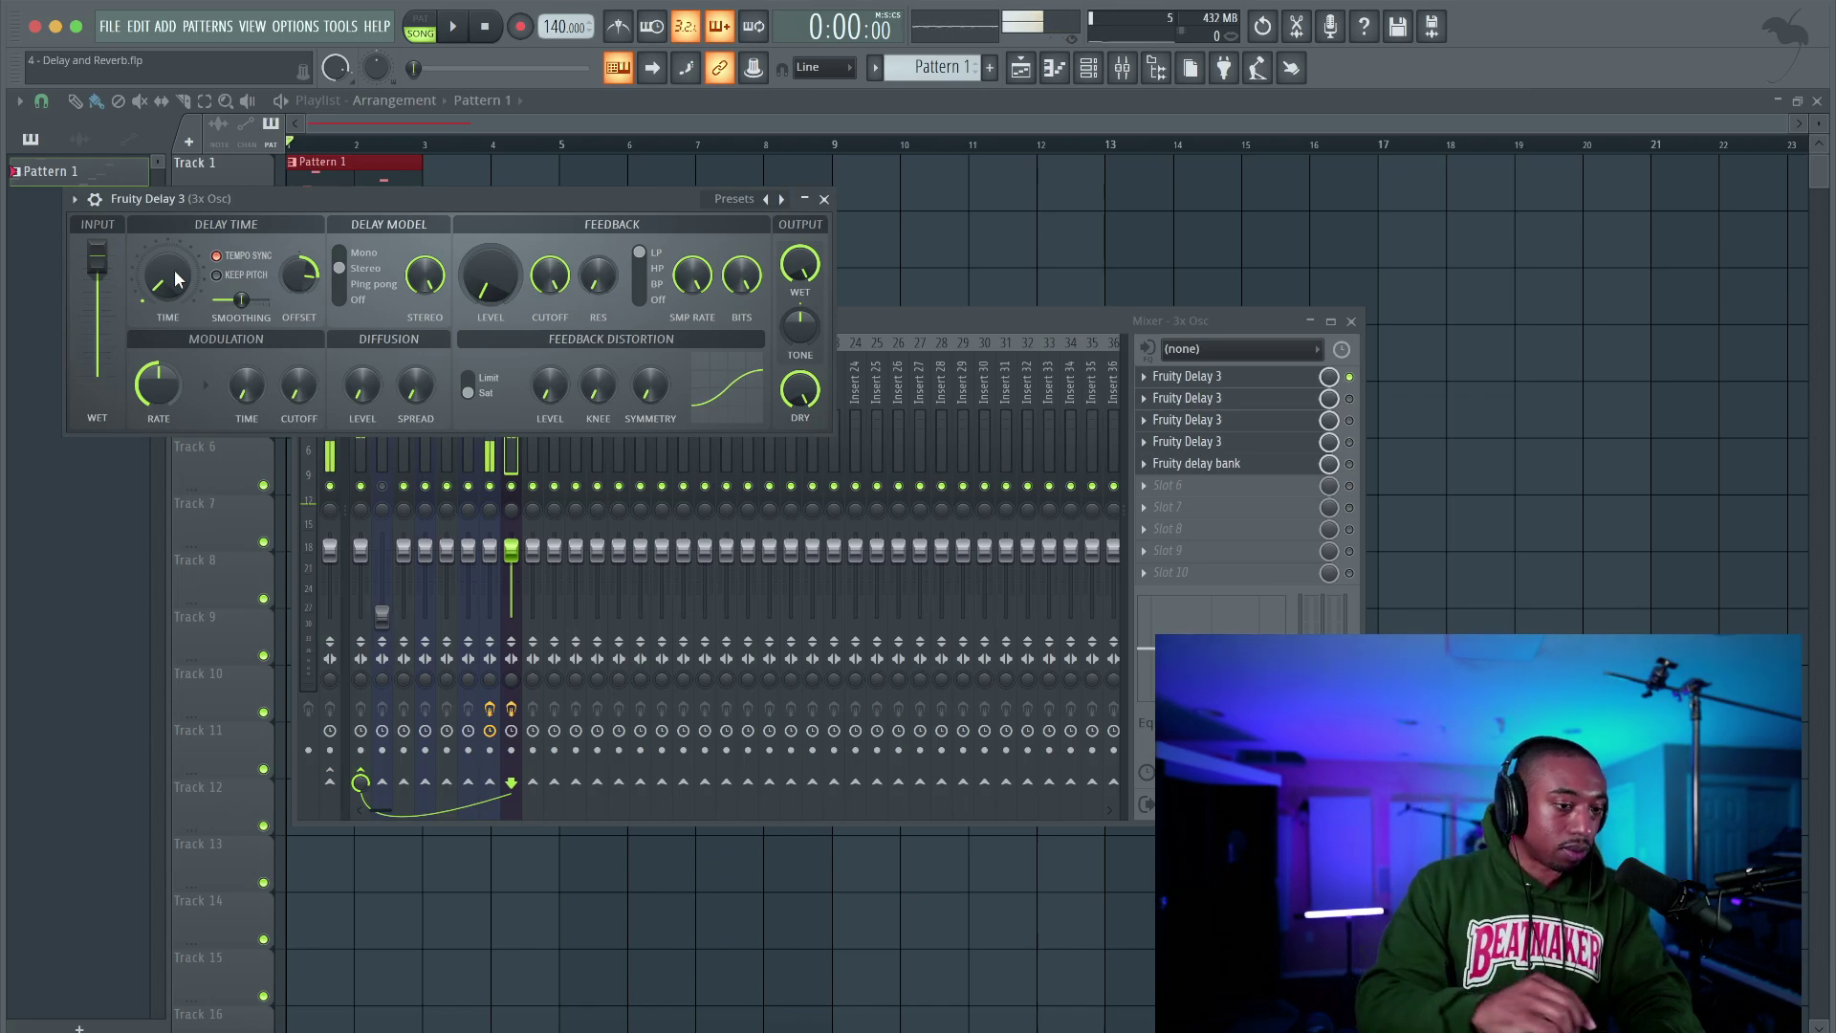
{"action": "key", "text": "space"}
{"action": "scroll", "coordinate": [168, 277], "scroll_direction": "down", "scroll_amount": 5}
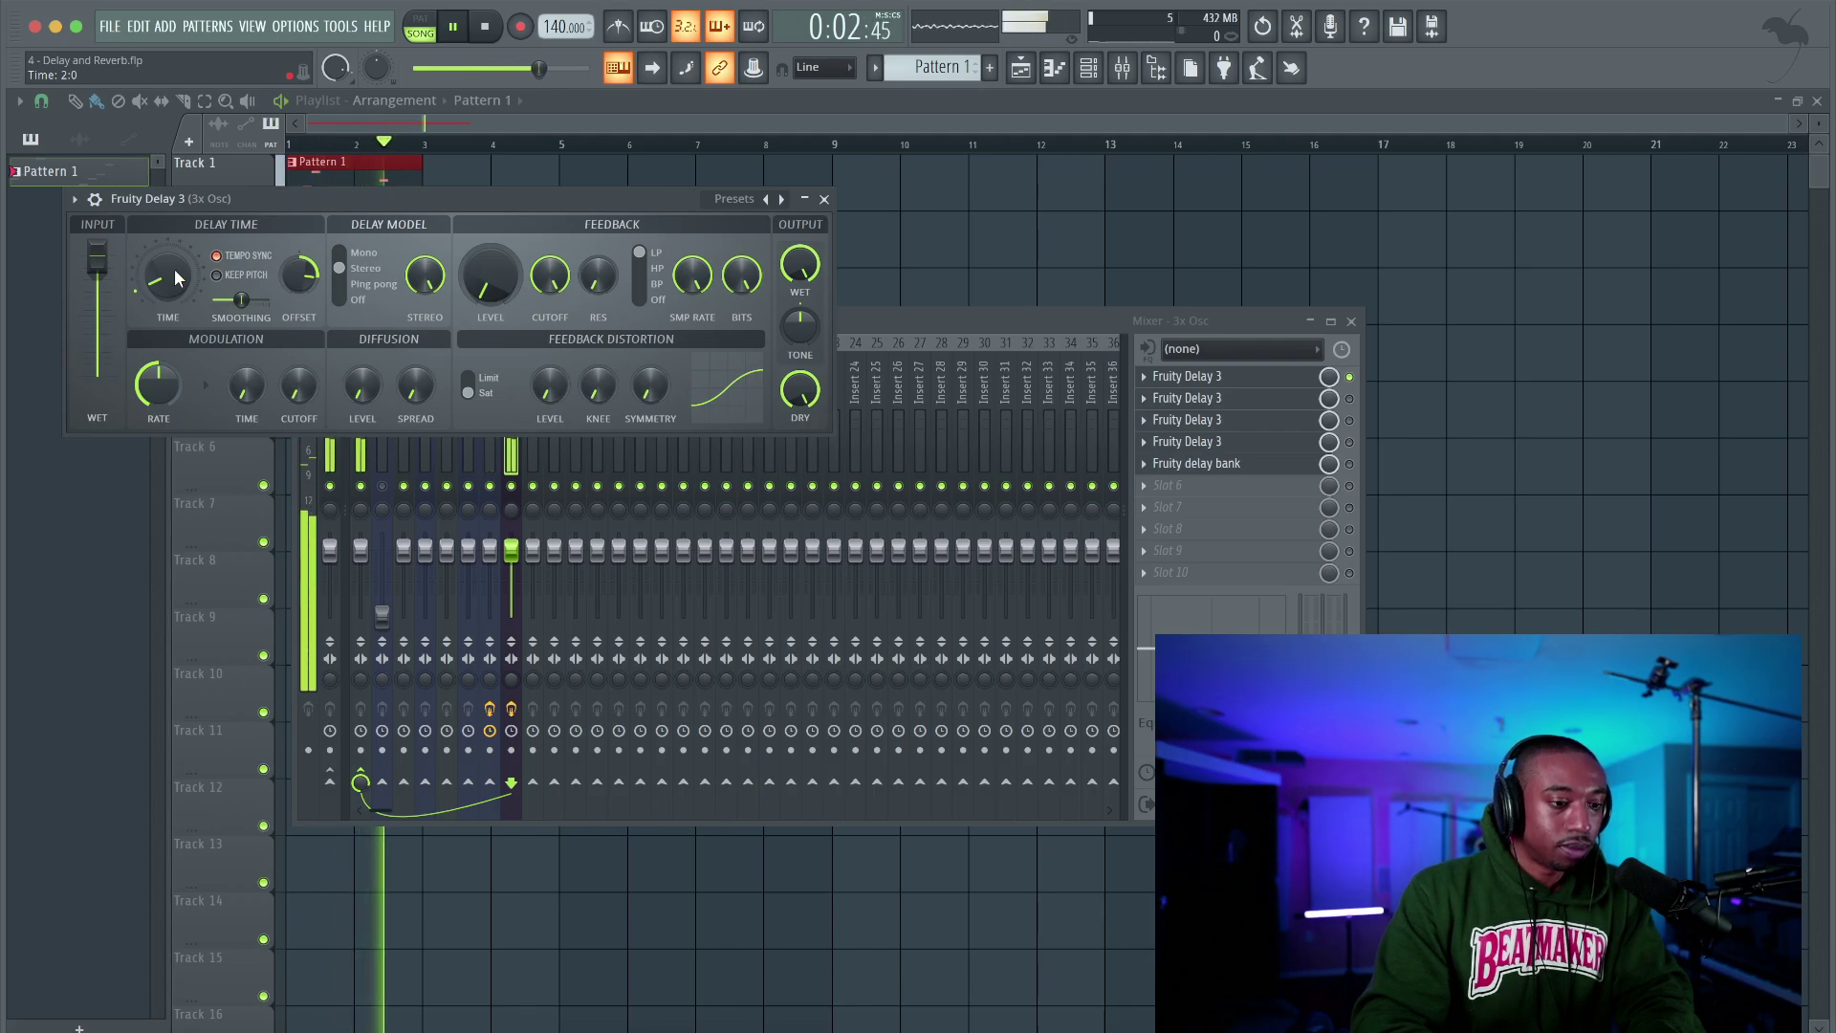
Turn off Tempo Sync and audition the pattern with the delay time at 4.5 ms
{"action": "key", "text": "space"}
{"action": "left_click", "coordinate": [237, 258]}
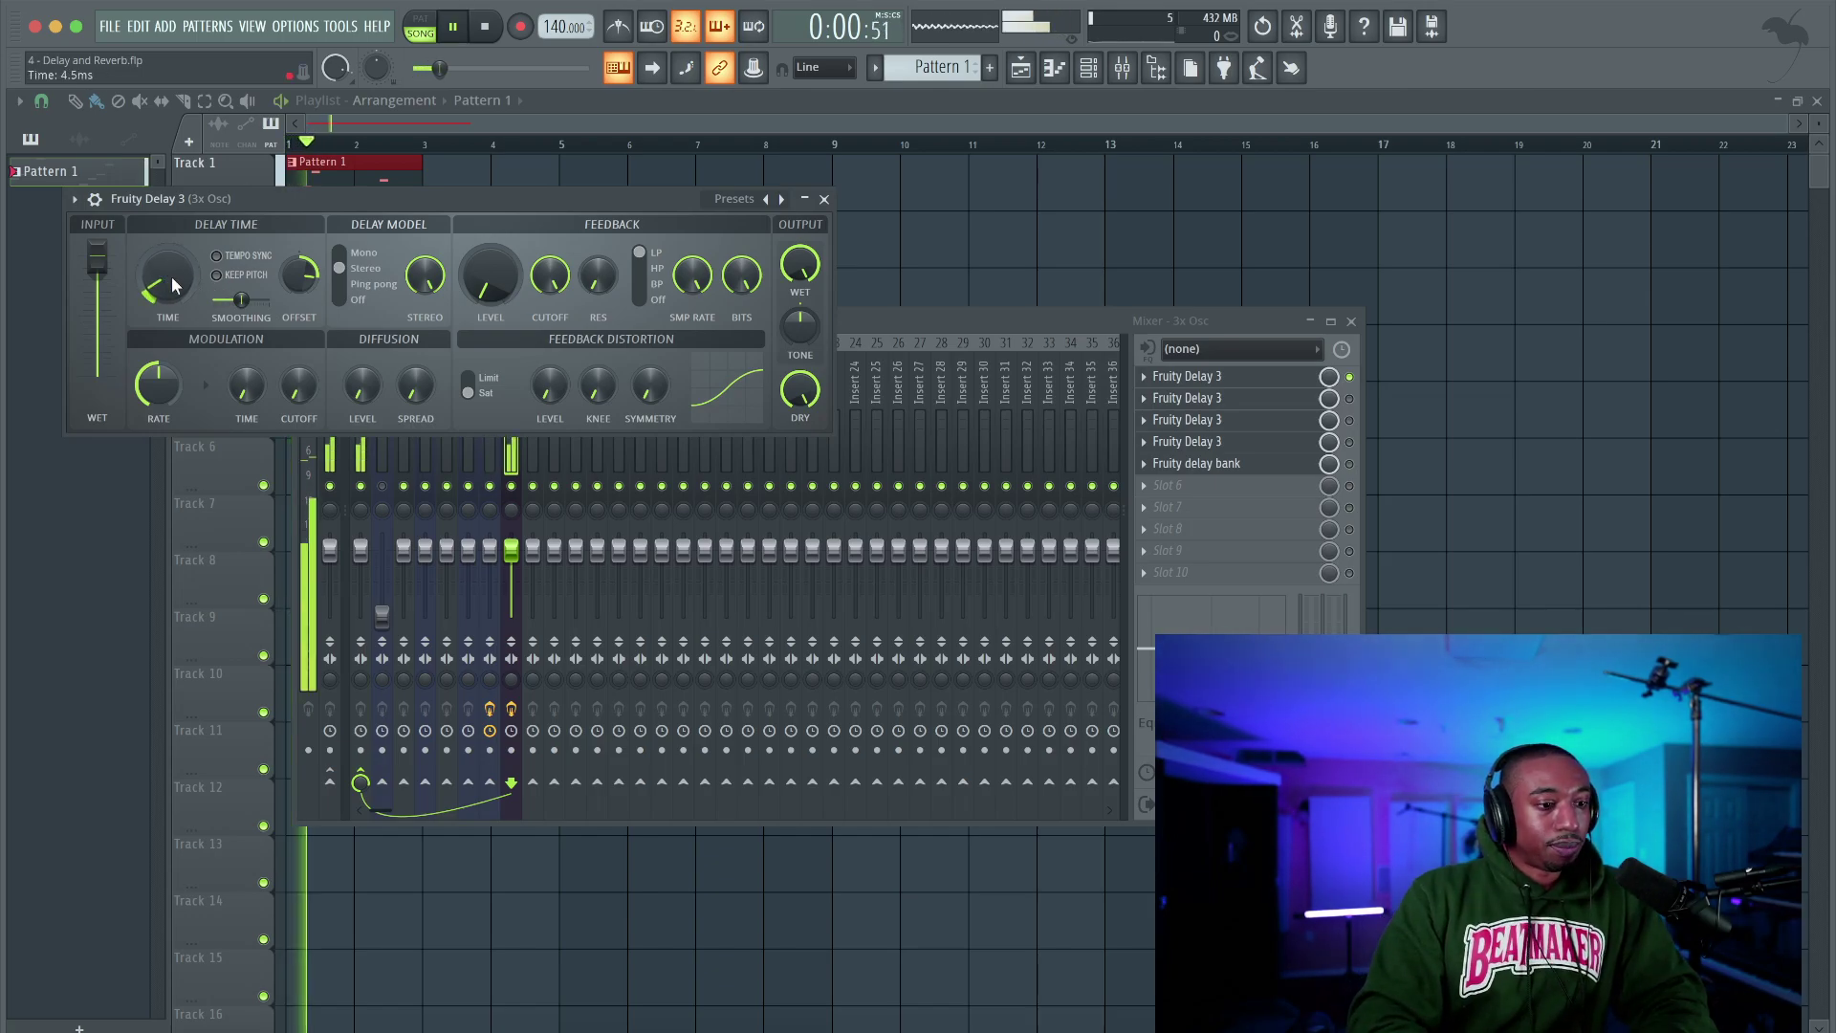
{"action": "key", "text": "space"}
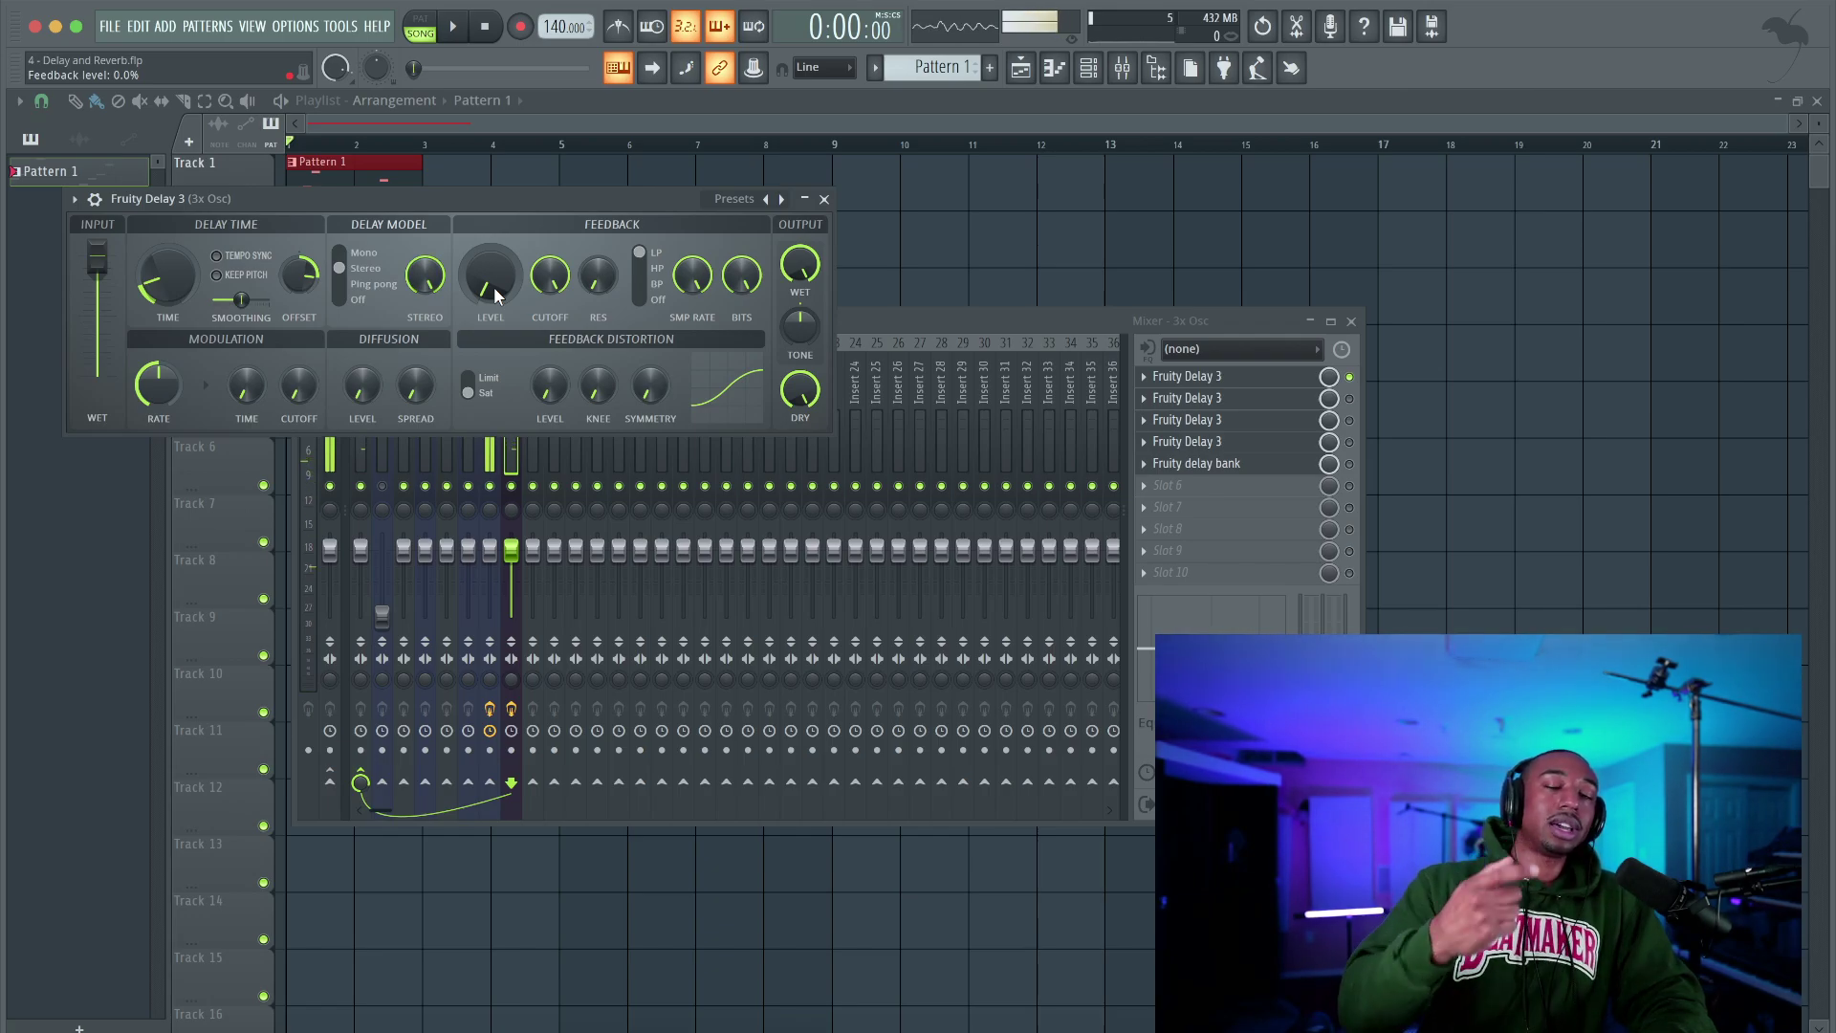
Audition the pattern with the delay's feedback level raised to 31.2% and up to 83.4%
{"action": "key", "text": "space"}
{"action": "left_click_drag", "start_coordinate": [495, 285], "coordinate": [496, 260]}
{"action": "key", "text": "space"}
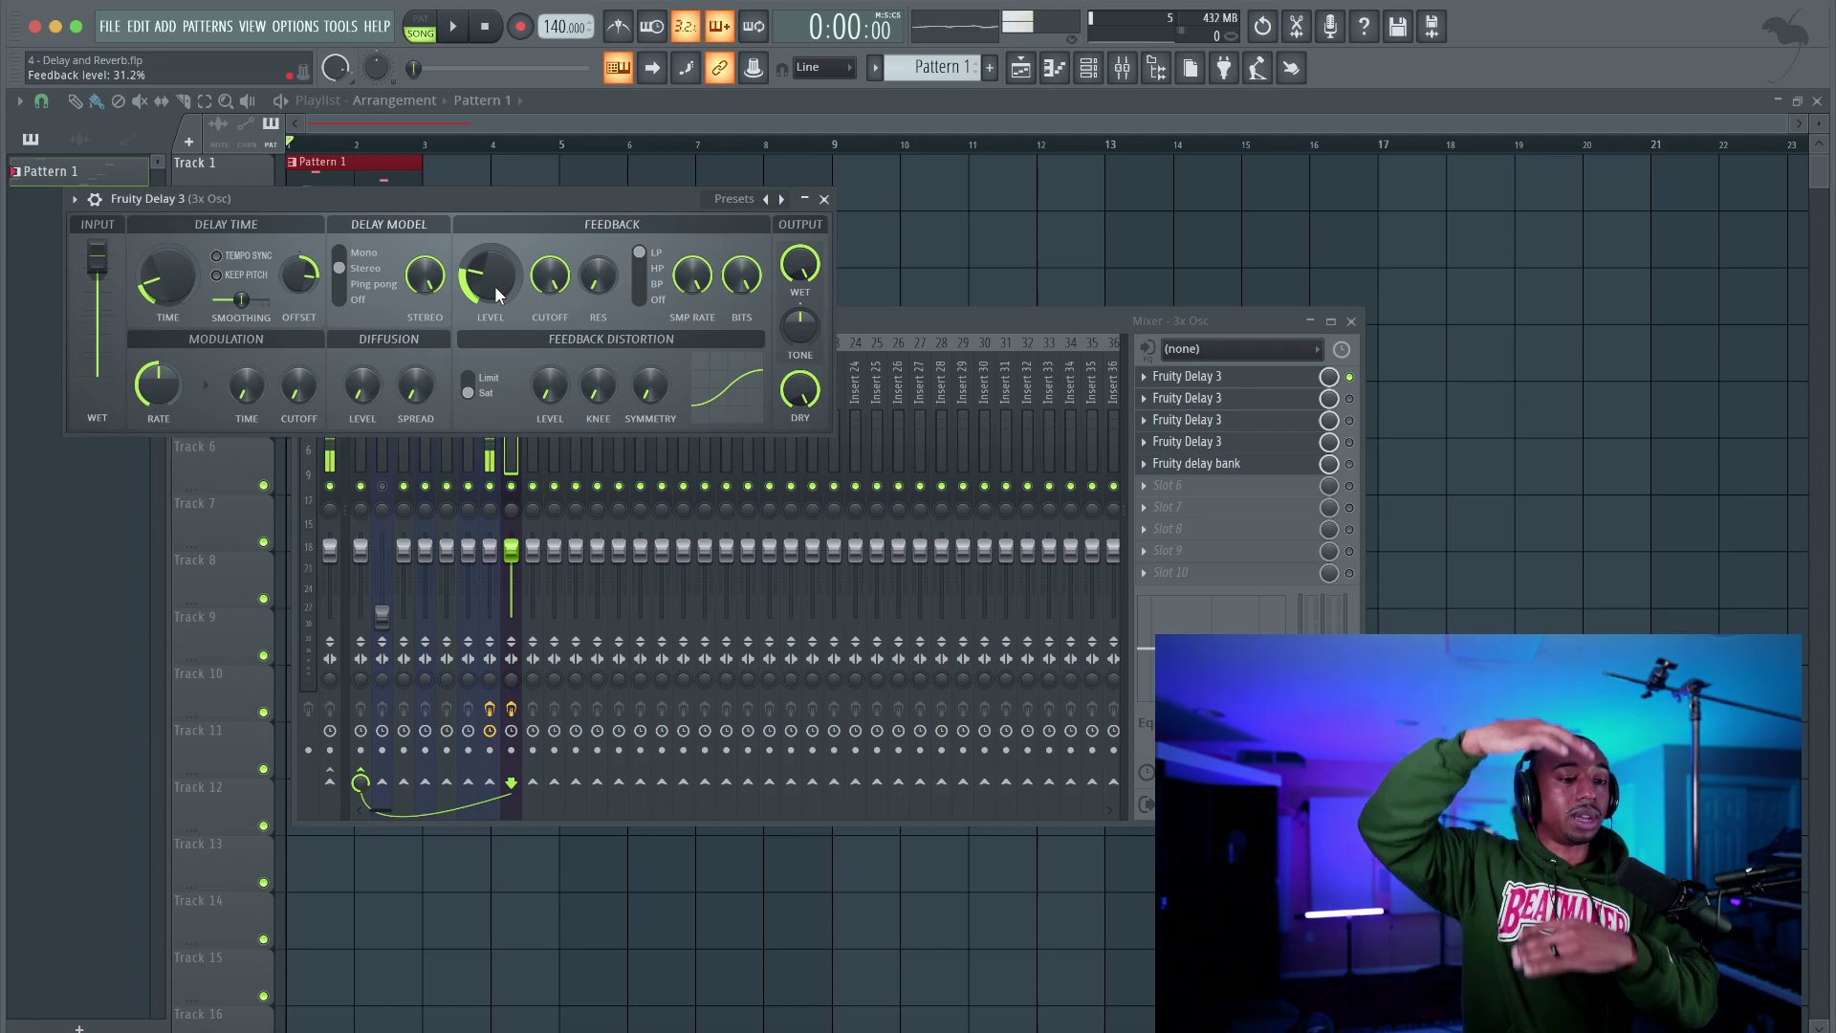
{"action": "key", "text": "space"}
{"action": "left_click_drag", "start_coordinate": [495, 285], "coordinate": [496, 186]}
{"action": "key", "text": "space"}
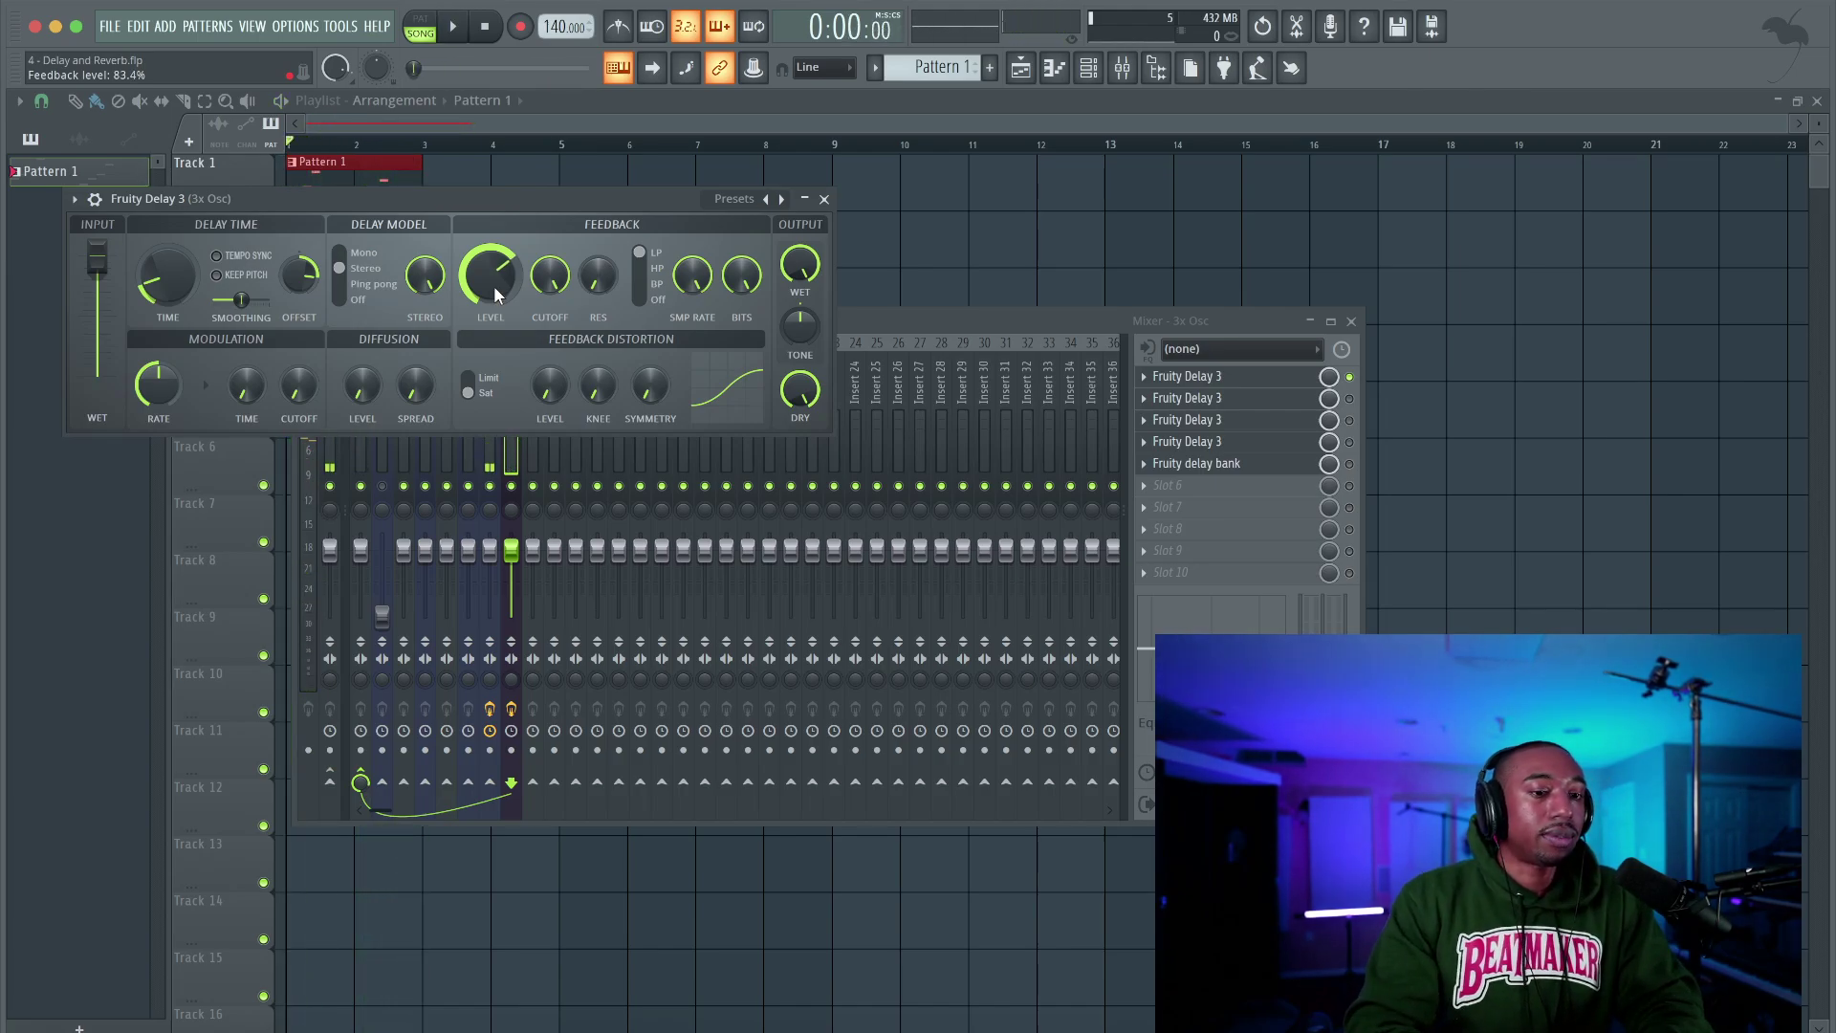
Audition the high-feedback delay with the delay time at 4.0 ms and 8.7 ms, and raise the time further
{"action": "key", "text": "space"}
{"action": "mouse_move", "coordinate": [186, 284]}
{"action": "left_mouse_down"}
{"action": "mouse_move", "coordinate": [186, 303]}
{"action": "mouse_move", "coordinate": [182, 283]}
{"action": "left_mouse_up"}
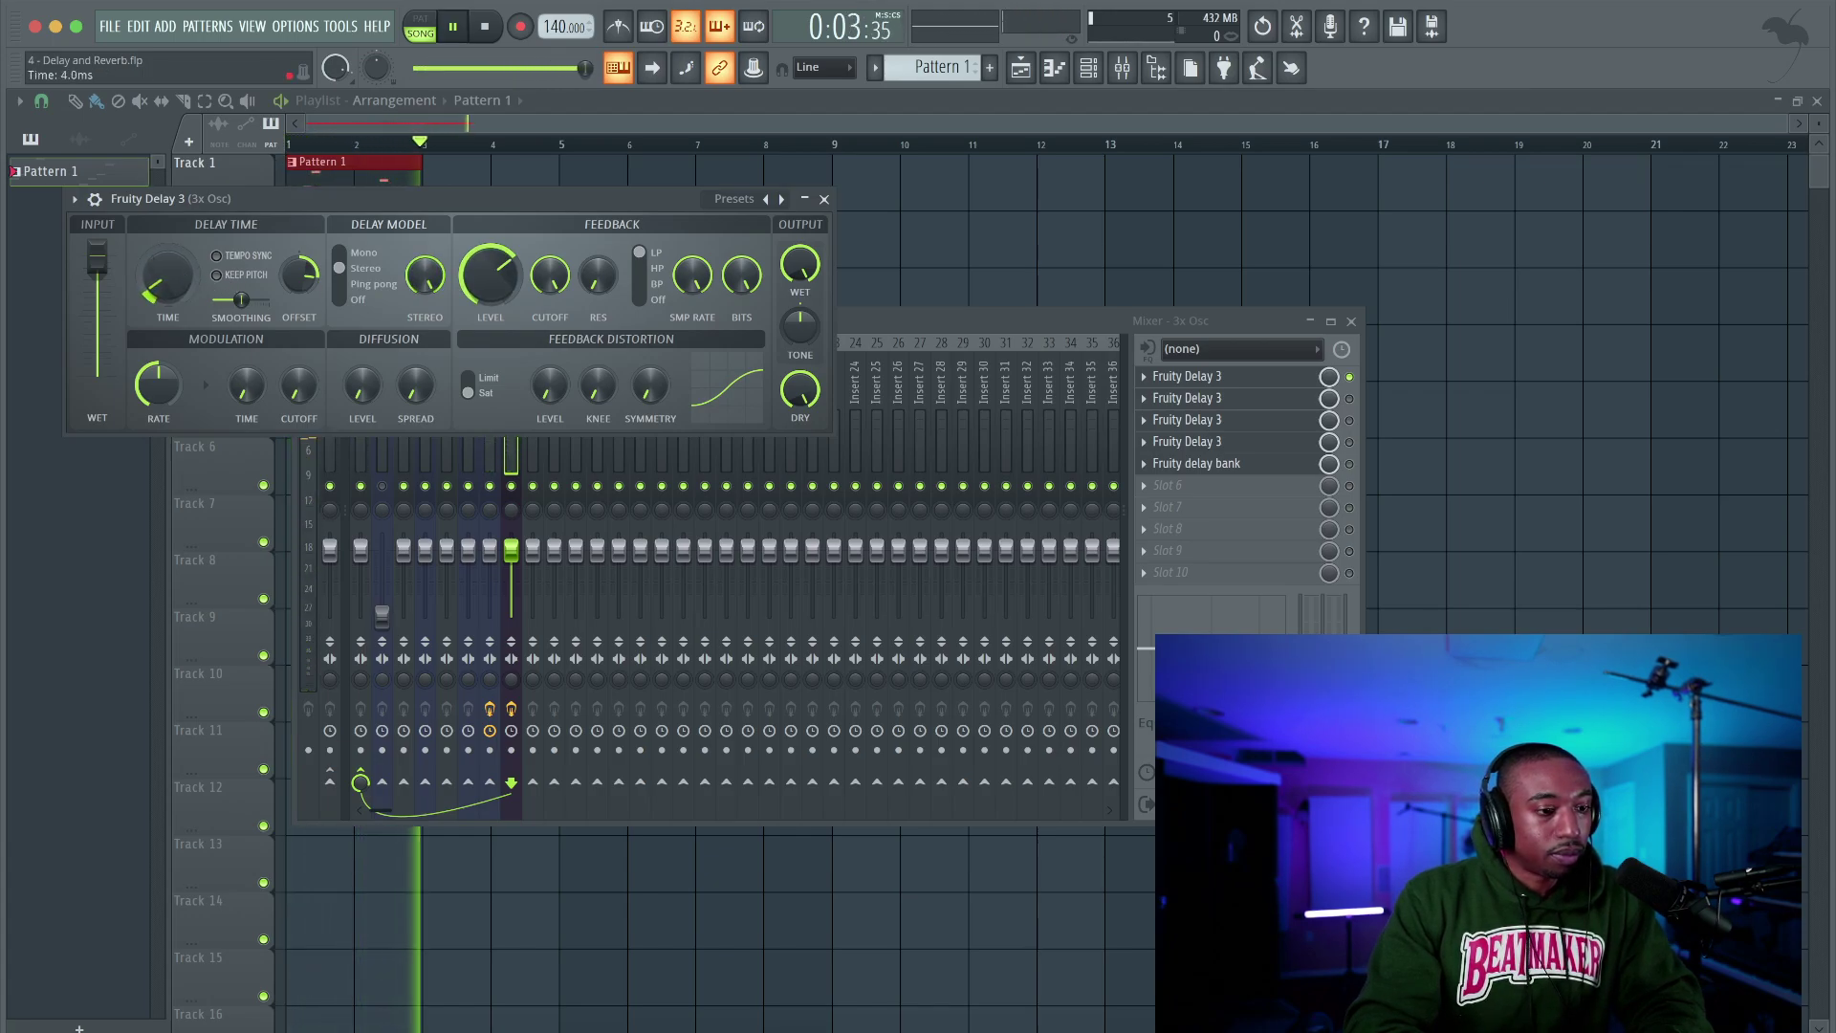
{"action": "key", "text": "space"}
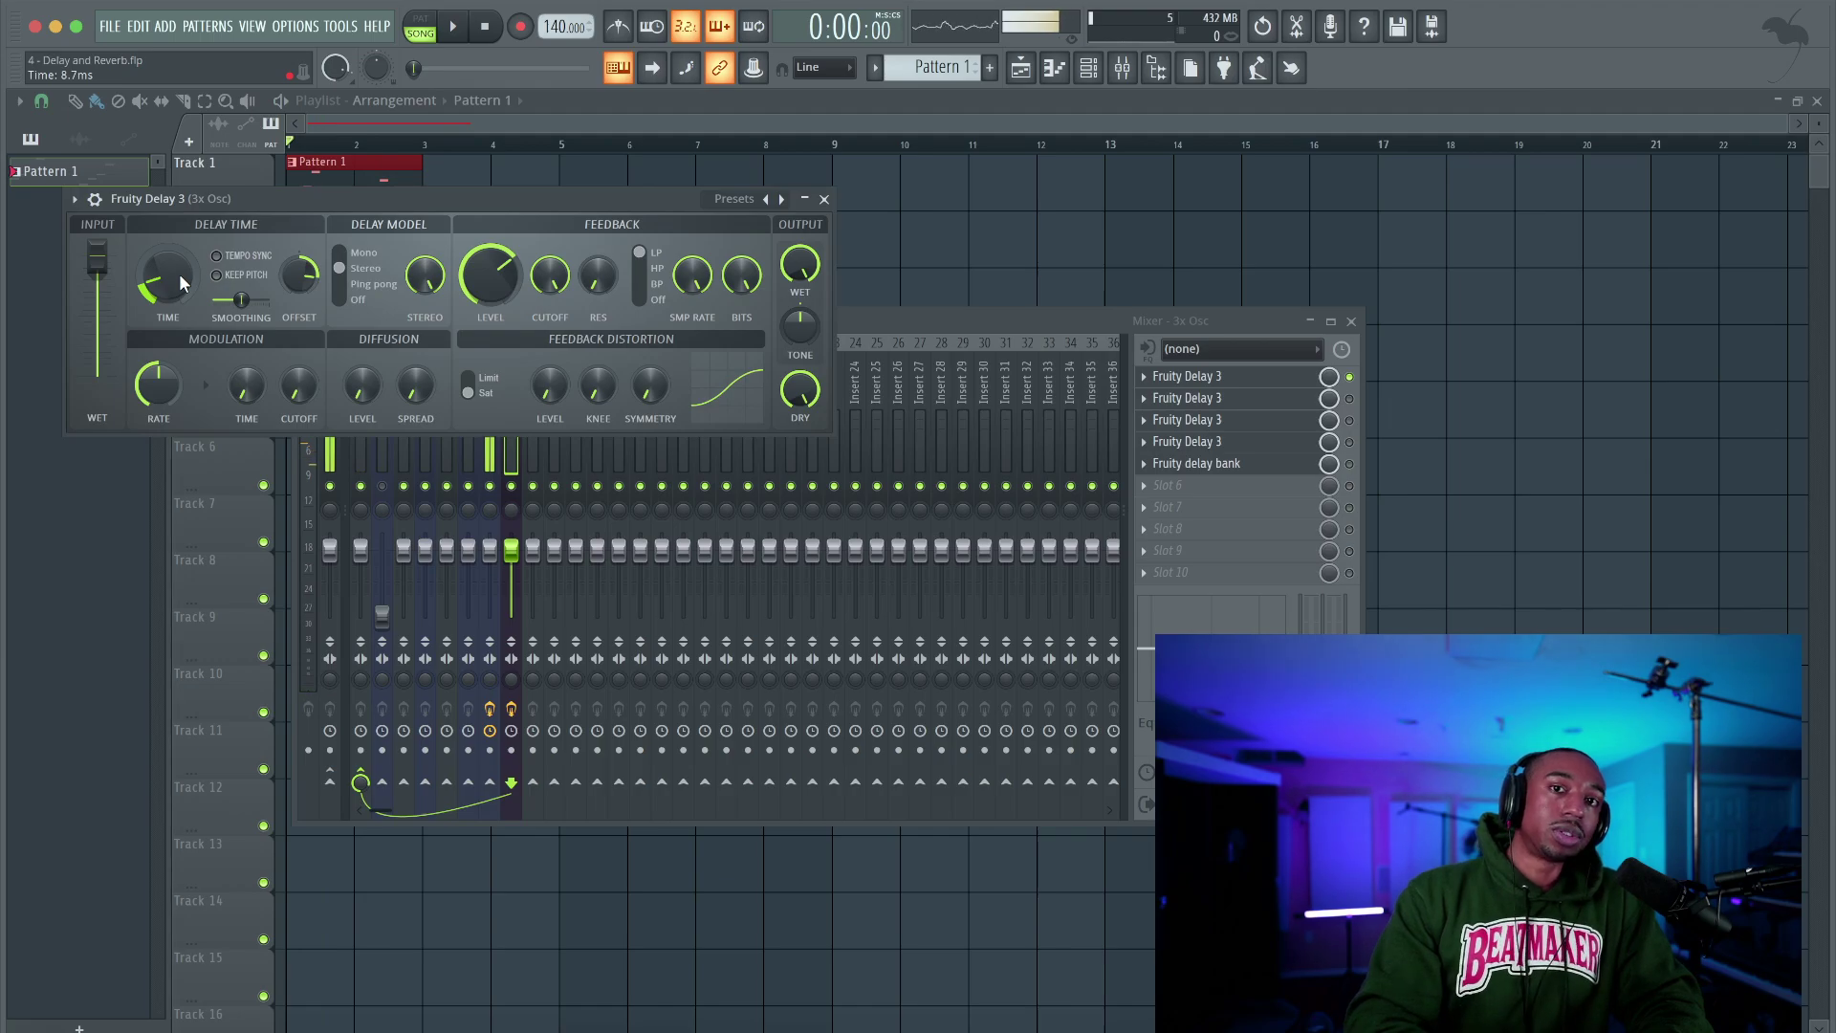
{"action": "key", "text": "space"}
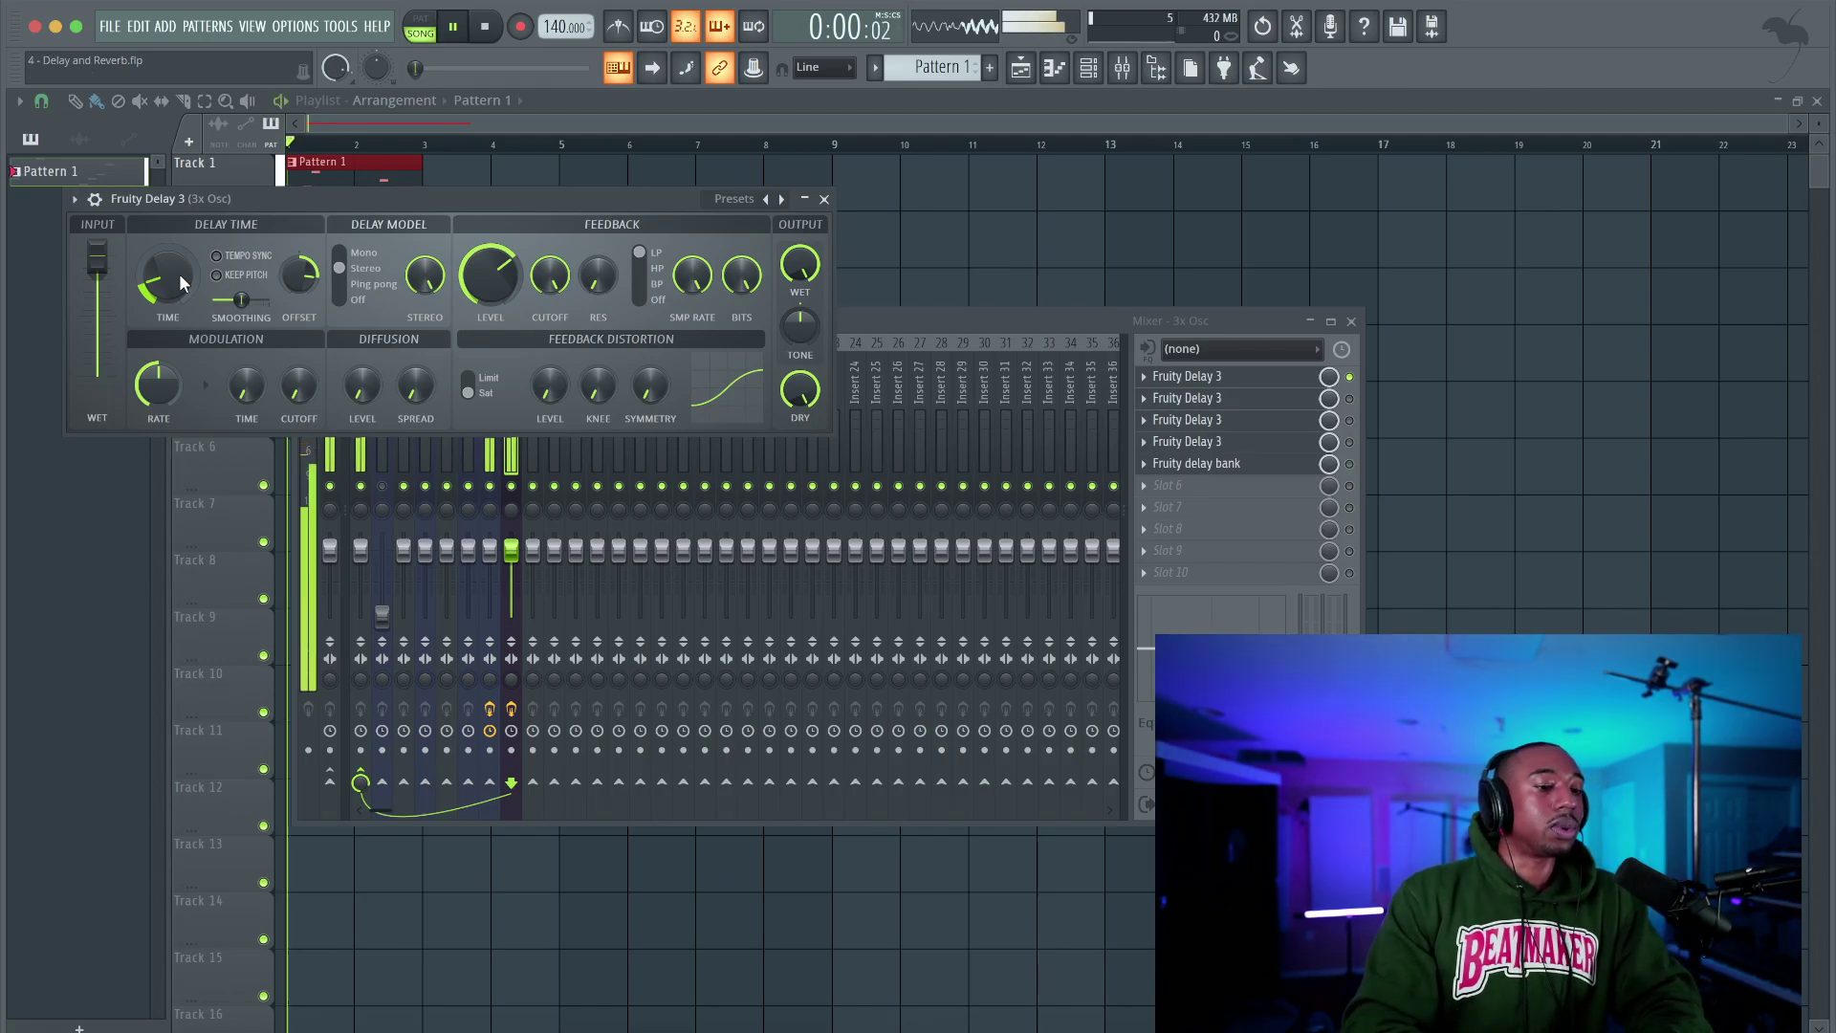
{"action": "left_click_drag", "start_coordinate": [179, 274], "coordinate": [179, 265]}
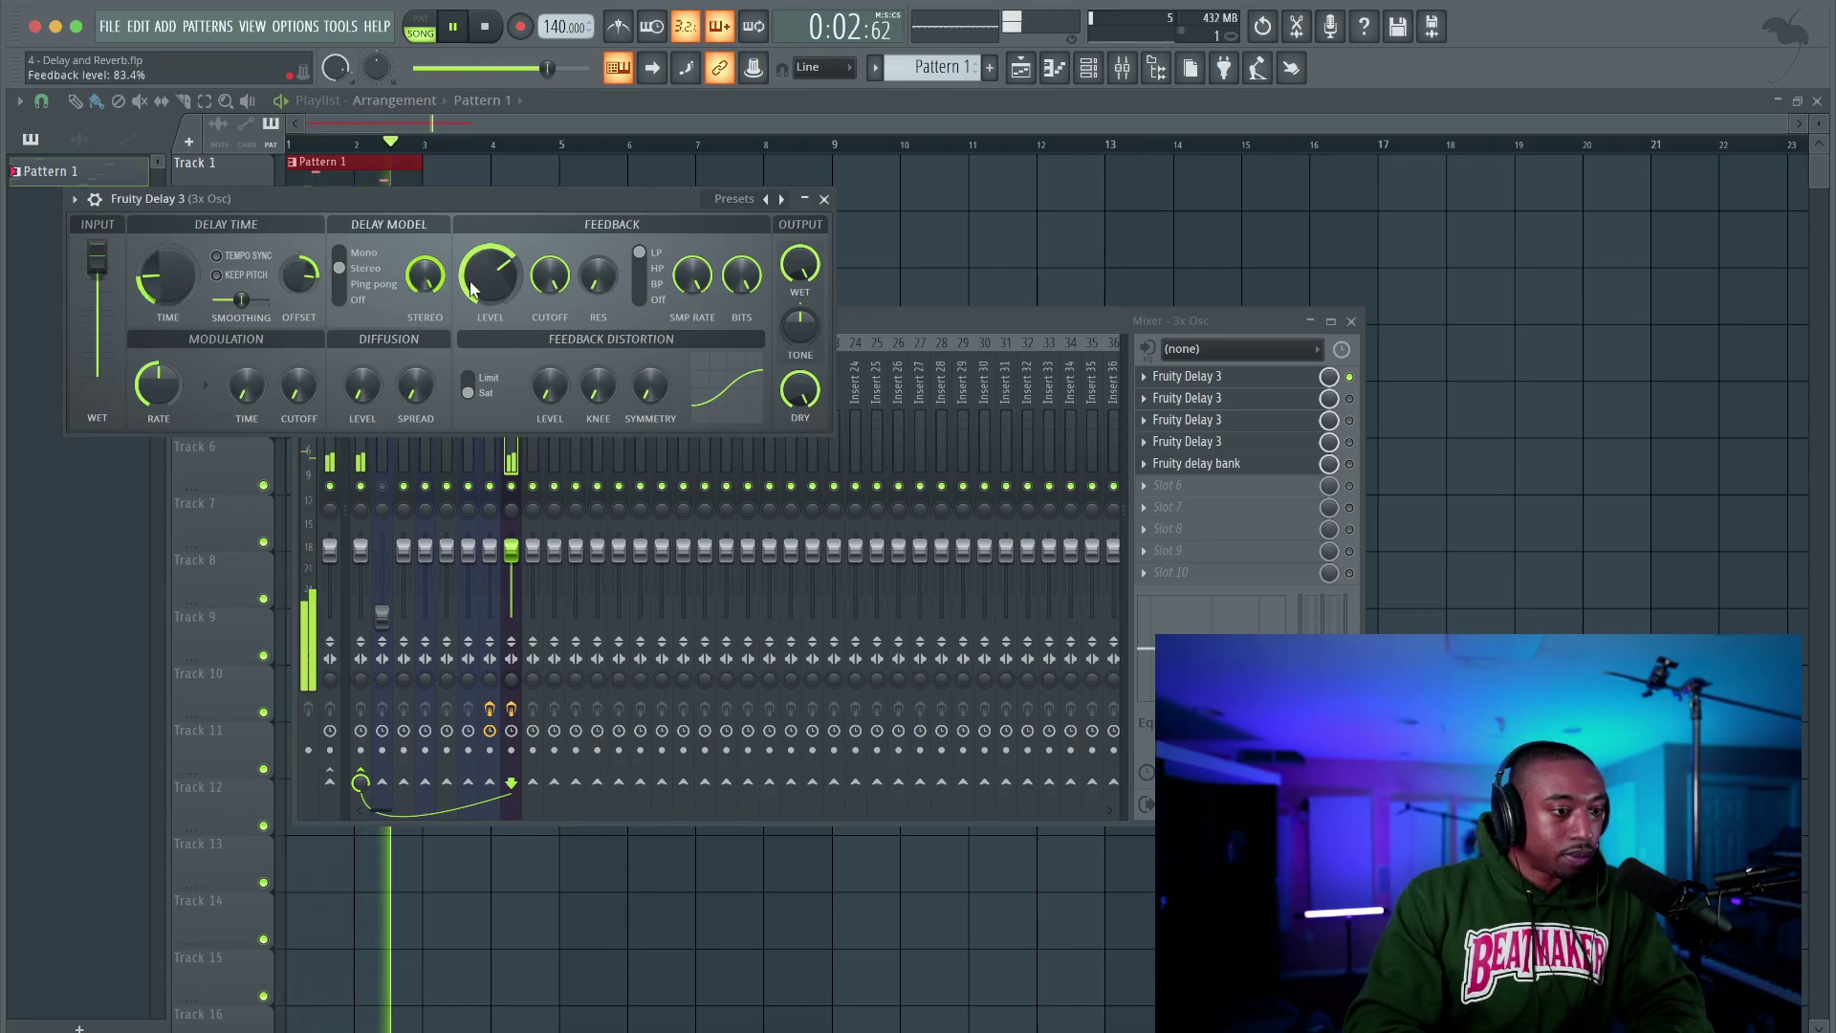
Lower the feedback, lengthen the delay time to 191.7 ms, and gradually raise the feedback again while auditioning the pattern
{"action": "left_click_drag", "start_coordinate": [498, 280], "coordinate": [498, 382]}
{"action": "key", "text": "space"}
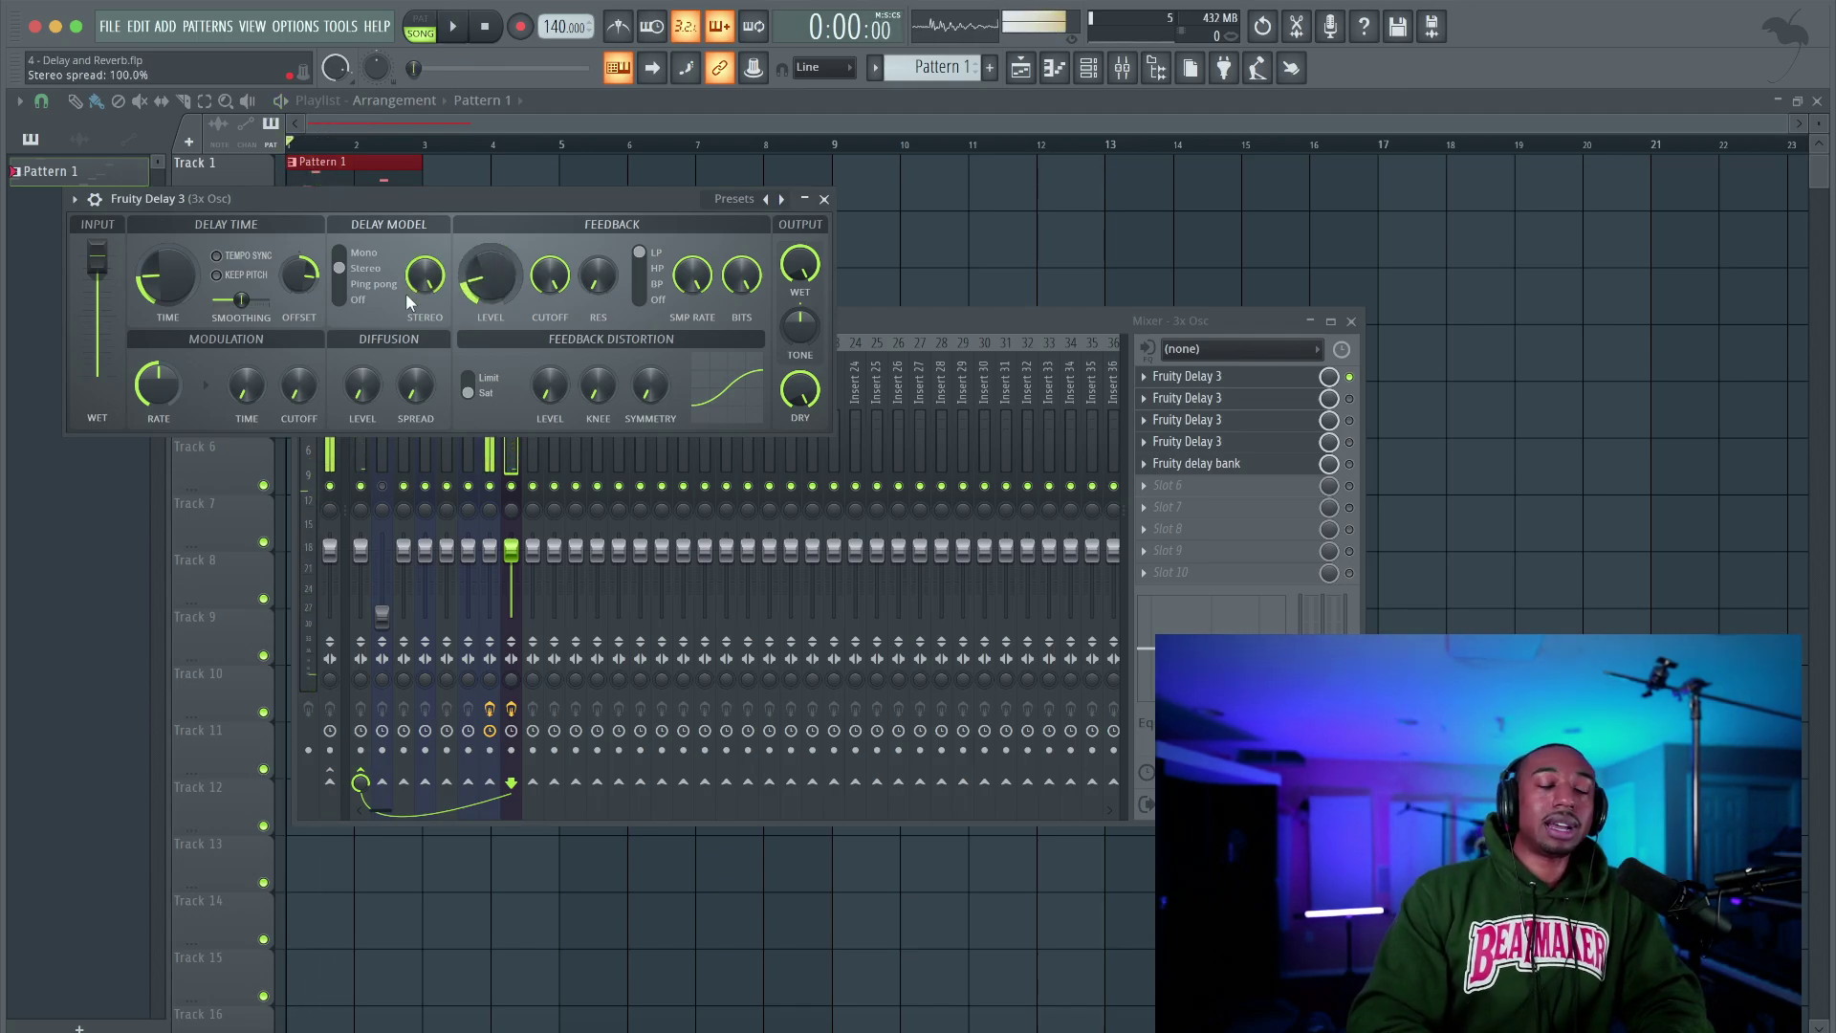
{"action": "left_click_drag", "start_coordinate": [169, 289], "coordinate": [168, 258]}
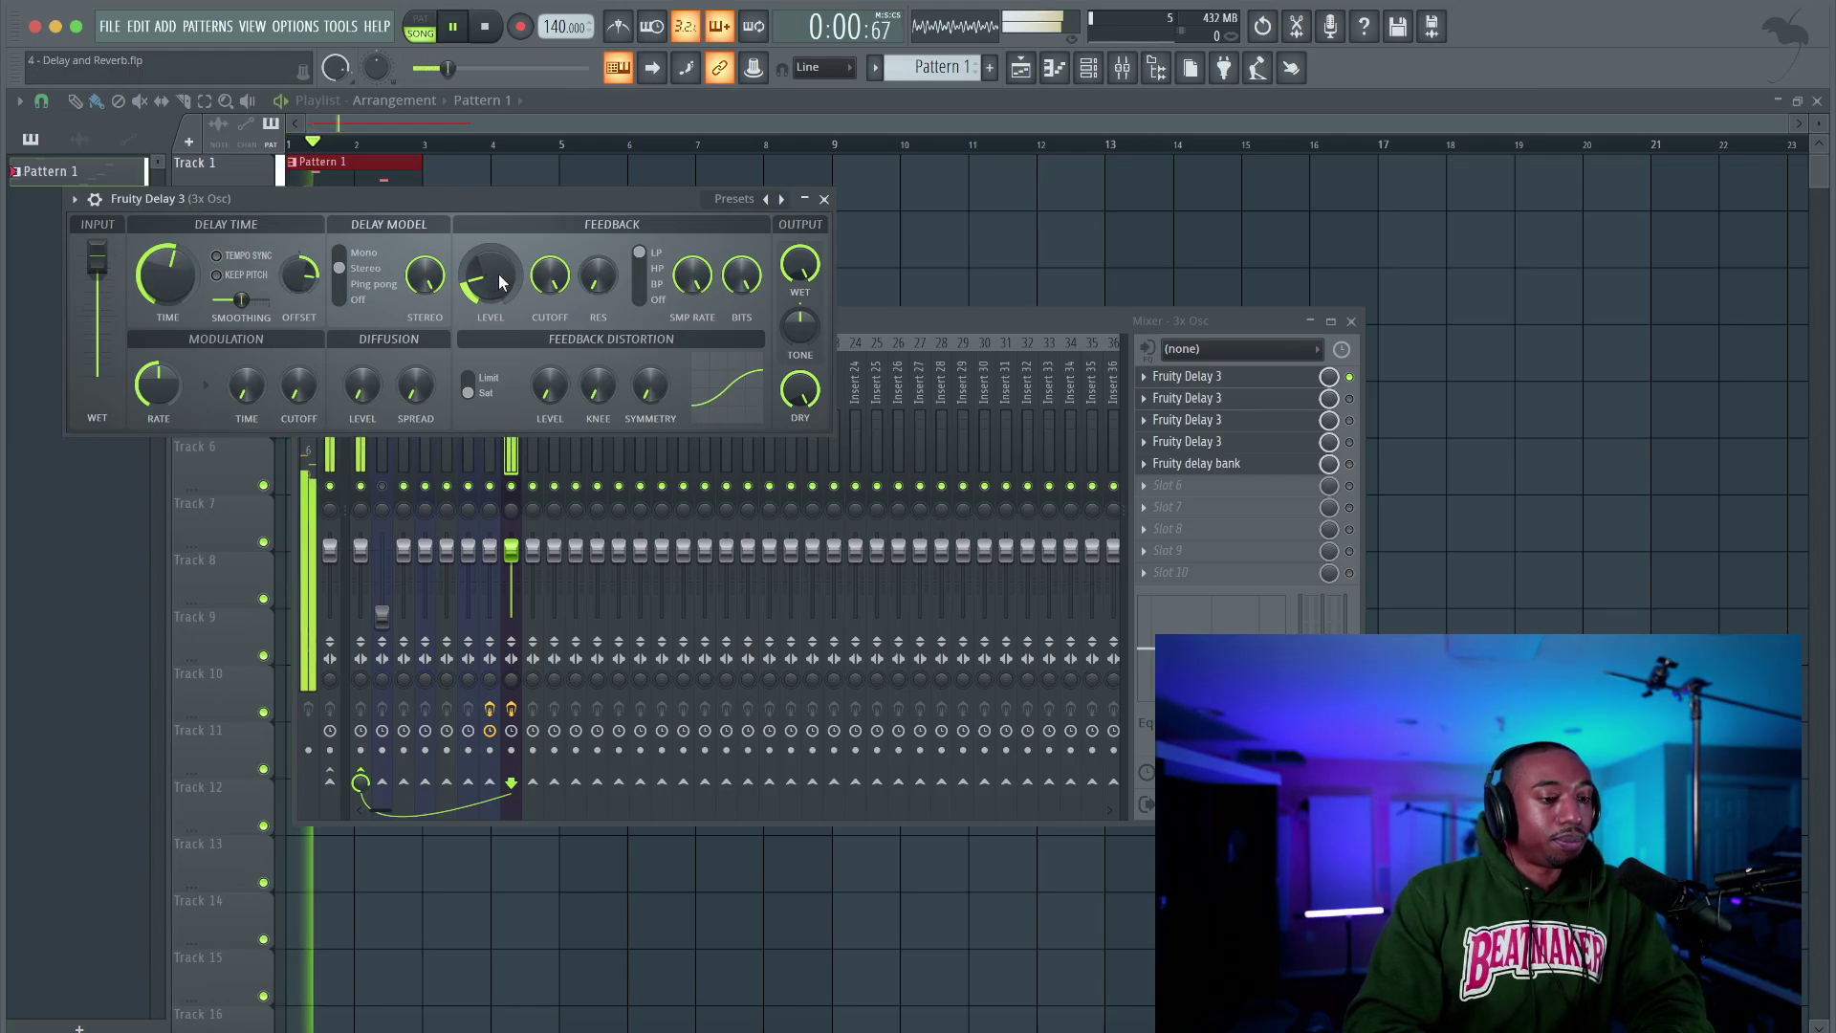
{"action": "left_click_drag", "start_coordinate": [499, 280], "coordinate": [499, 249]}
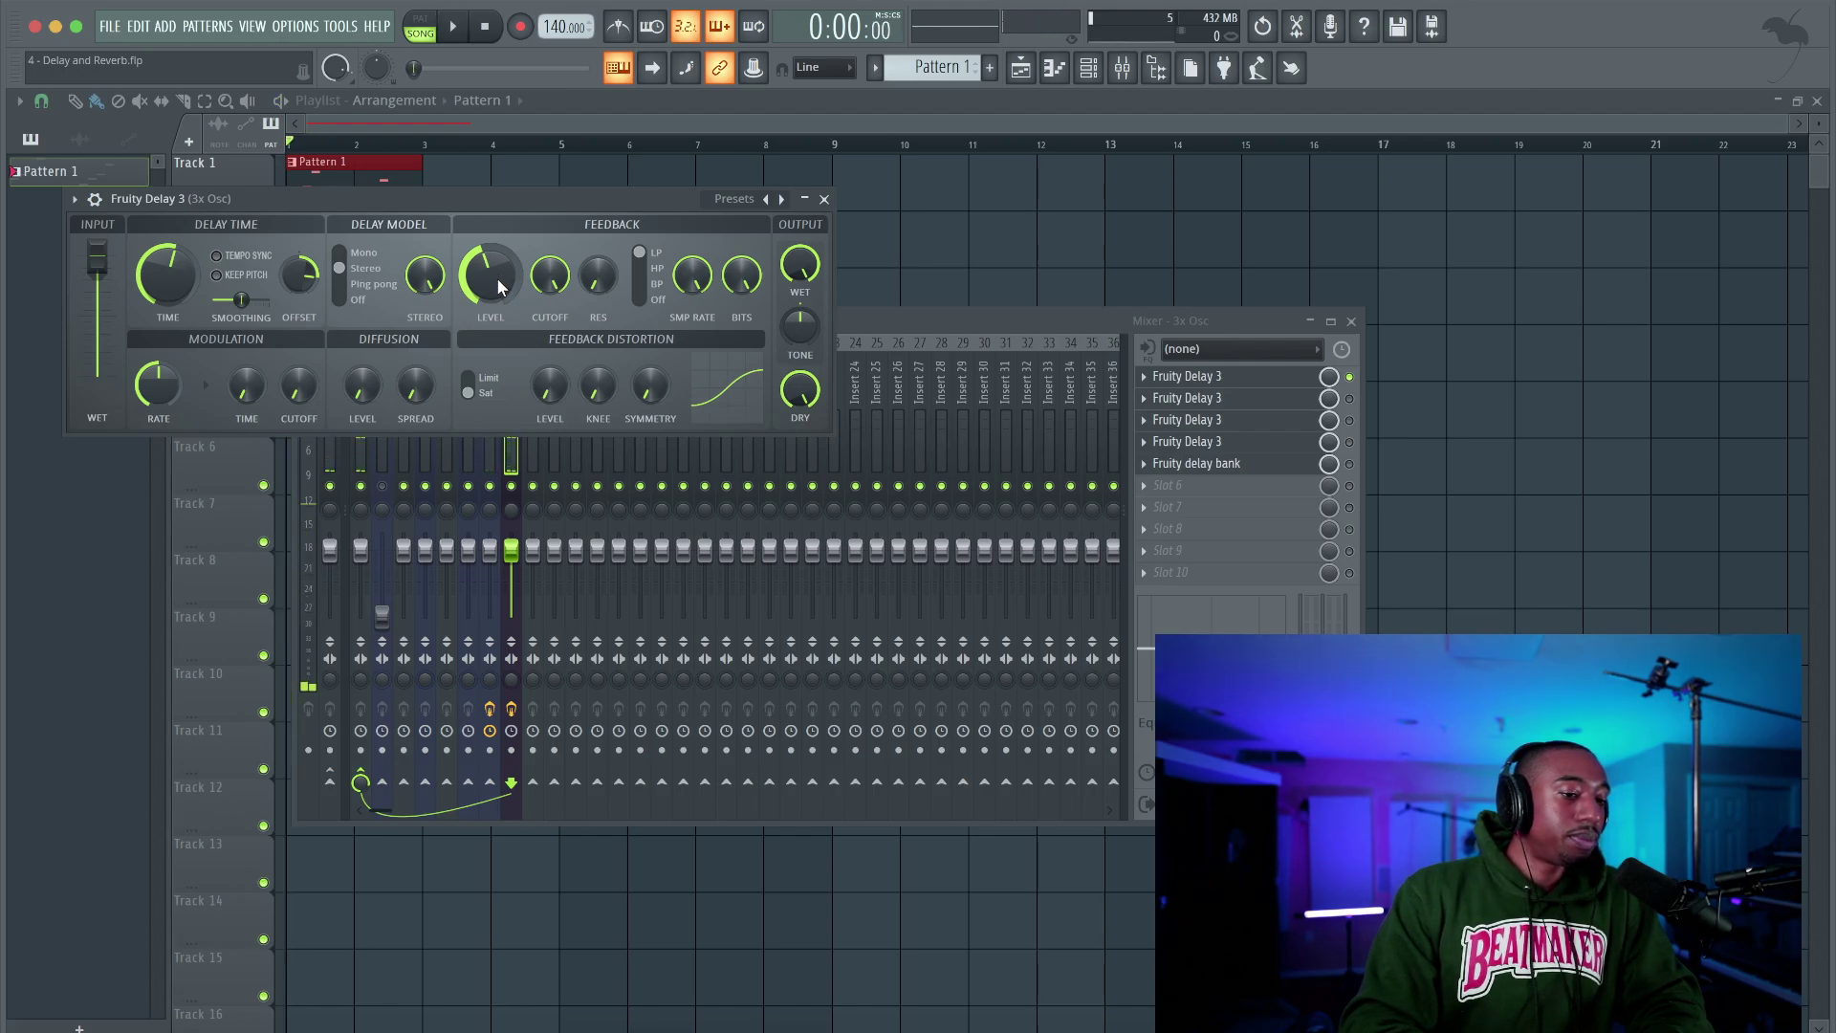
{"action": "left_click_drag", "start_coordinate": [497, 283], "coordinate": [498, 239]}
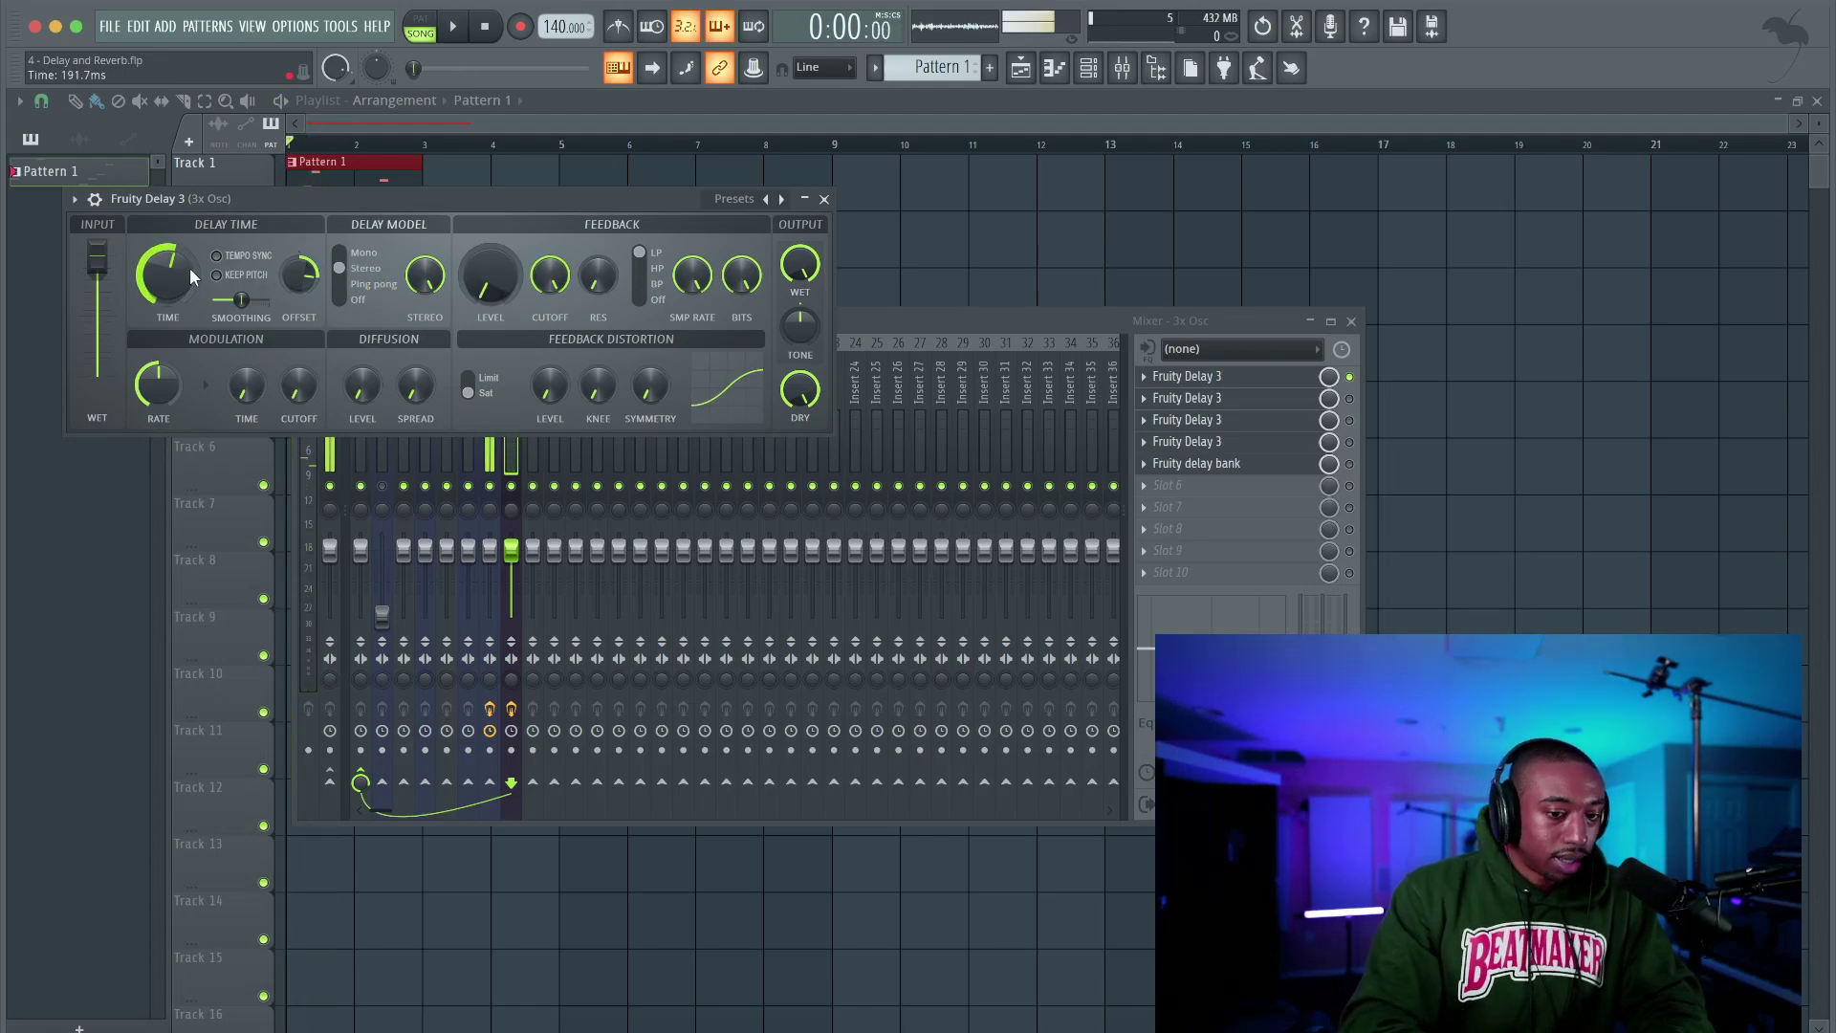
Reset the delay time offset and switch the delay model to Ping pong
{"action": "left_click_drag", "start_coordinate": [558, 198], "coordinate": [721, 182]}
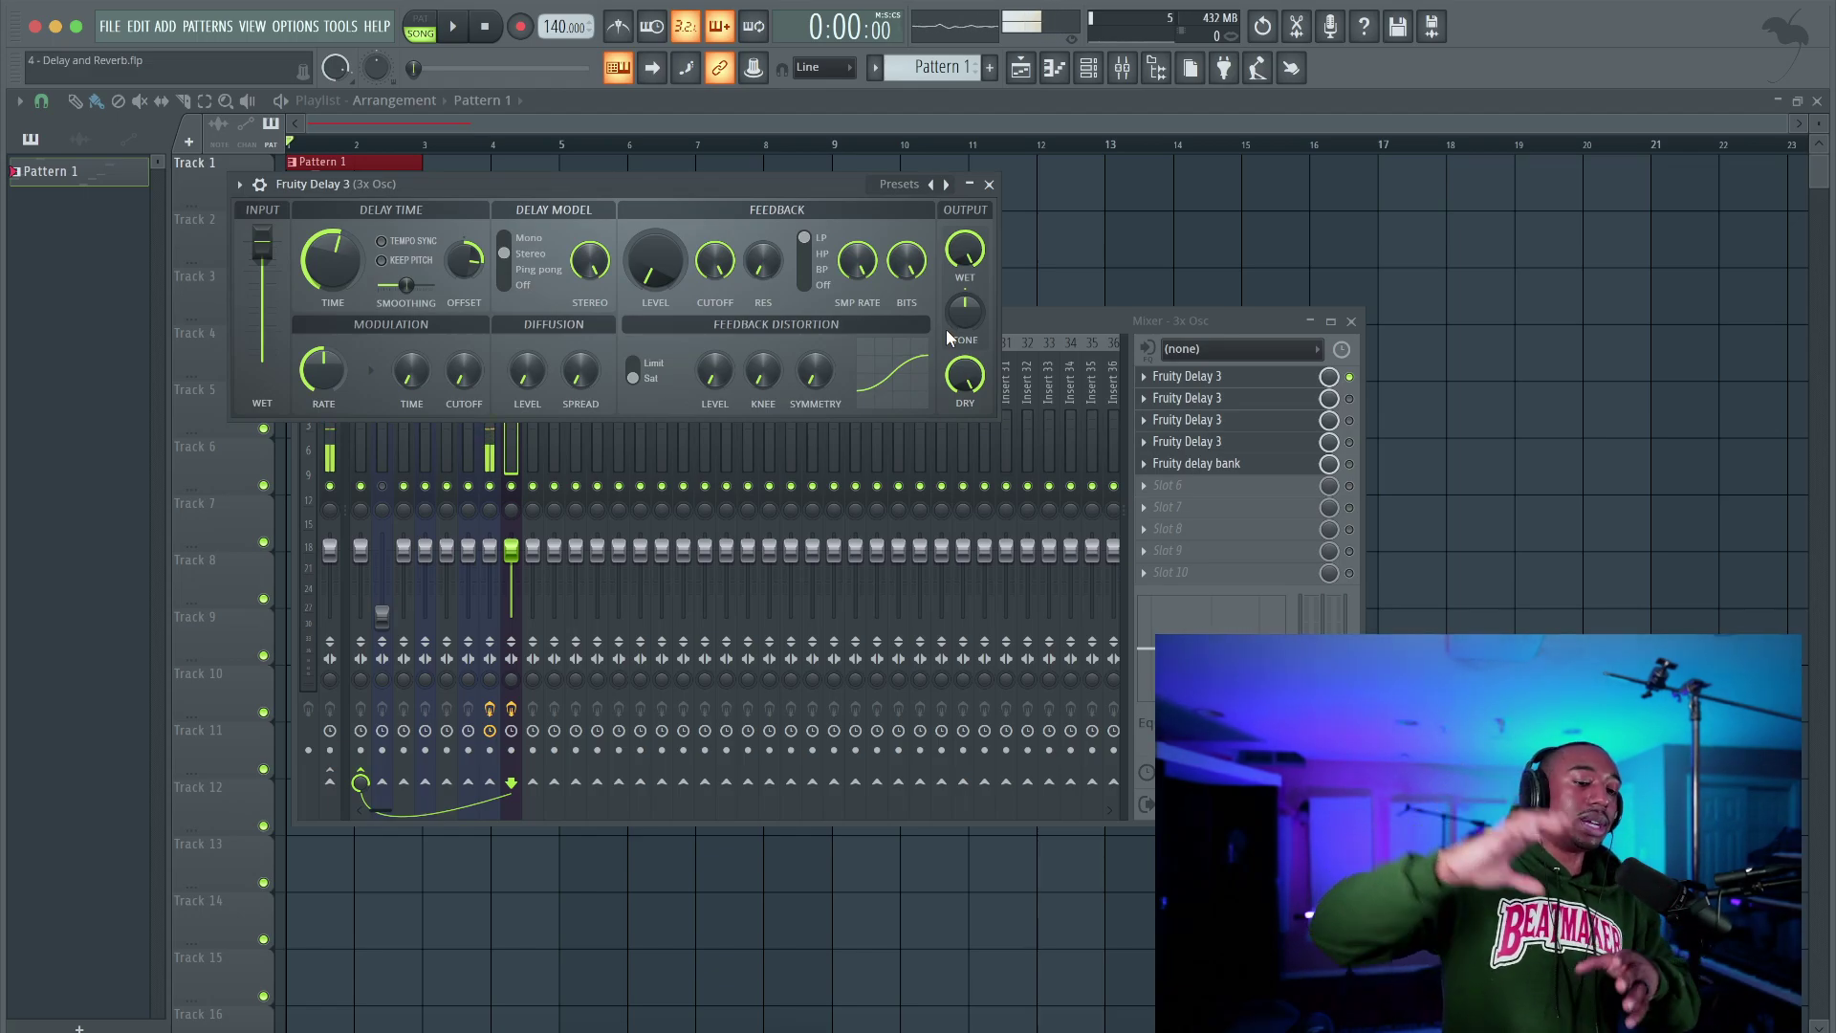
{"action": "right_click", "coordinate": [473, 260]}
{"action": "left_click", "coordinate": [507, 274]}
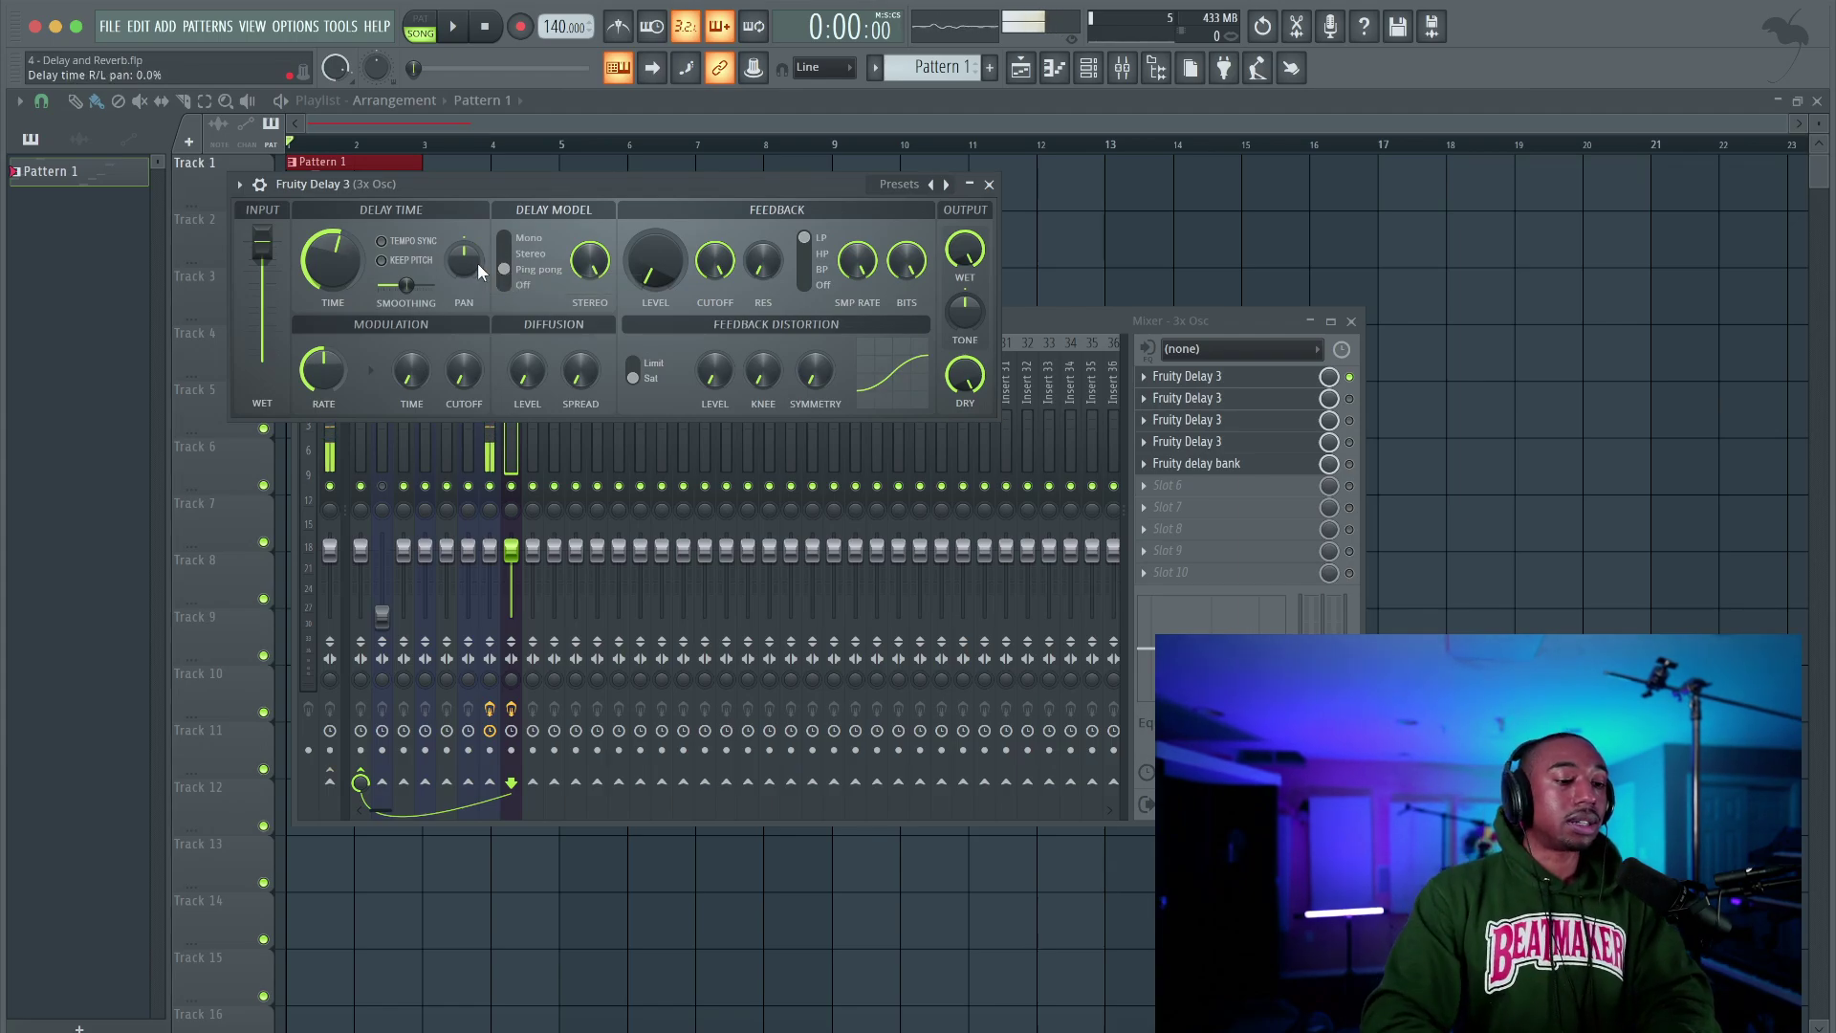
Raise the ping-pong delay's pan through 63.4% to 100% and the feedback level to 37.7%, auditioning the pattern
{"action": "key", "text": "ctrl+z"}
{"action": "key", "text": "space"}
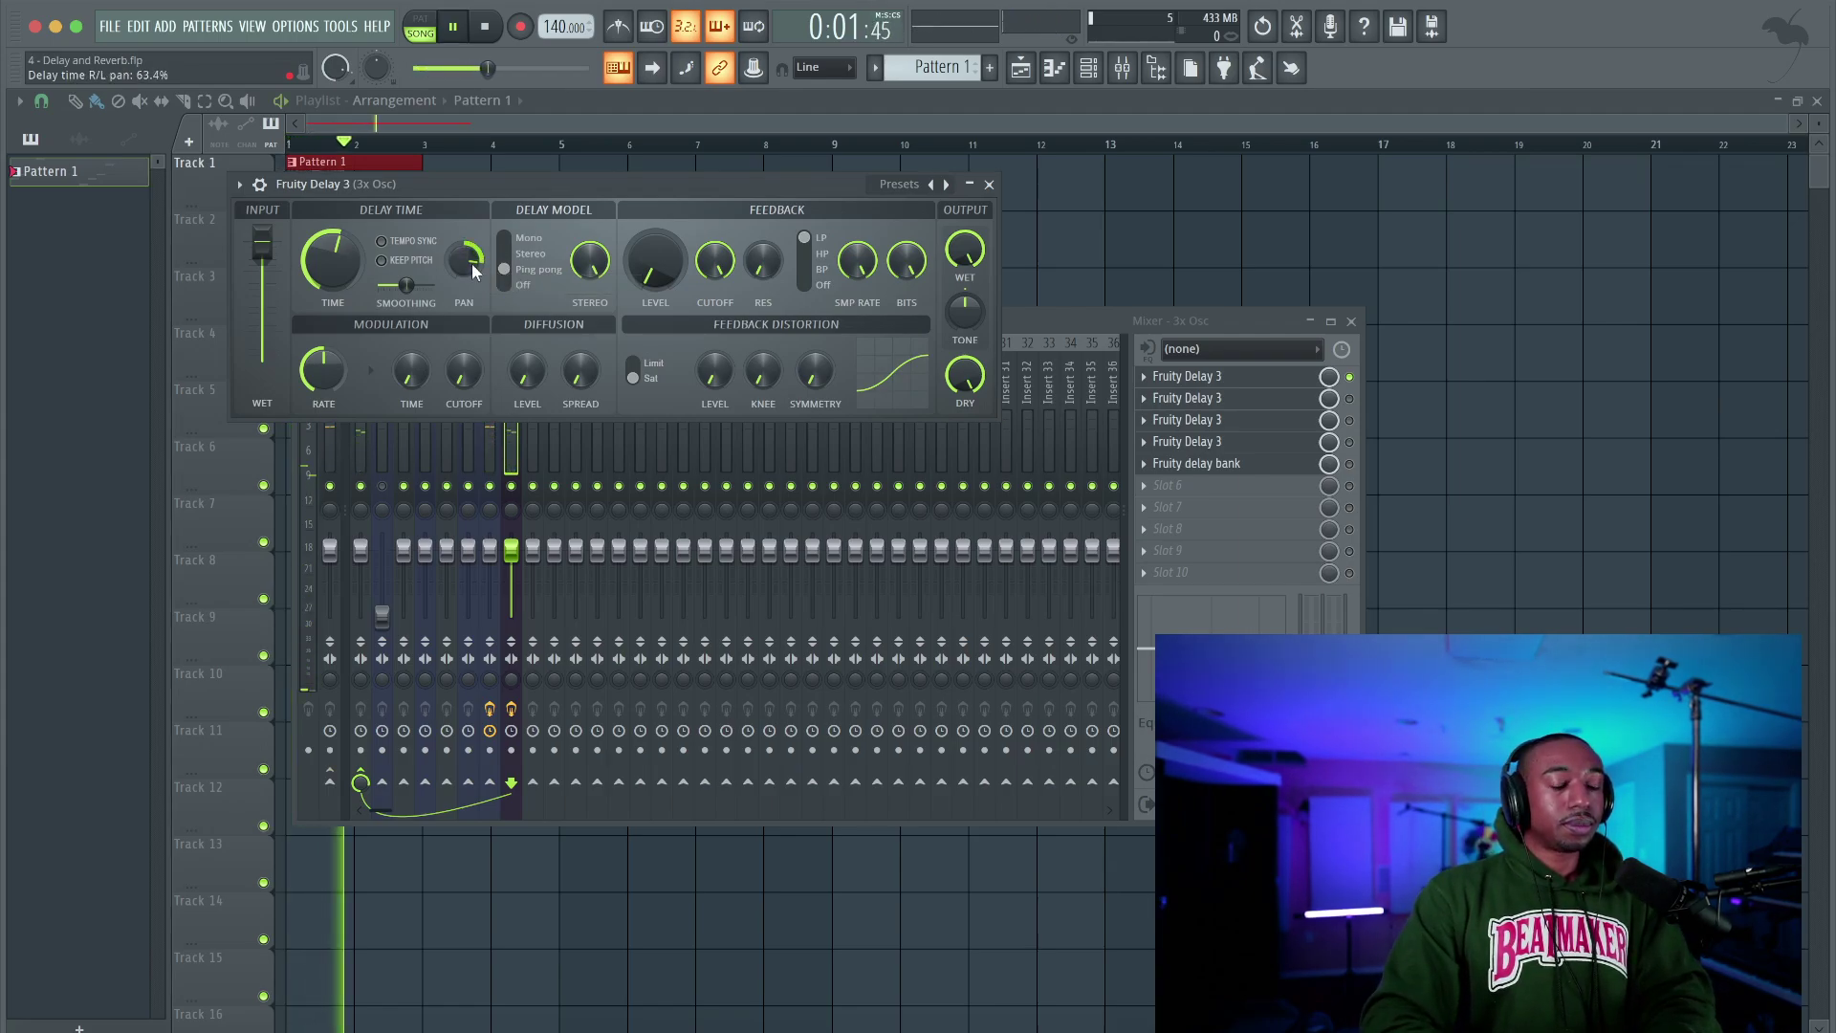
{"action": "left_click_drag", "start_coordinate": [675, 272], "coordinate": [675, 258]}
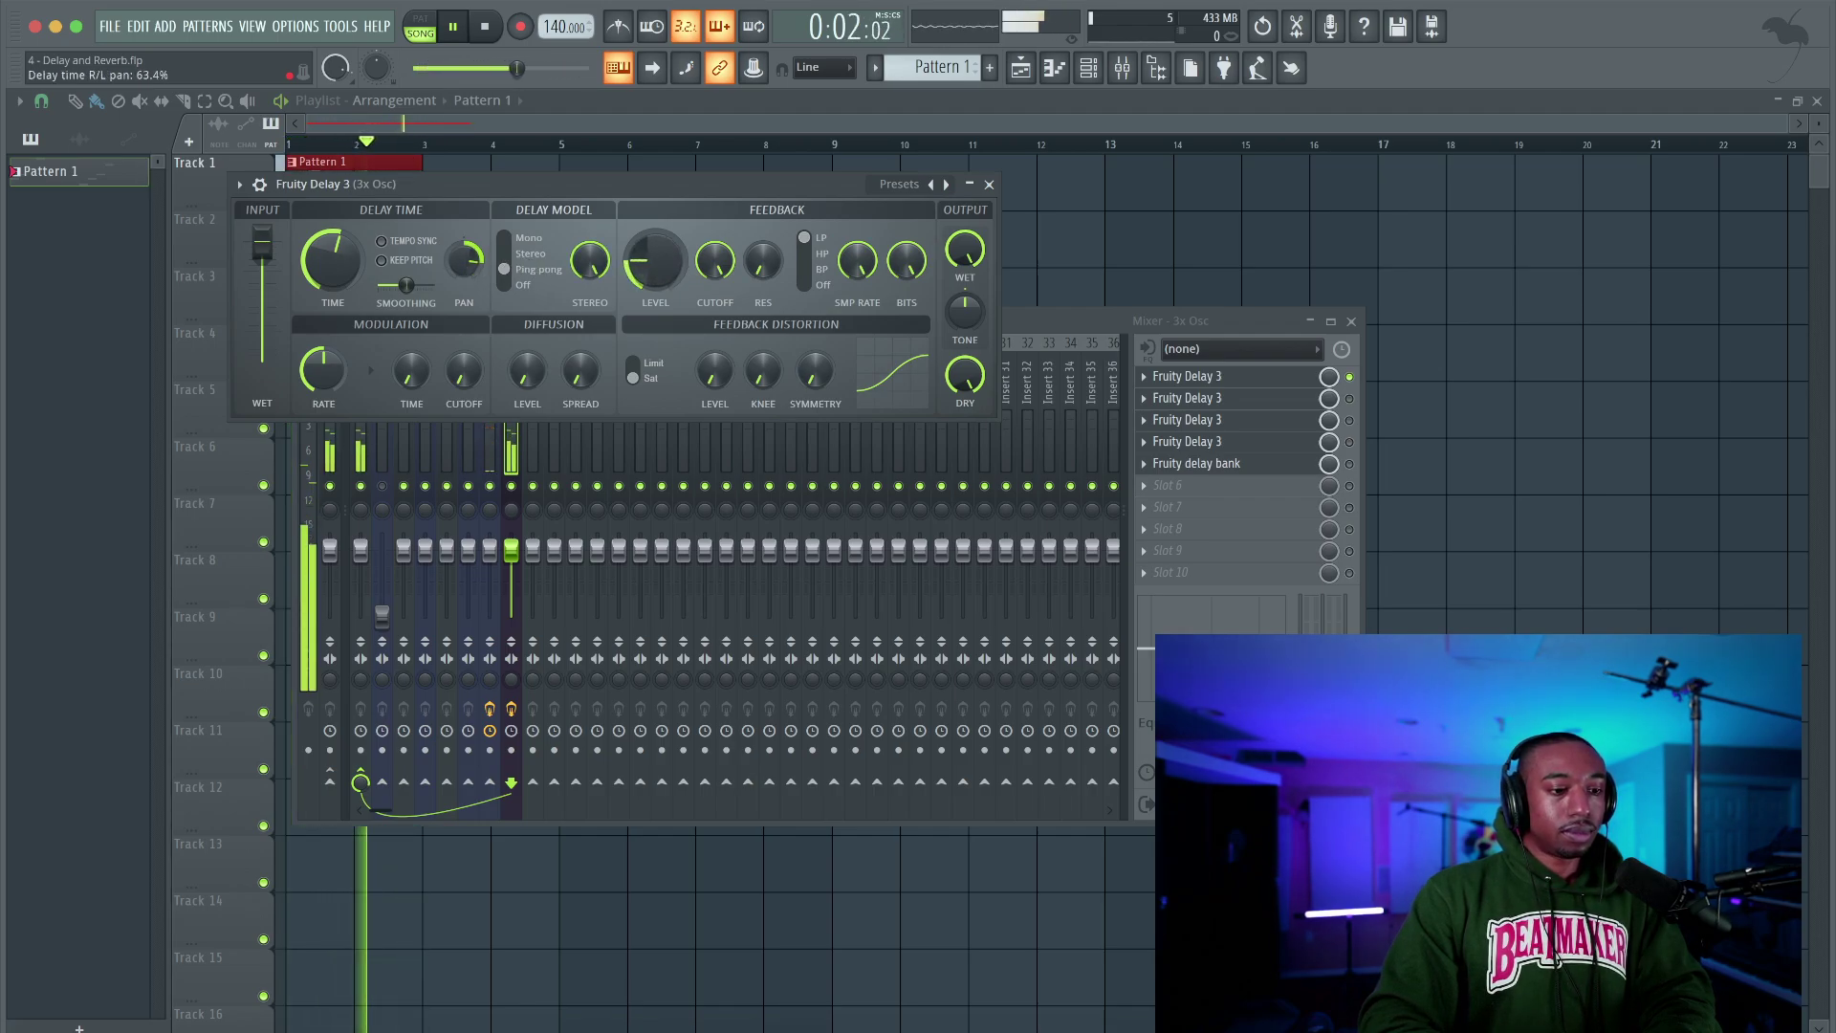
{"action": "left_click_drag", "start_coordinate": [675, 273], "coordinate": [662, 268]}
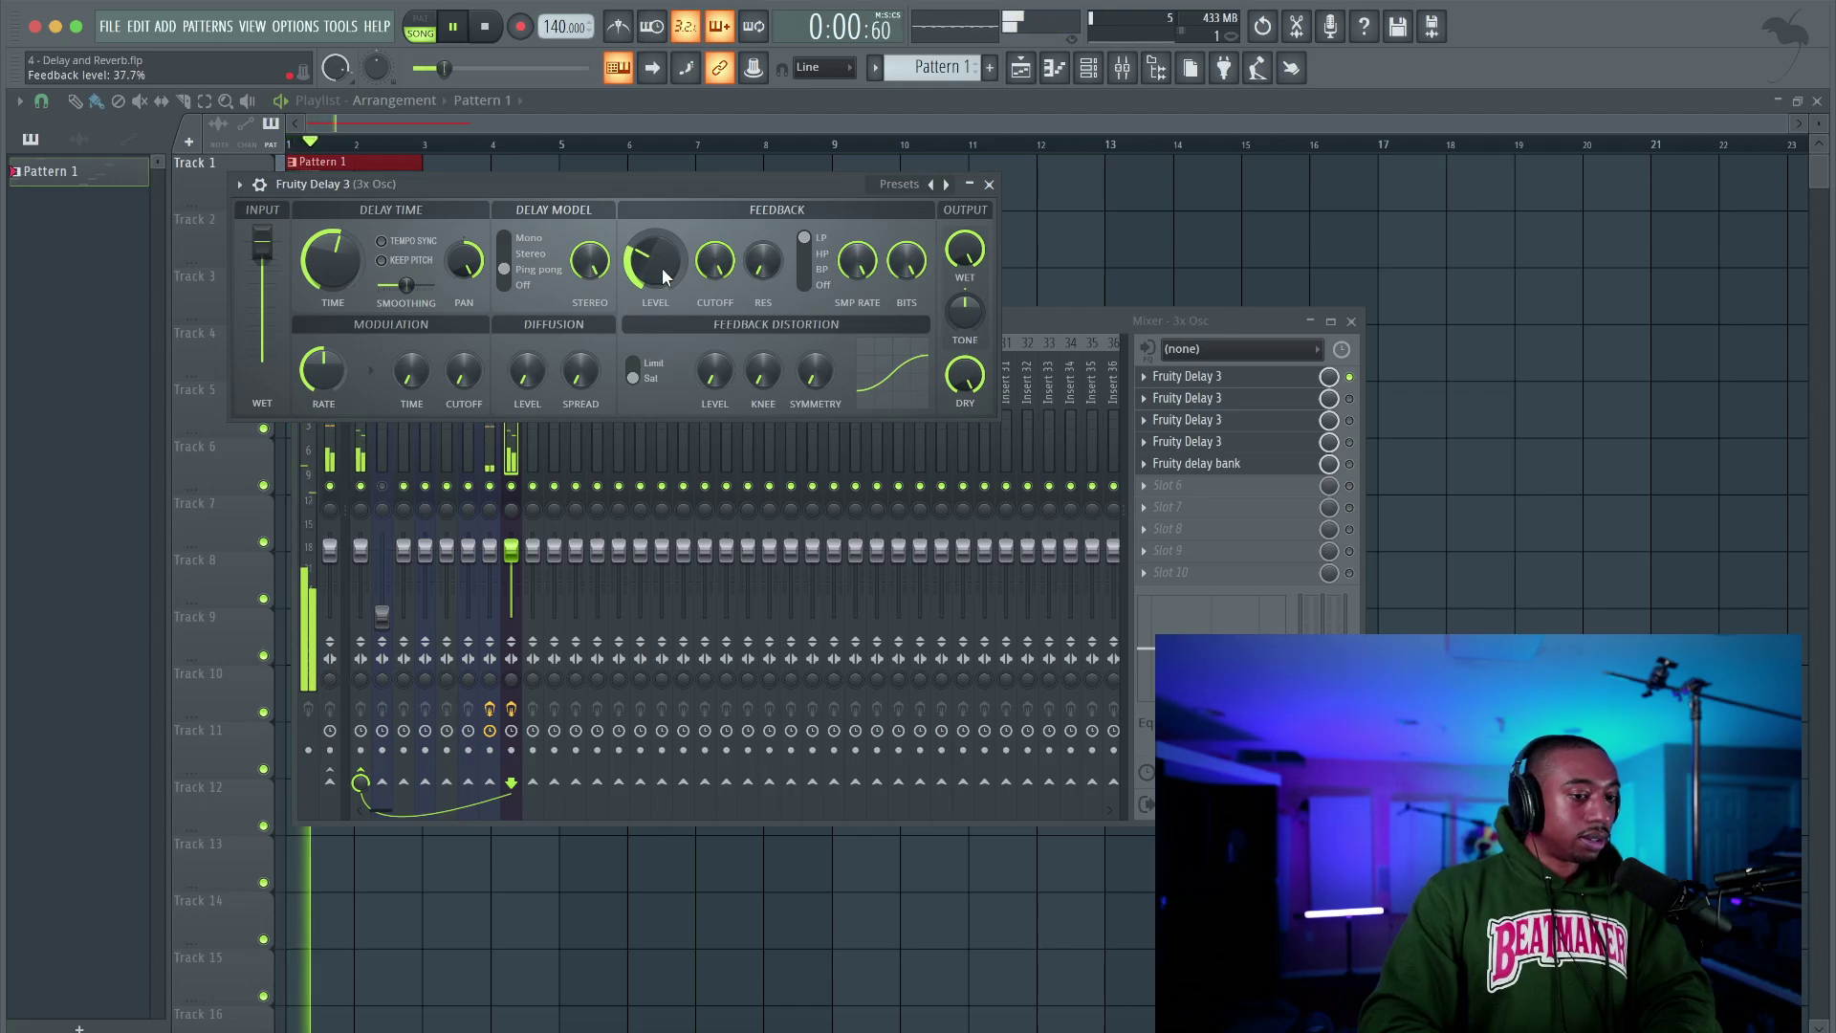
{"action": "key", "text": "space"}
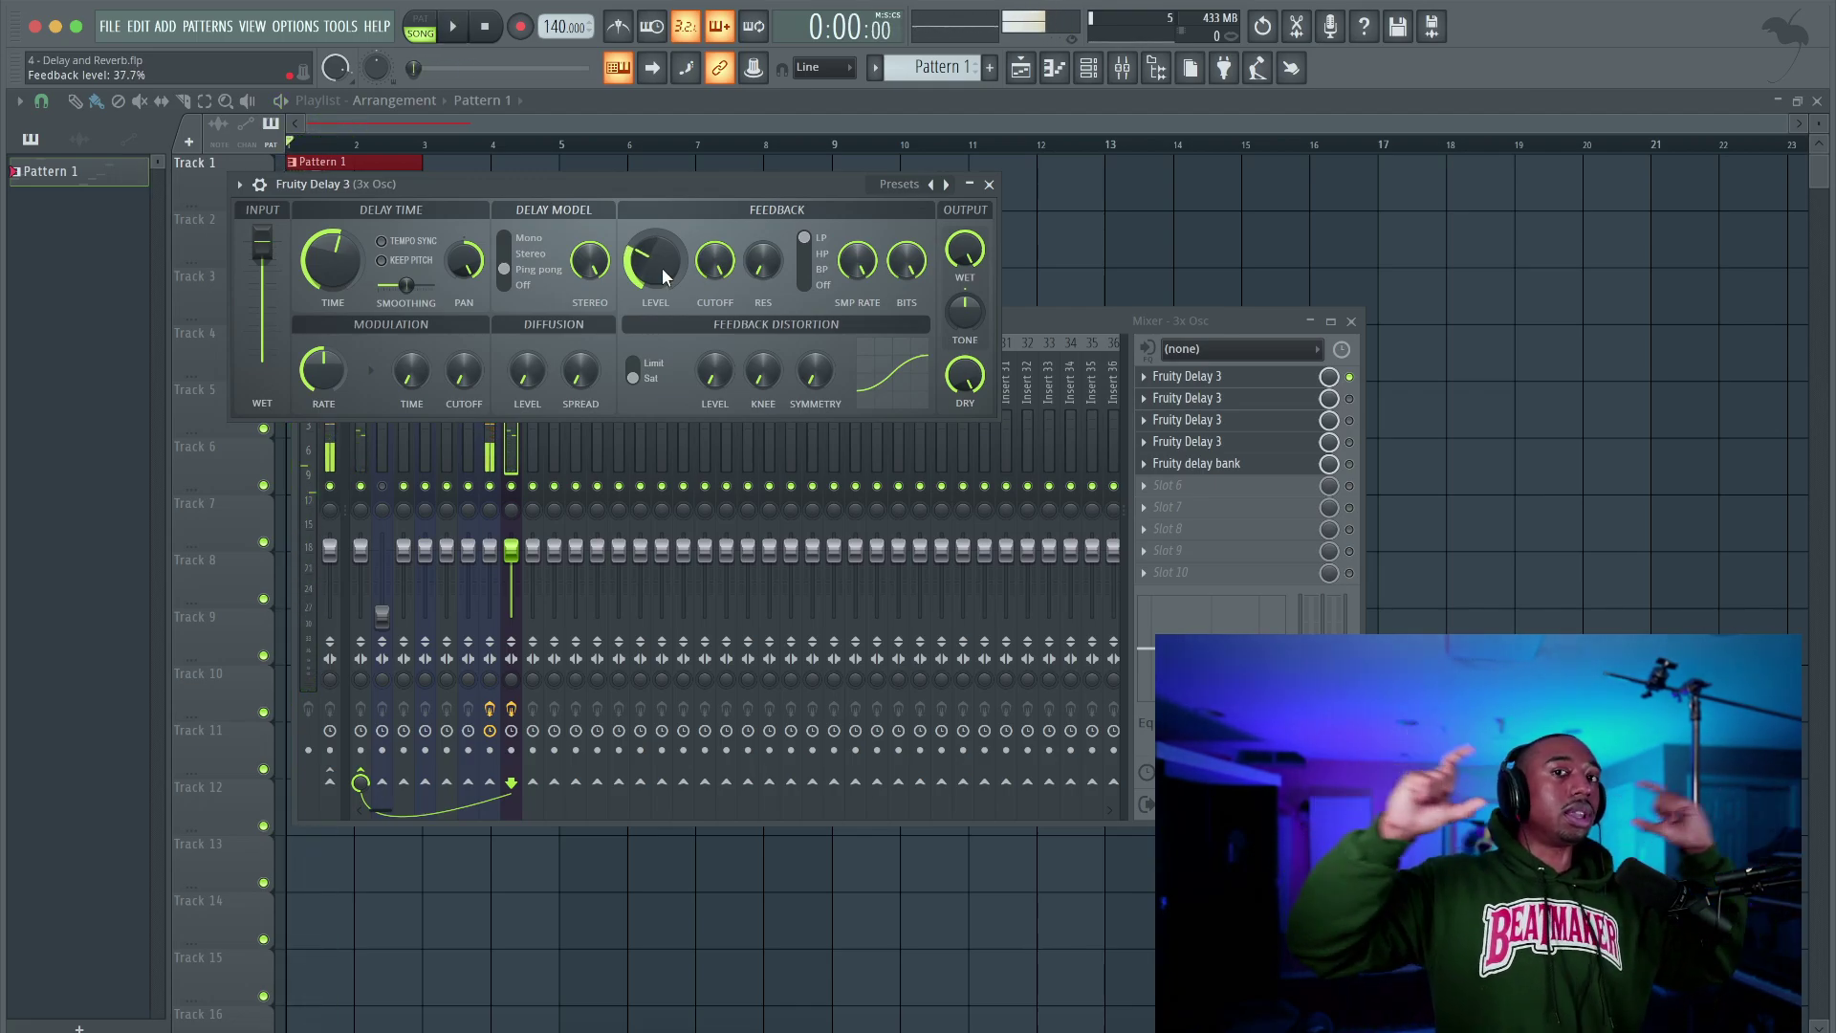
{"action": "key", "text": "space"}
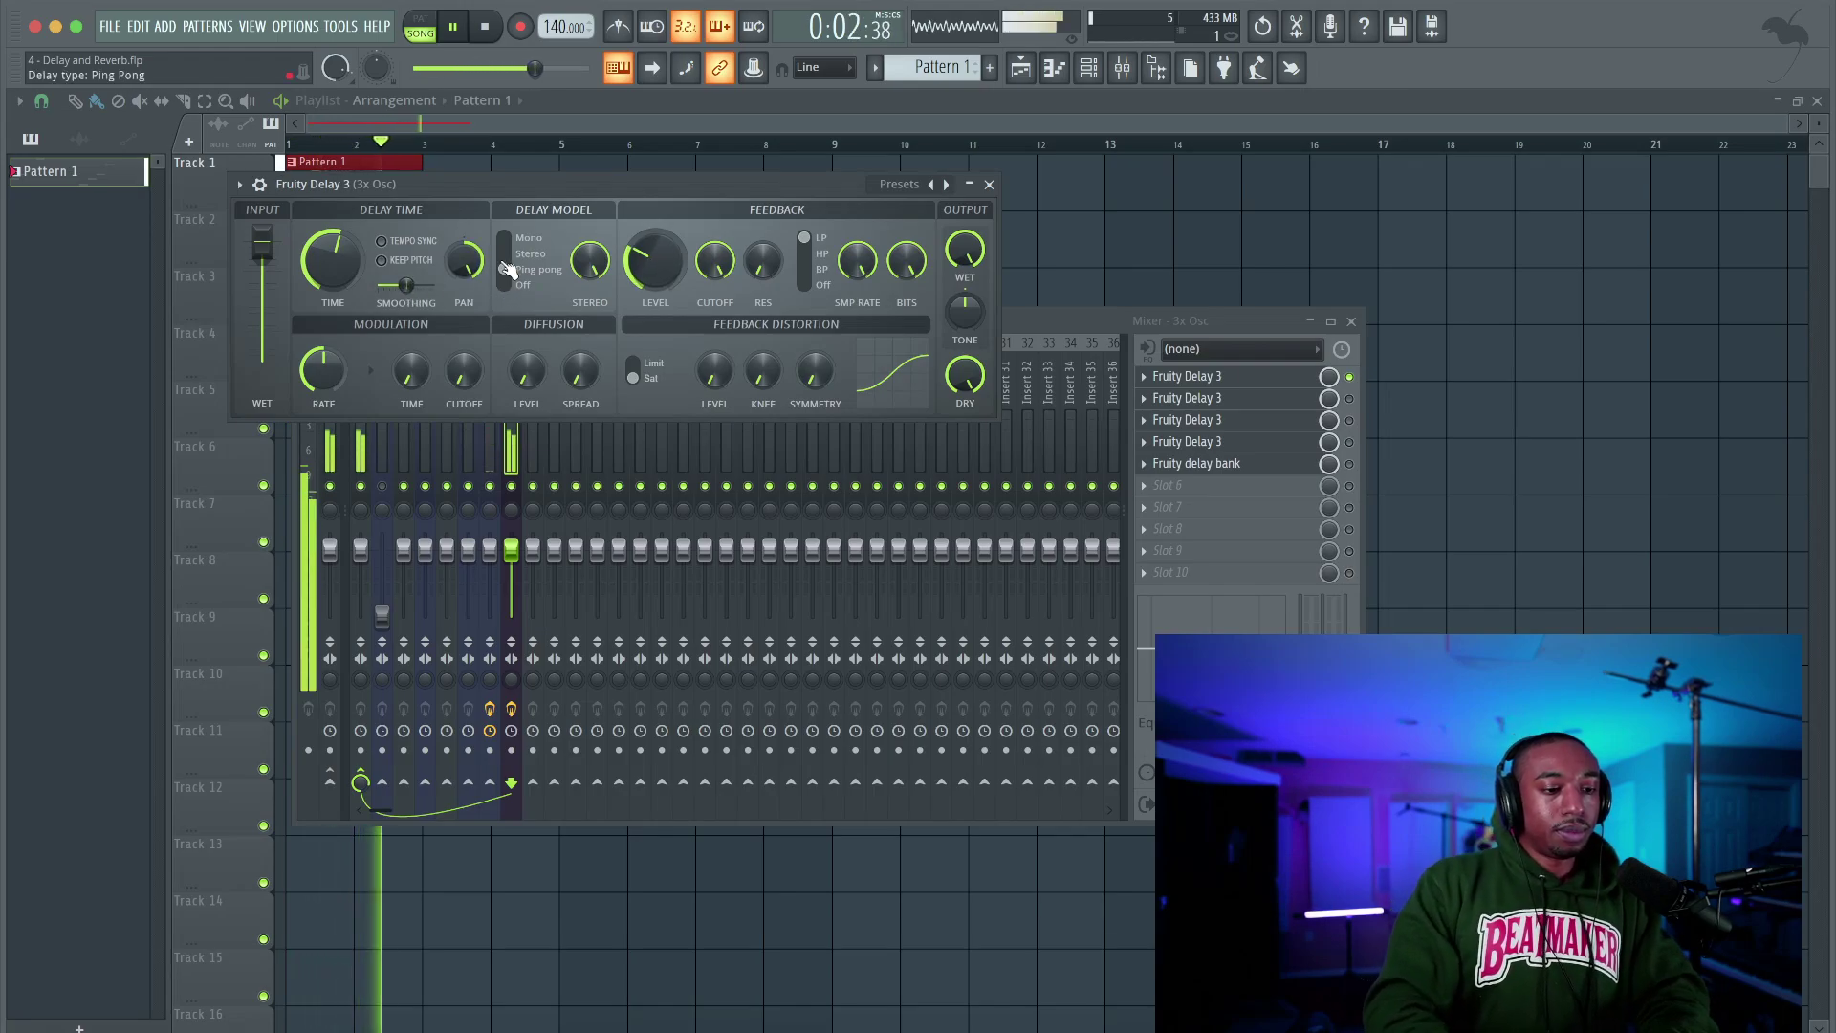
{"action": "key", "text": "space"}
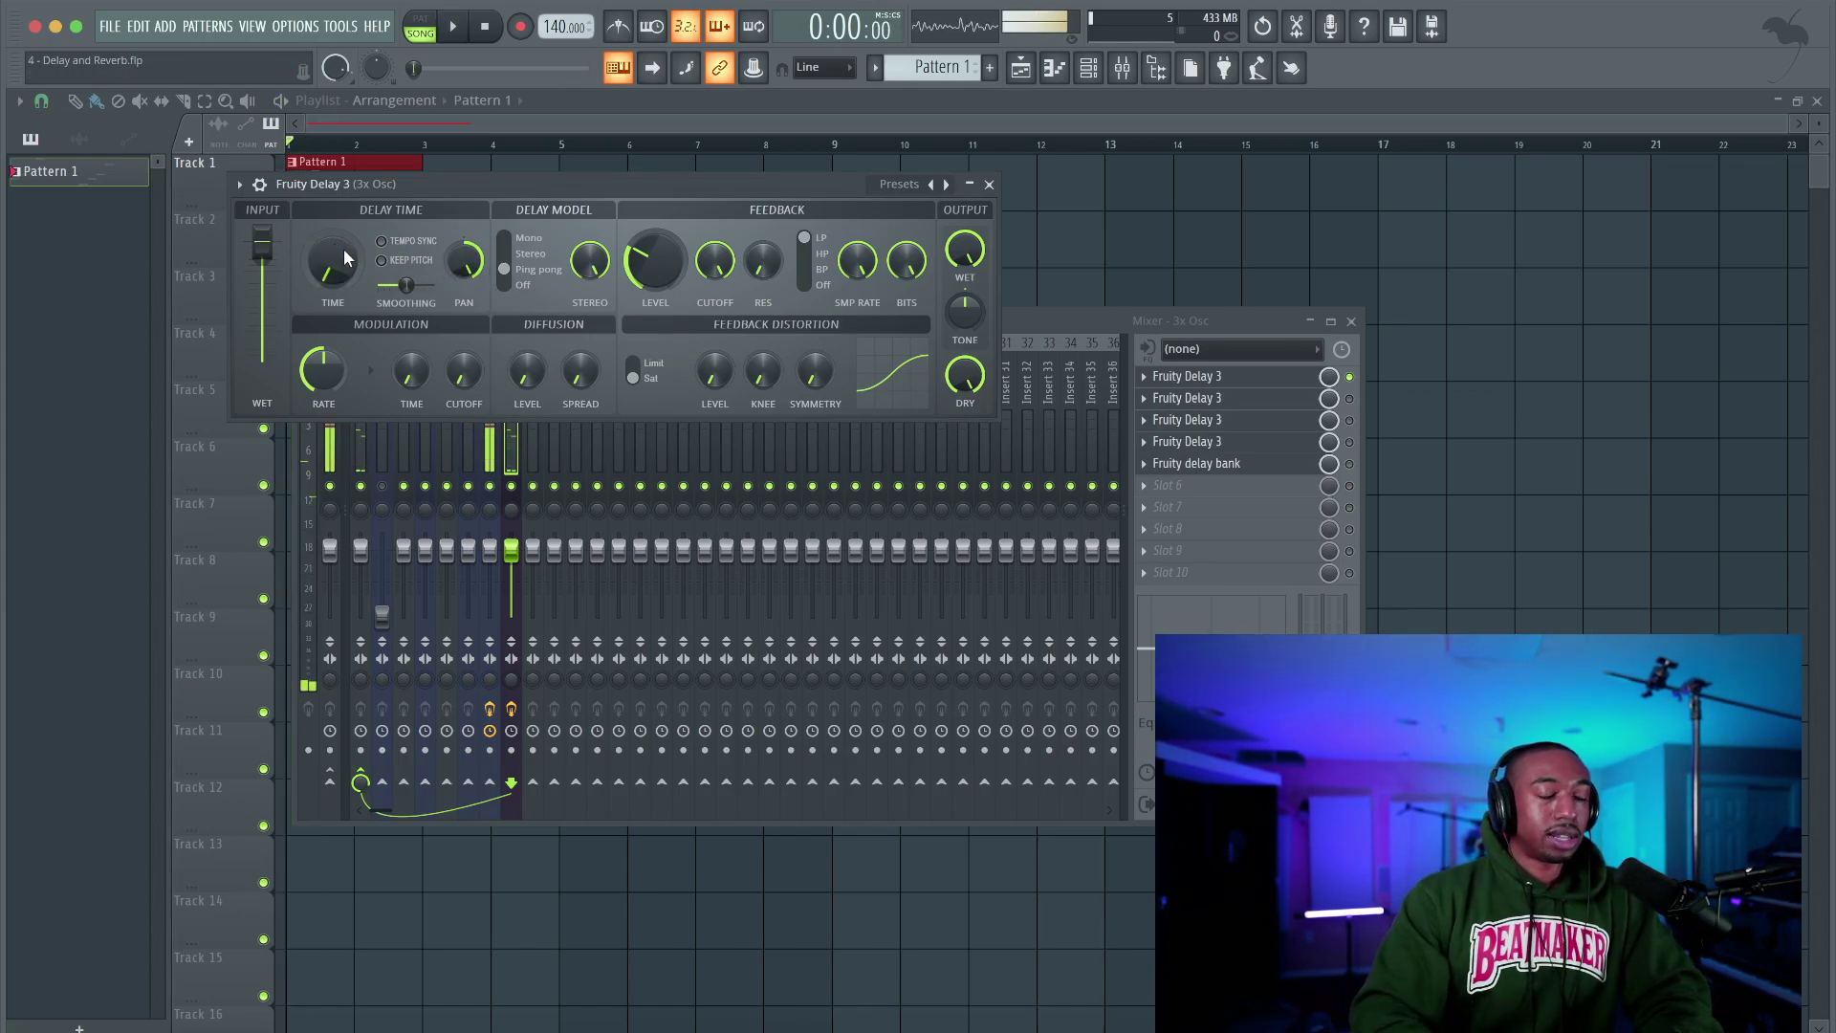
Audition the pattern with the delay time at 1.0 ms, and with the modulation time at 48.4% and a slightly longer delay
{"action": "key", "text": "space"}
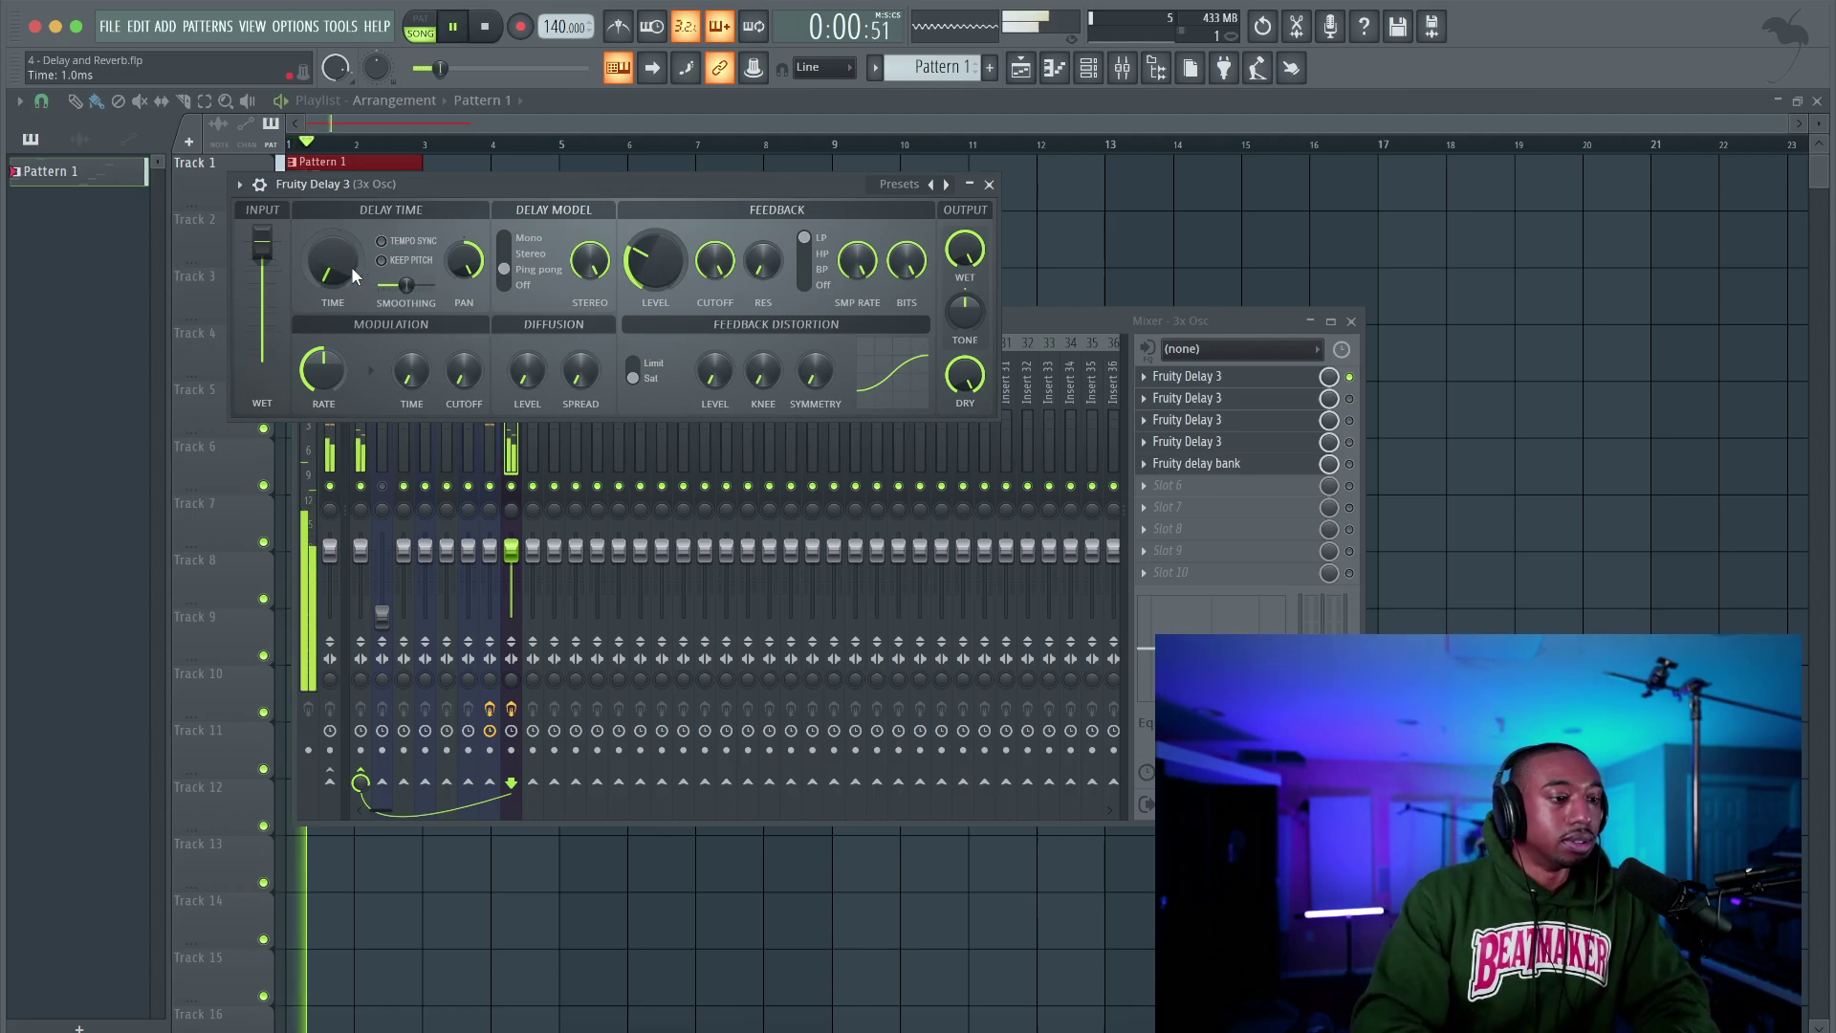
{"action": "key", "text": "space"}
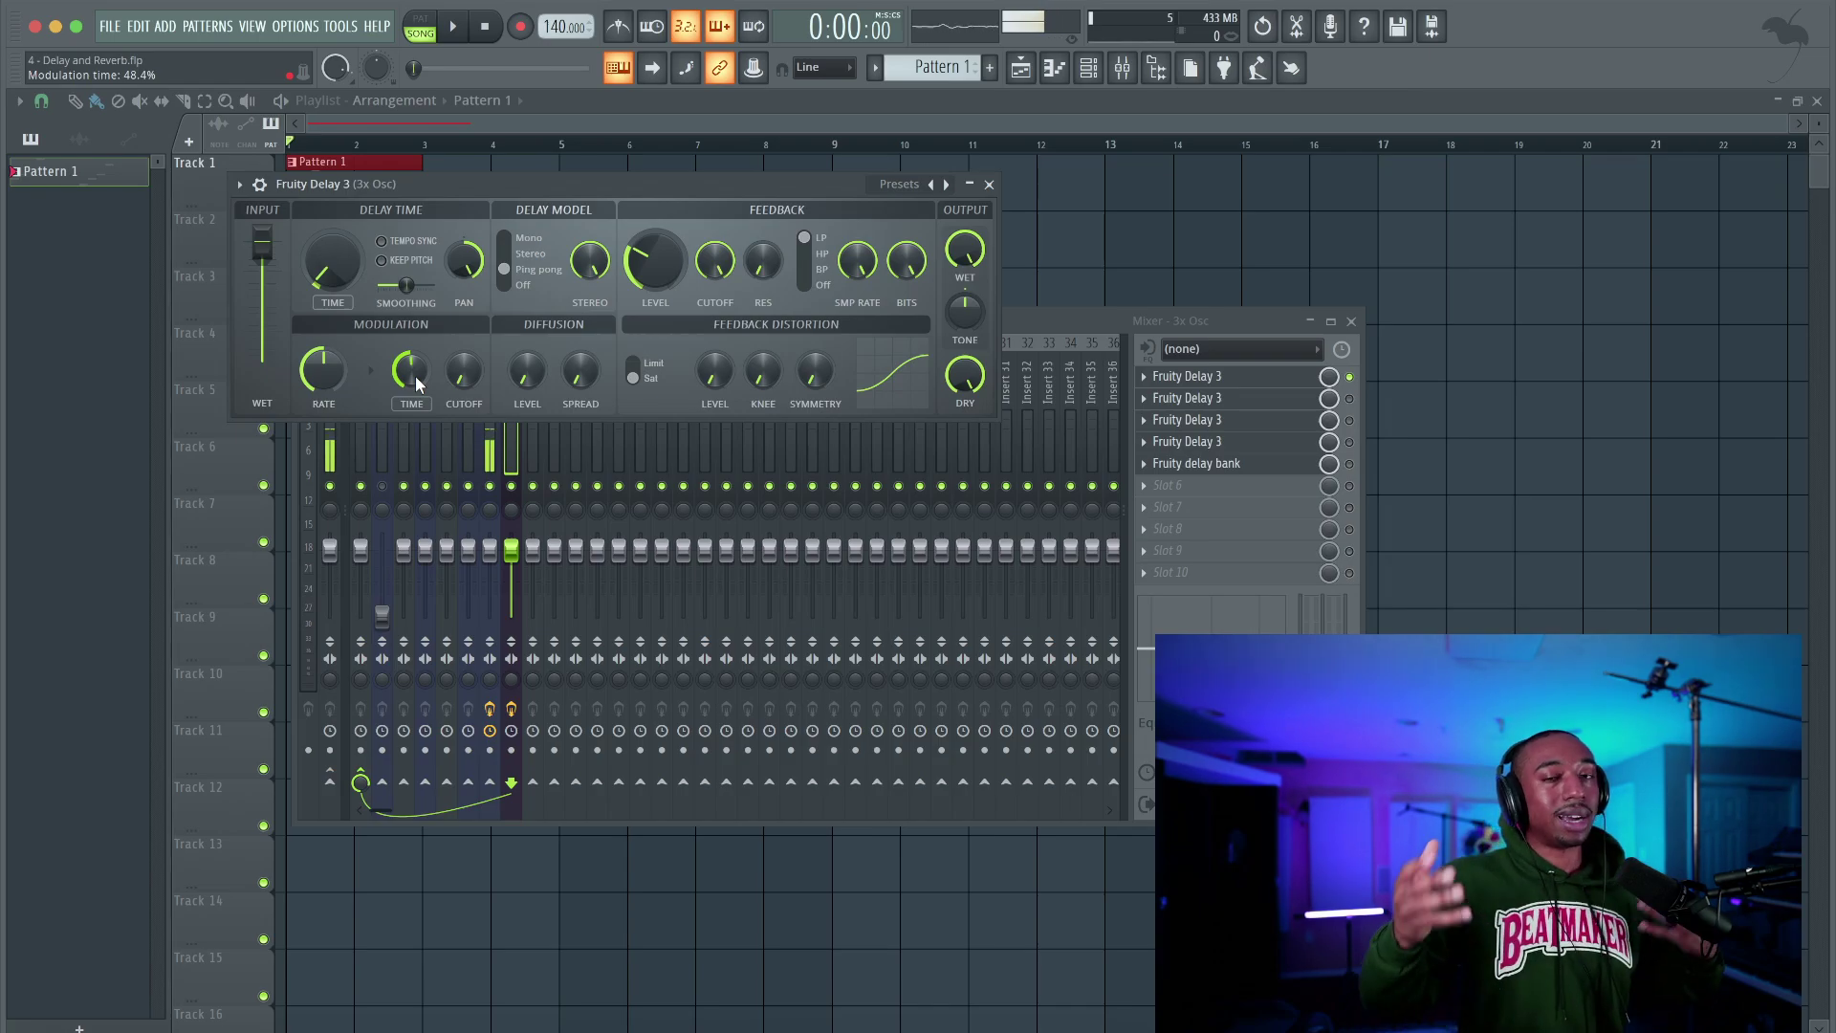
{"action": "key", "text": "space"}
{"action": "left_click_drag", "start_coordinate": [337, 274], "coordinate": [335, 256]}
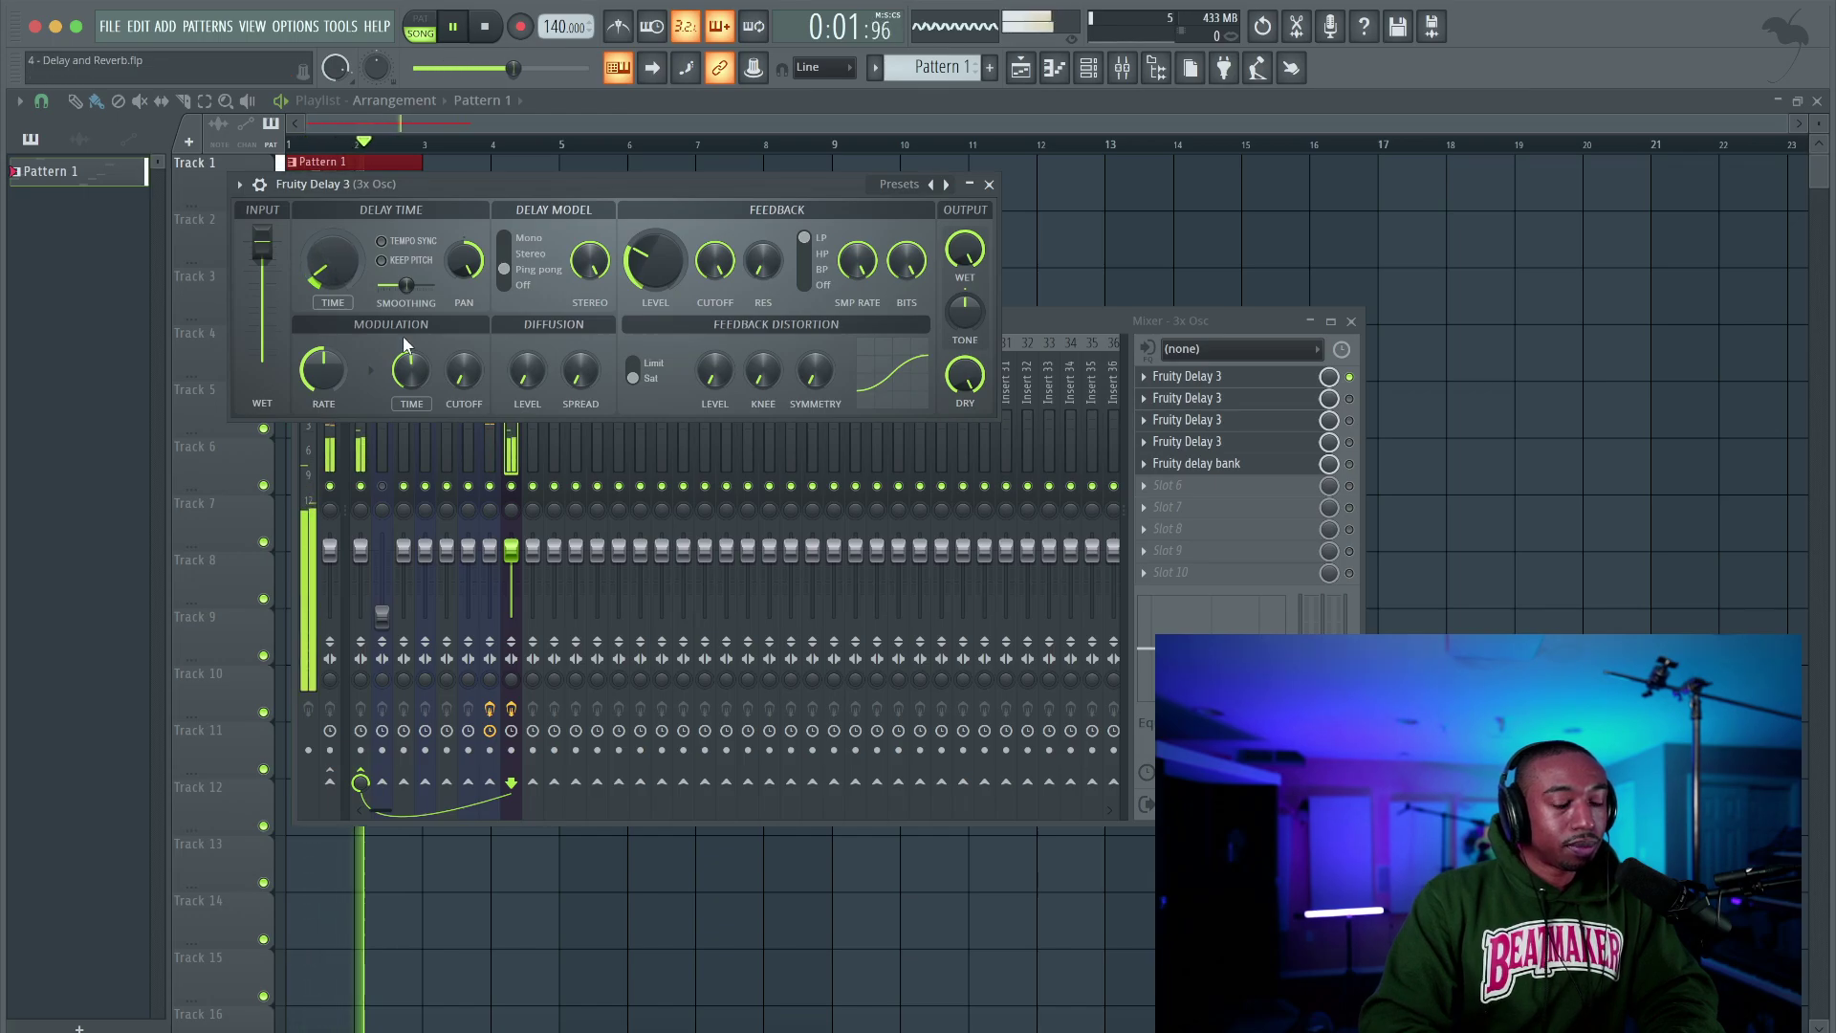
Try feedback levels of 34.4% and 40.6% on the modulated ping-pong delay while the pattern plays
{"action": "mouse_move", "coordinate": [636, 274]}
{"action": "left_mouse_down"}
{"action": "mouse_move", "coordinate": [646, 247]}
{"action": "mouse_move", "coordinate": [647, 270]}
{"action": "left_mouse_up"}
{"action": "scroll", "coordinate": [648, 271], "scroll_direction": "up", "scroll_amount": 10}
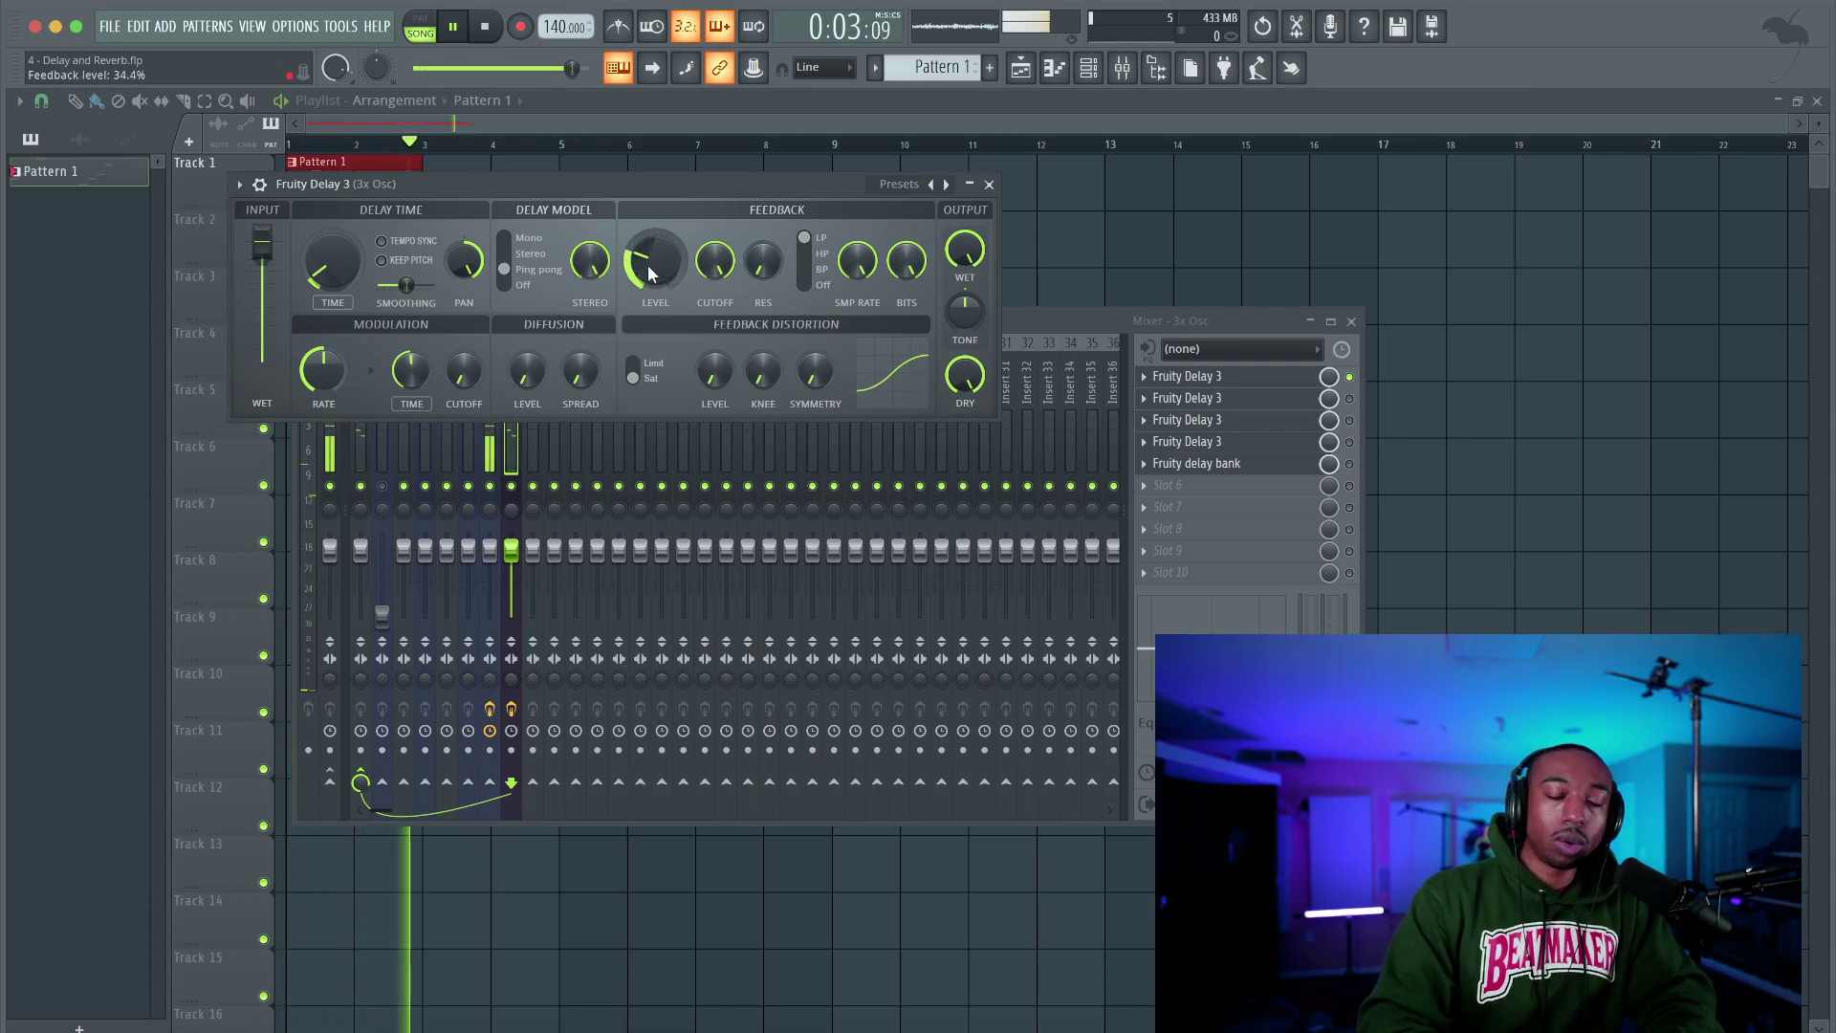
{"action": "left_click_drag", "start_coordinate": [653, 283], "coordinate": [654, 276]}
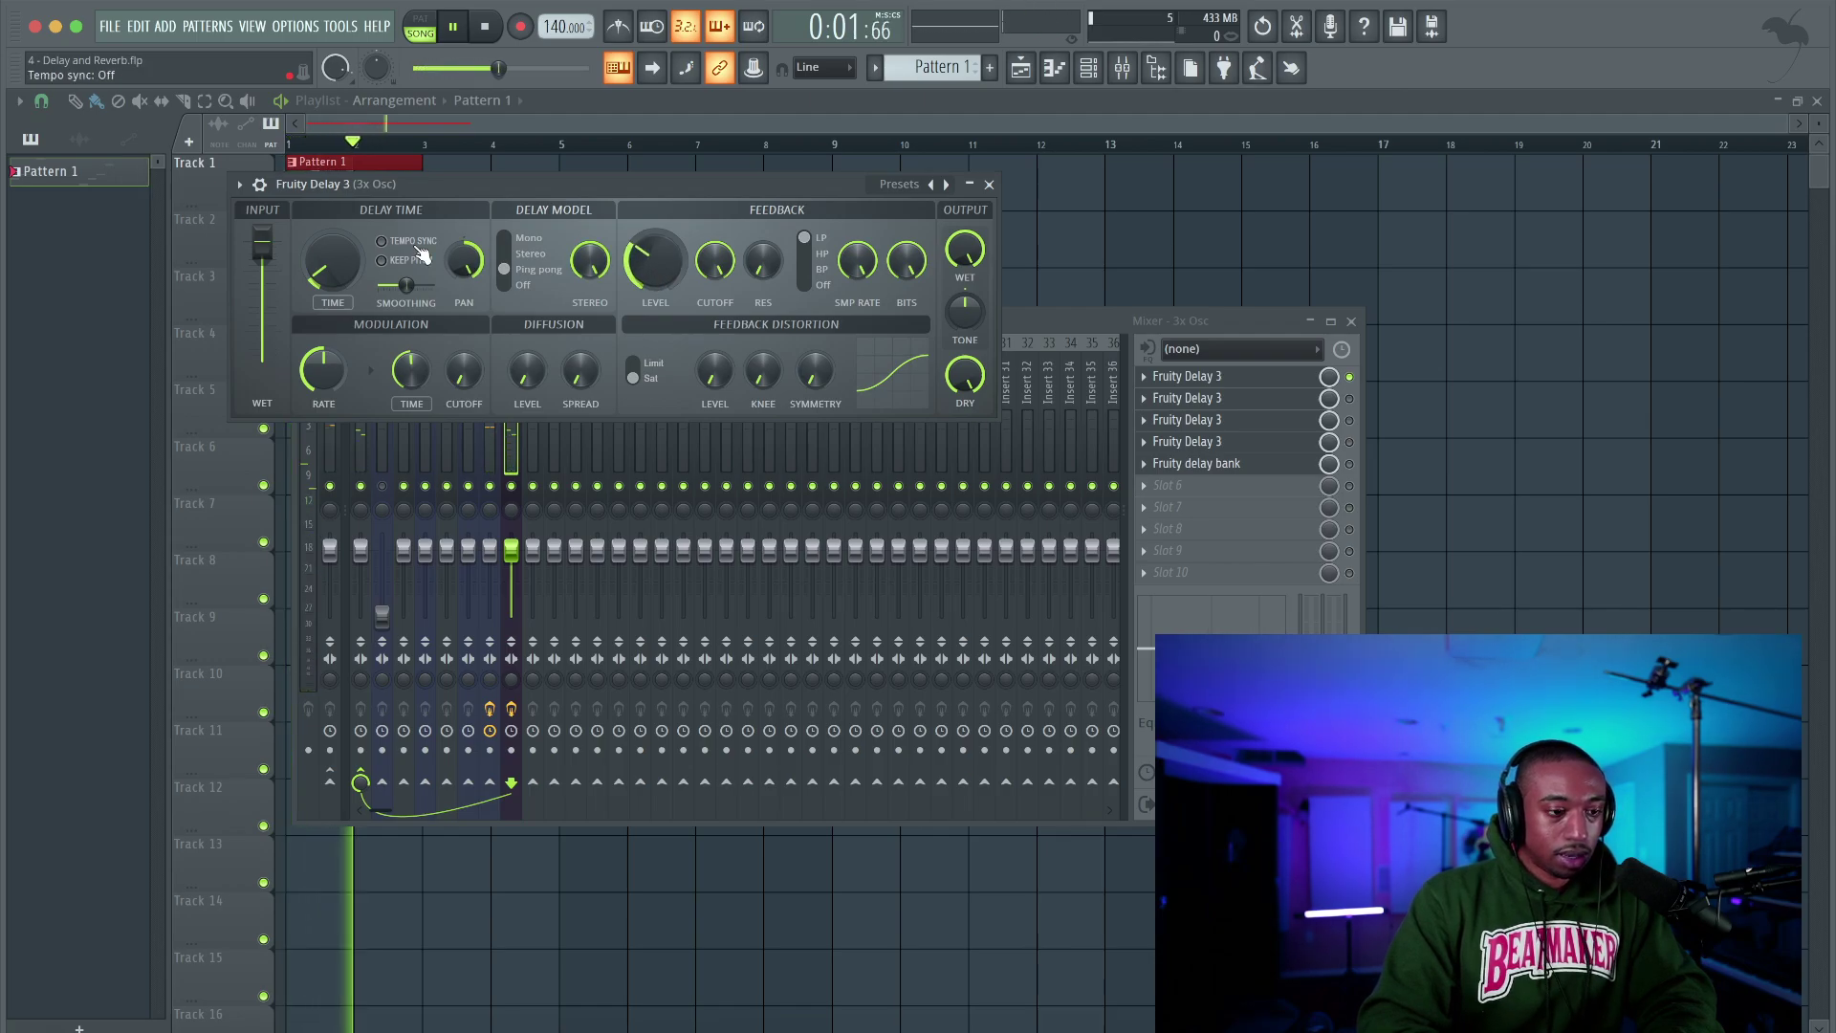
{"action": "key", "text": "space"}
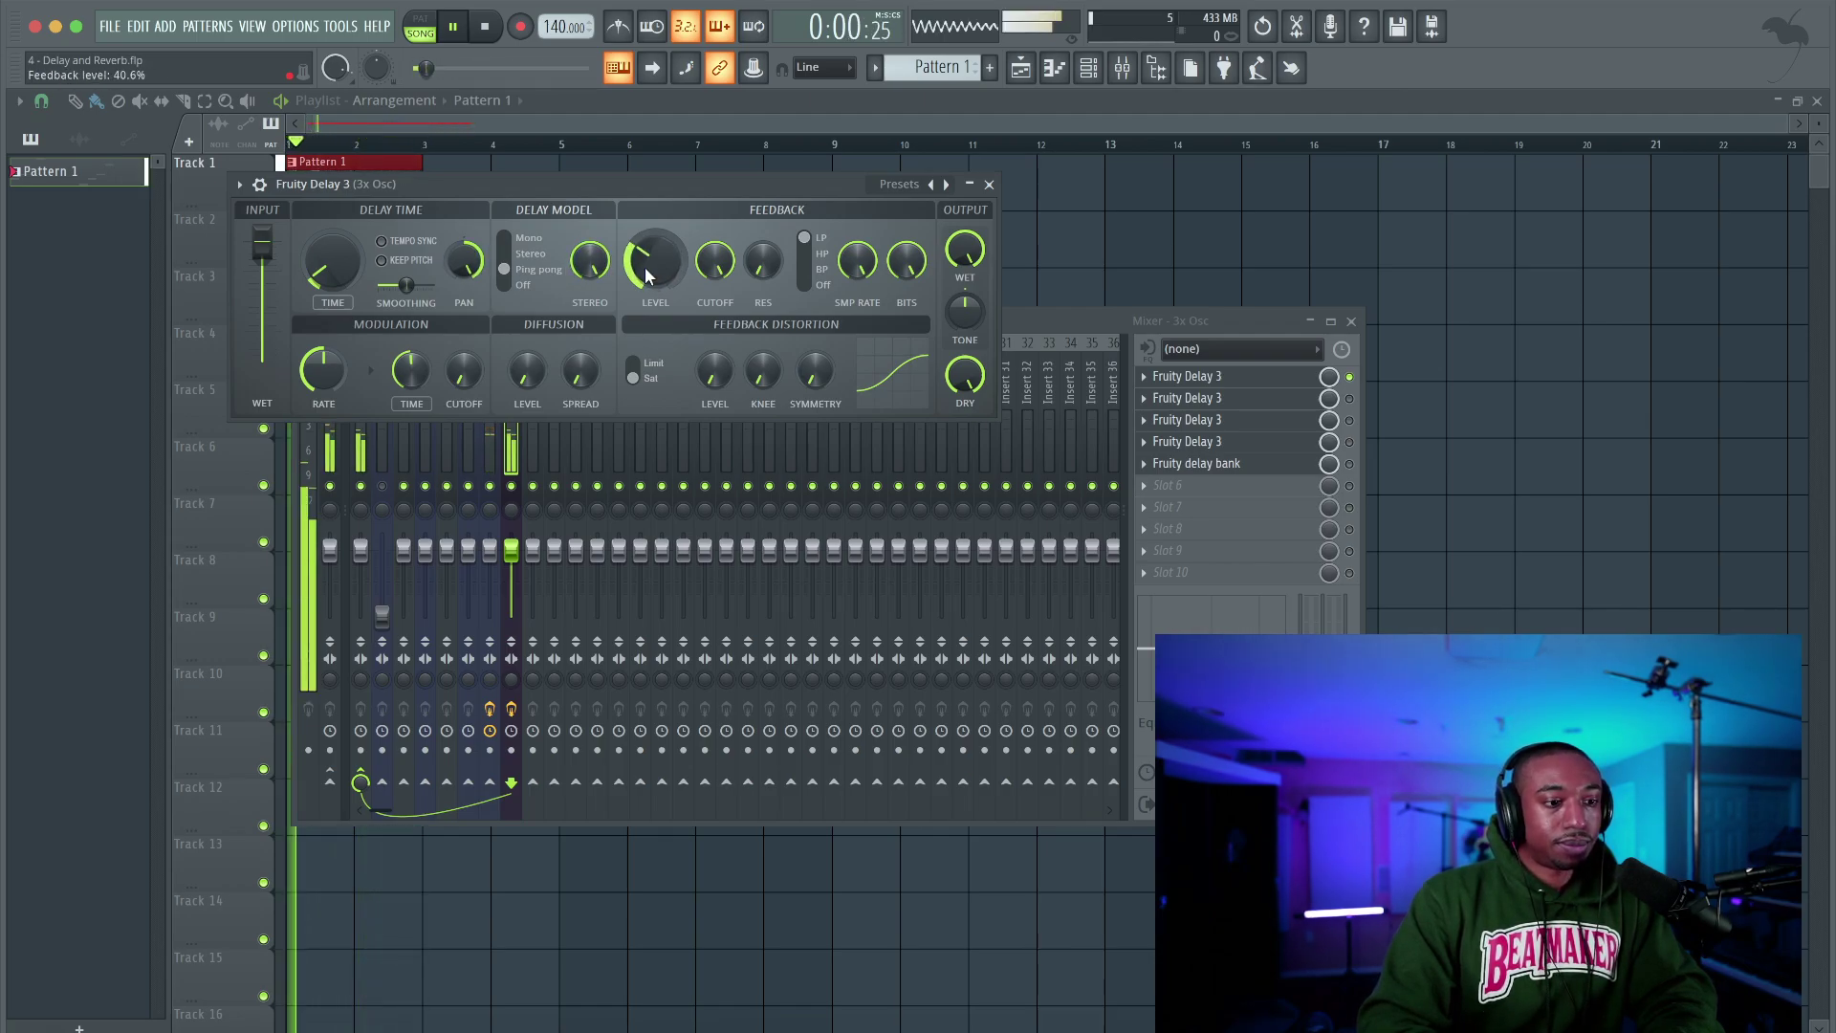
Return the feedback level and delay time to their minimum and audition the pattern with the modulation time at 51.4%
{"action": "left_click_drag", "start_coordinate": [645, 267], "coordinate": [645, 277]}
{"action": "left_click_drag", "start_coordinate": [335, 256], "coordinate": [340, 241]}
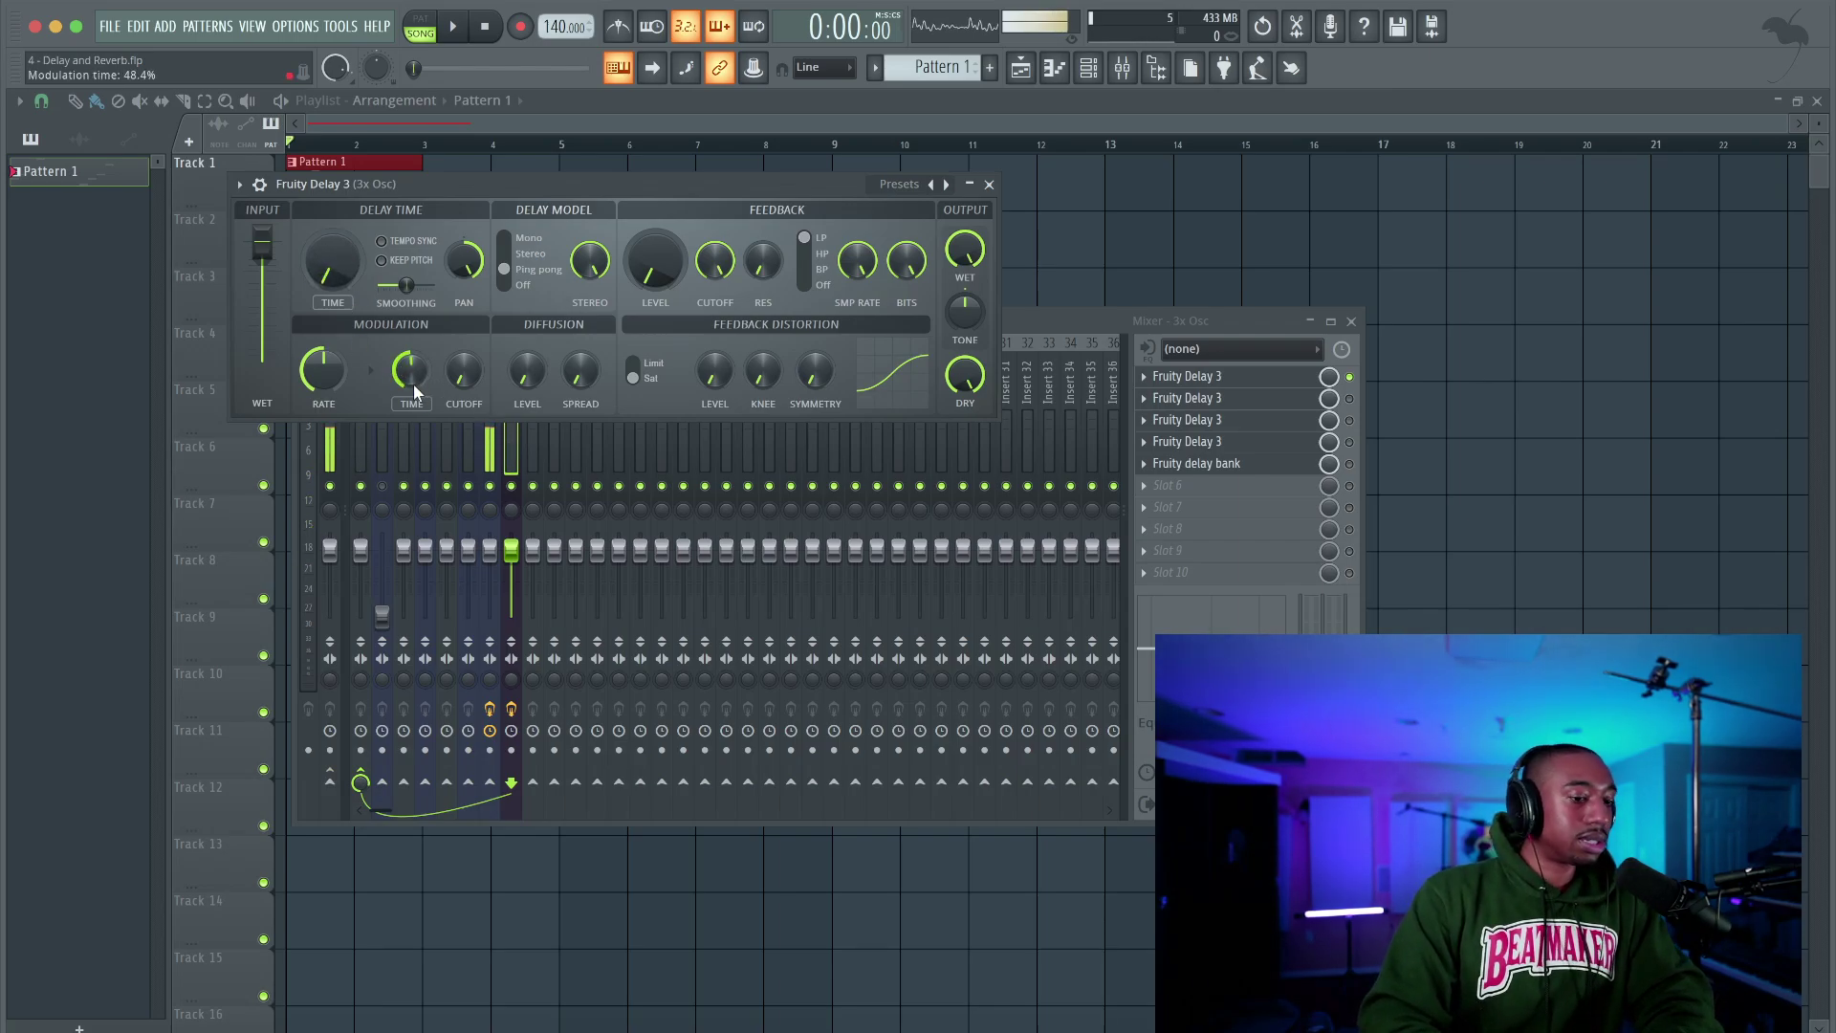
{"action": "key", "text": "space"}
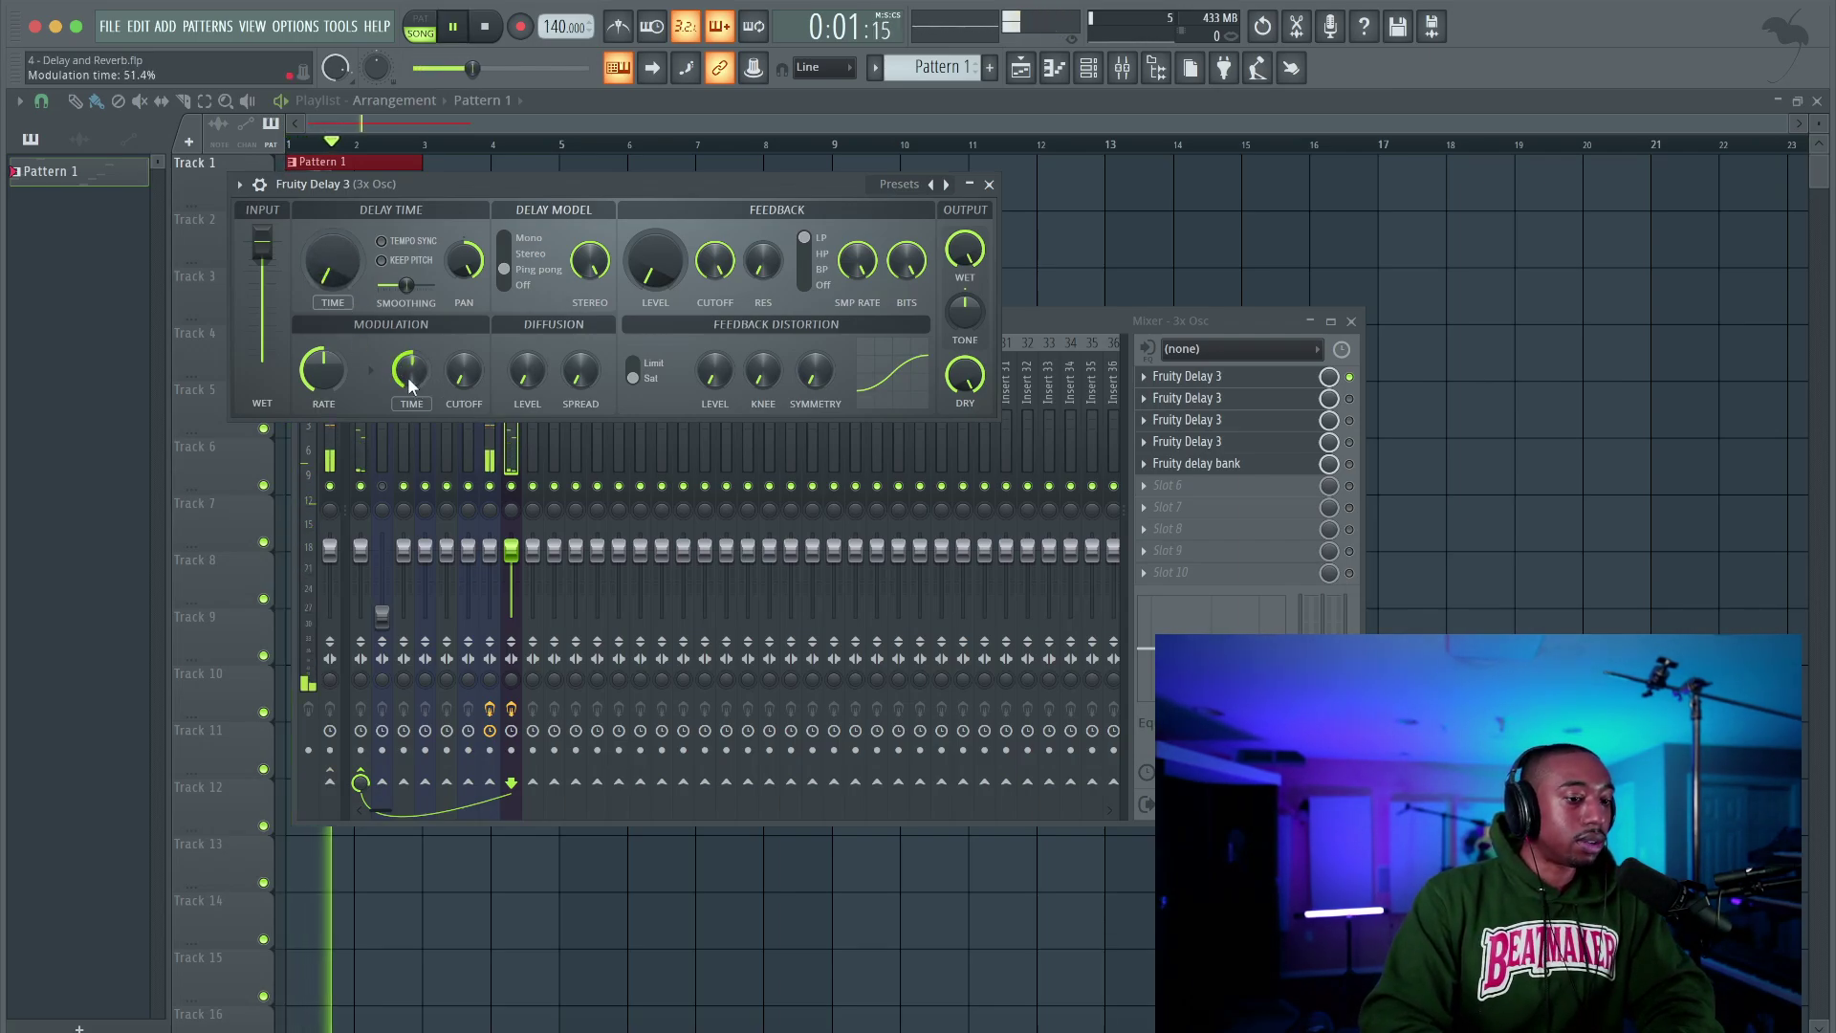
Turn the dry output all the way down and audition only the wet delay signal
{"action": "right_click", "coordinate": [967, 377]}
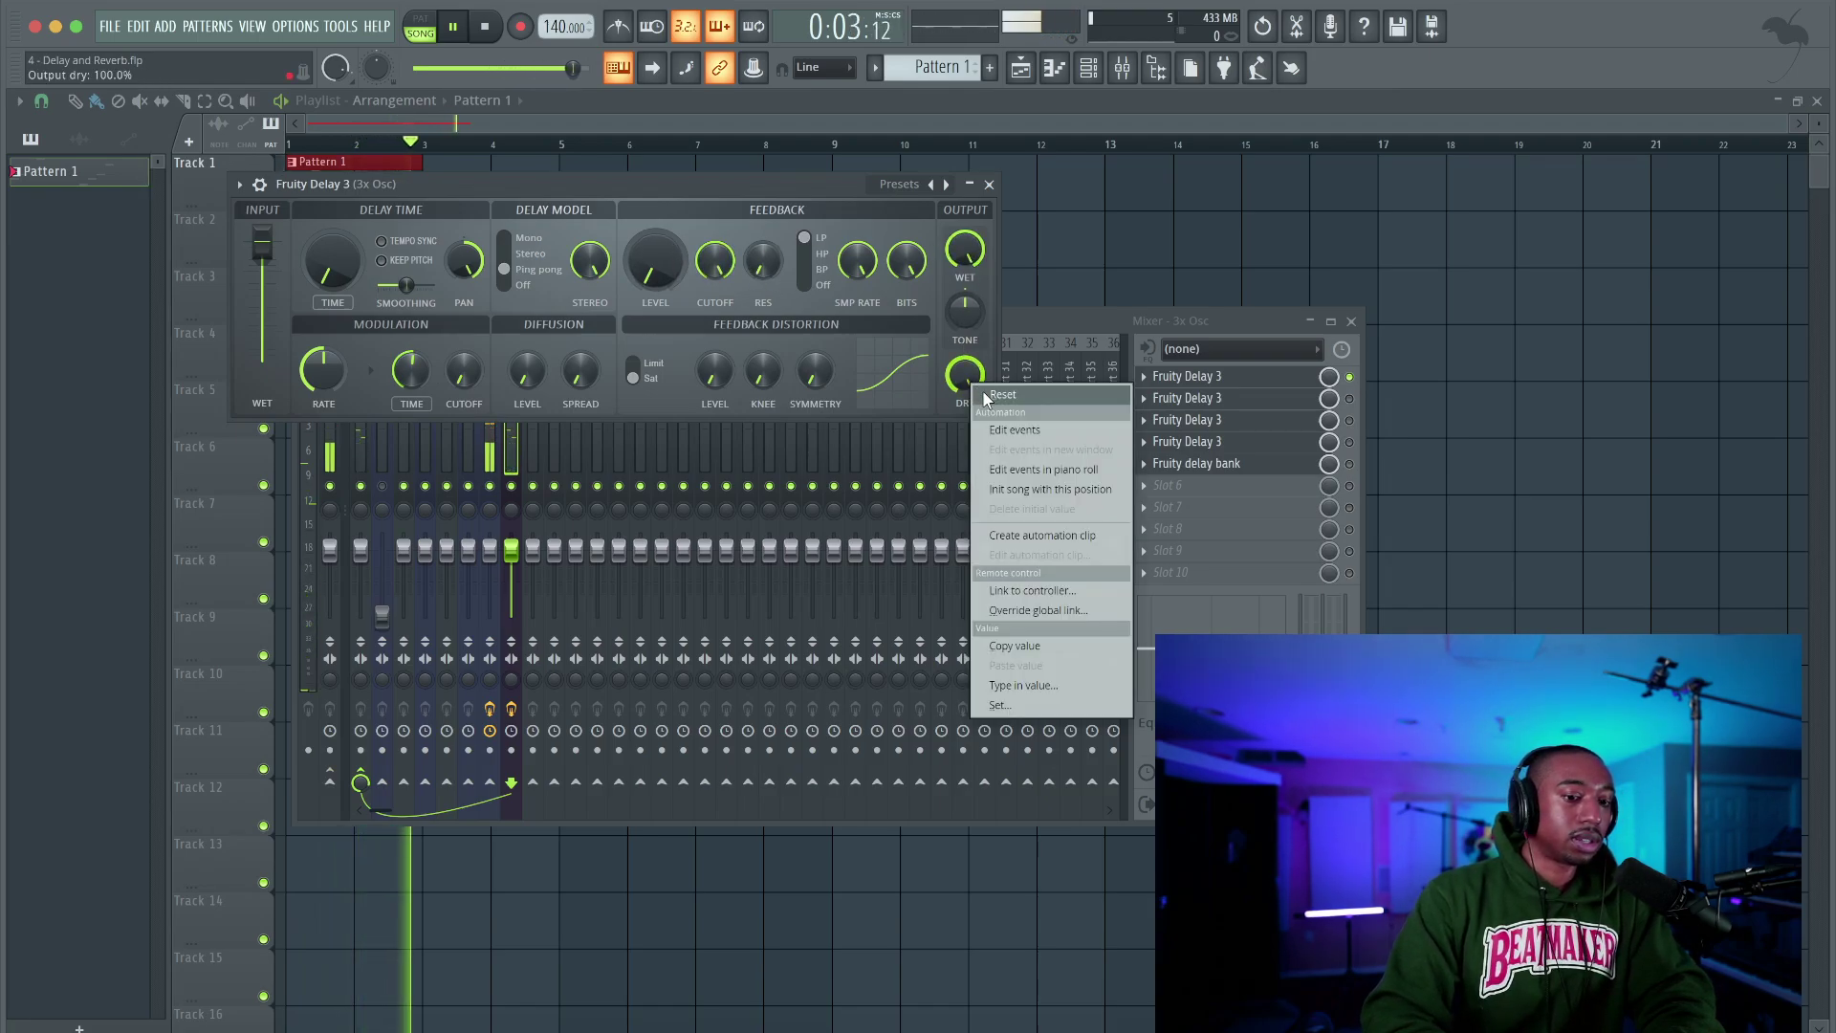
{"action": "key", "text": "Escape"}
{"action": "key", "text": "space"}
{"action": "left_click_drag", "start_coordinate": [983, 388], "coordinate": [983, 459]}
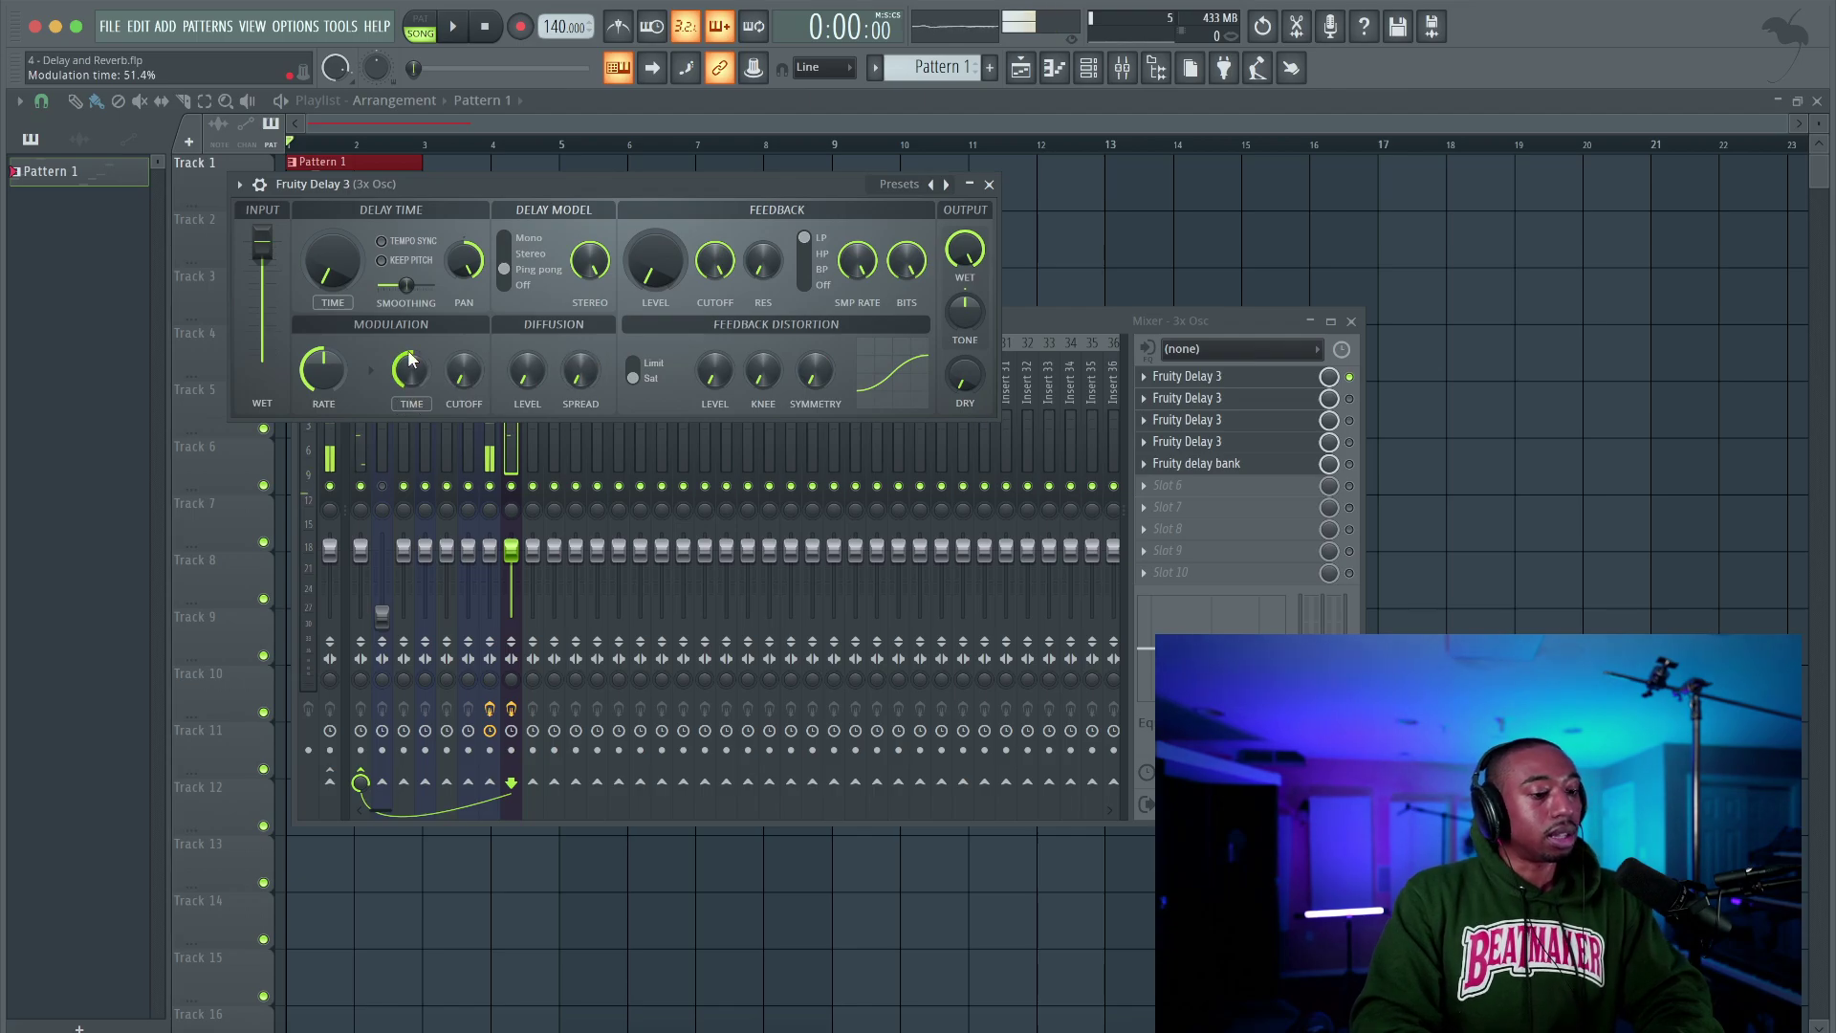
{"action": "key", "text": "space"}
{"action": "key", "text": "space"}
Reset the delay pan to center and switch the delay model to Stereo
{"action": "right_click", "coordinate": [481, 270]}
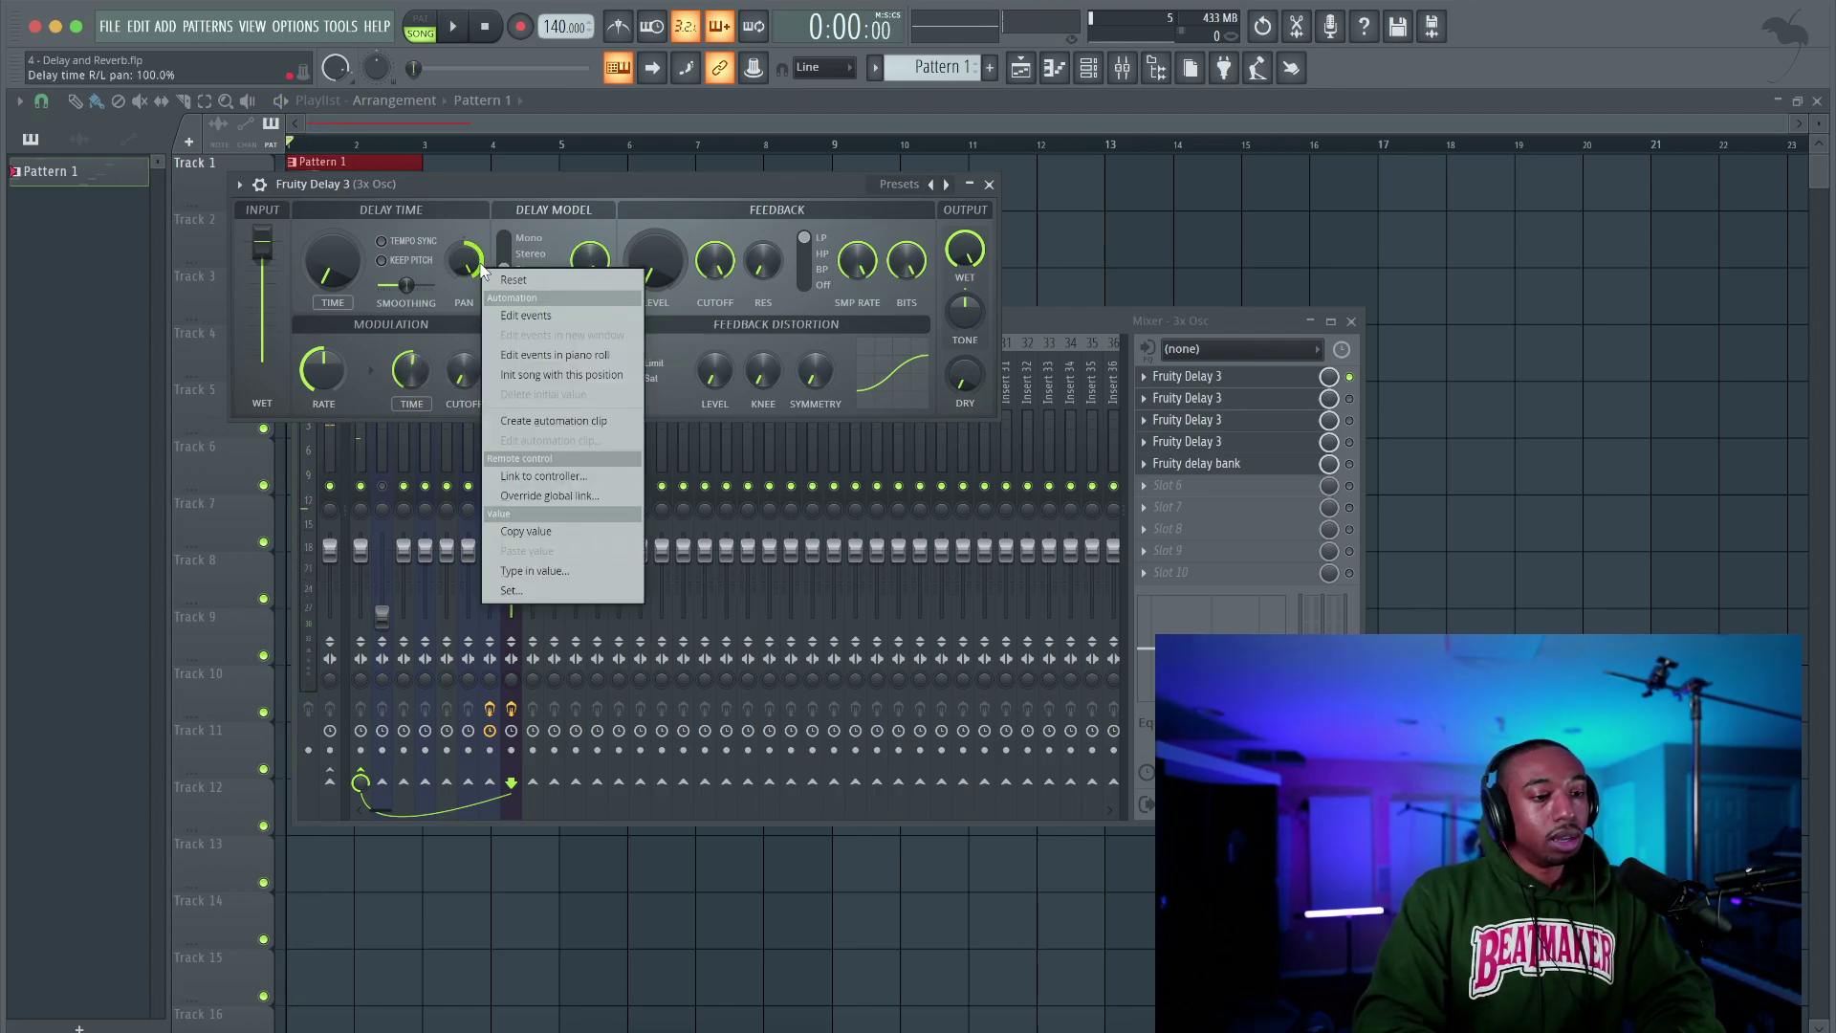
{"action": "left_click", "coordinate": [481, 267]}
{"action": "right_click", "coordinate": [472, 274]}
{"action": "left_click", "coordinate": [503, 293]}
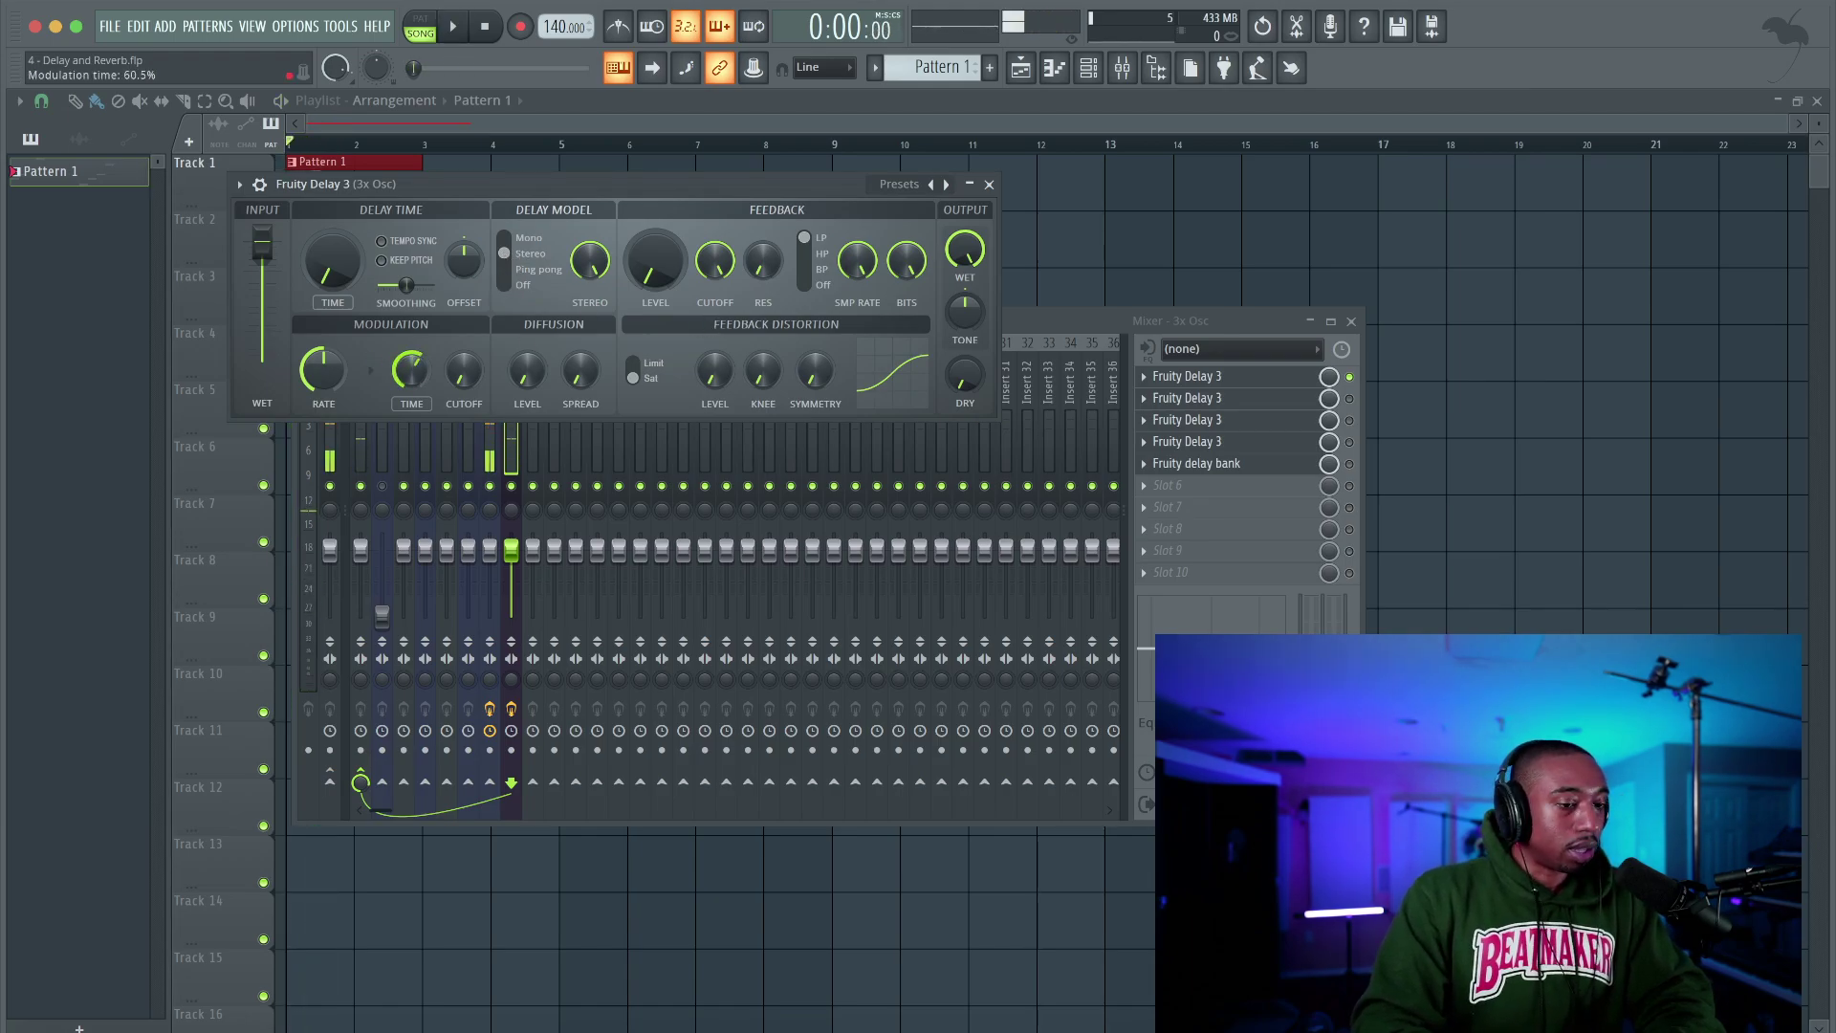
Raise the modulation time through 73.3% to 97.8% and set the modulation rate to 2.7 Hz, auditioning the pattern
{"action": "key", "text": "space"}
{"action": "left_click_drag", "start_coordinate": [411, 369], "coordinate": [416, 375]}
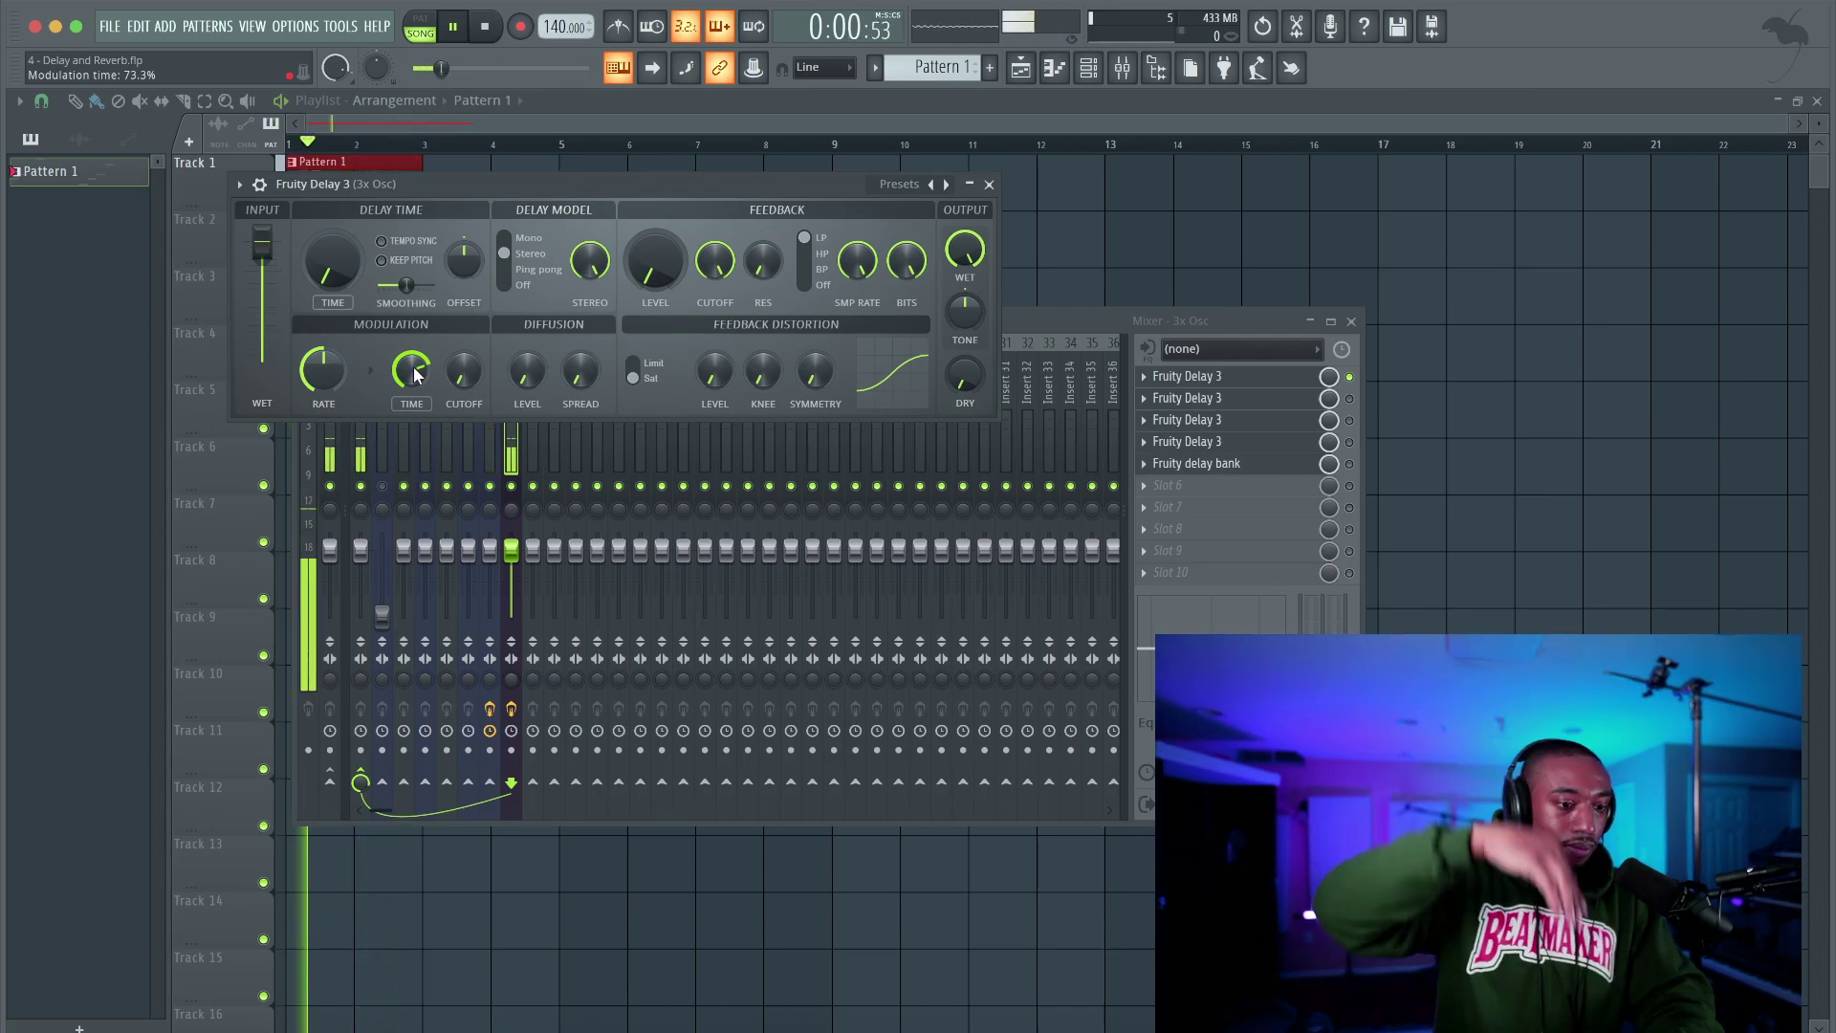
{"action": "left_click_drag", "start_coordinate": [415, 375], "coordinate": [415, 352]}
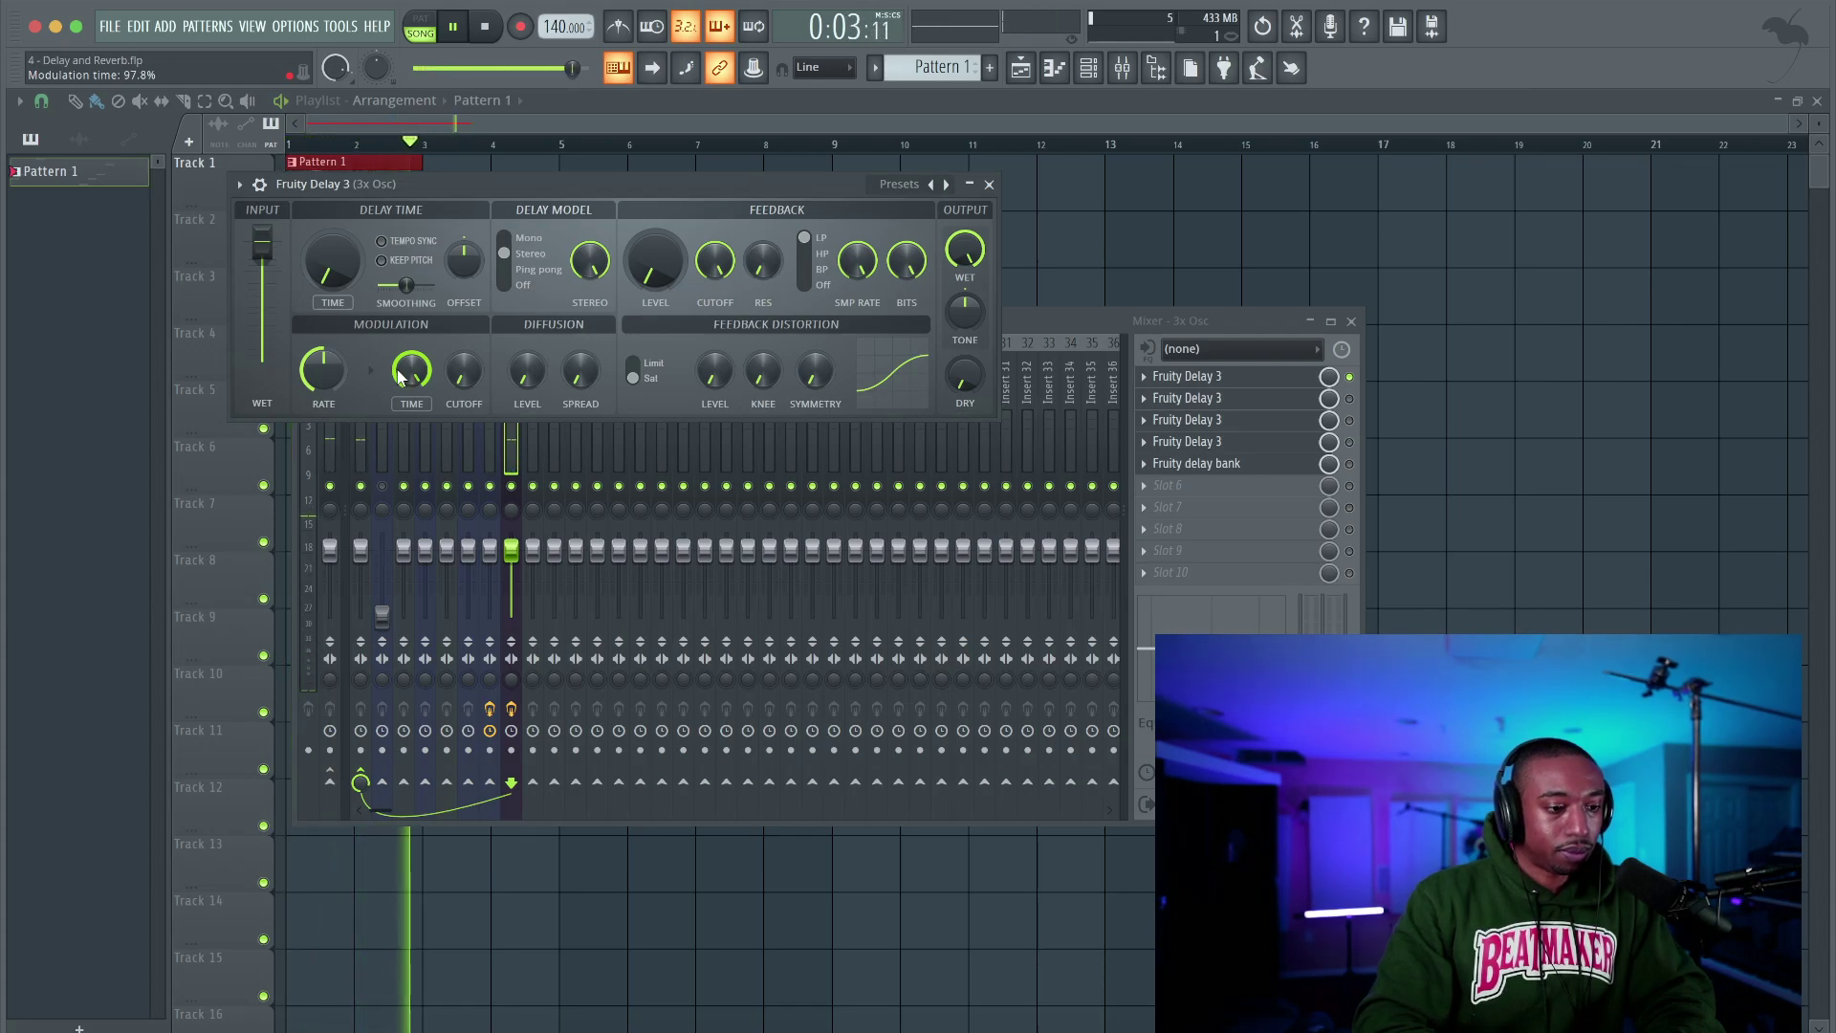
{"action": "key", "text": "space"}
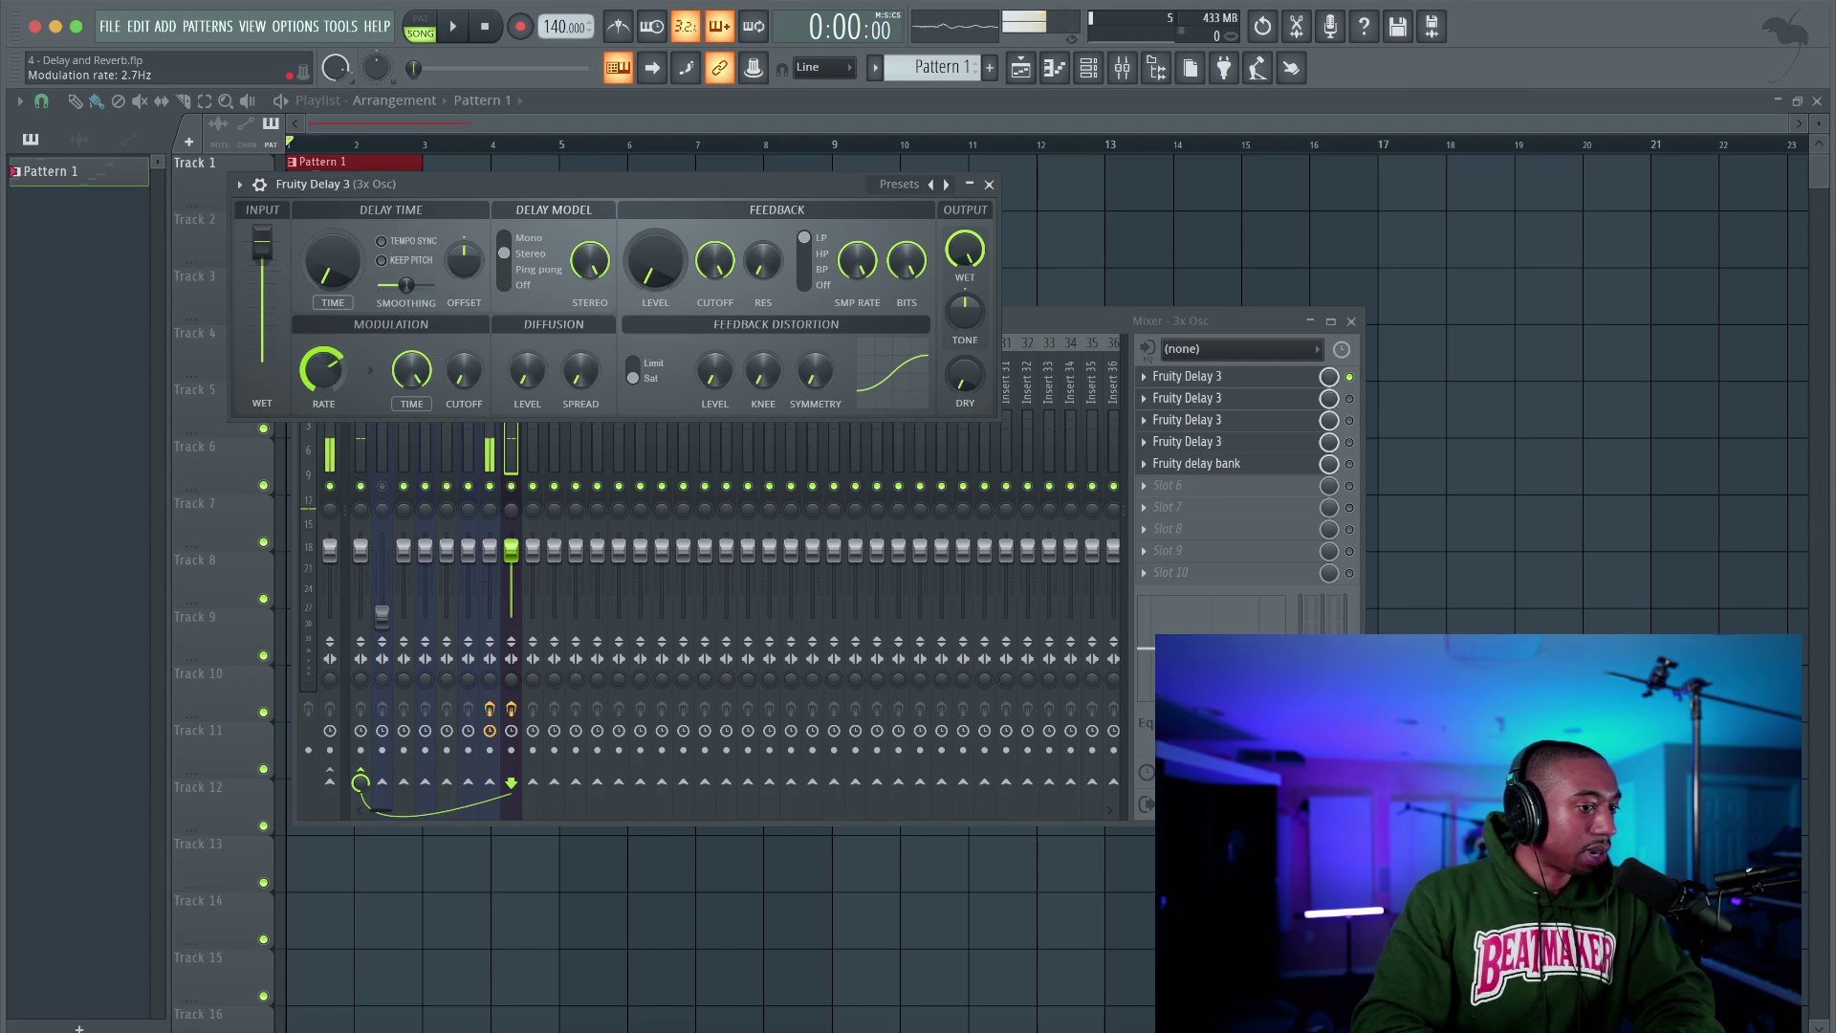
Raise the modulation rate to 3.7 Hz while auditioning the pattern, and stop playback
{"action": "key", "text": "space"}
{"action": "left_click_drag", "start_coordinate": [314, 365], "coordinate": [314, 366]}
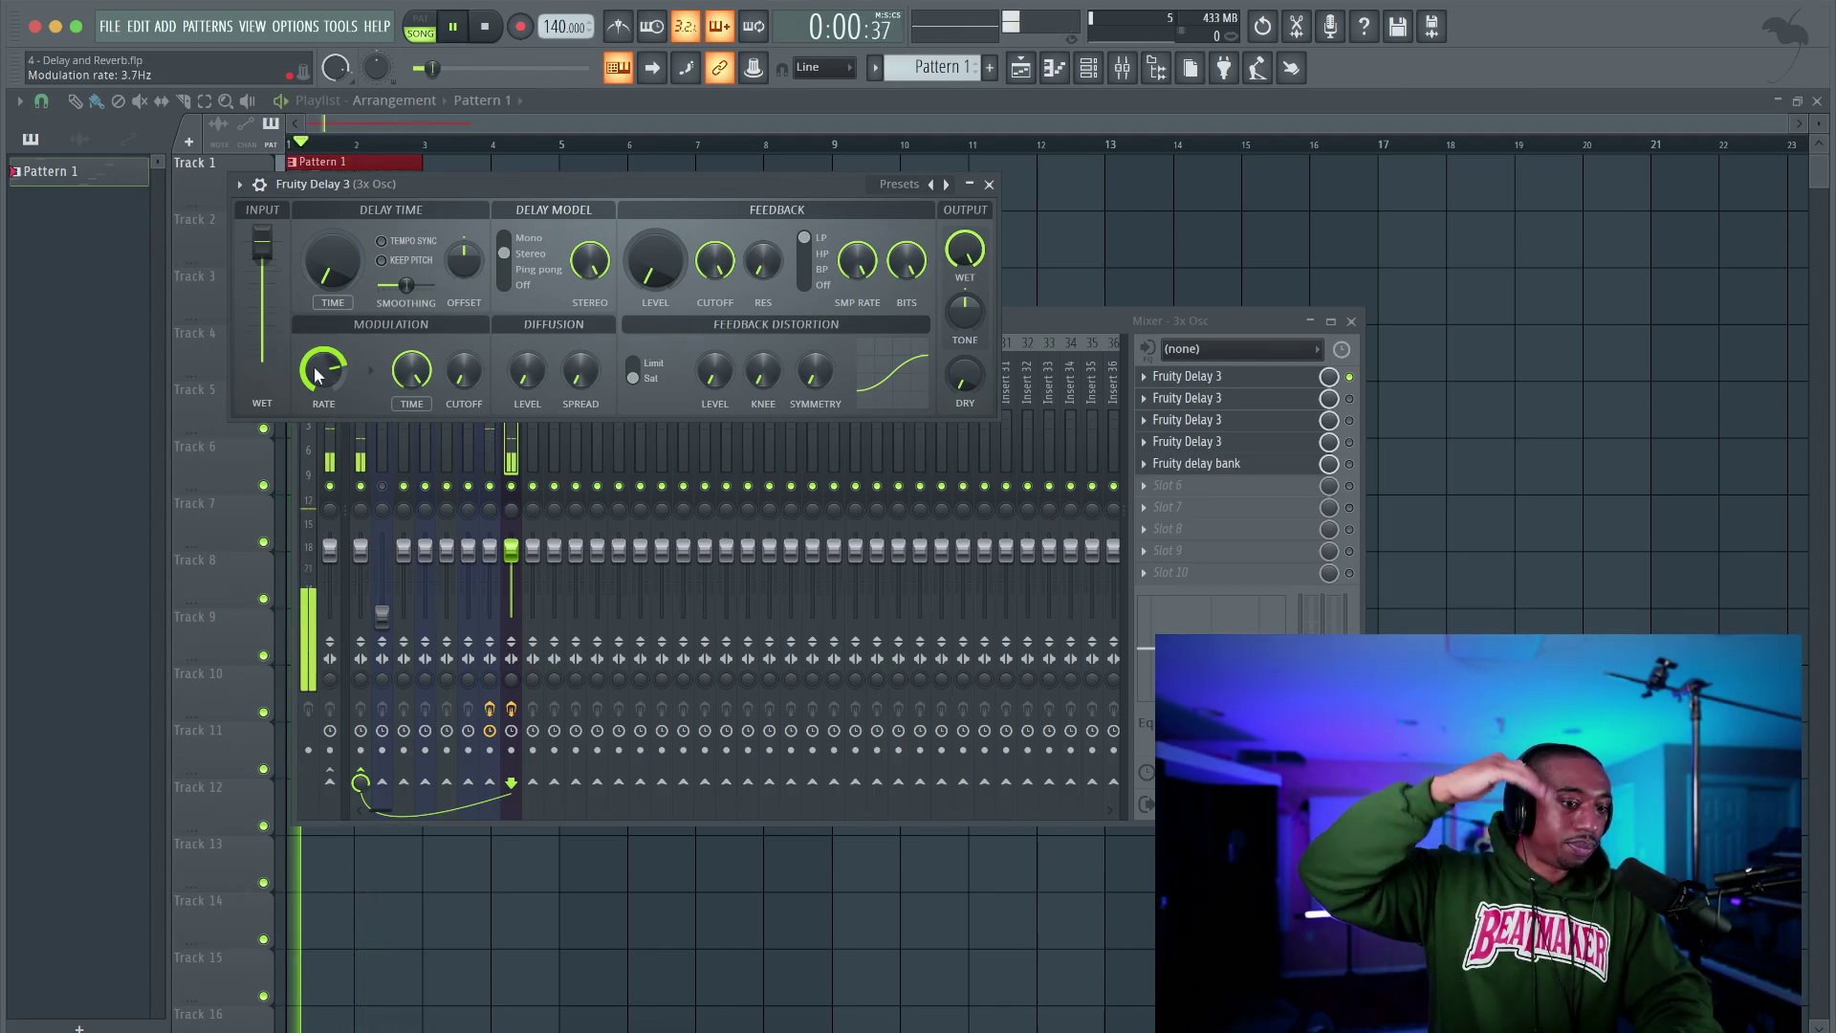
{"action": "key", "text": "space"}
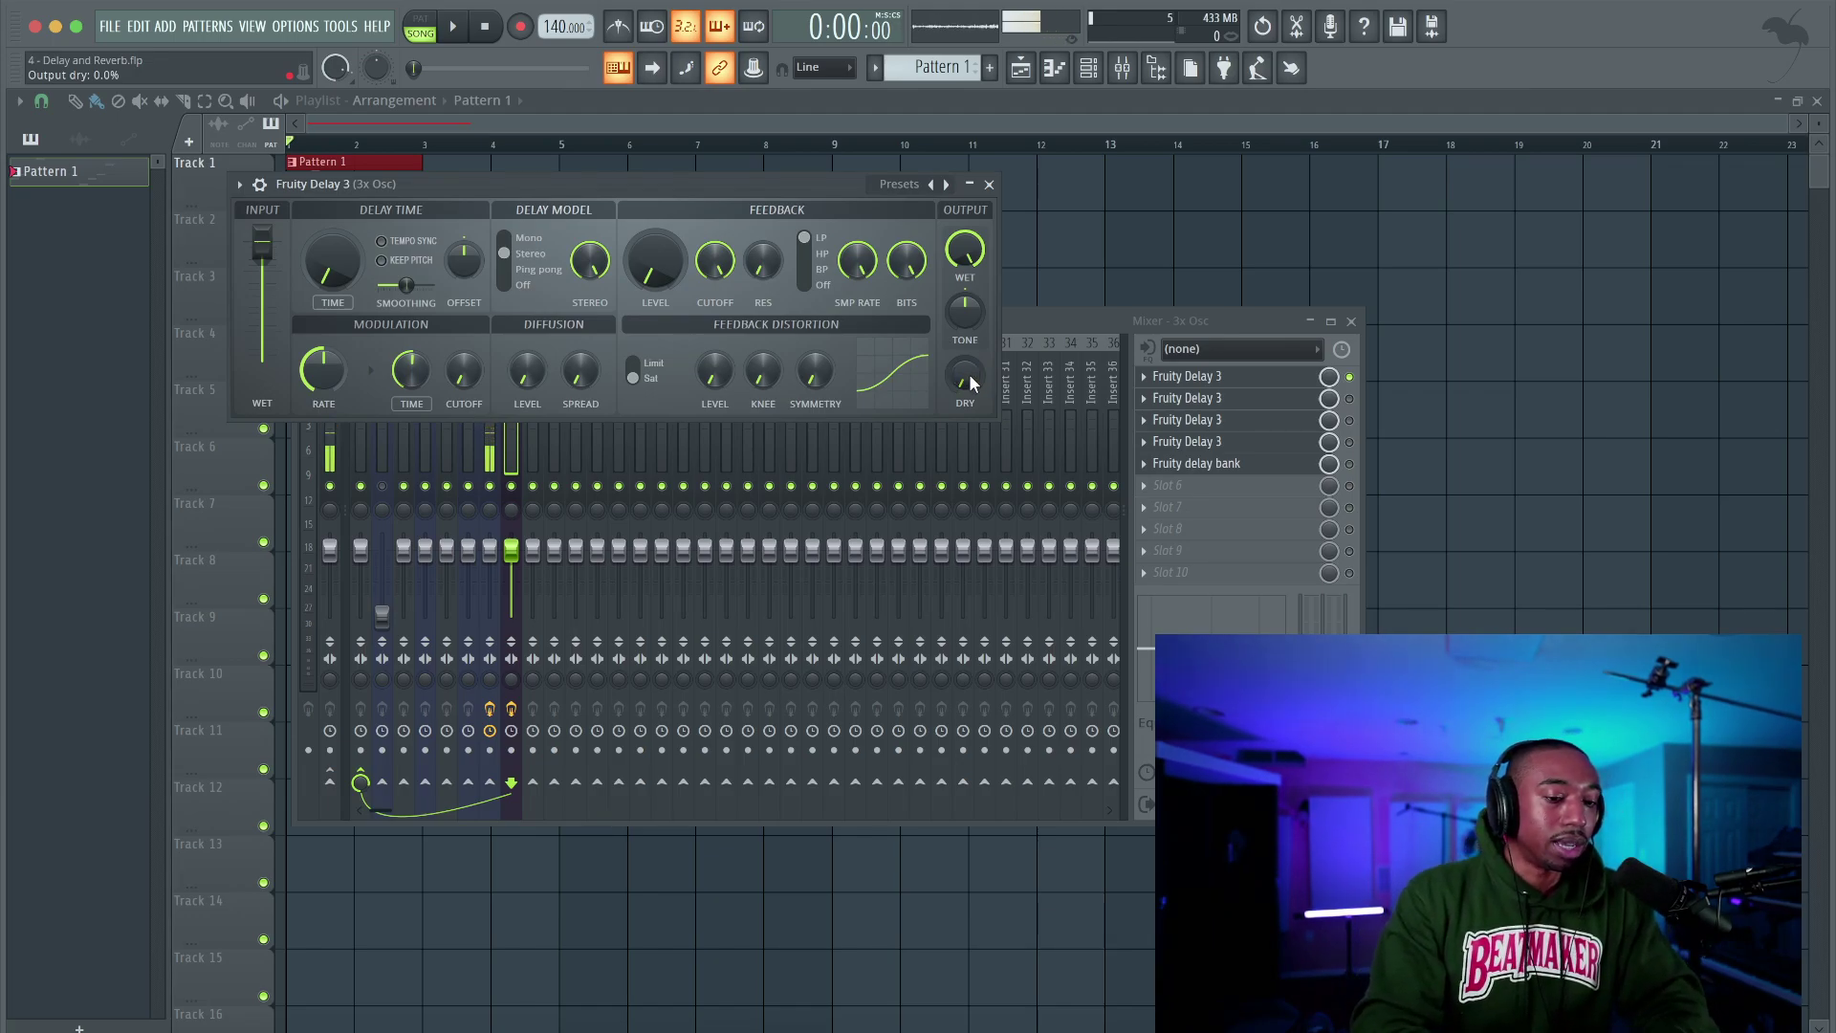
Turn the dry output back up to full and raise the delay time to 24.3 ms while the pattern plays
{"action": "scroll", "coordinate": [965, 377], "scroll_direction": "up", "scroll_amount": 5}
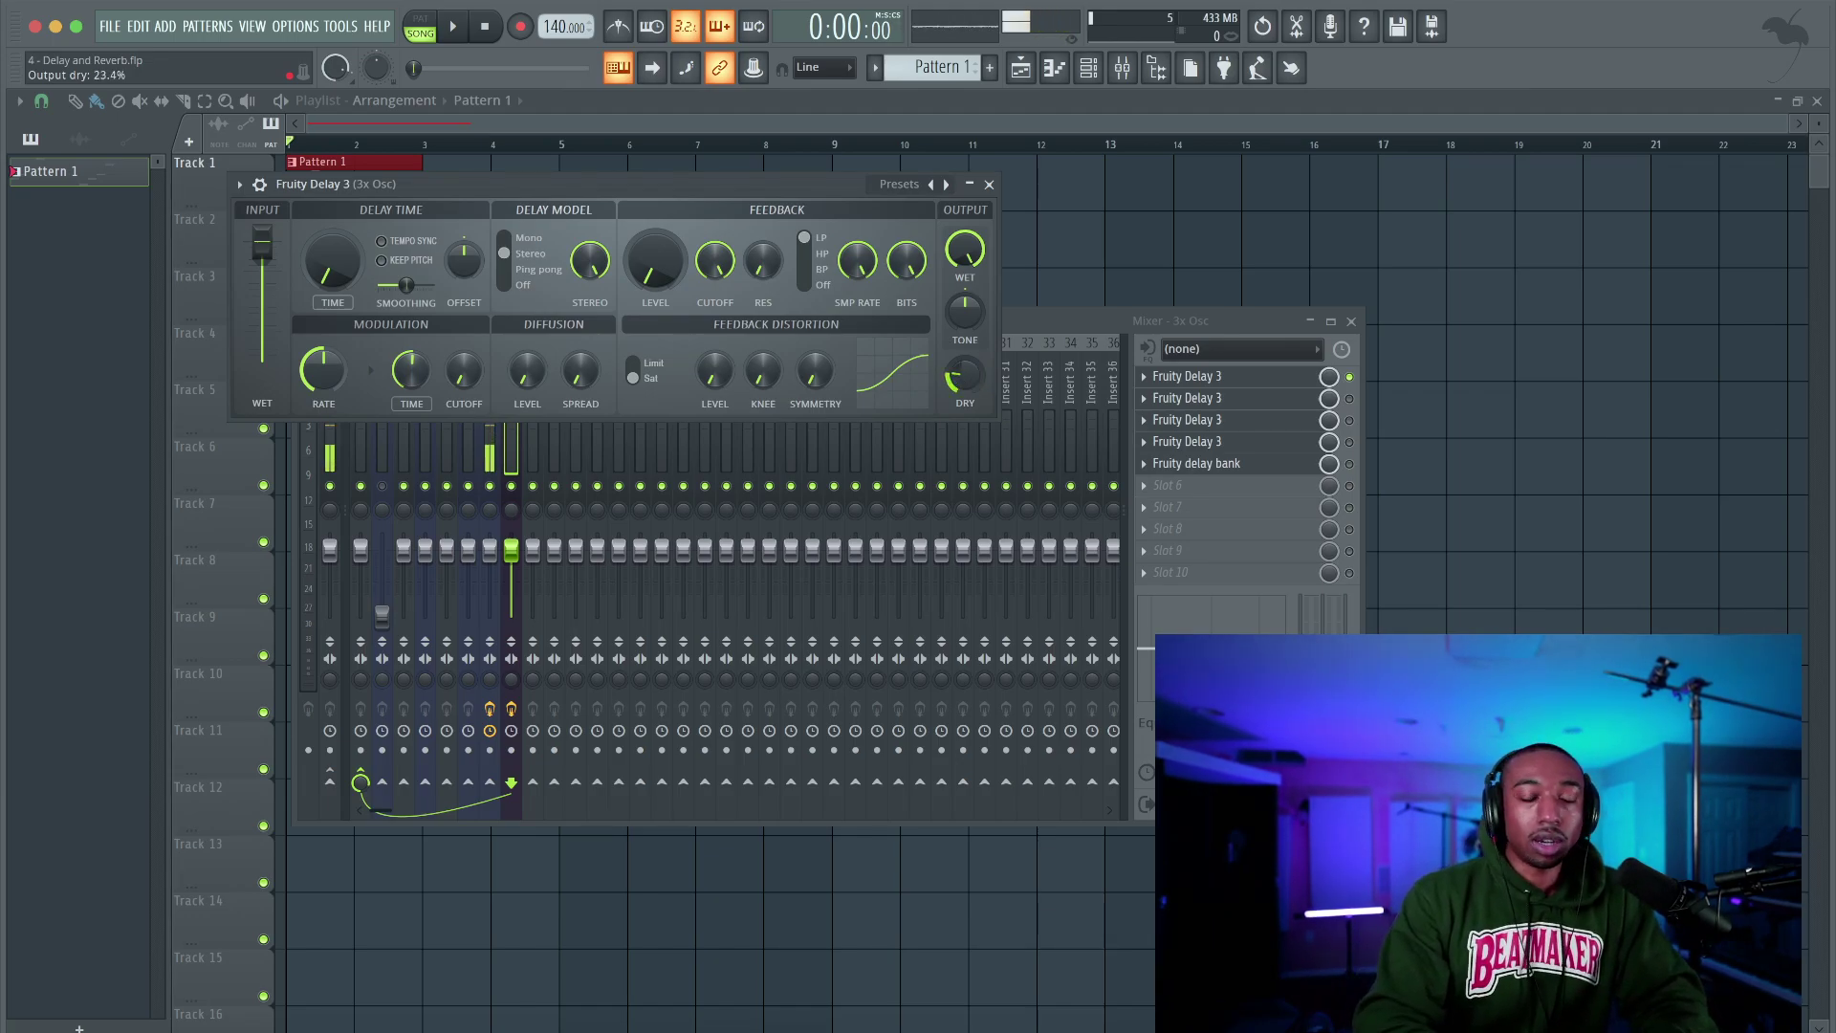
{"action": "left_click_drag", "start_coordinate": [966, 377], "coordinate": [966, 325]}
{"action": "key", "text": "space"}
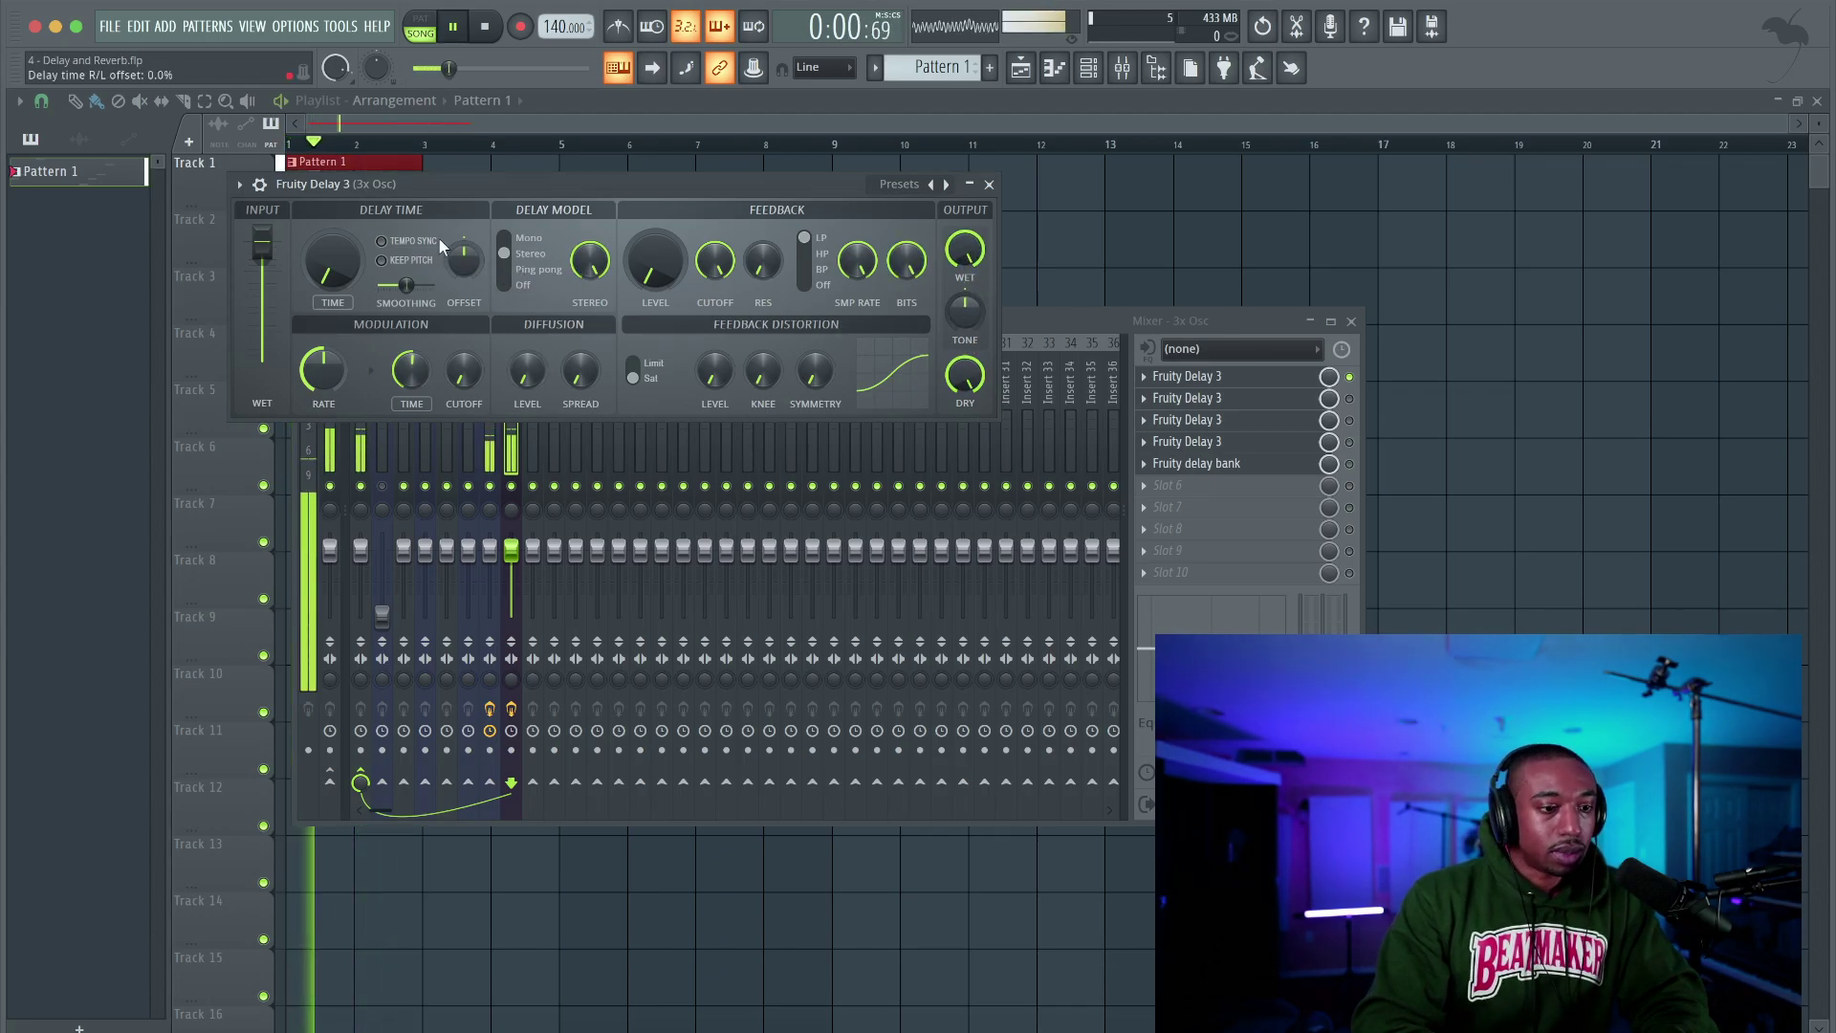
{"action": "left_click_drag", "start_coordinate": [333, 274], "coordinate": [333, 296]}
{"action": "scroll", "coordinate": [333, 274], "scroll_direction": "up", "scroll_amount": 4}
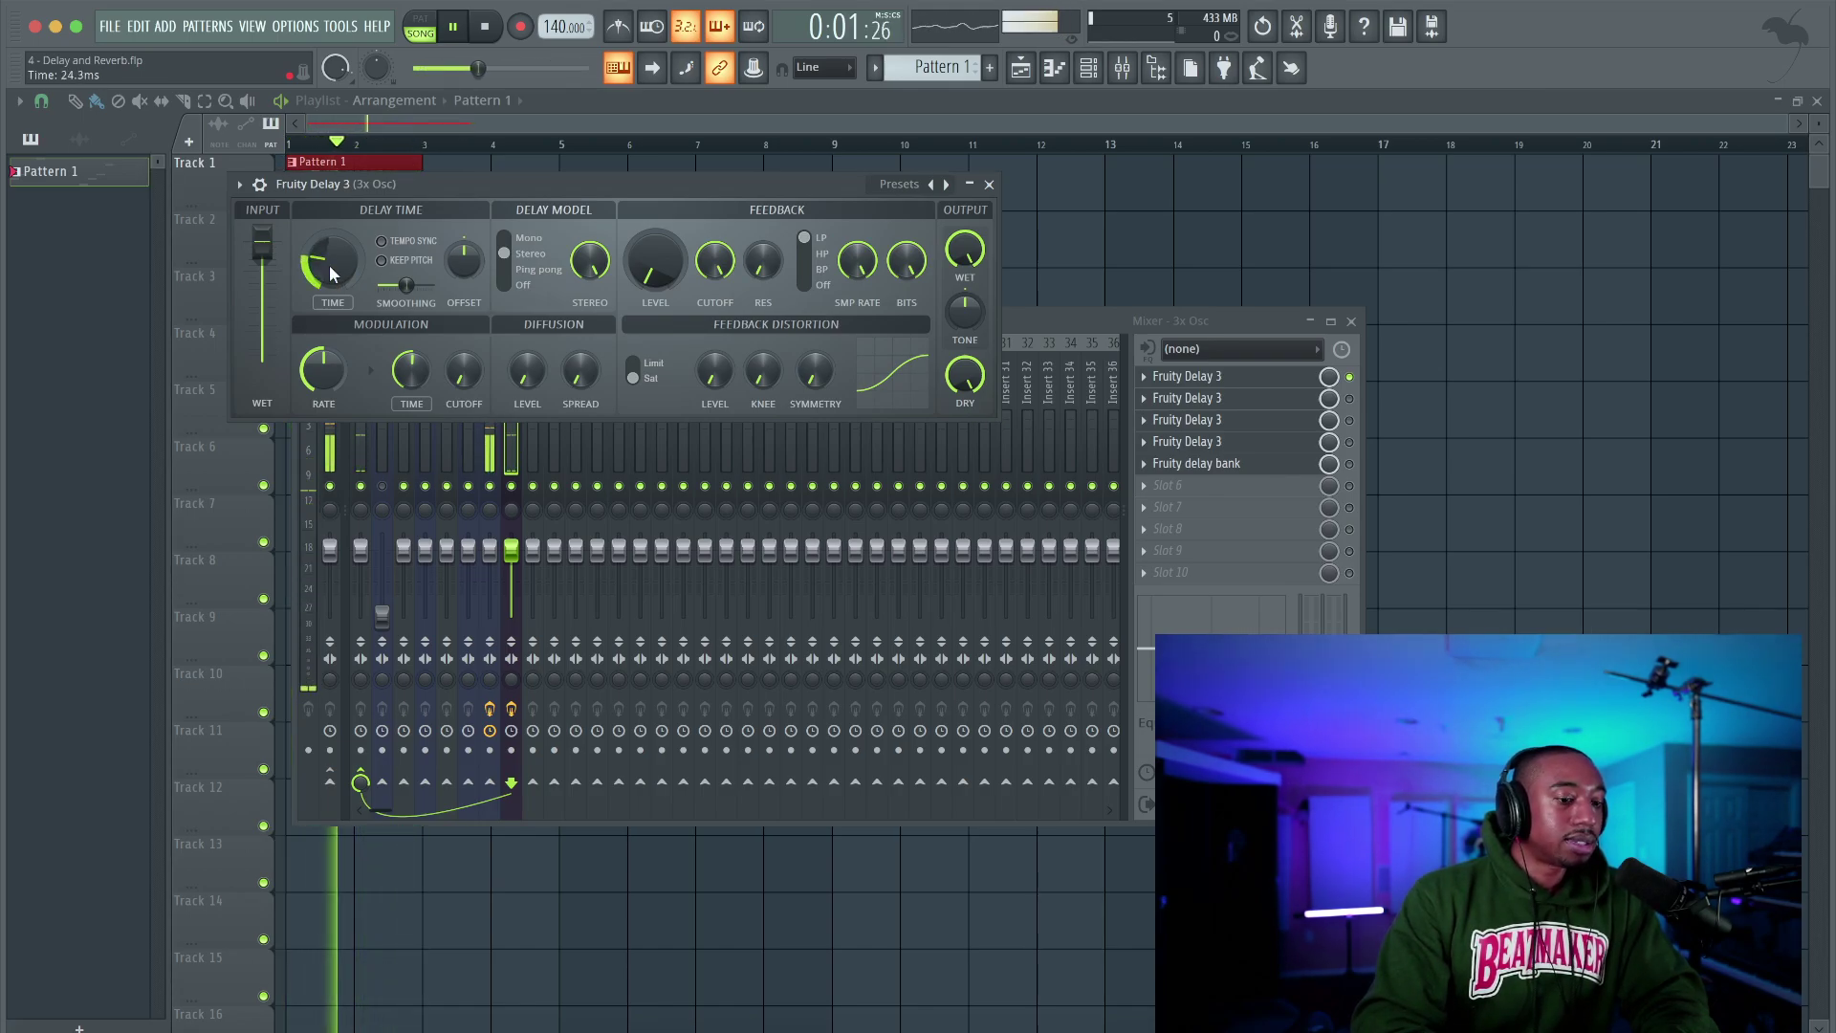
Audition the Ping pong delay model with the pan turned well to the right and the delay time set to 8.5 ms
{"action": "left_click", "coordinate": [508, 269]}
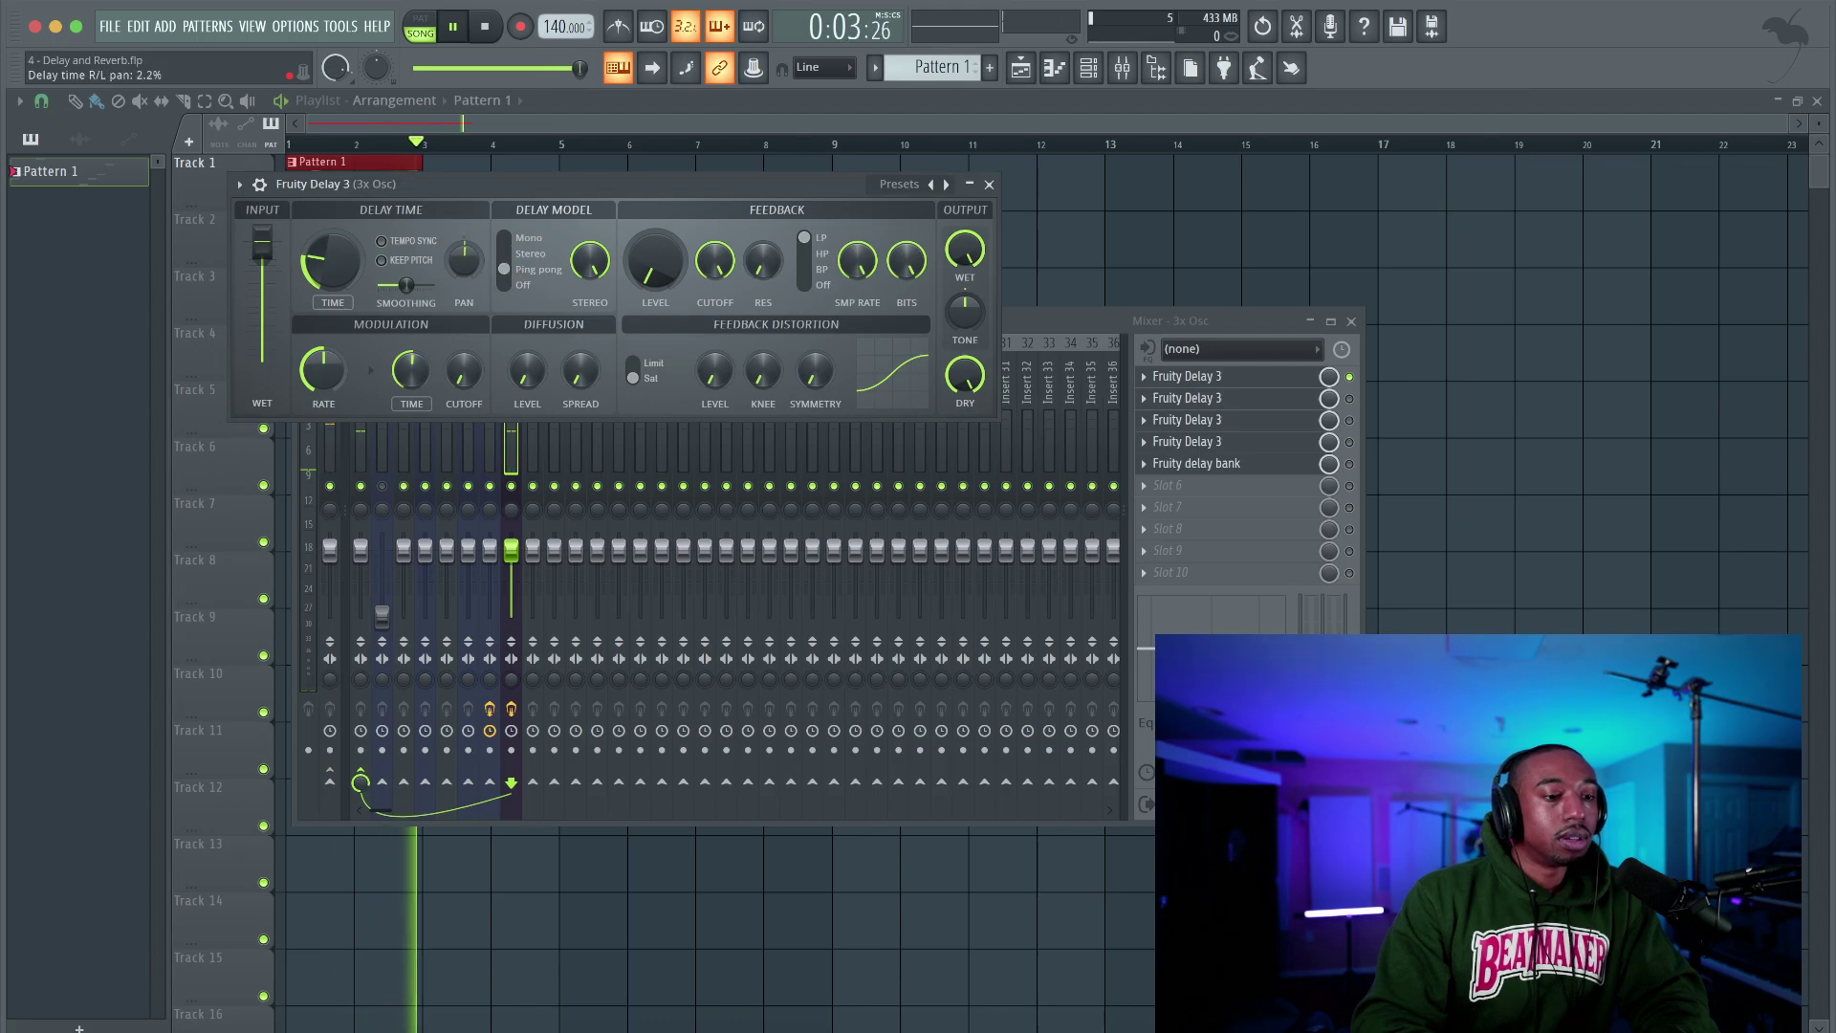
{"action": "scroll", "coordinate": [344, 270], "scroll_direction": "down", "scroll_amount": 3}
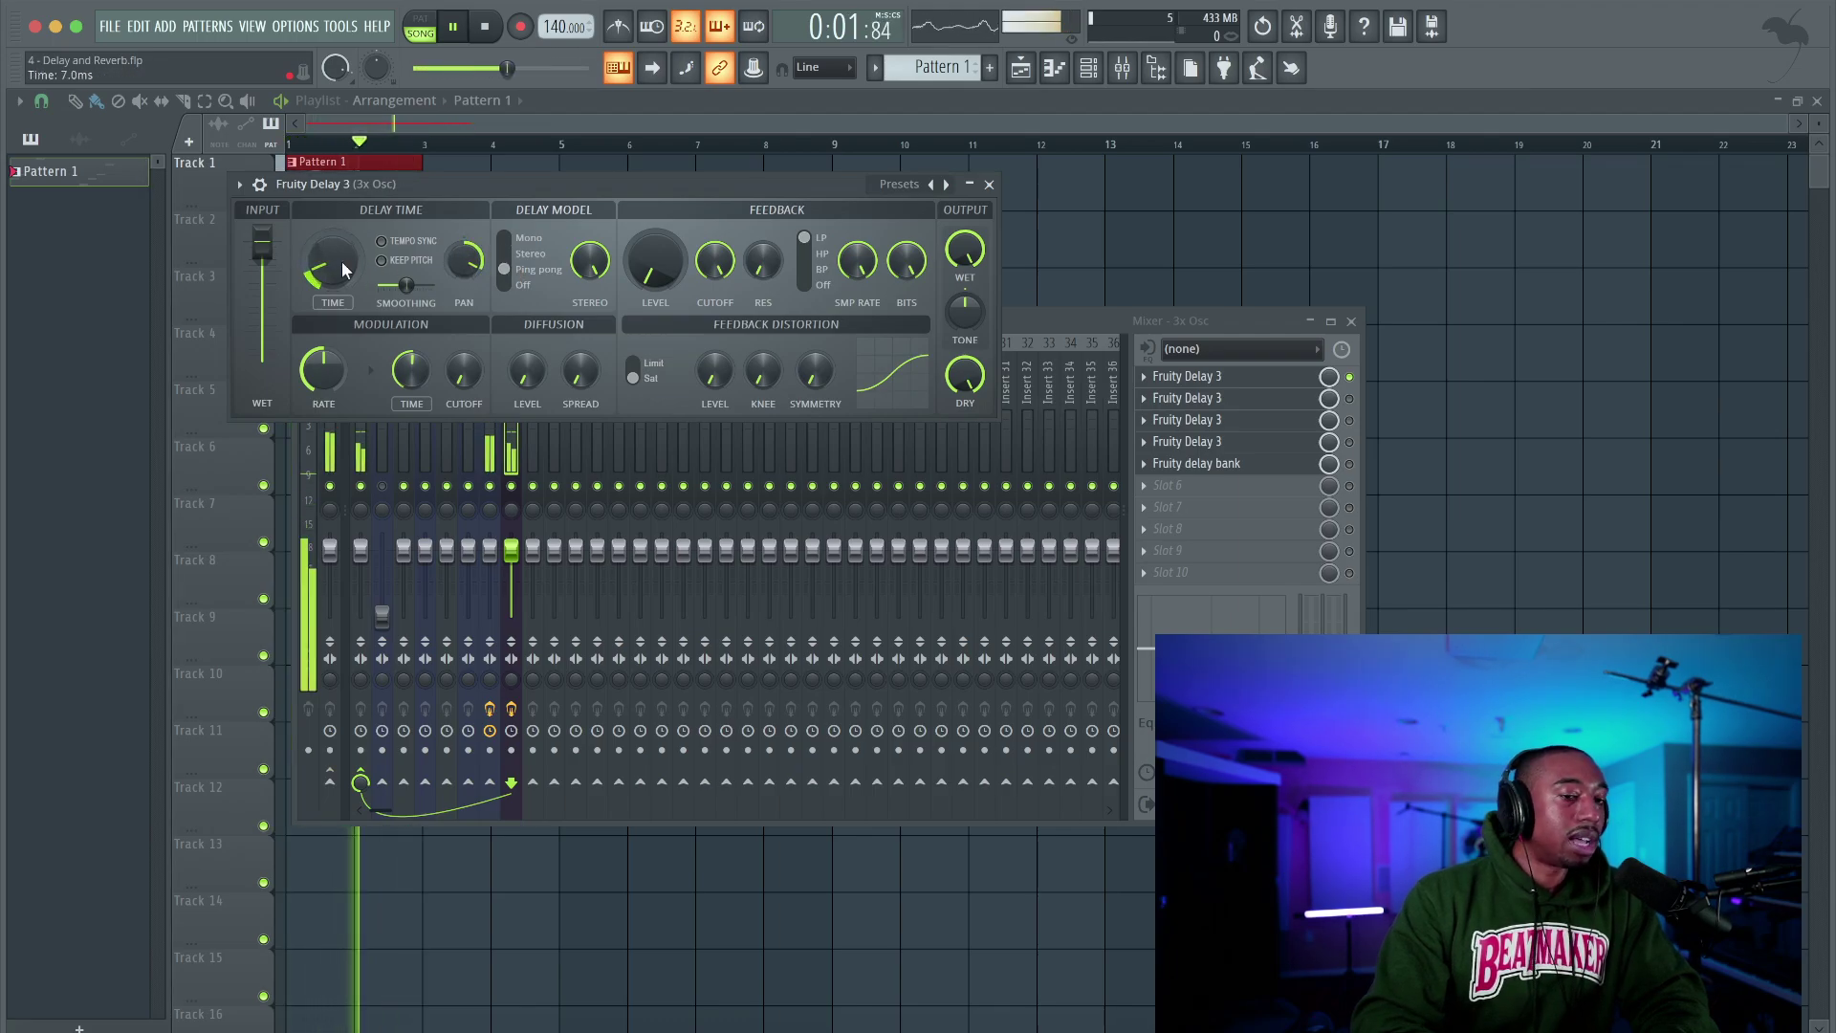
{"action": "left_click_drag", "start_coordinate": [344, 270], "coordinate": [344, 264]}
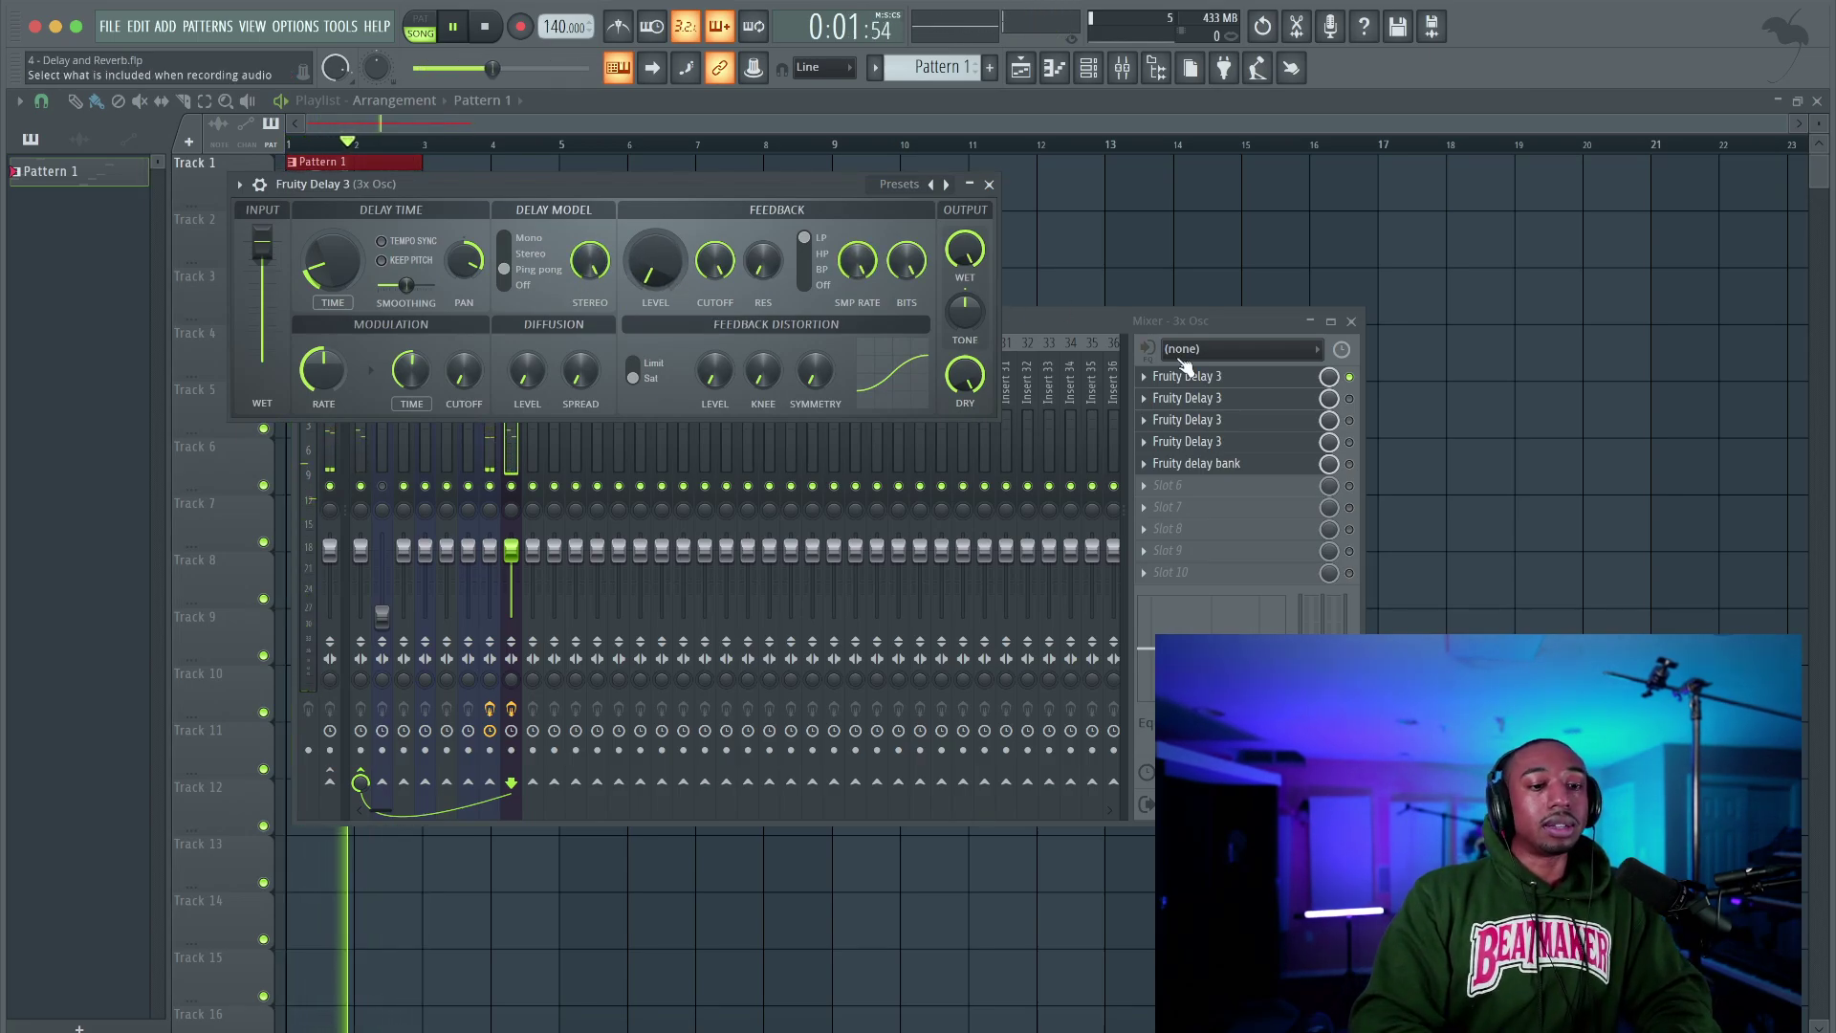
{"action": "key", "text": "space"}
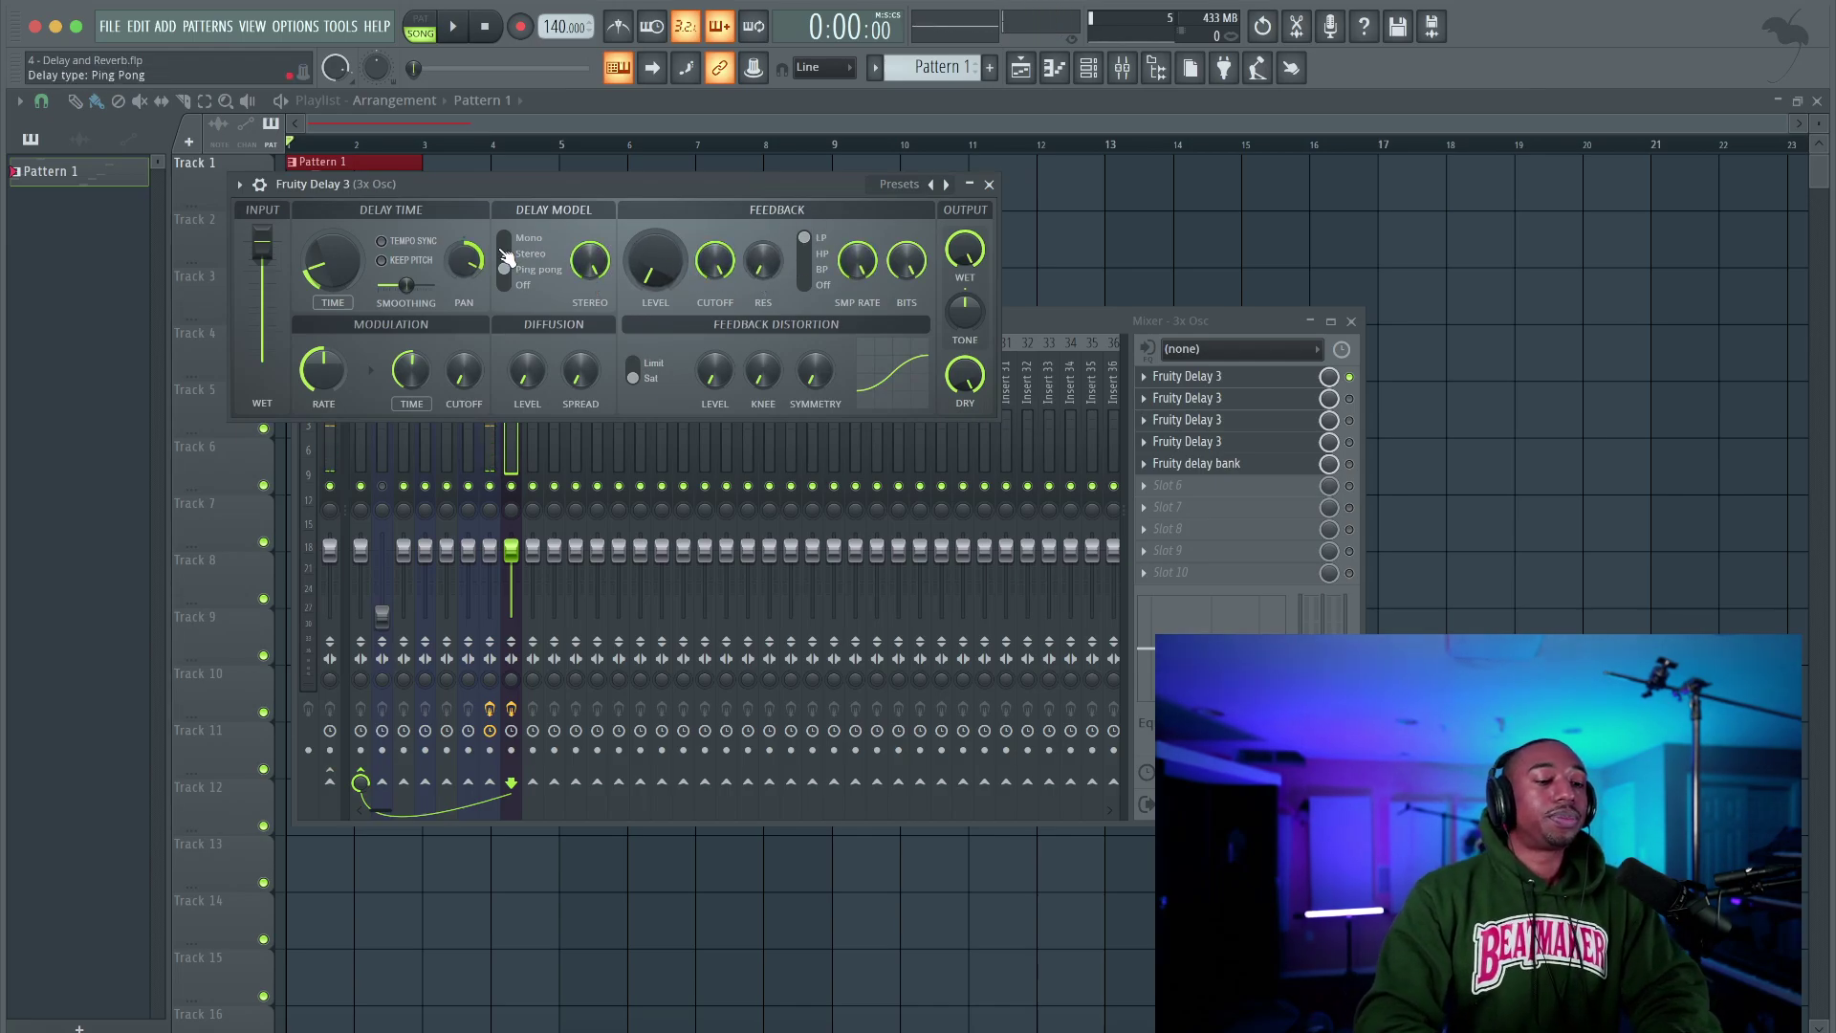
Return the delay model to Stereo and reset the offset and delay time to their default values
{"action": "right_click", "coordinate": [480, 264]}
{"action": "left_click", "coordinate": [476, 252]}
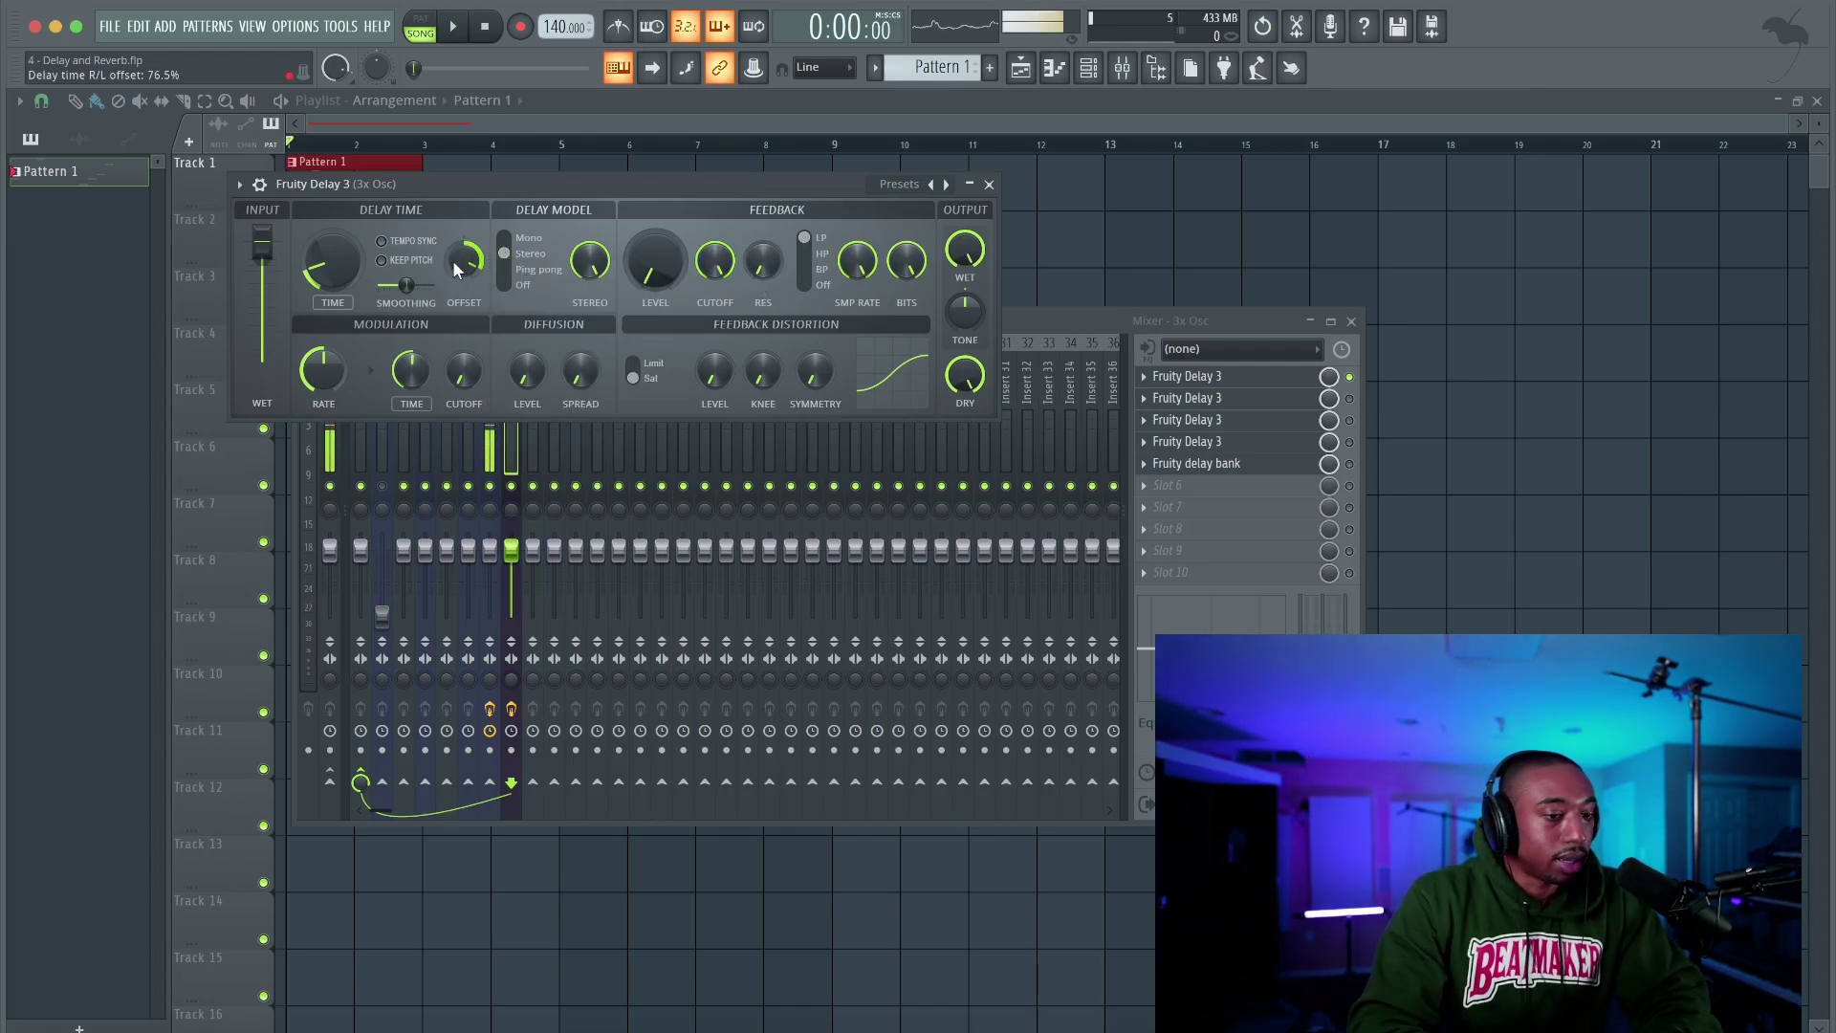
{"action": "right_click", "coordinate": [465, 271]}
{"action": "left_click", "coordinate": [487, 286]}
{"action": "right_click", "coordinate": [341, 258]}
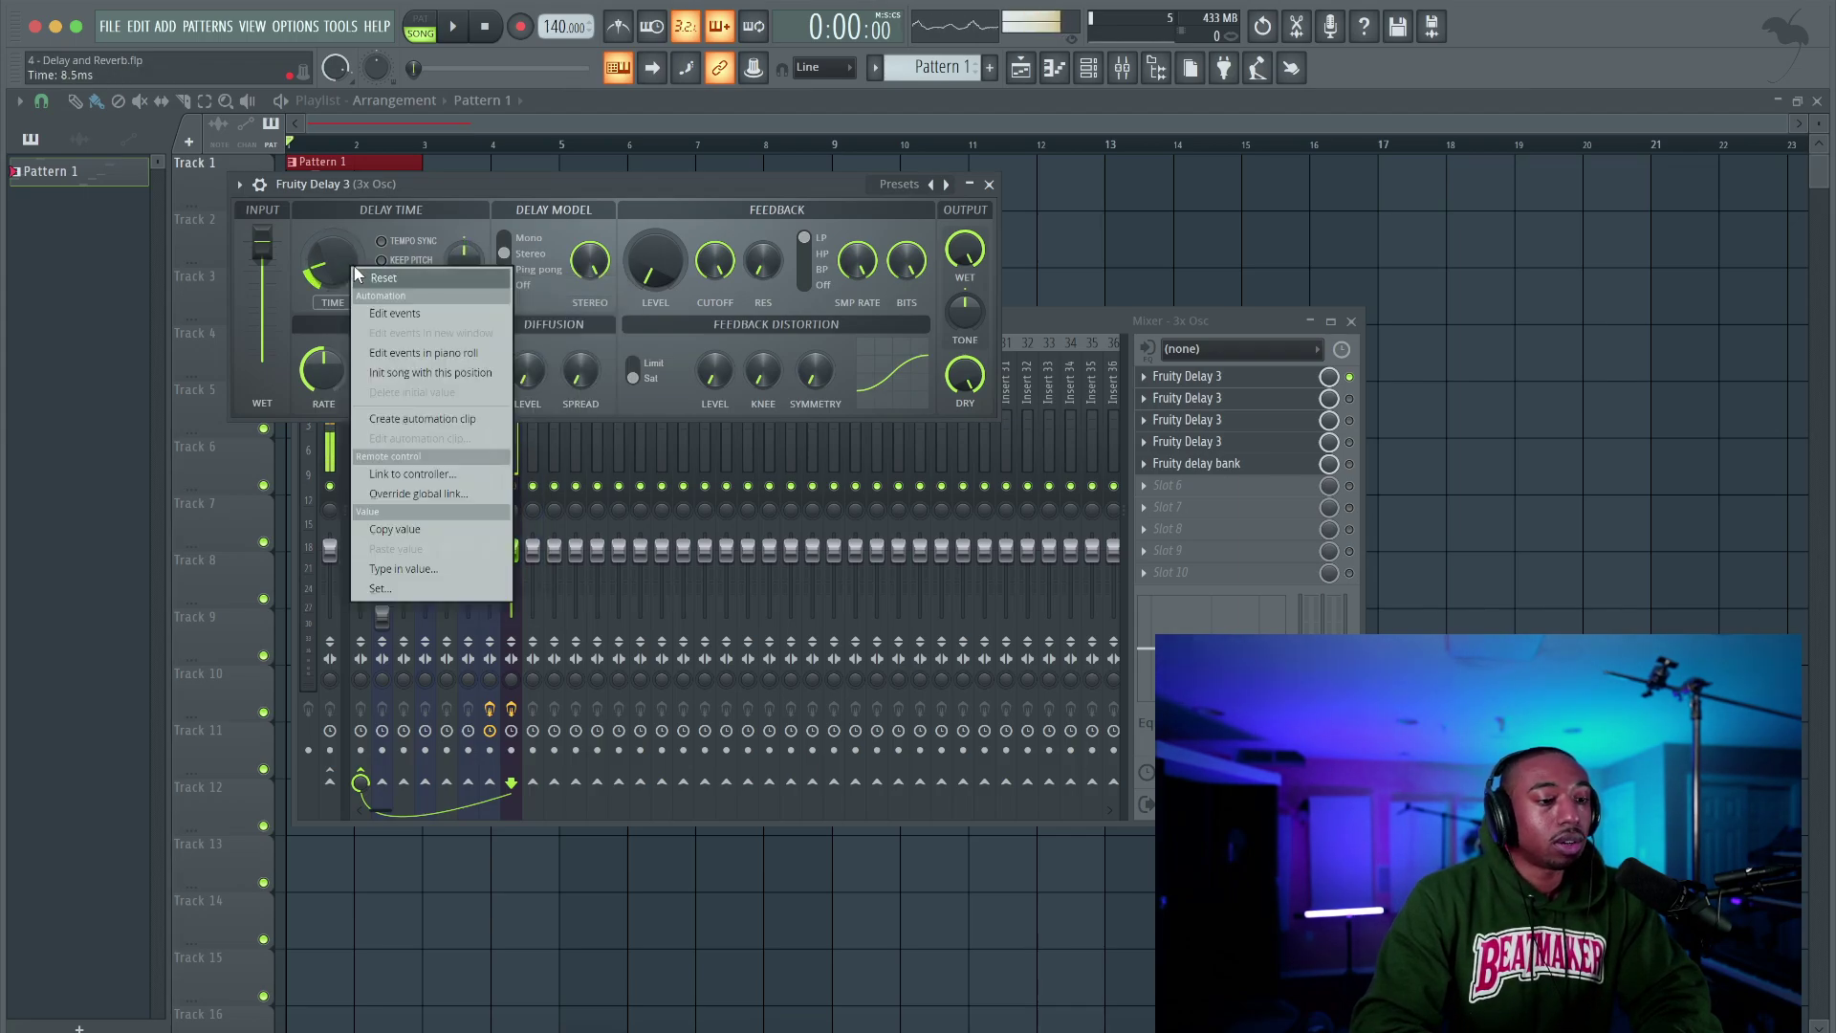
{"action": "left_click", "coordinate": [356, 276]}
Switch to Preview to view the room diagram image001.png, and return to FL Studio, shifting the Fruity Delay 3 window slightly right
{"action": "key", "text": "super+Tab"}
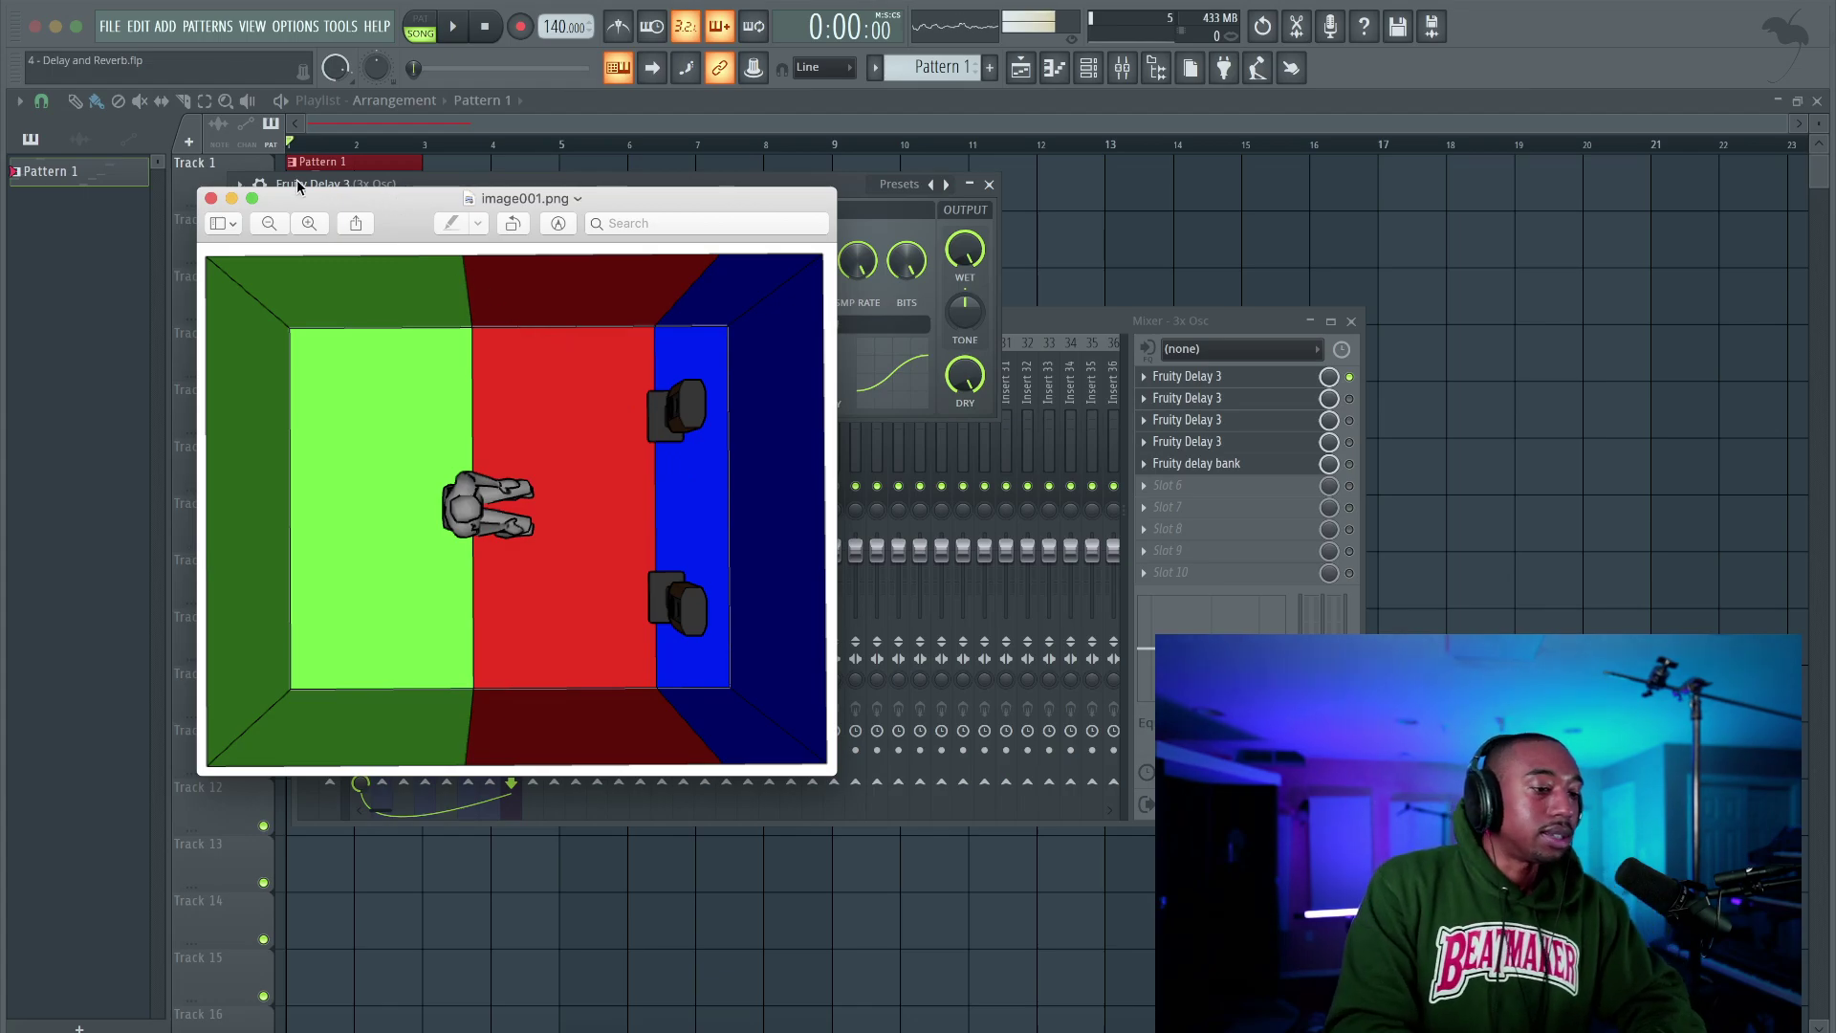
{"action": "left_click", "coordinate": [858, 184]}
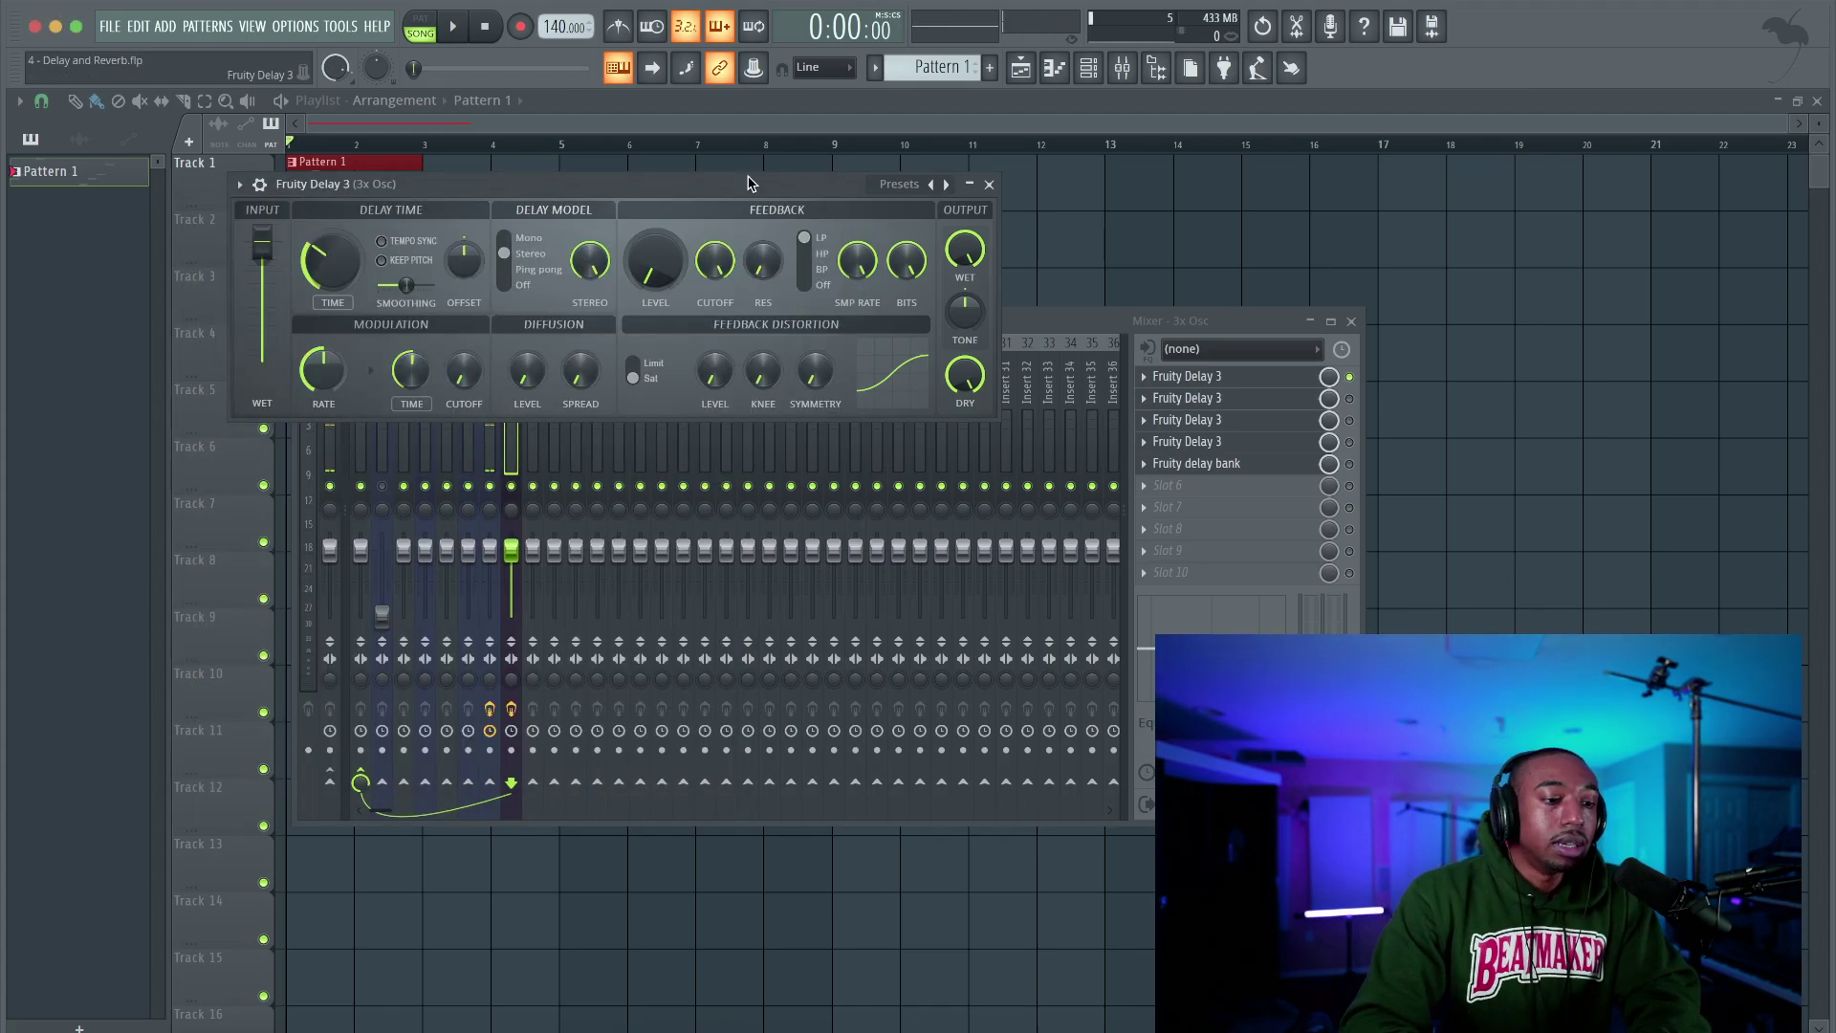
{"action": "left_click_drag", "start_coordinate": [749, 182], "coordinate": [774, 183]}
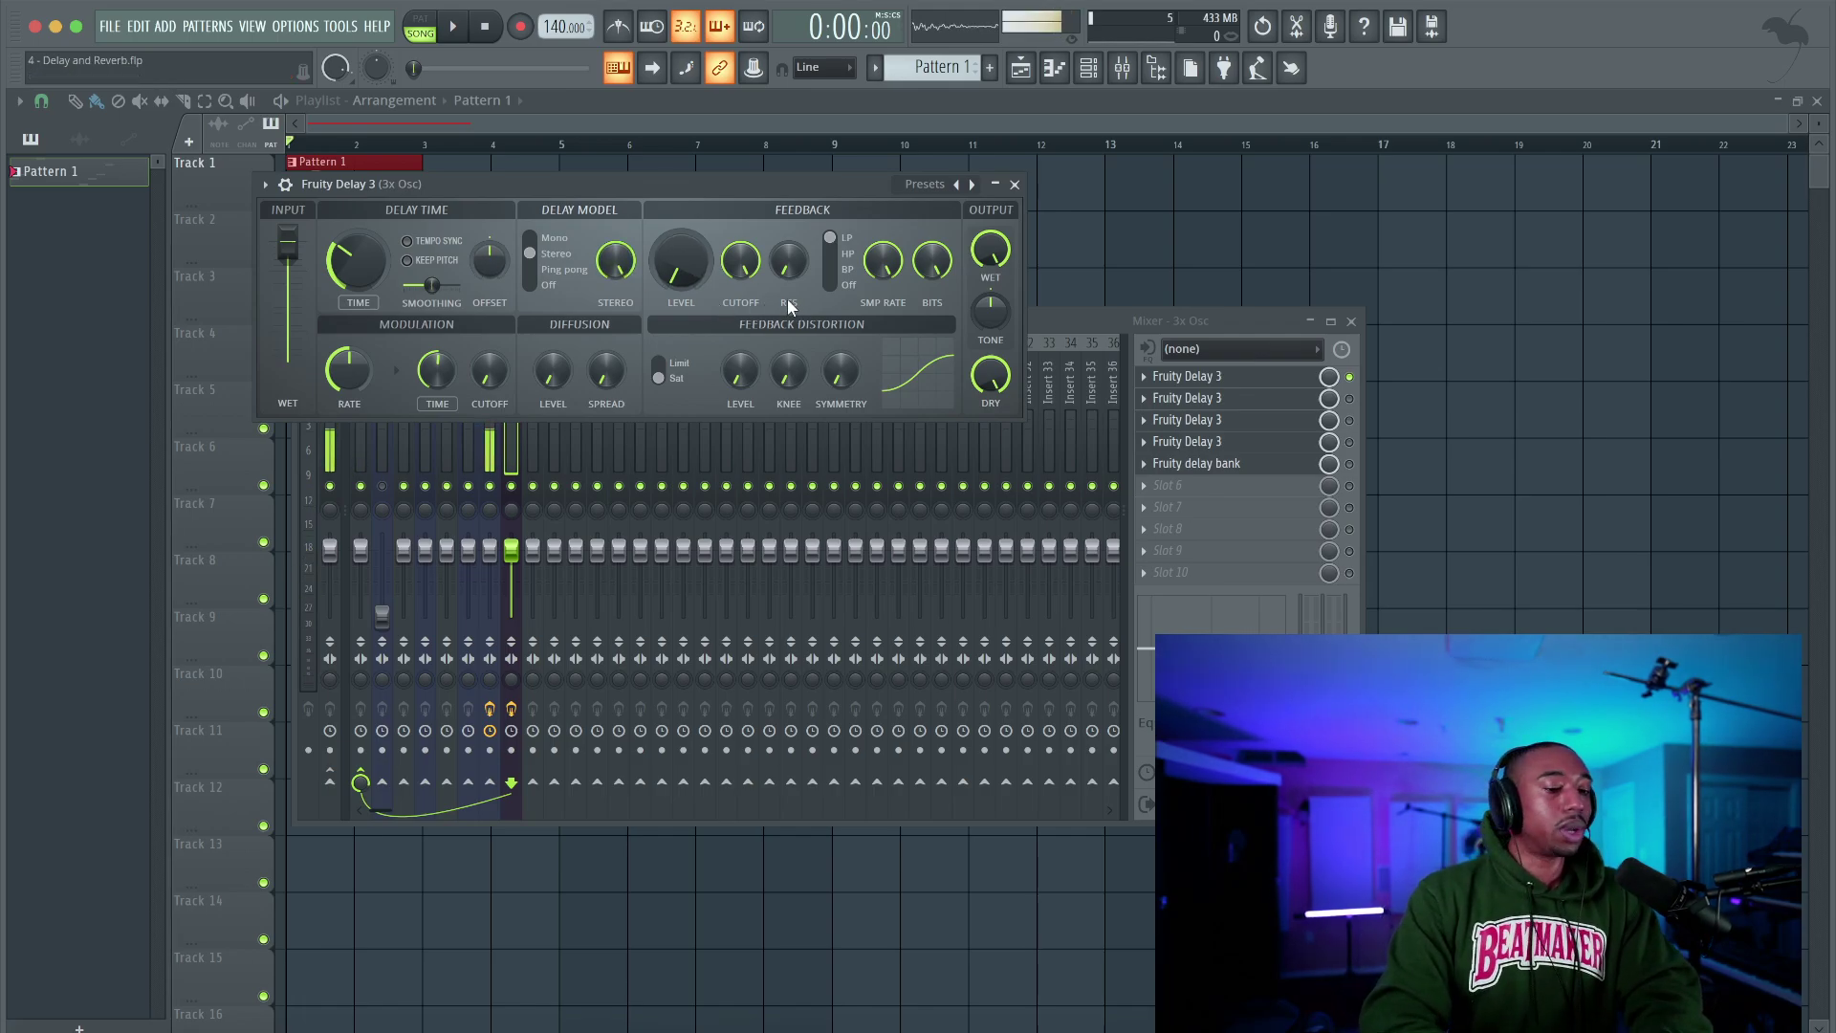
Lower the feedback cutoff through 4571.9 Hz to 2543.2 Hz, auditioning the pattern along the way
{"action": "key", "text": "space"}
{"action": "key", "text": "space"}
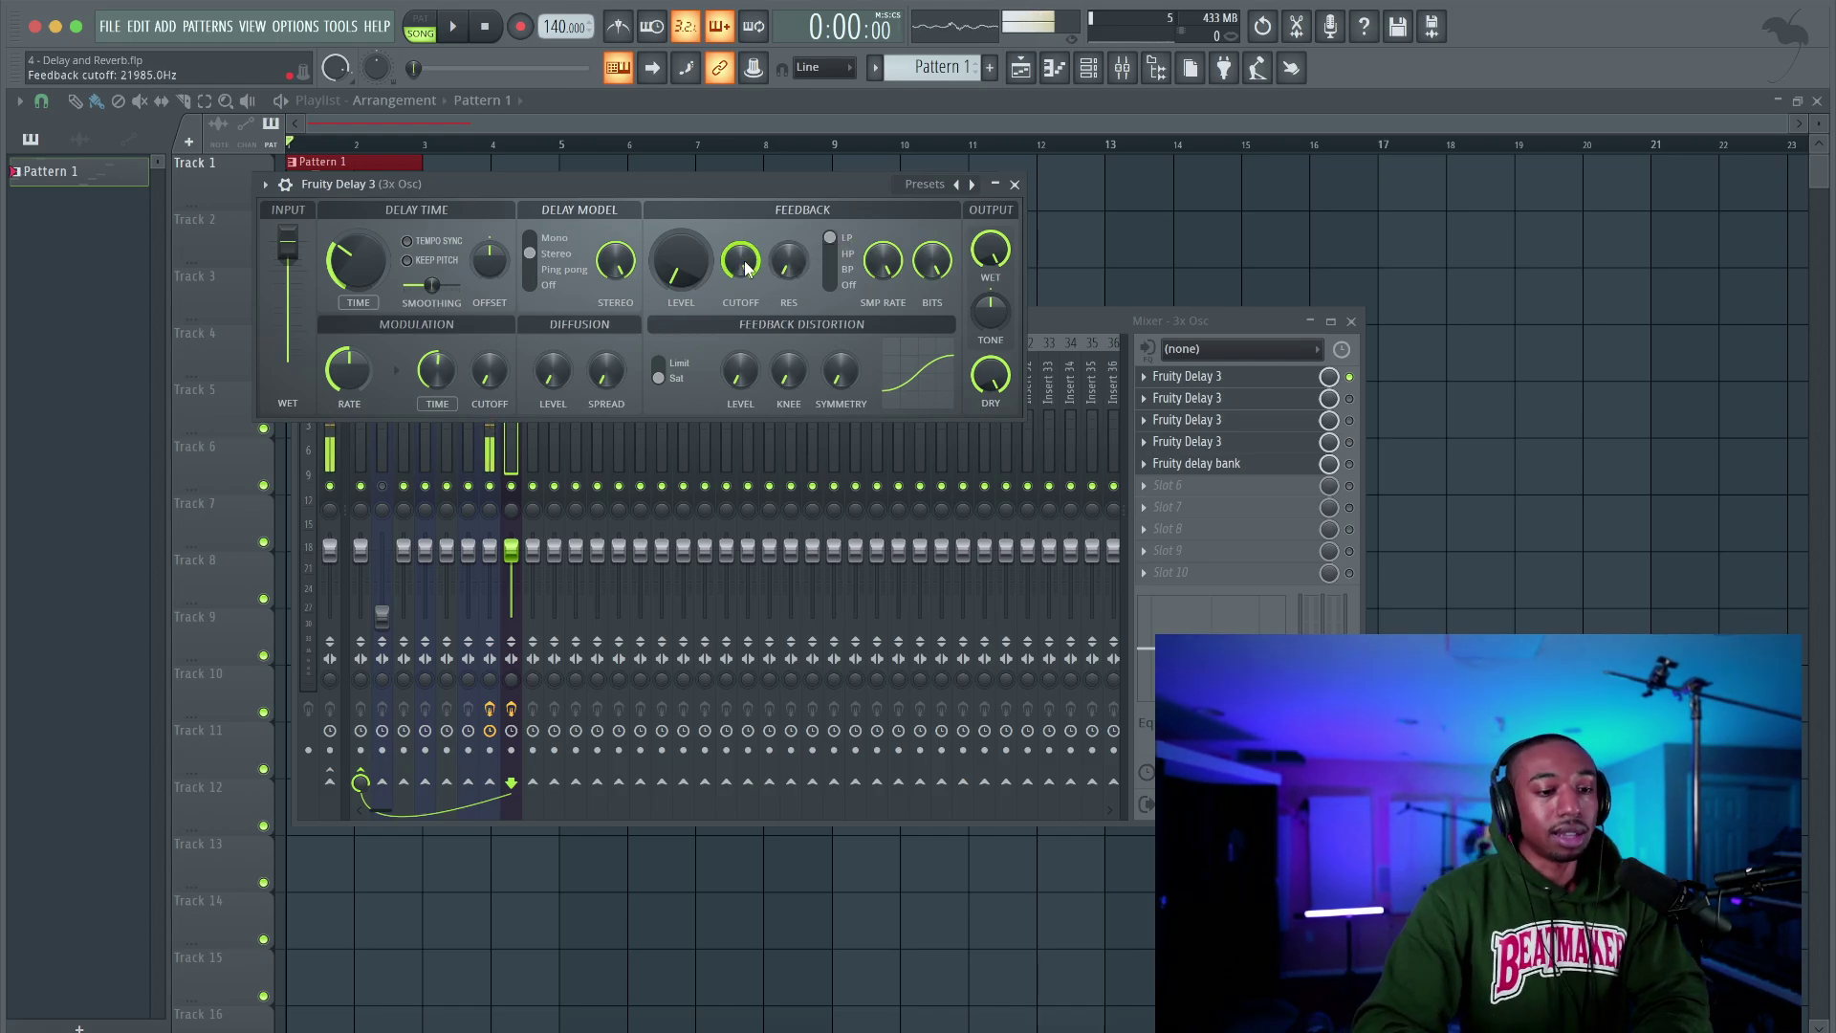
{"action": "key", "text": "space"}
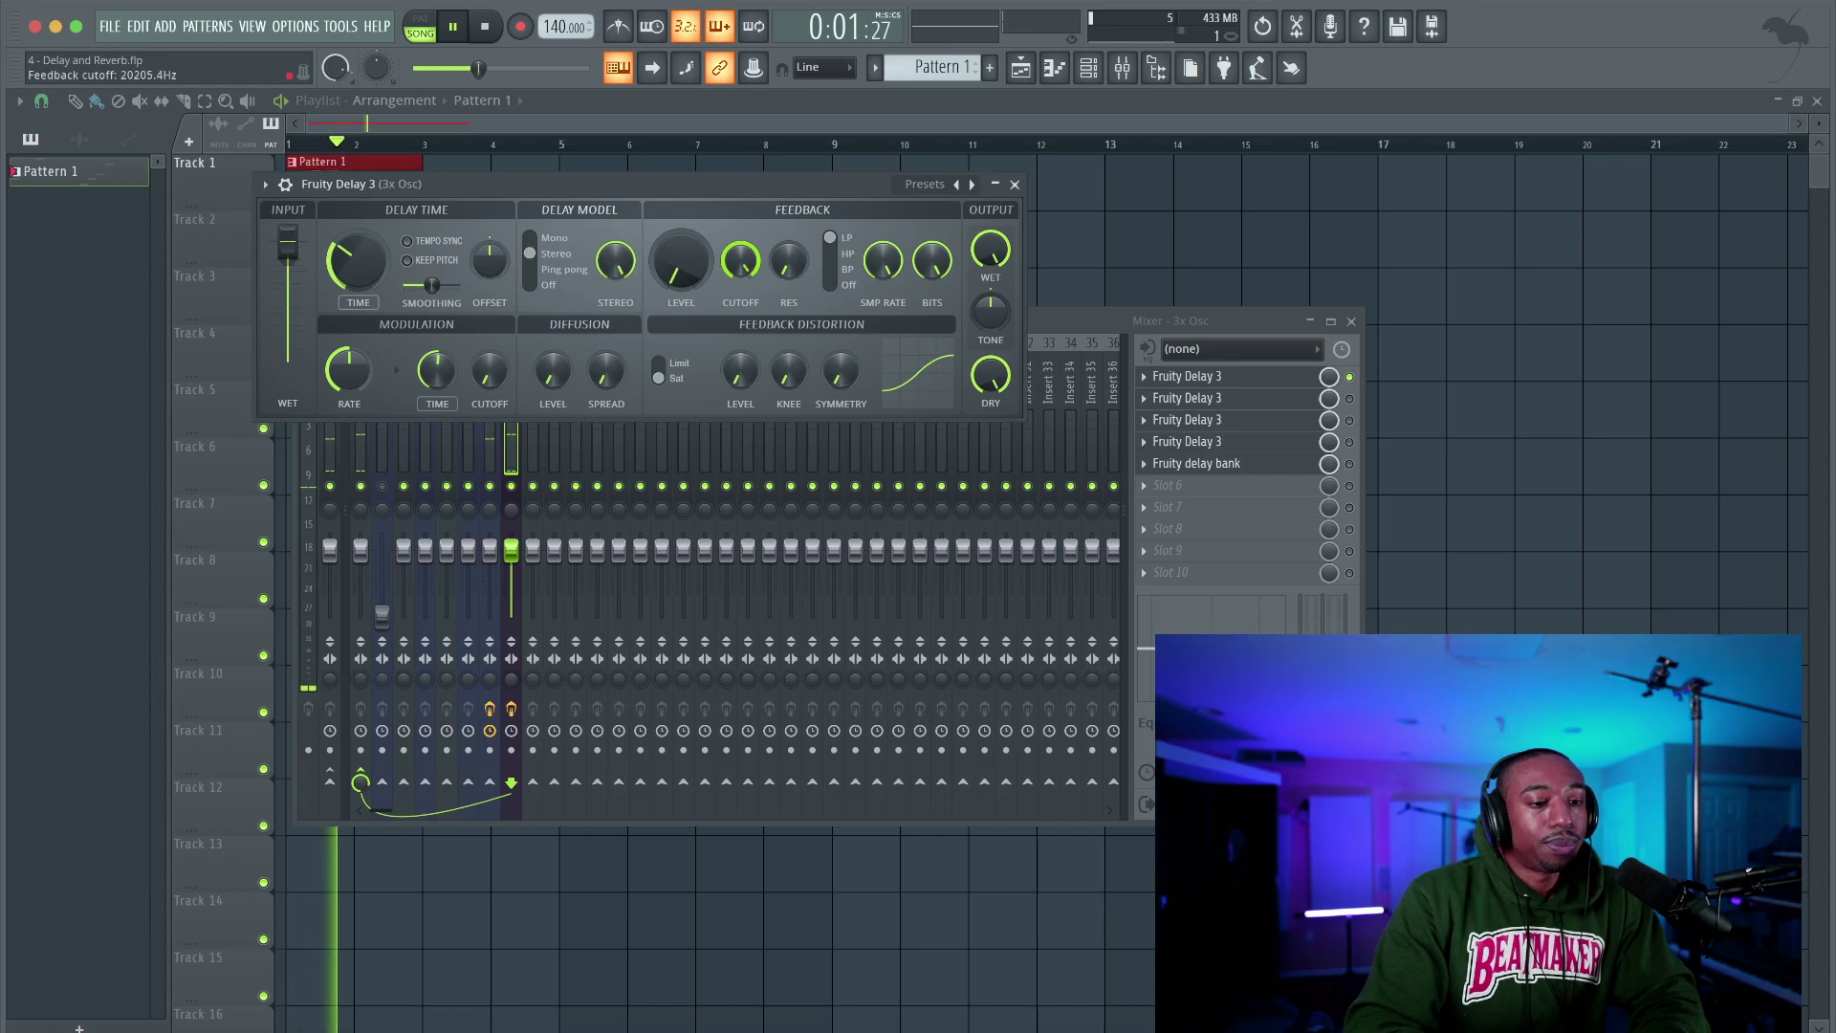
{"action": "left_click_drag", "start_coordinate": [746, 269], "coordinate": [746, 335]}
{"action": "key", "text": "space"}
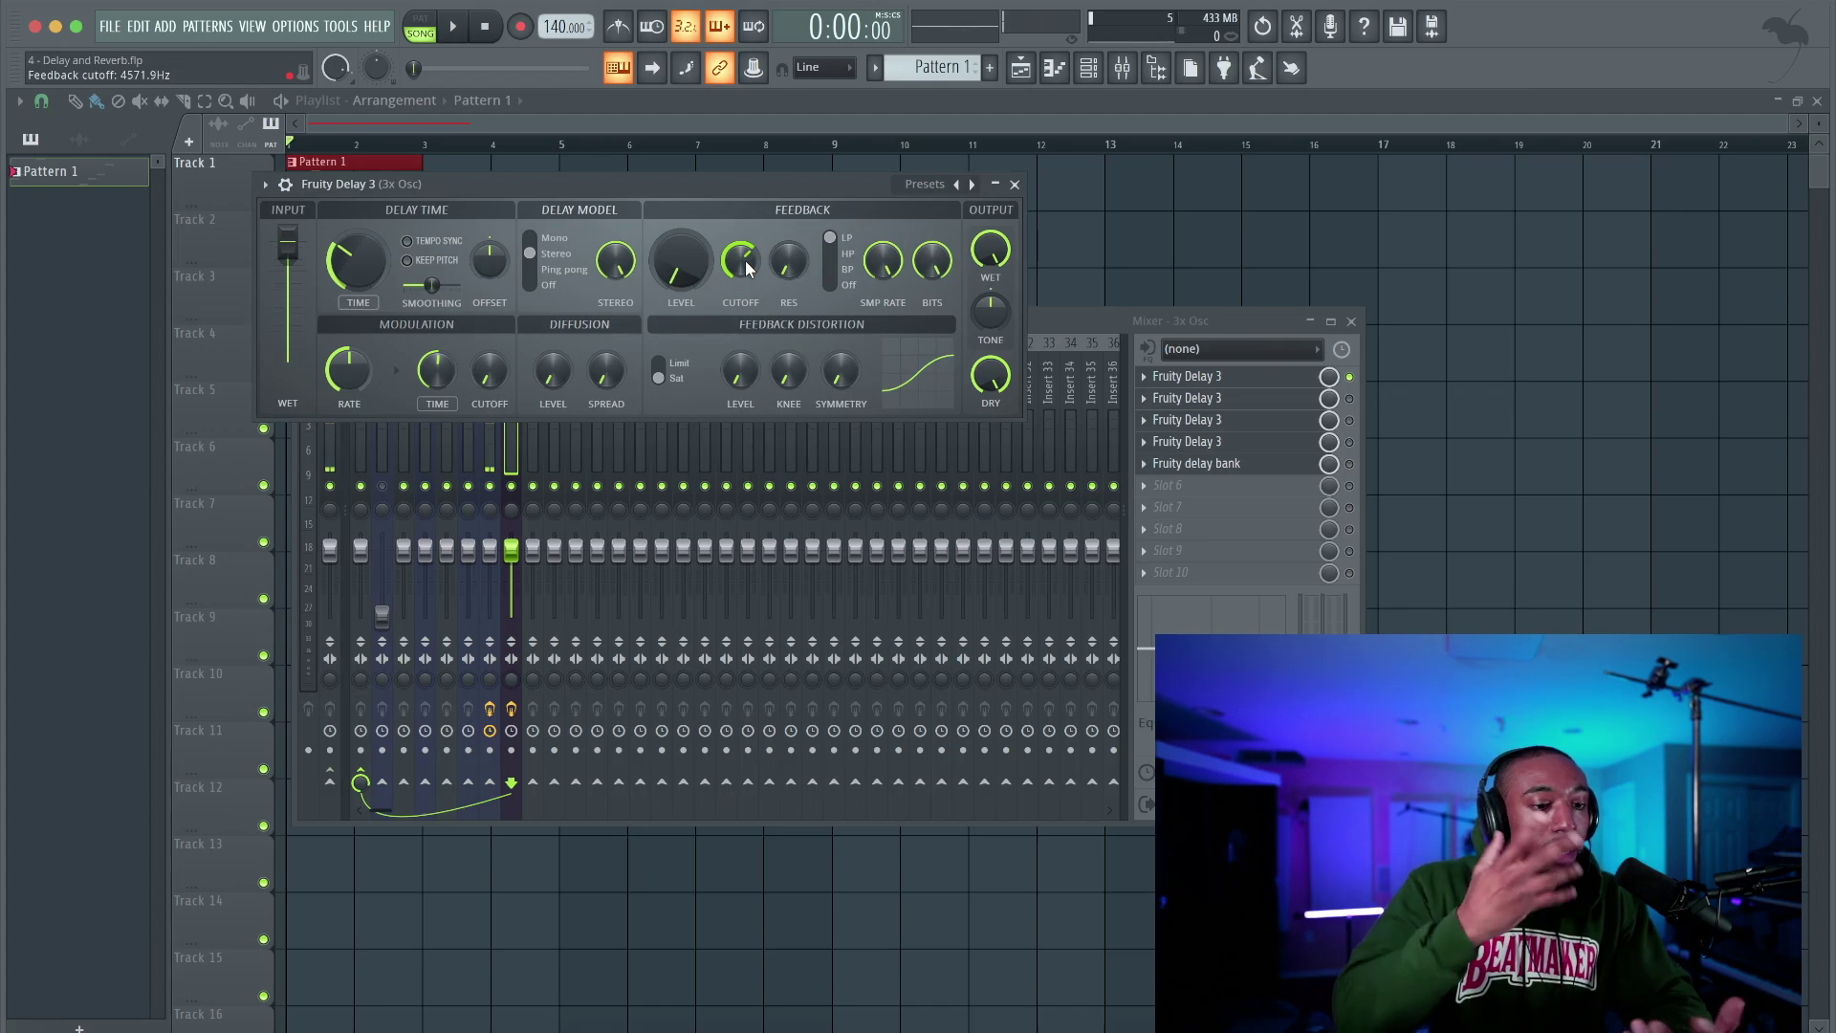
{"action": "key", "text": "space"}
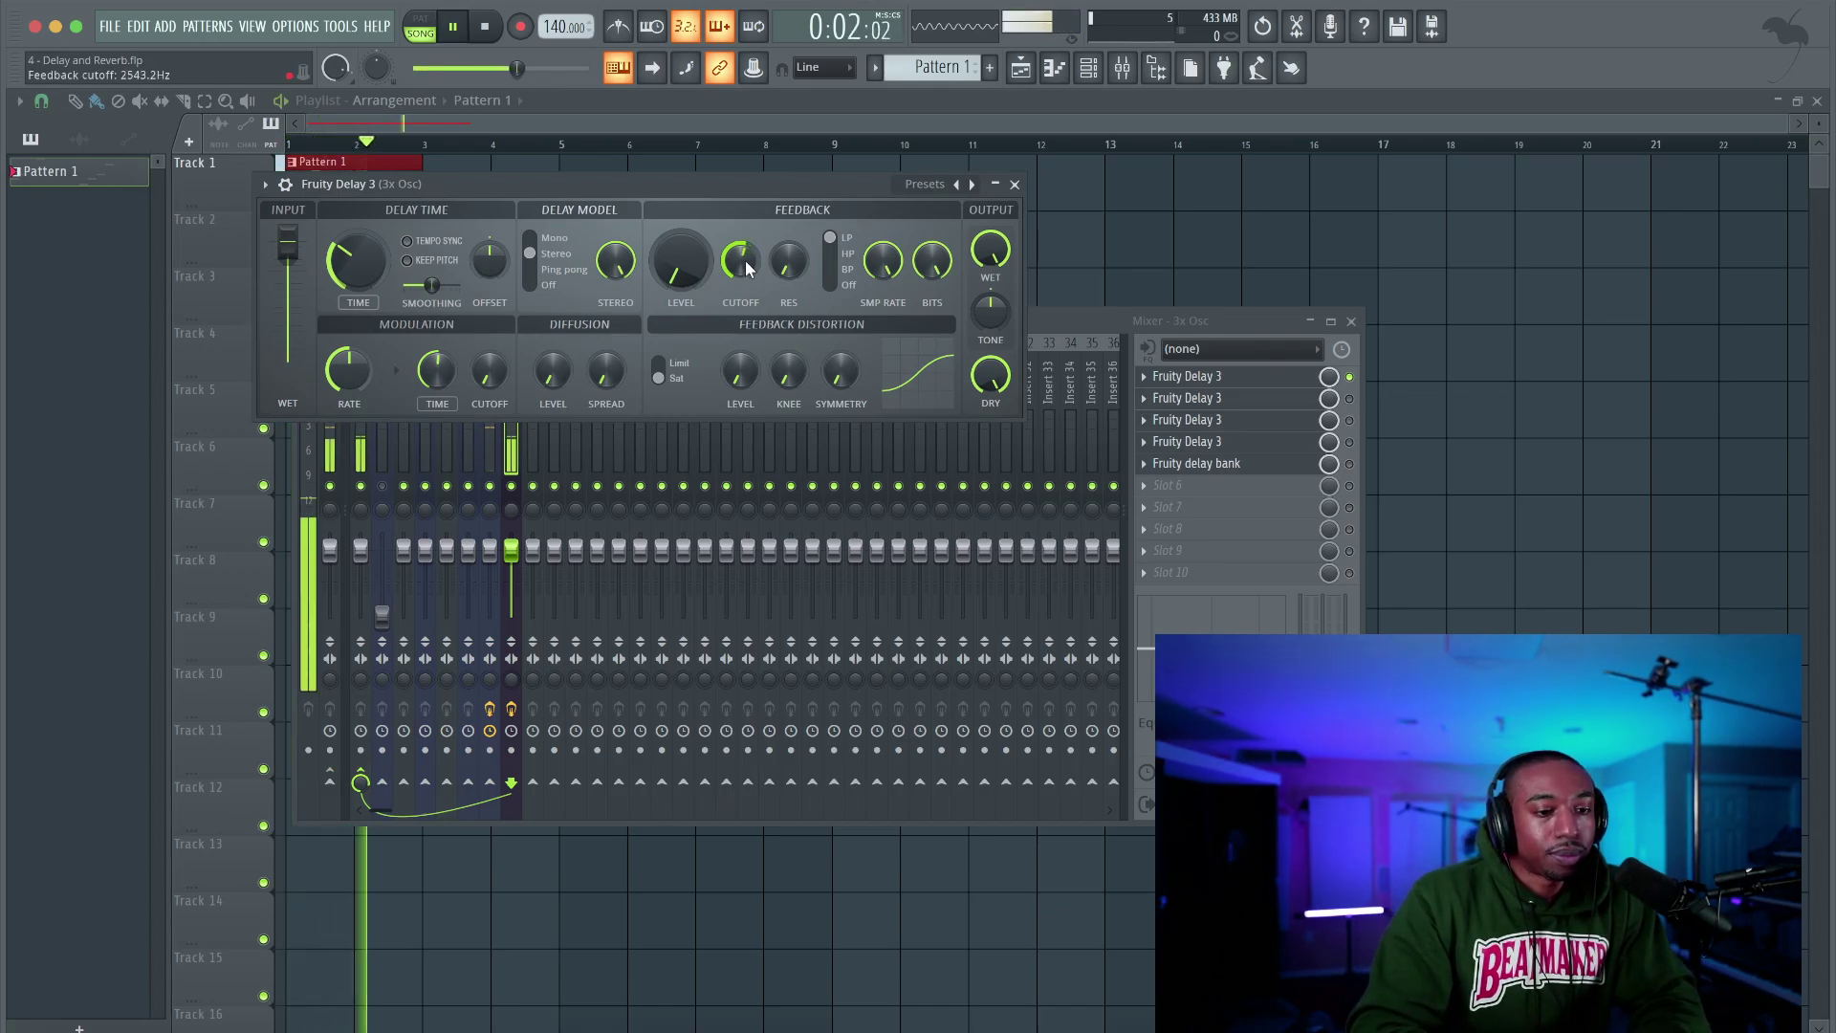
{"action": "key", "text": "space"}
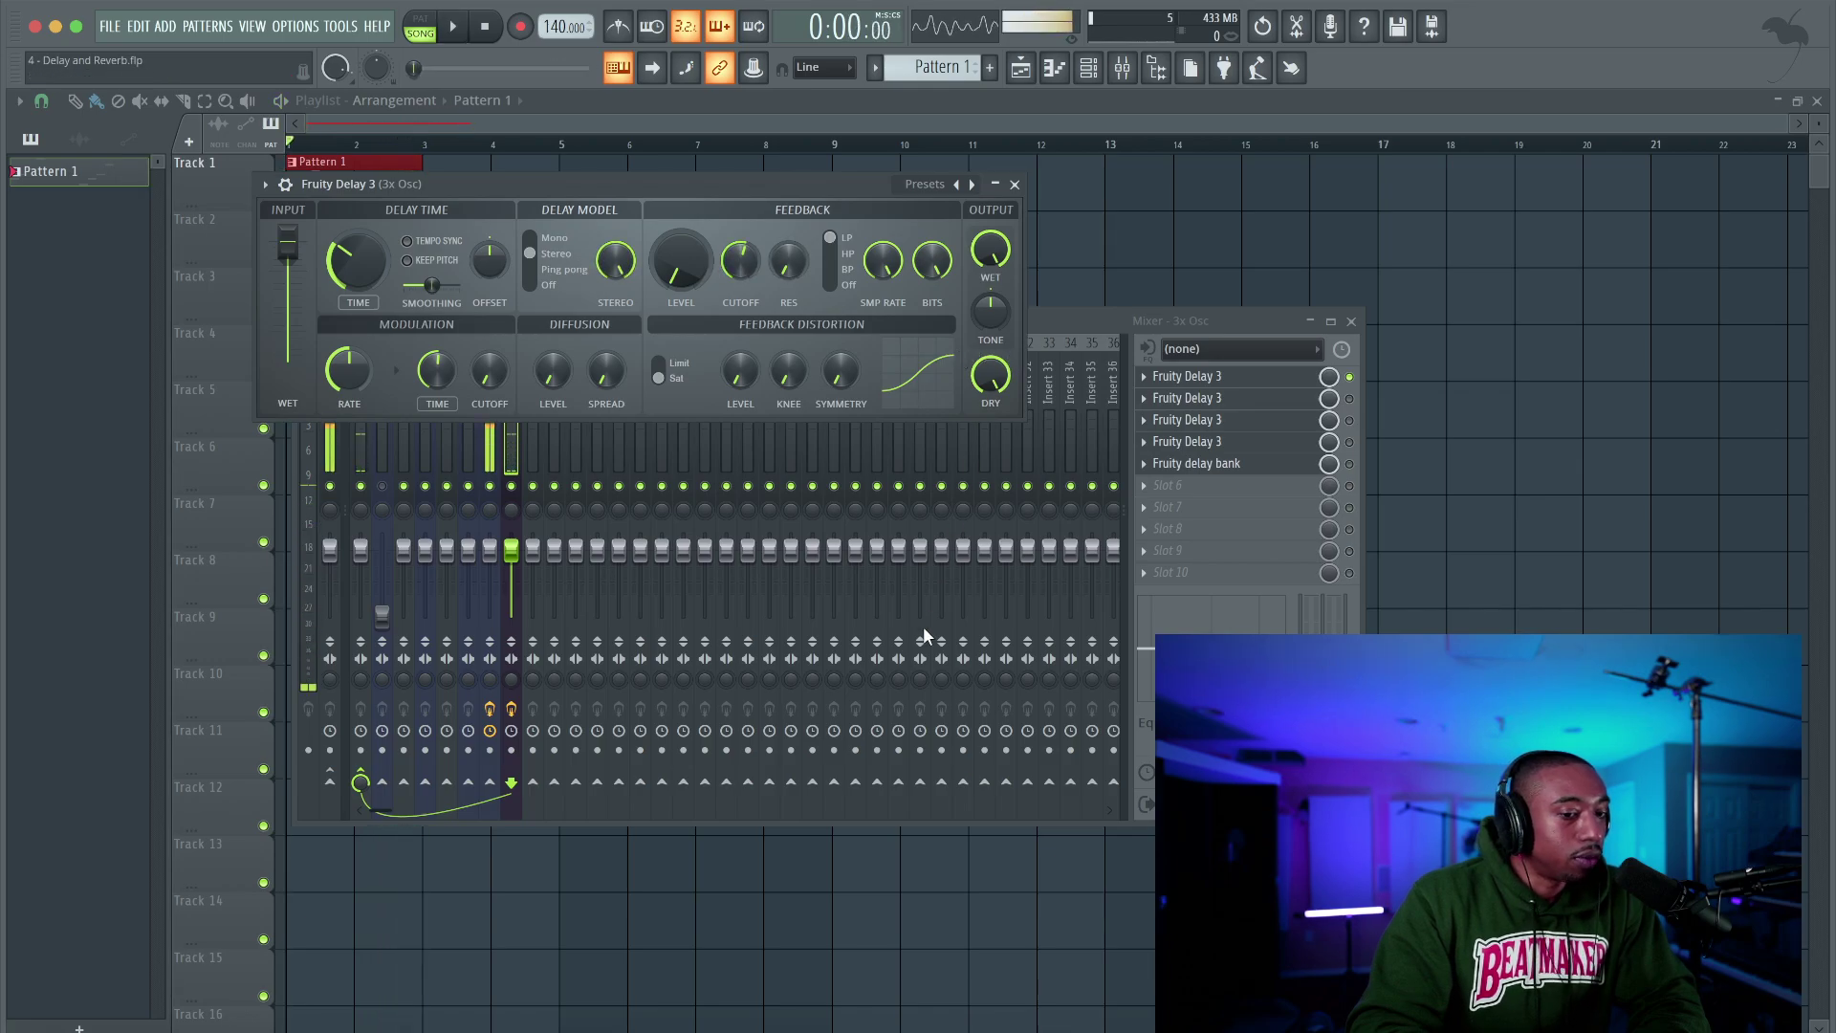
Turn the dry output down to 0% and lower the feedback cutoff further while auditioning only the wet signal
{"action": "left_click_drag", "start_coordinate": [1002, 388], "coordinate": [1006, 383]}
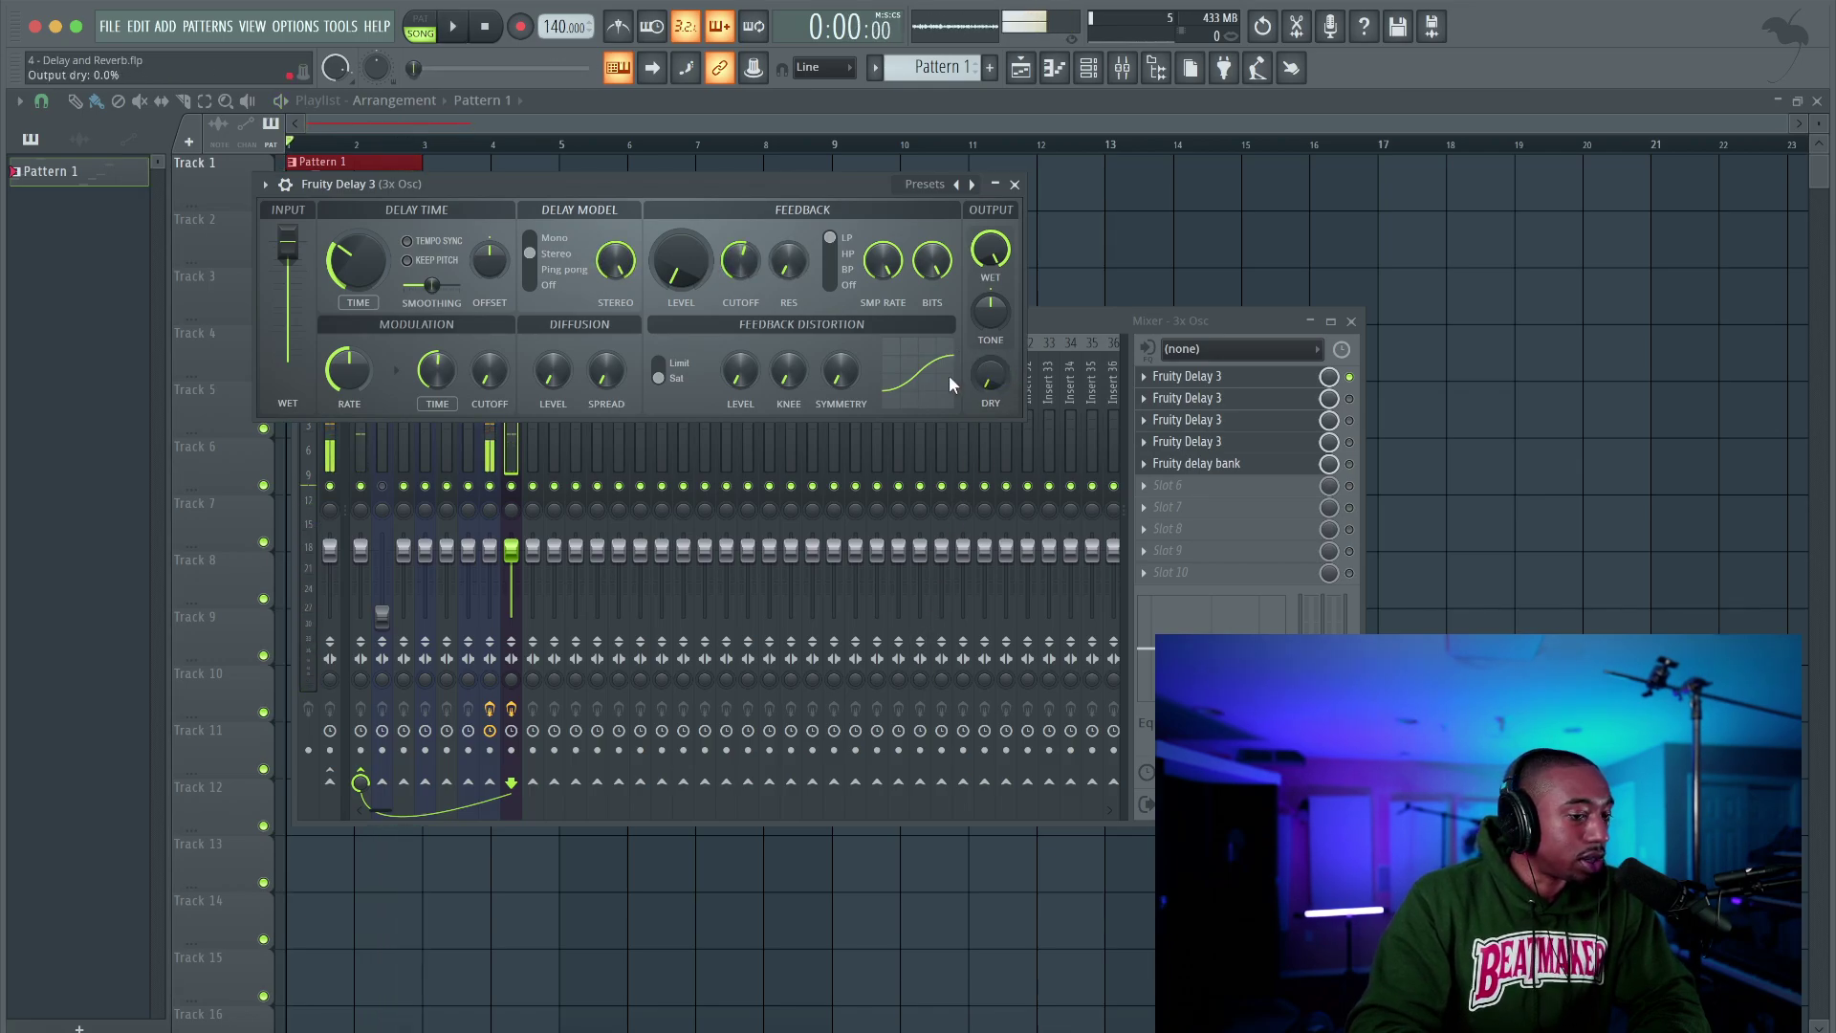
{"action": "key", "text": "space"}
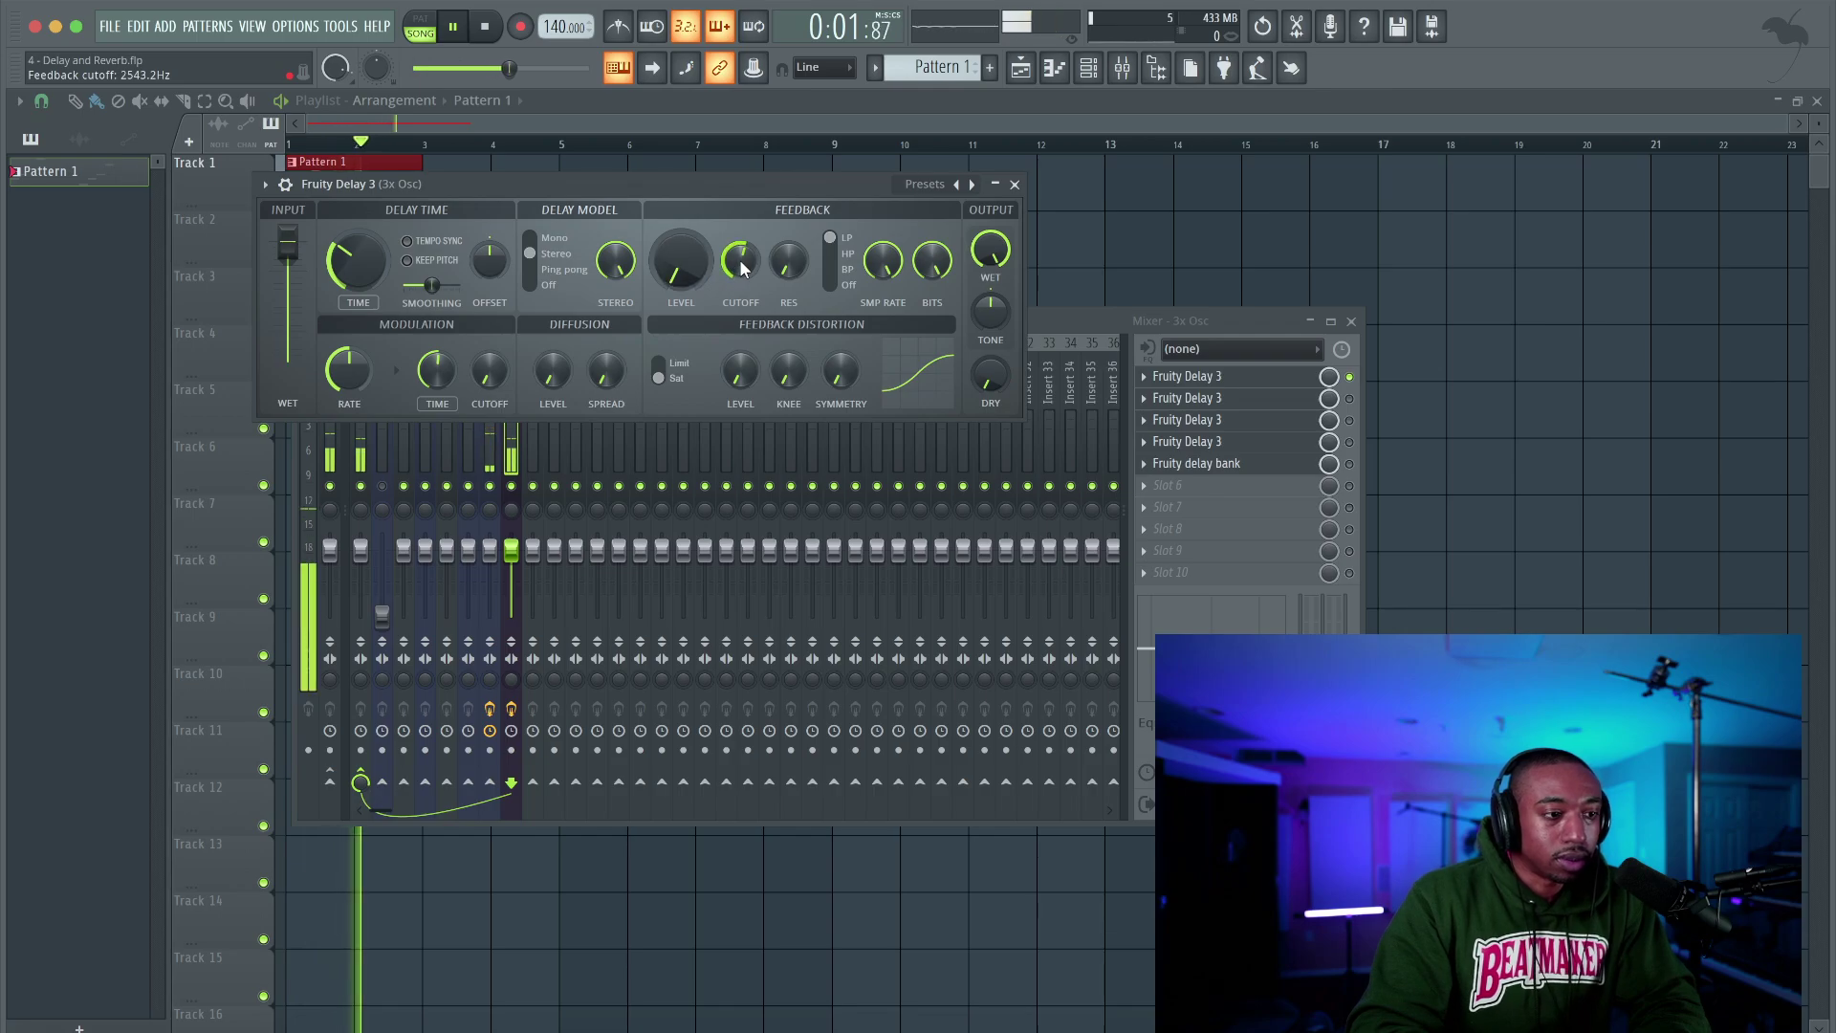
{"action": "left_click_drag", "start_coordinate": [742, 262], "coordinate": [742, 289]}
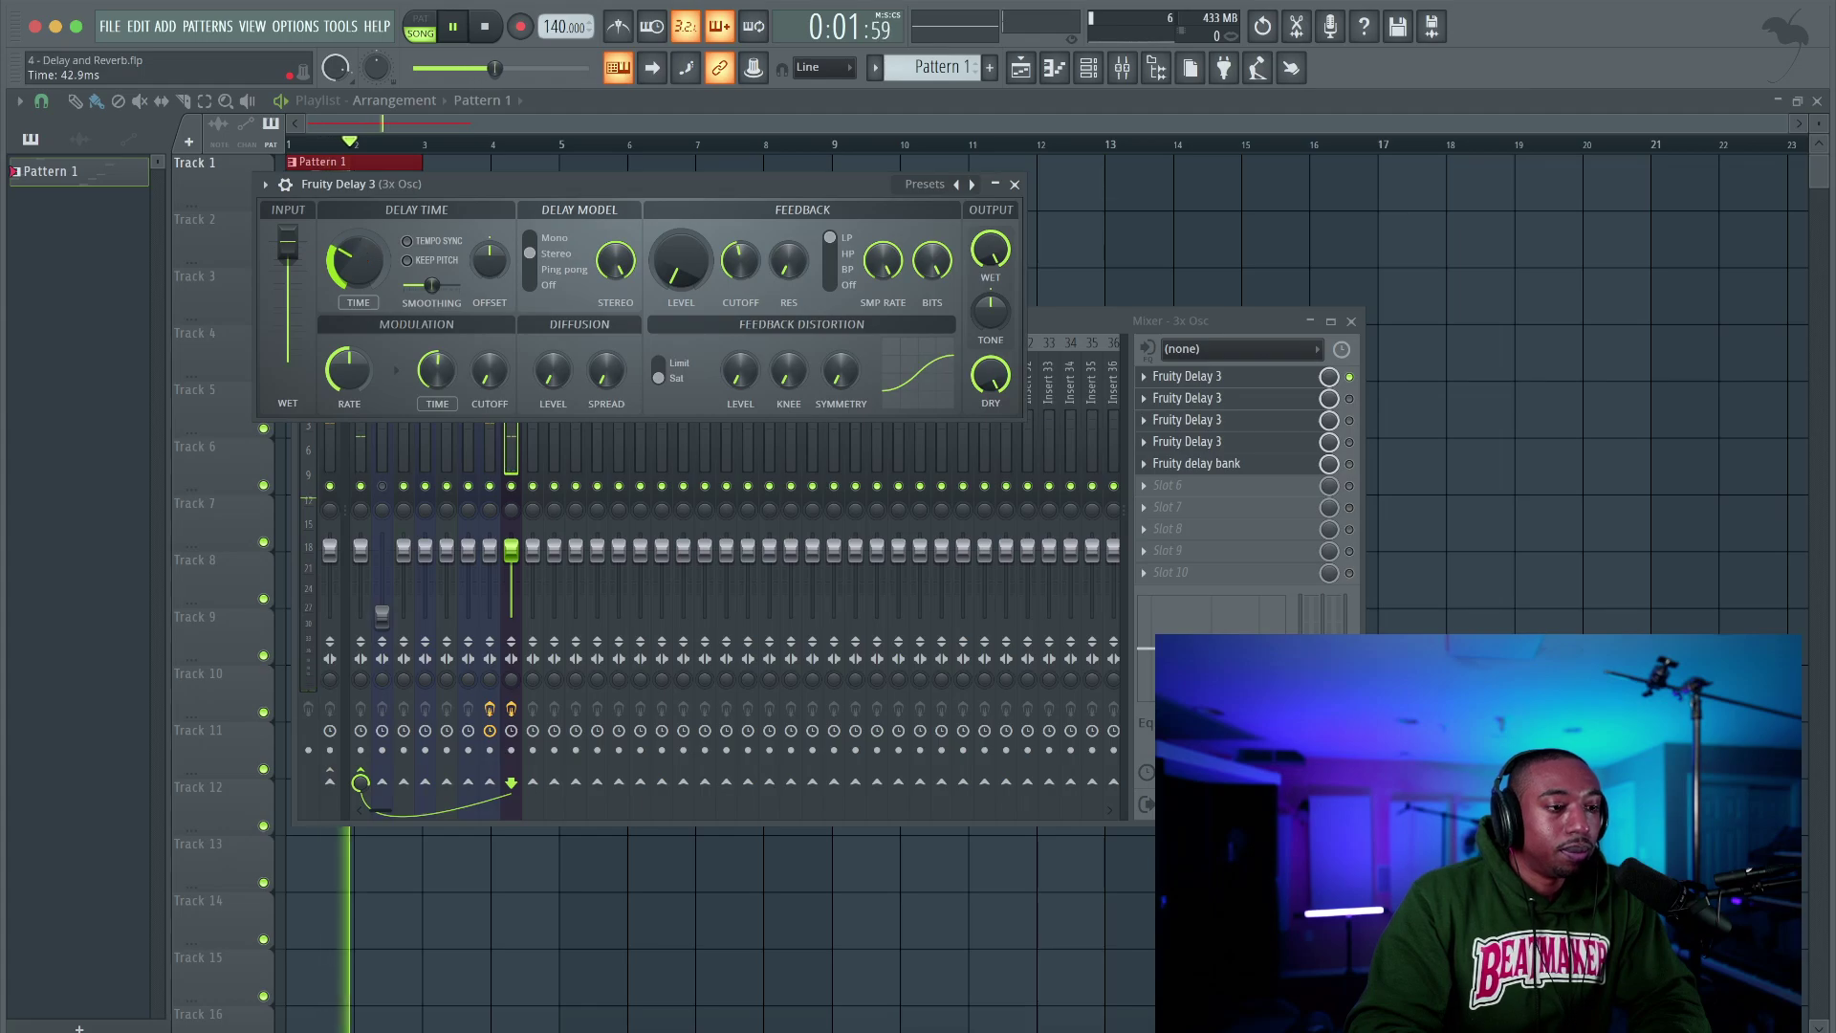
Set the delay time to 15.5 ms during playback, stop the pattern and save the project
{"action": "mouse_move", "coordinate": [355, 260]}
{"action": "left_mouse_down"}
{"action": "mouse_move", "coordinate": [355, 285]}
{"action": "mouse_move", "coordinate": [358, 244]}
{"action": "left_mouse_up"}
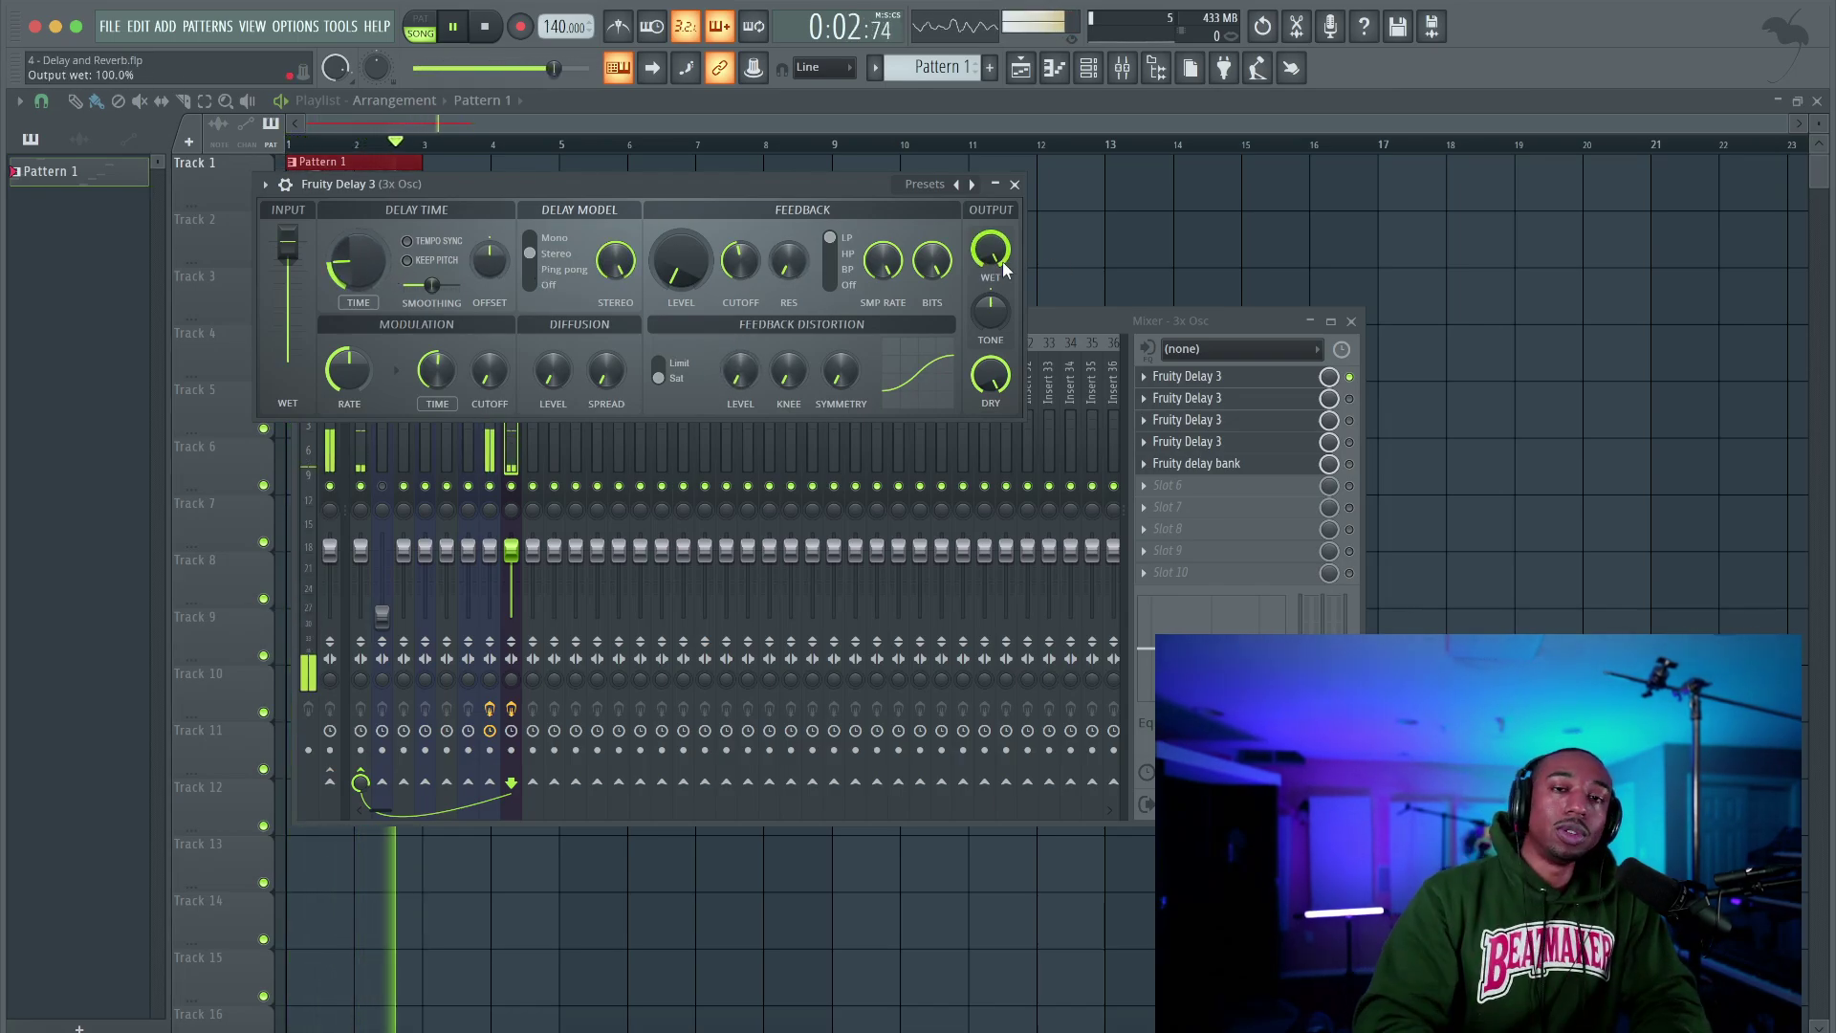
{"action": "key", "text": "space"}
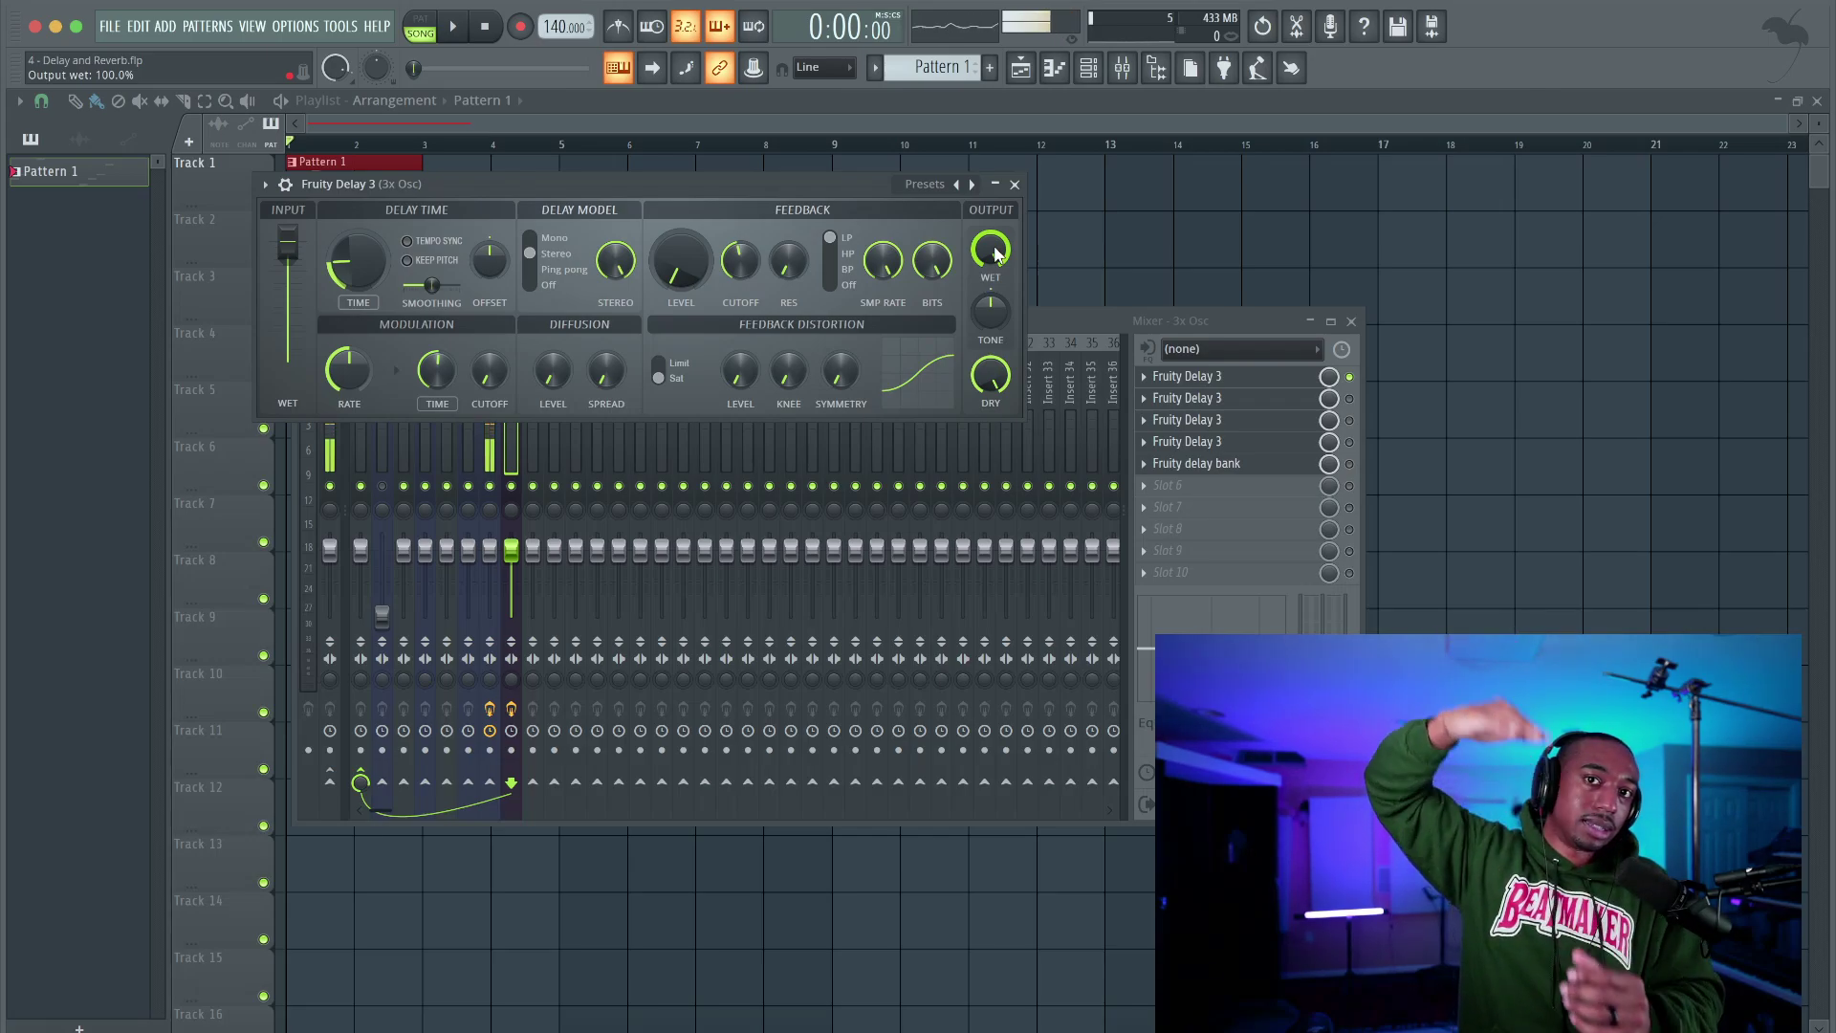
{"action": "key", "text": "ctrl+s"}
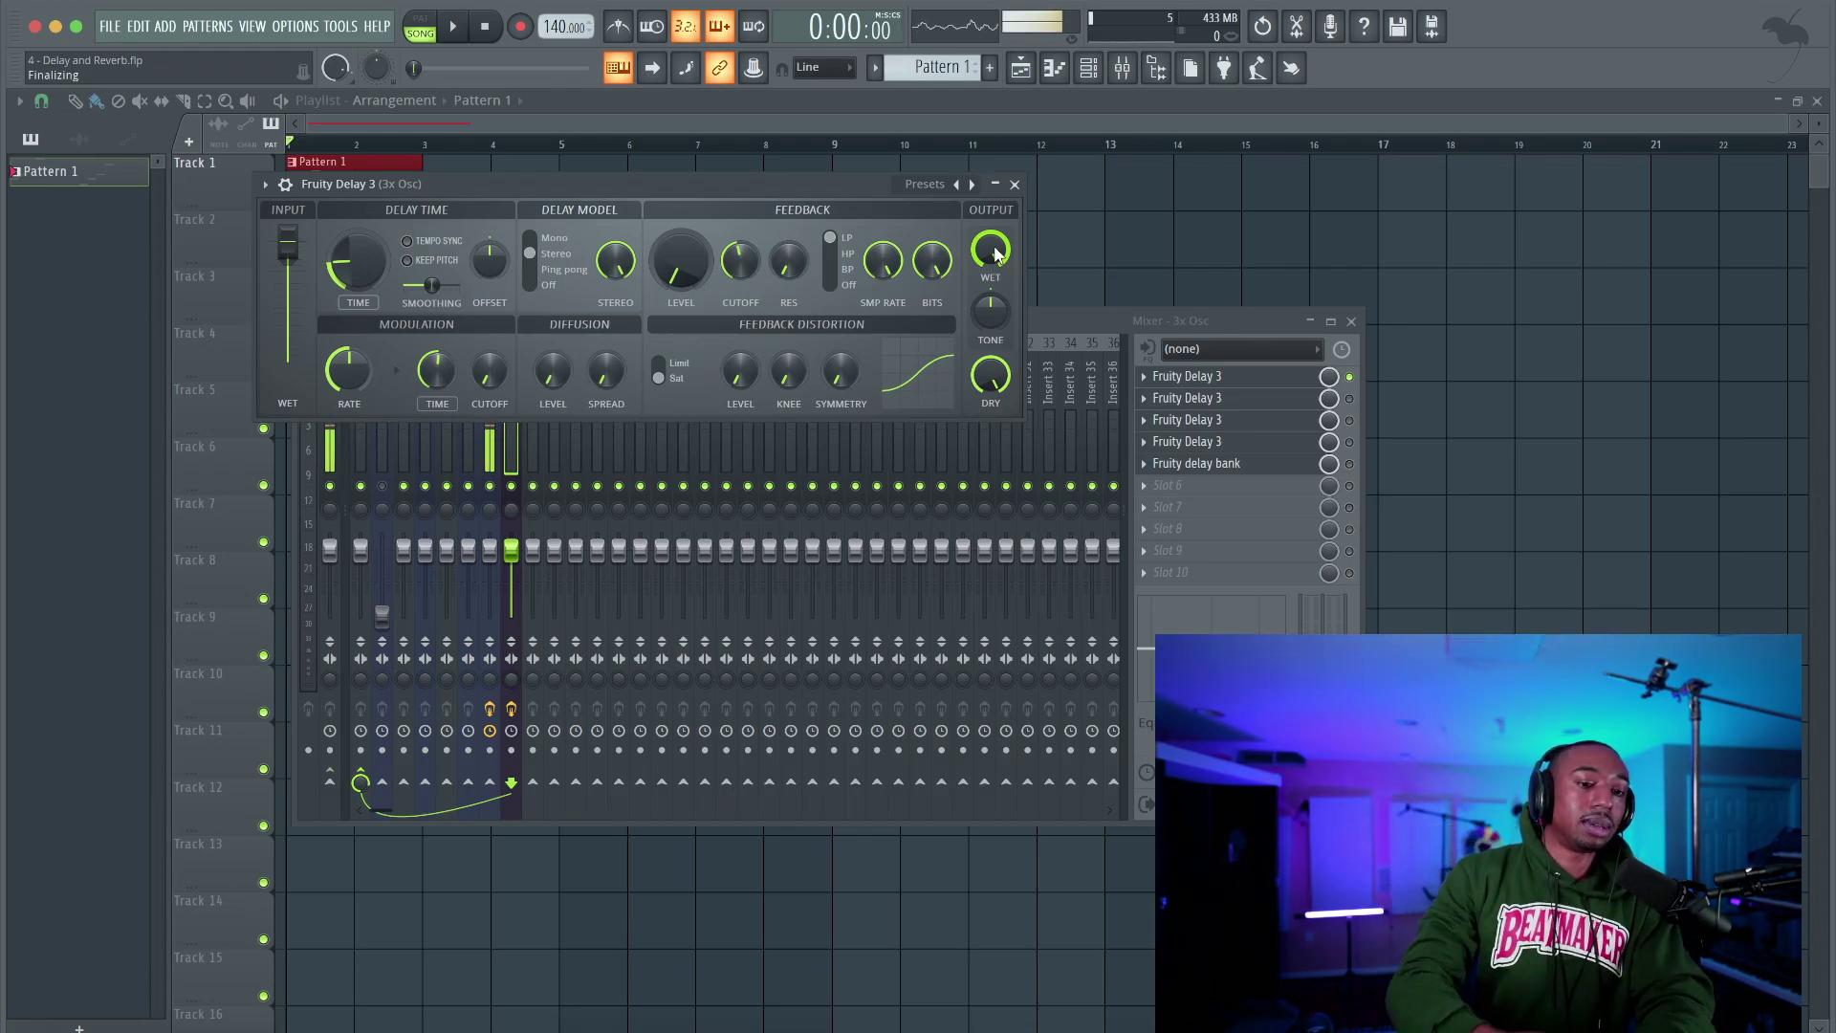
Lower the wet output through 67.4% to below half, auditioning it against the full dry signal
{"action": "left_click_drag", "start_coordinate": [994, 254], "coordinate": [994, 250]}
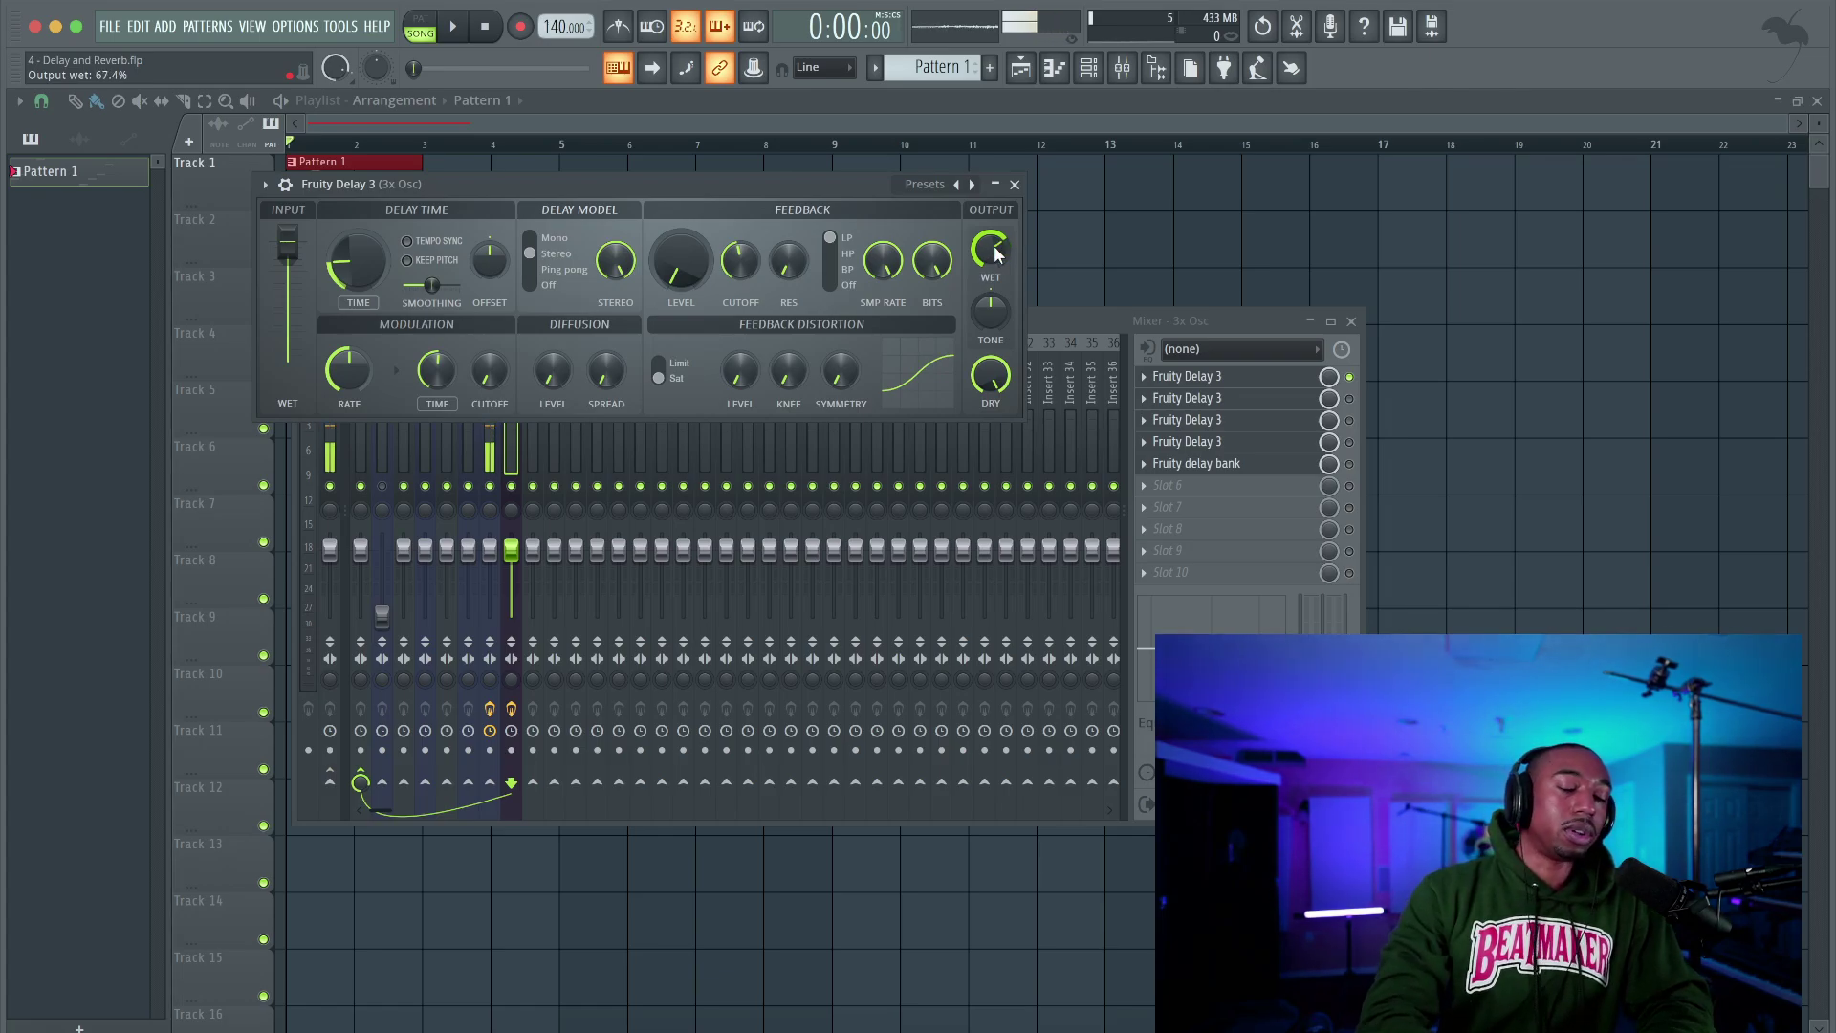
{"action": "key", "text": "space"}
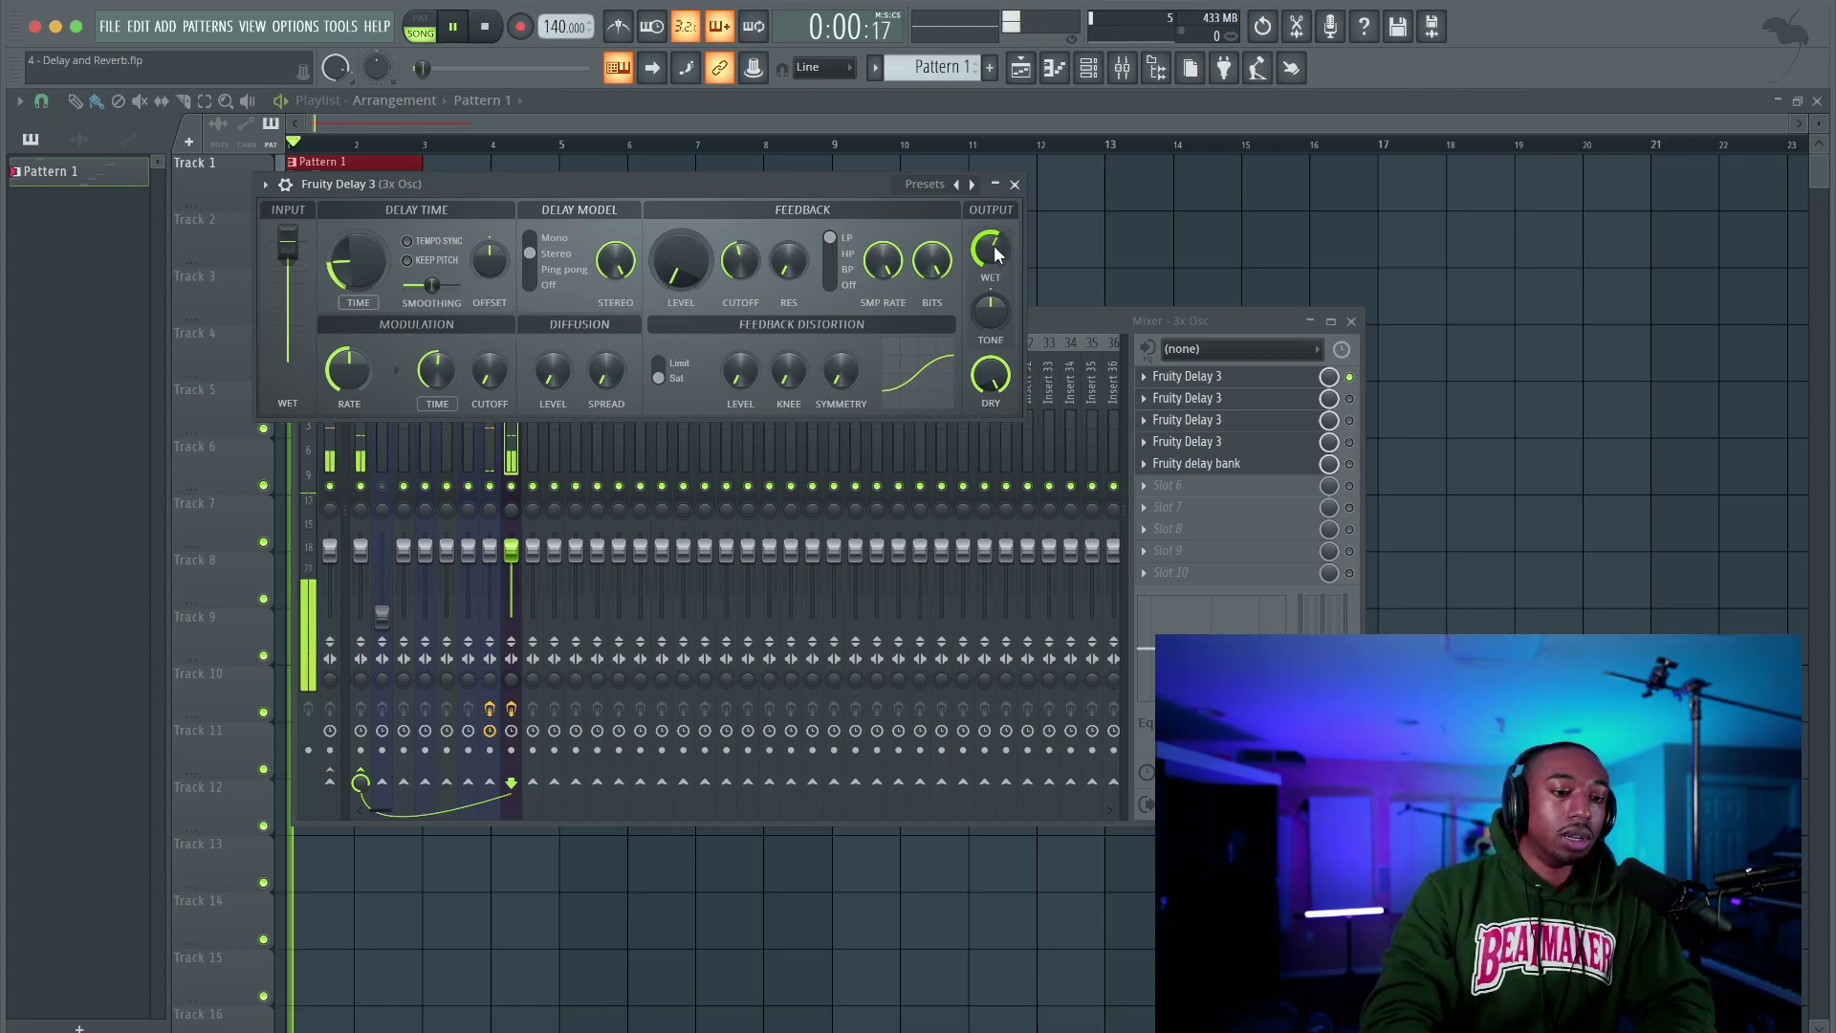
{"action": "left_click_drag", "start_coordinate": [995, 245], "coordinate": [995, 252]}
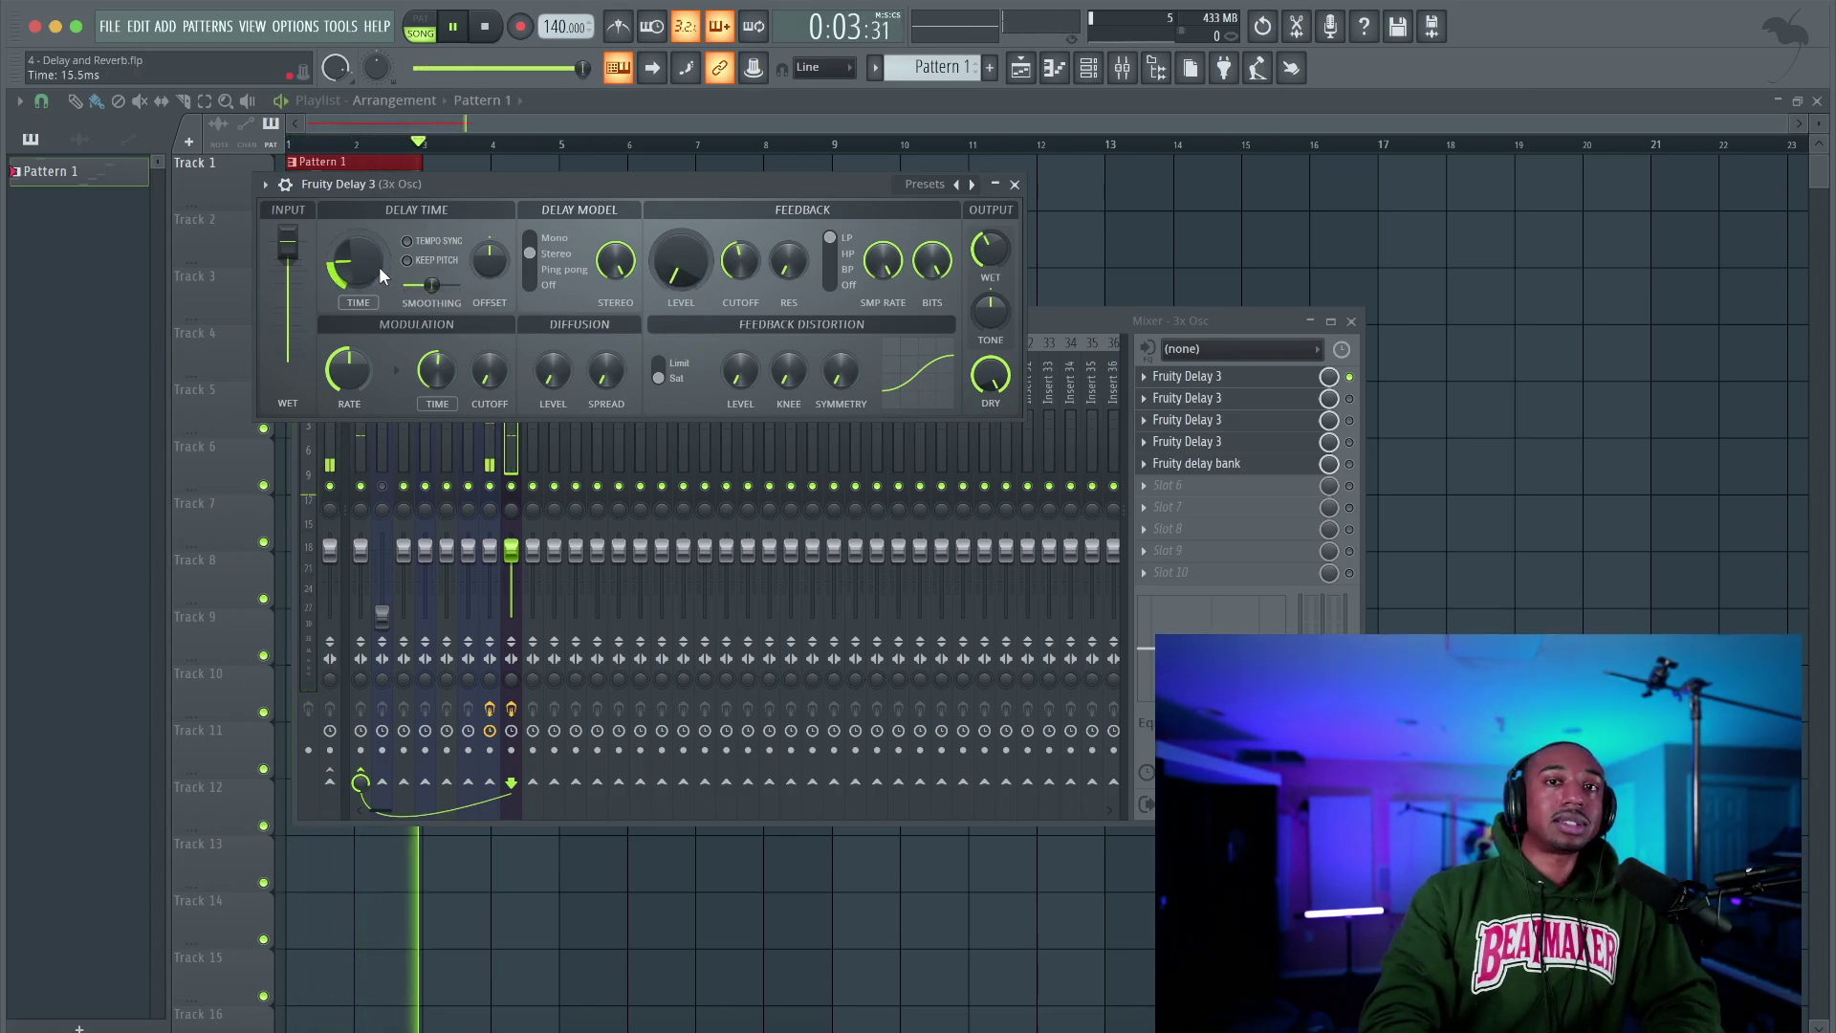
Lower the delay time in stages through 8.5 ms and 7.2 ms to just below 5.8 ms, auditioning the pattern
{"action": "left_click_drag", "start_coordinate": [378, 266], "coordinate": [379, 299]}
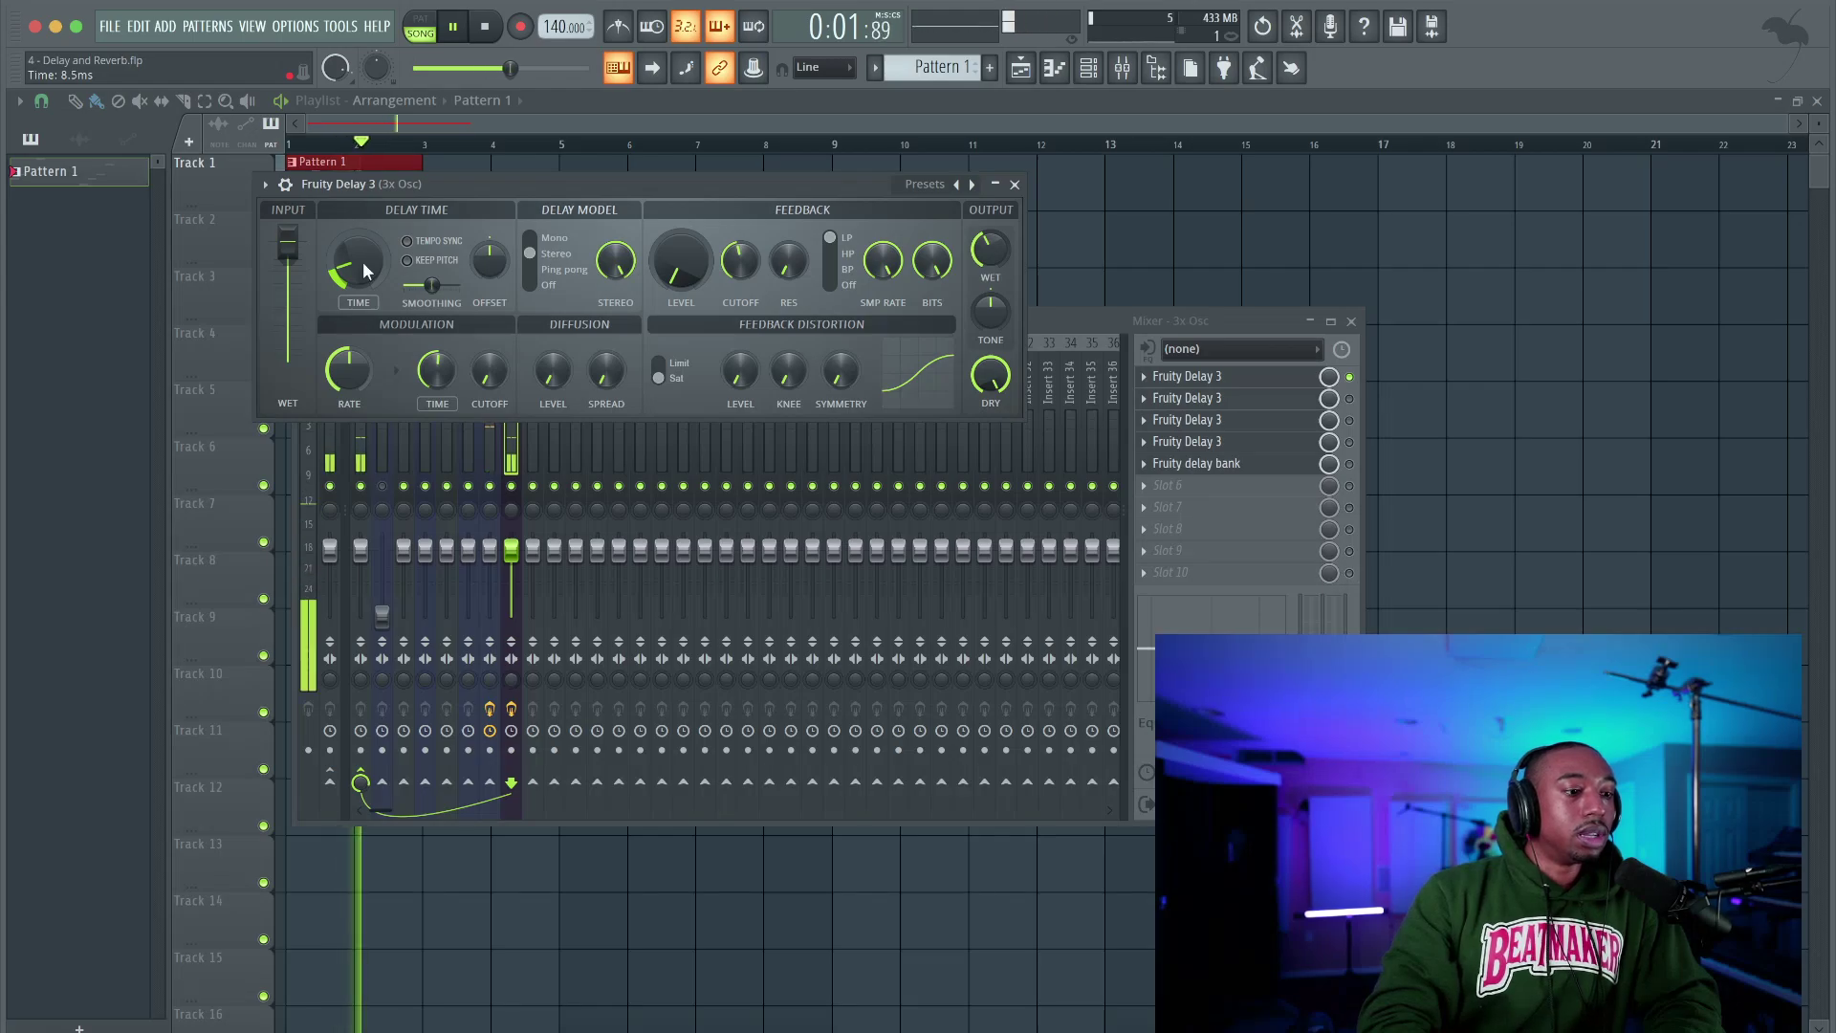
{"action": "key", "text": "space"}
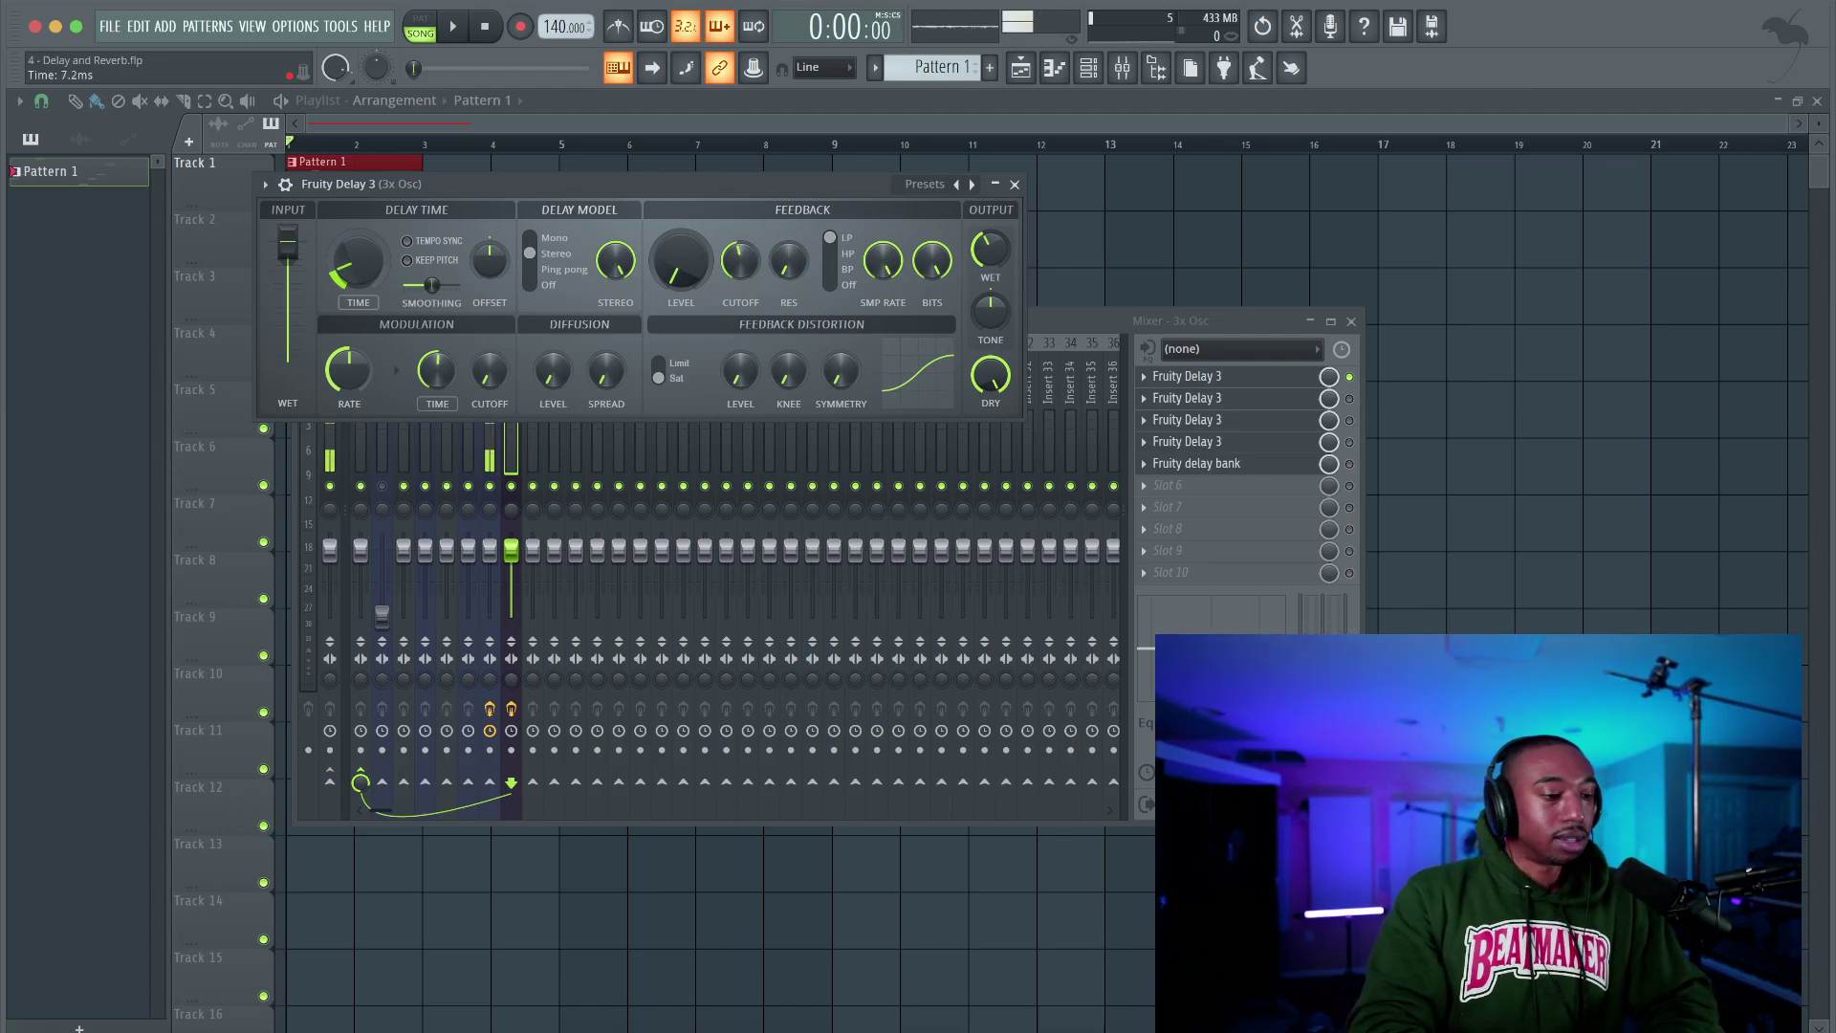
{"action": "left_click_drag", "start_coordinate": [363, 270], "coordinate": [363, 275]}
{"action": "key", "text": "space"}
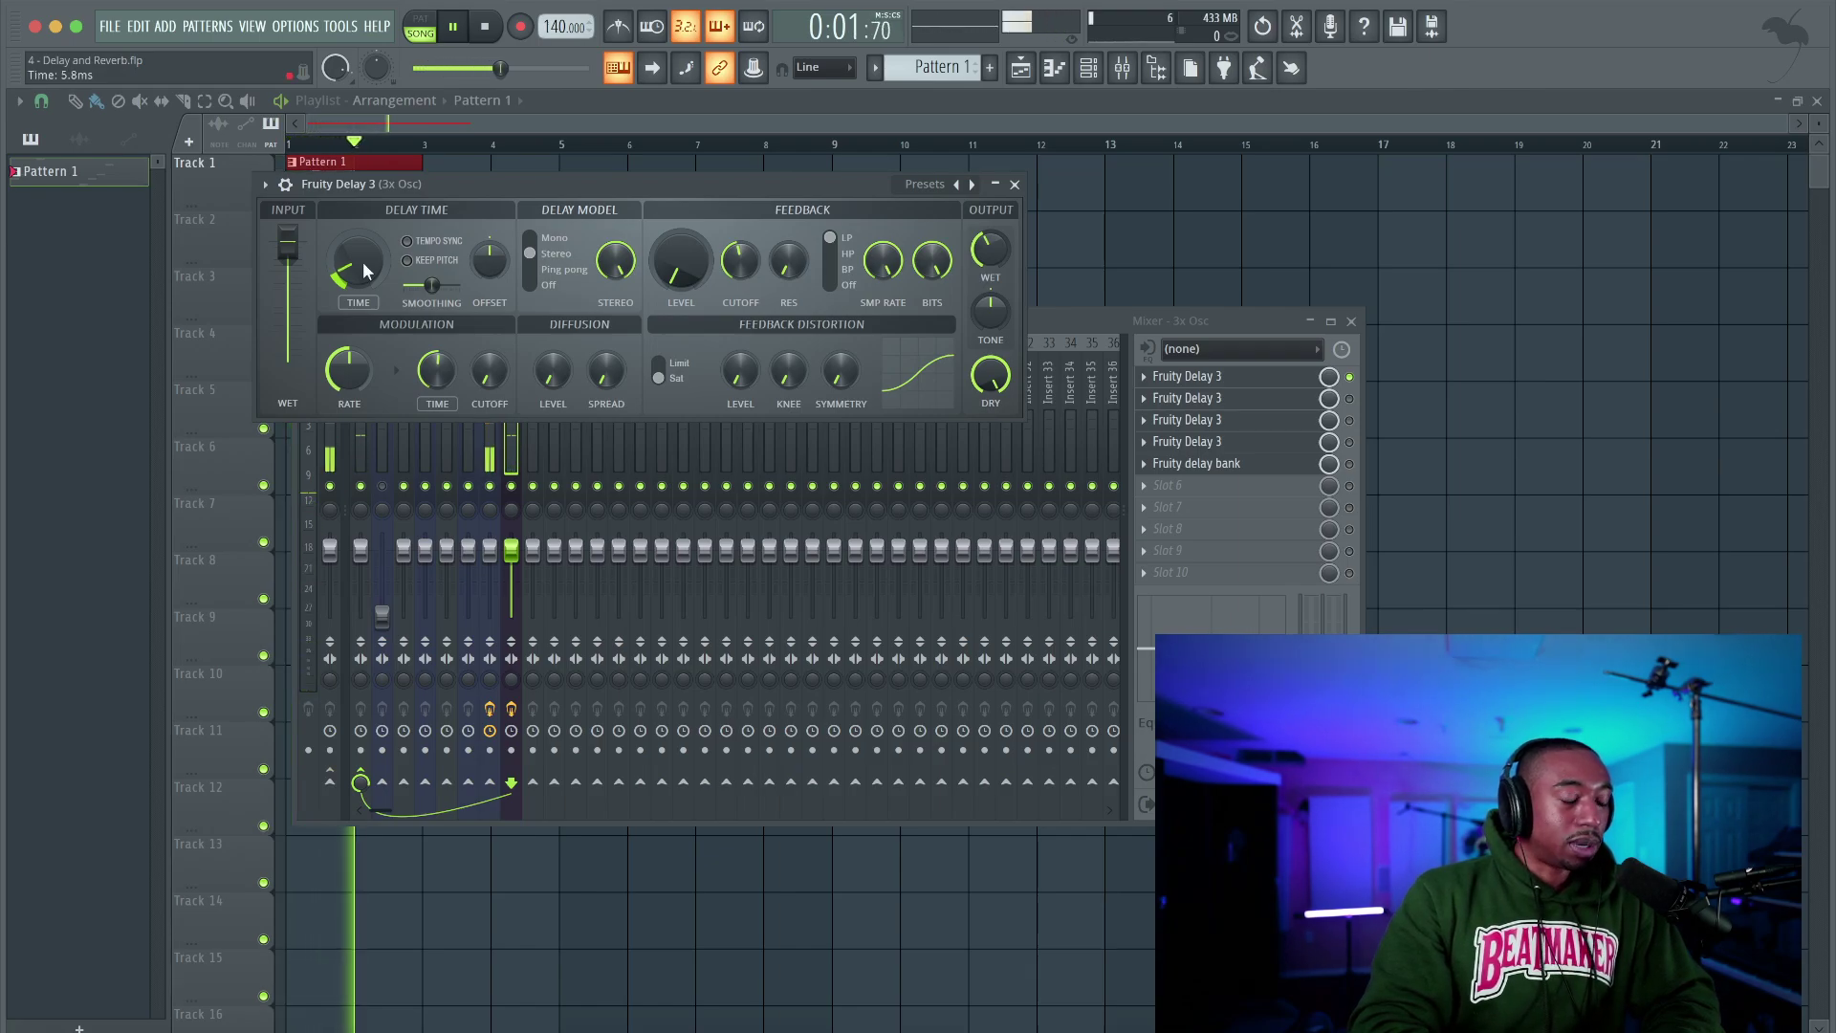
{"action": "scroll", "coordinate": [363, 271], "scroll_direction": "down", "scroll_amount": 2}
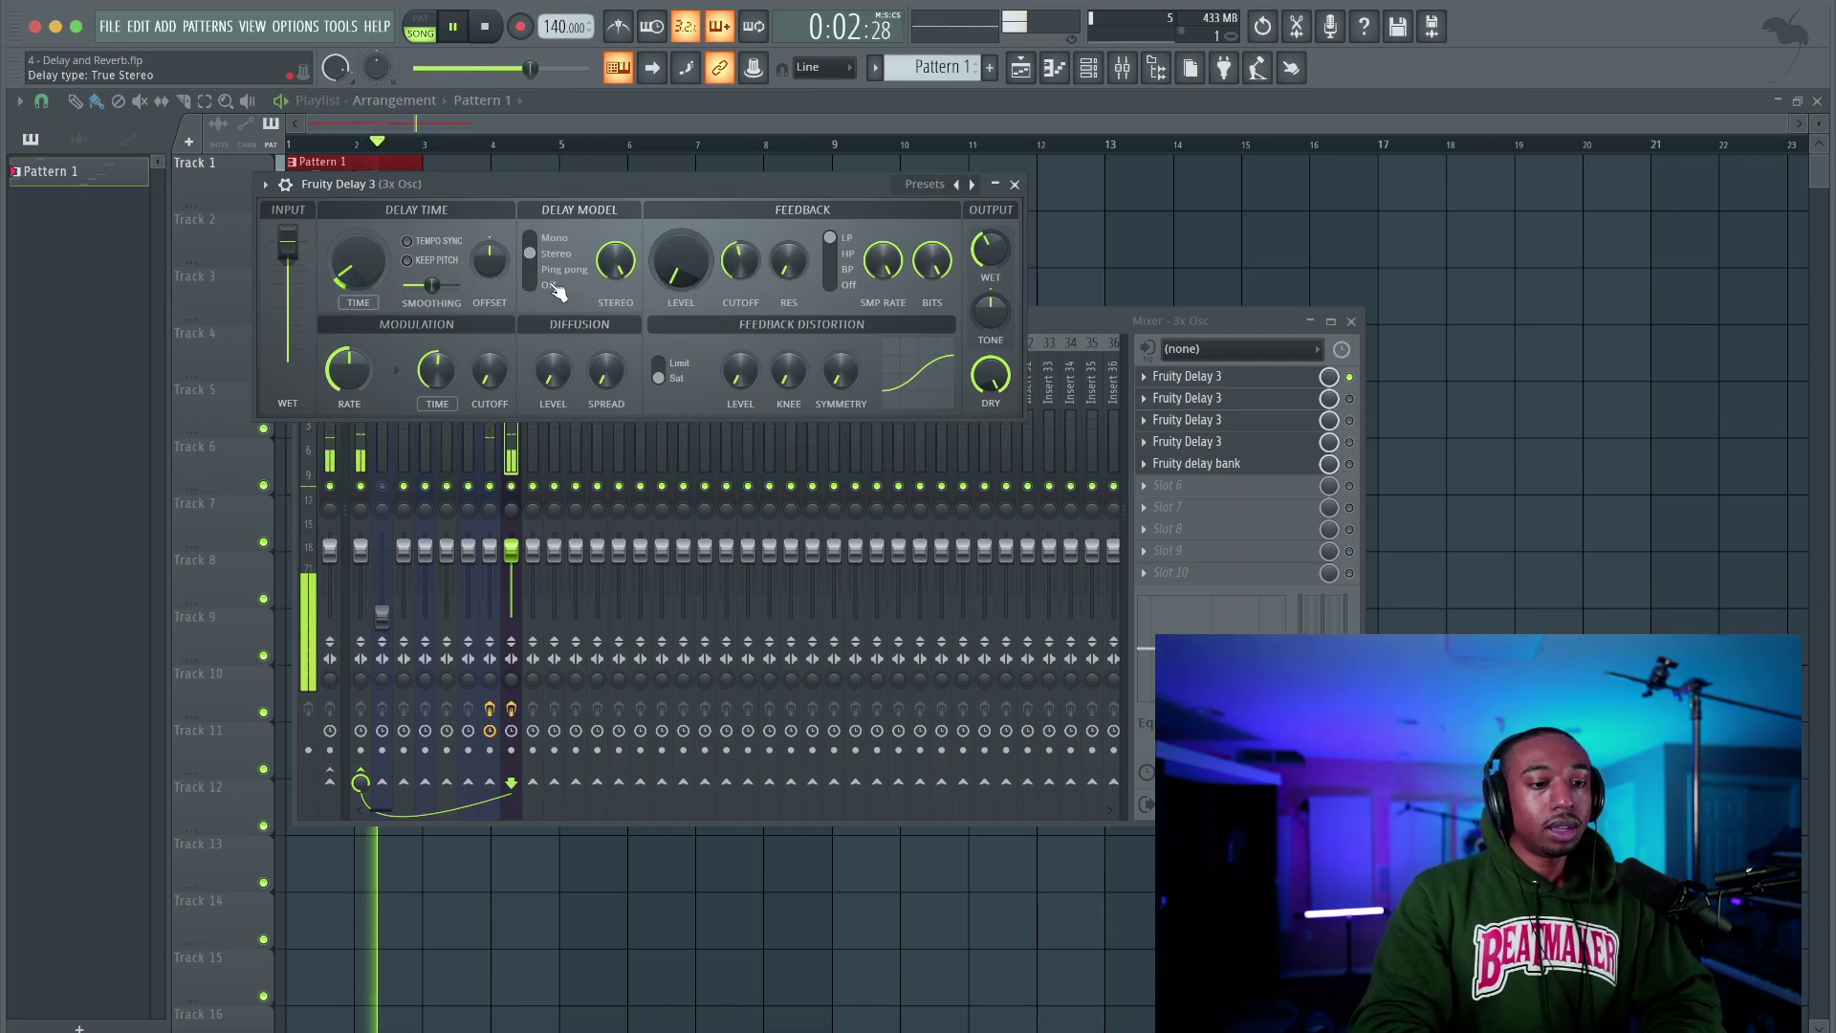
{"action": "key", "text": "space"}
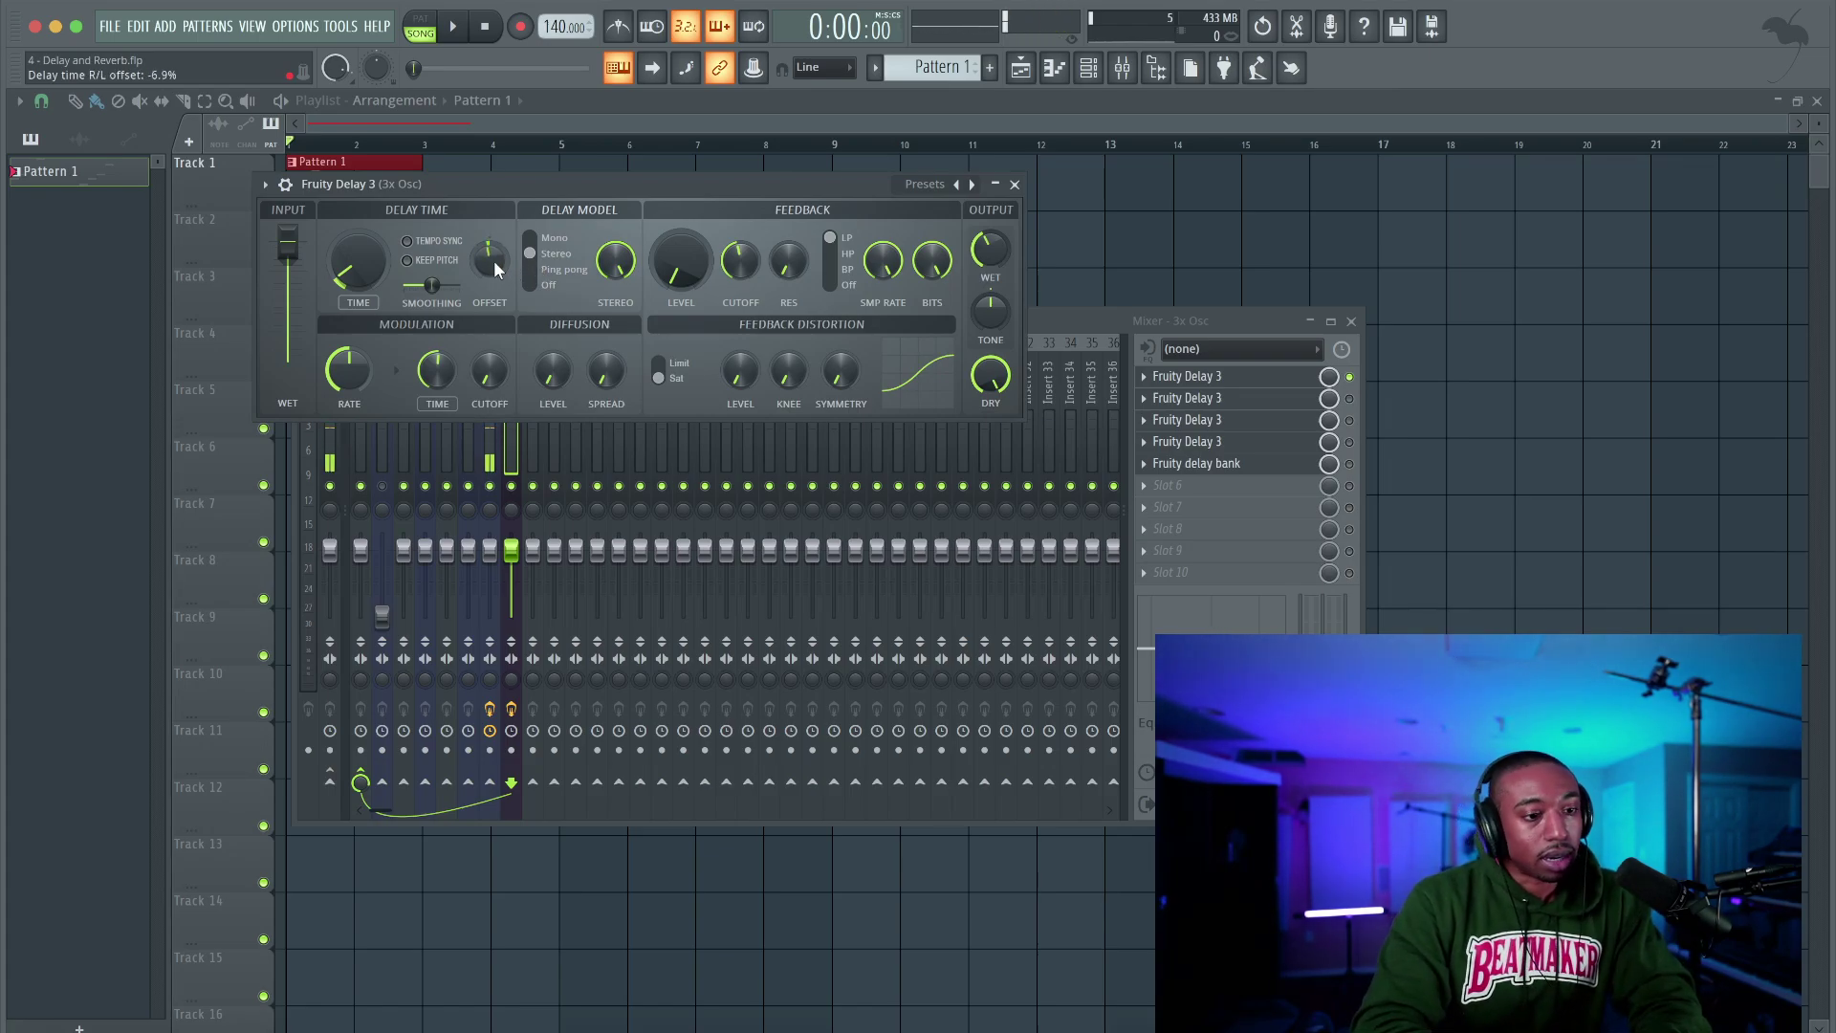
Audition the pattern while adjusting the slightly negative delay time offset, and toggle the mute of the mixer track's first Fruity Delay 3
{"action": "key", "text": "space"}
{"action": "left_click_drag", "start_coordinate": [493, 261], "coordinate": [493, 257]}
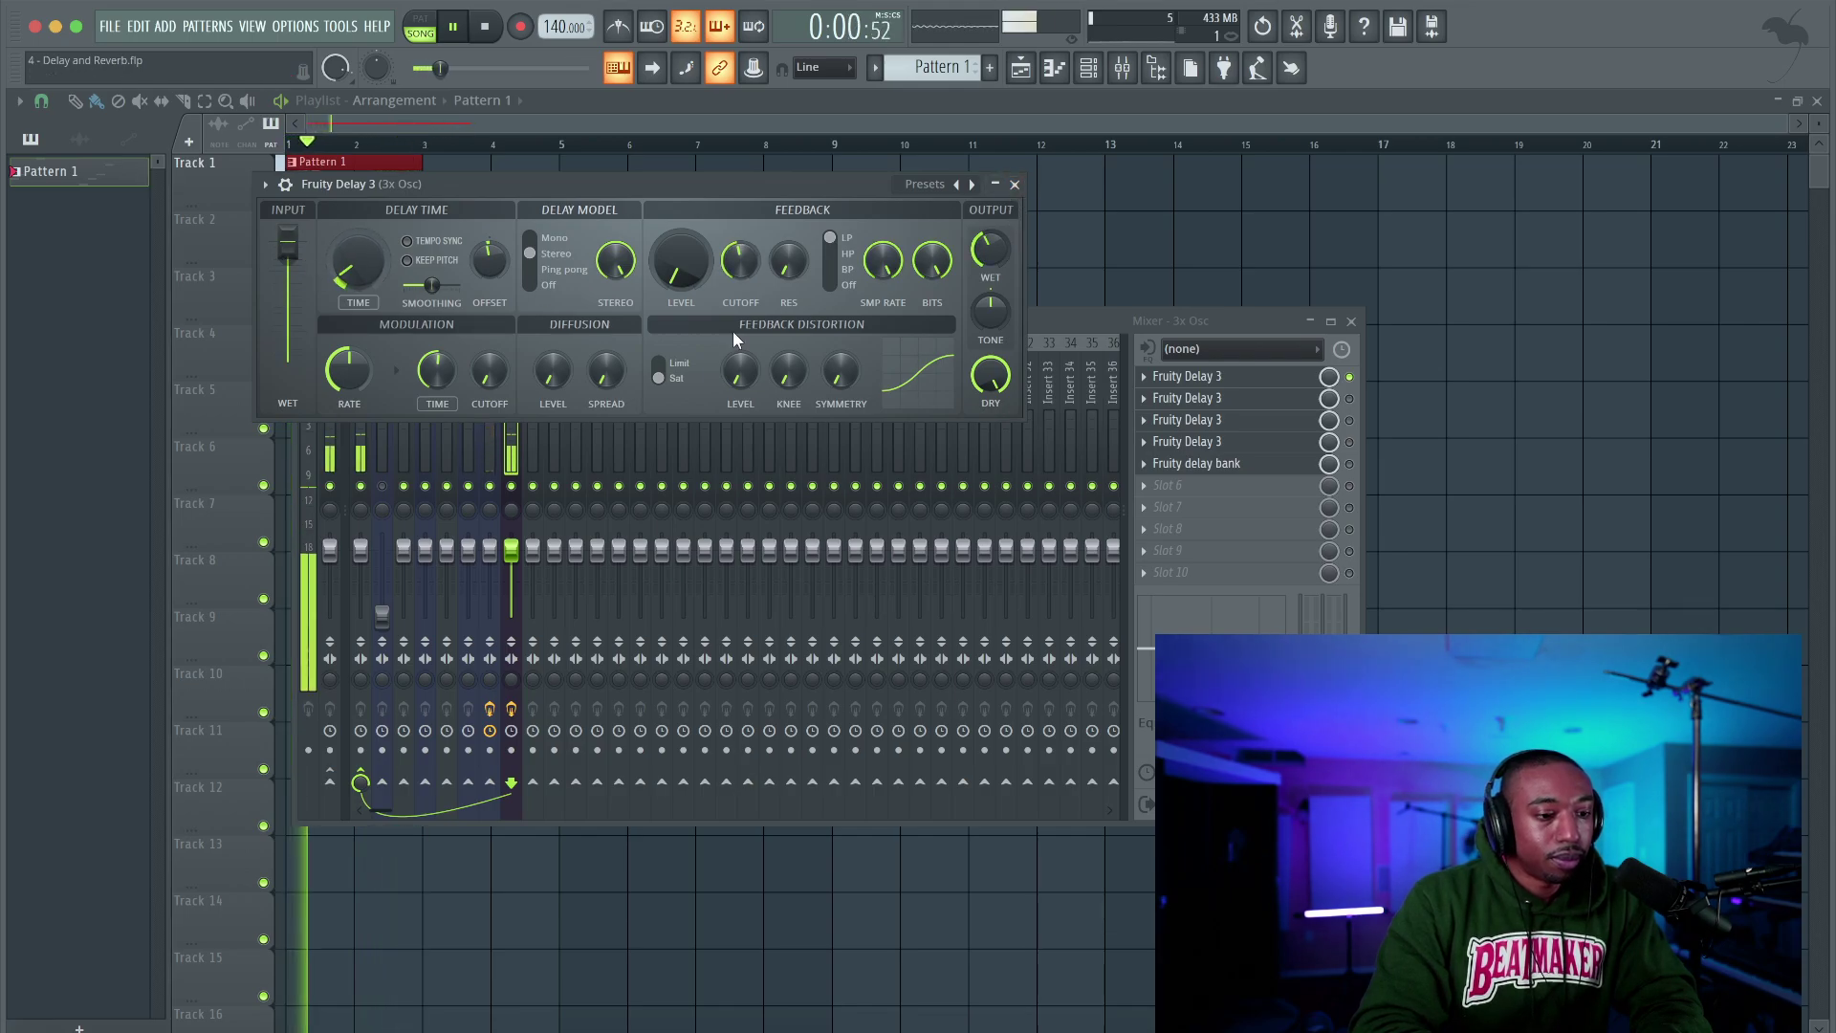
{"action": "left_click", "coordinate": [1350, 377]}
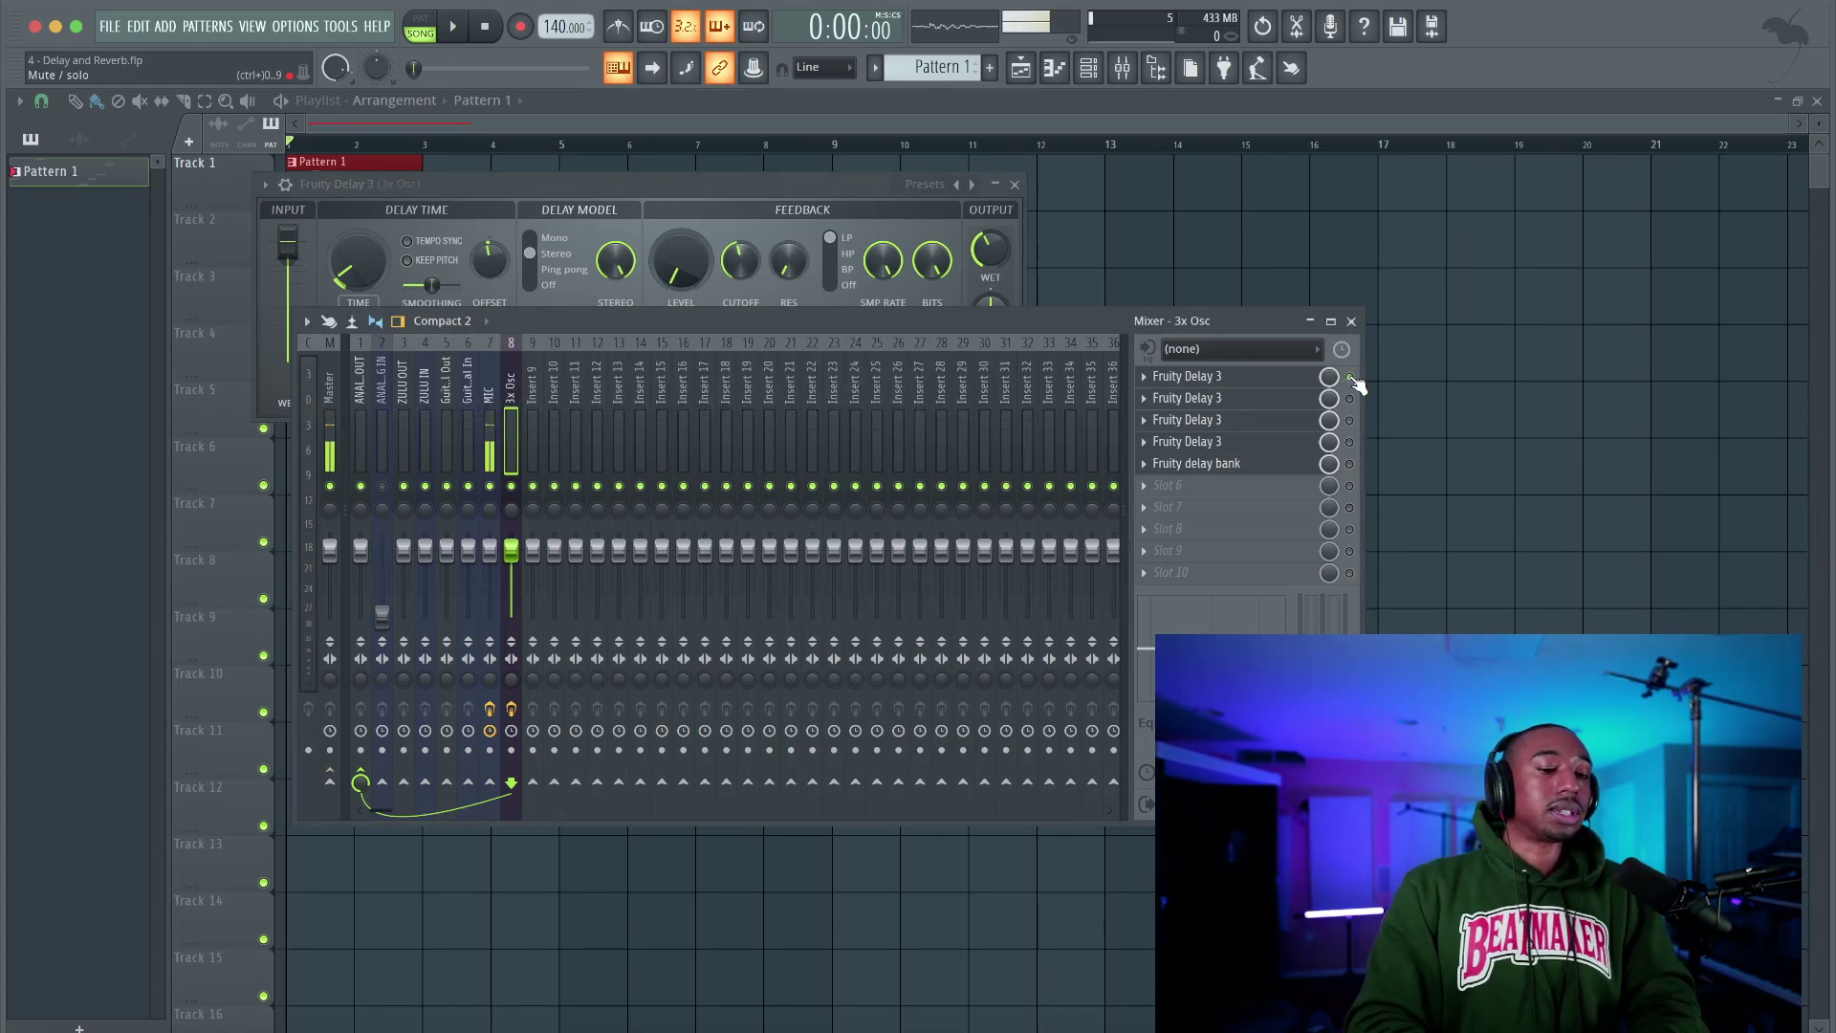
Close the Fruity Delay 3 window and reposition the mixer over the playlist
{"action": "left_click", "coordinate": [896, 198]}
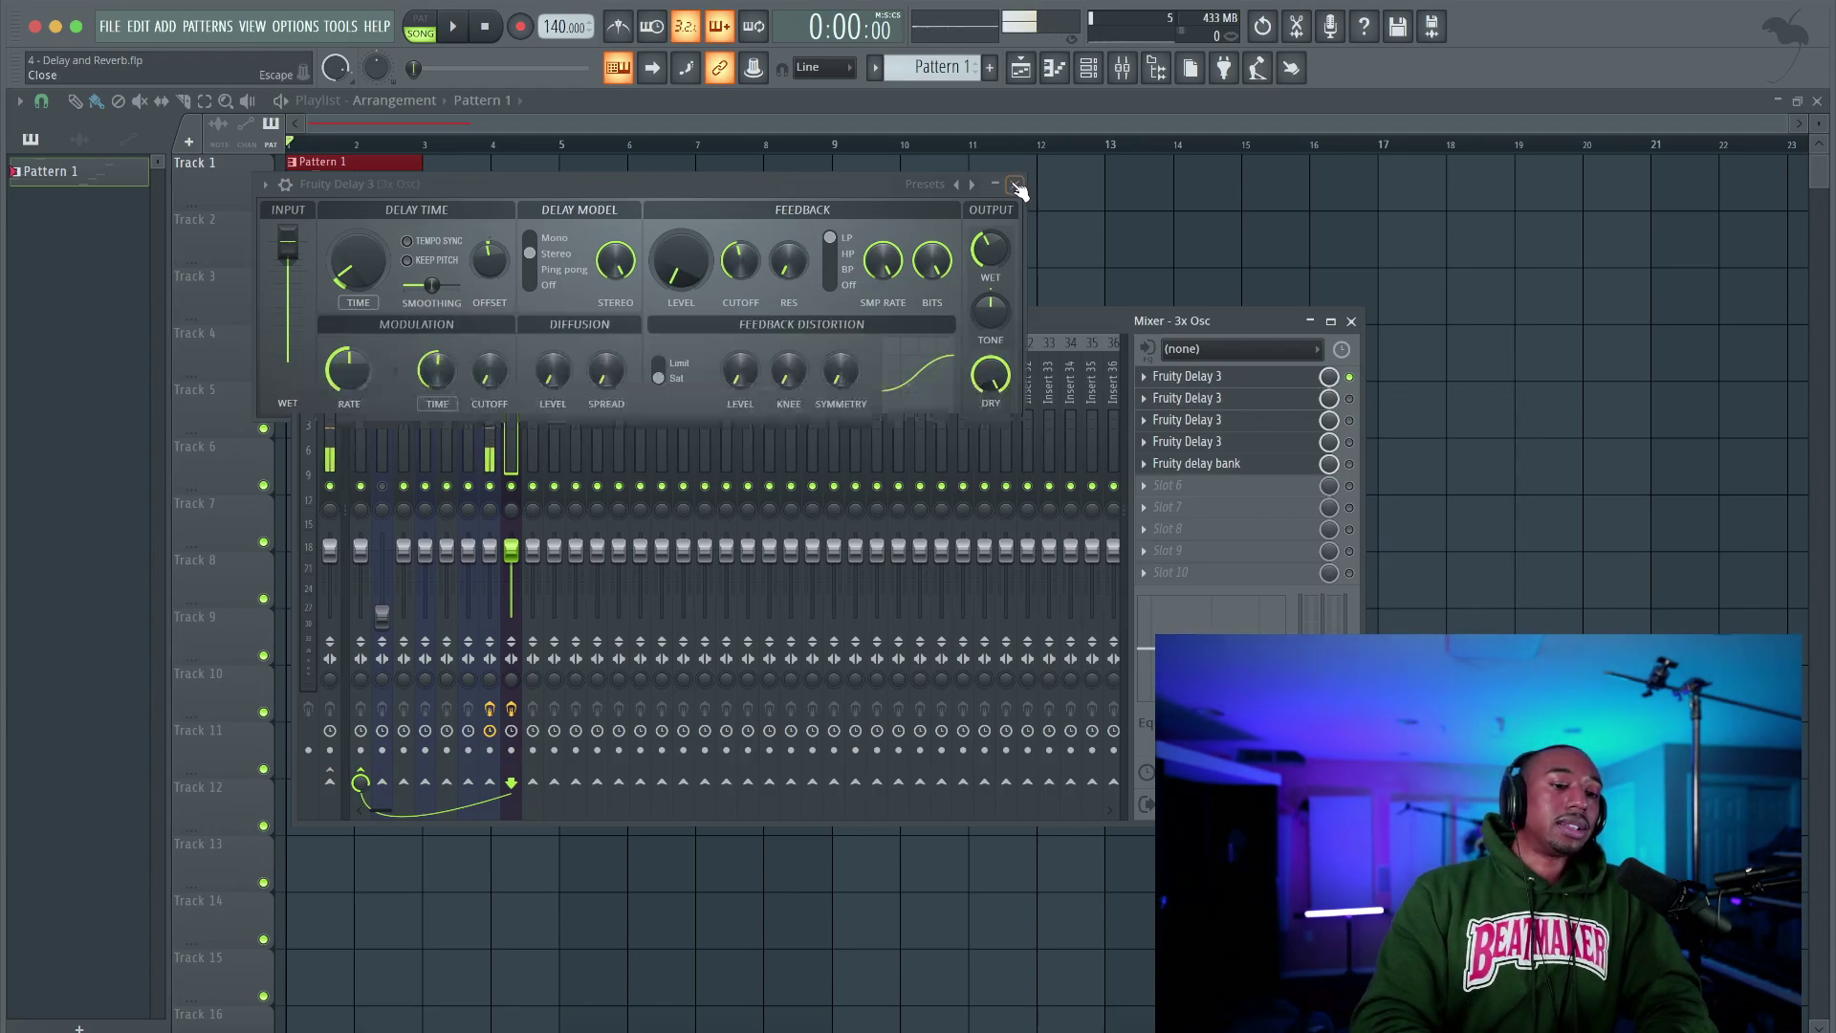
{"action": "left_click", "coordinate": [1014, 184]}
{"action": "left_click_drag", "start_coordinate": [1021, 320], "coordinate": [882, 153]}
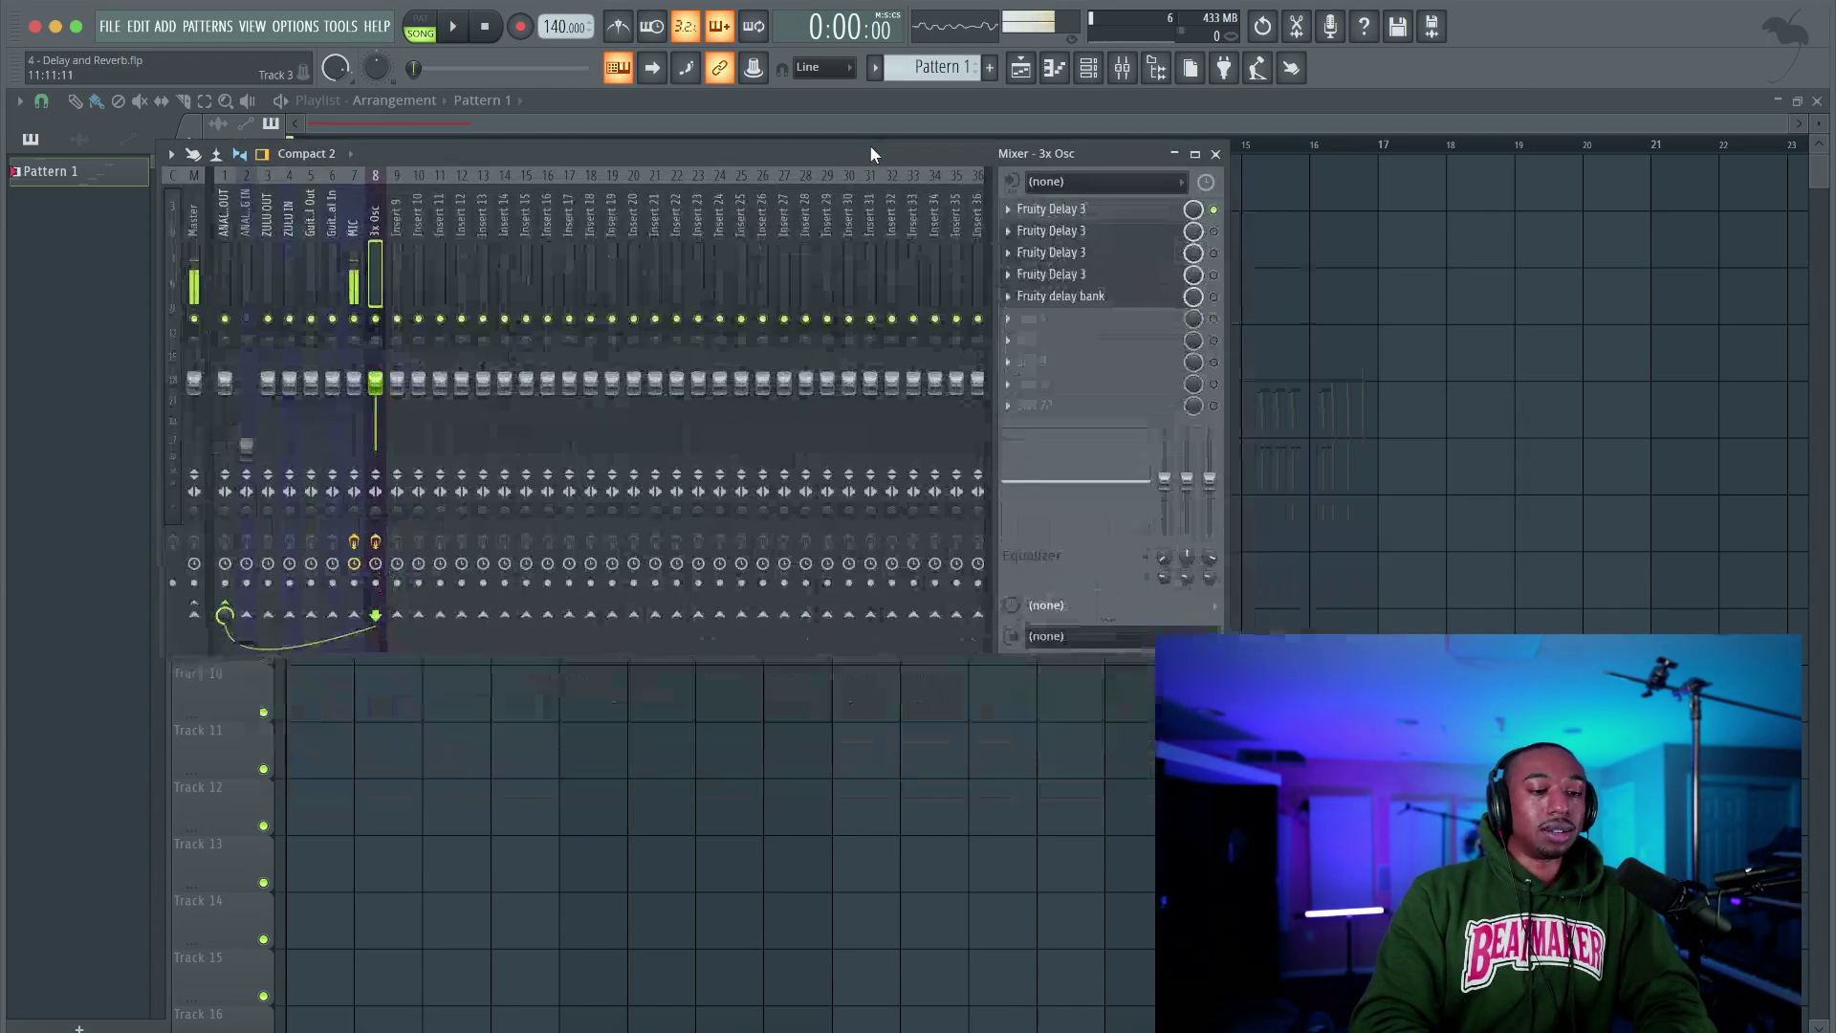
Switch the first Fruity Delay 3 to tempo-synced ping pong and pan its delay time to about 71.3%
{"action": "left_click", "coordinate": [1161, 218]}
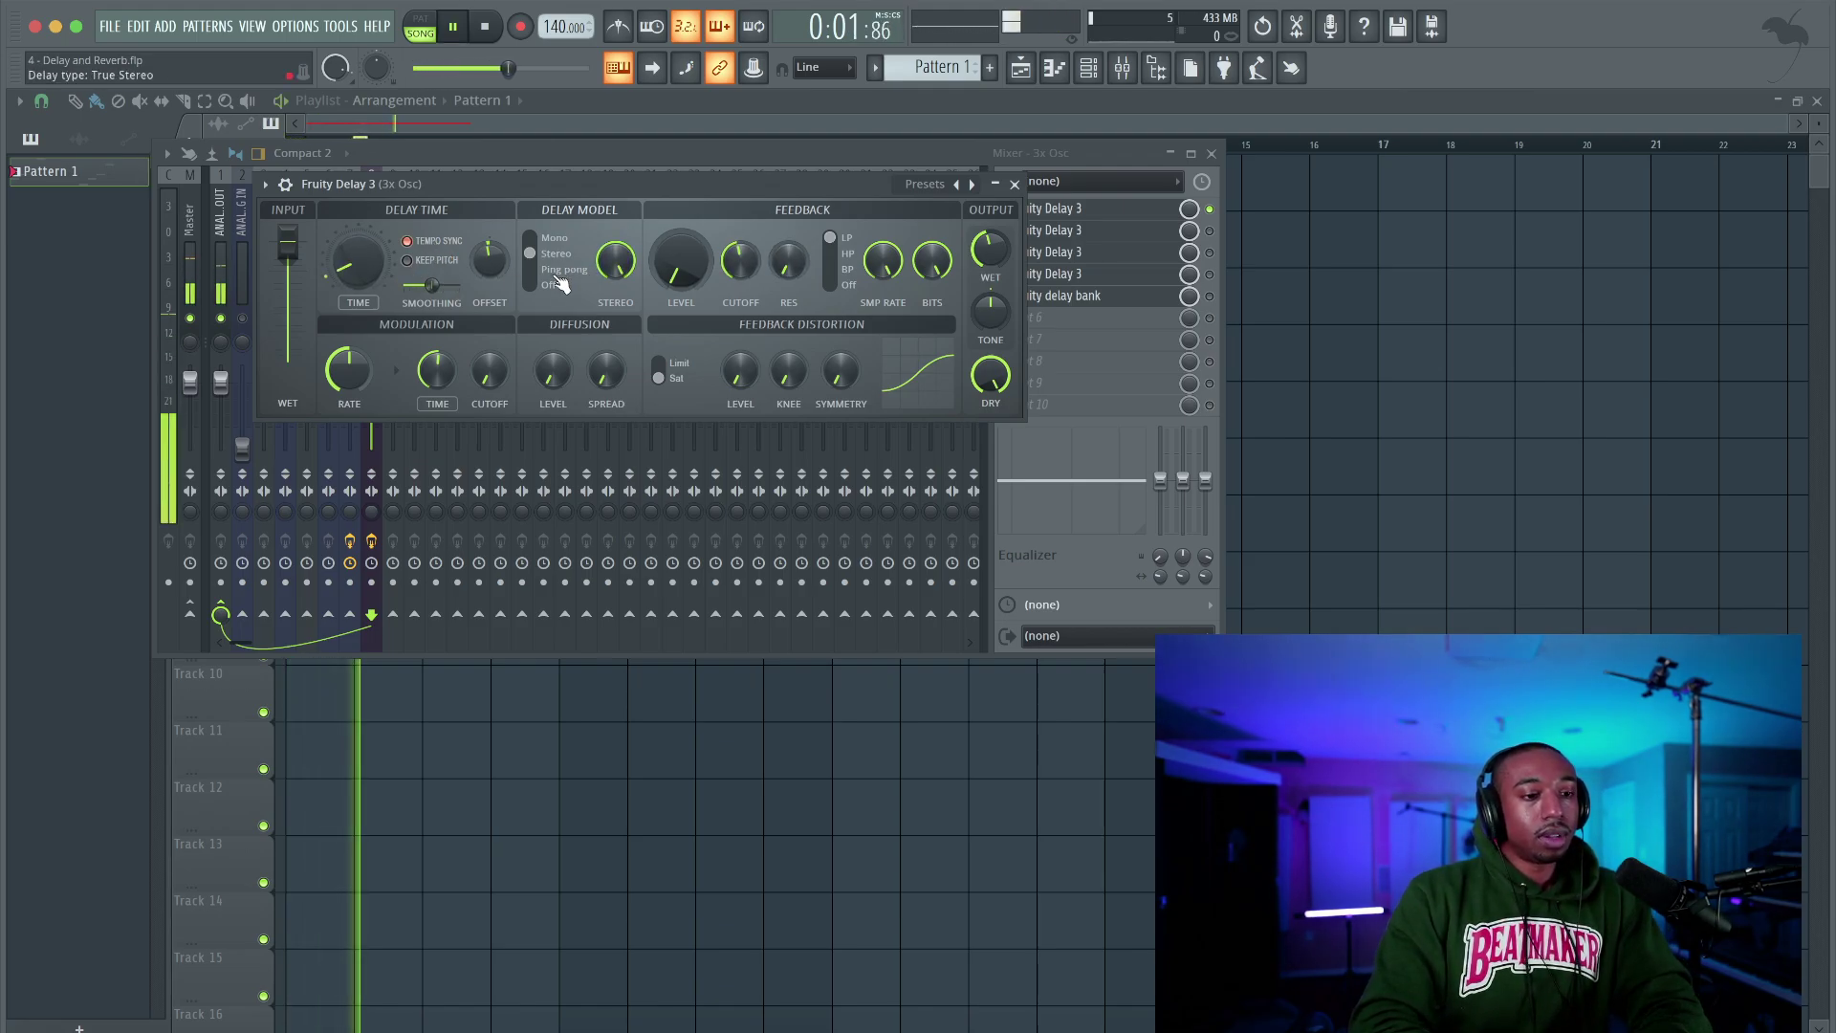
{"action": "right_click", "coordinate": [493, 264]}
{"action": "left_click", "coordinate": [520, 277]}
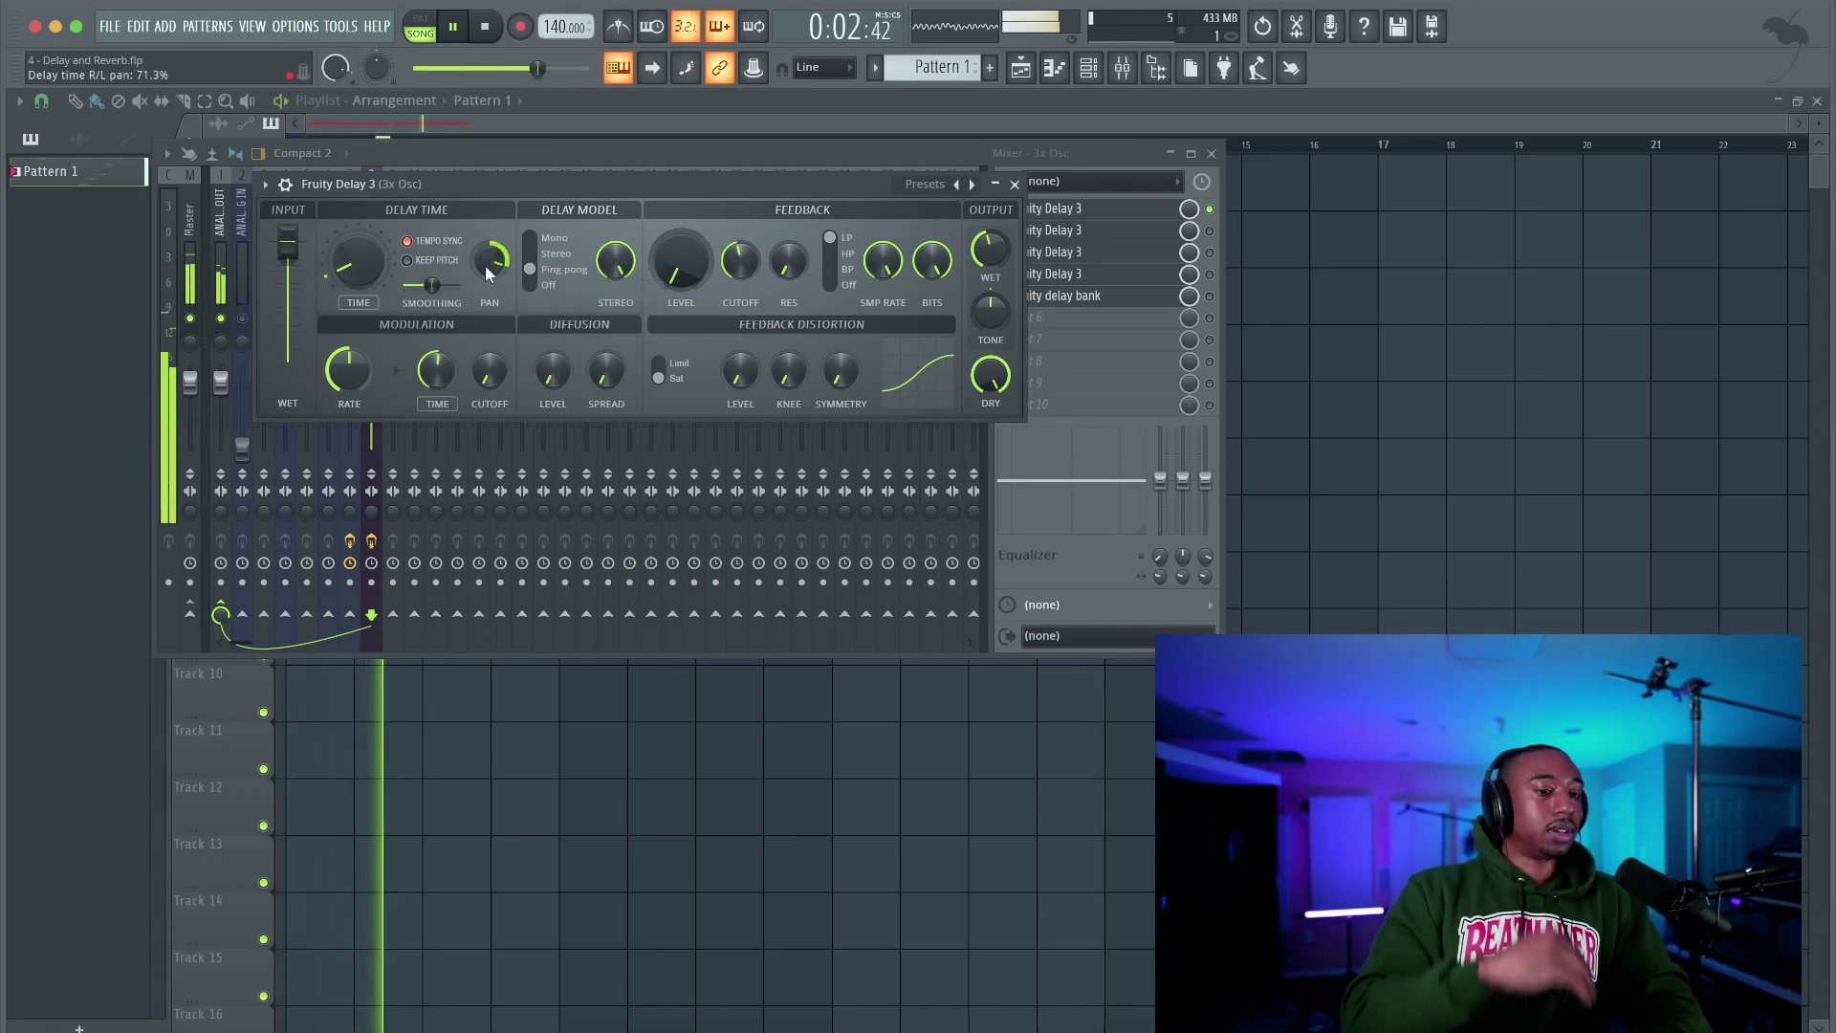
Set the feedback cutoff to about 587.5 Hz and the level to 33.4%, raise the diffusion spread and close the plugin
{"action": "left_click_drag", "start_coordinate": [745, 262], "coordinate": [745, 287]}
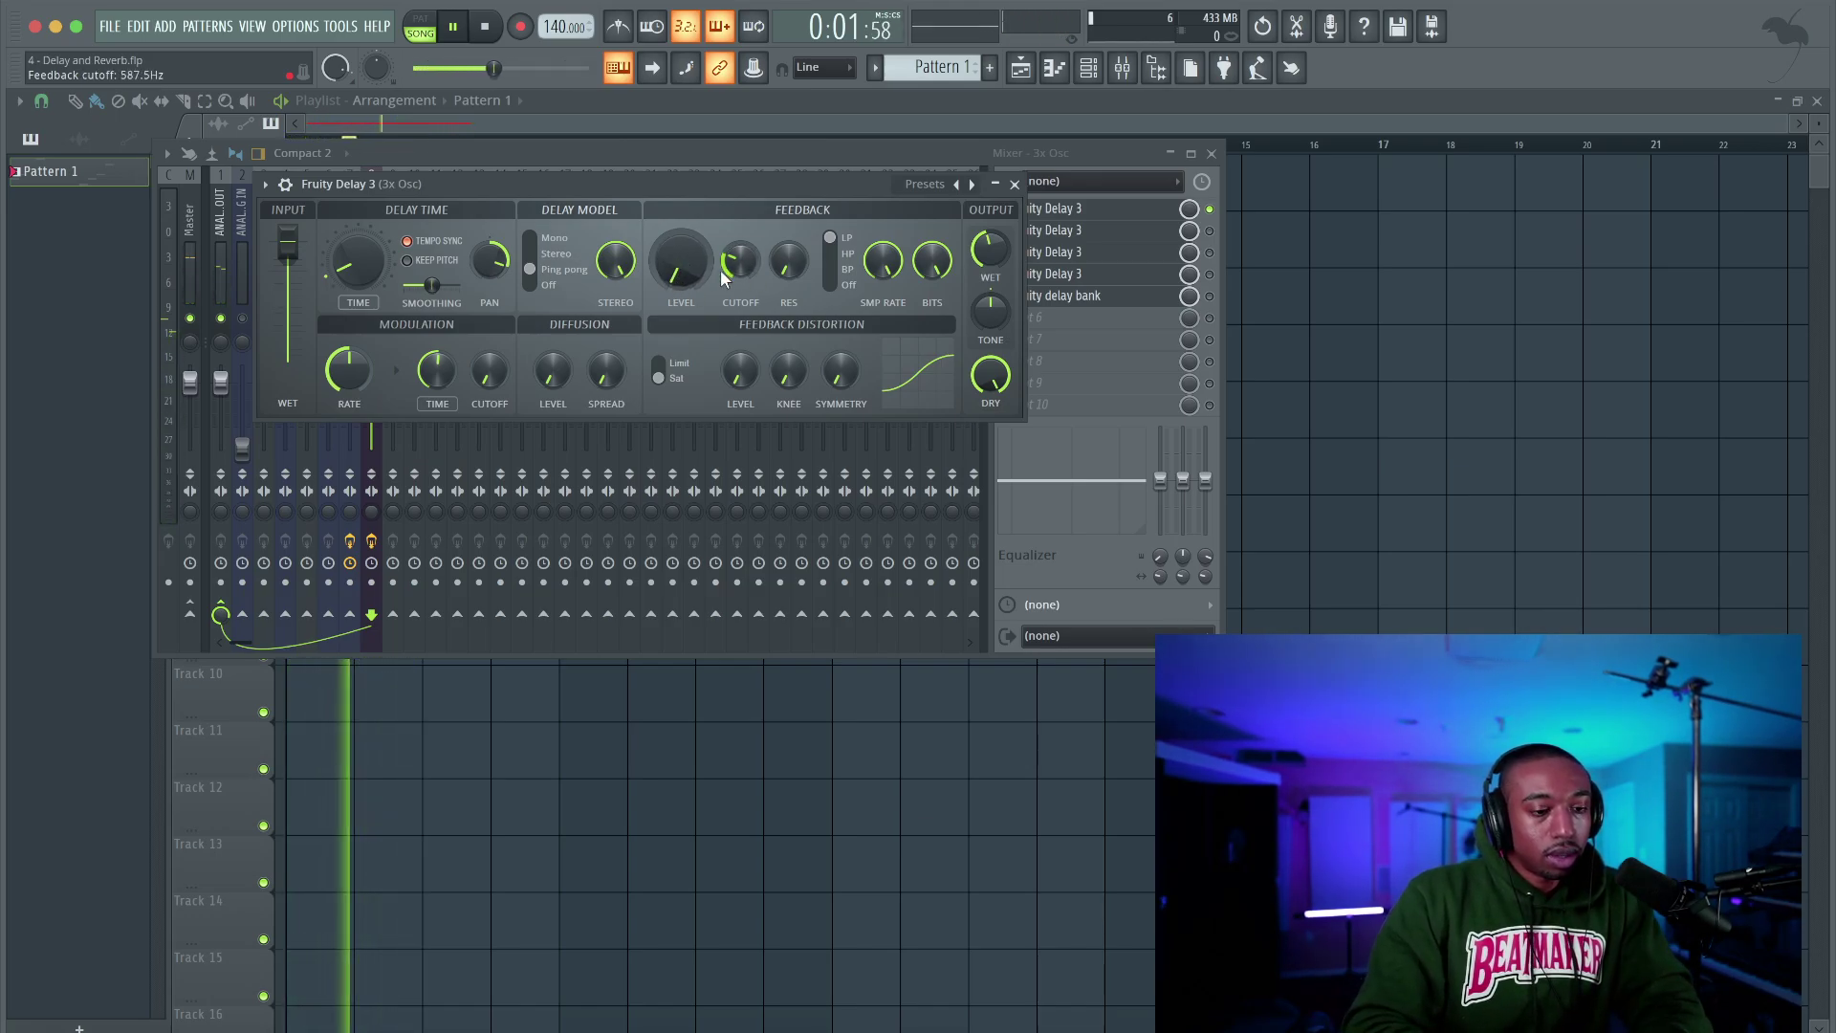
{"action": "left_click_drag", "start_coordinate": [678, 285], "coordinate": [695, 277]}
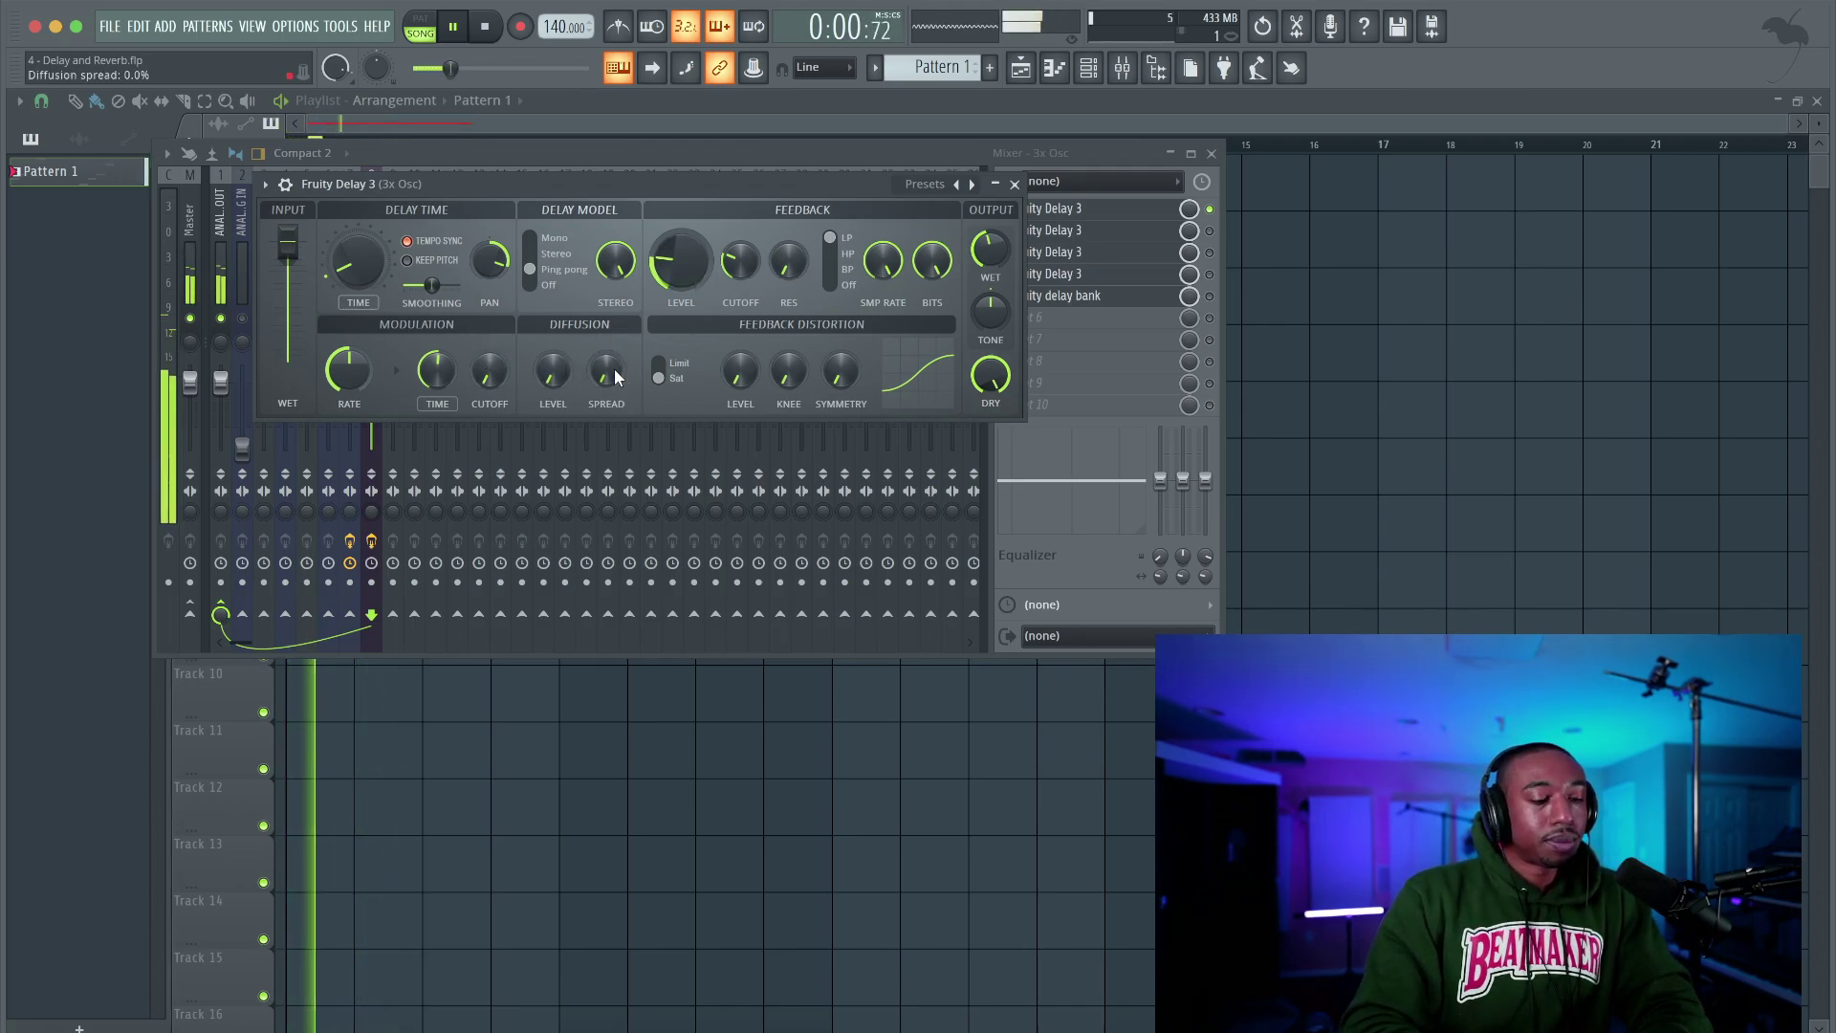
{"action": "left_click_drag", "start_coordinate": [612, 375], "coordinate": [608, 370]}
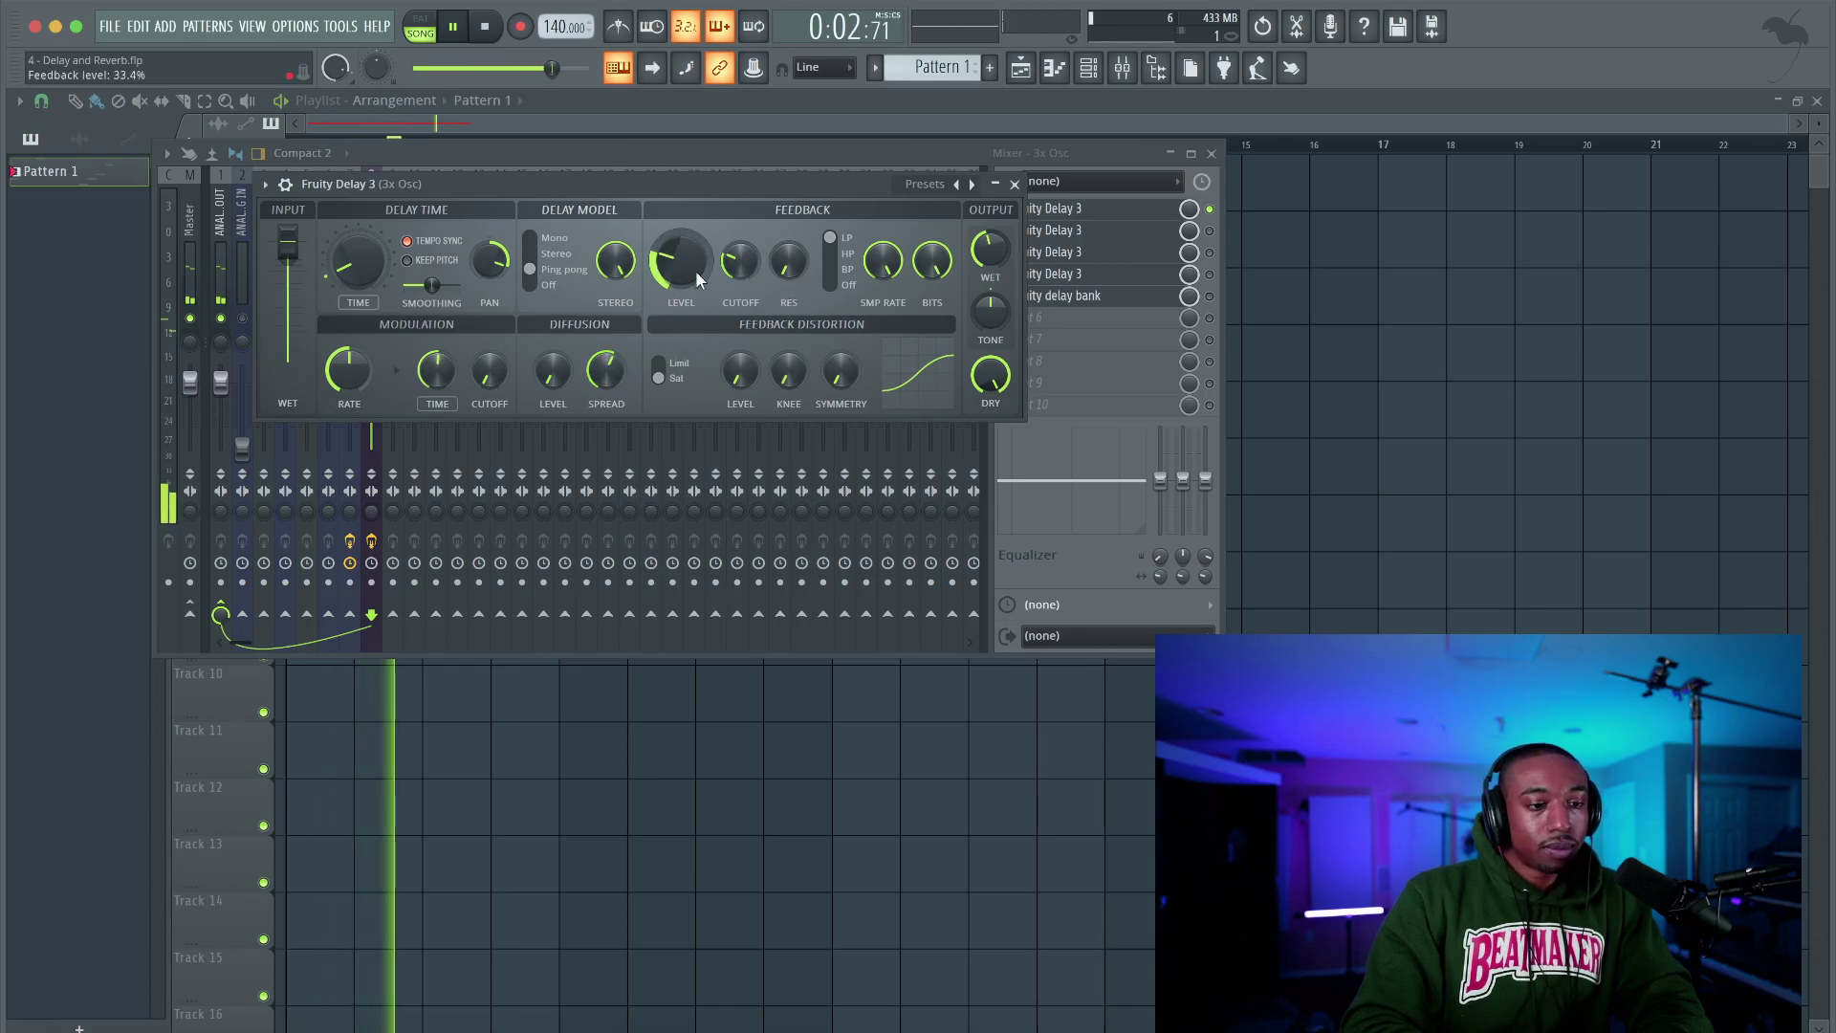
{"action": "left_click", "coordinate": [1015, 185]}
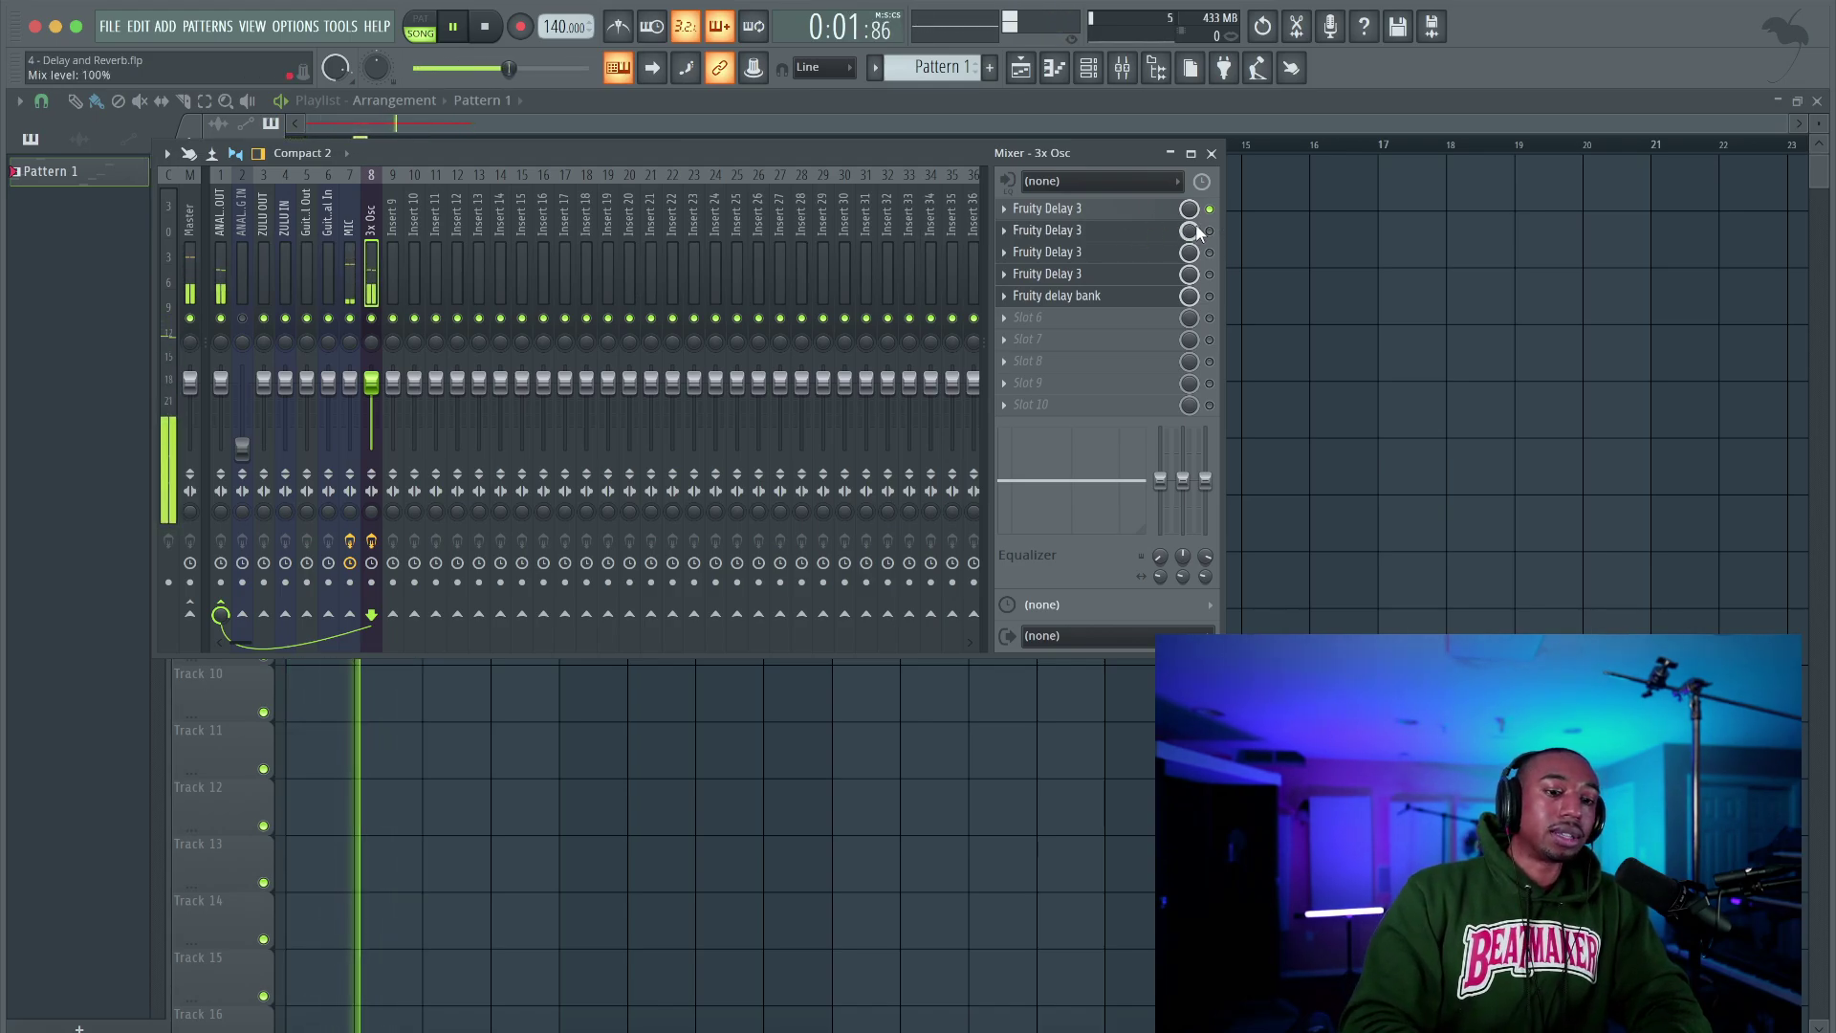
Enable and open the track's second Fruity Delay 3, close the mixer and place the plugin window below the pattern clip
{"action": "mouse_move", "coordinate": [1150, 209]}
{"action": "left_mouse_down"}
{"action": "mouse_move", "coordinate": [1150, 405]}
{"action": "mouse_move", "coordinate": [1150, 211]}
{"action": "left_mouse_up"}
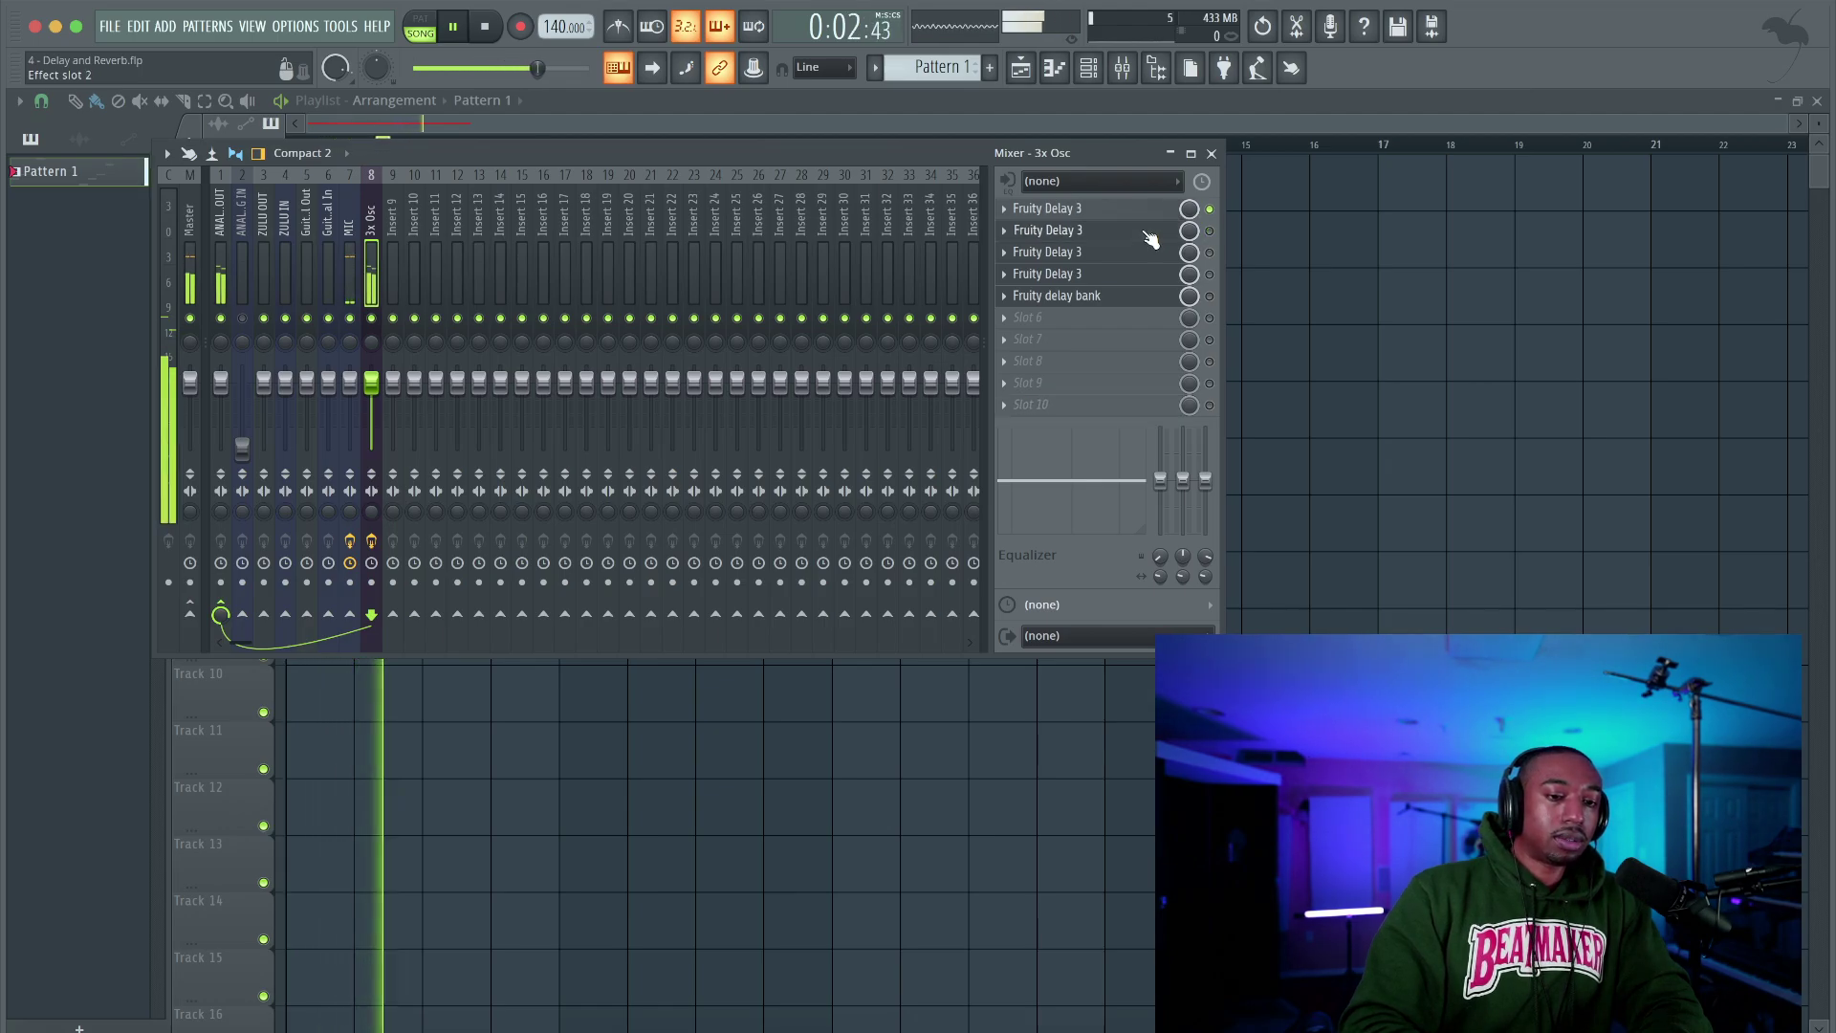
{"action": "key", "text": "space"}
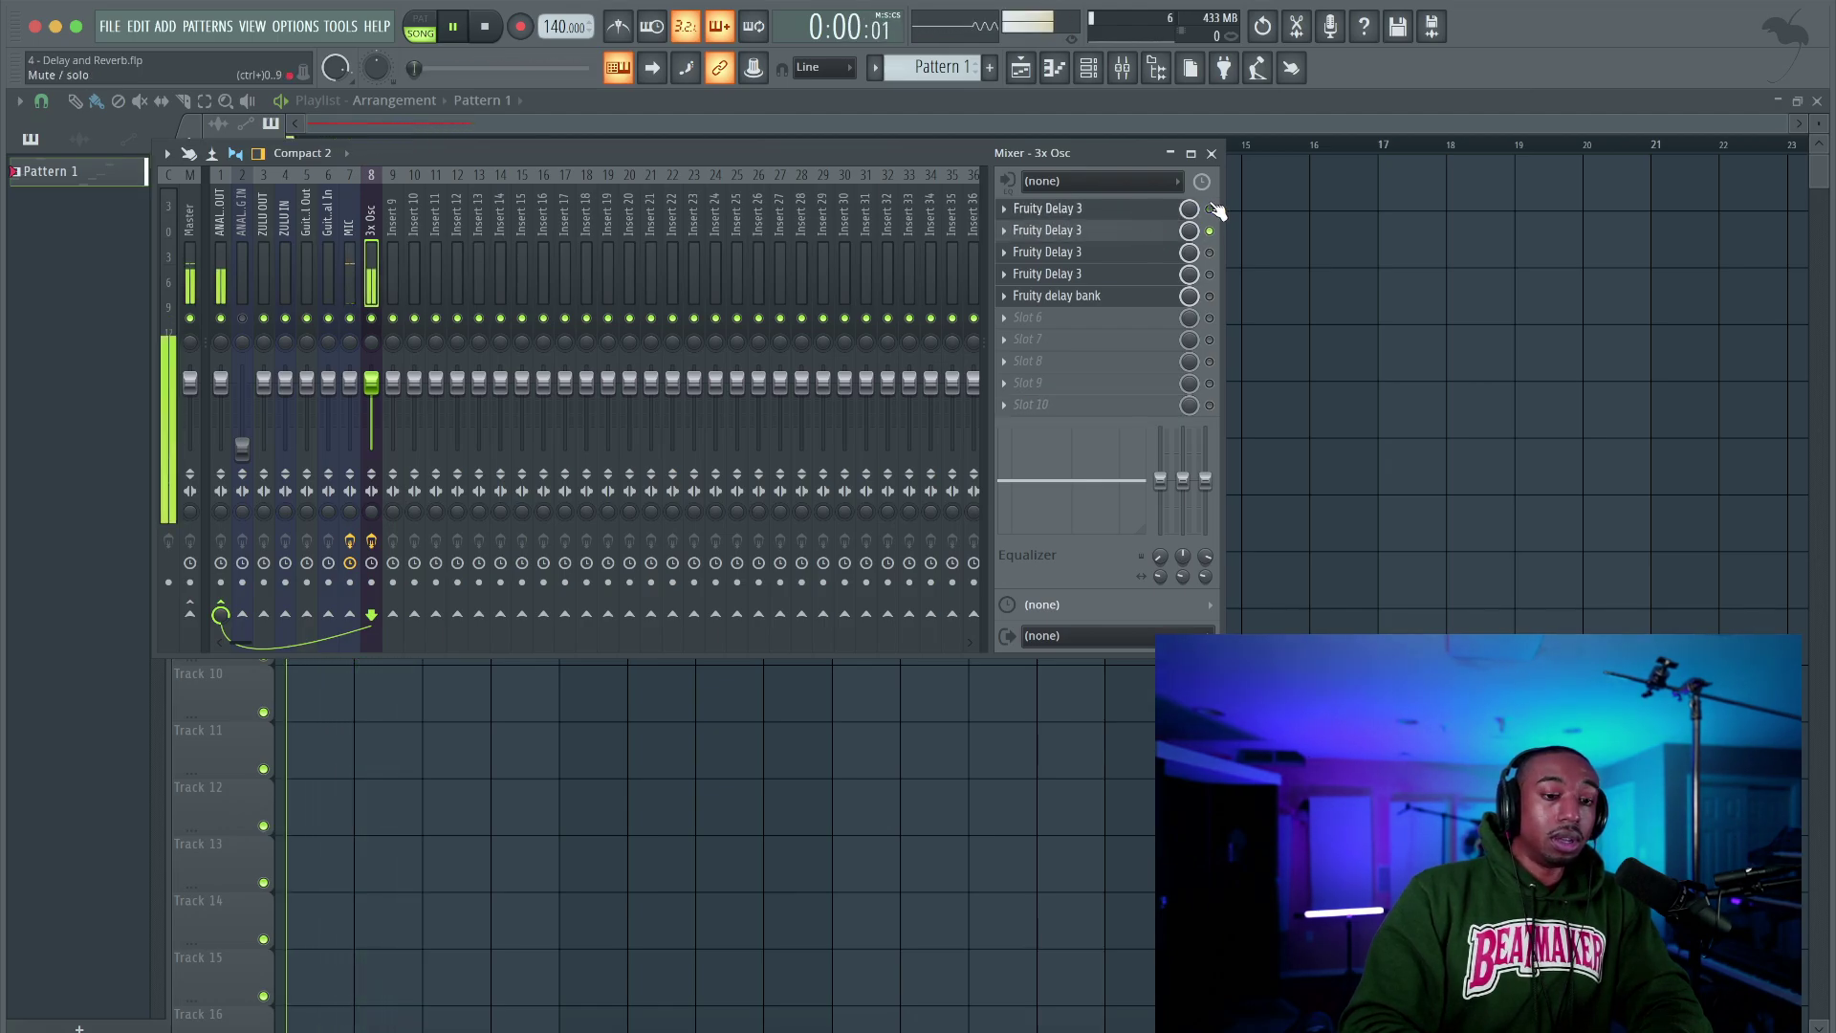
{"action": "left_click", "coordinate": [1124, 209]}
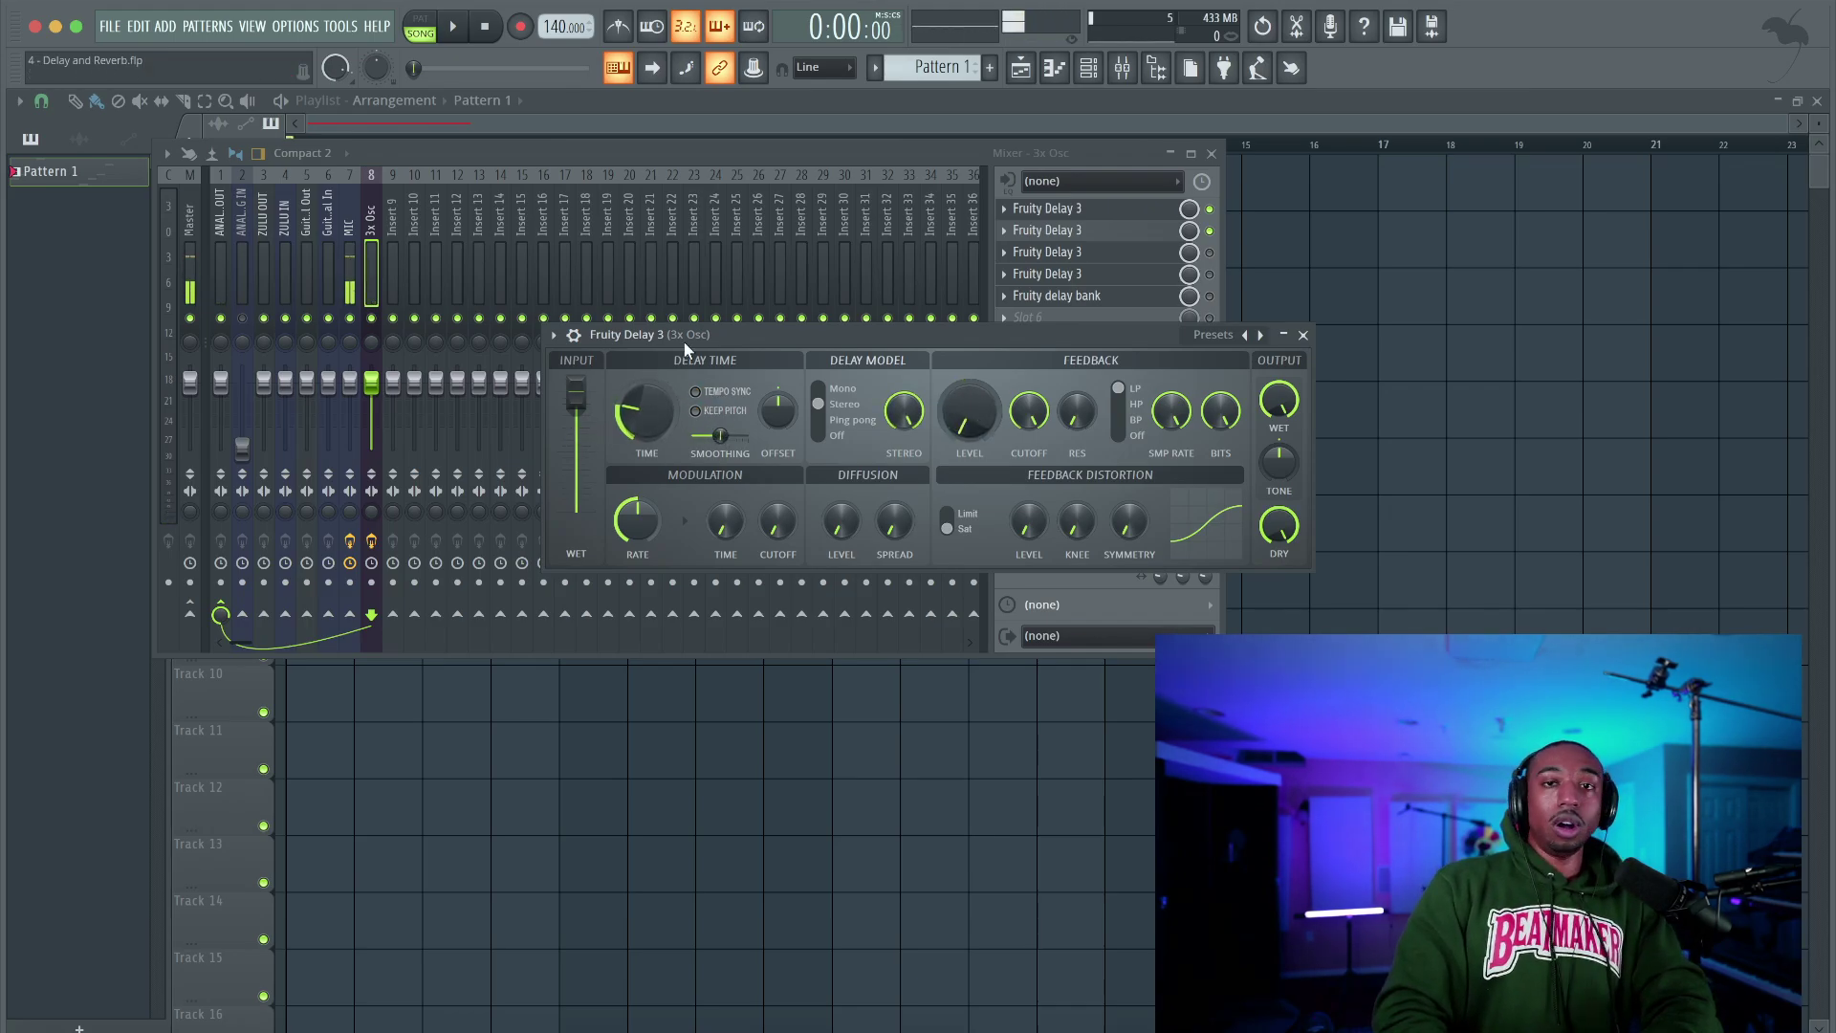
{"action": "left_click_drag", "start_coordinate": [686, 341], "coordinate": [353, 203]}
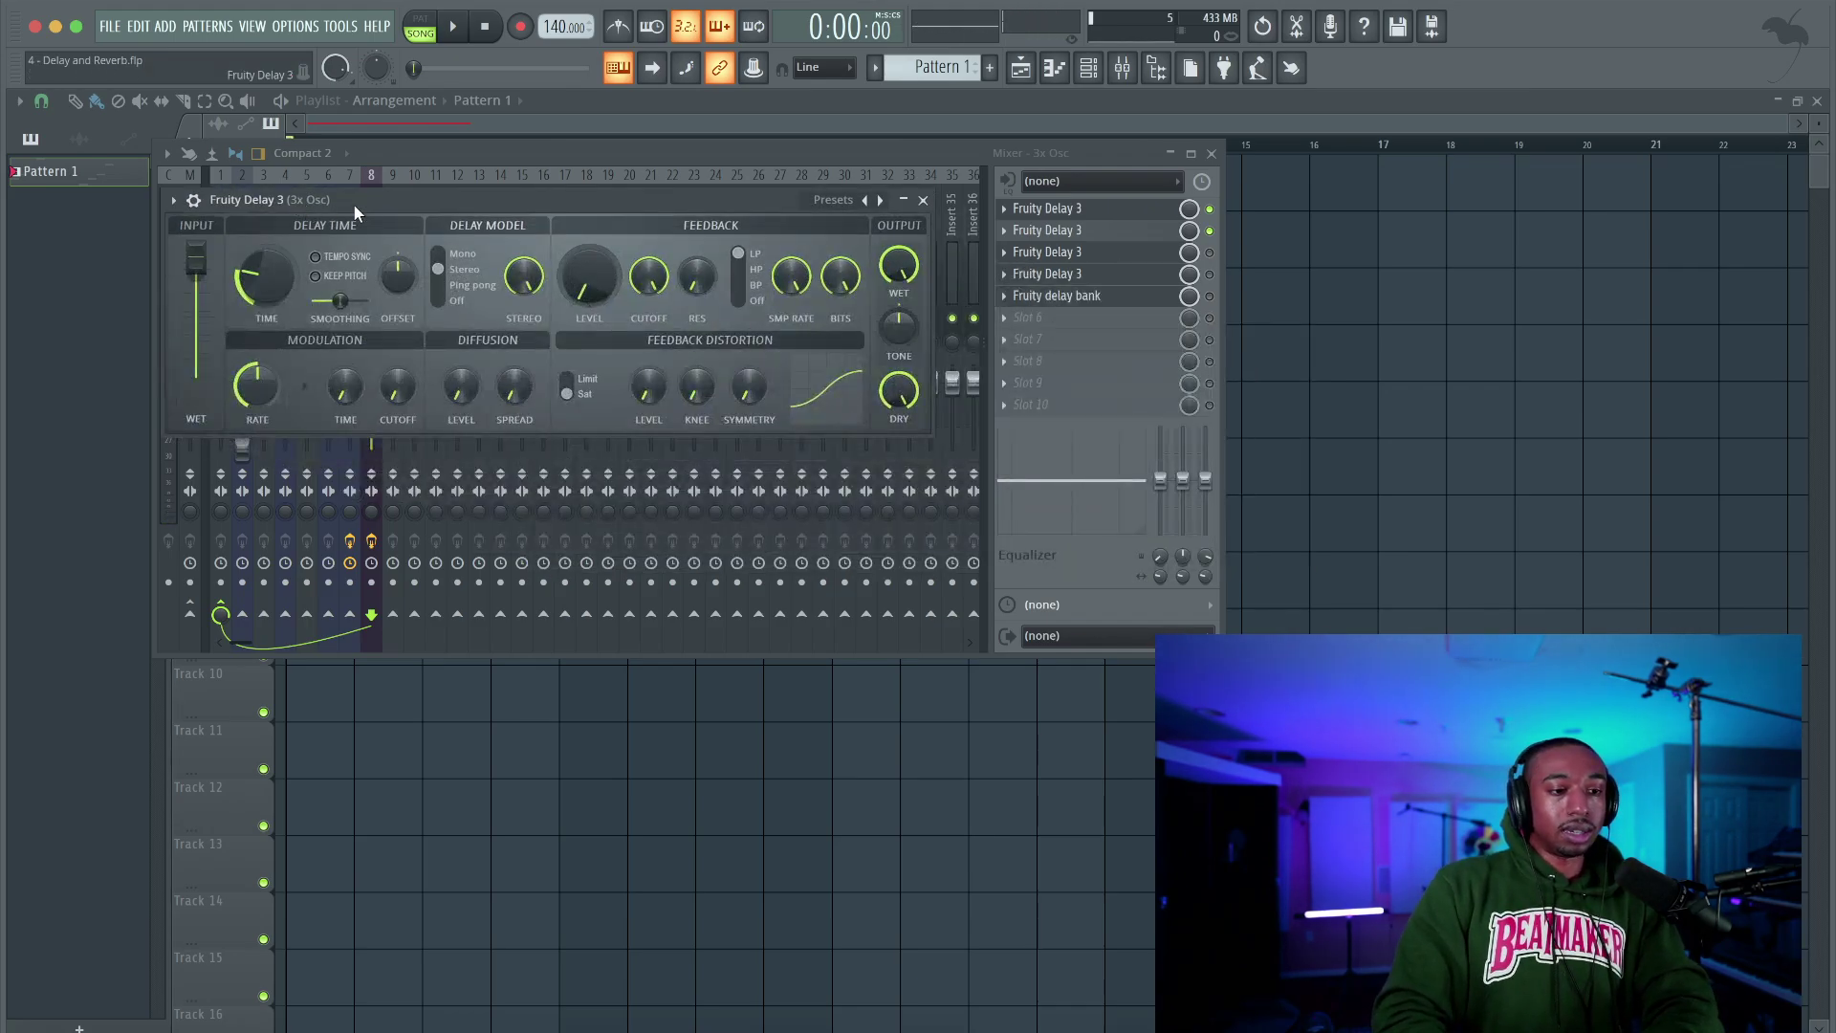
{"action": "left_click", "coordinate": [1213, 154]}
{"action": "left_click_drag", "start_coordinate": [555, 202], "coordinate": [587, 280]}
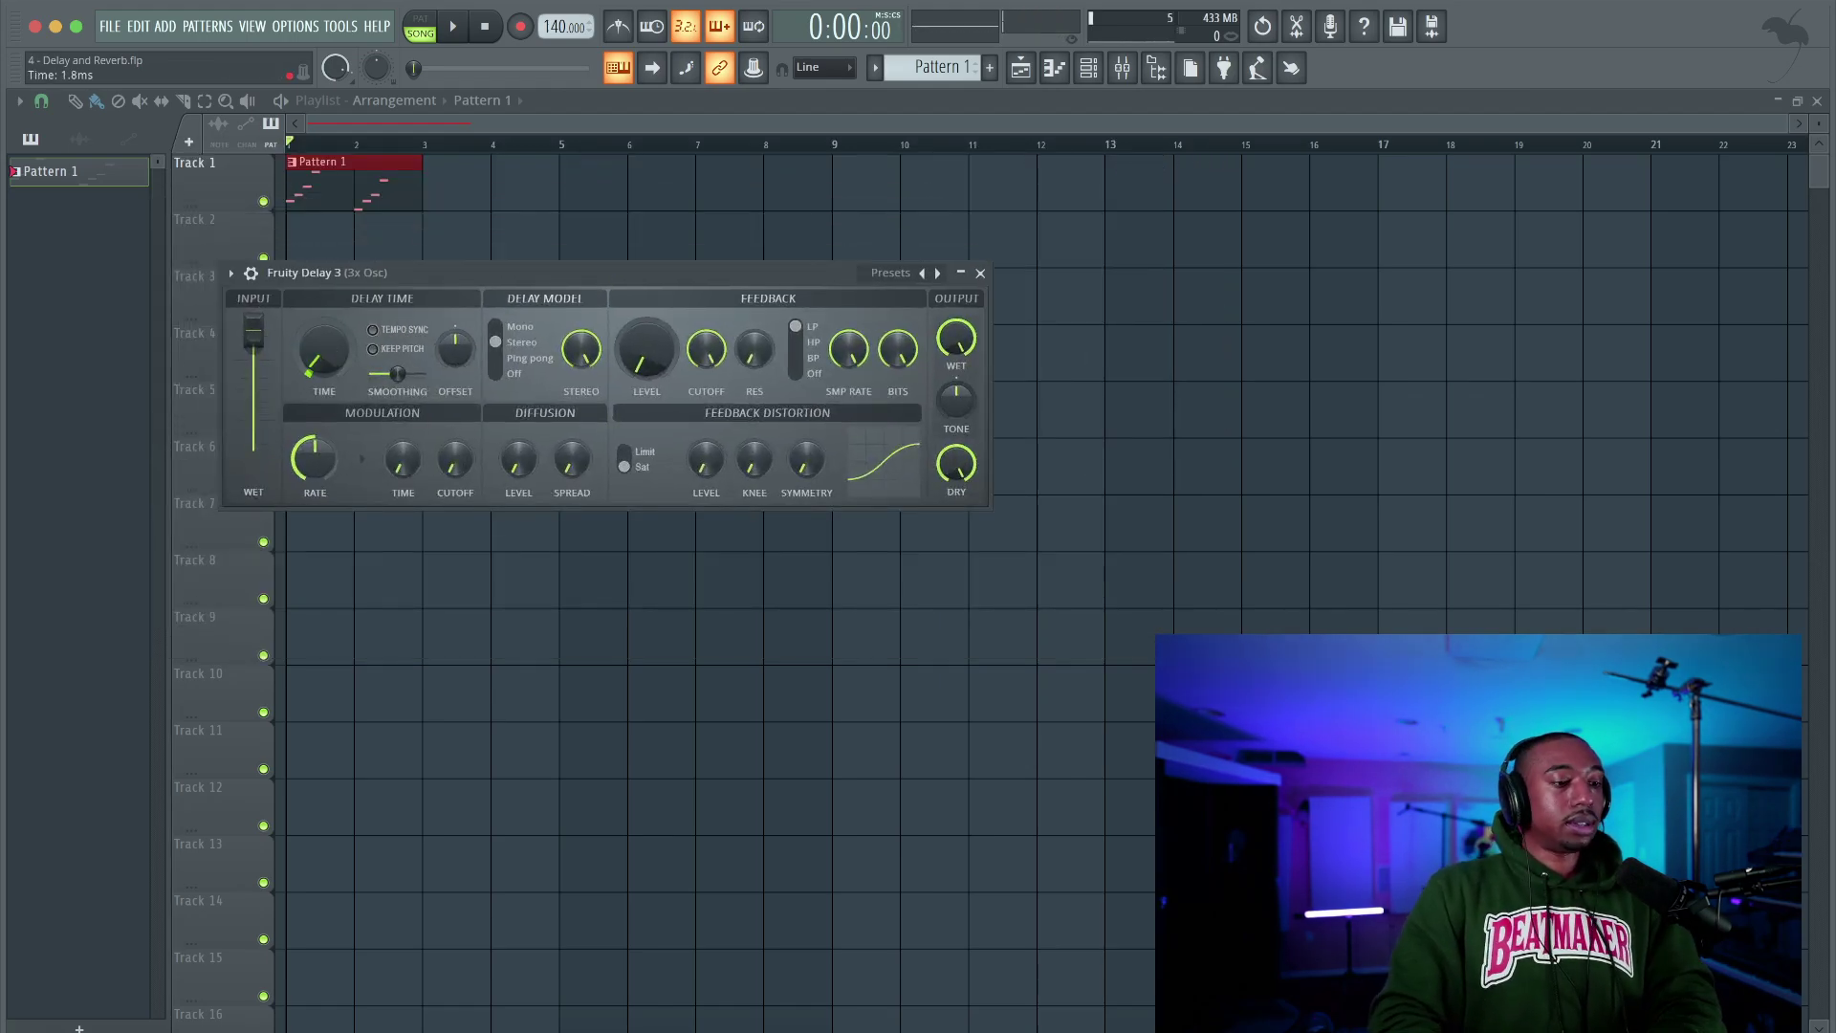
Audition the second delay at a 1.8 ms delay time, switch it to ping pong and pan the delay time to about 64.4%
{"action": "key", "text": "space"}
{"action": "key", "text": "space"}
{"action": "key", "text": "space"}
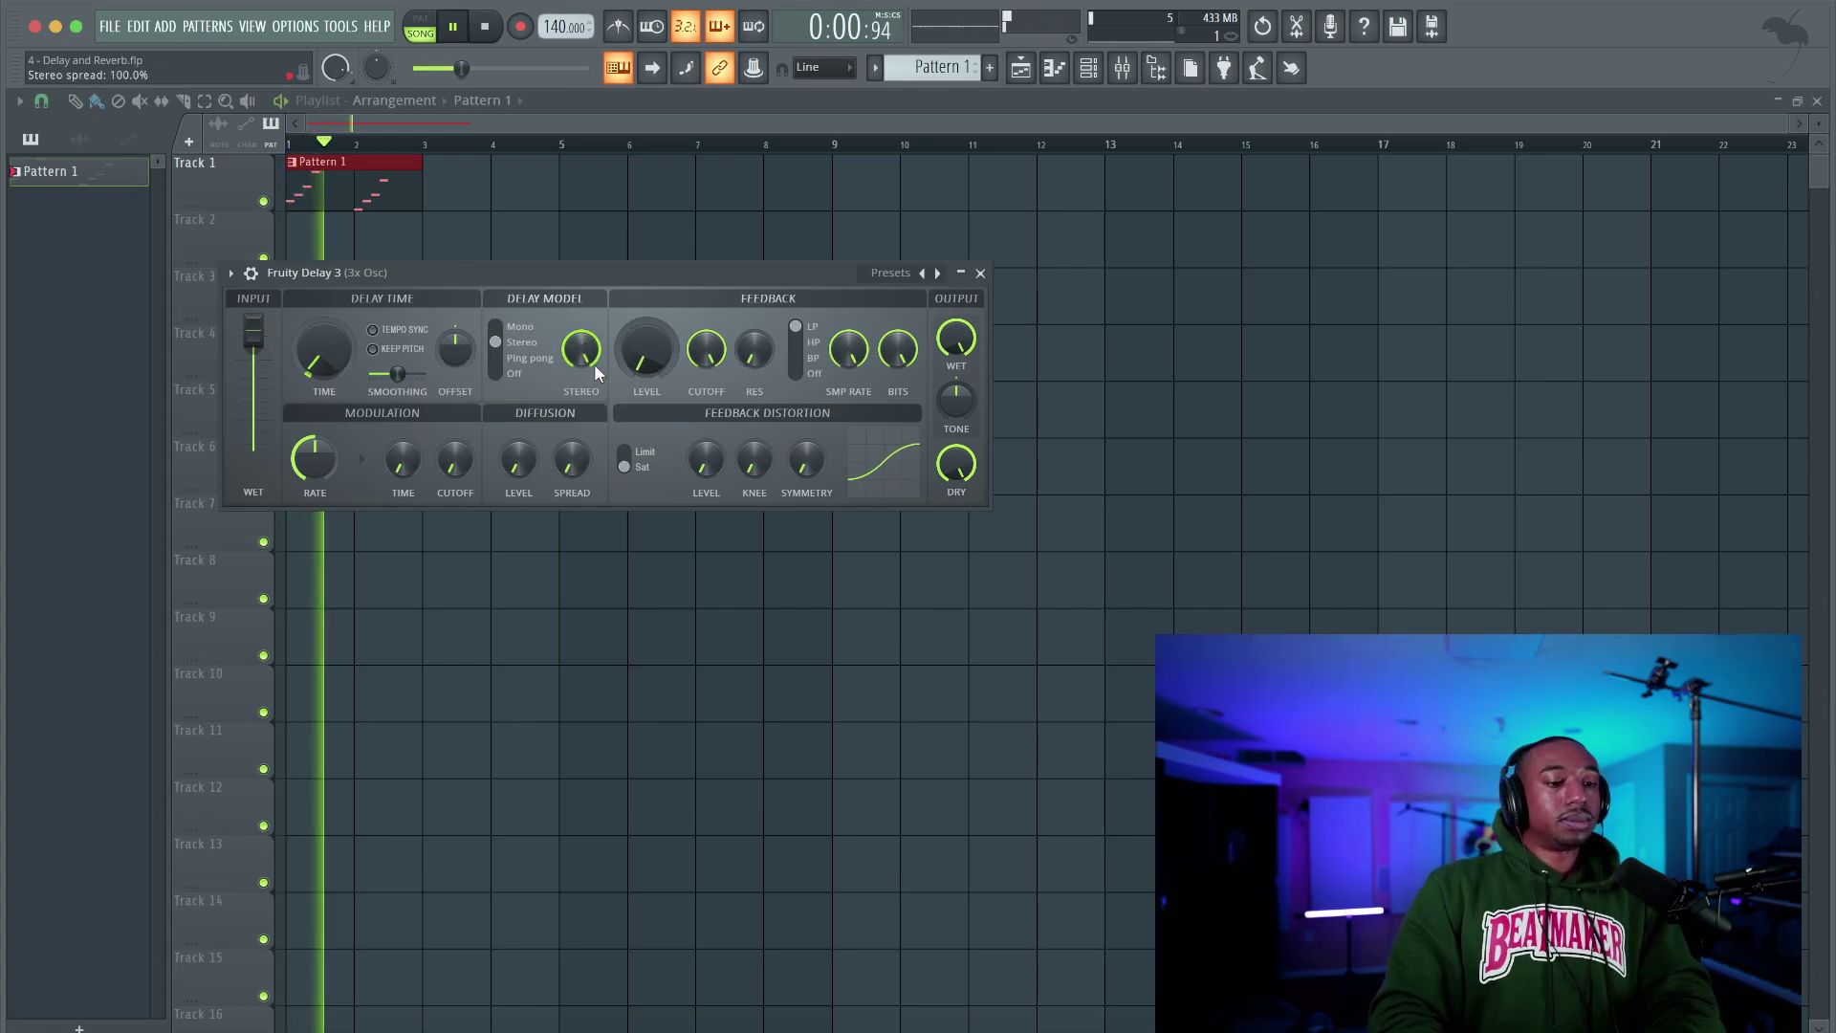
{"action": "left_click", "coordinate": [524, 359]}
{"action": "key", "text": "space"}
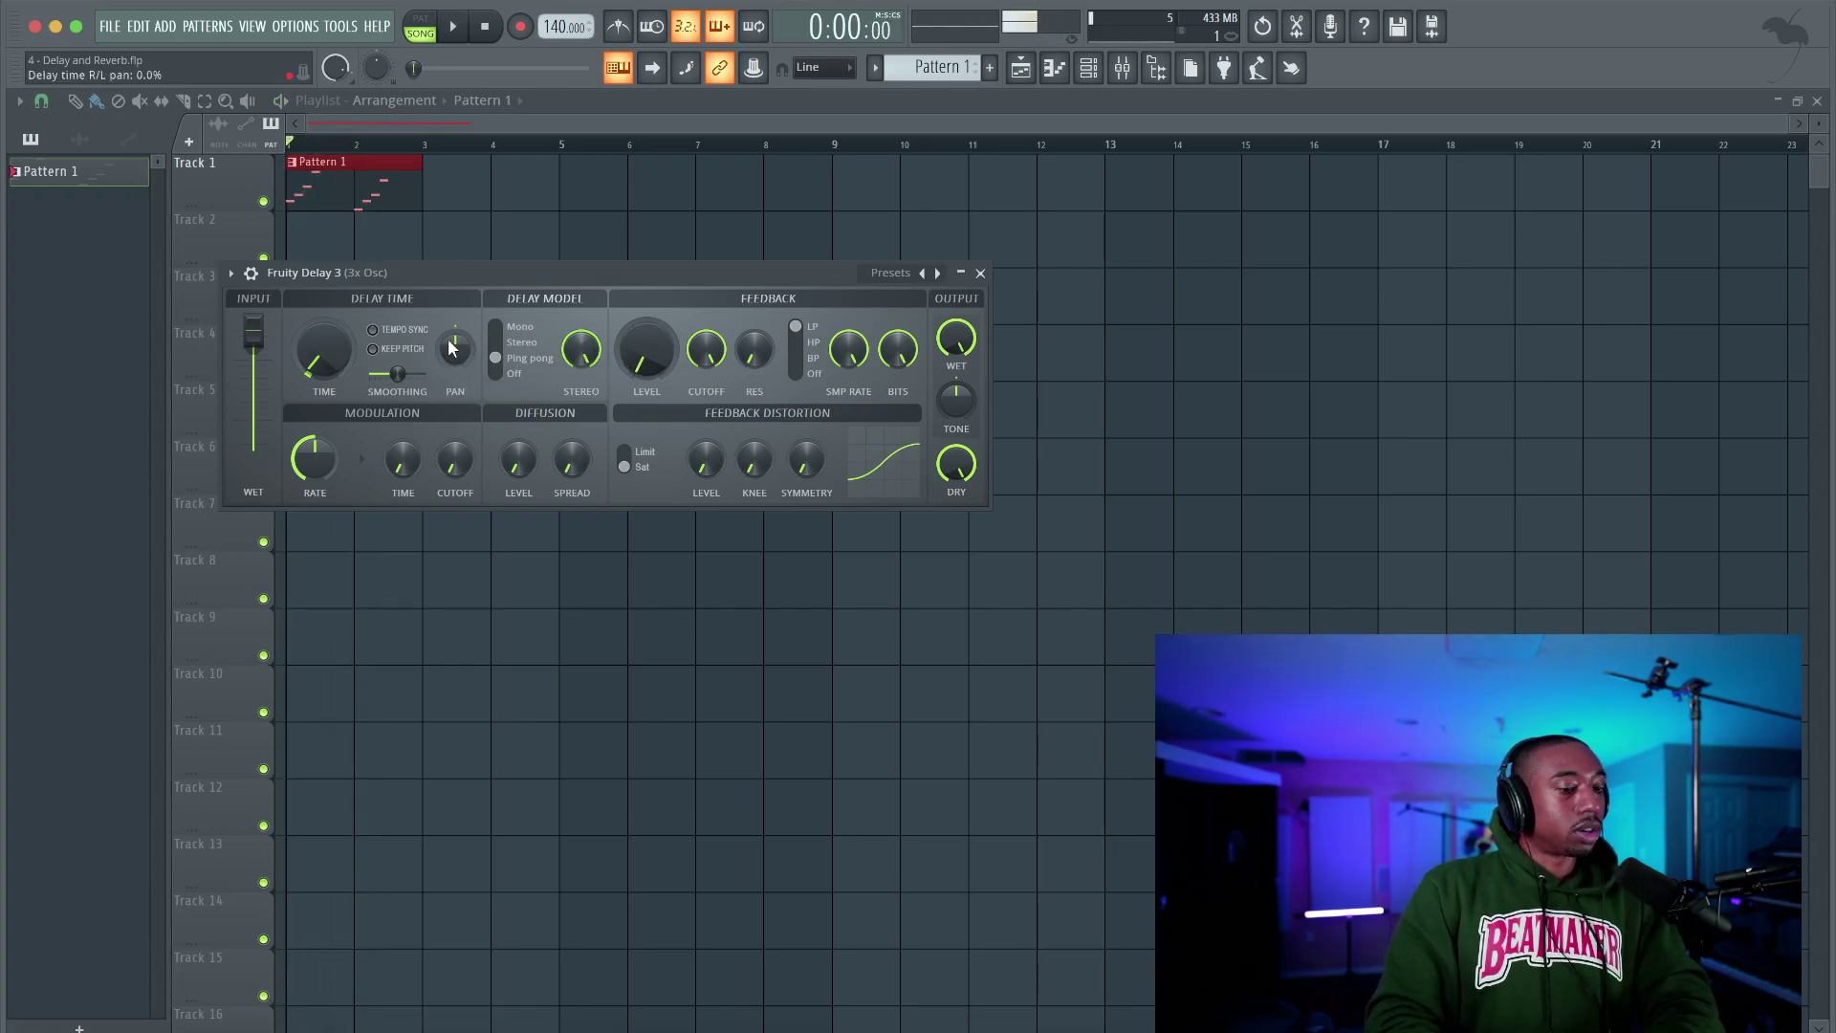
{"action": "left_click_drag", "start_coordinate": [448, 345], "coordinate": [448, 301]}
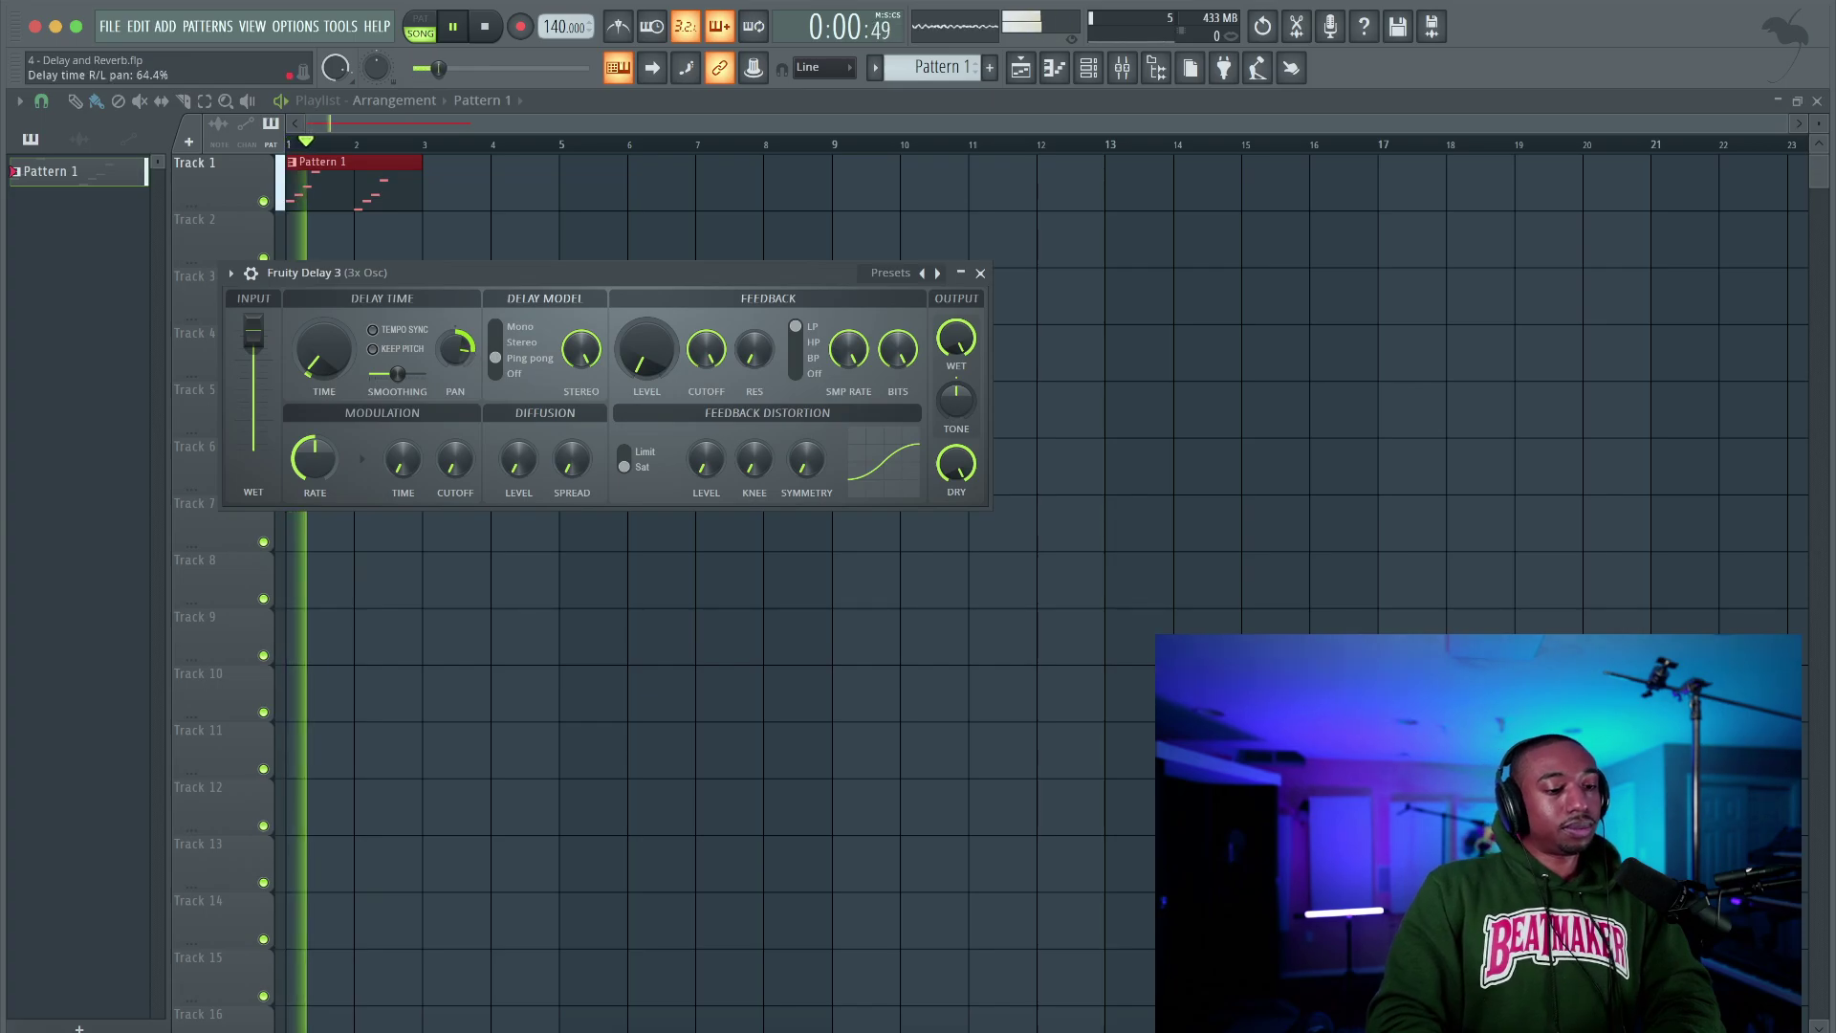
Raise the second delay's modulation time and set its delay time to 7.1 ms, replaying the pattern
{"action": "left_click_drag", "start_coordinate": [403, 460], "coordinate": [399, 435]}
{"action": "key", "text": "space"}
{"action": "key", "text": "space"}
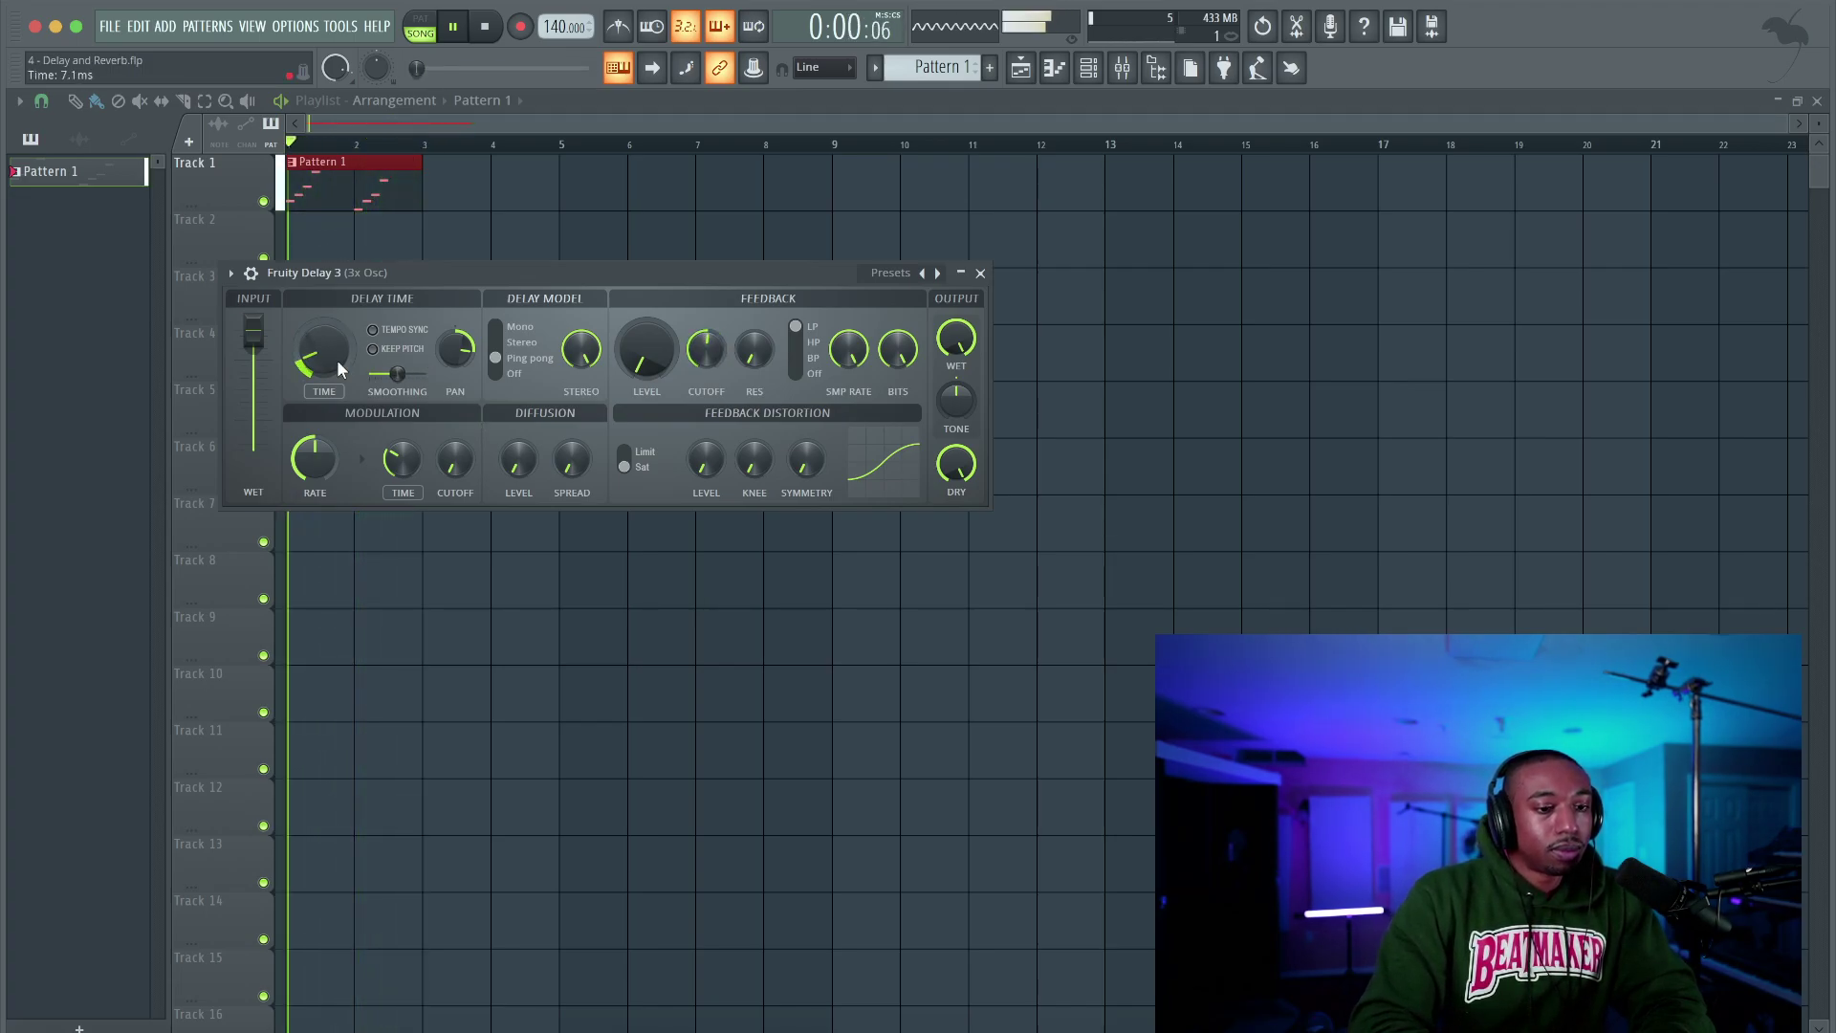
Raise the feedback level slightly from zero and shorten the delay time to 4.2 ms while auditioning the pattern
{"action": "right_click", "coordinate": [957, 462]}
{"action": "left_click", "coordinate": [984, 485]}
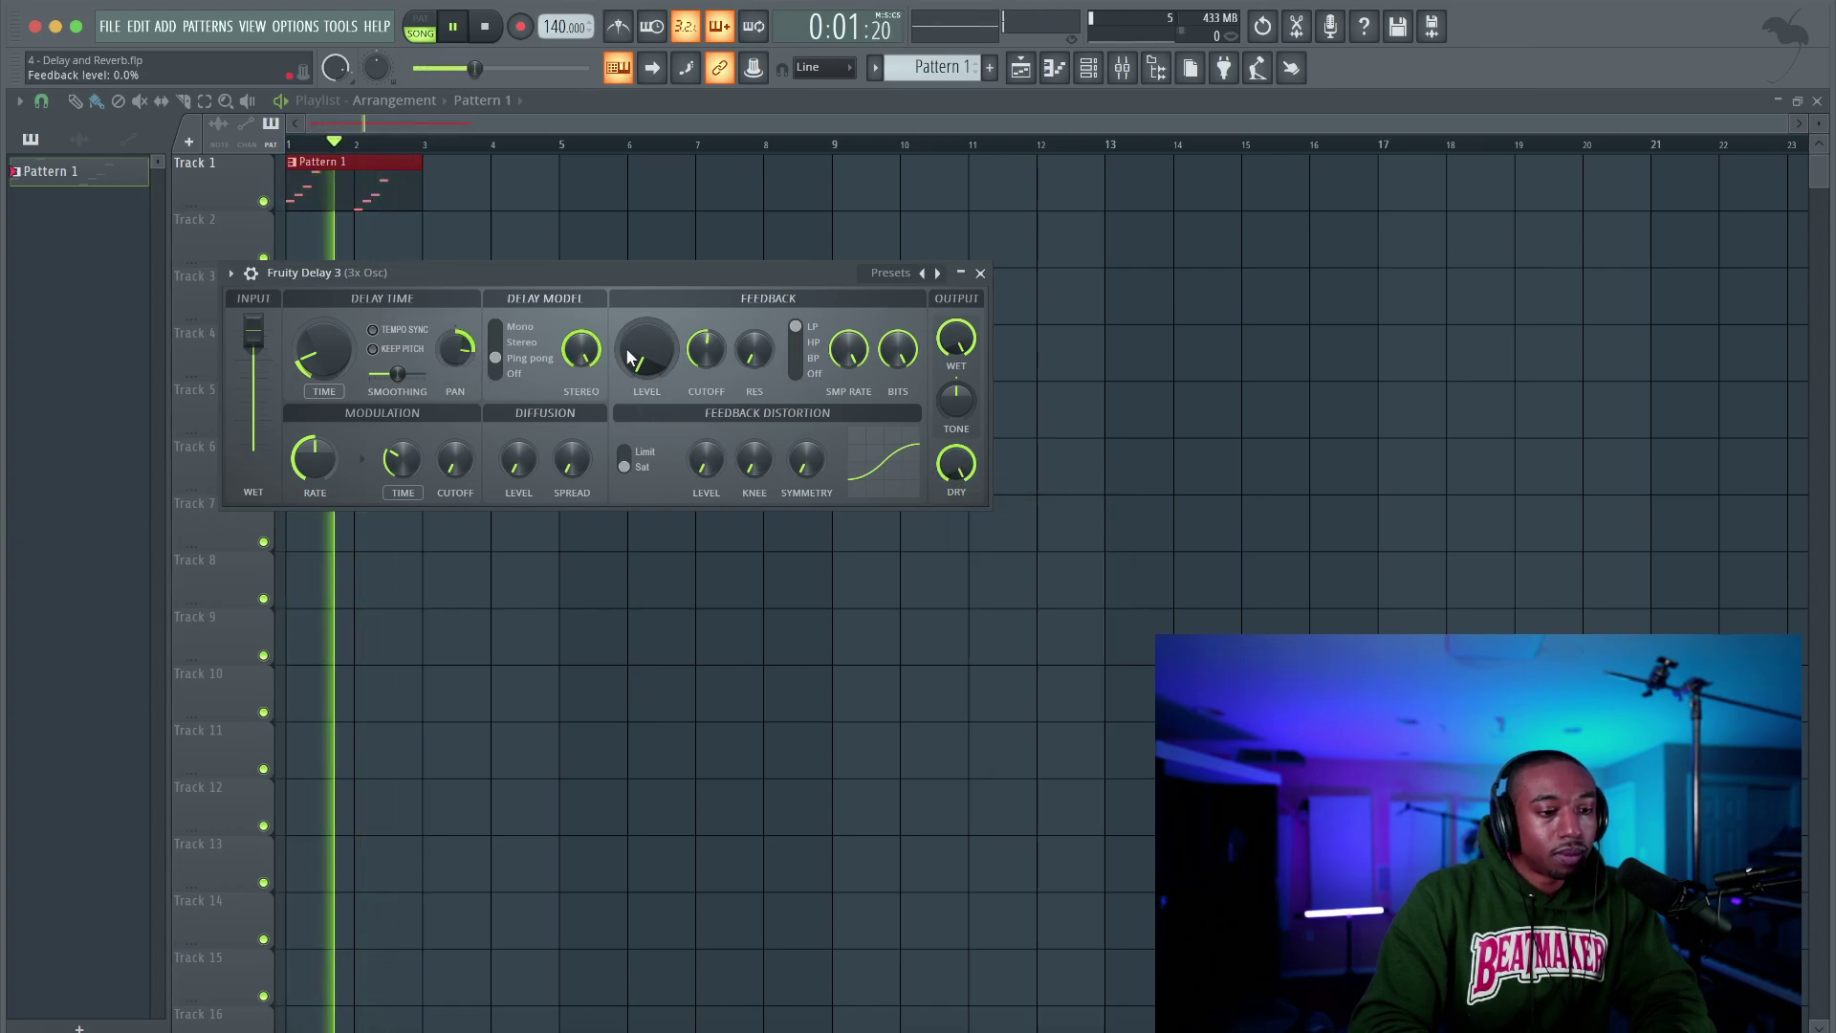
{"action": "key", "text": "space"}
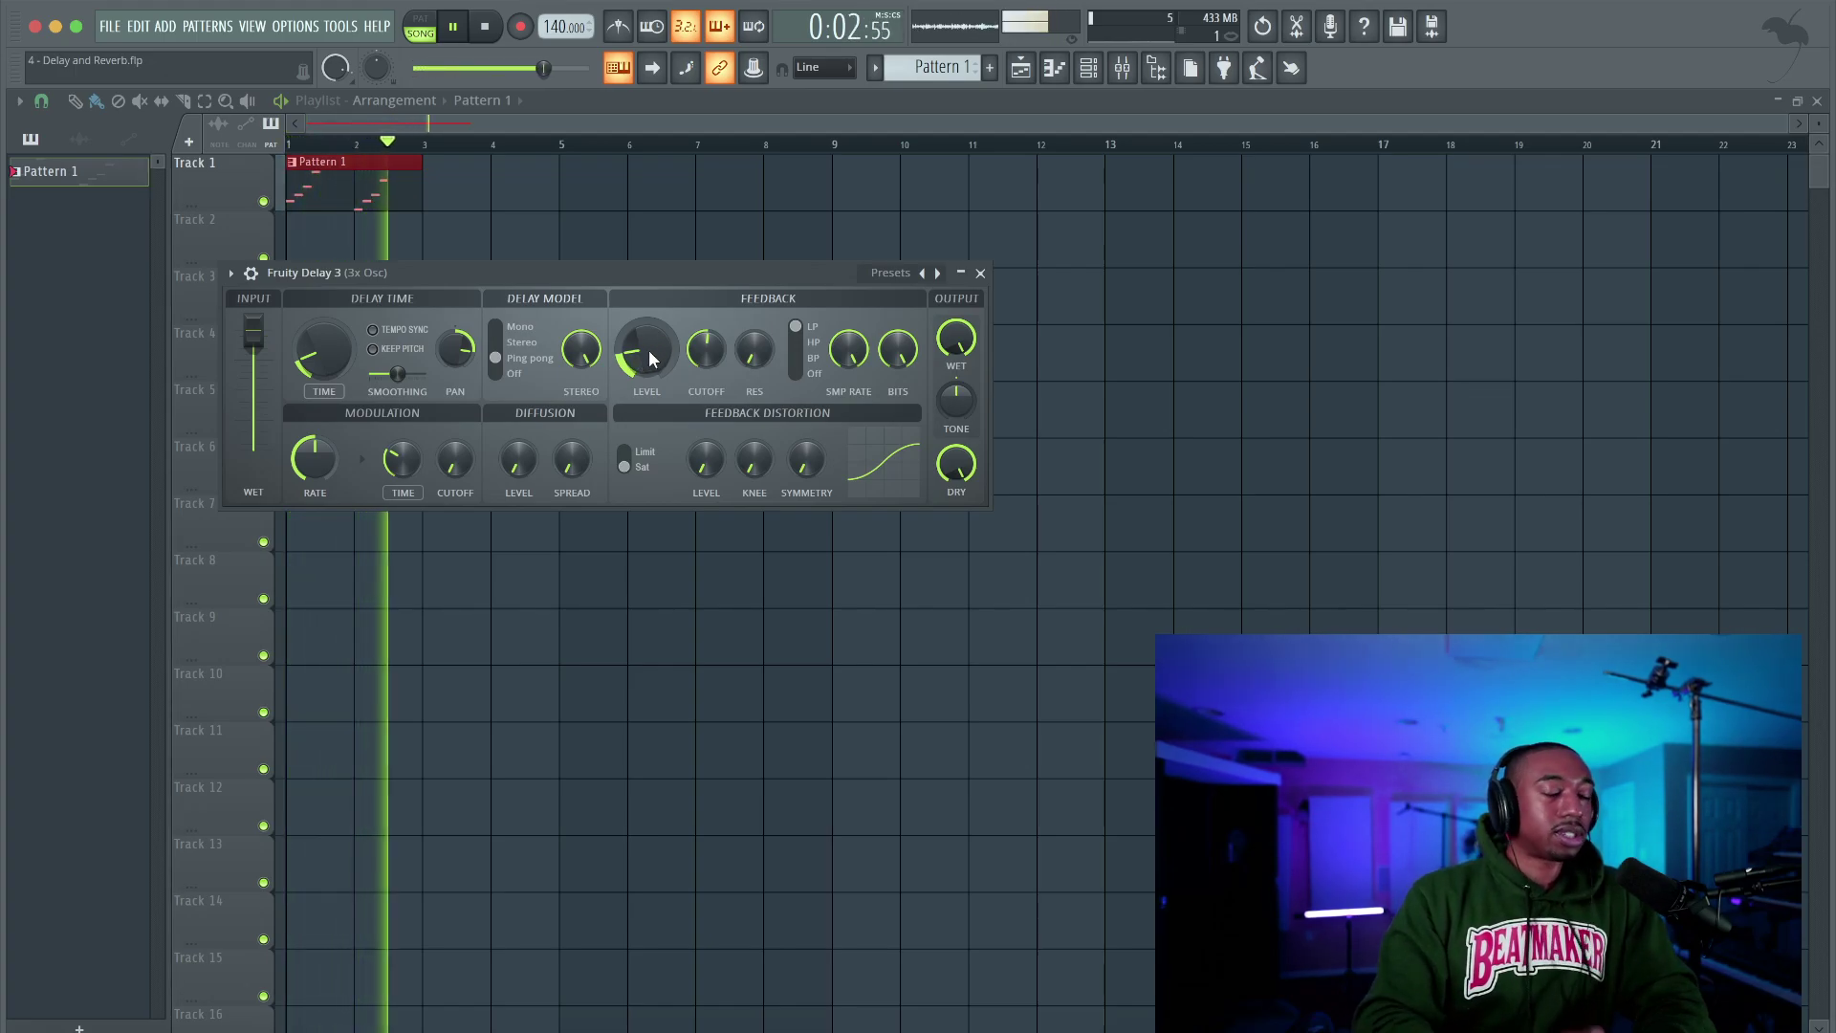
{"action": "left_click_drag", "start_coordinate": [650, 358], "coordinate": [651, 371]}
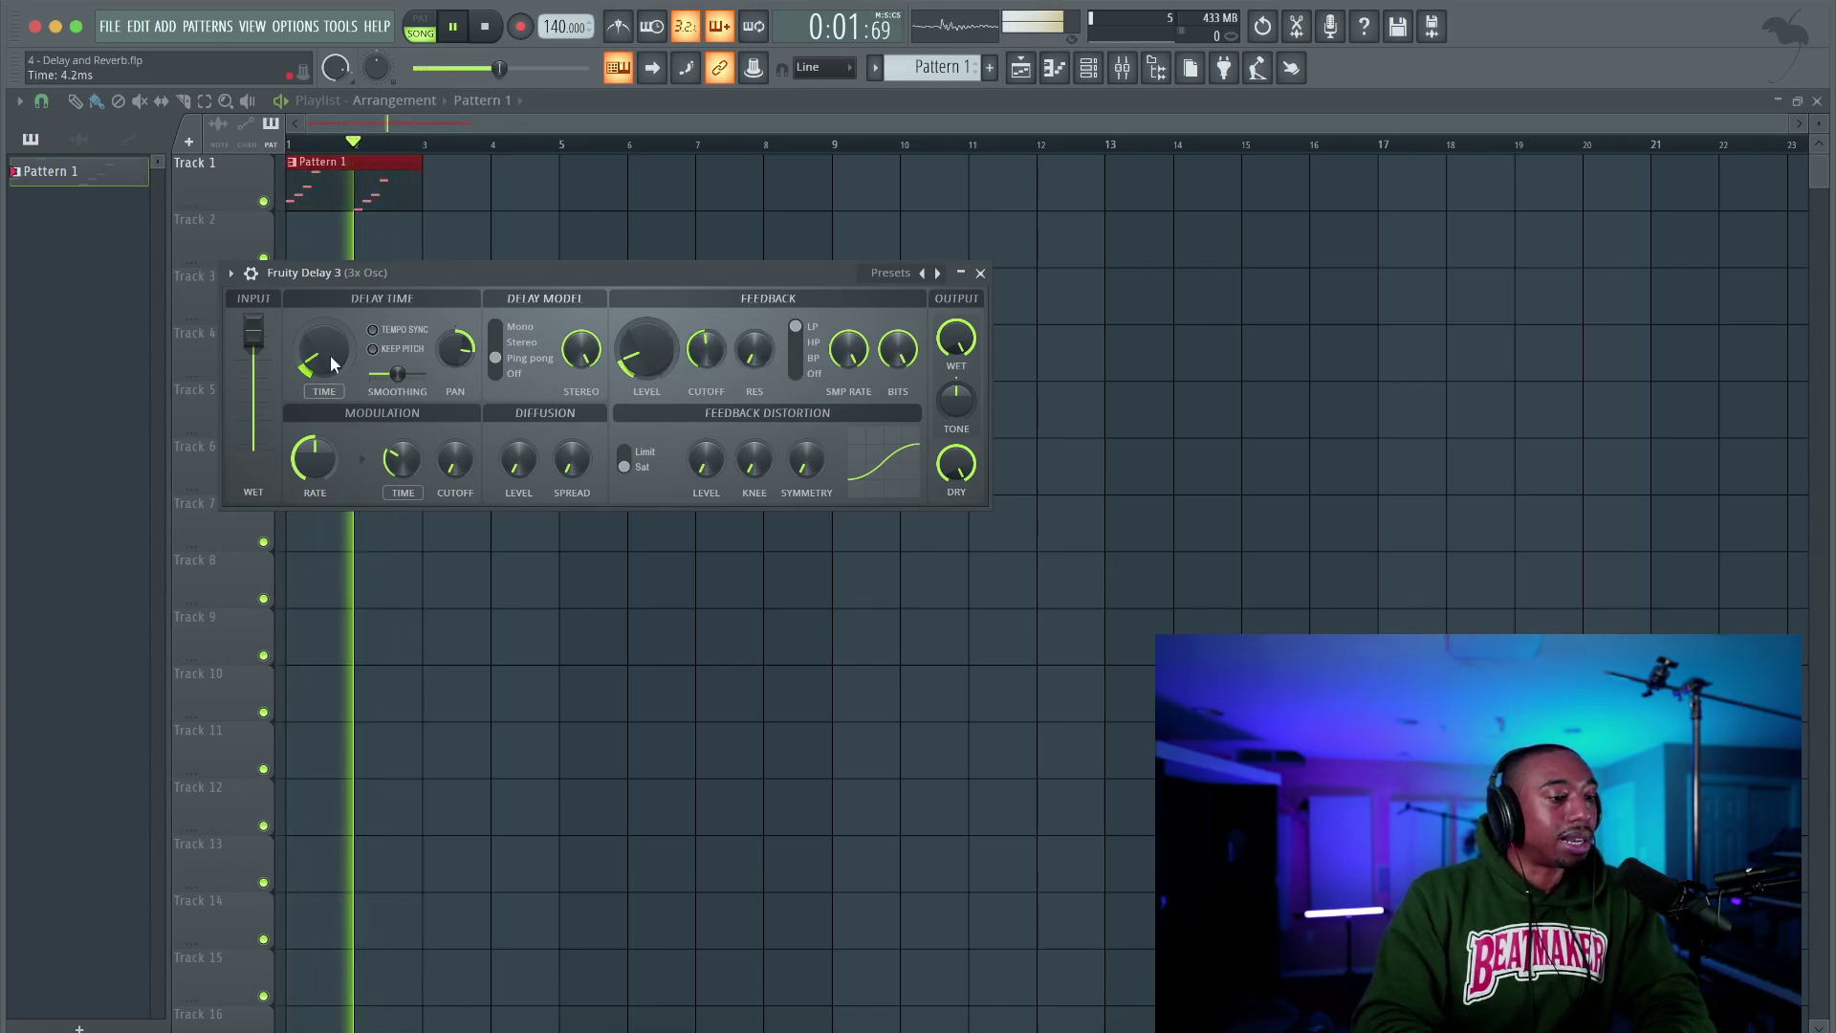
Return to the mixer and review the first Fruity Delay 3's settings while both delays play together
{"action": "left_click", "coordinate": [980, 272]}
{"action": "left_click", "coordinate": [1121, 67]}
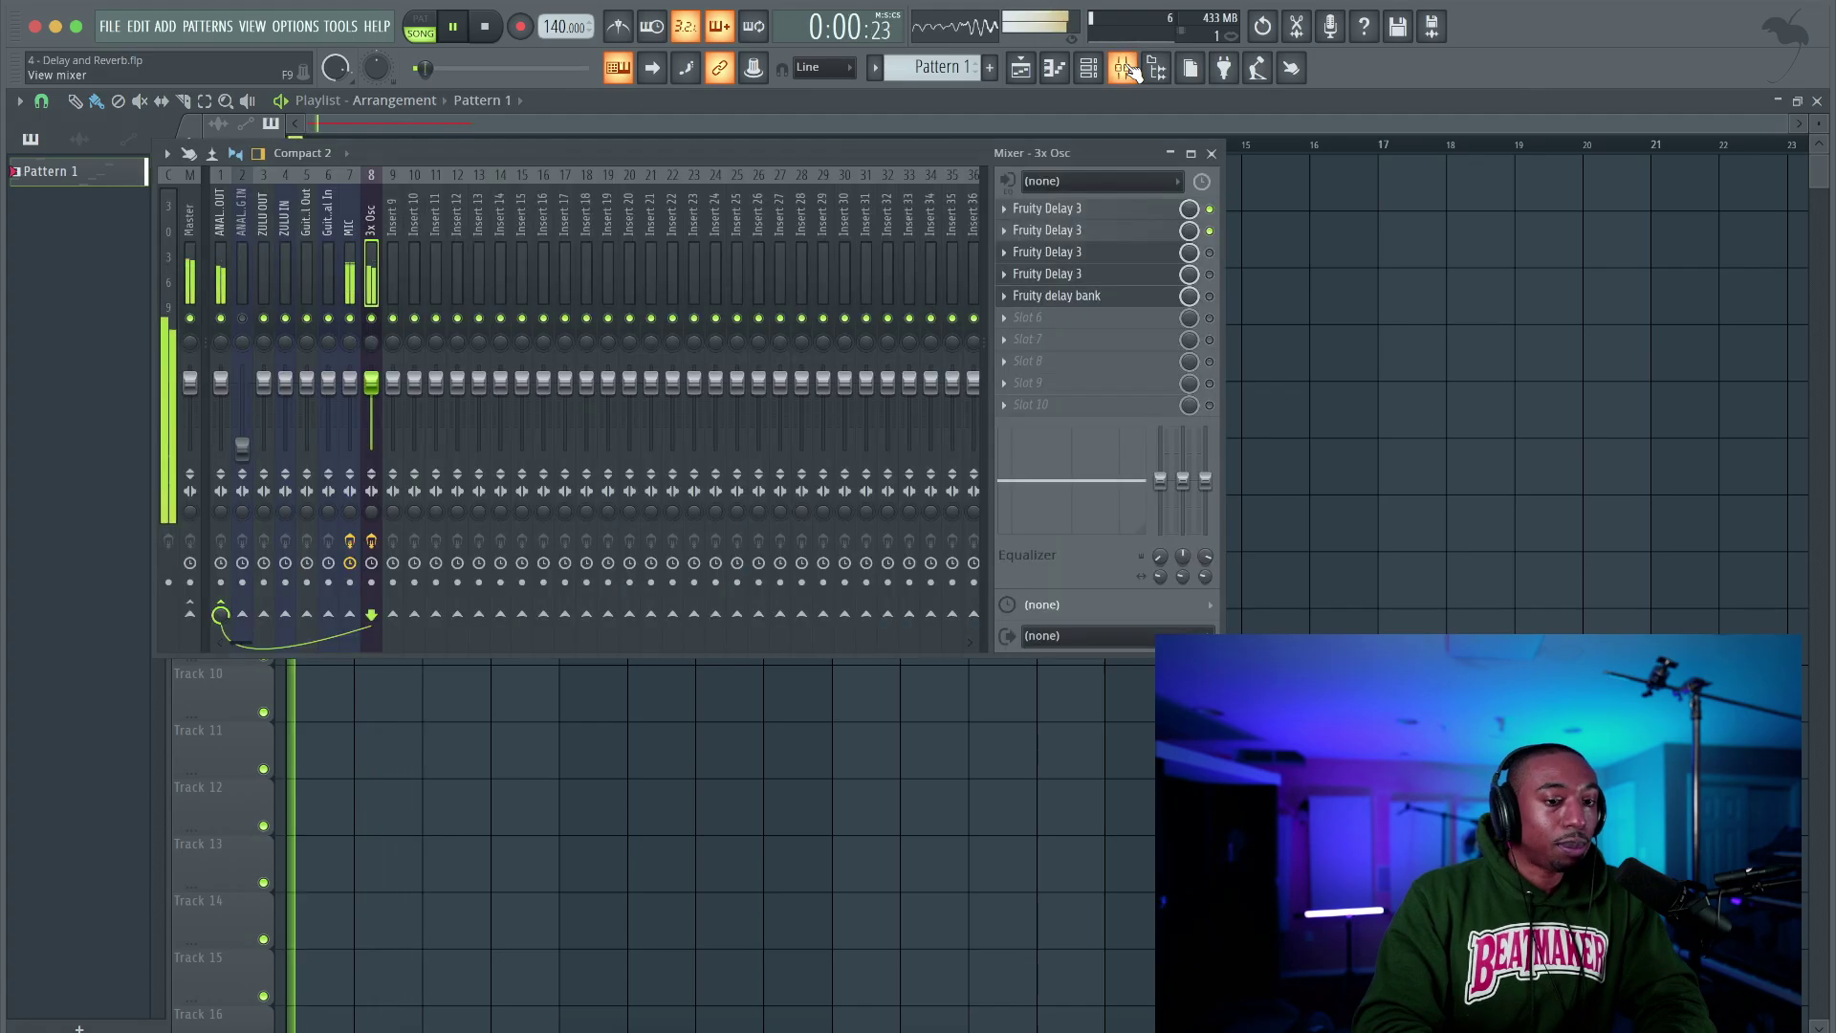
{"action": "left_click", "coordinate": [1143, 251]}
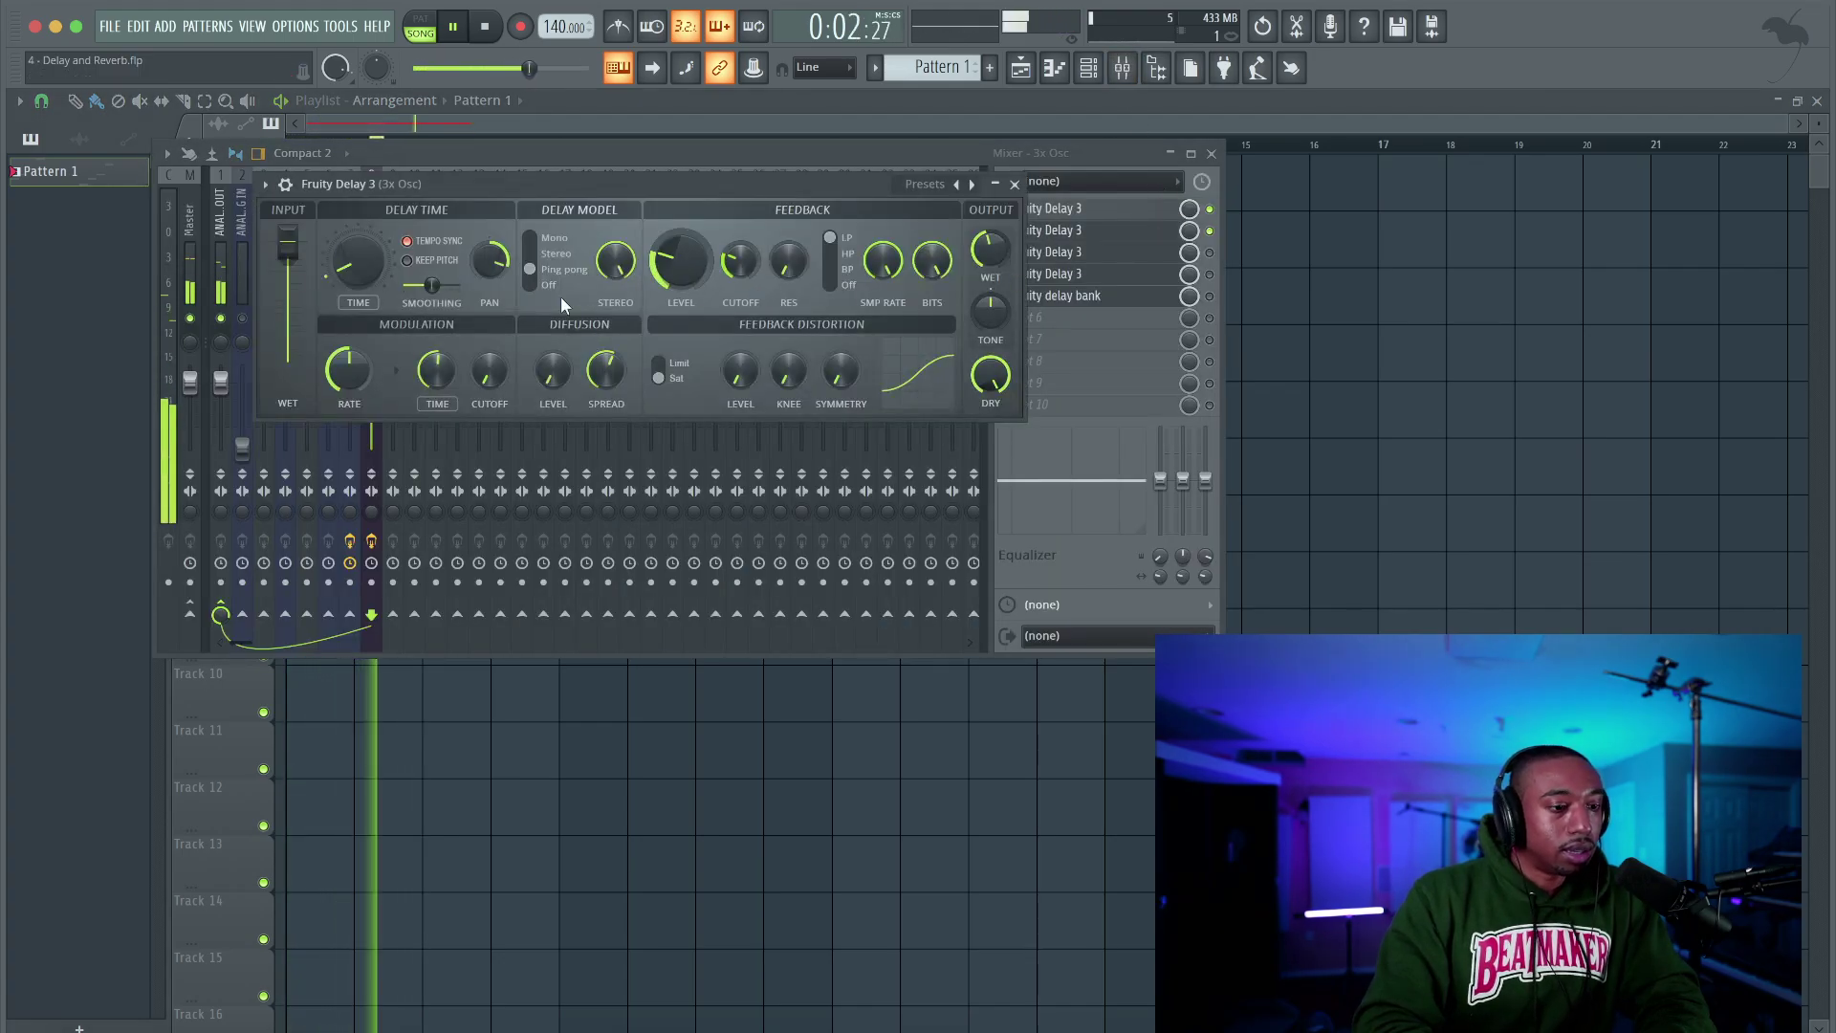
{"action": "left_click", "coordinate": [1014, 184]}
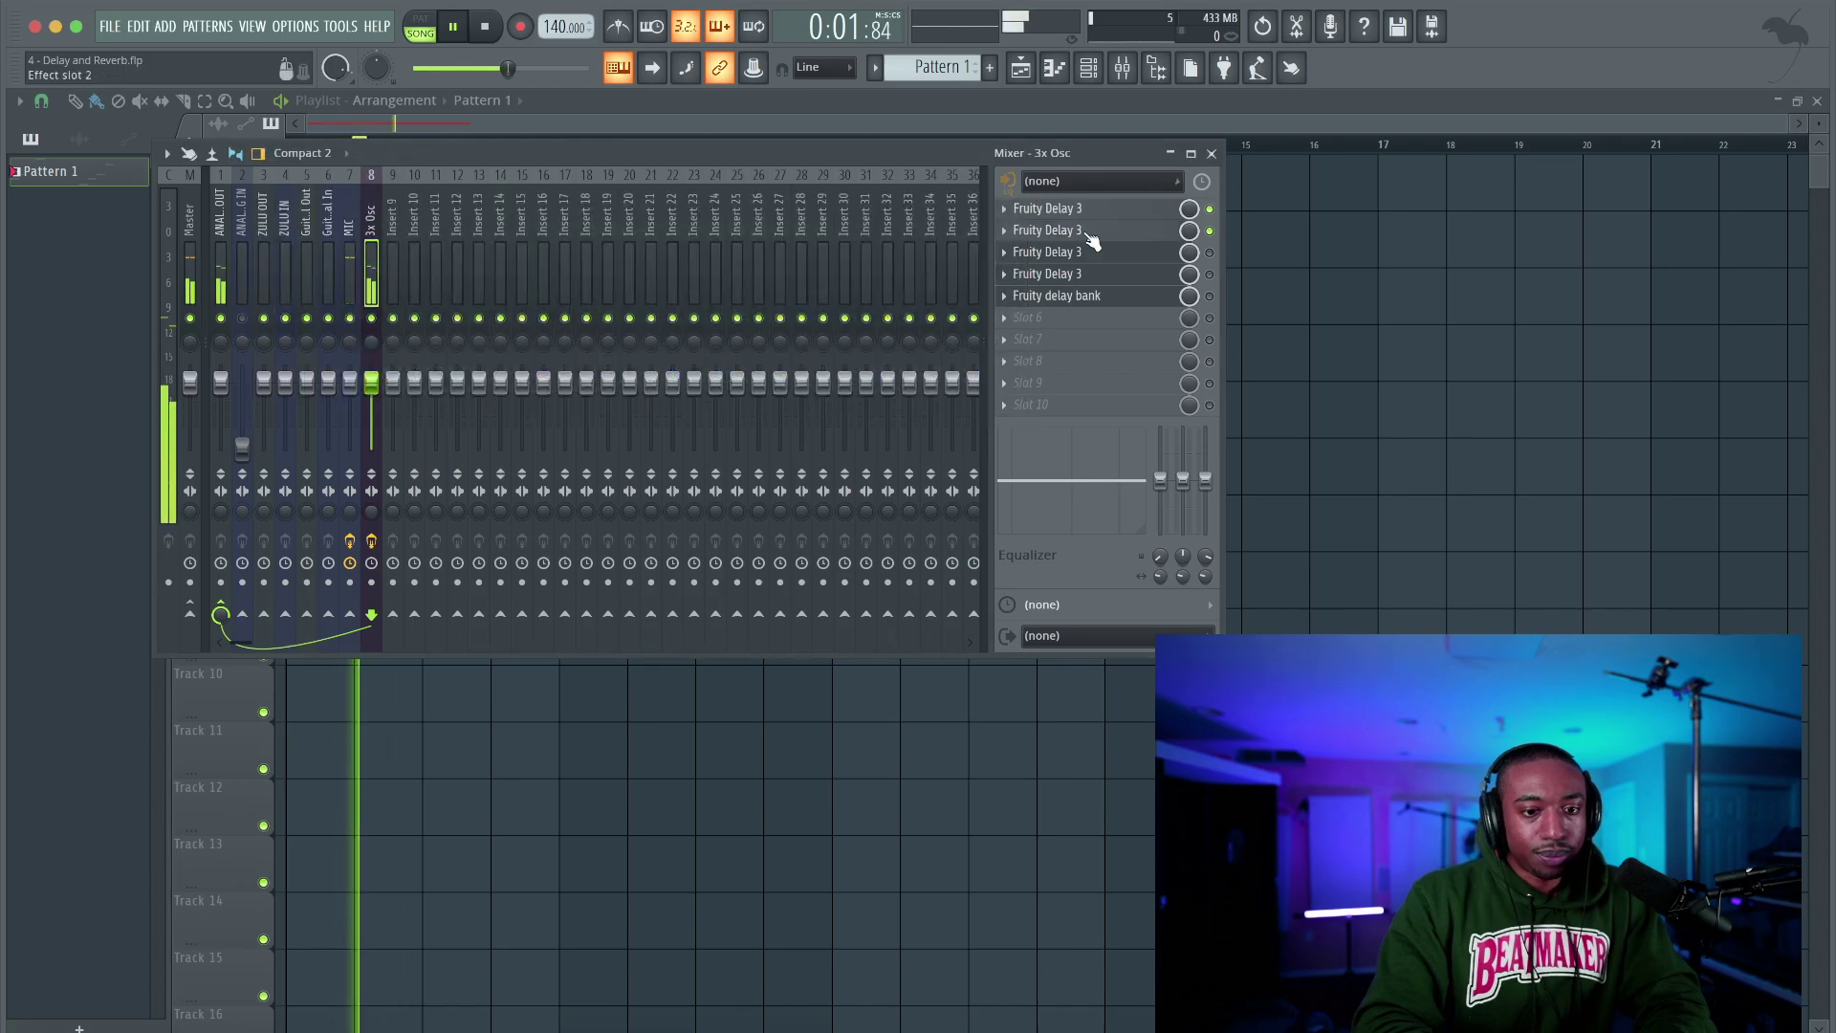
{"action": "left_click", "coordinate": [1161, 252]}
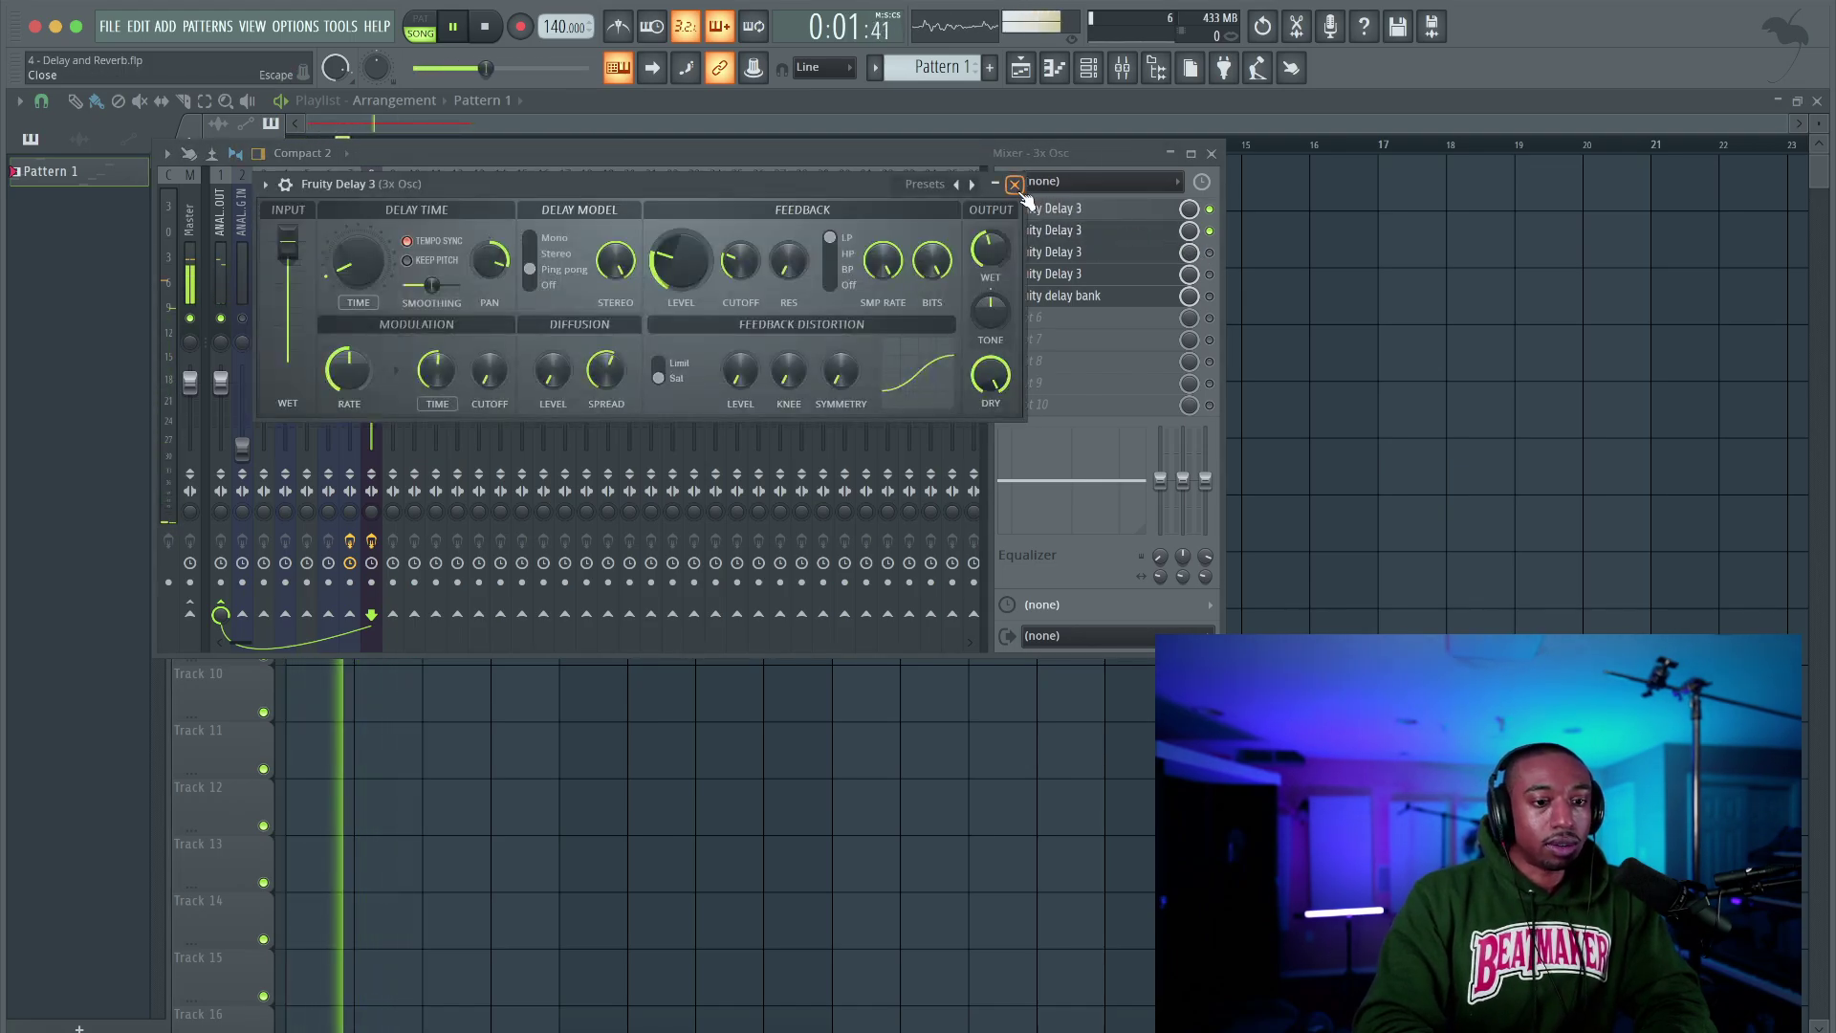
{"action": "left_click", "coordinate": [1015, 184]}
Enable and open the third Fruity Delay 3, move its window over the mixer and stop playback
{"action": "left_click", "coordinate": [1152, 258]}
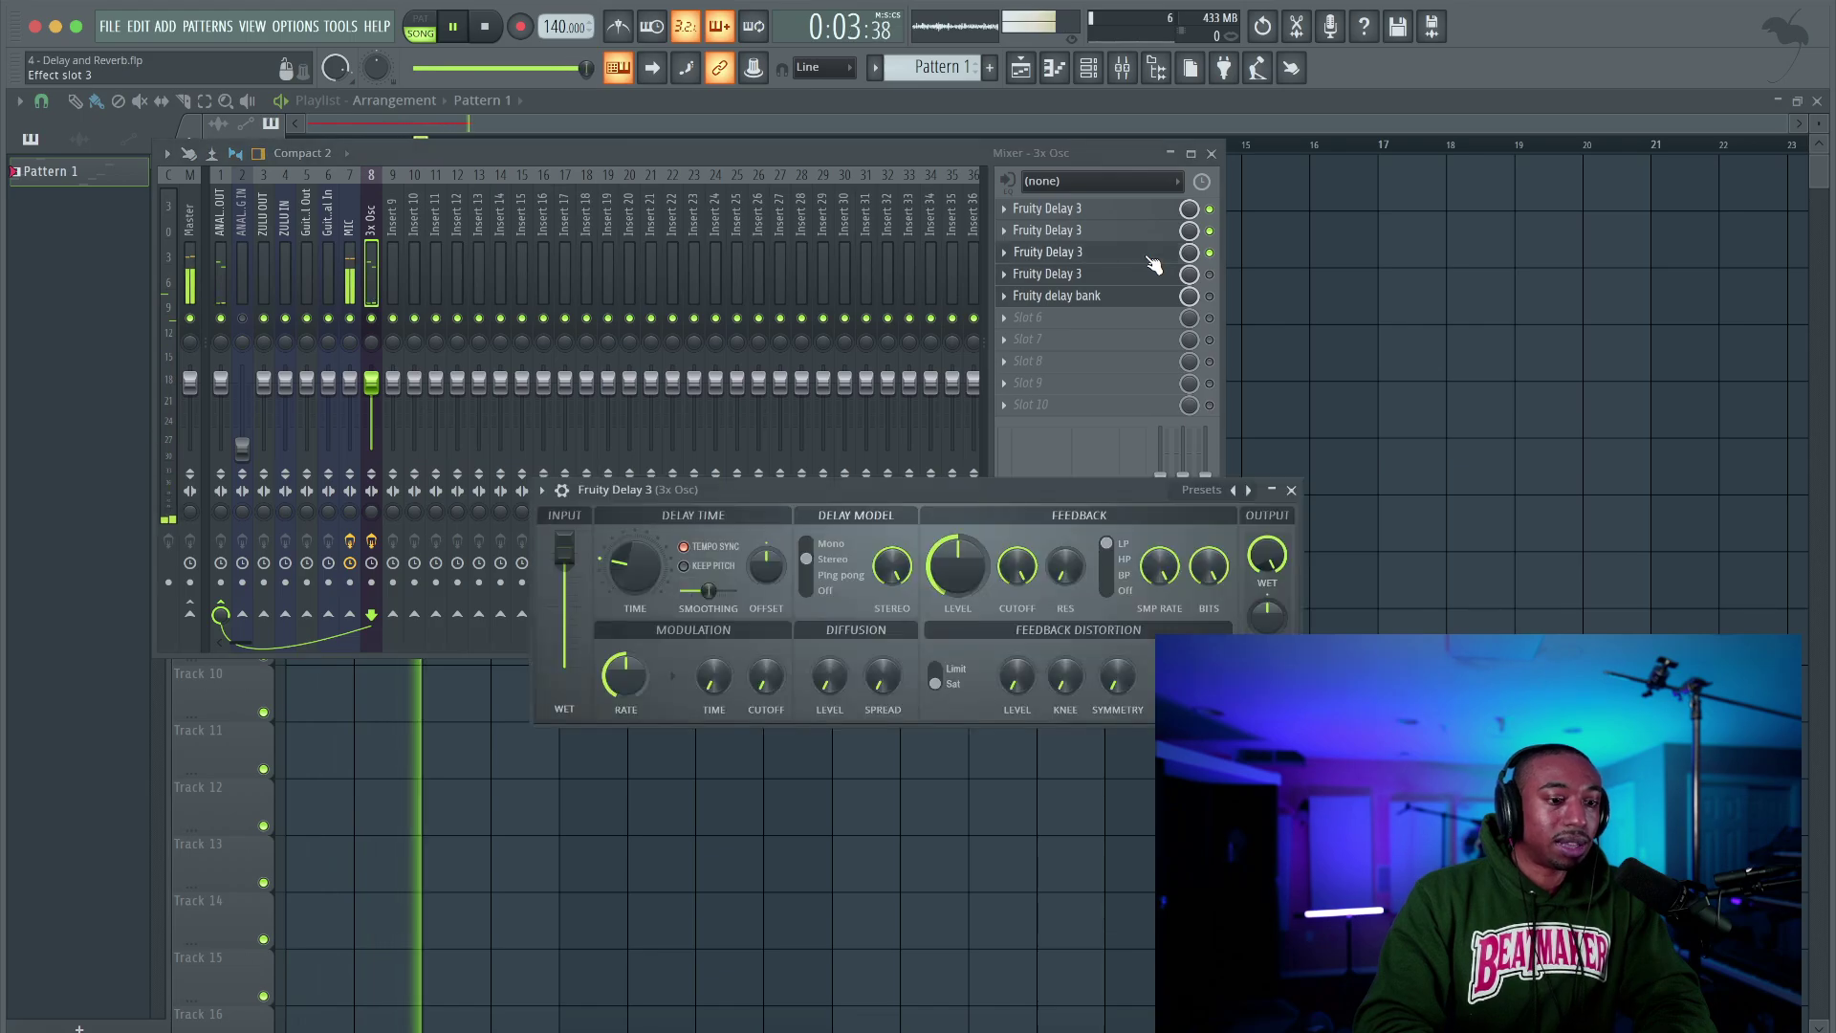
{"action": "left_click_drag", "start_coordinate": [744, 490], "coordinate": [559, 336]}
{"action": "key", "text": "space"}
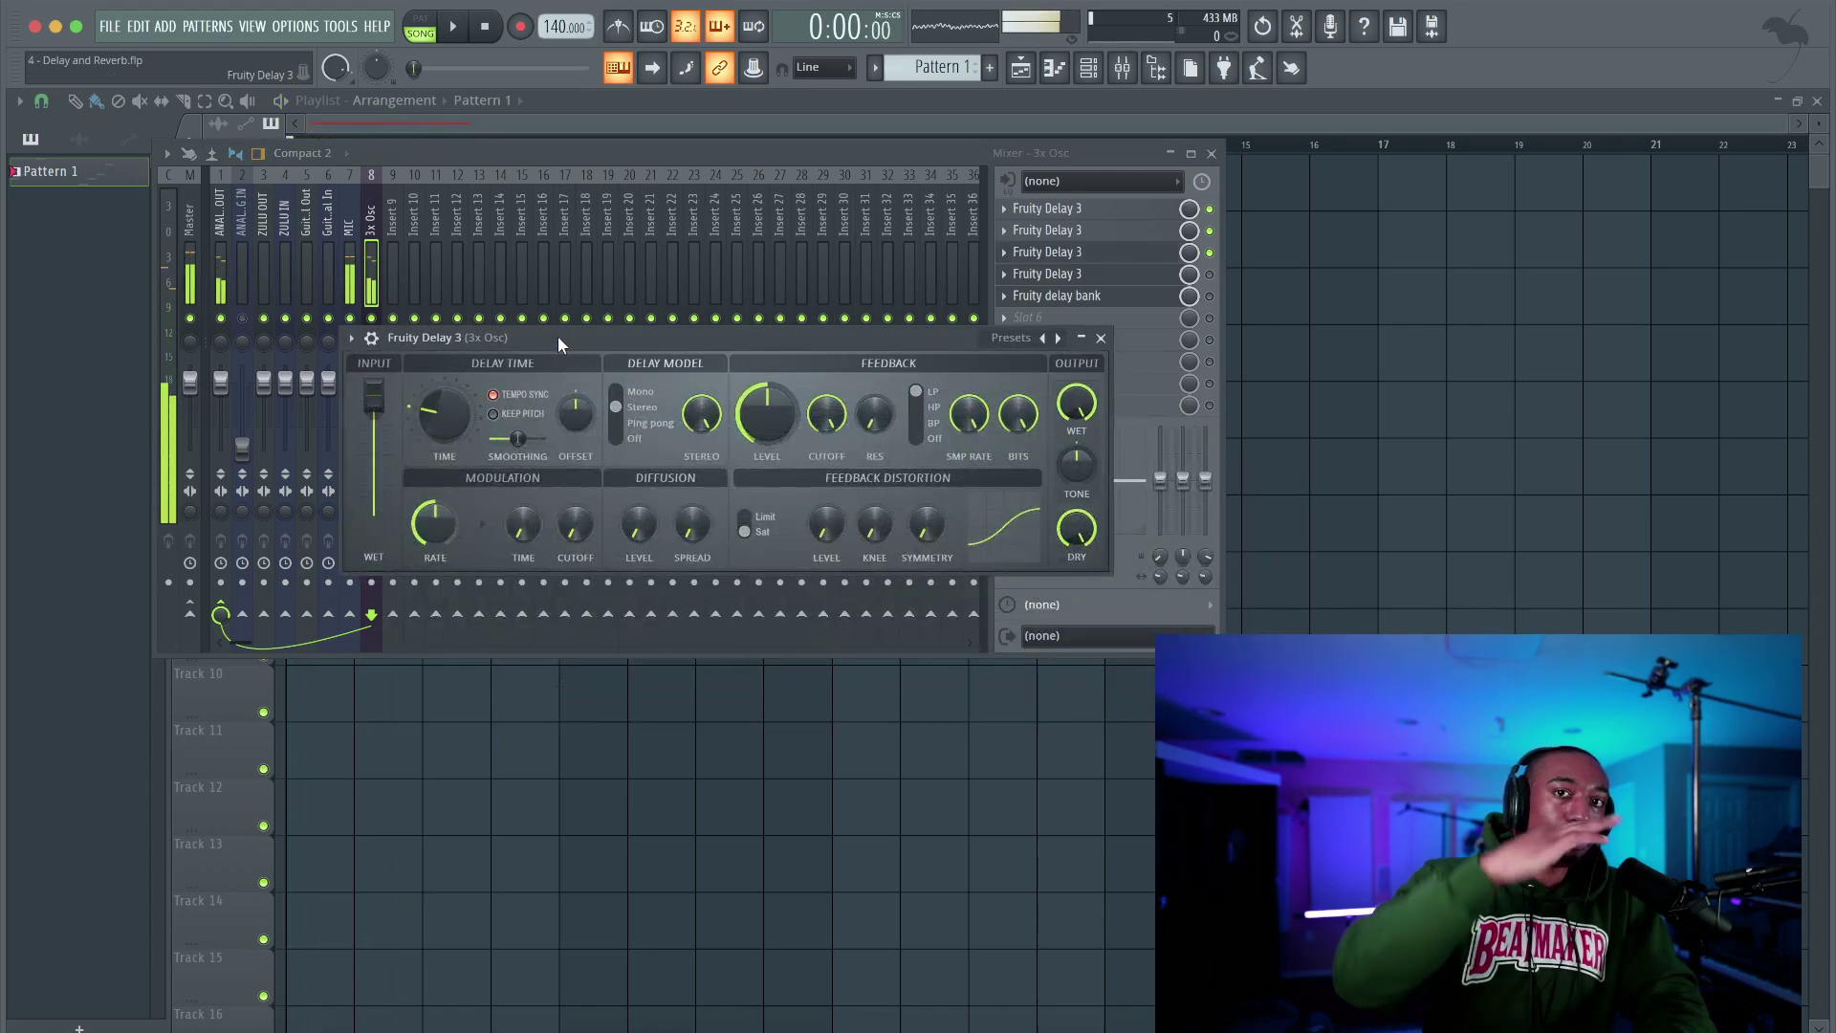
Raise the third delay's modulation time to about halfway and slow its modulation rate during playback
{"action": "left_click_drag", "start_coordinate": [523, 524], "coordinate": [524, 574]}
{"action": "key", "text": "space"}
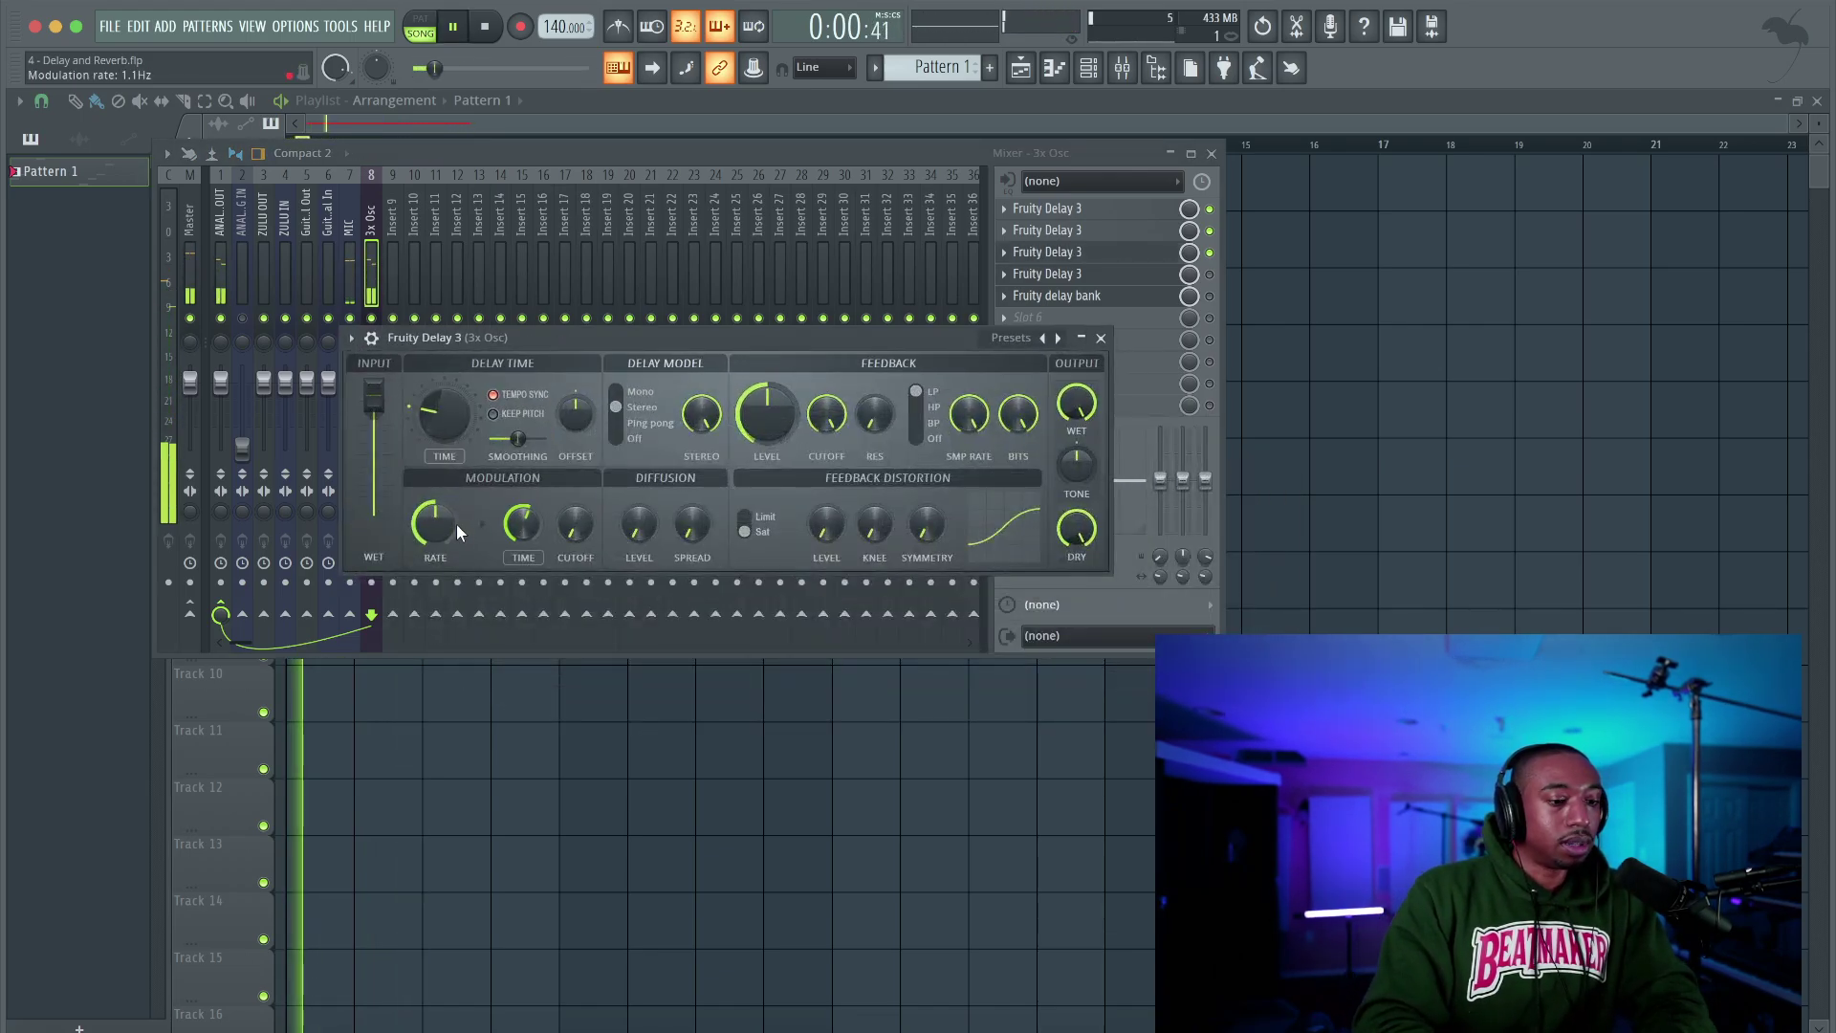
{"action": "left_click_drag", "start_coordinate": [434, 524], "coordinate": [433, 564]}
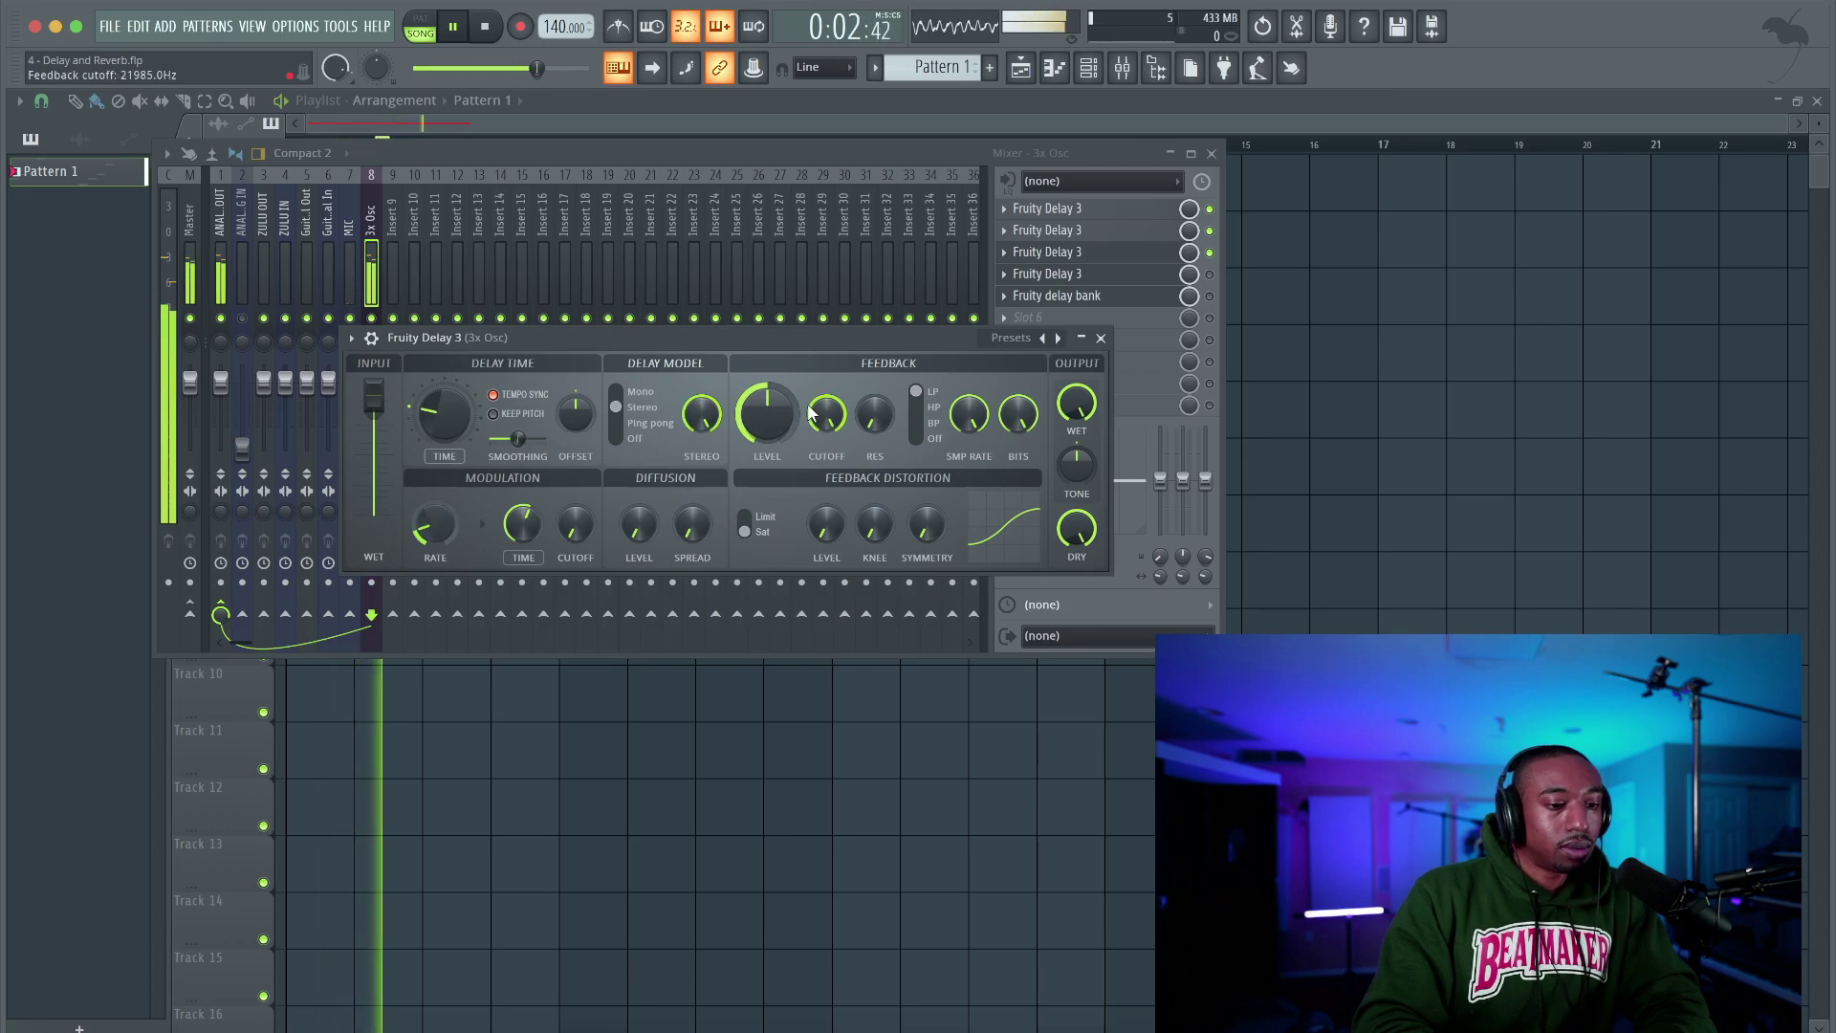
Lower the feedback level to 13.3% and slightly below, lengthen the synced delay time and reduce the feedback cutoff to about 464.1 Hz
{"action": "left_click_drag", "start_coordinate": [780, 413], "coordinate": [780, 468]}
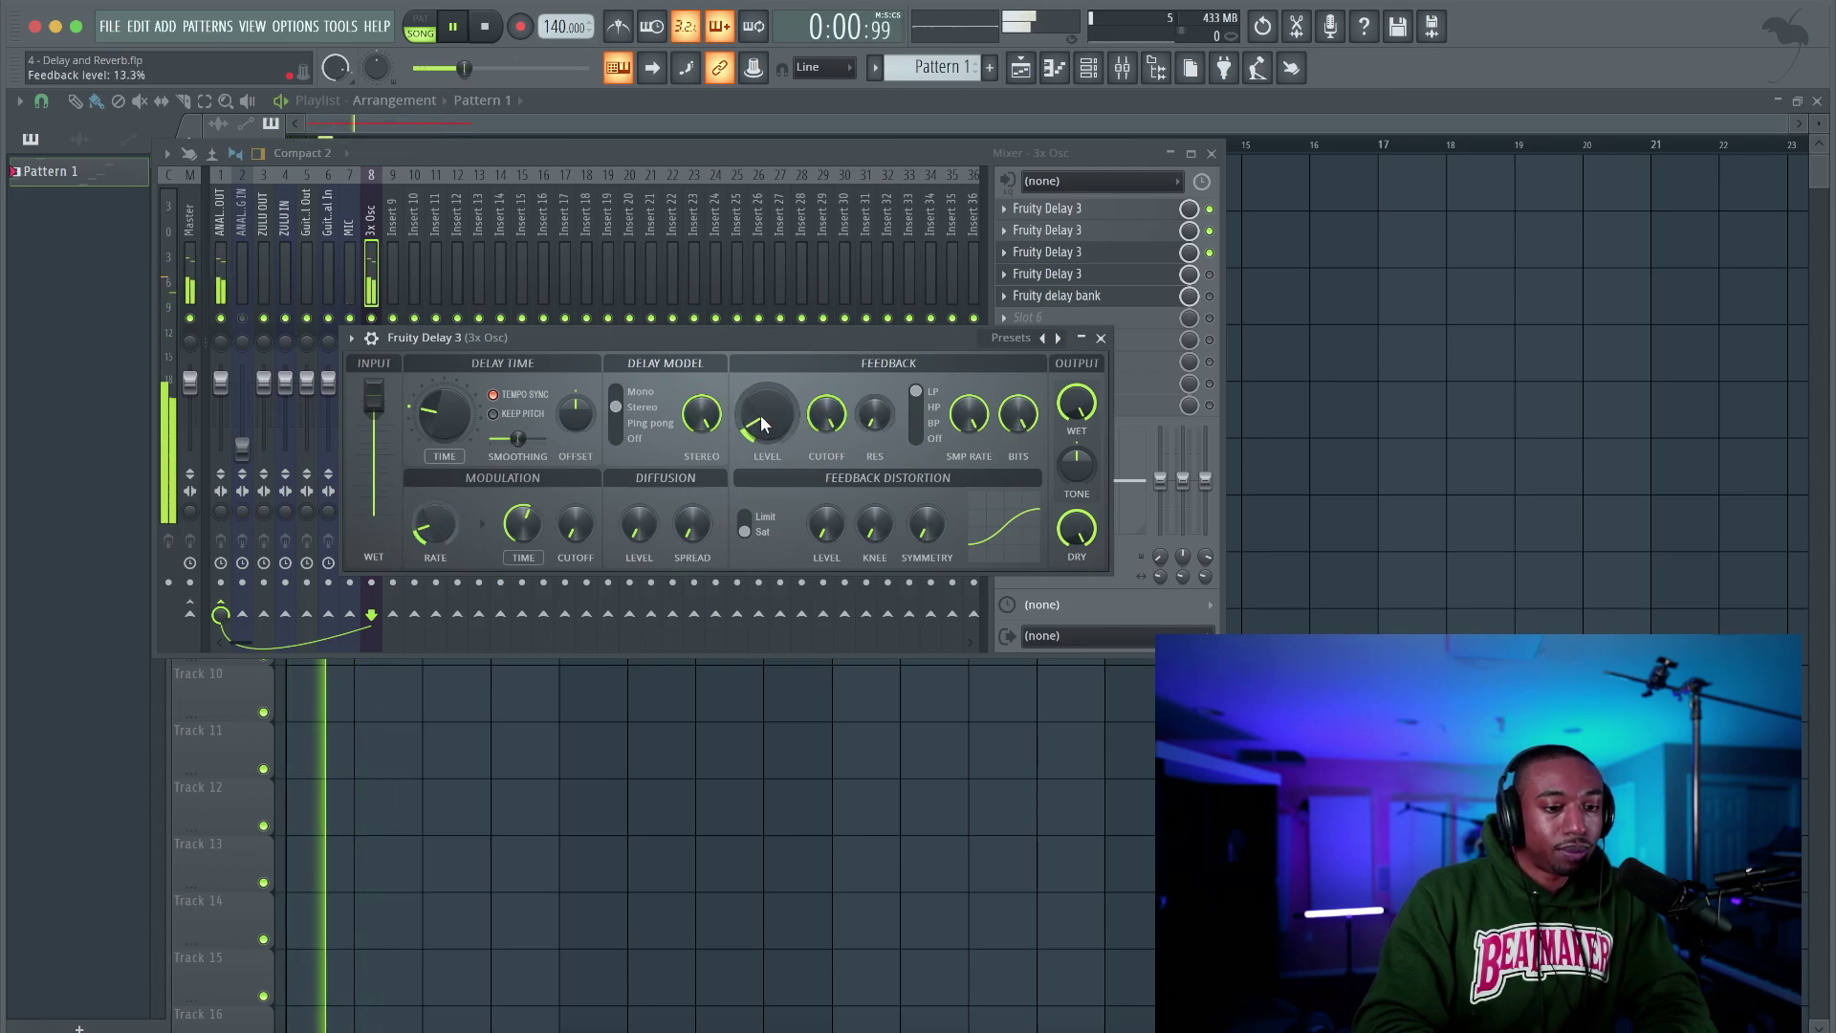
{"action": "key", "text": "space"}
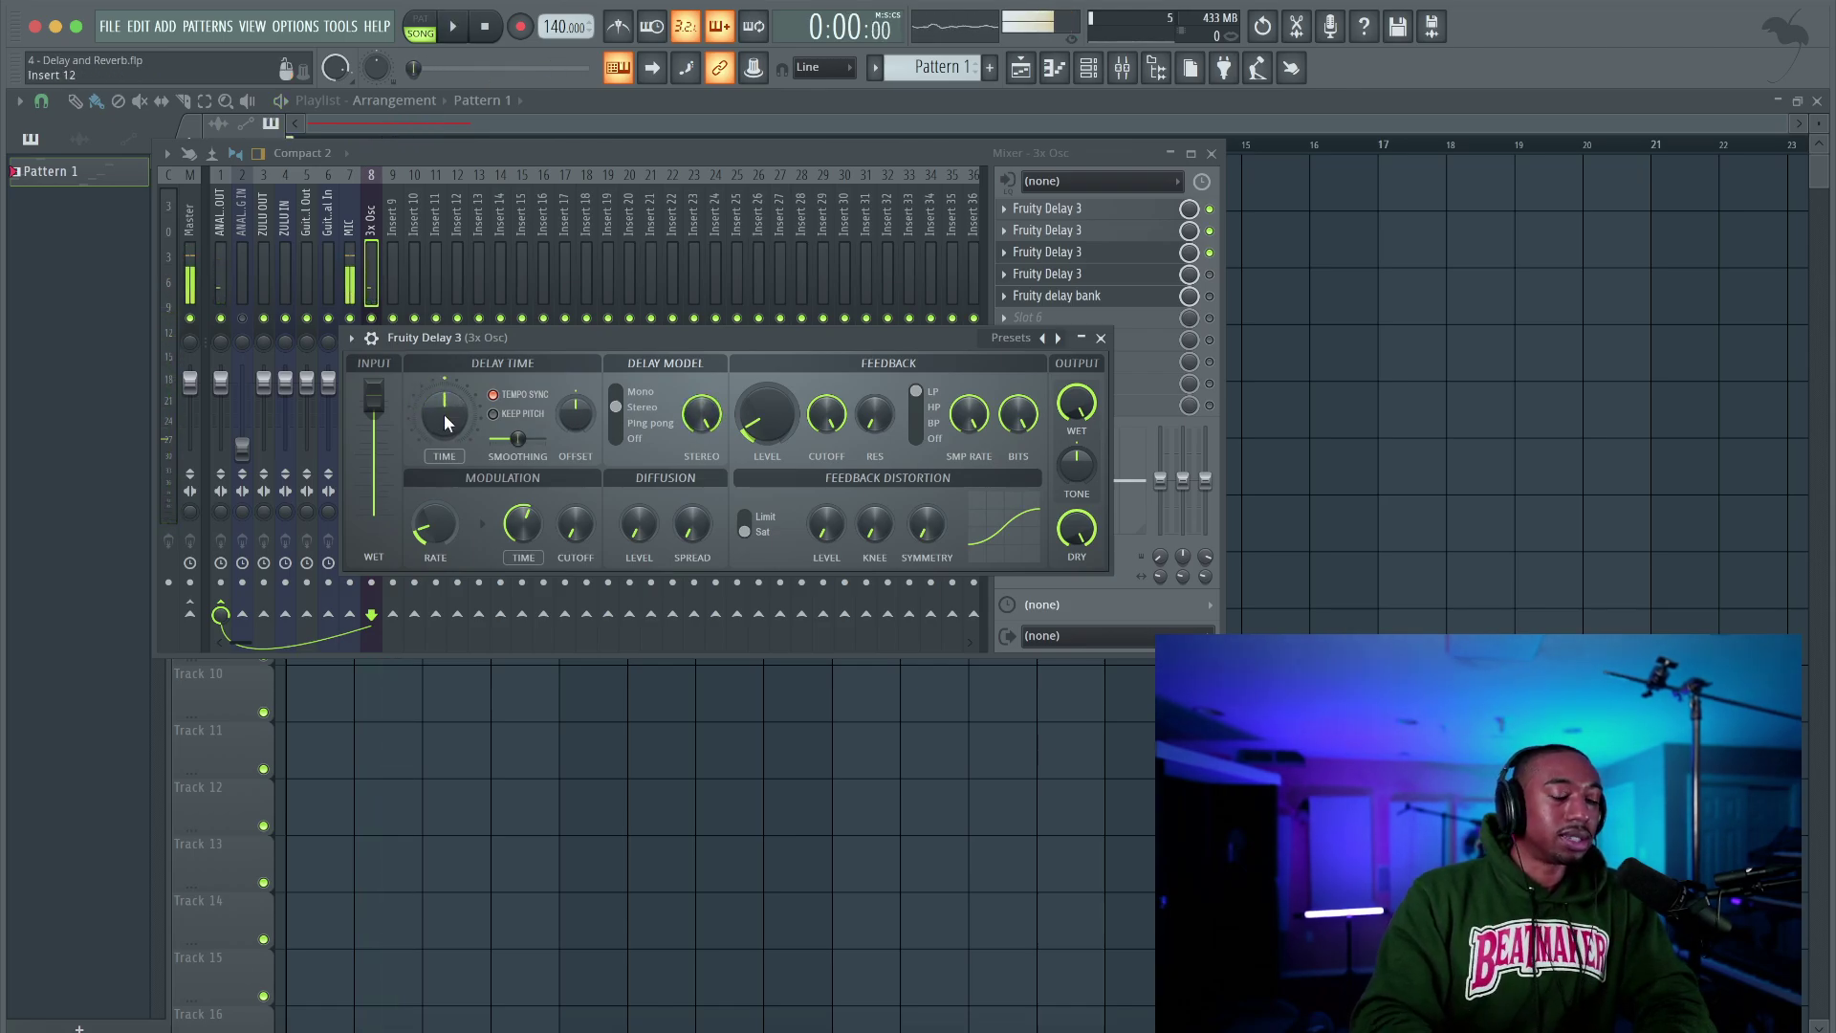
{"action": "key", "text": "space"}
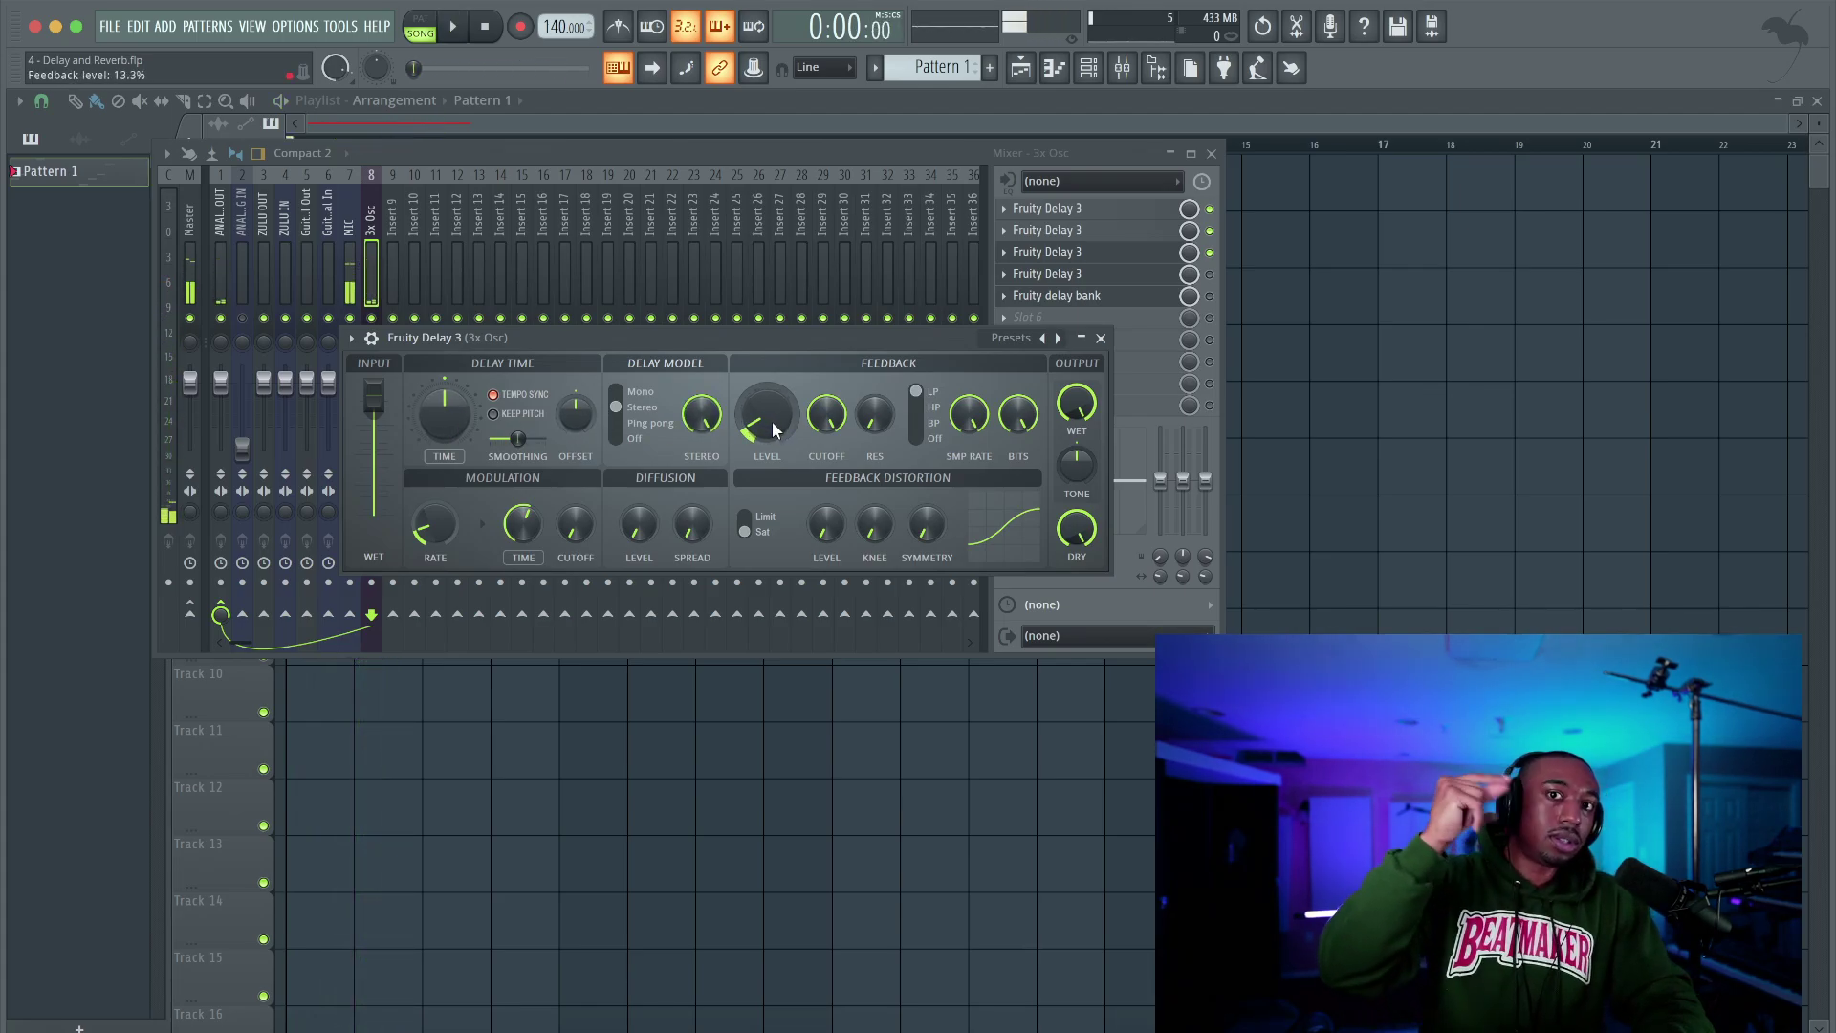
{"action": "key", "text": "space"}
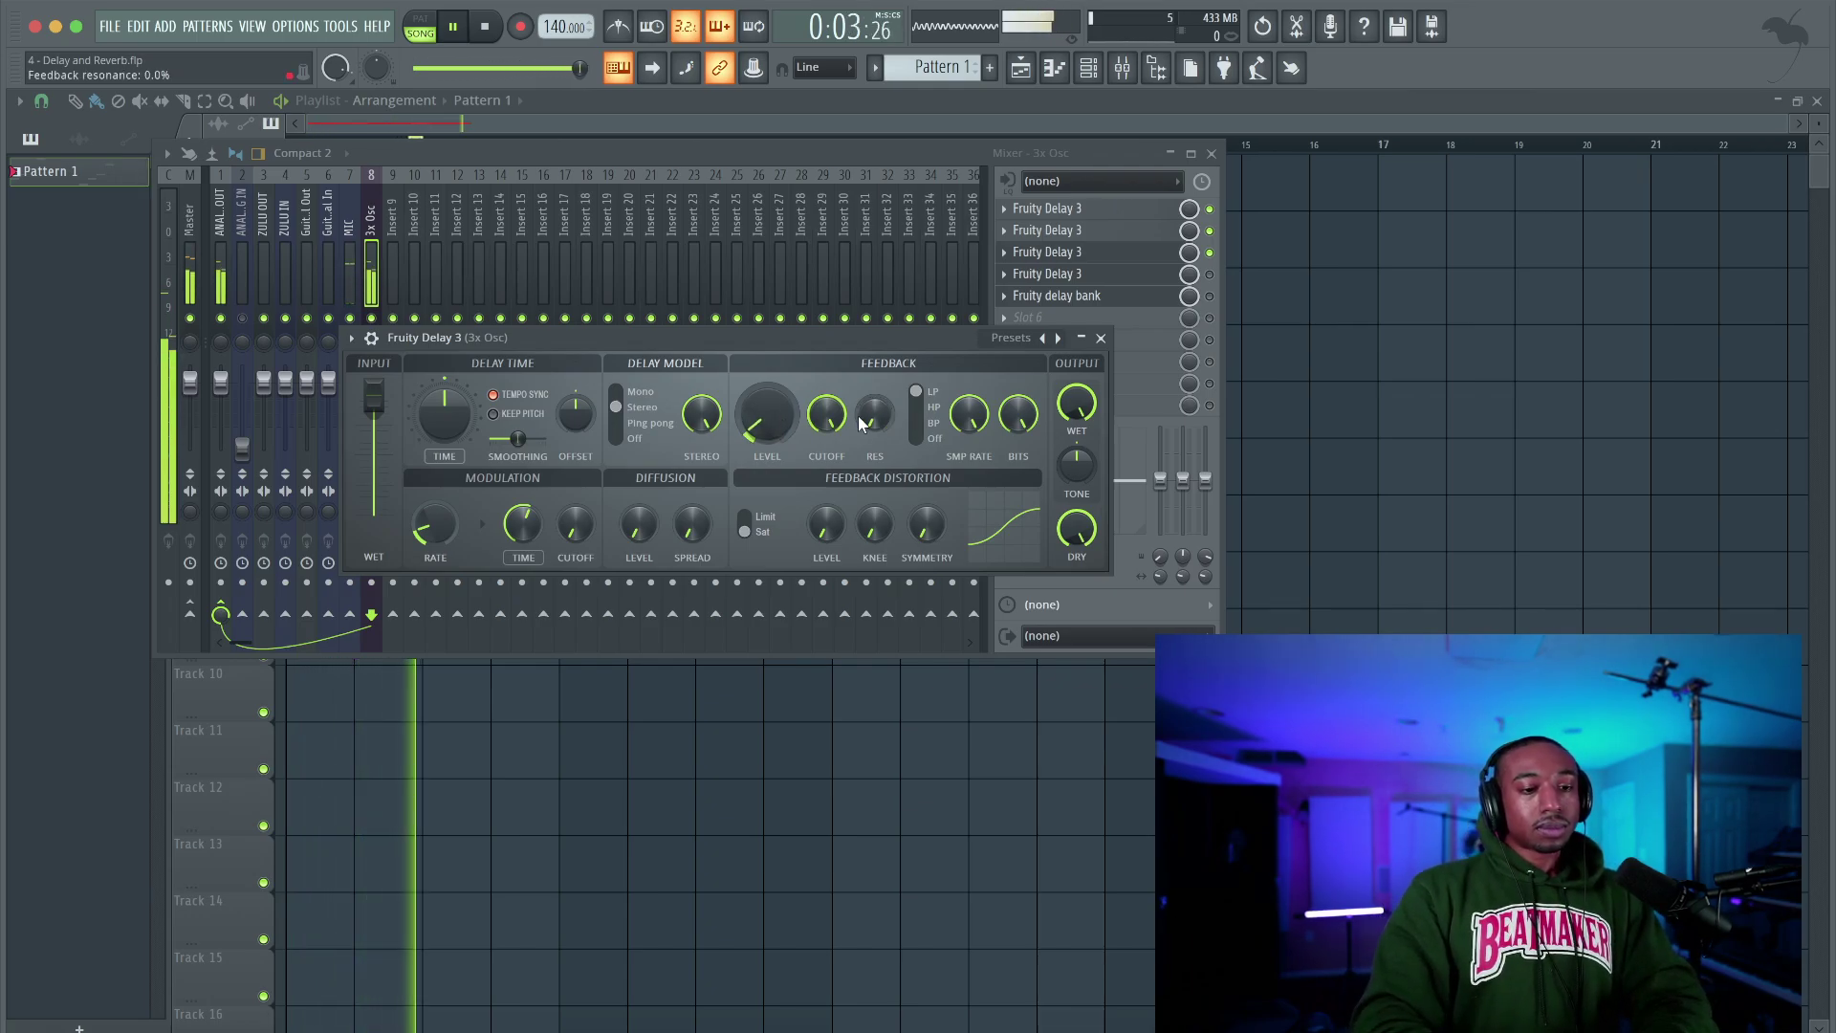
{"action": "left_click_drag", "start_coordinate": [826, 413], "coordinate": [826, 461]}
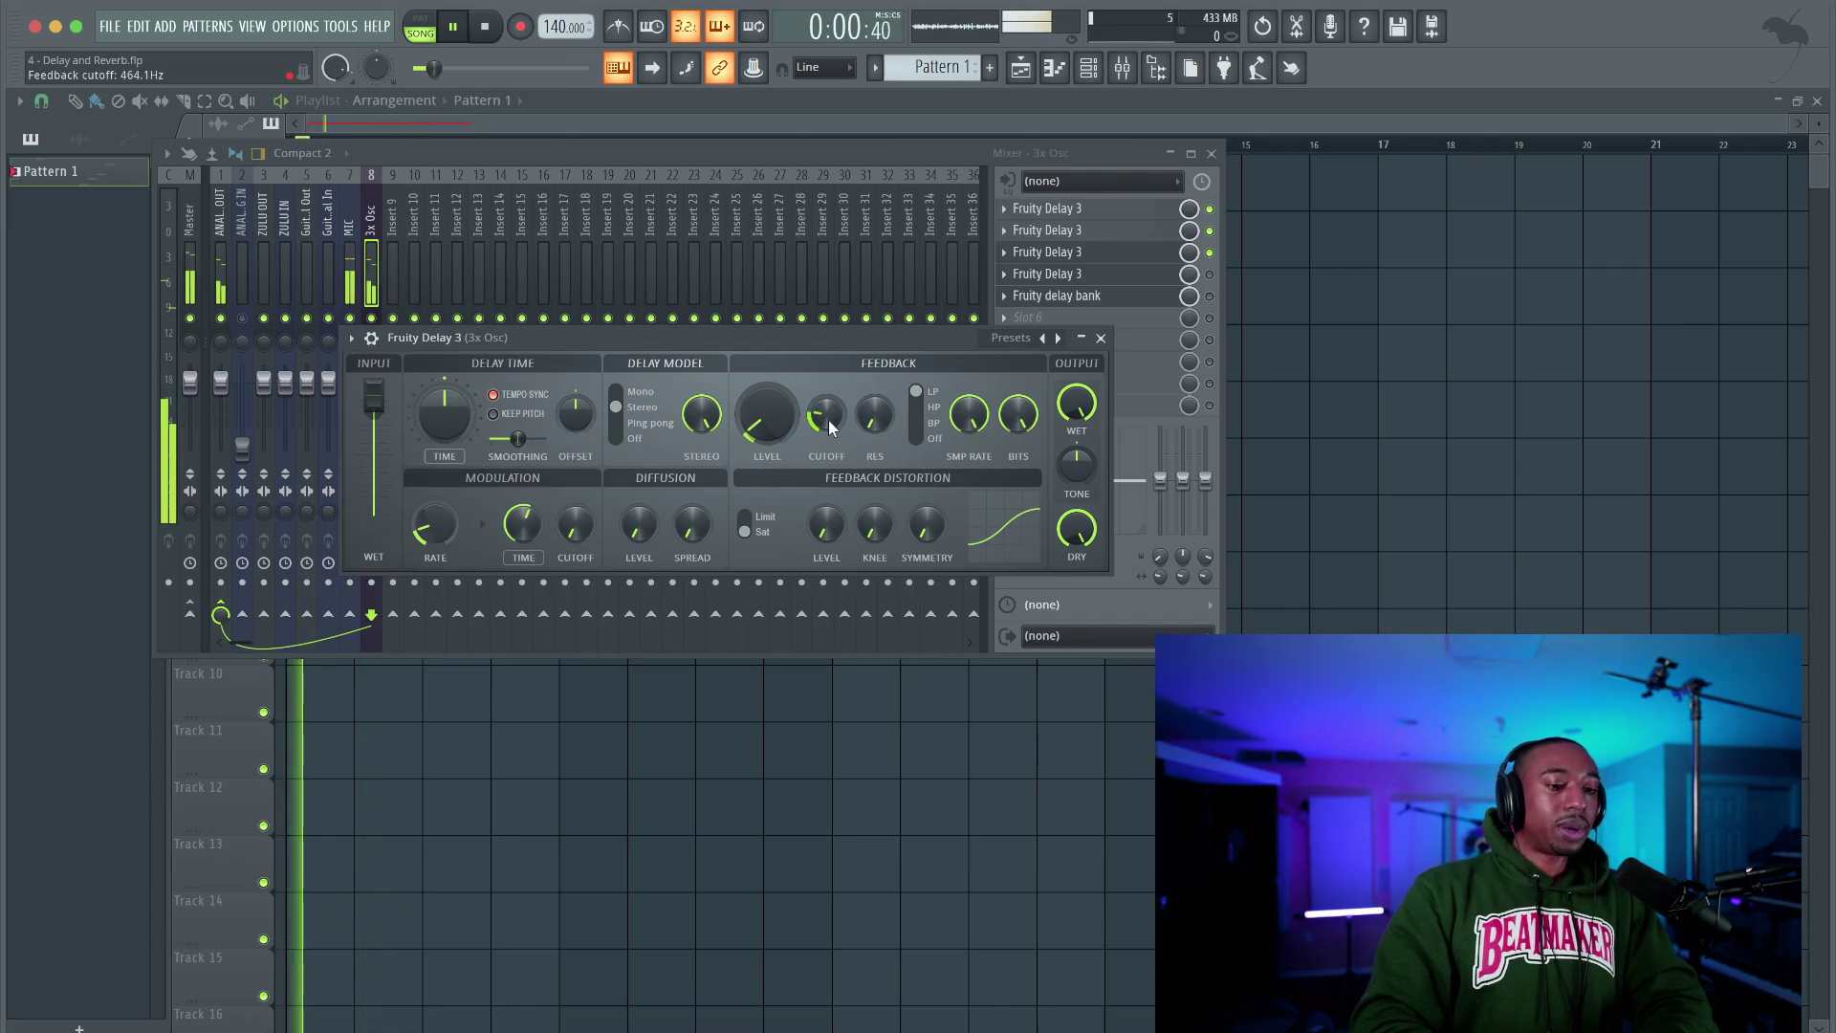
Switch the third delay to ping pong with the delay time panned to 54.4%, and raise the modulation time to 82.2%
{"action": "left_click", "coordinate": [650, 423]}
{"action": "mouse_move", "coordinate": [575, 413]}
{"action": "left_mouse_down"}
{"action": "mouse_move", "coordinate": [575, 392]}
{"action": "mouse_move", "coordinate": [585, 422]}
{"action": "left_mouse_up"}
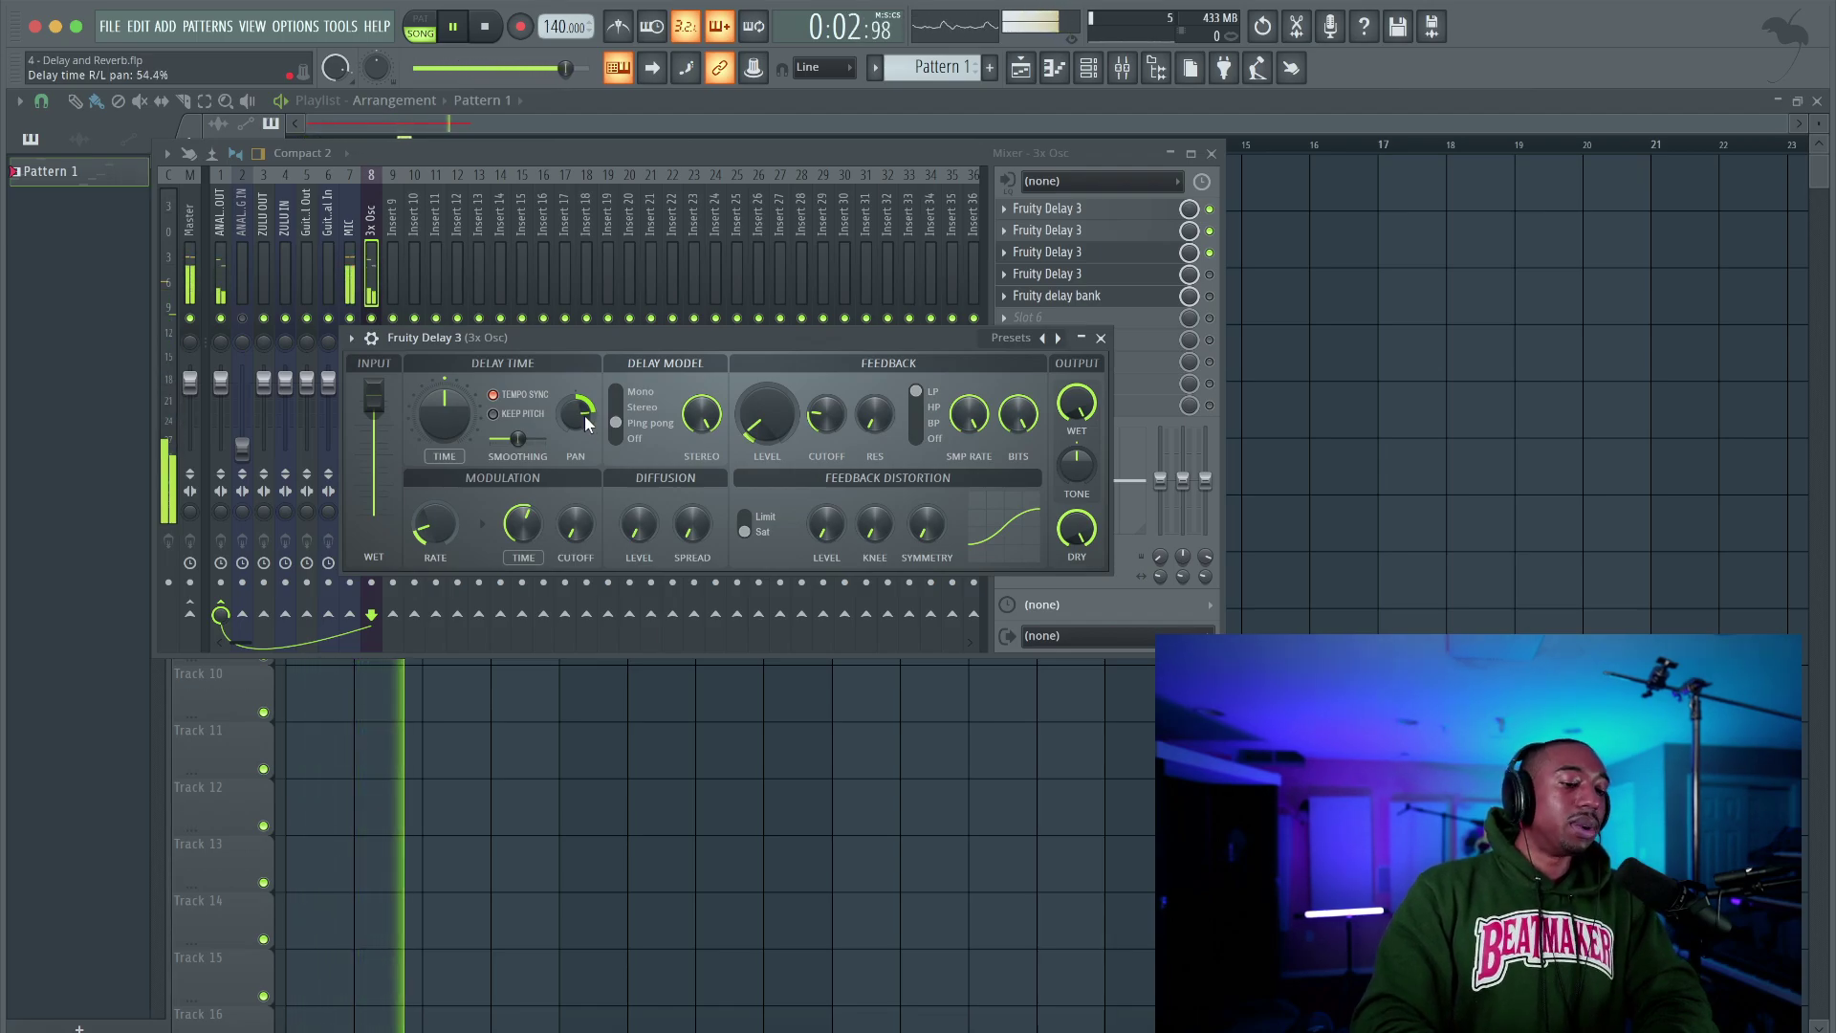
{"action": "left_click_drag", "start_coordinate": [524, 522], "coordinate": [524, 494]}
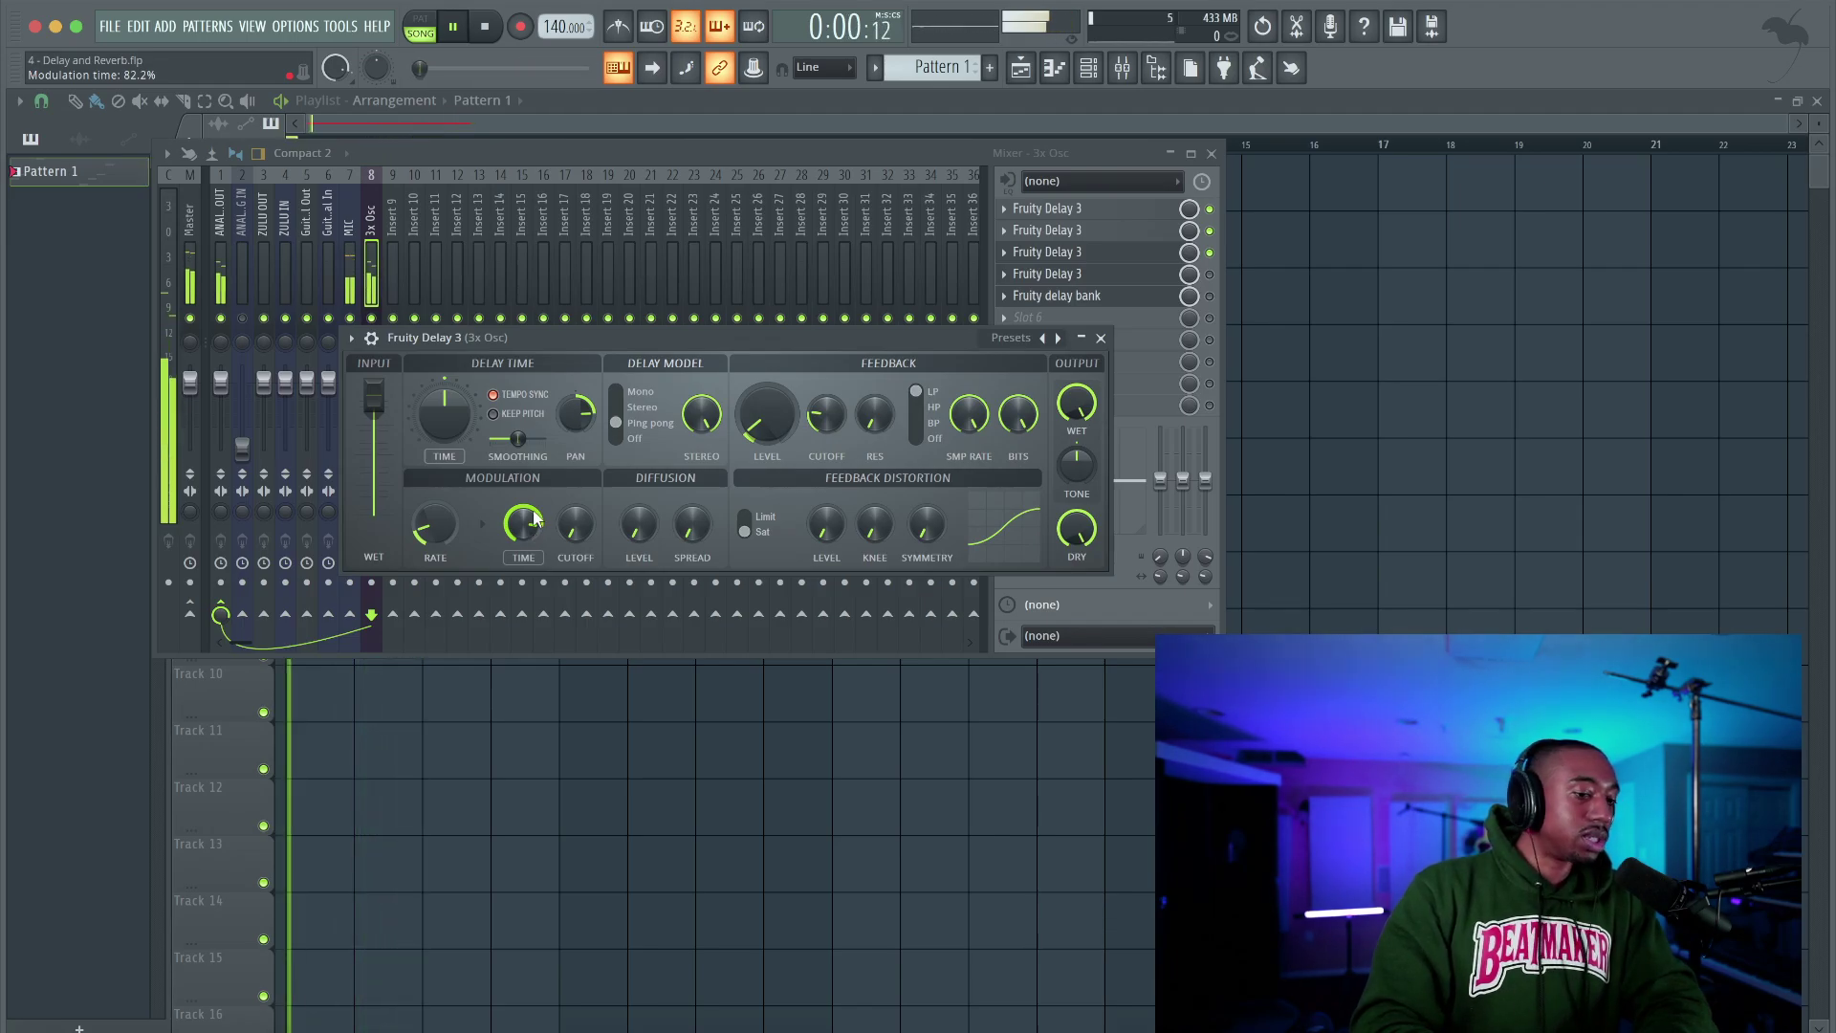
Move the third delay's window aside and close it, and compare the 3x Osc track with its effects bypassed and enabled
{"action": "left_click_drag", "start_coordinate": [567, 338], "coordinate": [364, 281]}
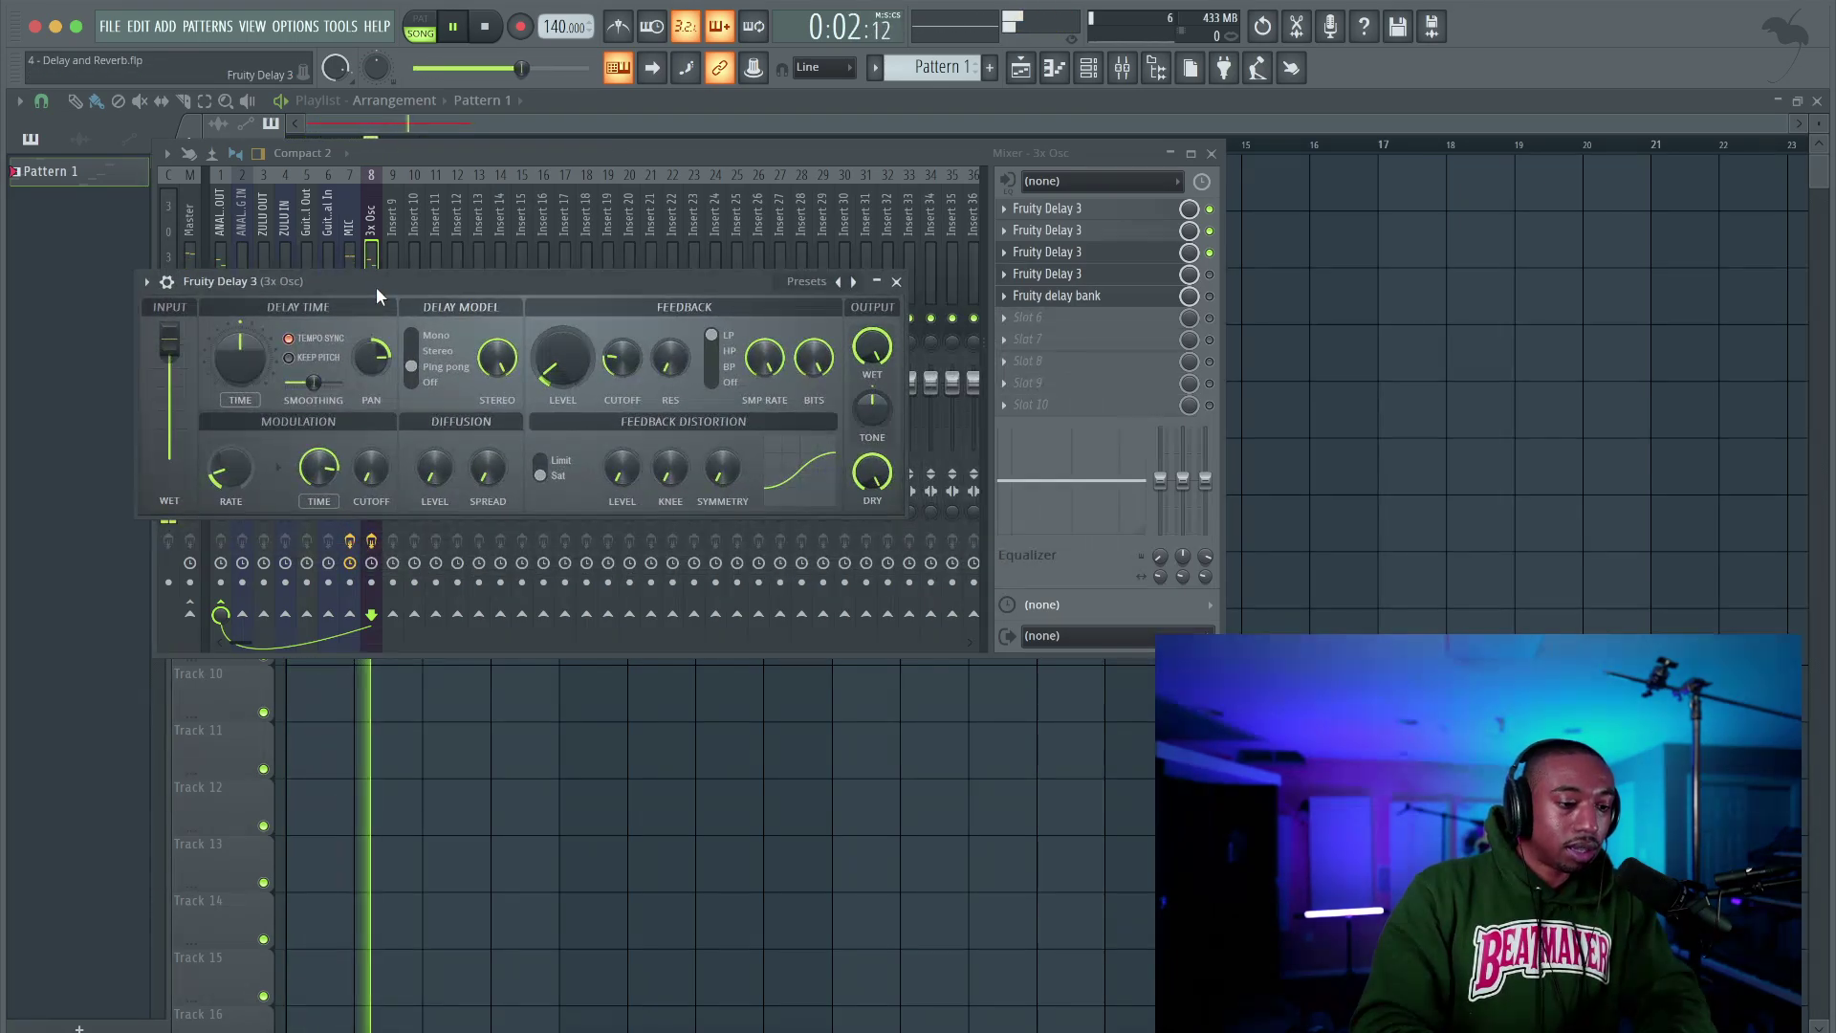
{"action": "left_click", "coordinate": [896, 282]}
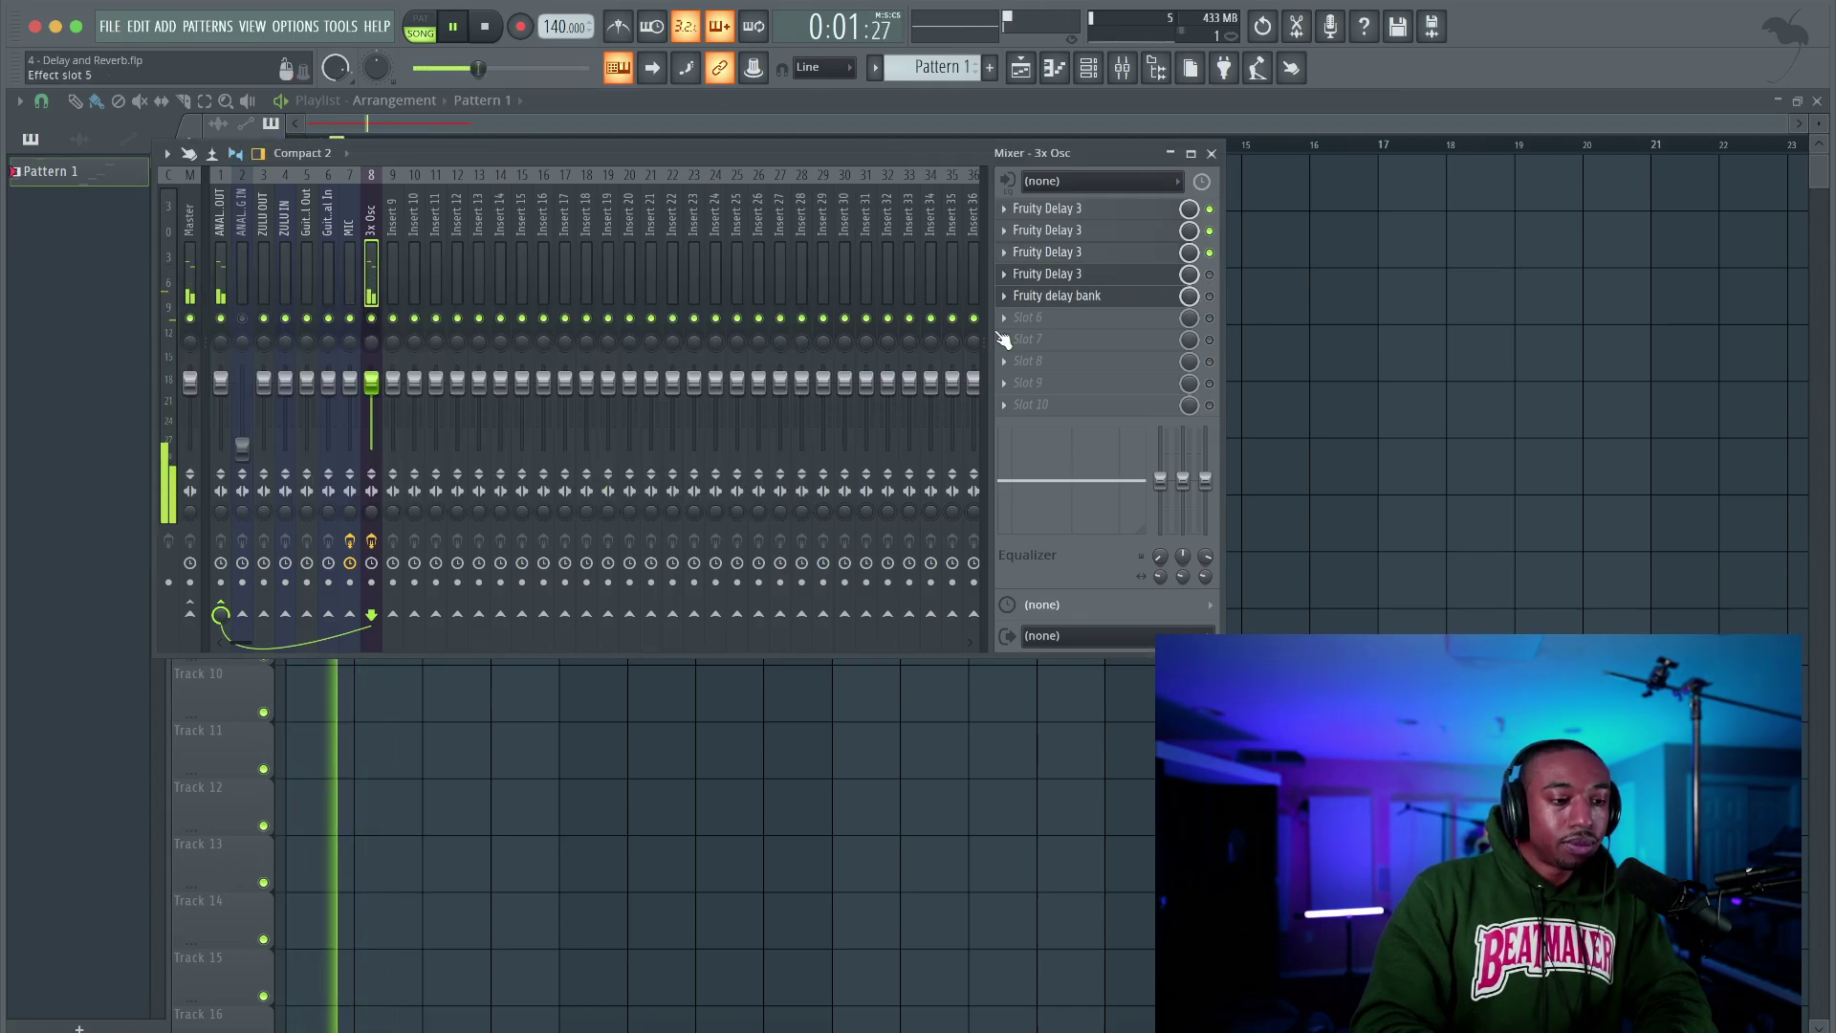
{"action": "key", "text": "space"}
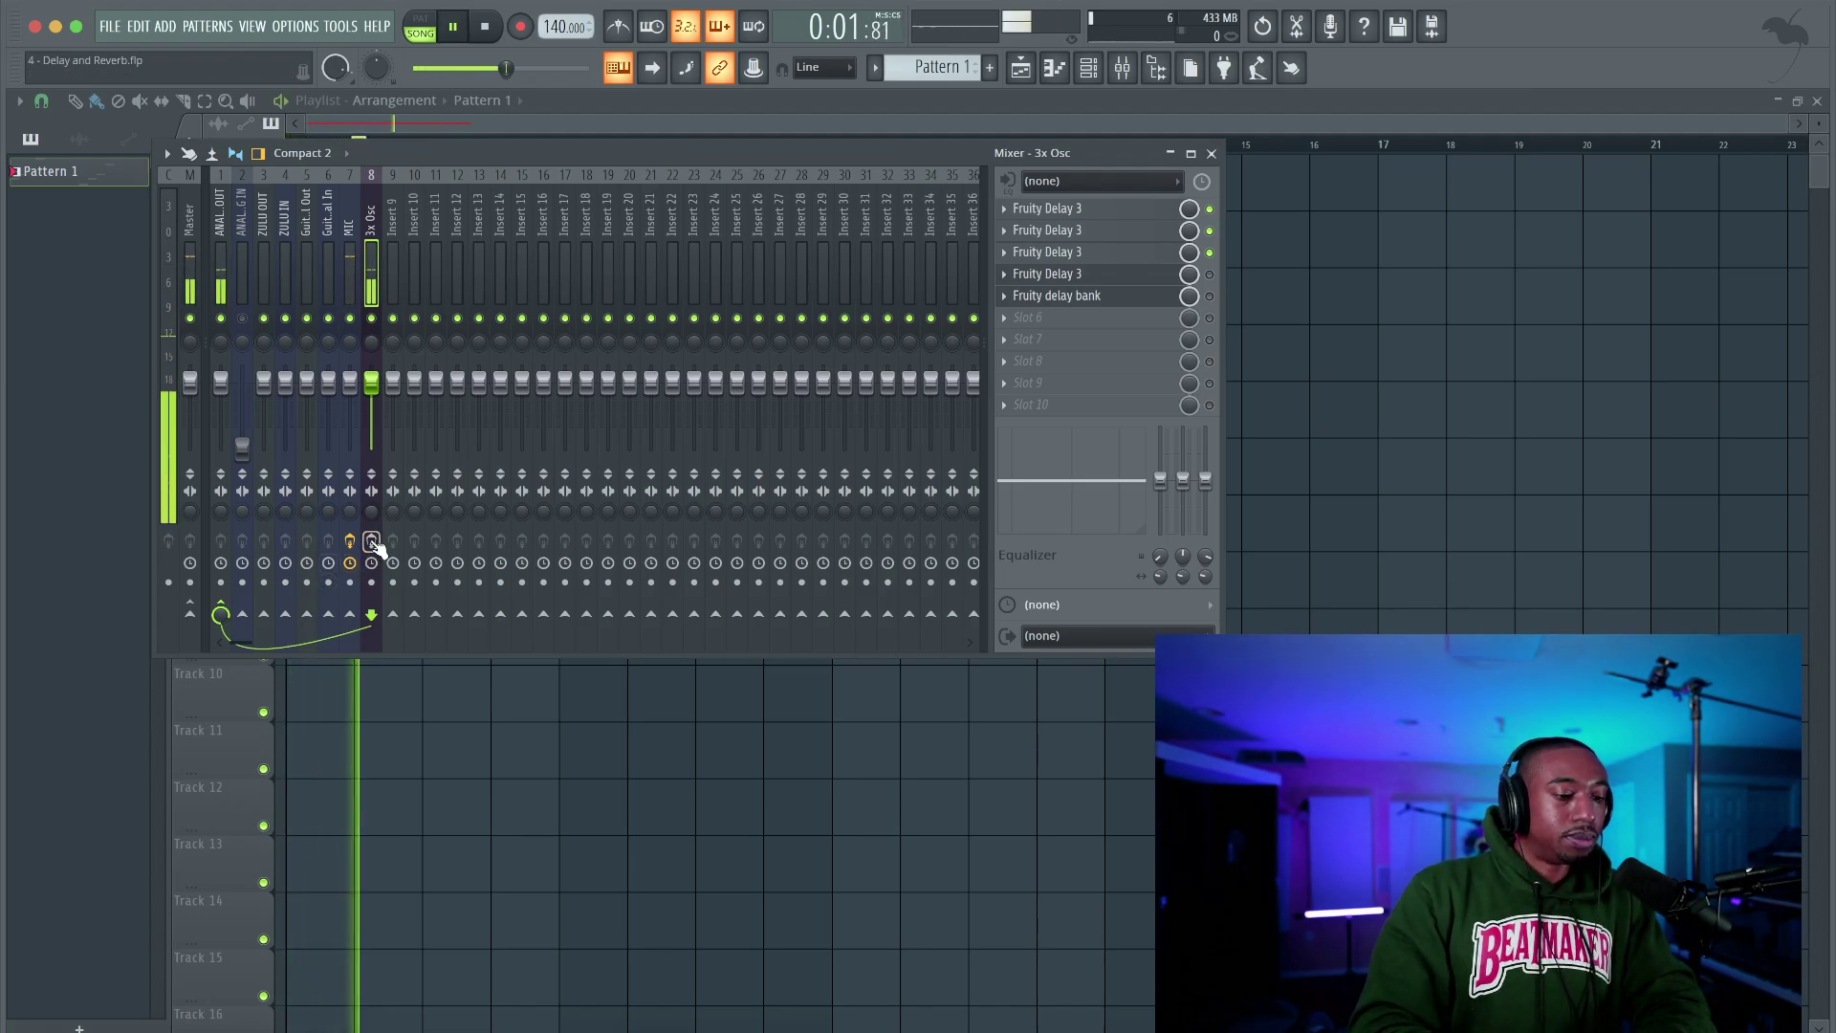
{"action": "left_click", "coordinate": [372, 542]}
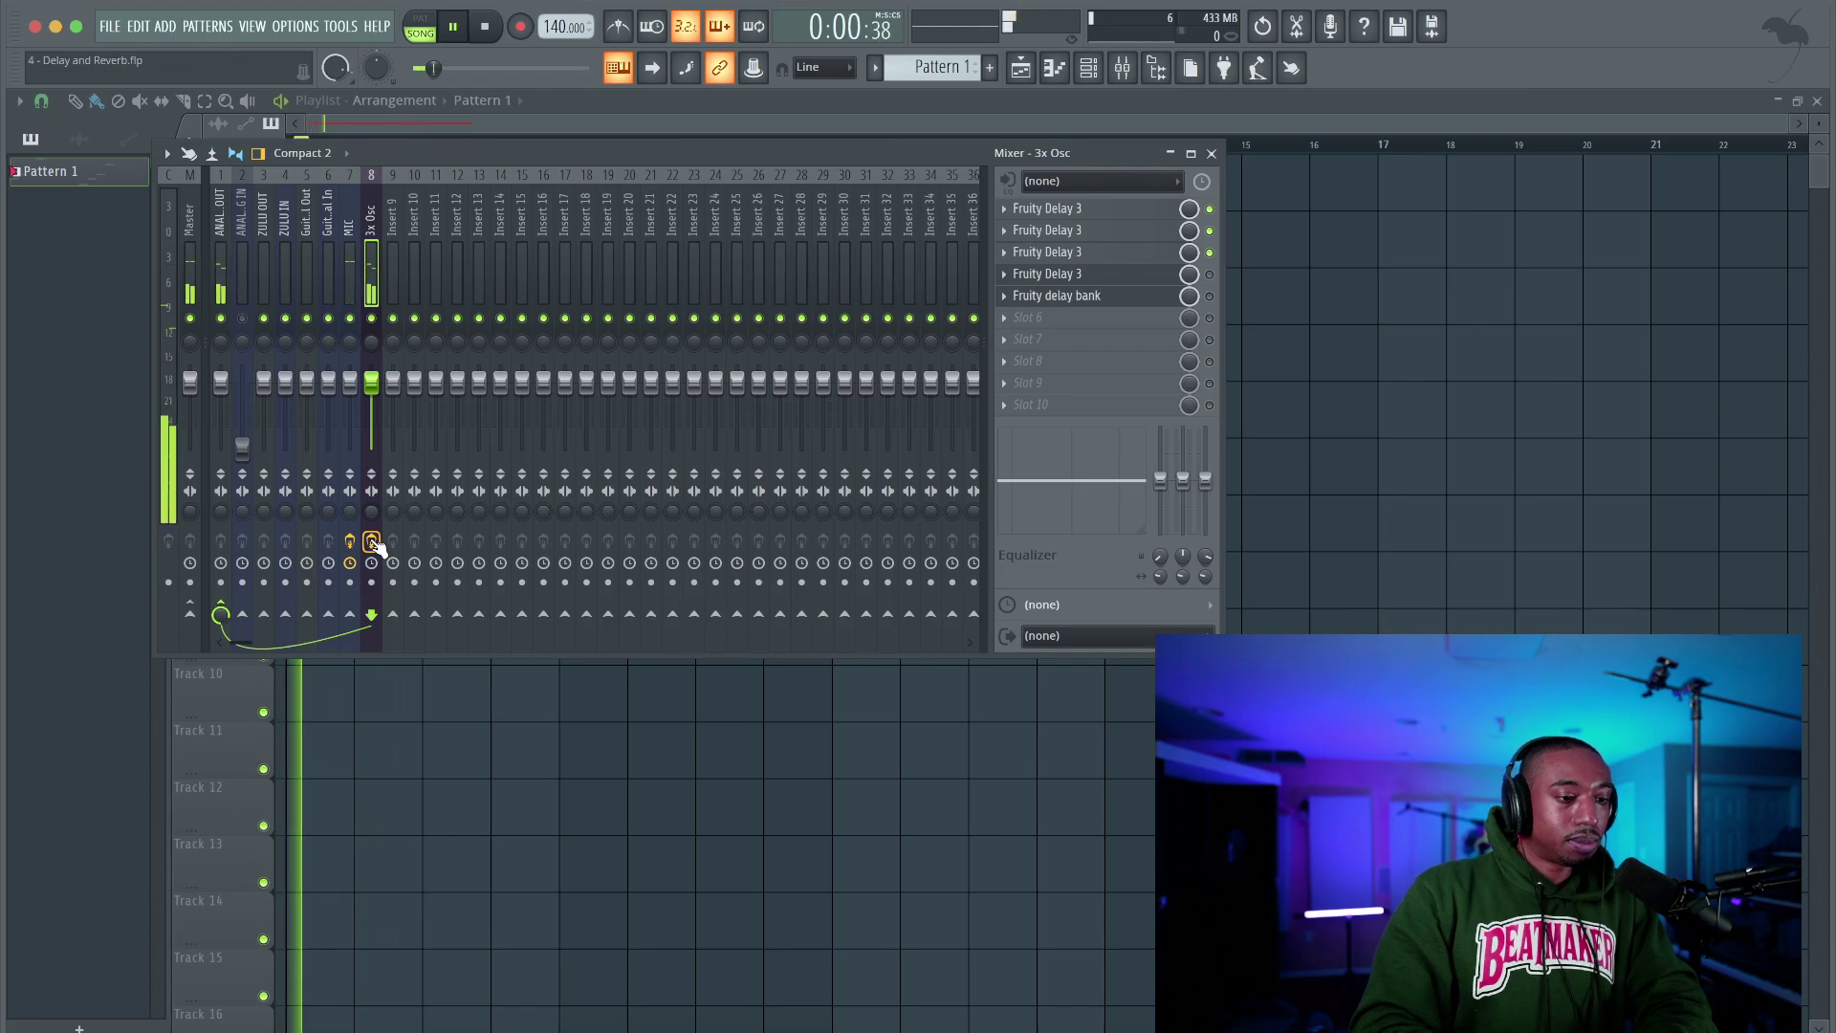
Enable and open the fourth Fruity Delay 3, lower its output wet level and move its window clear of the effect slots
{"action": "left_click", "coordinate": [1209, 275]}
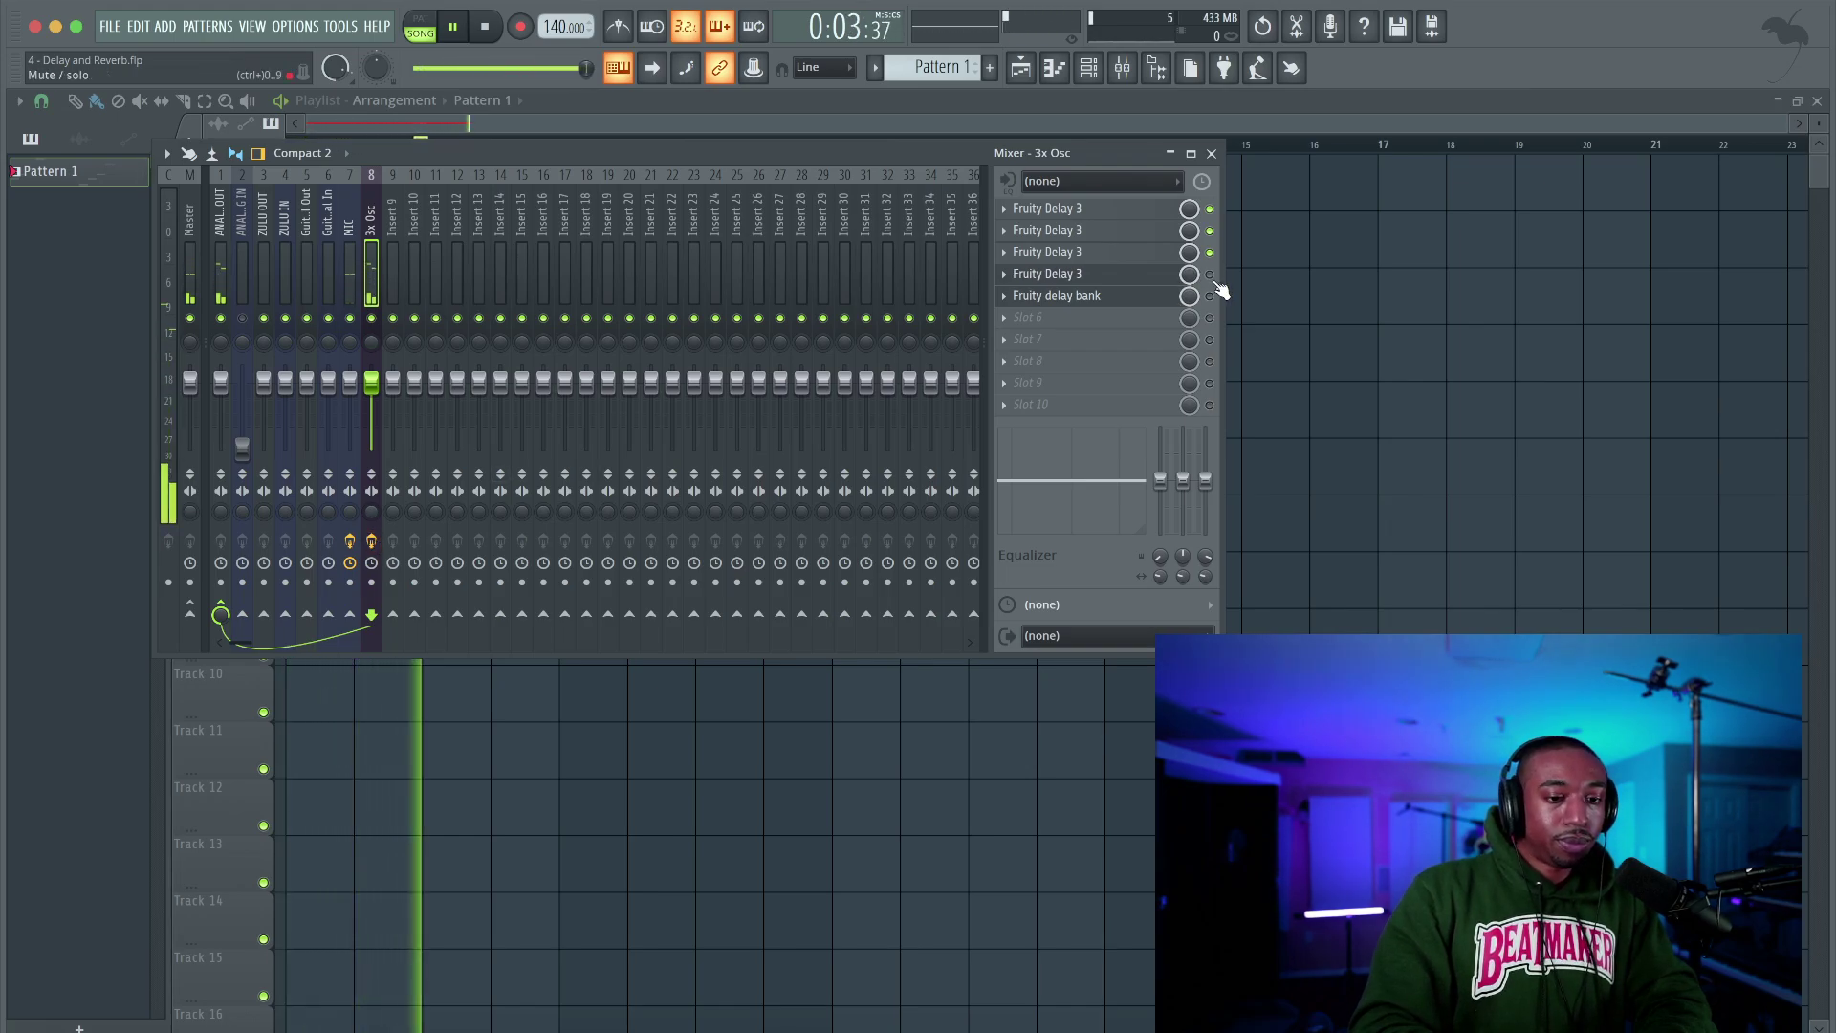
{"action": "left_click", "coordinate": [1143, 275]}
{"action": "left_click_drag", "start_coordinate": [1100, 343], "coordinate": [1099, 330]}
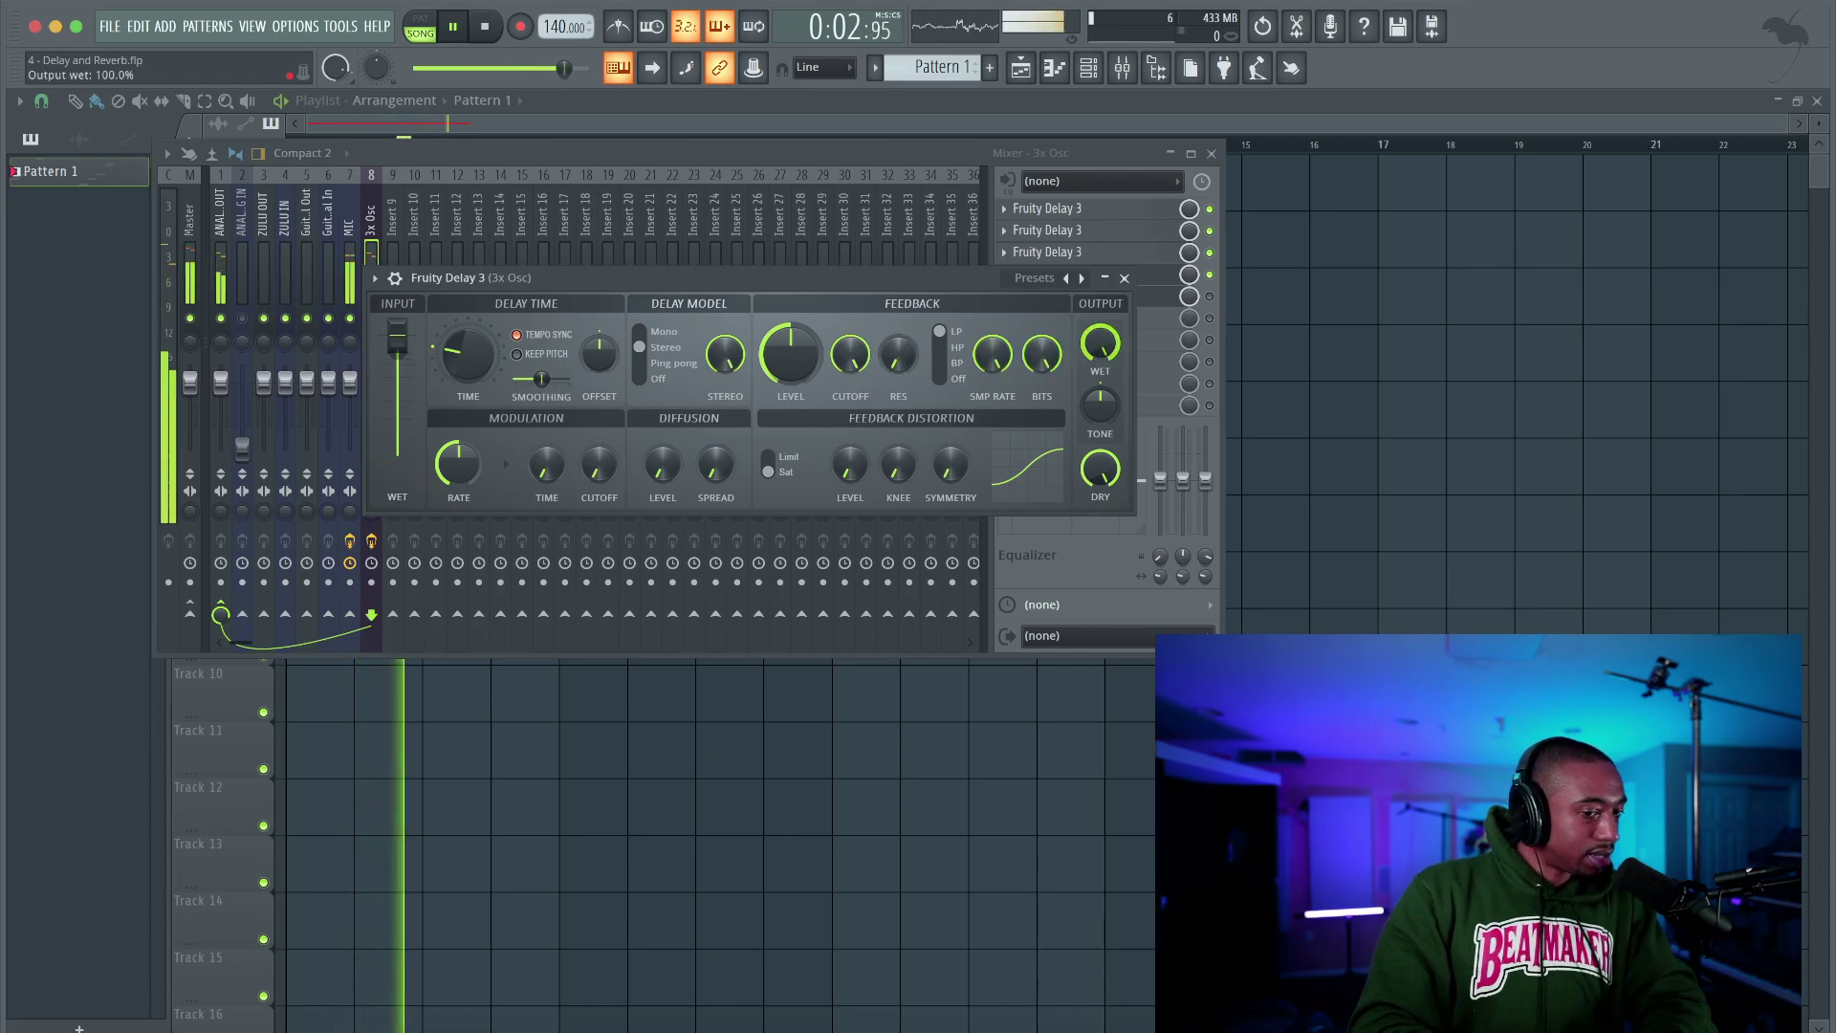
{"action": "key", "text": "space"}
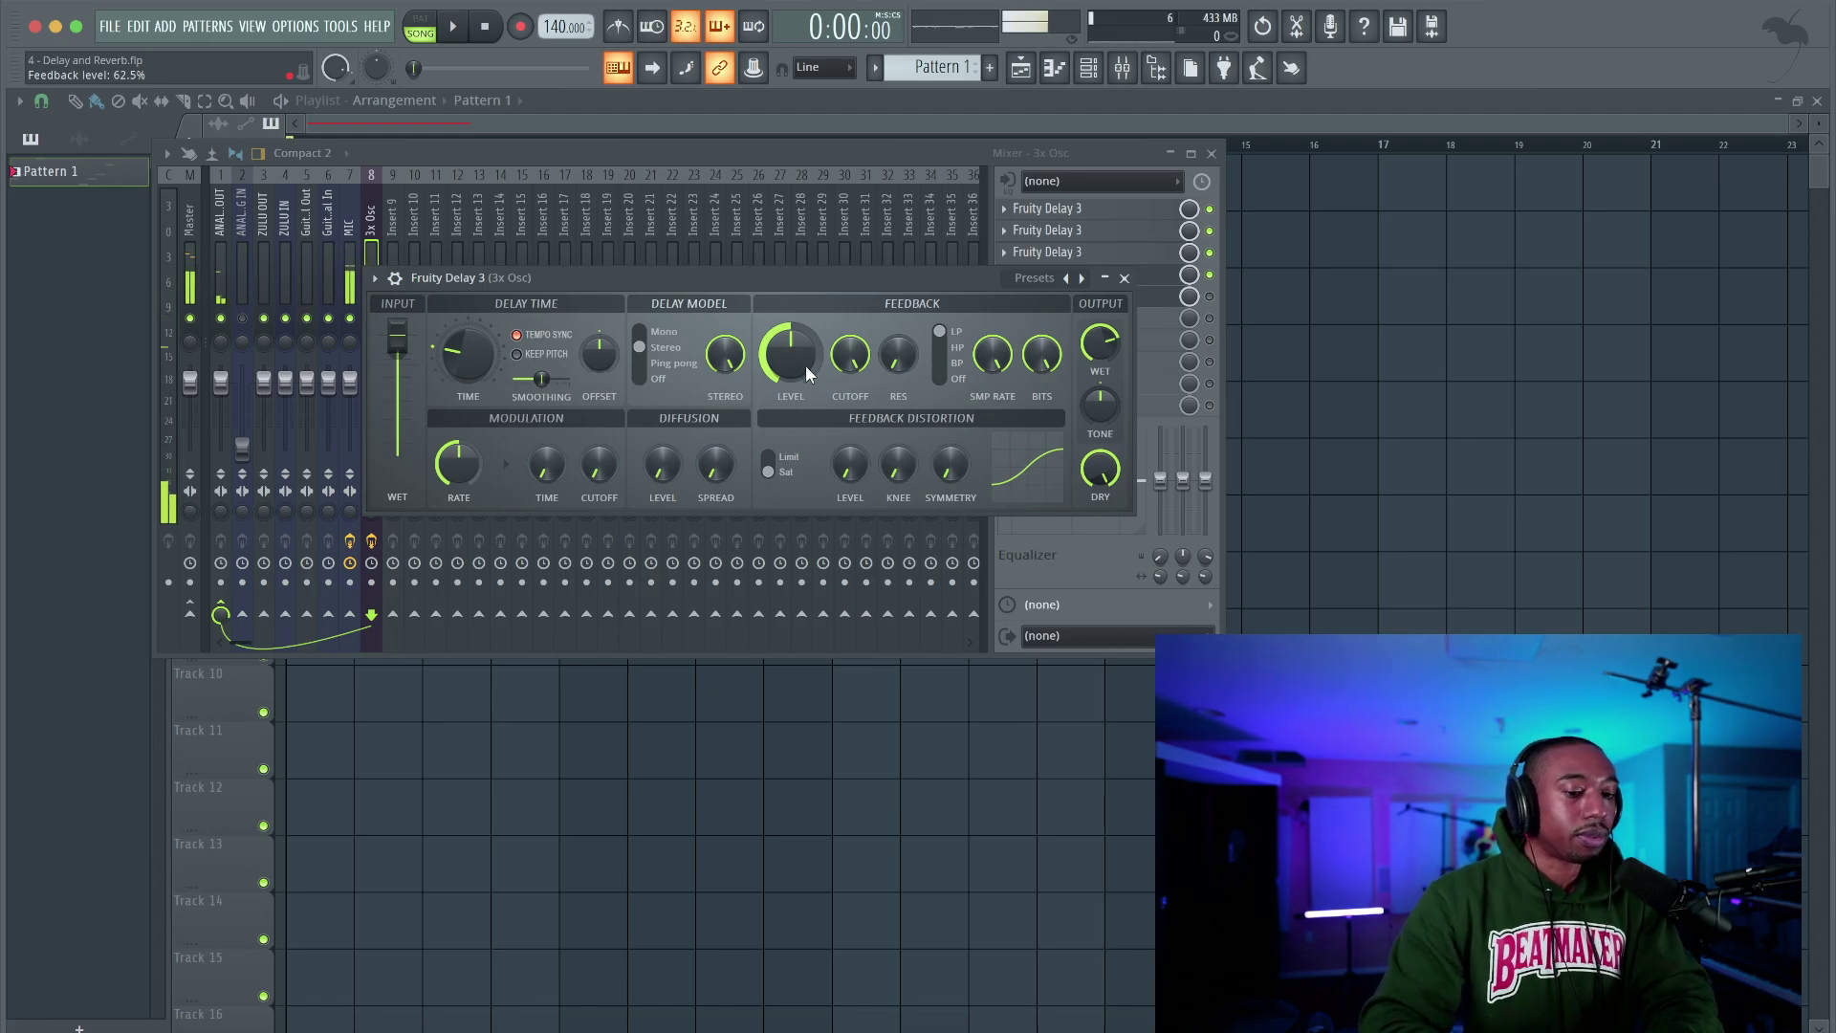
{"action": "left_click_drag", "start_coordinate": [845, 274], "coordinate": [553, 250]}
{"action": "key", "text": "space"}
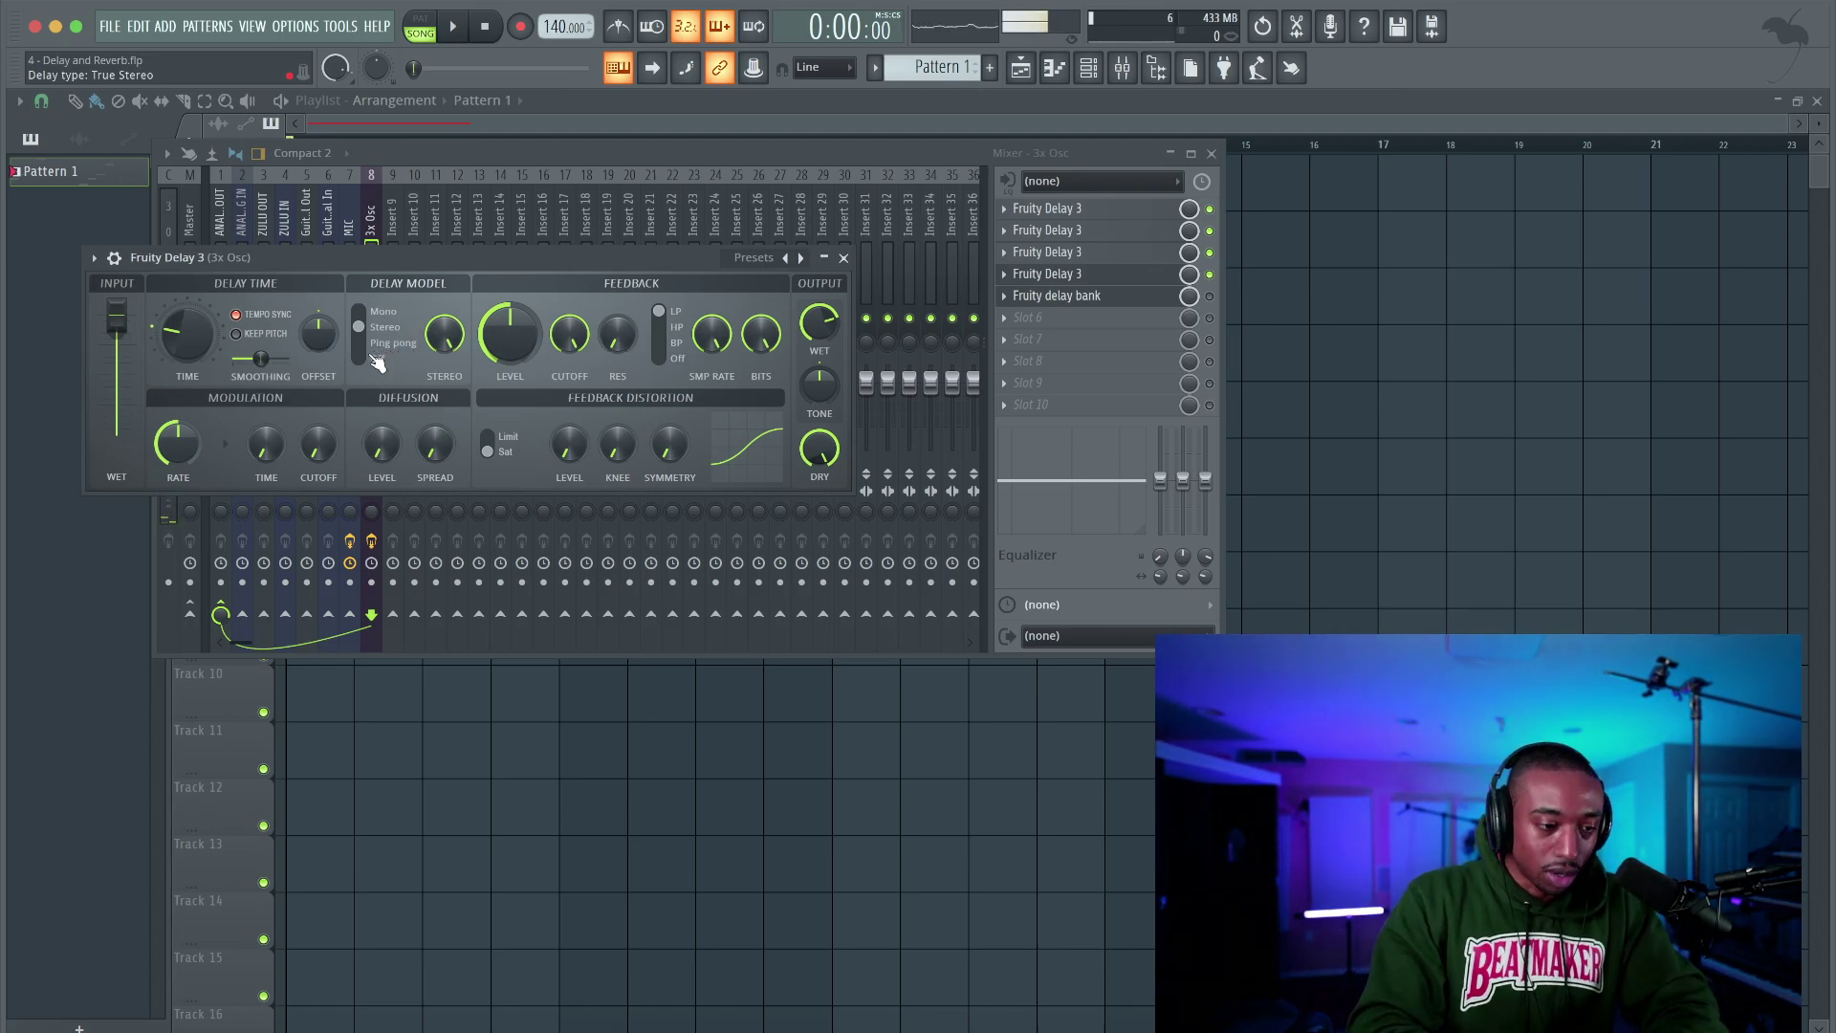
Set the fourth delay's model to Mono and its feedback filter to HP, with cutoff at 378.6 Hz and raised resonance, auditioning the sound
{"action": "key", "text": "space"}
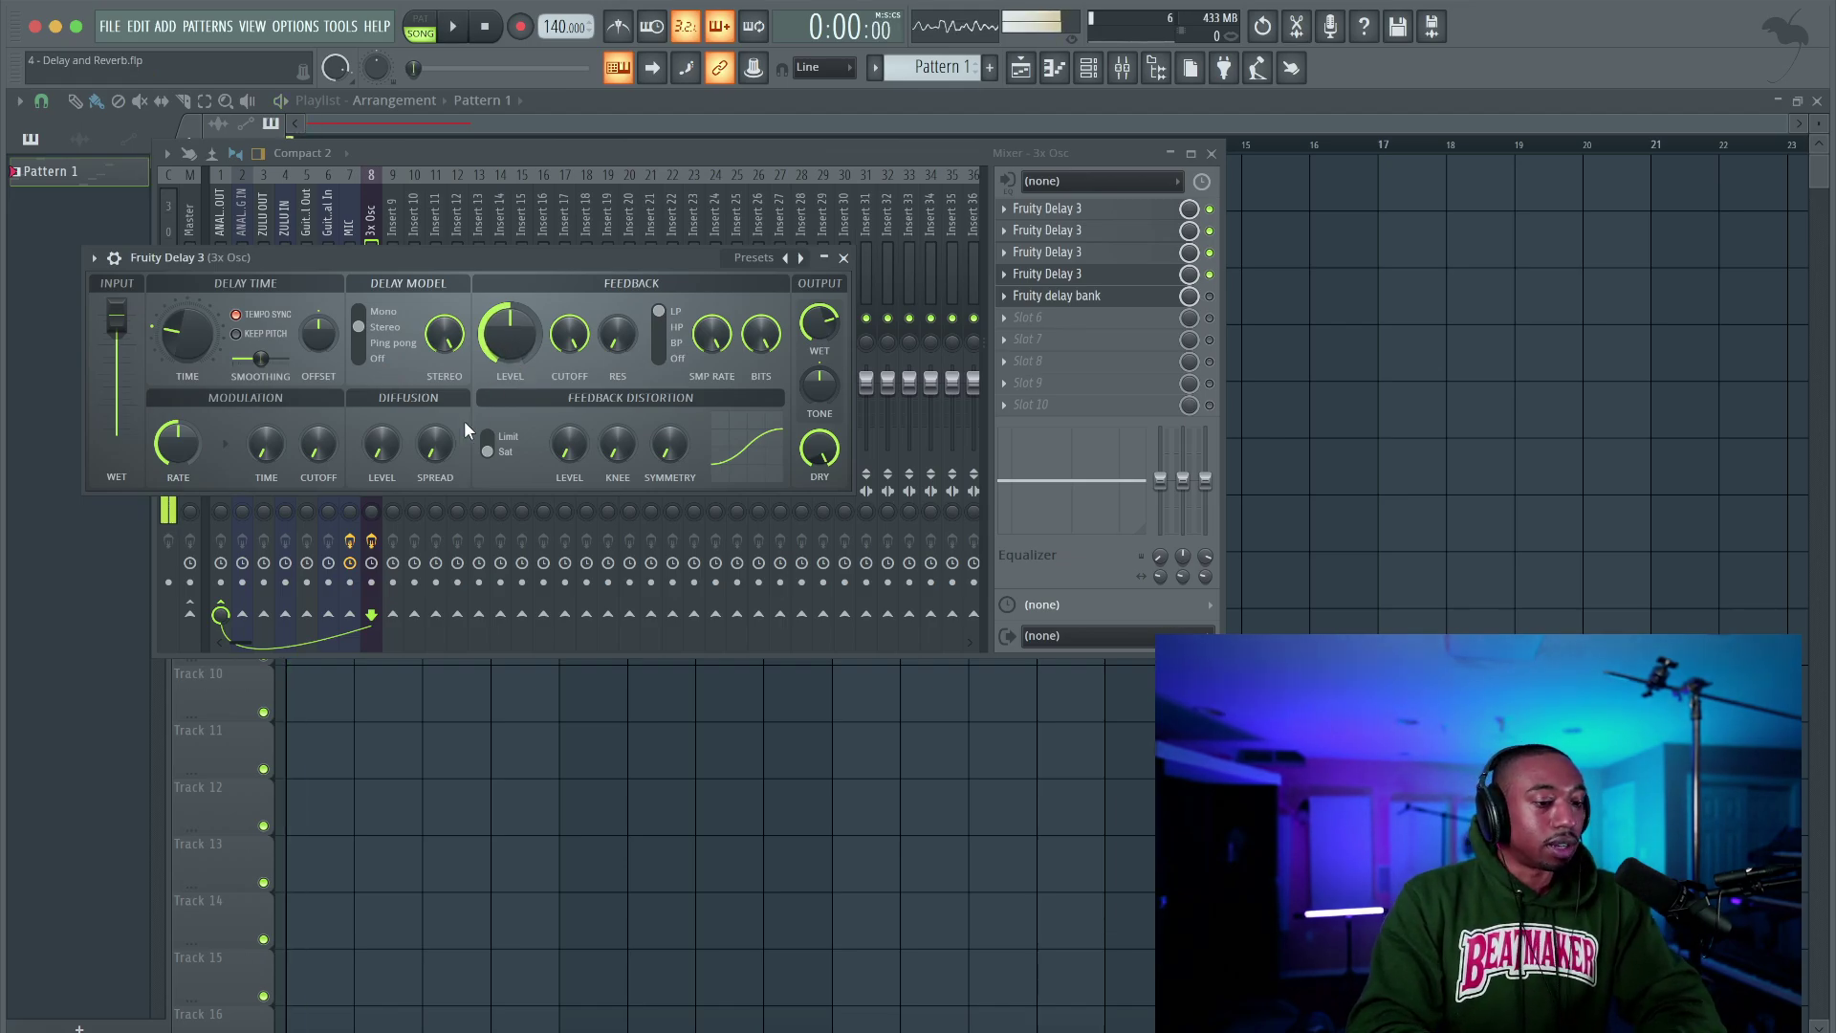
{"action": "key", "text": "space"}
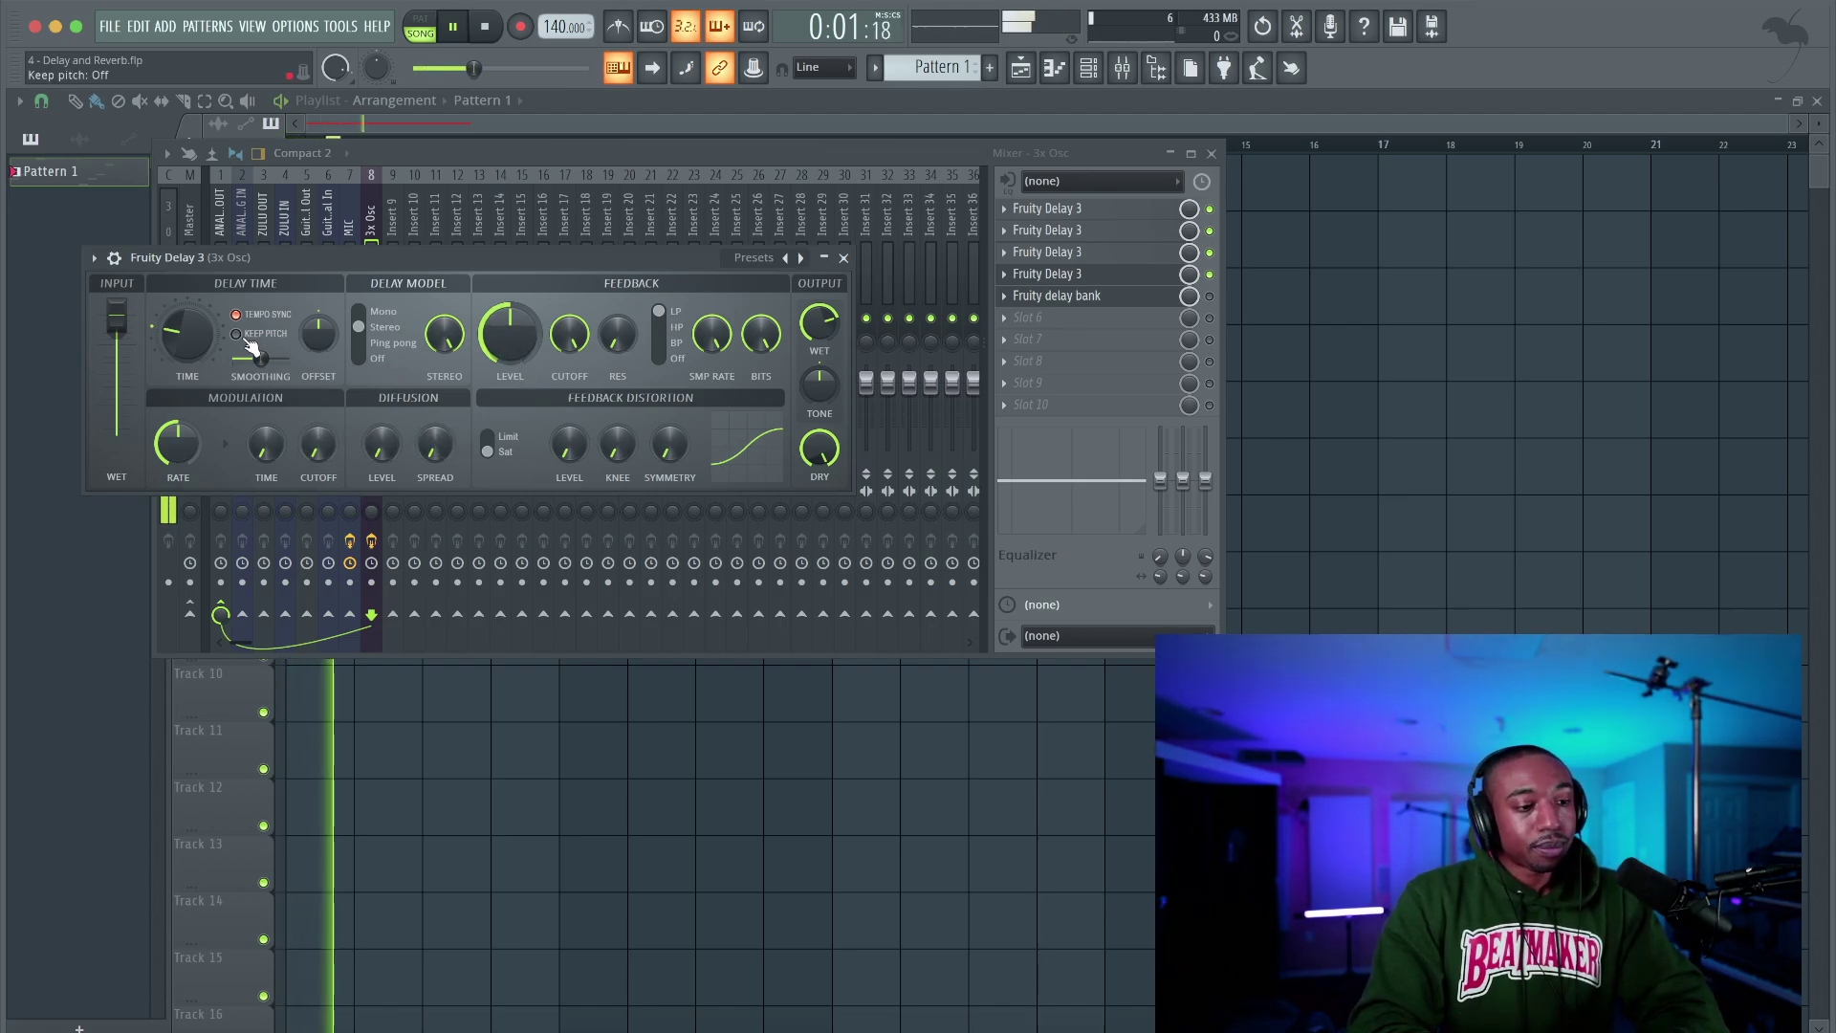
{"action": "key", "text": "space"}
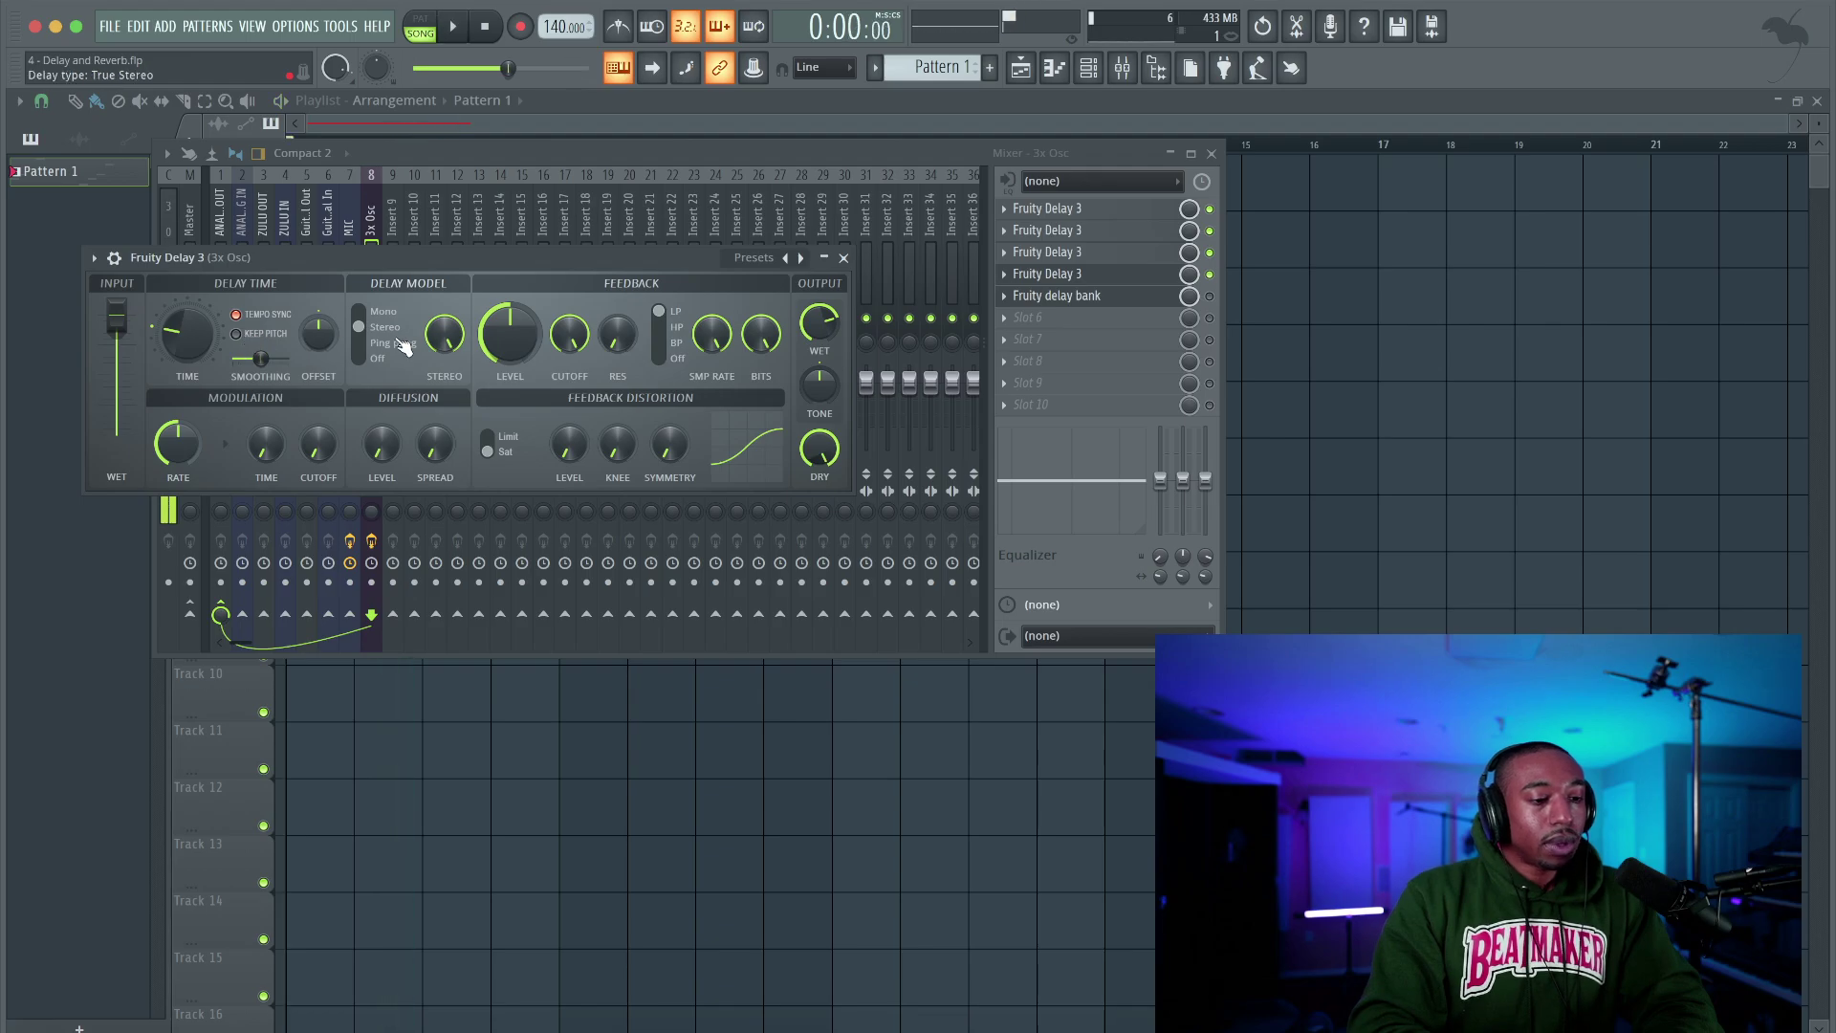
{"action": "key", "text": "space"}
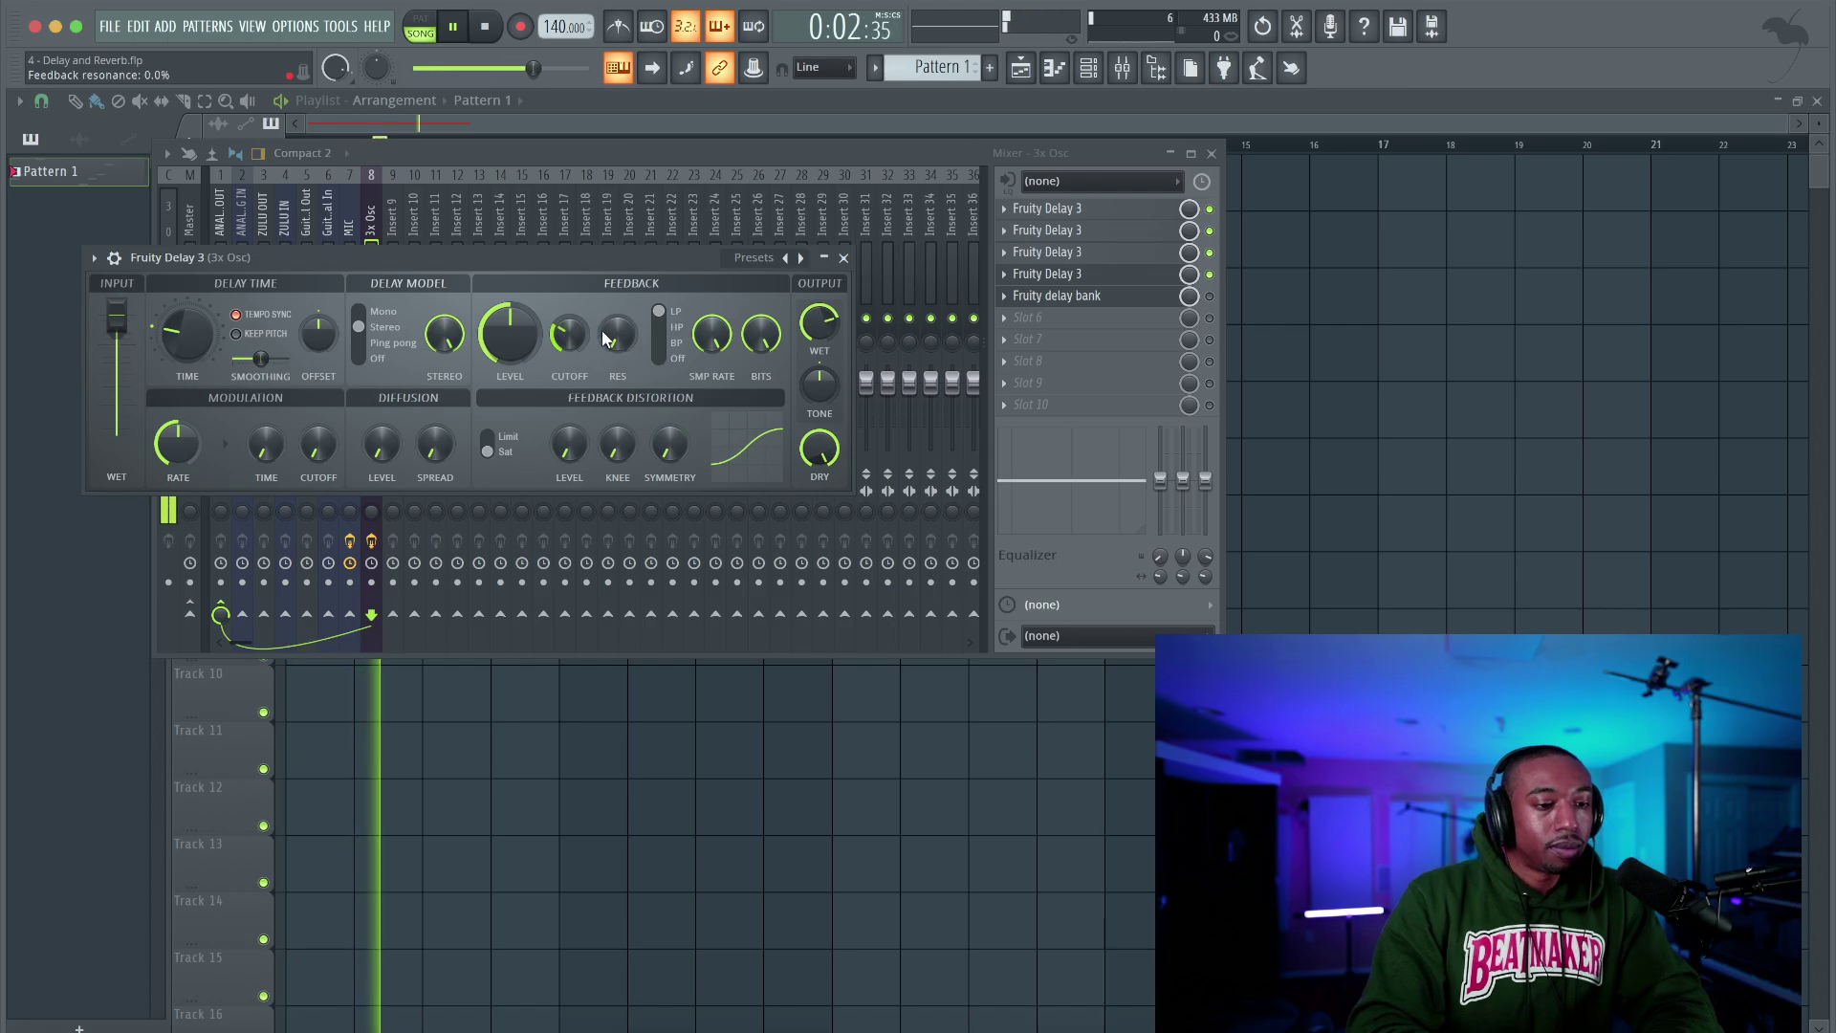
{"action": "key", "text": "space"}
{"action": "left_click", "coordinate": [664, 327]}
{"action": "key", "text": "space"}
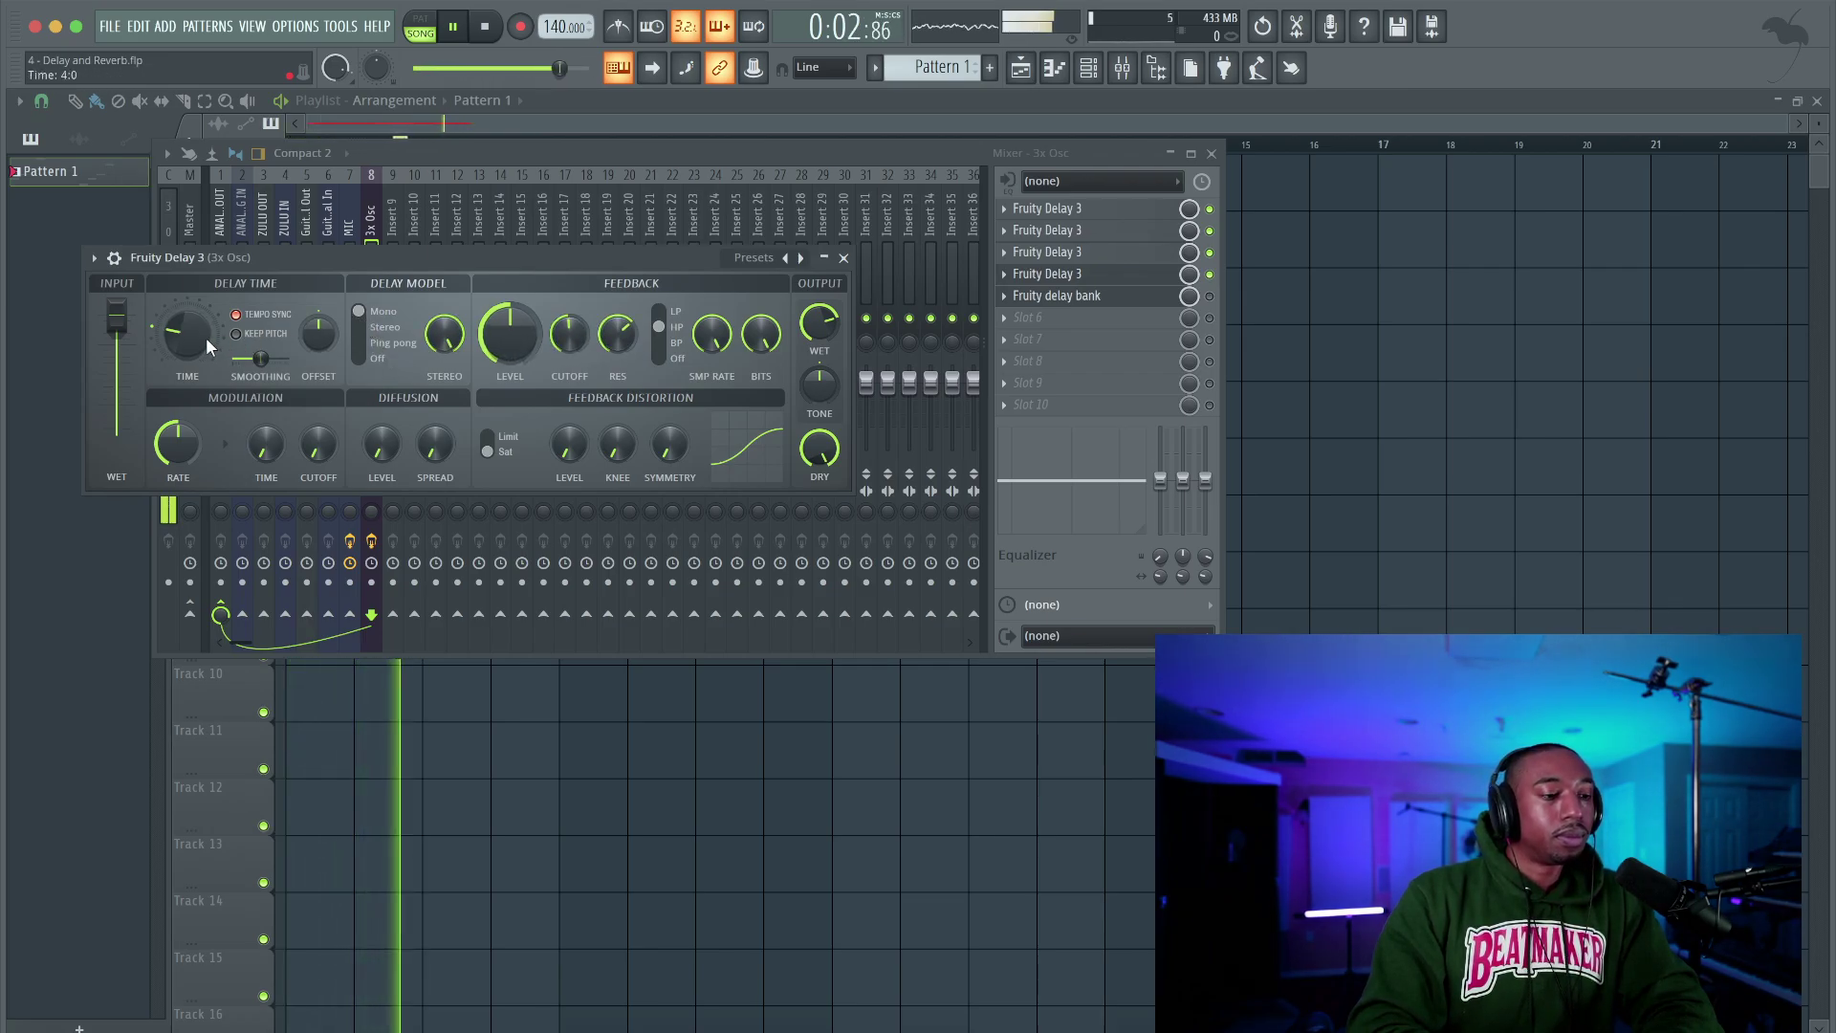
{"action": "key", "text": "space"}
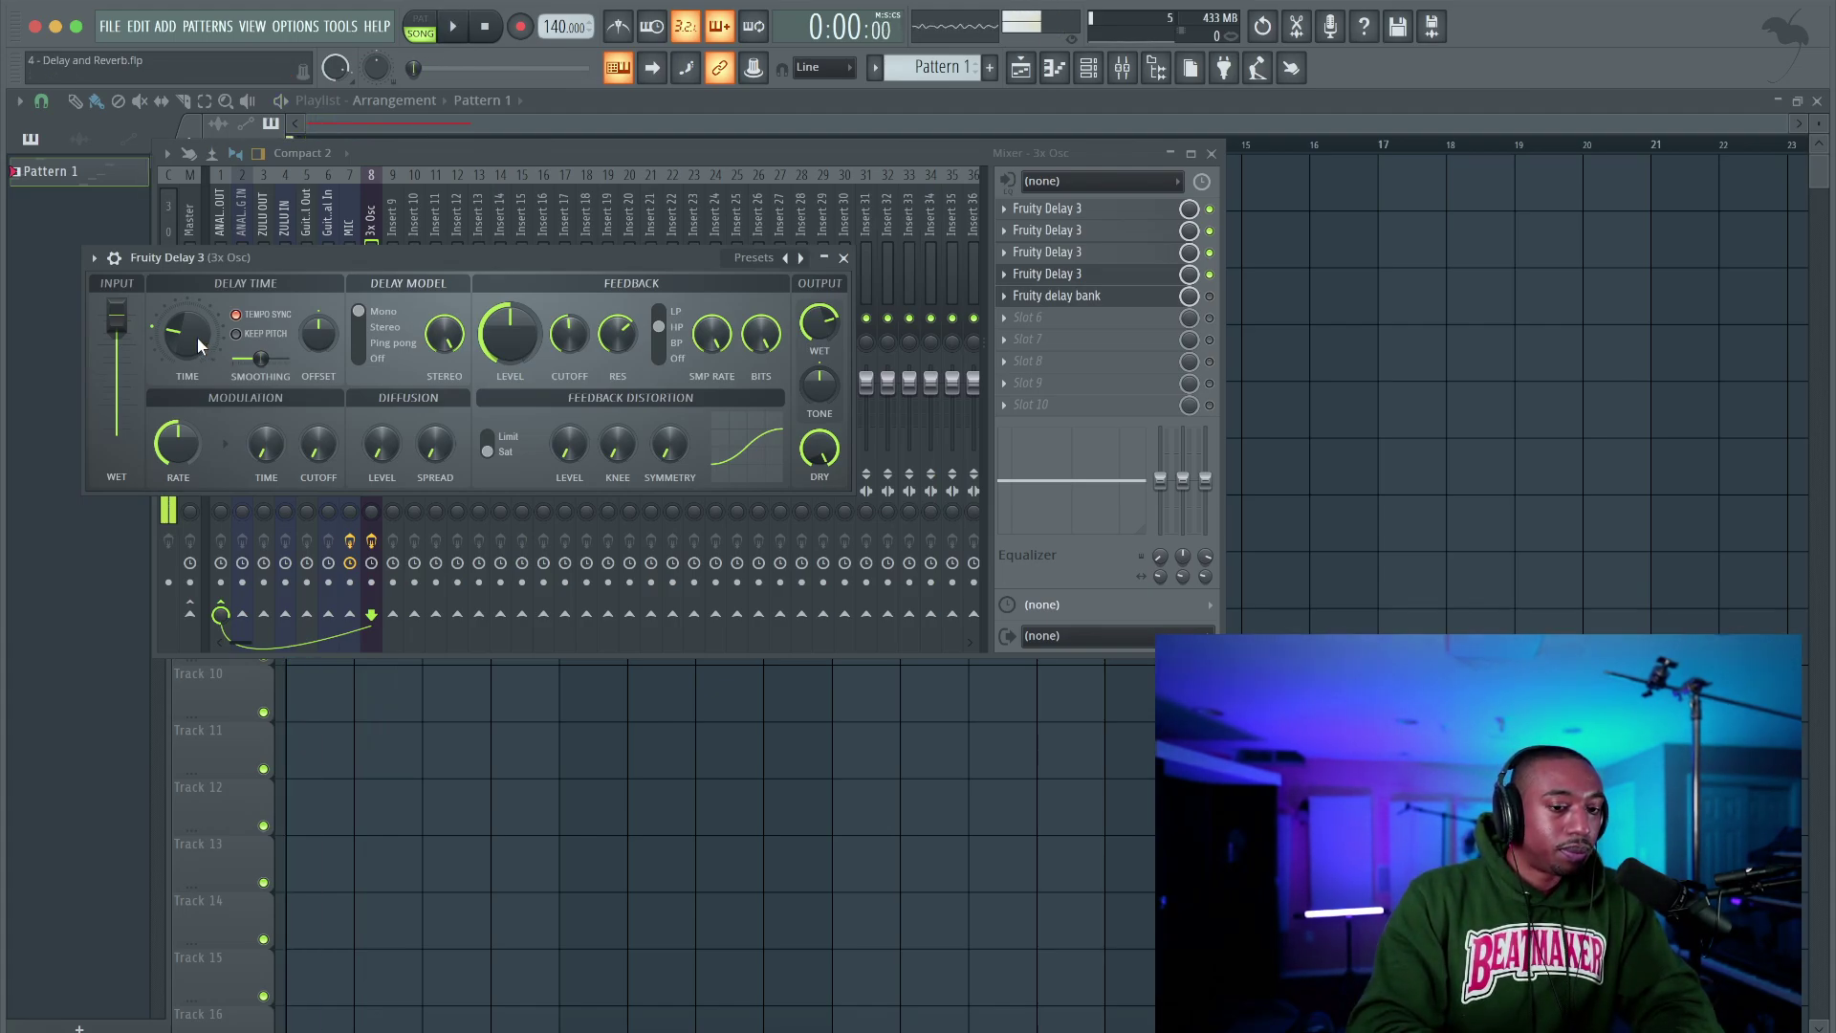
Bypass the first three Fruity Delay 3 slots and lower the fourth delay's feedback level during playback
{"action": "left_click", "coordinate": [1210, 231]}
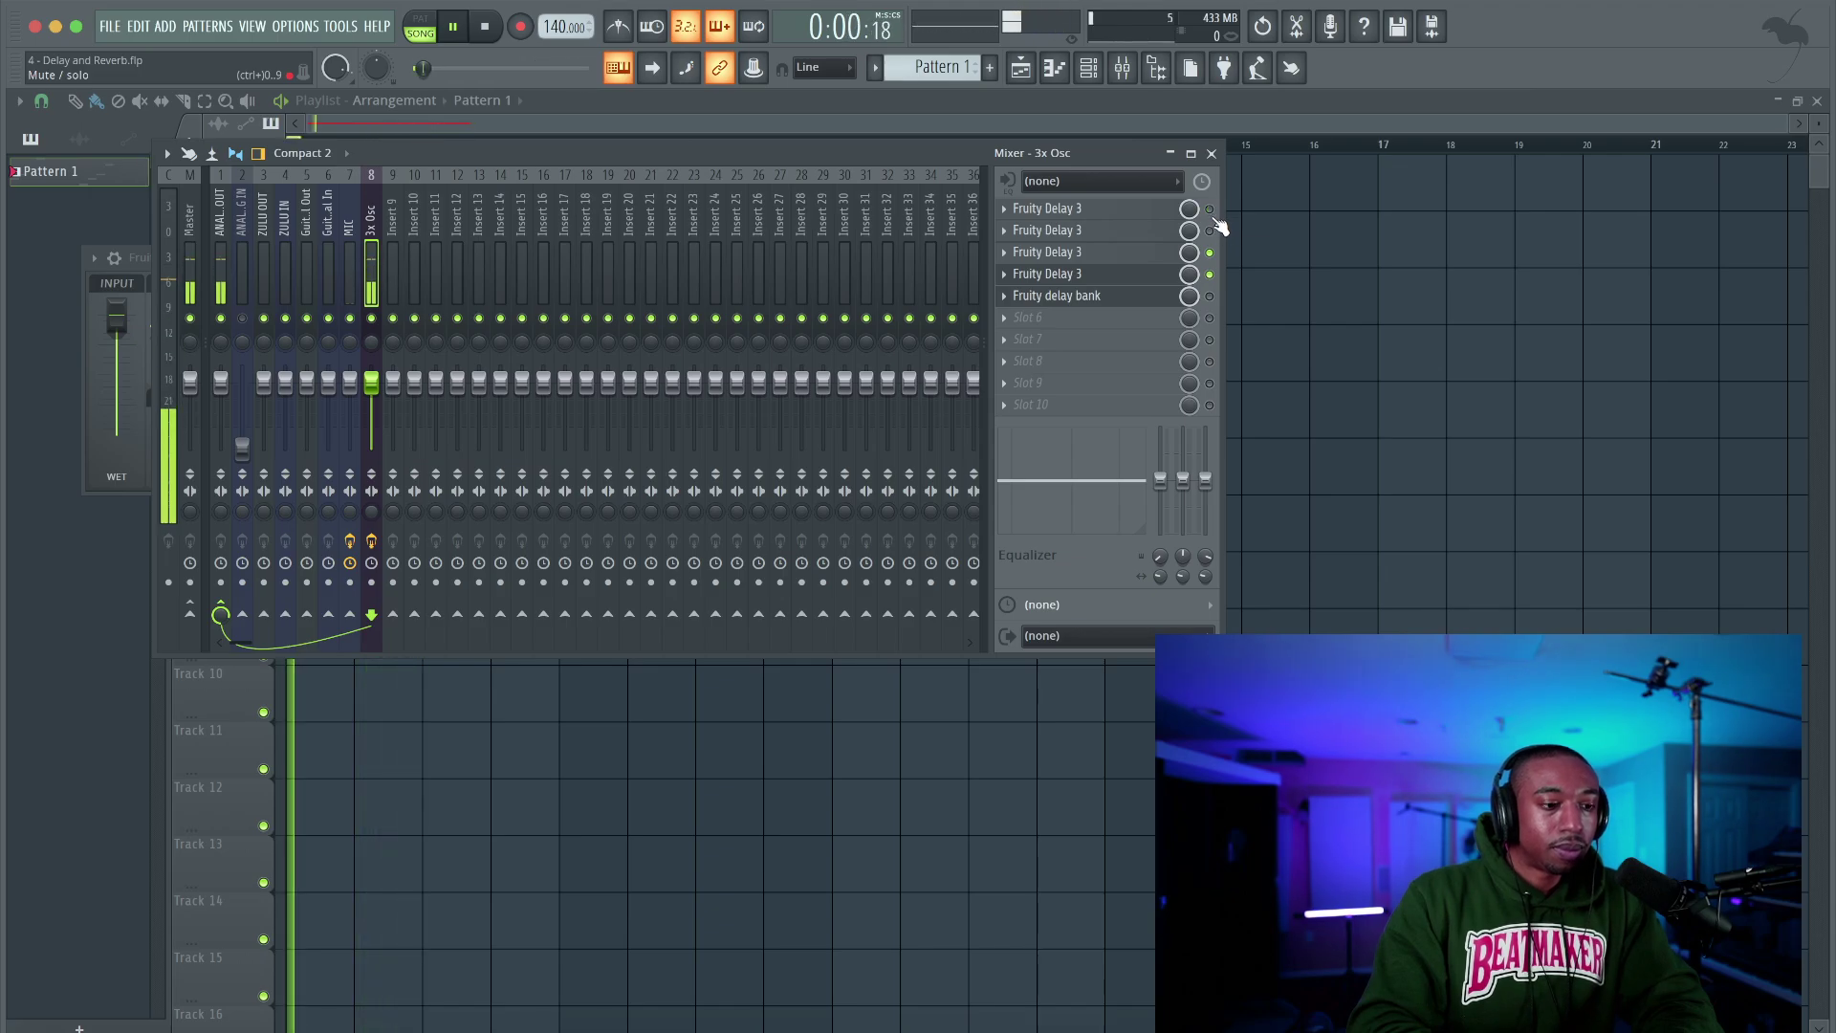
{"action": "left_click", "coordinate": [1168, 275]}
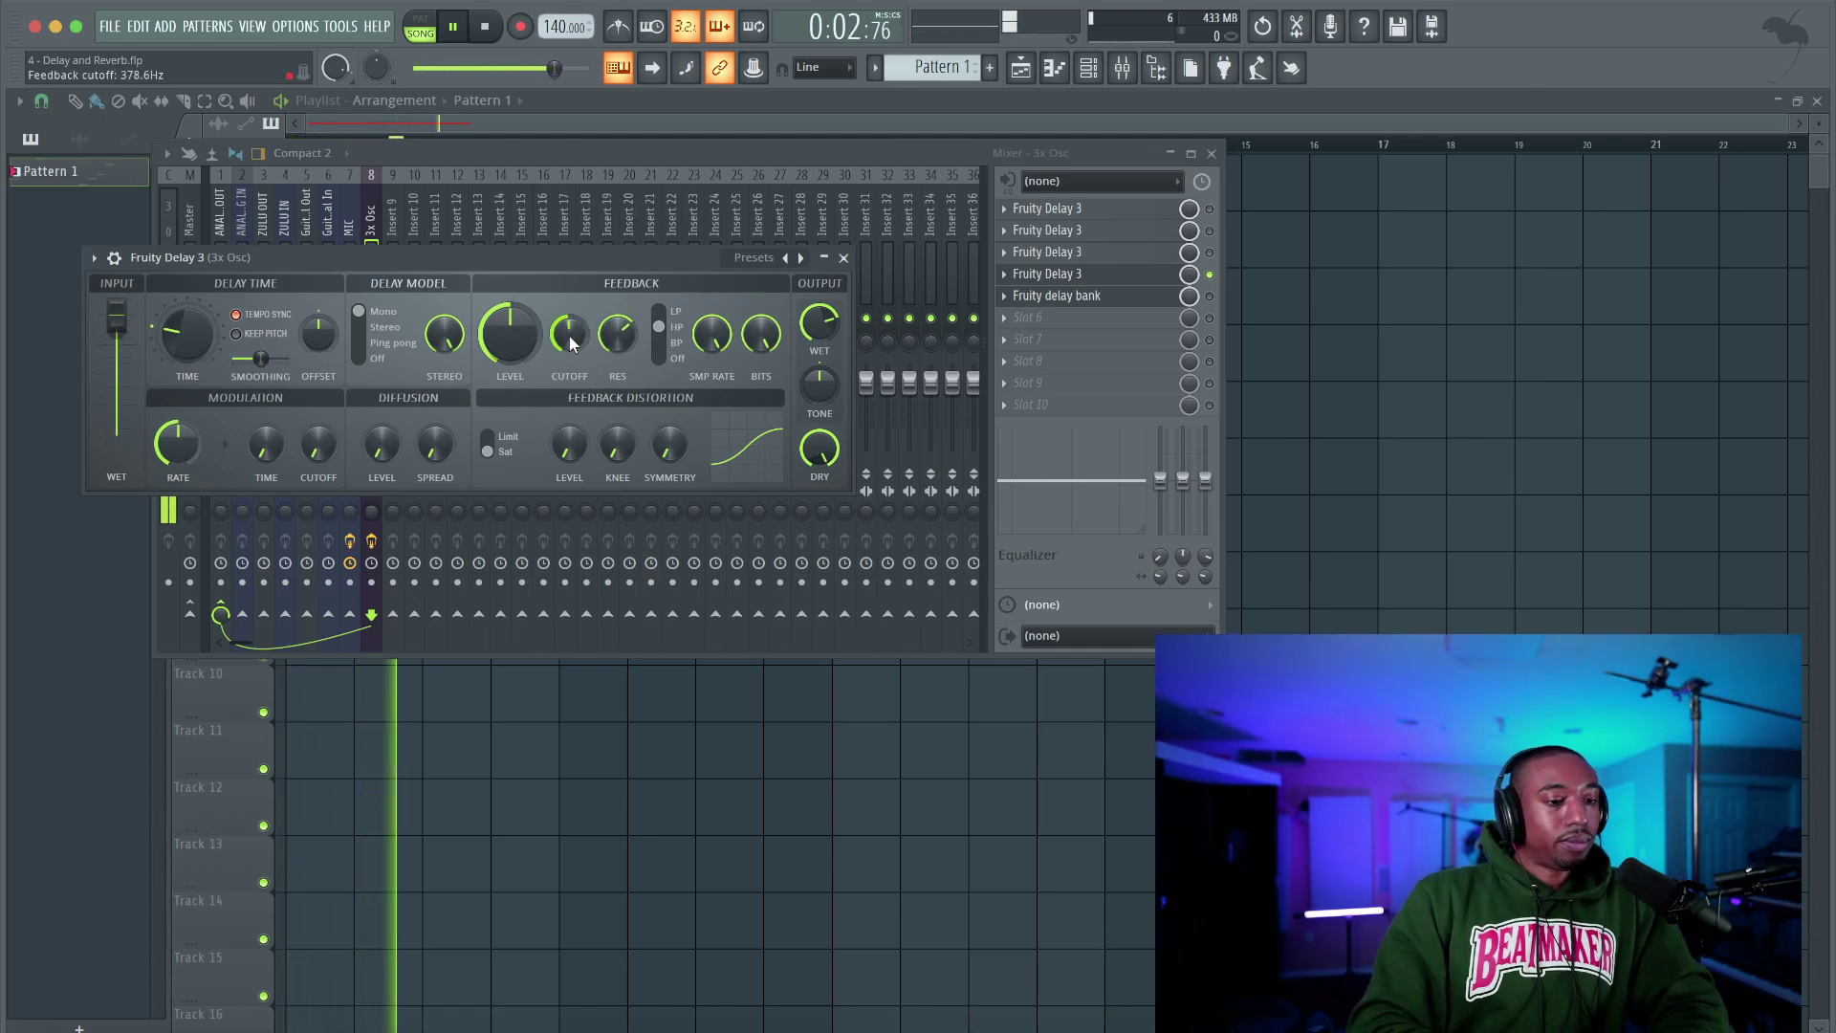
{"action": "left_click_drag", "start_coordinate": [511, 336], "coordinate": [511, 399]}
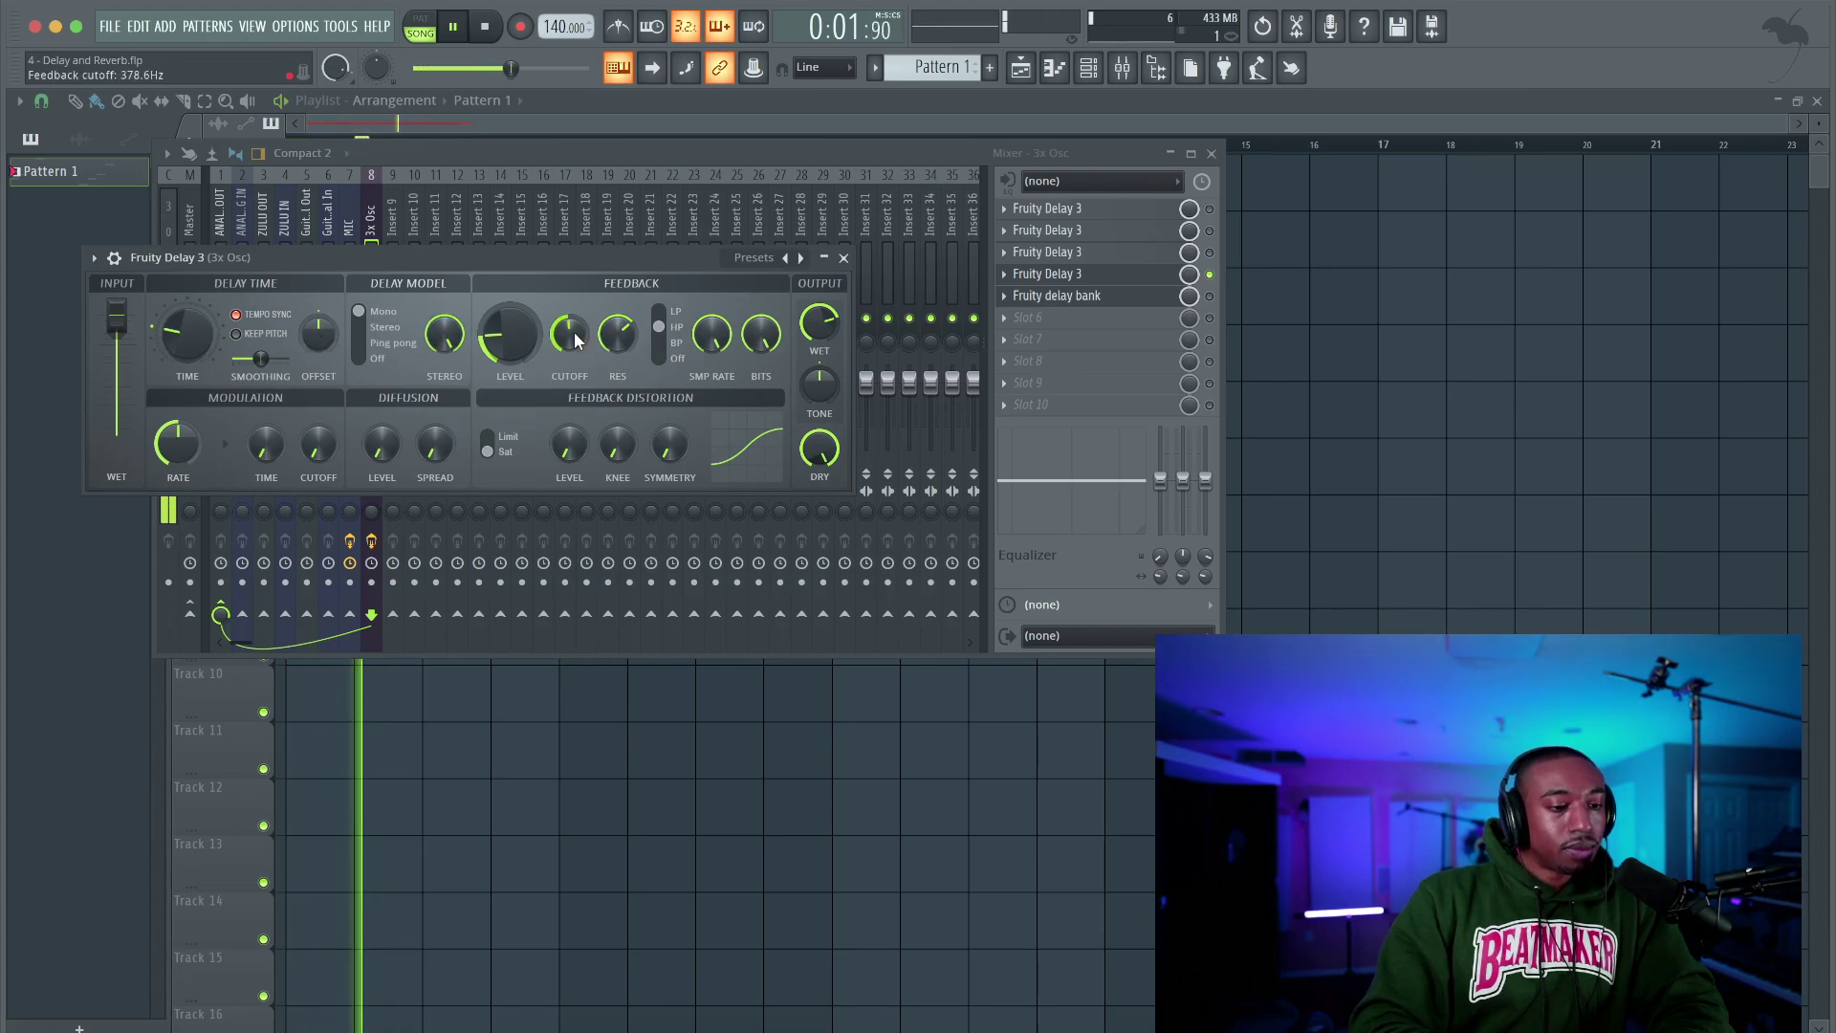
Switch the fourth delay's feedback filter to BP with a lower cutoff, and raise its modulation time and modulation cutoff
{"action": "left_click", "coordinate": [662, 341]}
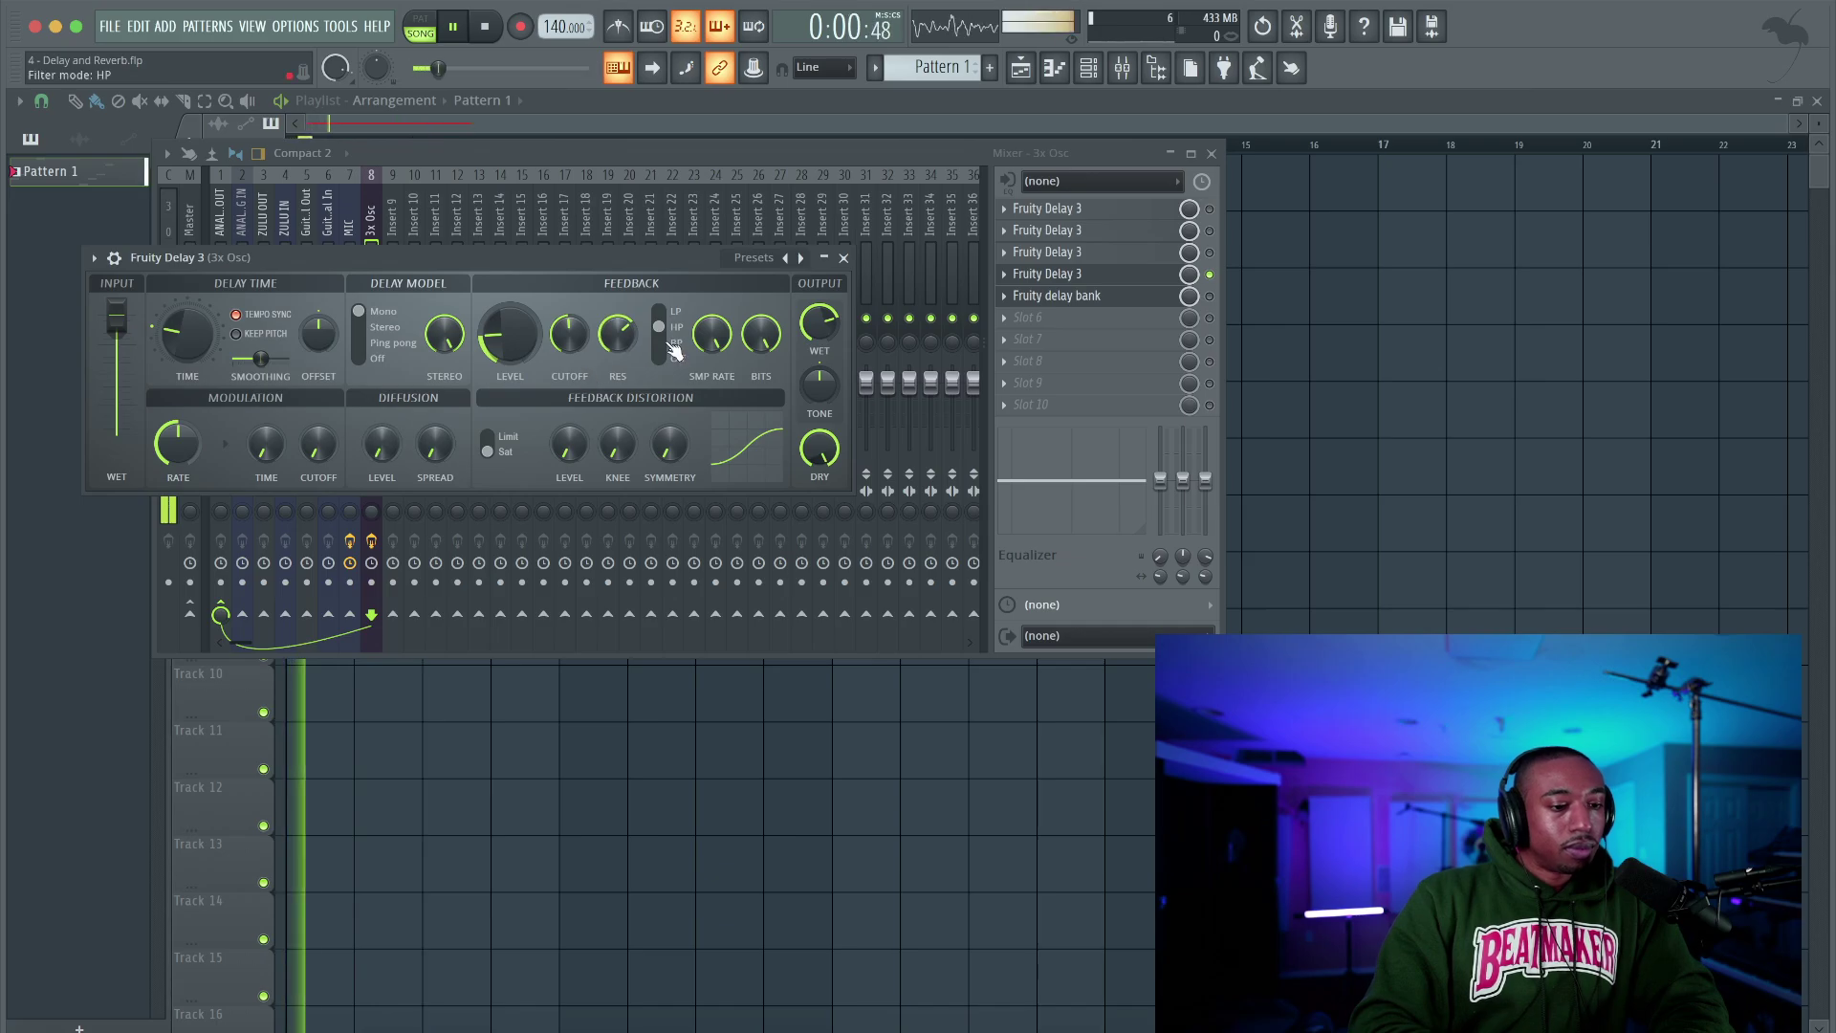
{"action": "left_click_drag", "start_coordinate": [558, 344], "coordinate": [557, 402]}
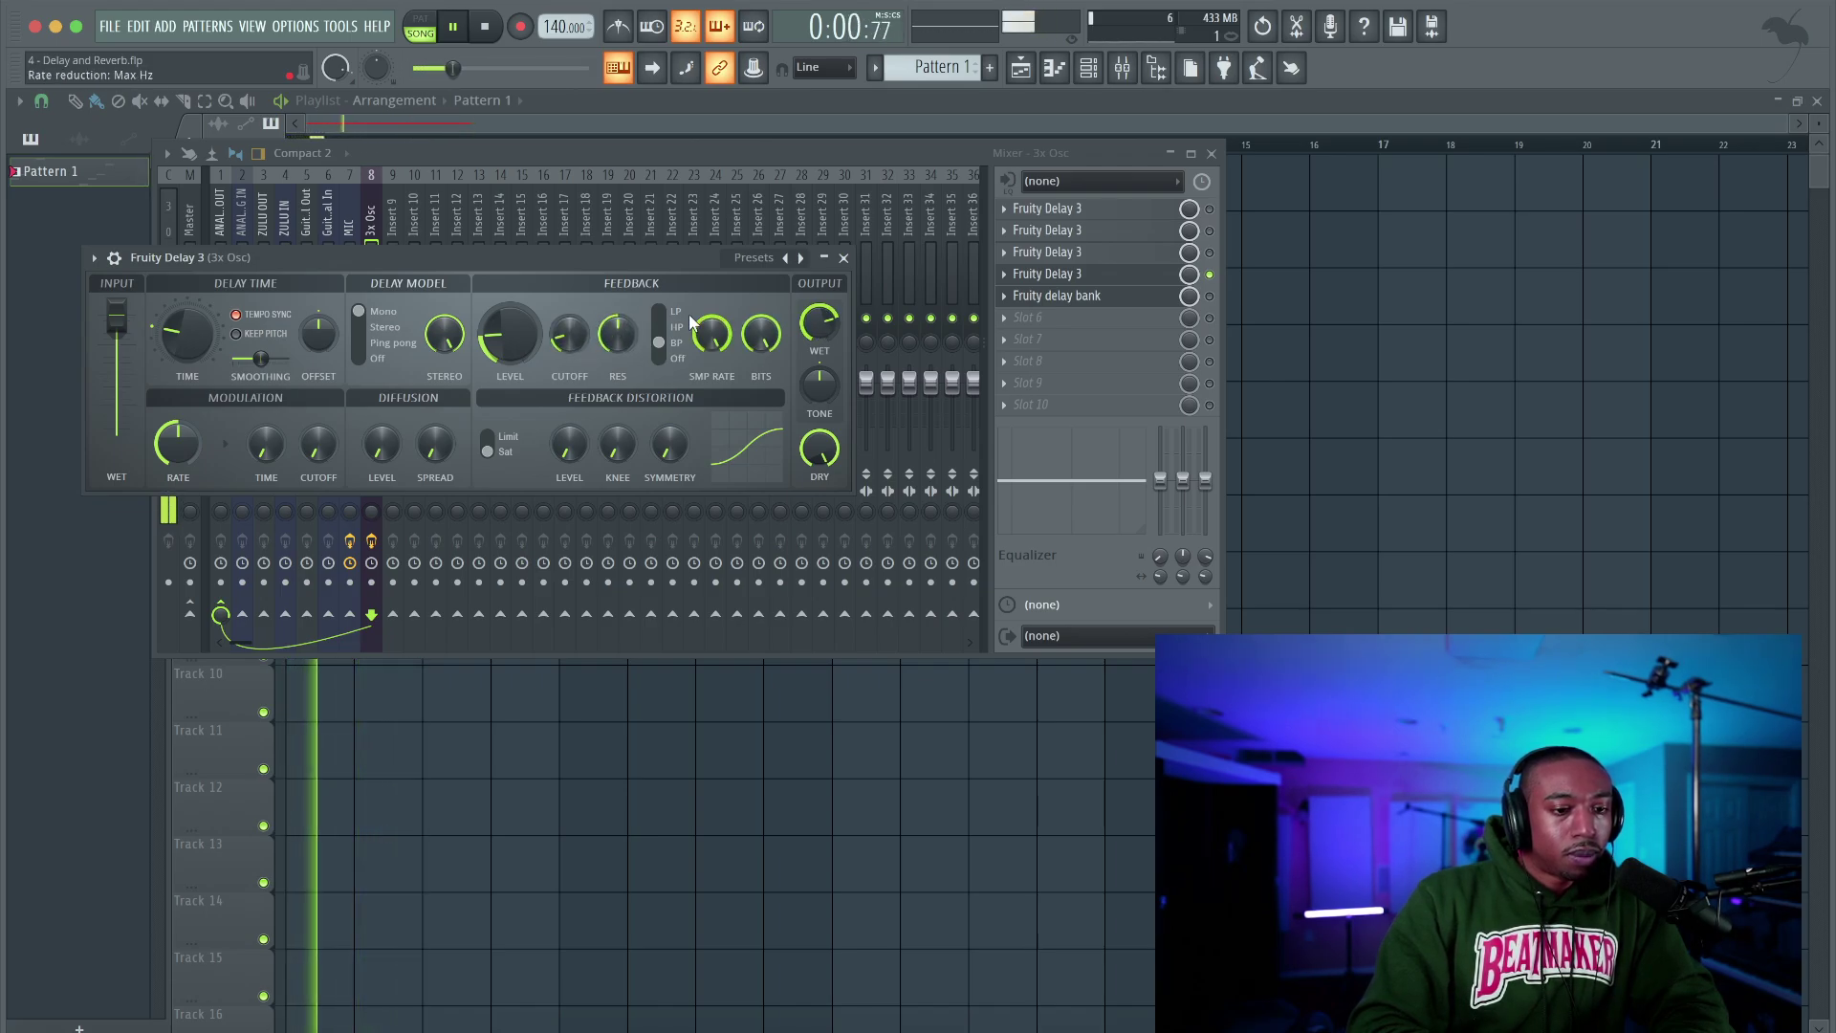
{"action": "left_click_drag", "start_coordinate": [820, 448], "coordinate": [819, 402]}
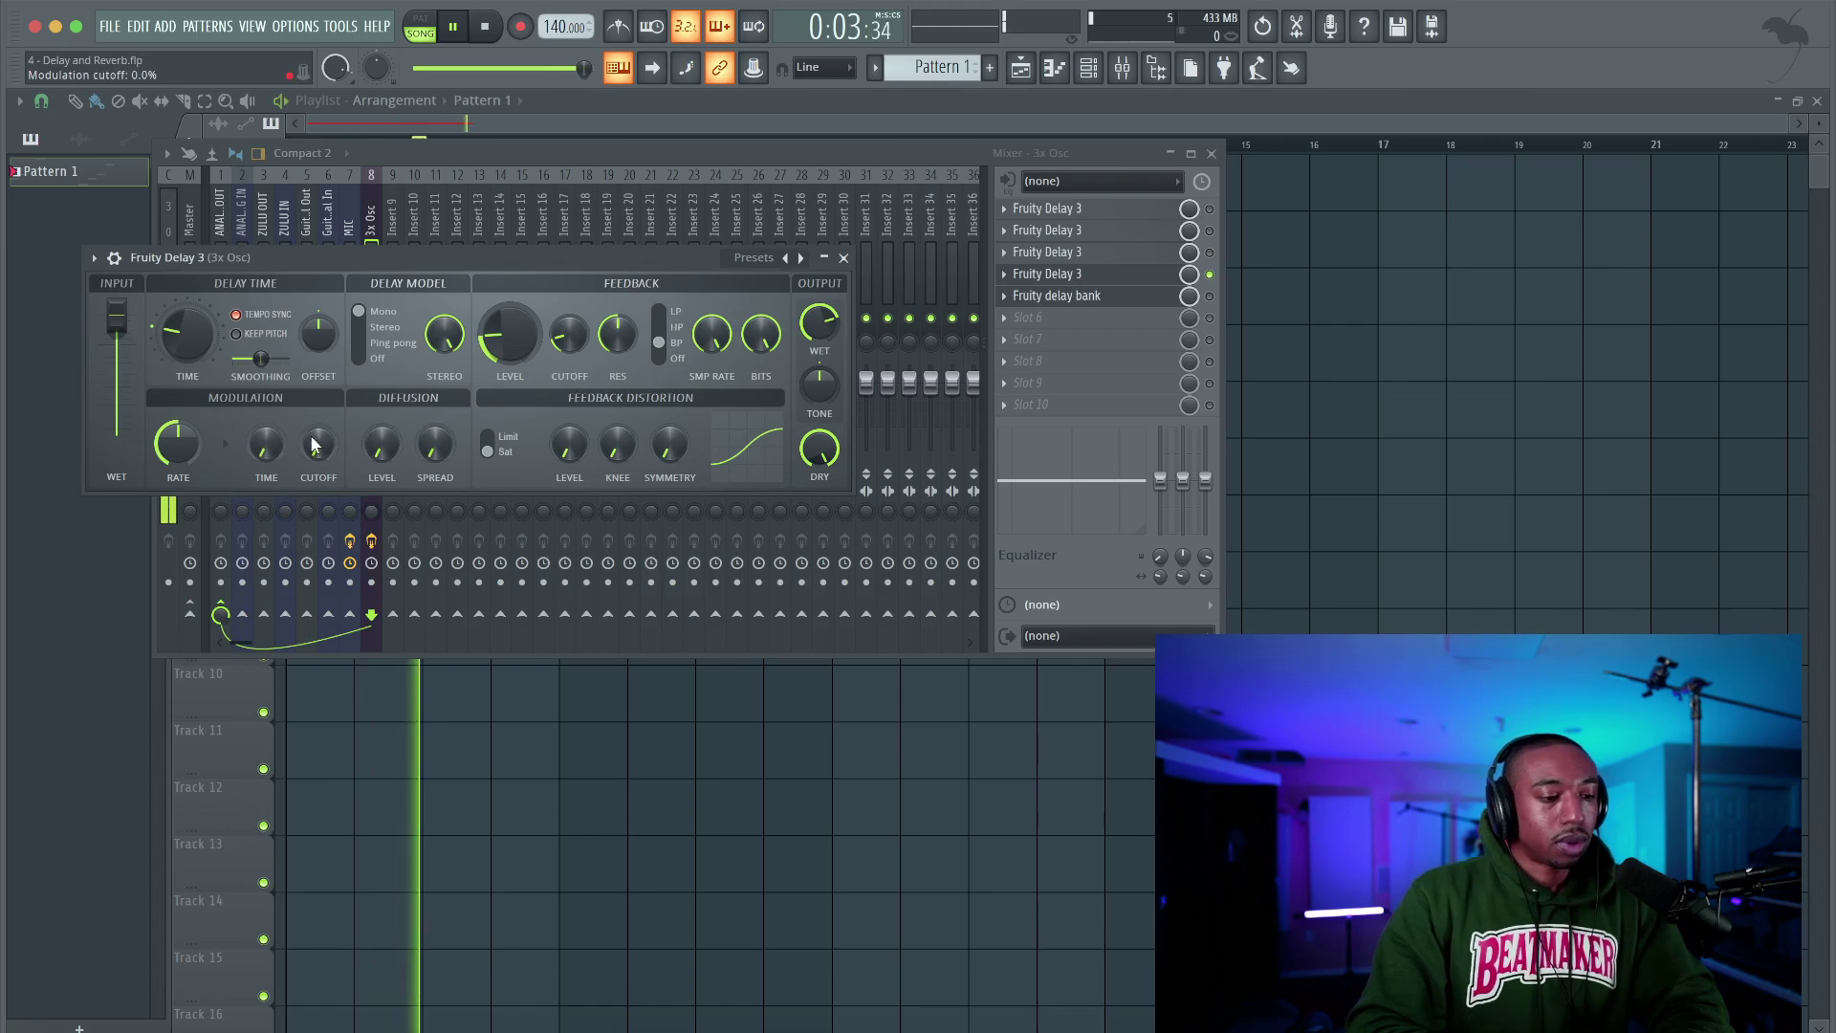
{"action": "left_click_drag", "start_coordinate": [265, 447], "coordinate": [266, 425]}
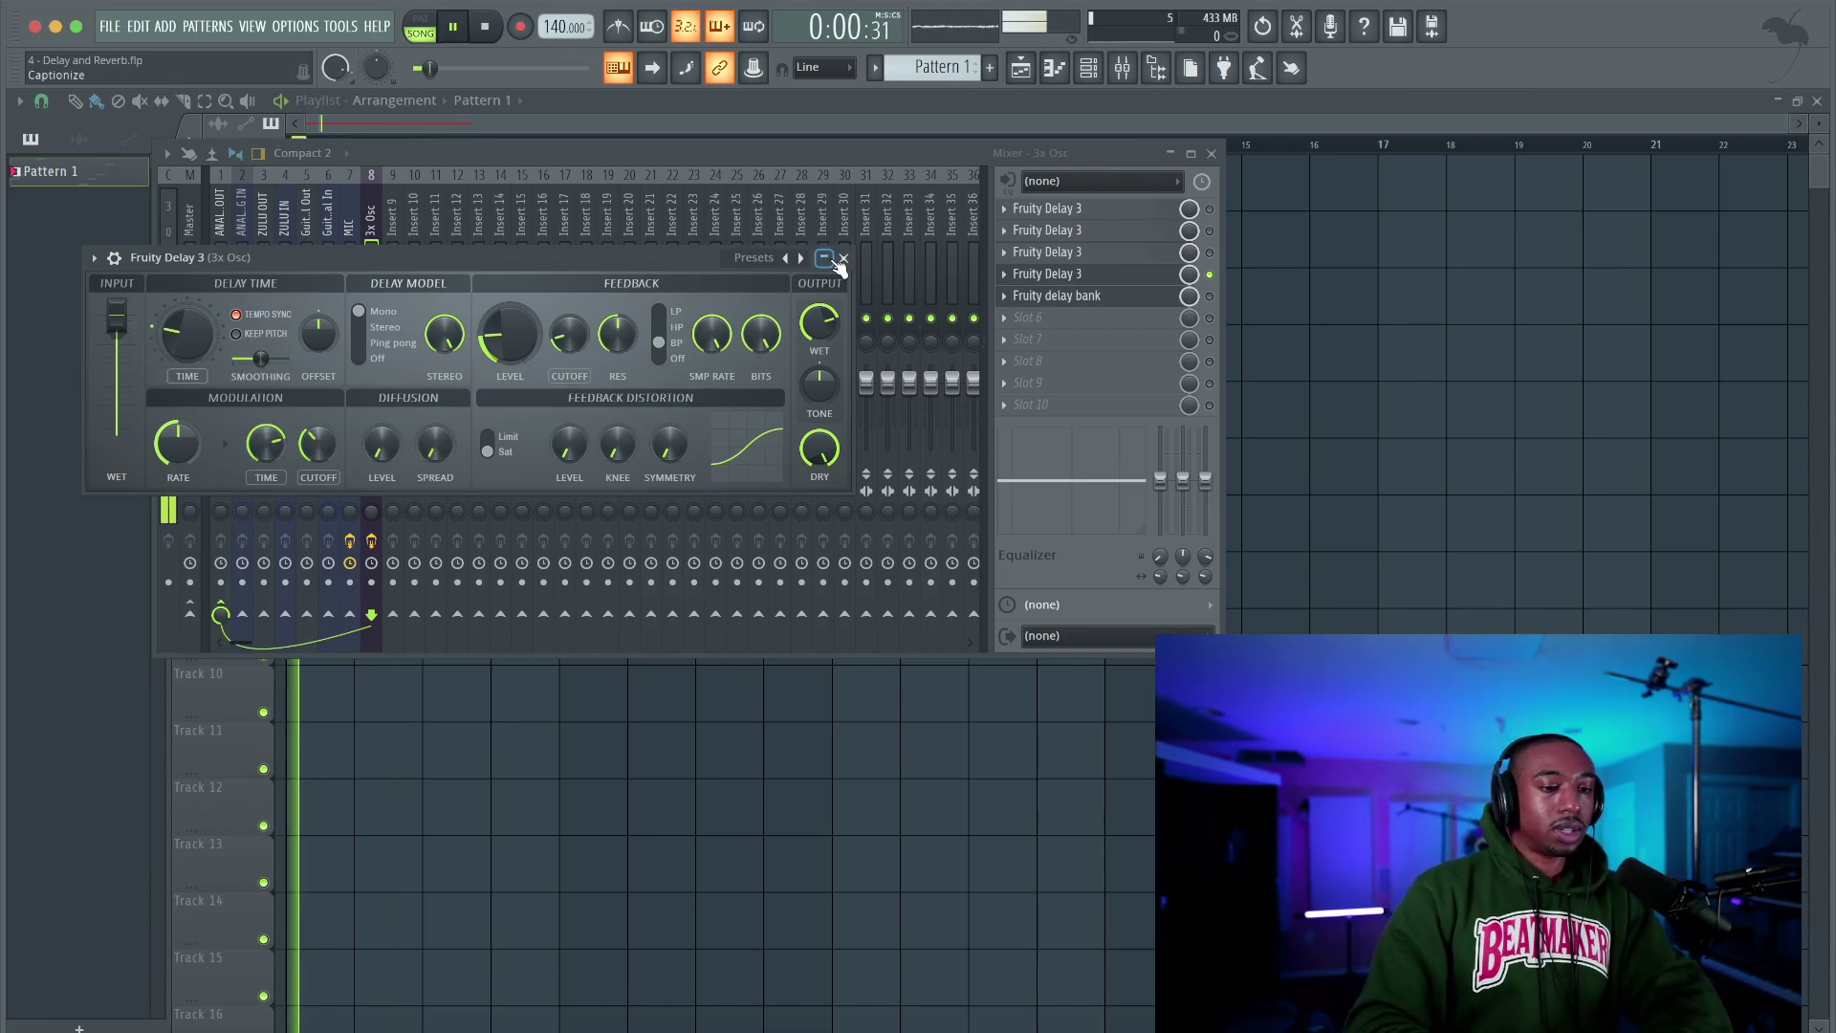
Re-enable the first three Fruity Delay 3 slots and audition all four delays together
{"action": "left_click", "coordinate": [1210, 252]}
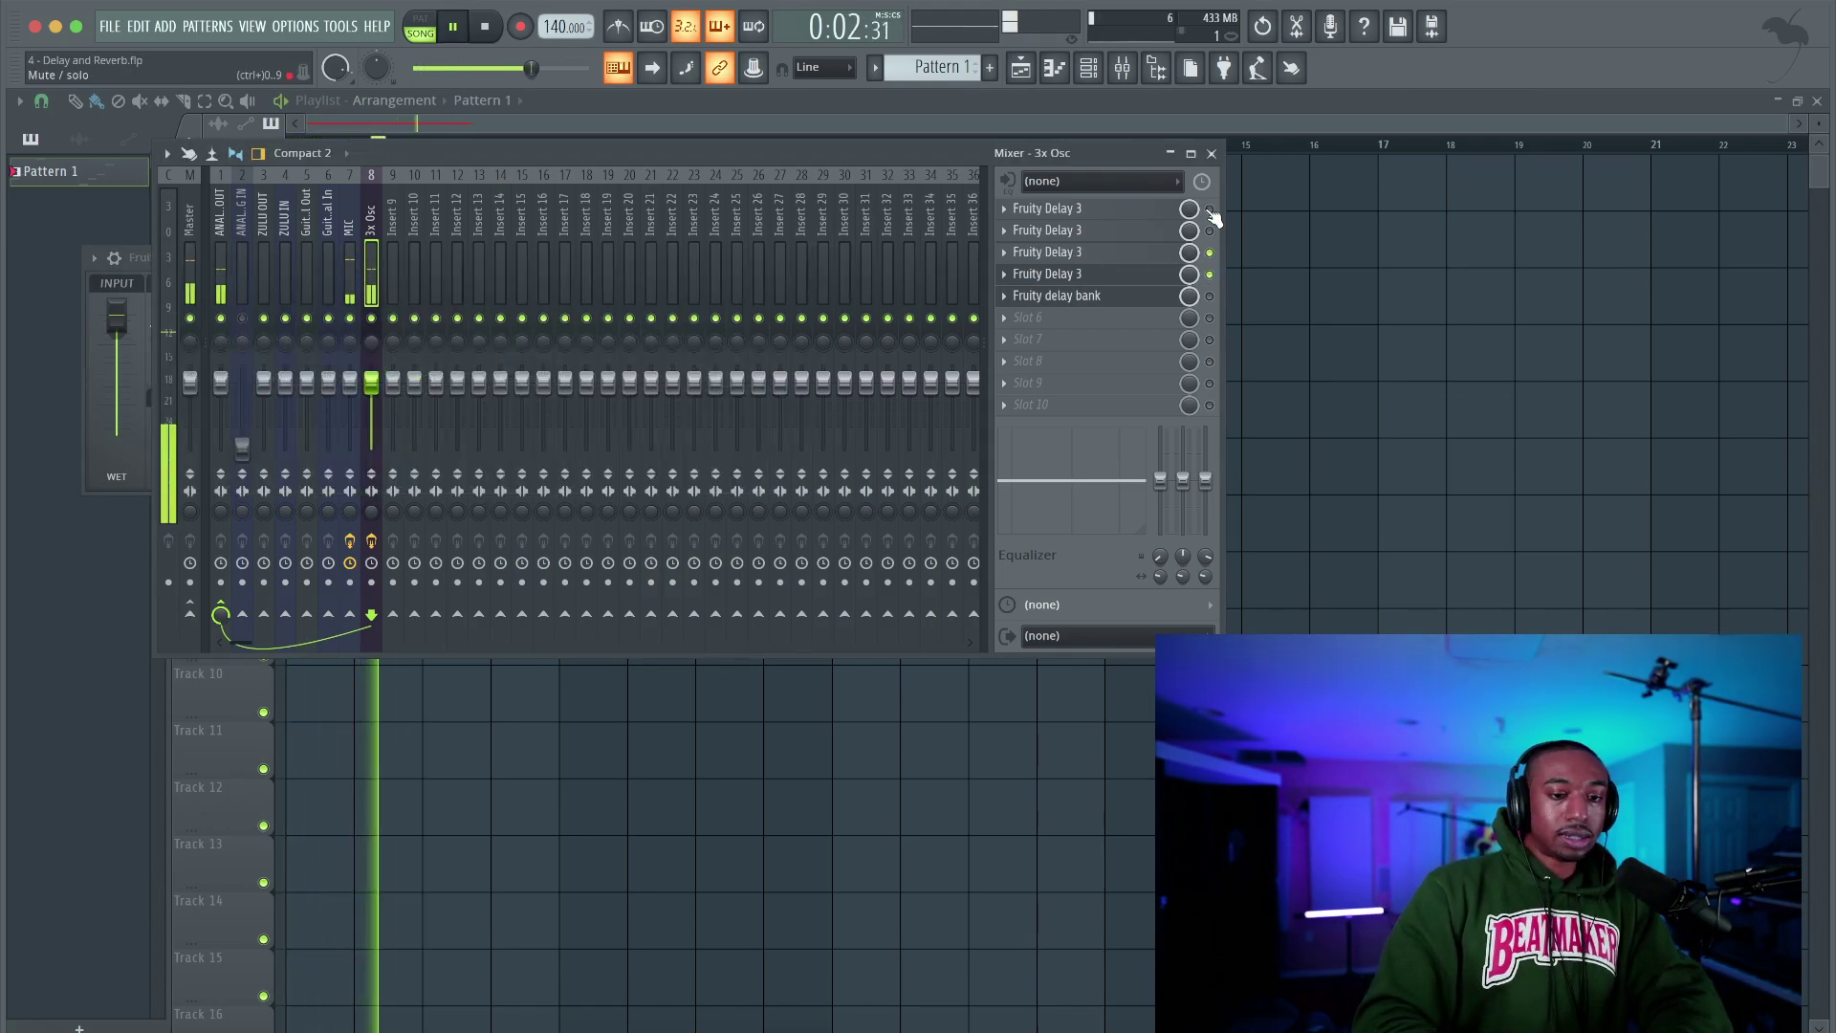
{"action": "left_click", "coordinate": [1209, 230]}
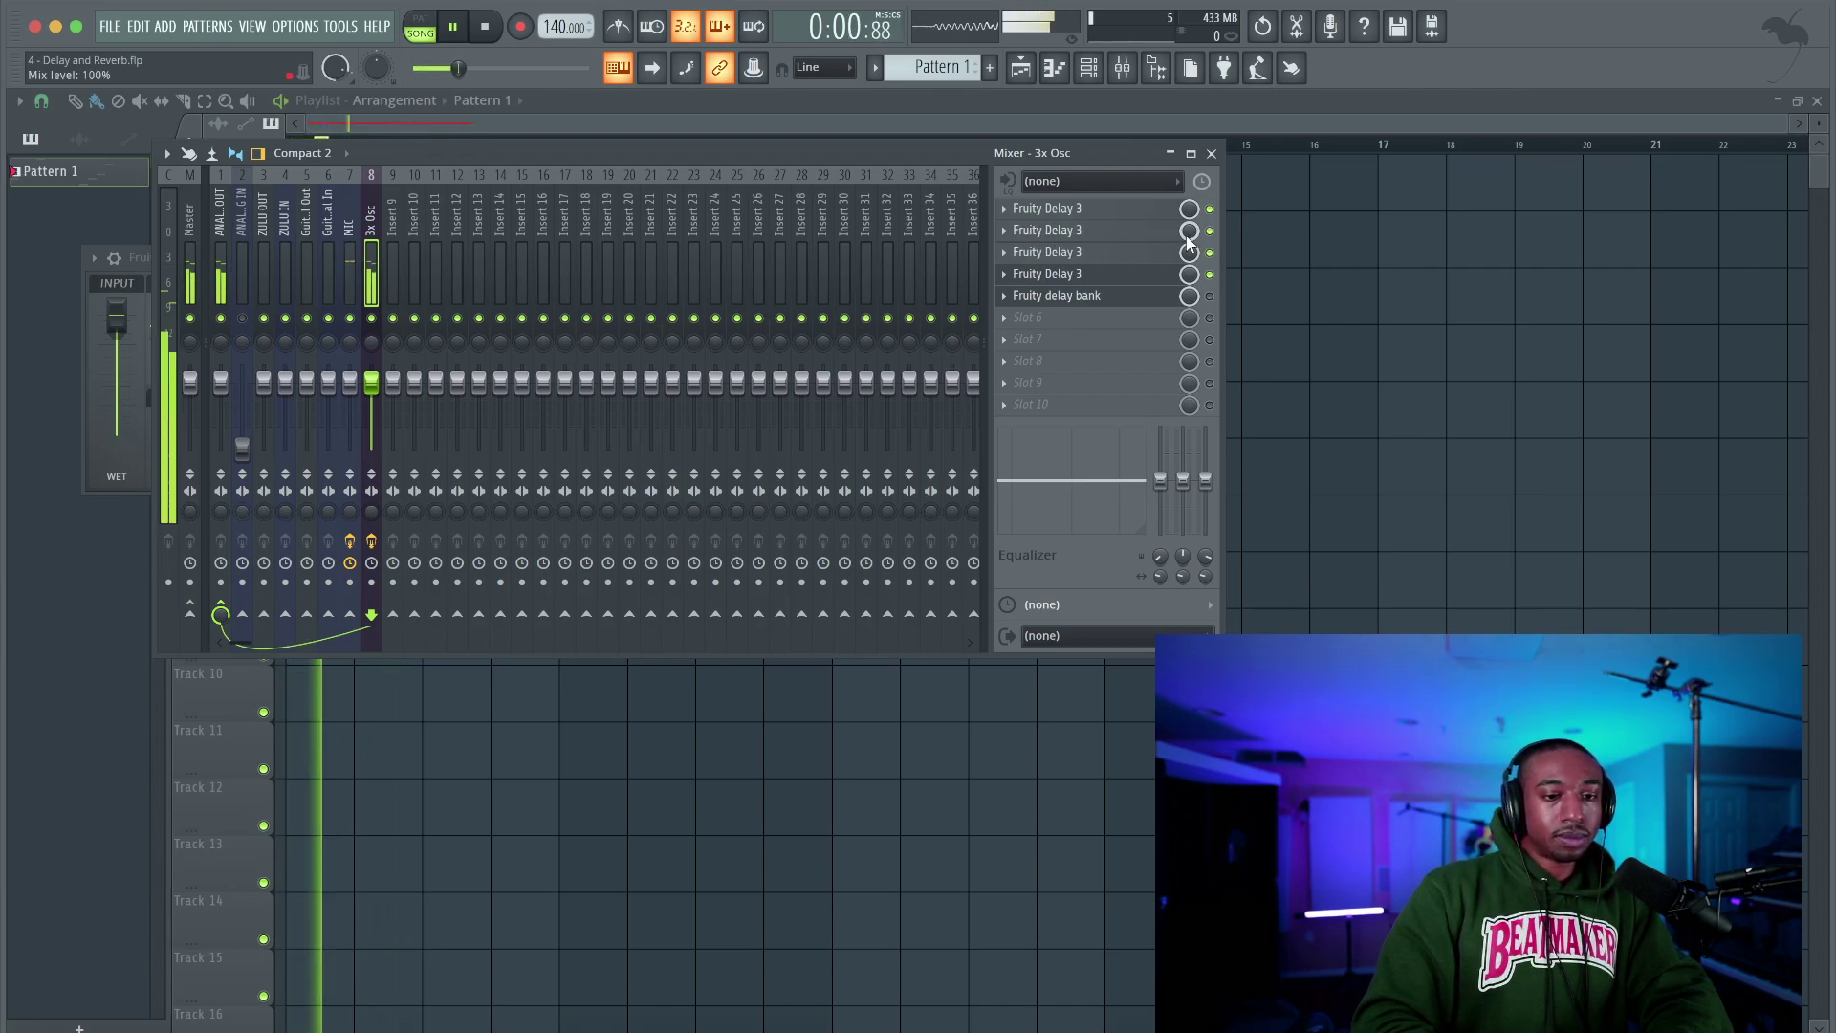
{"action": "key", "text": "space"}
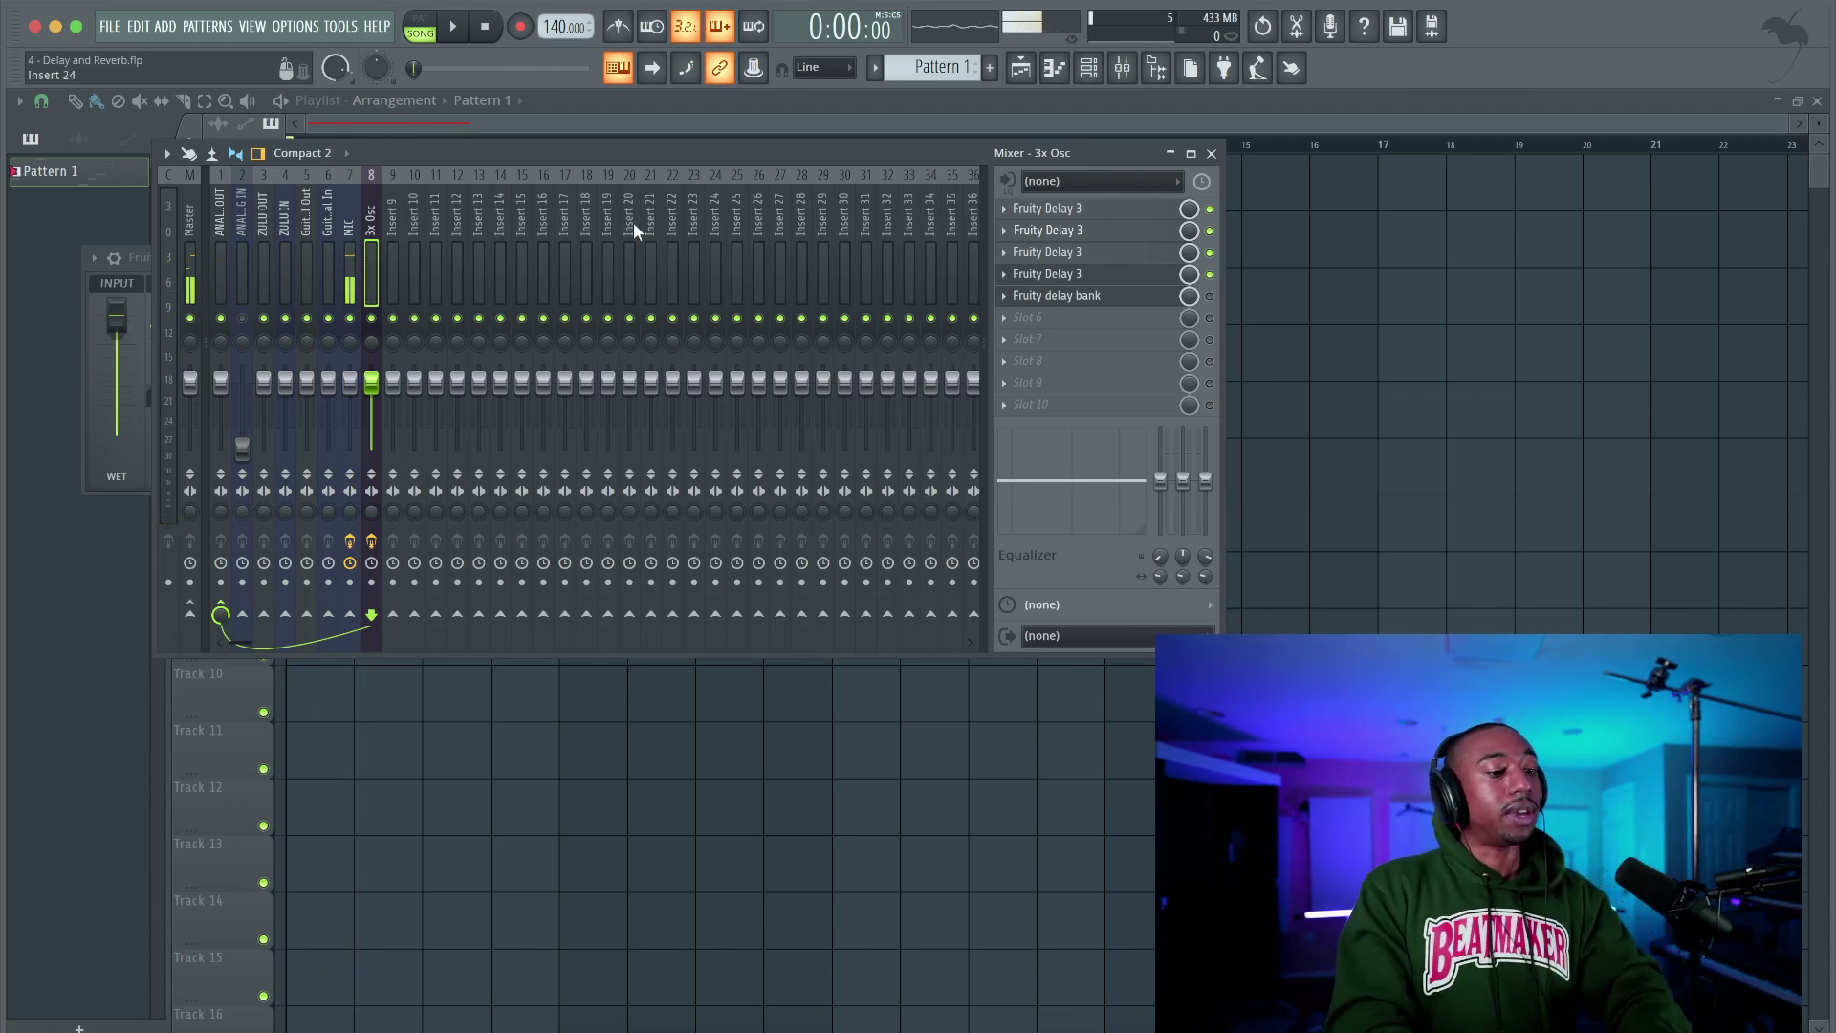
{"action": "key", "text": "space"}
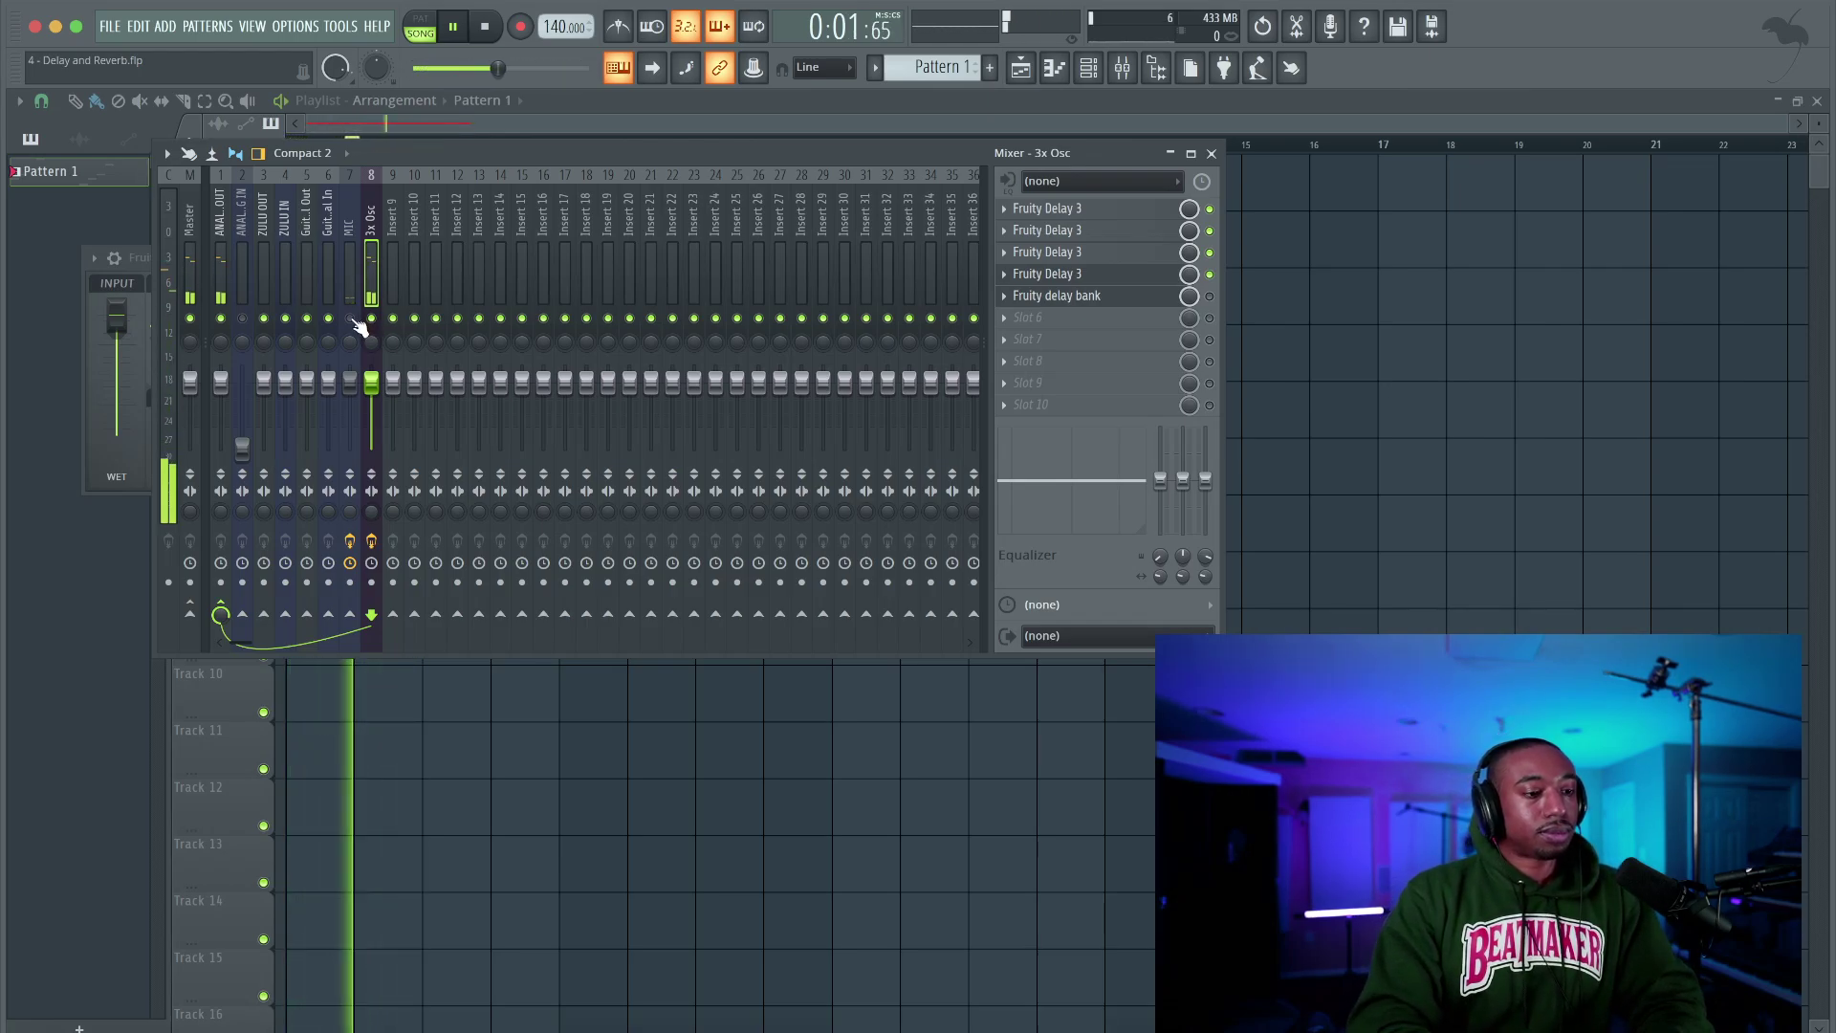
{"action": "key", "text": "space"}
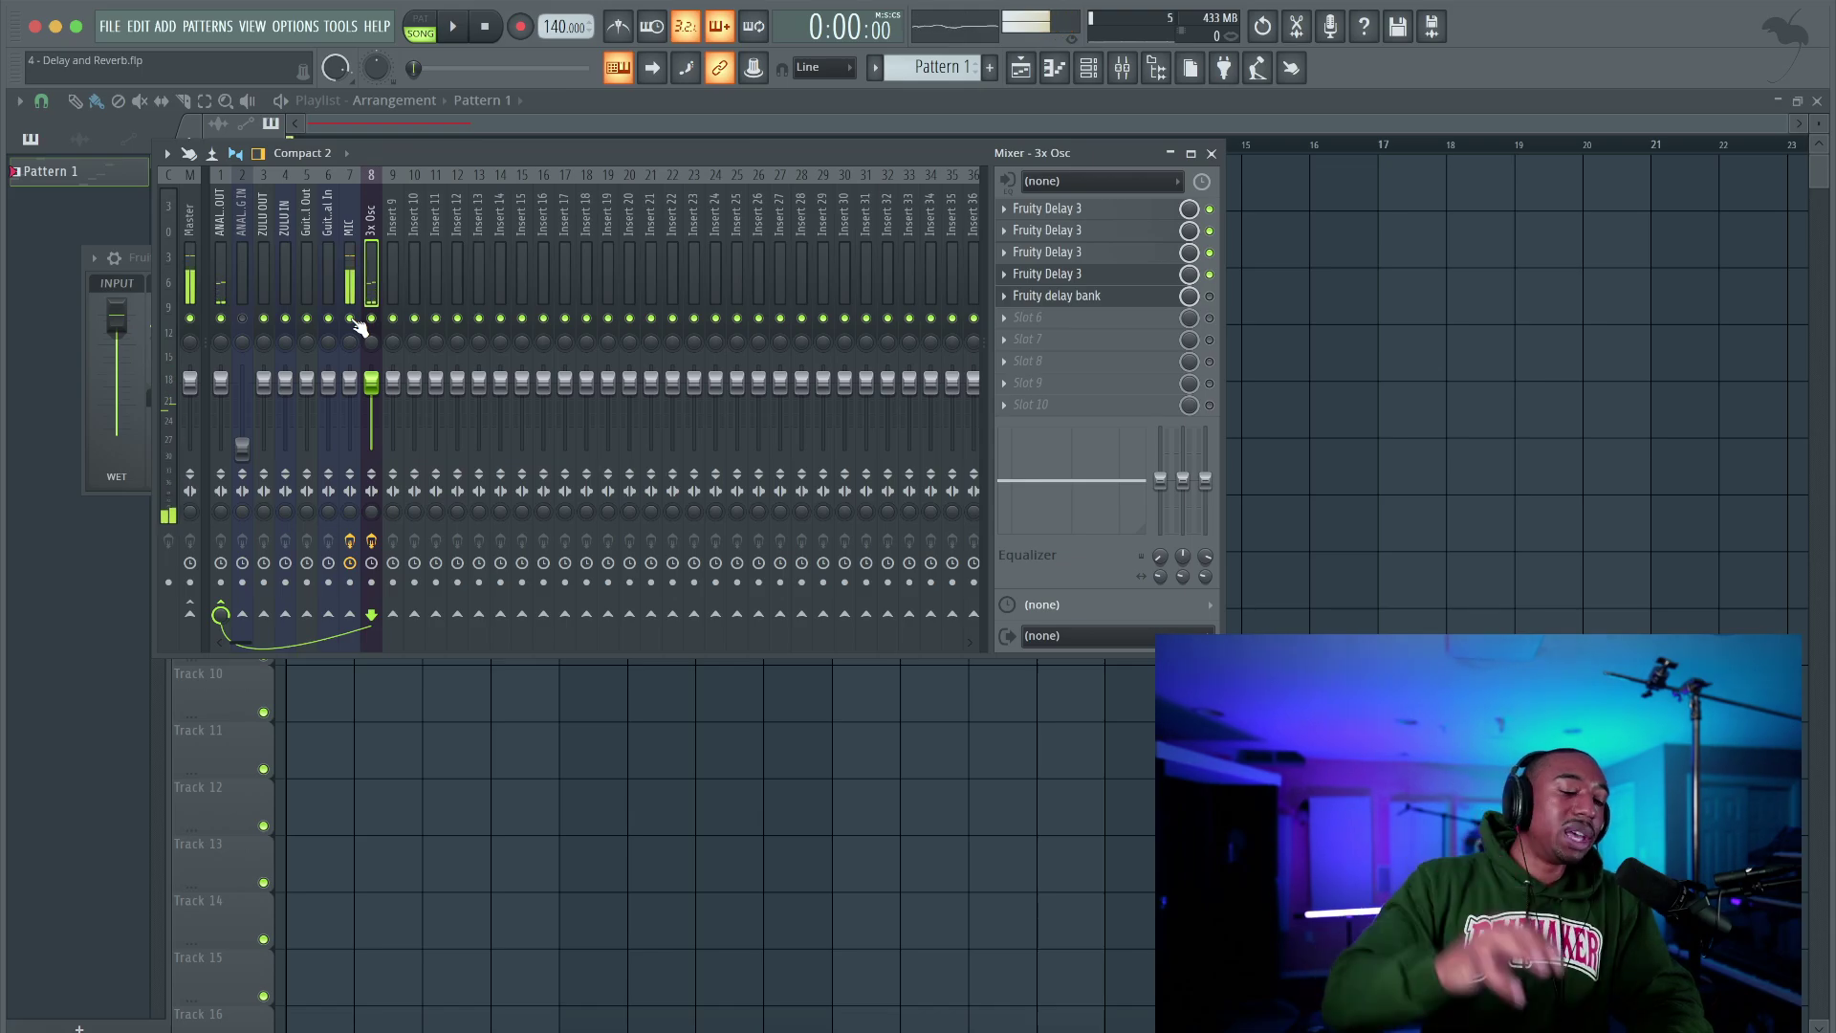
Set the third delay's time pan to -57.8%, audition it, and close the third and fourth delay windows
{"action": "left_click", "coordinate": [1091, 259]}
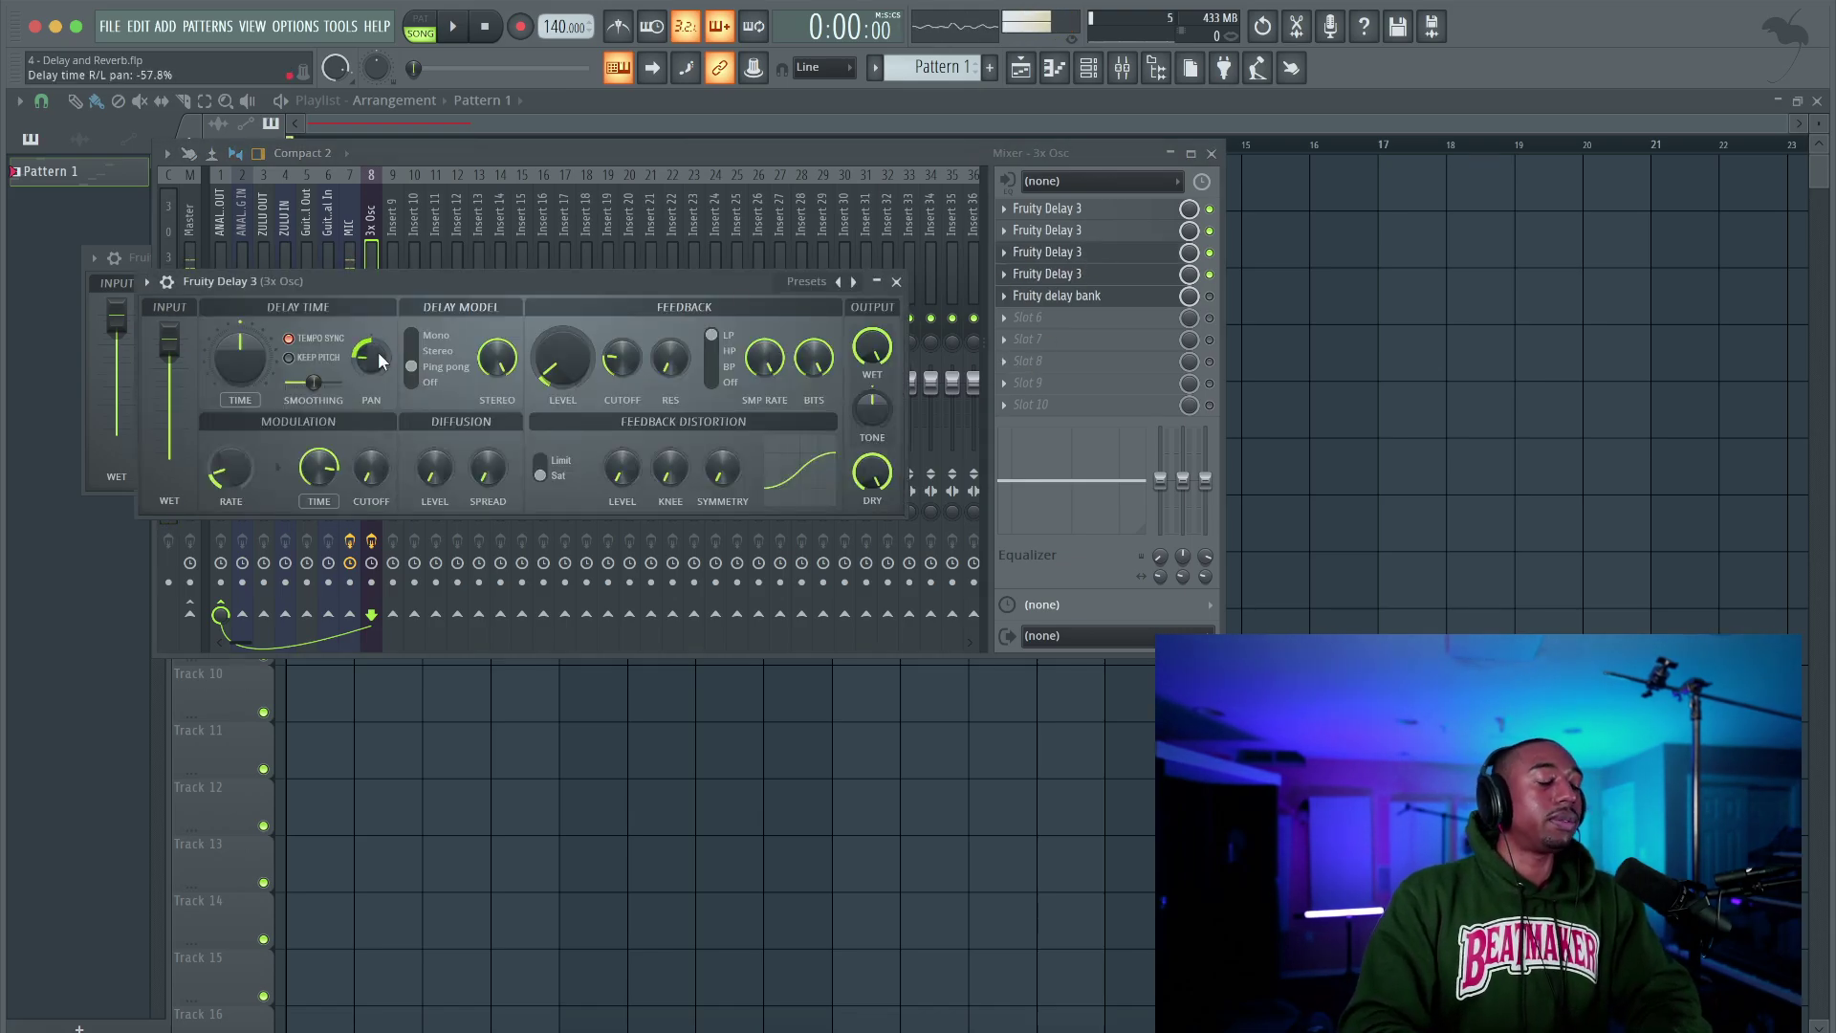
{"action": "key", "text": "space"}
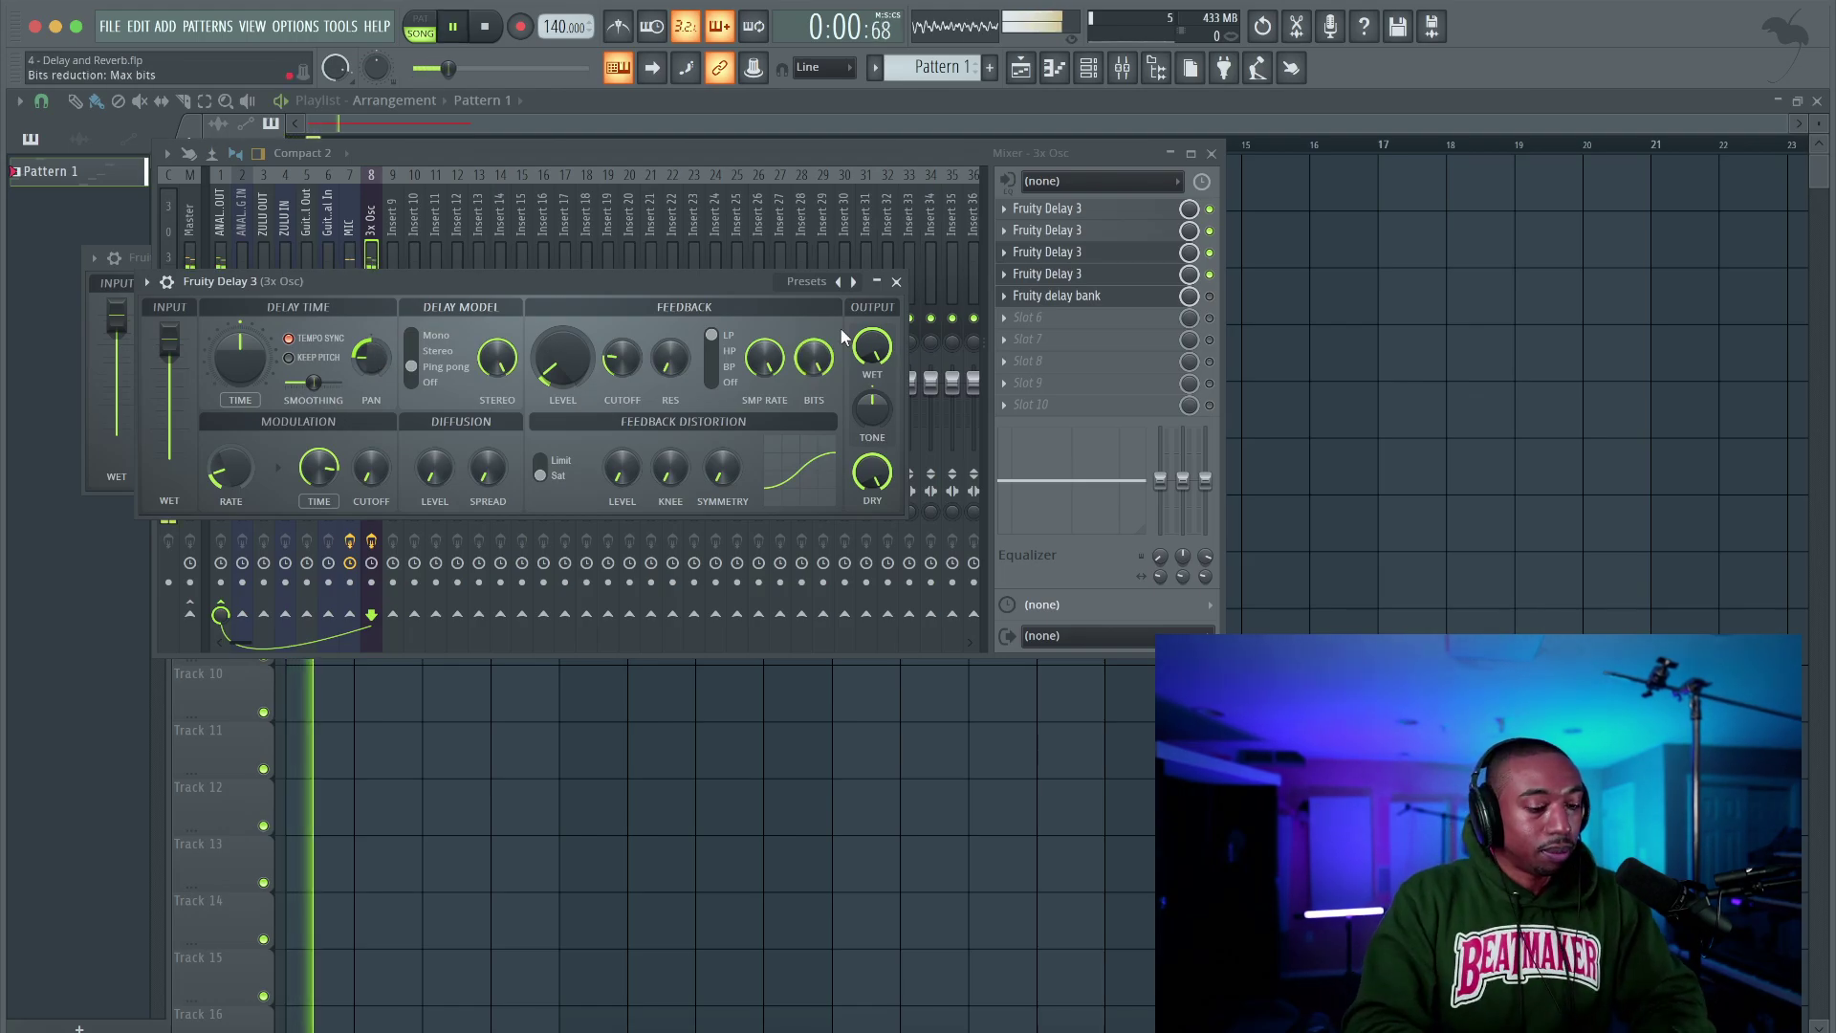
{"action": "left_click", "coordinate": [896, 281]}
{"action": "left_click", "coordinate": [136, 261]}
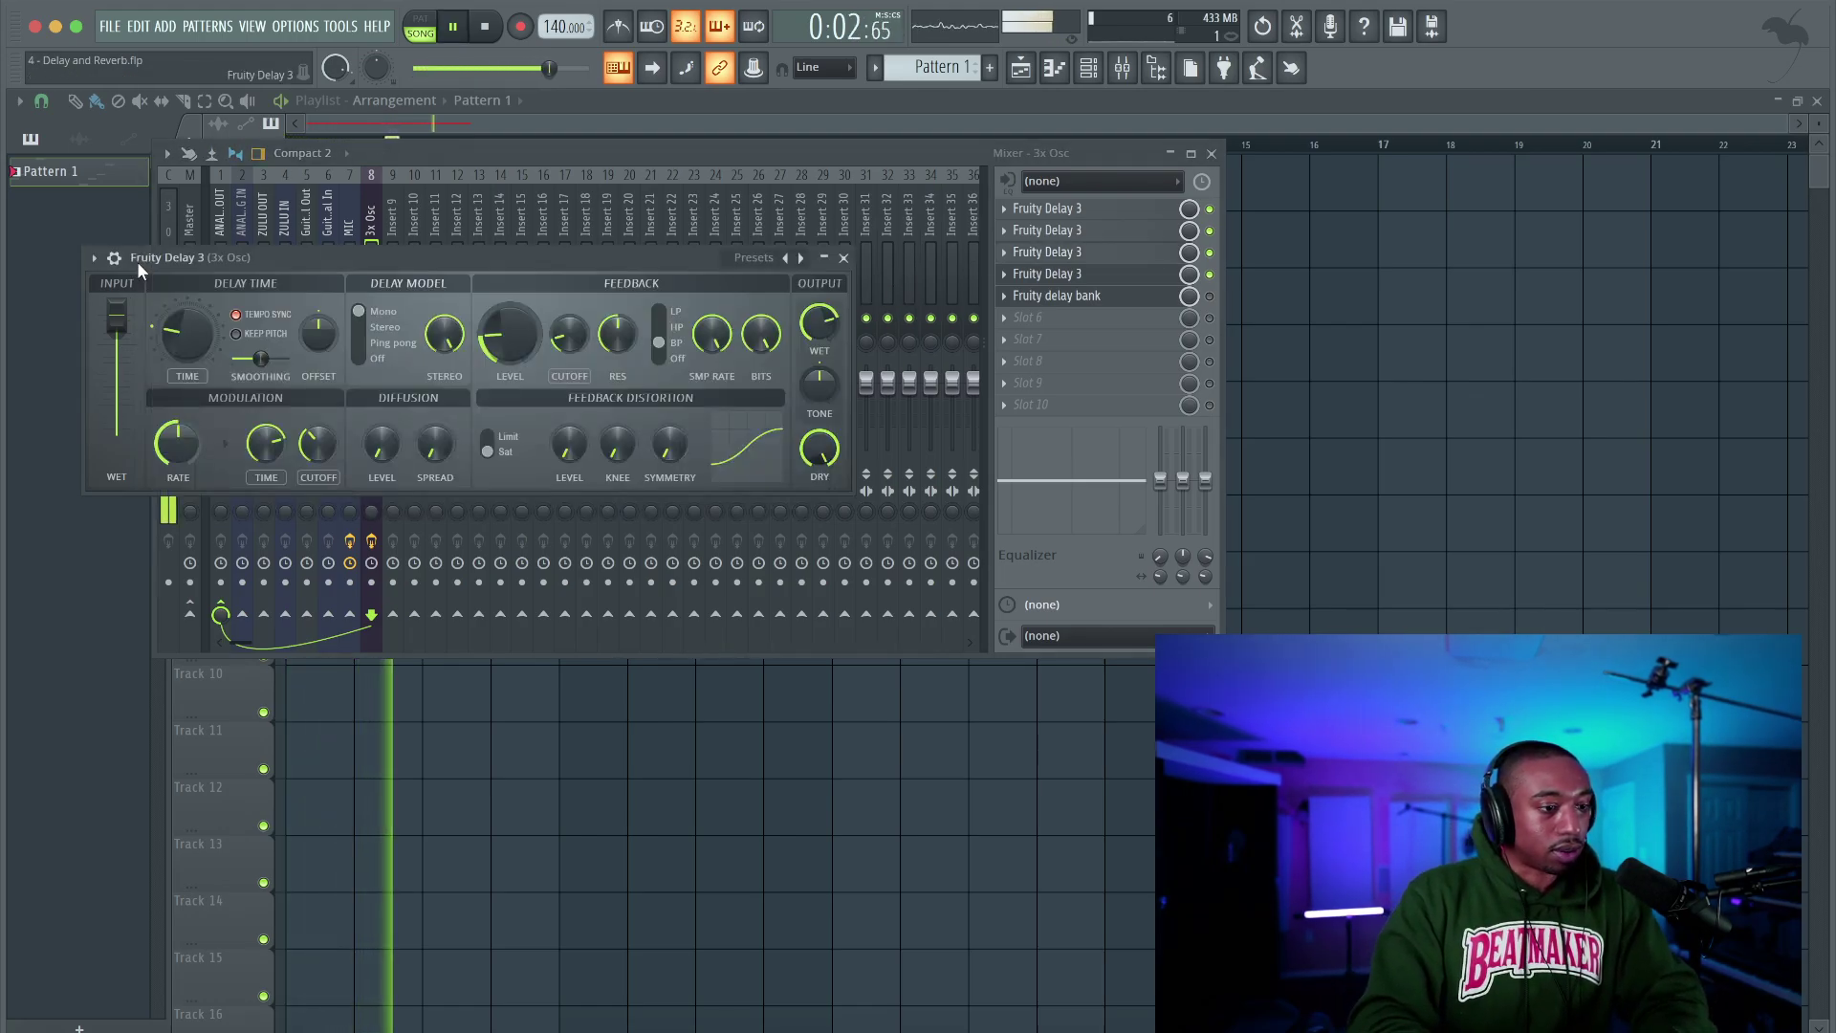
{"action": "left_click", "coordinate": [826, 263]}
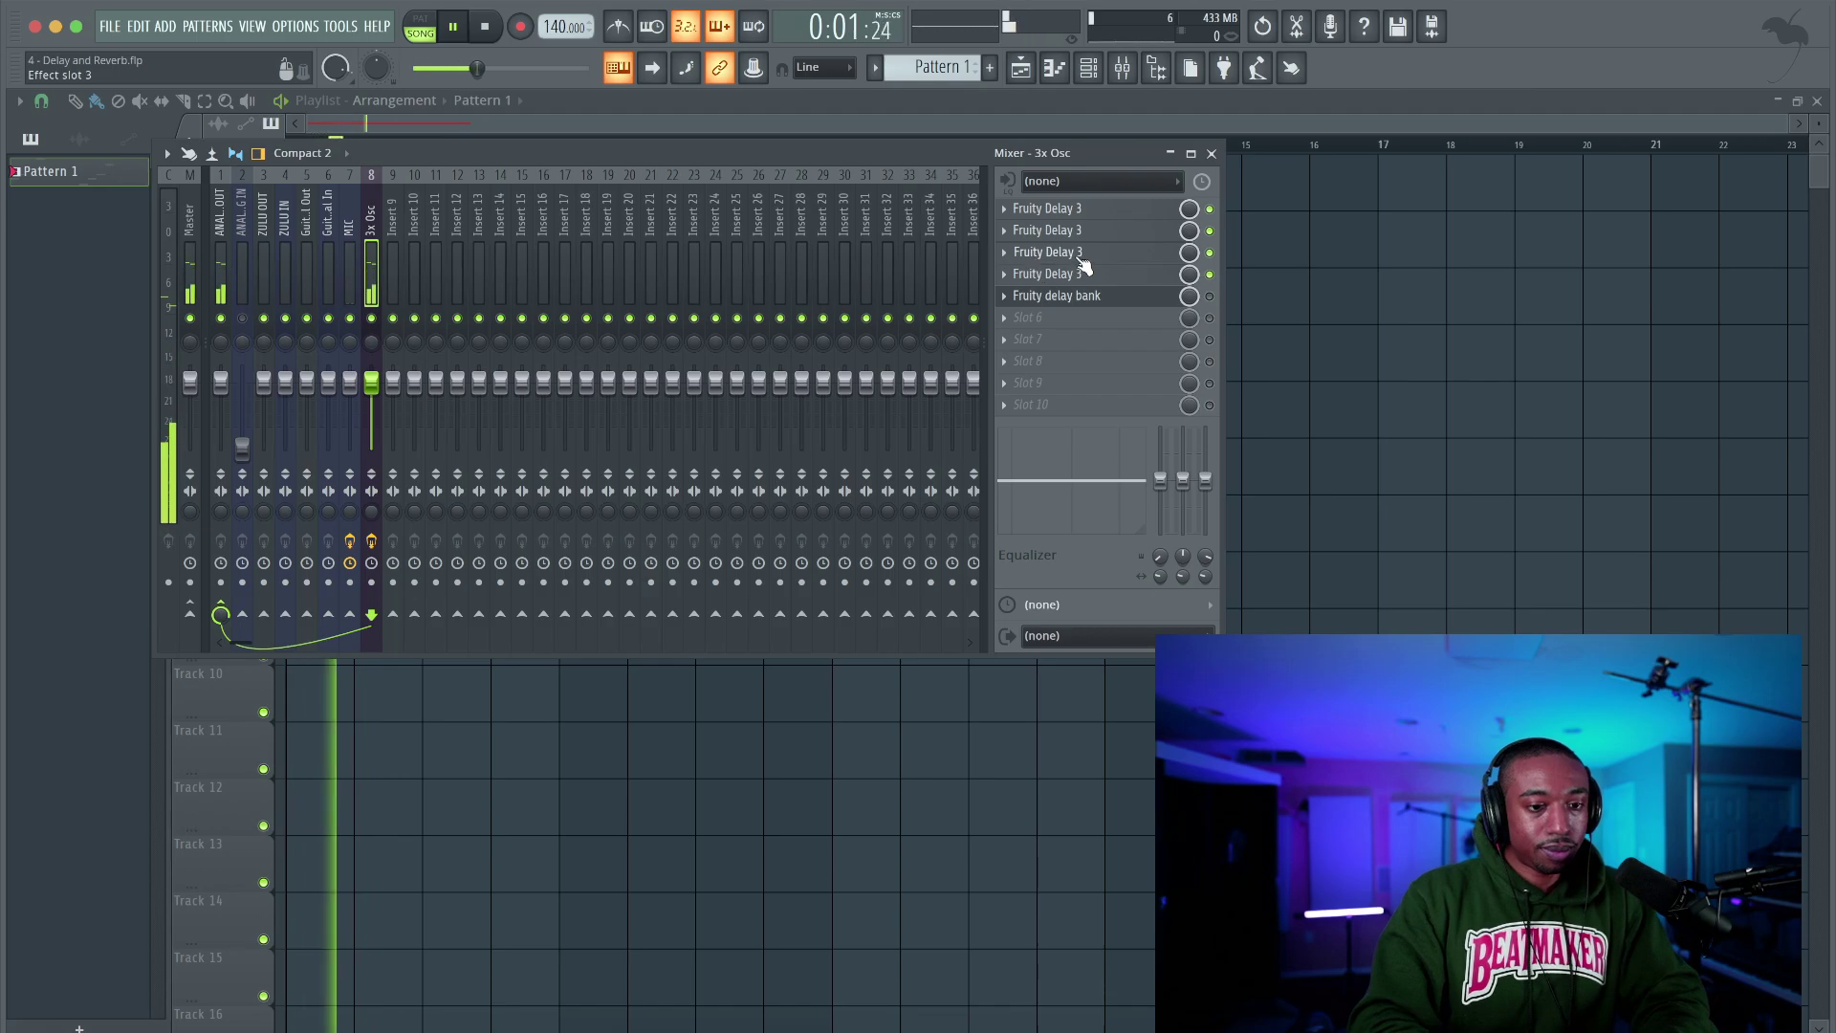
Bypass all four Fruity Delay 3 slots, and enable, open and audition Fruity delay bank with its window moved above the mixer
{"action": "key", "text": "space"}
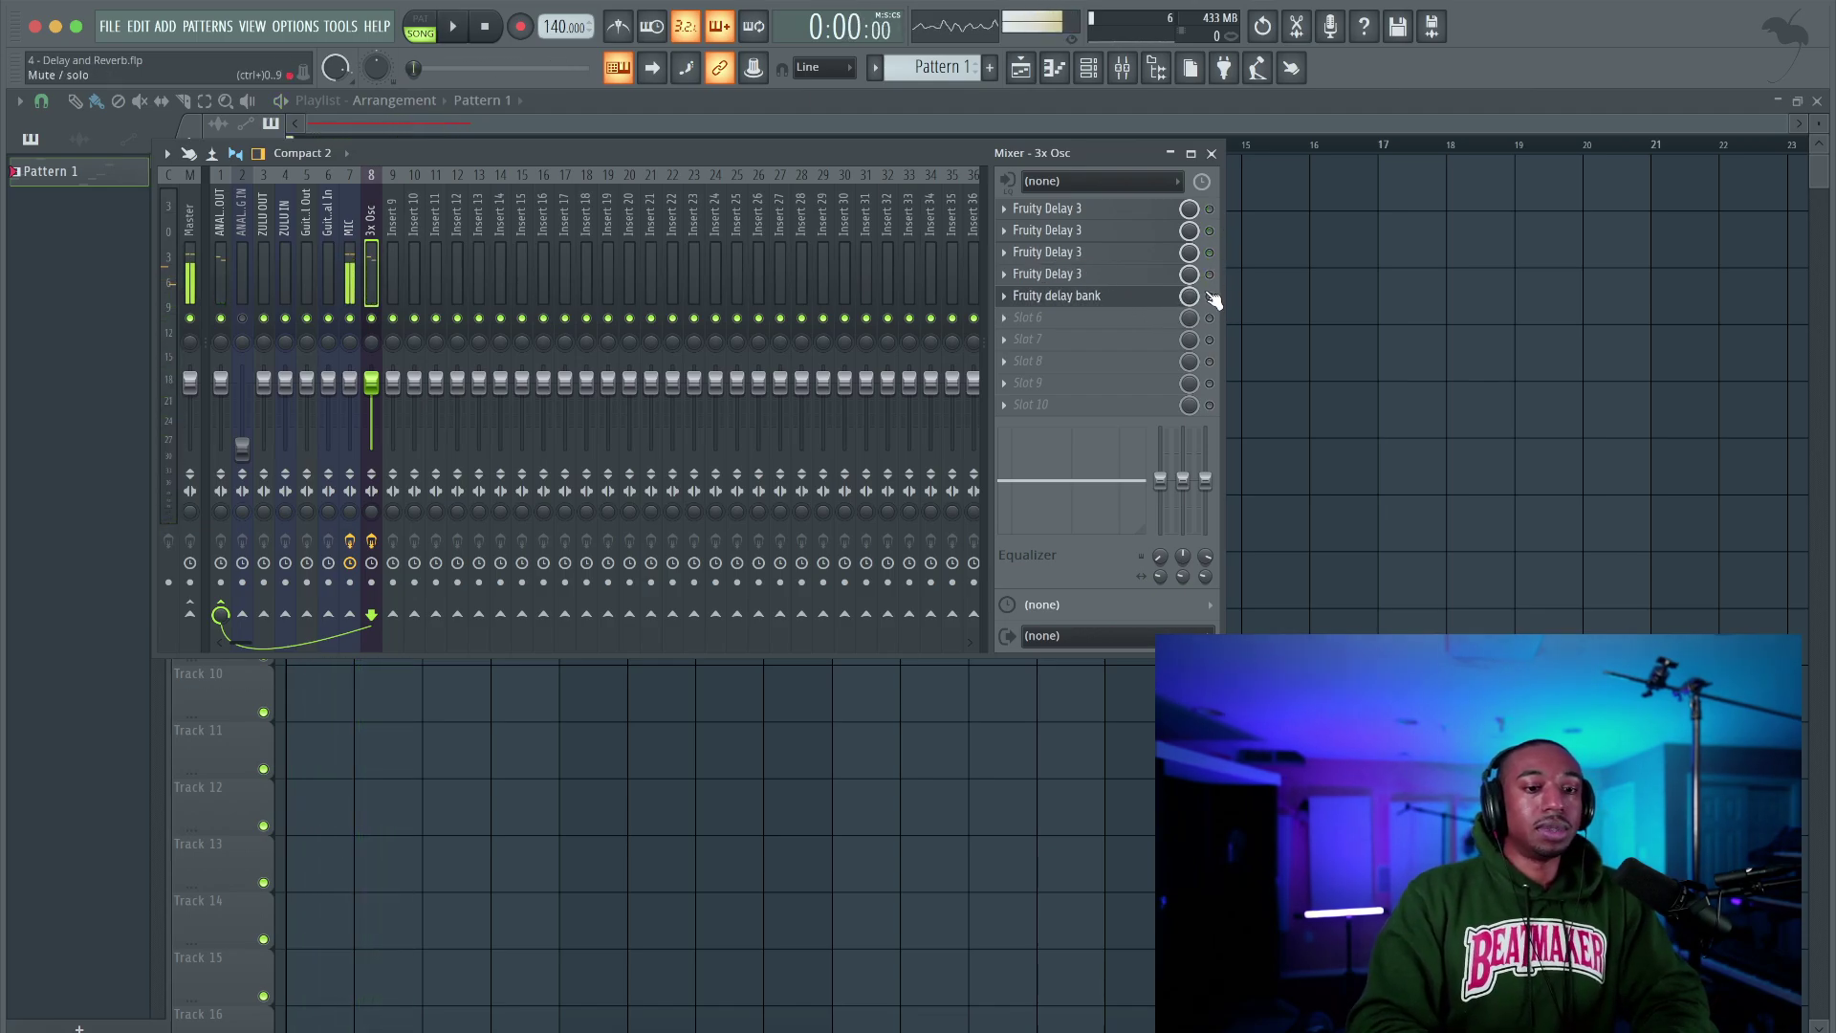
{"action": "left_click", "coordinate": [1124, 302]}
{"action": "left_click_drag", "start_coordinate": [447, 312], "coordinate": [438, 272]}
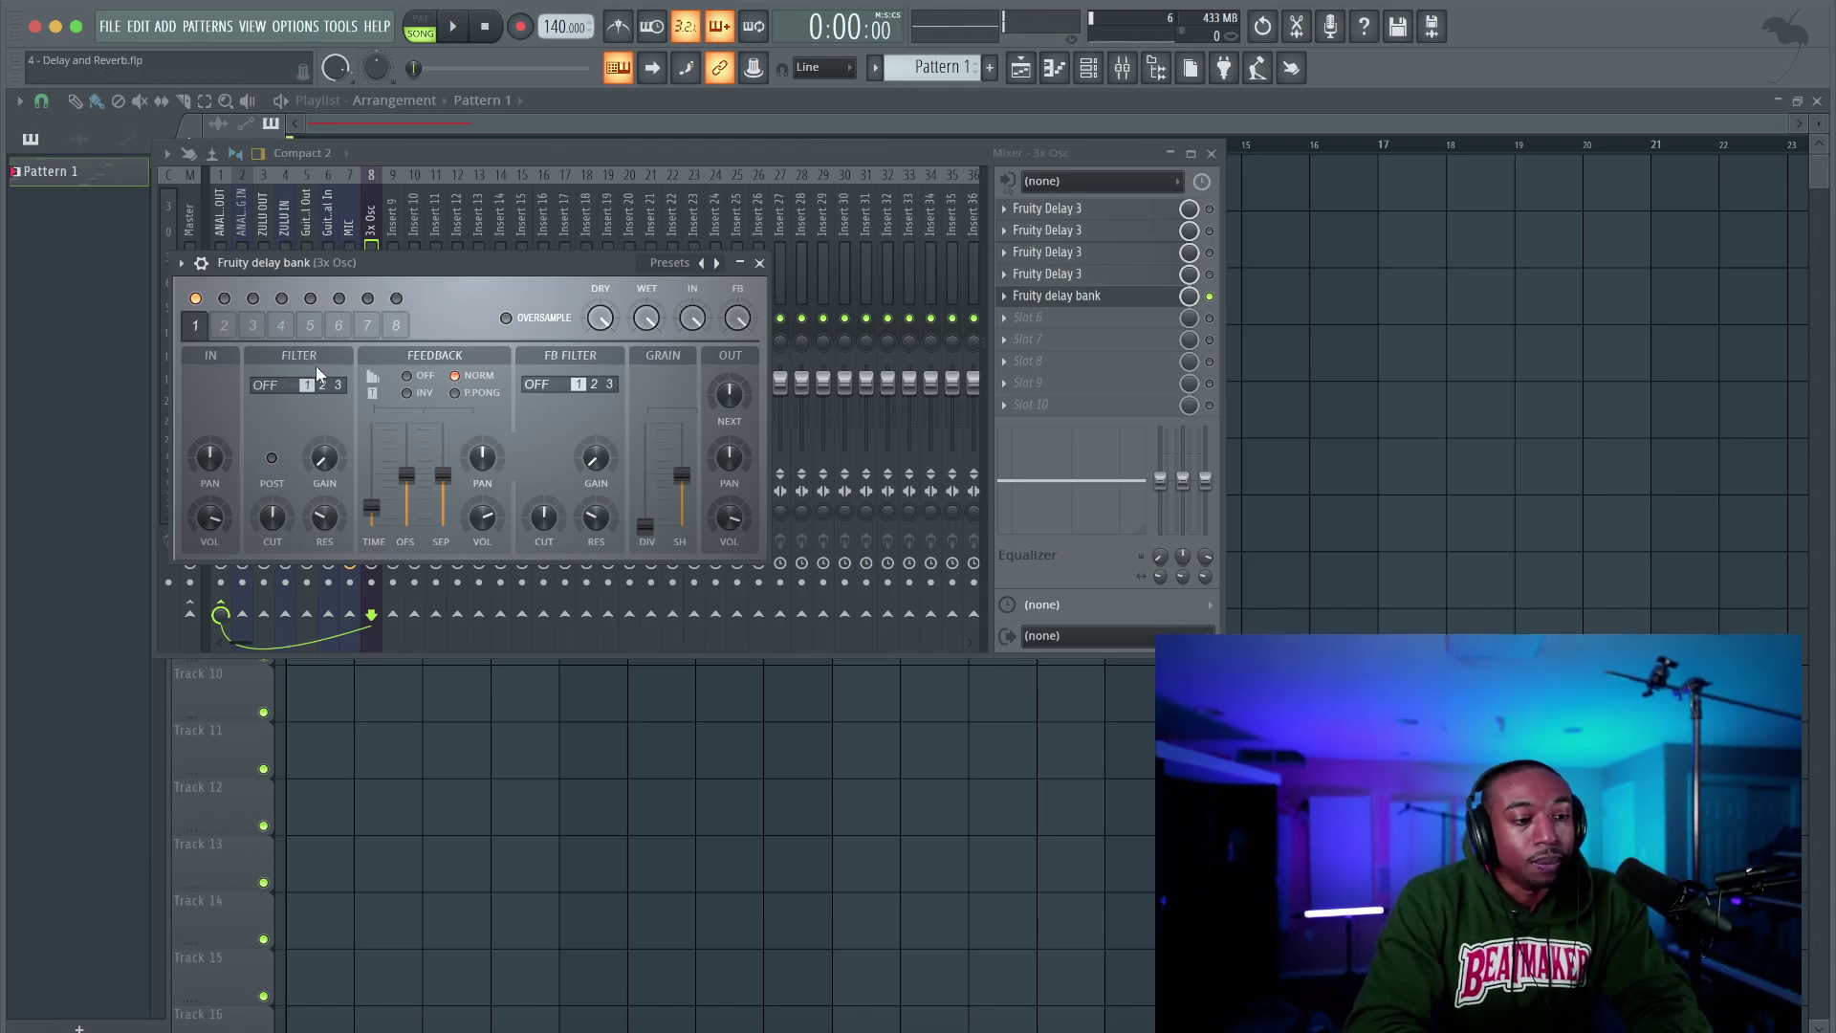
{"action": "left_click_drag", "start_coordinate": [365, 262], "coordinate": [287, 138]}
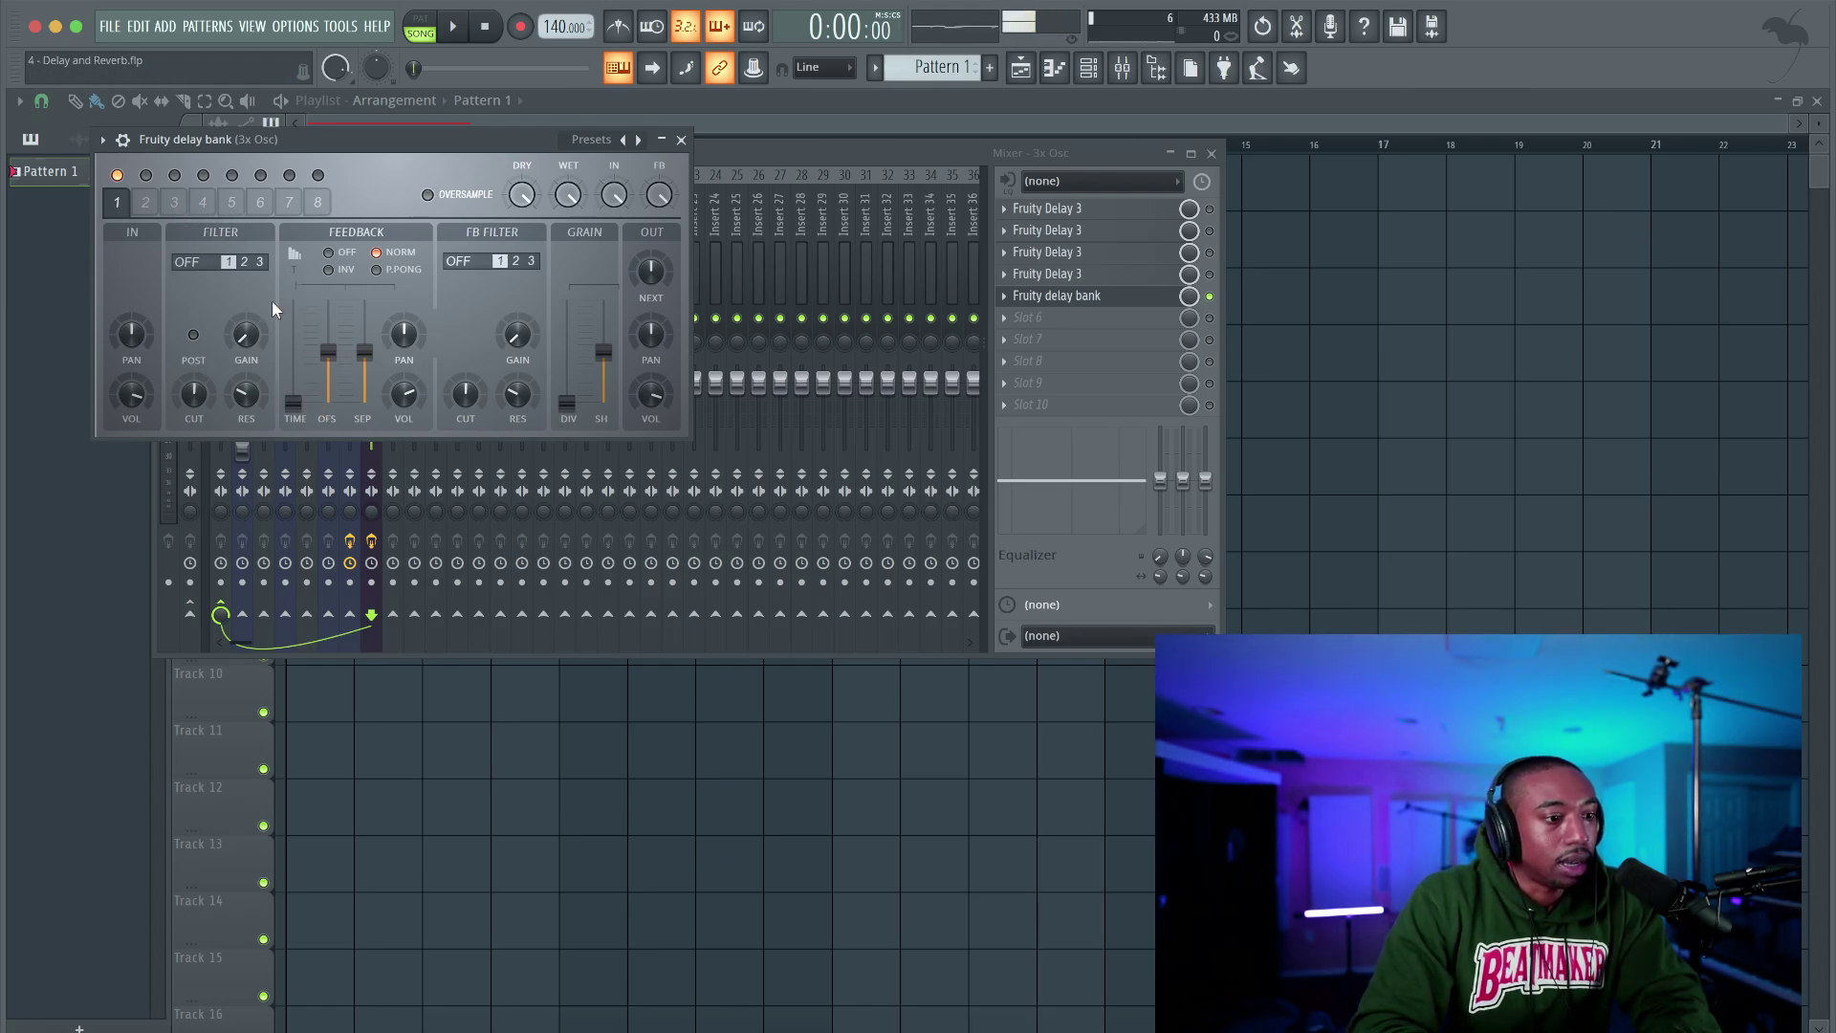
{"action": "key", "text": "space"}
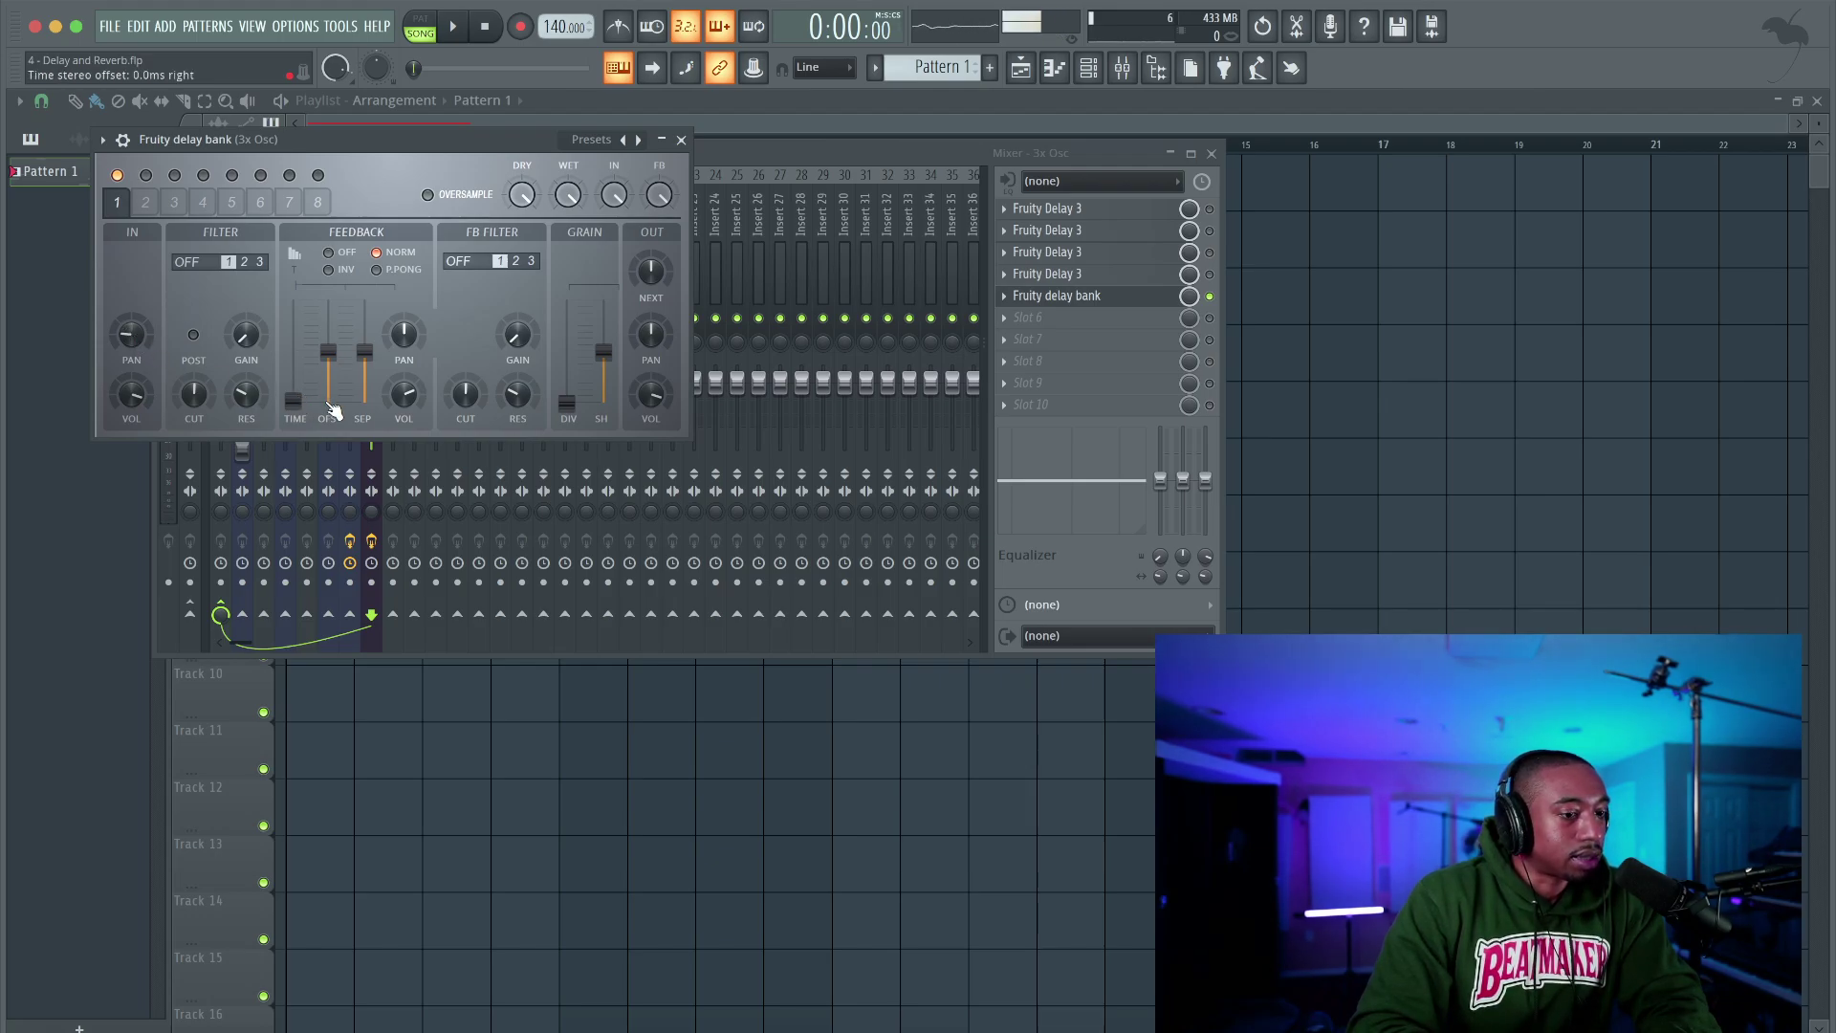
{"action": "key", "text": "space"}
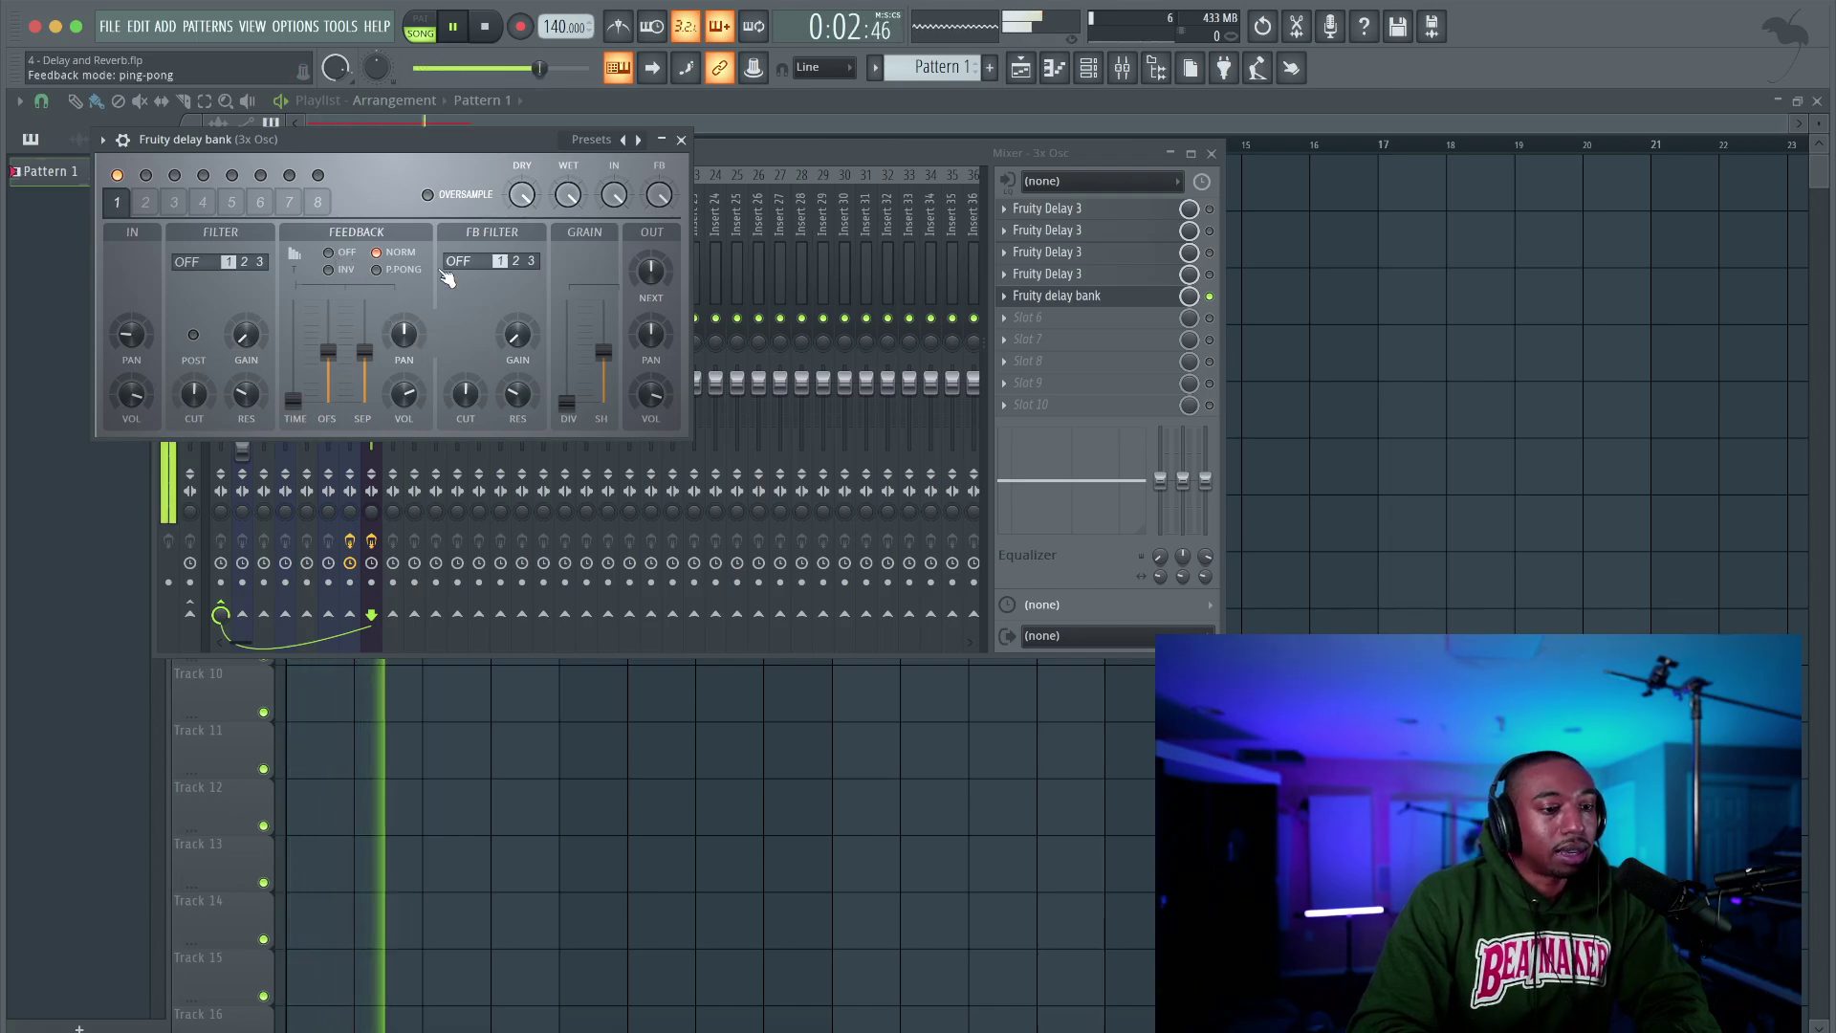
Audition the first delay unit with the feedback mode back on NORM, a feedback time of about 1544 ms and a raised feedback volume
{"action": "left_click_drag", "start_coordinate": [303, 385], "coordinate": [302, 369]}
{"action": "left_click", "coordinate": [376, 252]}
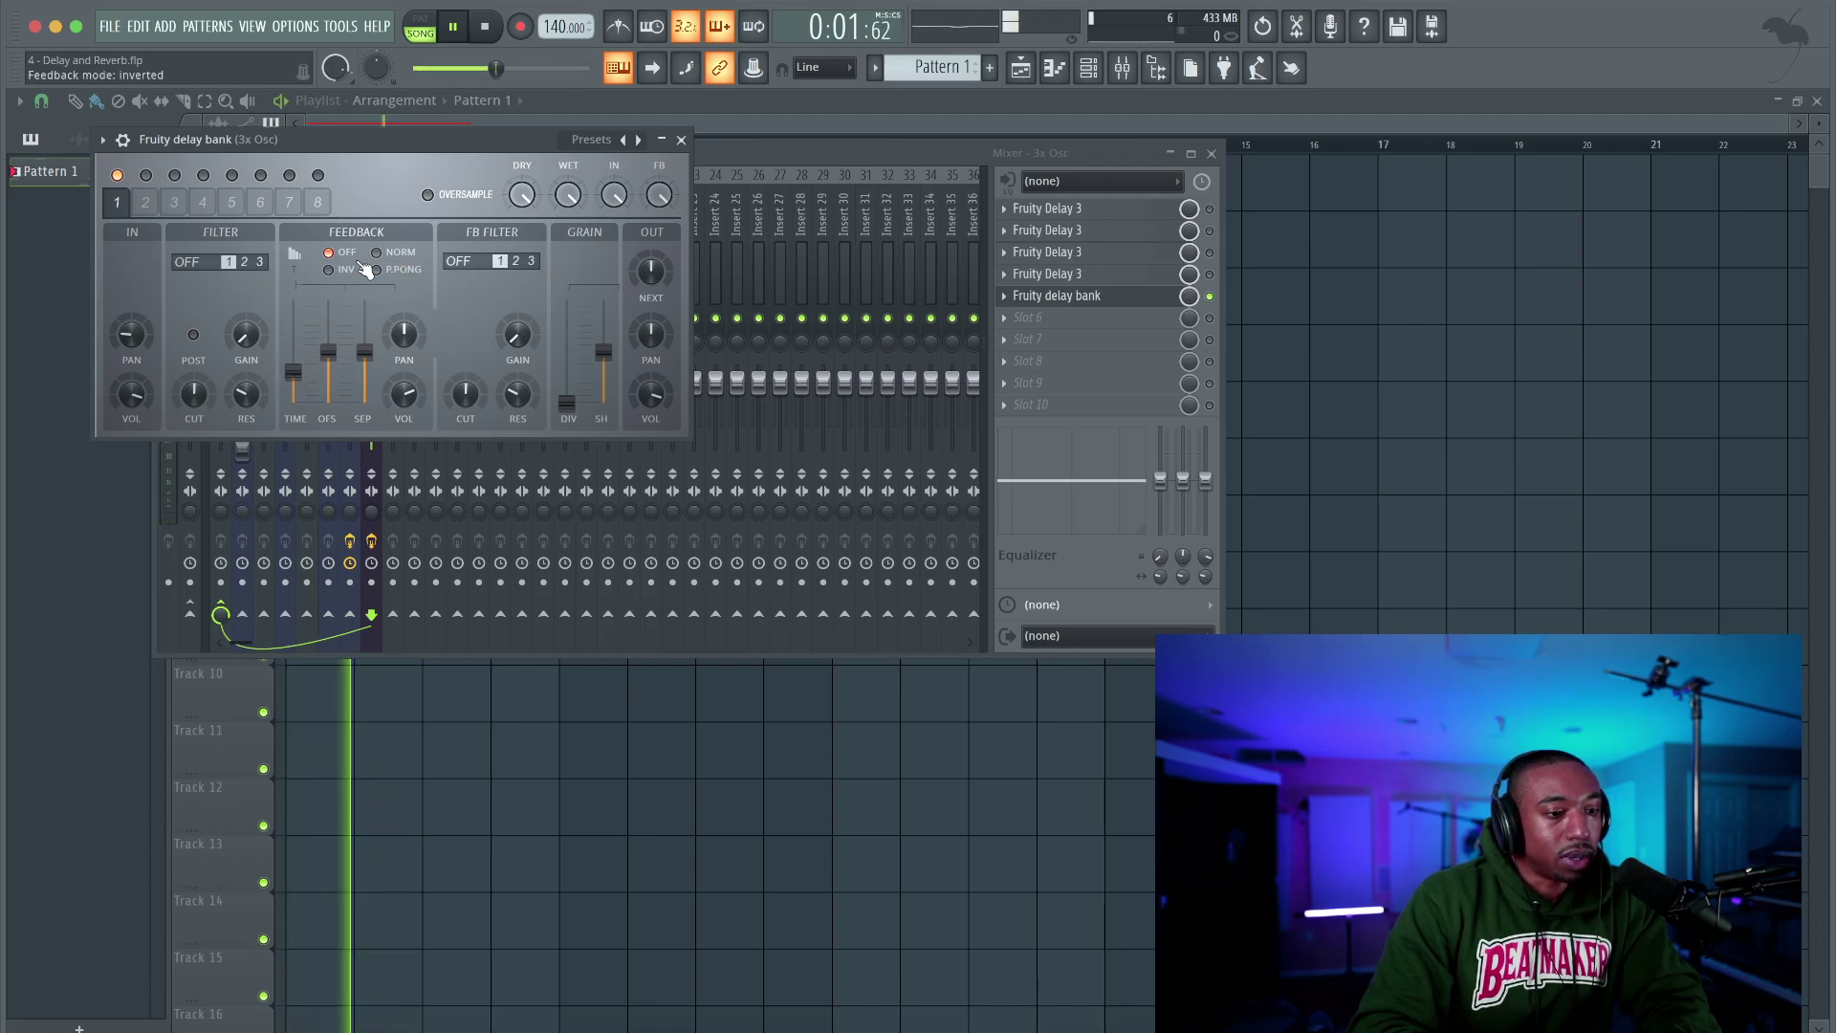
{"action": "key", "text": "space"}
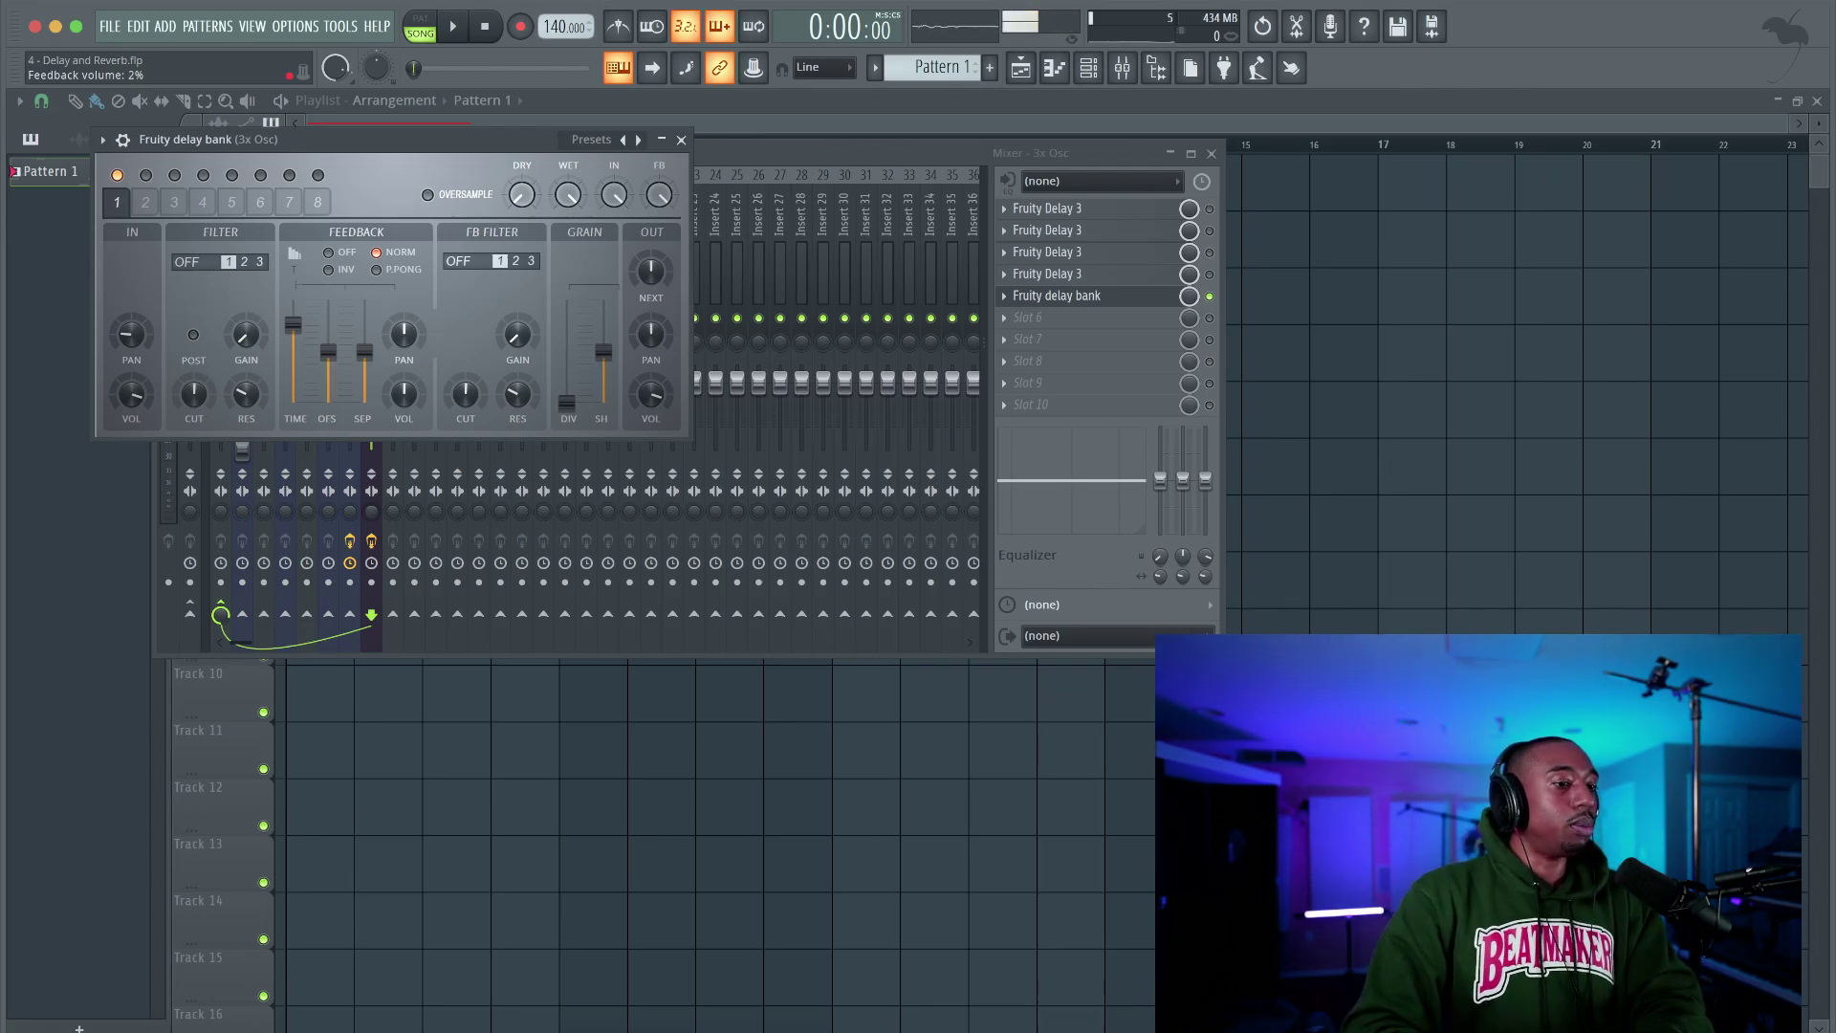
{"action": "key", "text": "space"}
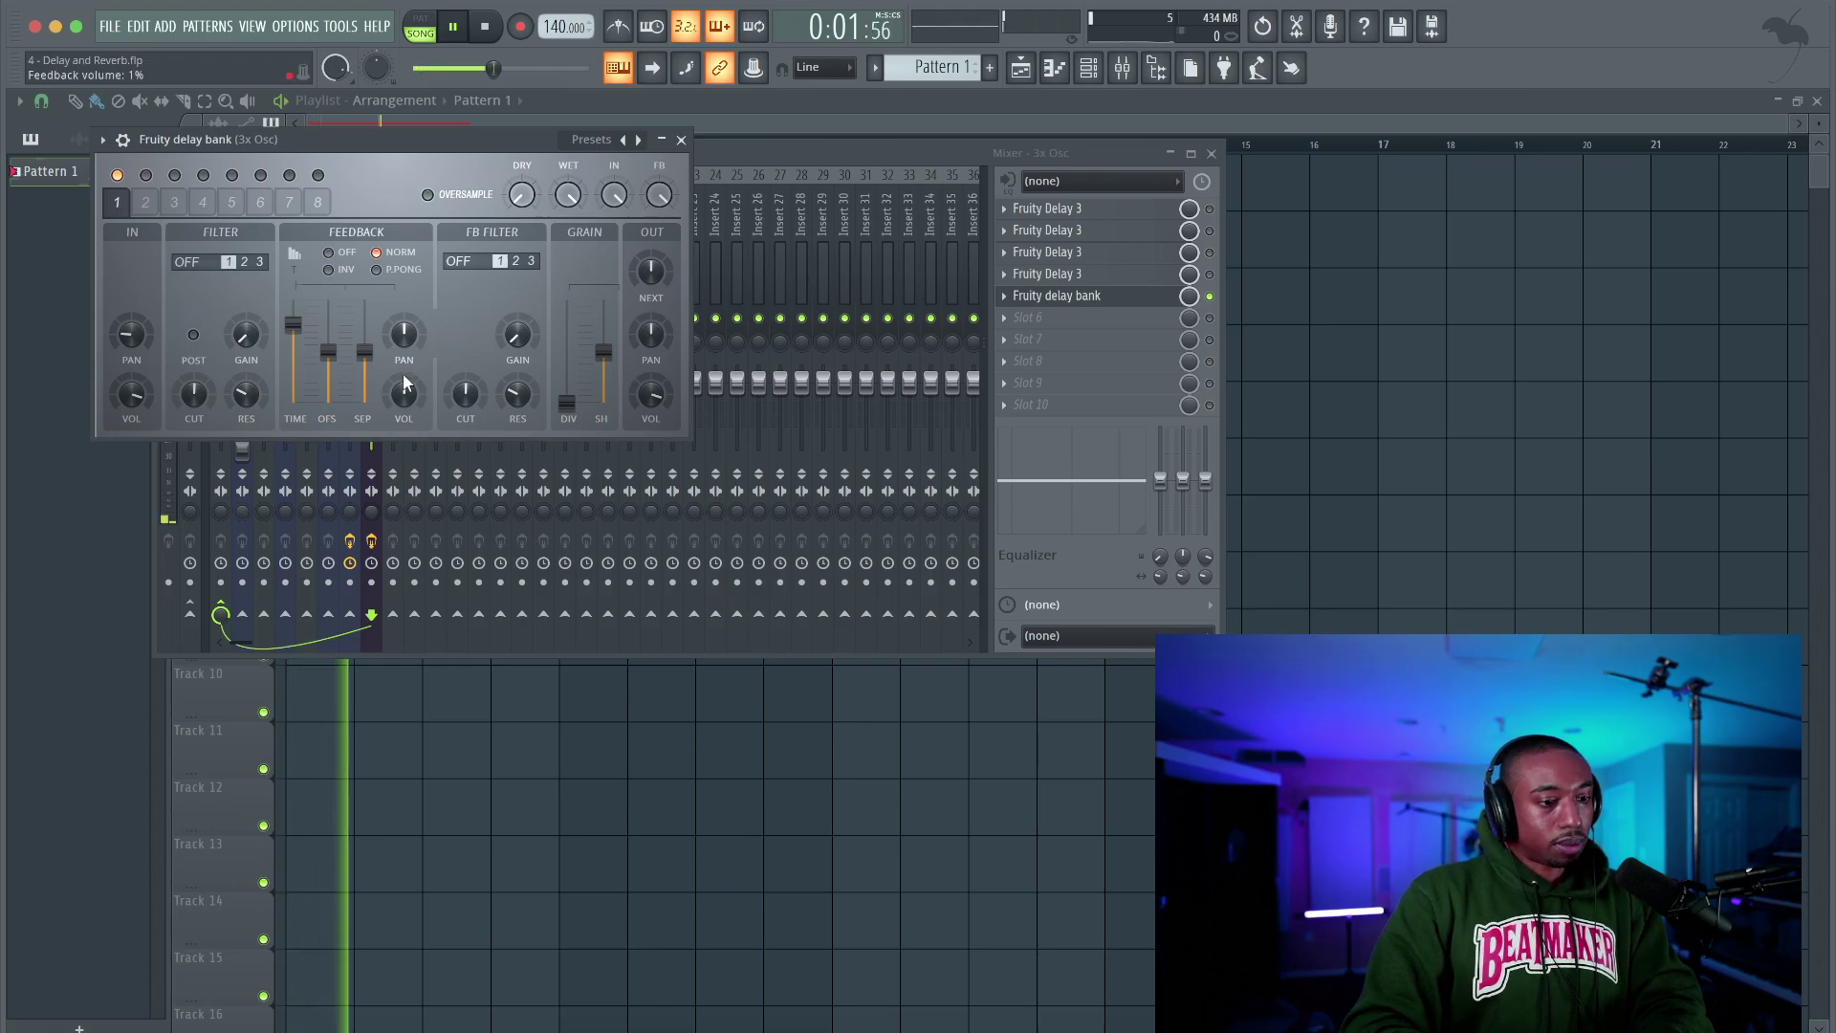
{"action": "left_click_drag", "start_coordinate": [405, 392], "coordinate": [405, 368]}
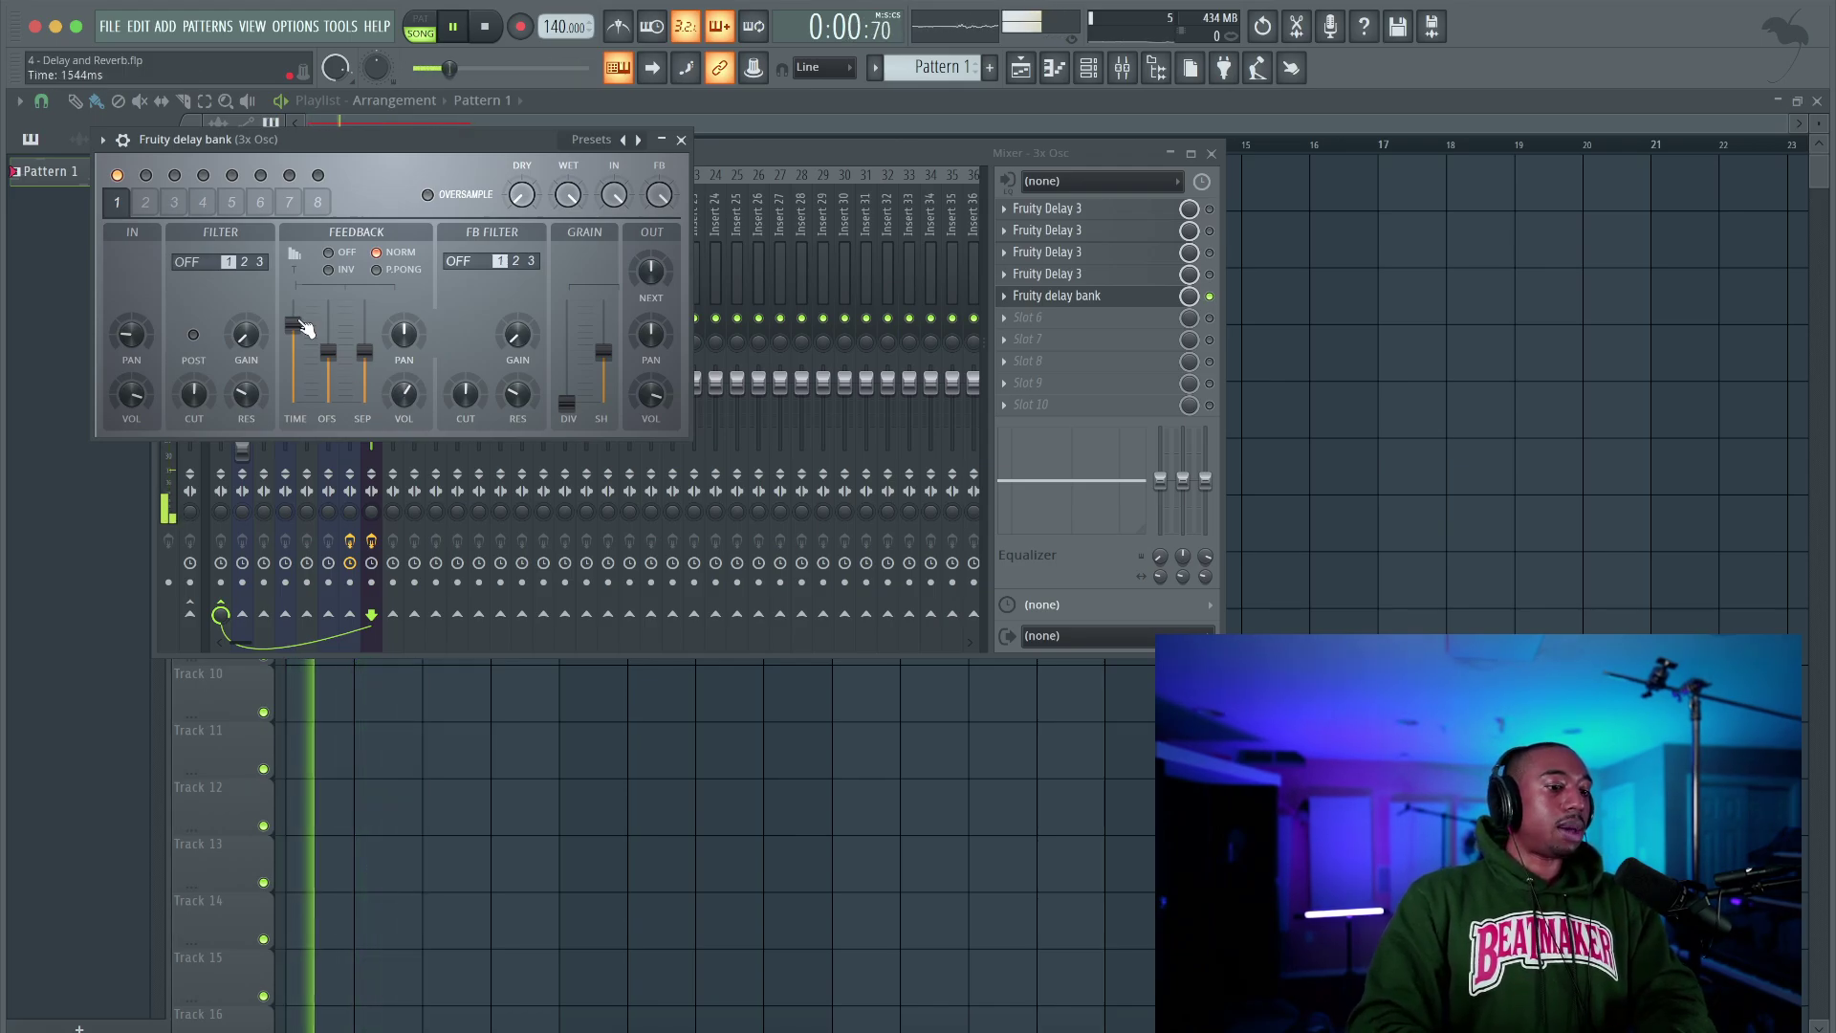
{"action": "key", "text": "space"}
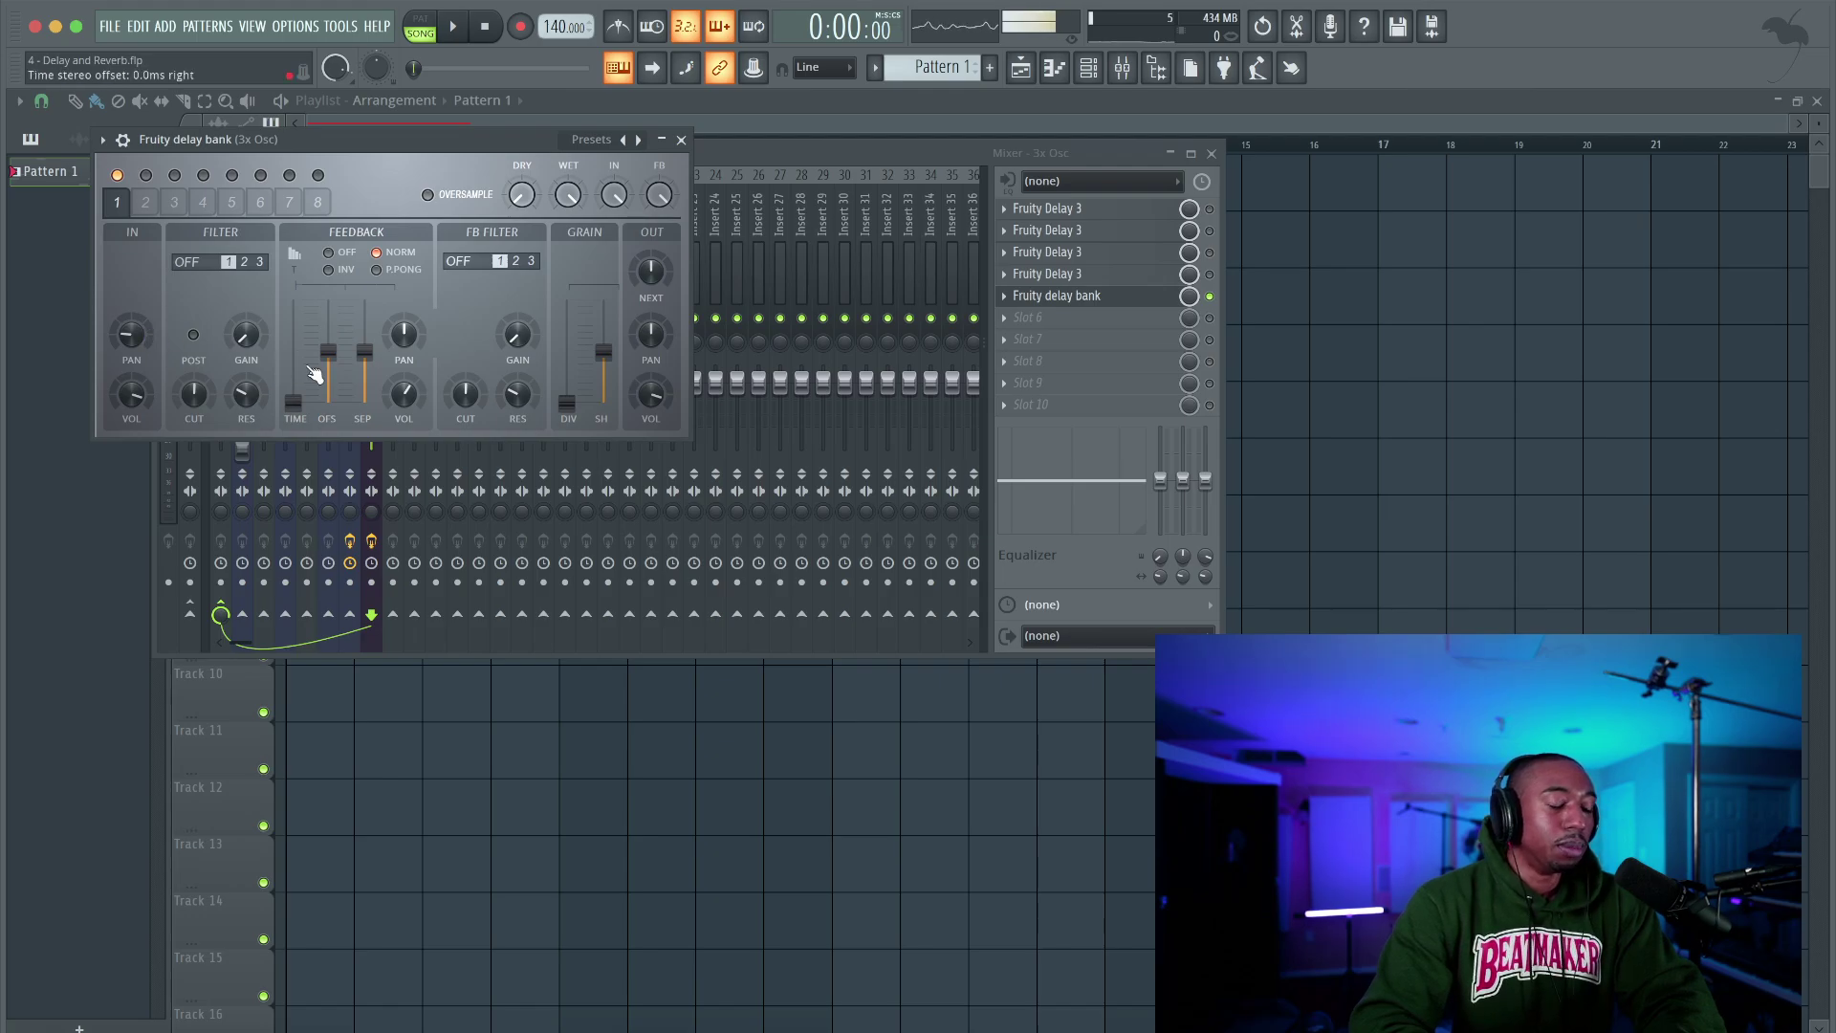
Set the first delay unit's feedback volume to 1%
{"action": "right_click", "coordinate": [403, 394]}
{"action": "left_click", "coordinate": [403, 394]}
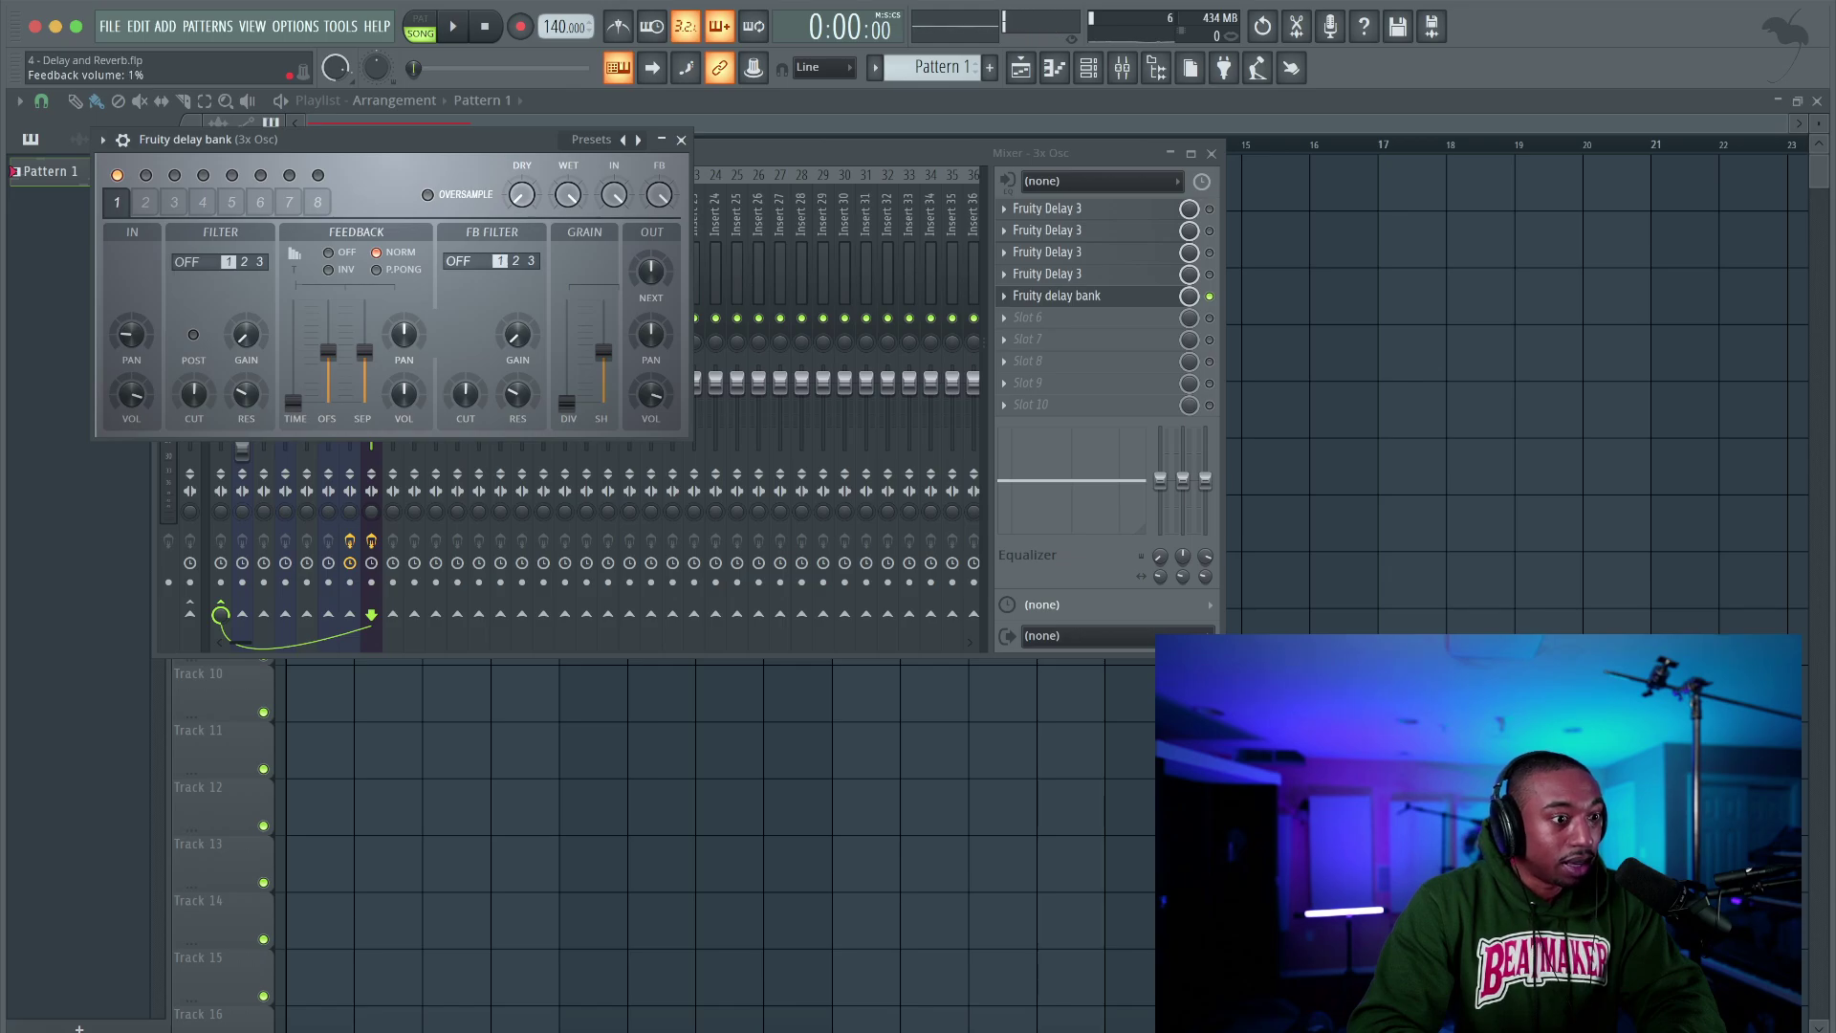
{"action": "right_click", "coordinate": [410, 394]}
{"action": "left_click", "coordinate": [409, 394]}
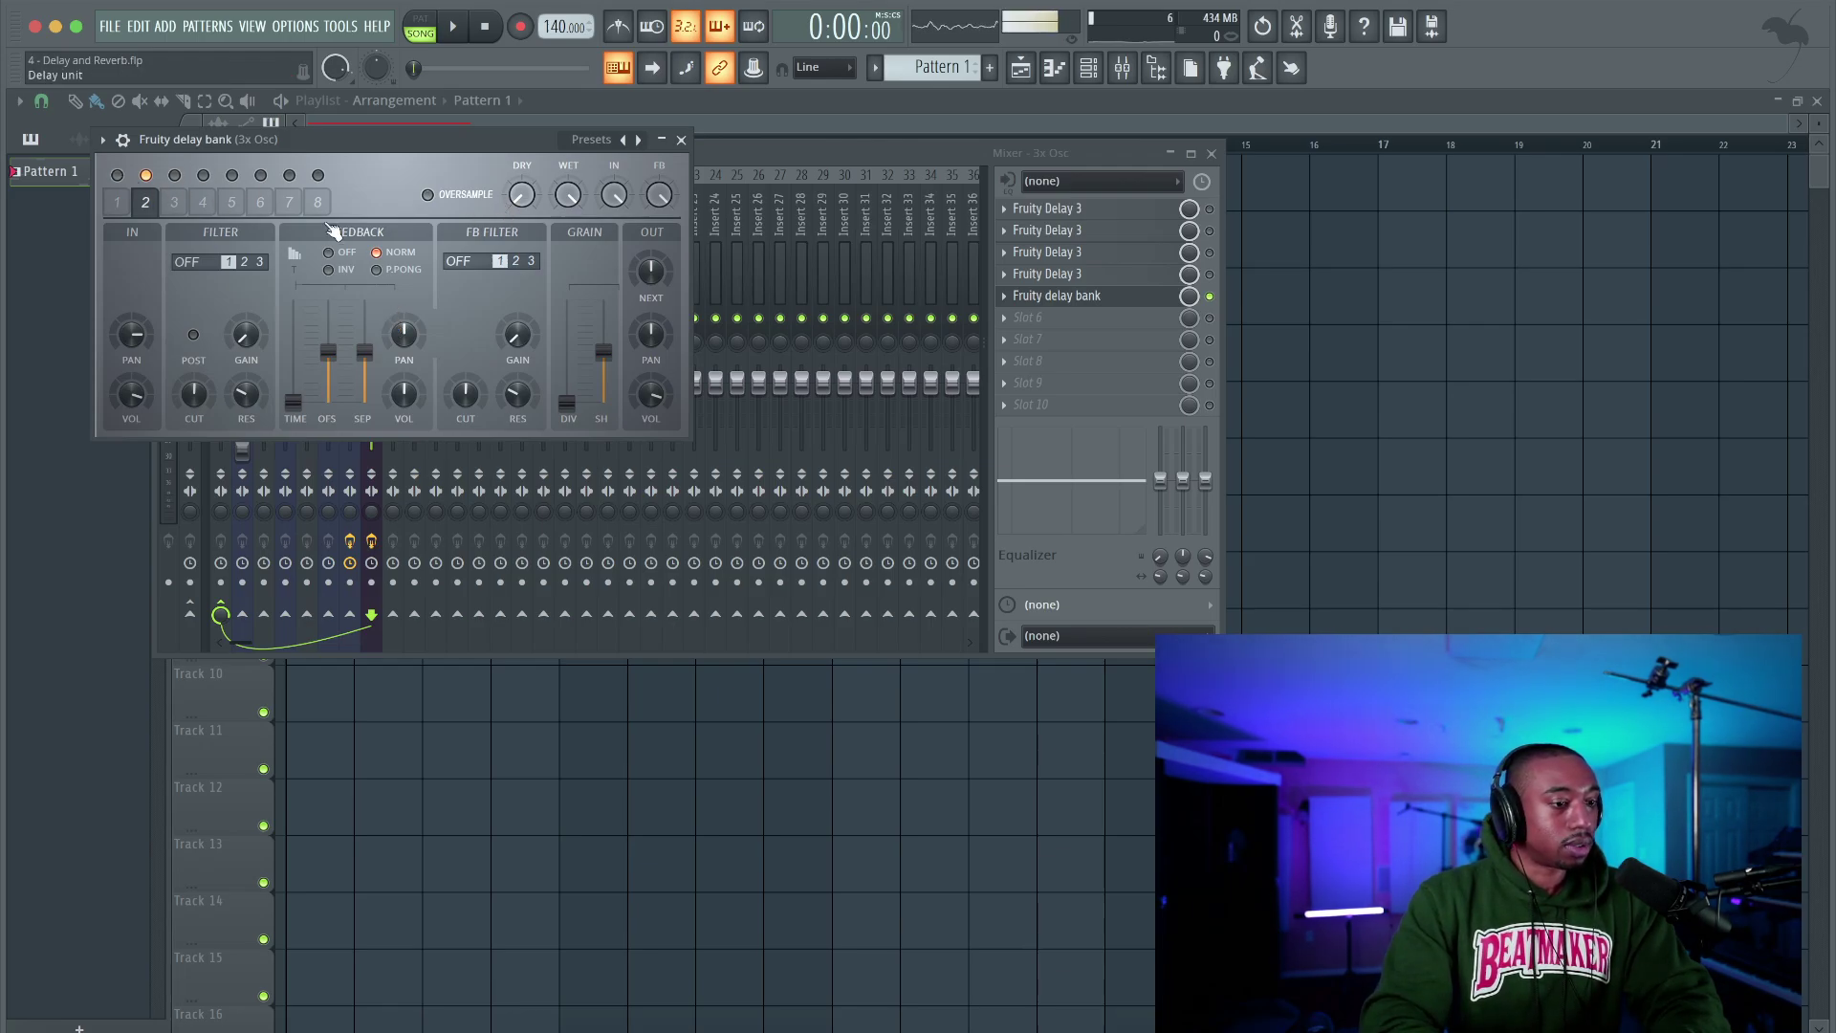
Play the pattern through the second delay unit alone, cut its feedback volume to 1%, and gradually raise it again
{"action": "key", "text": "space"}
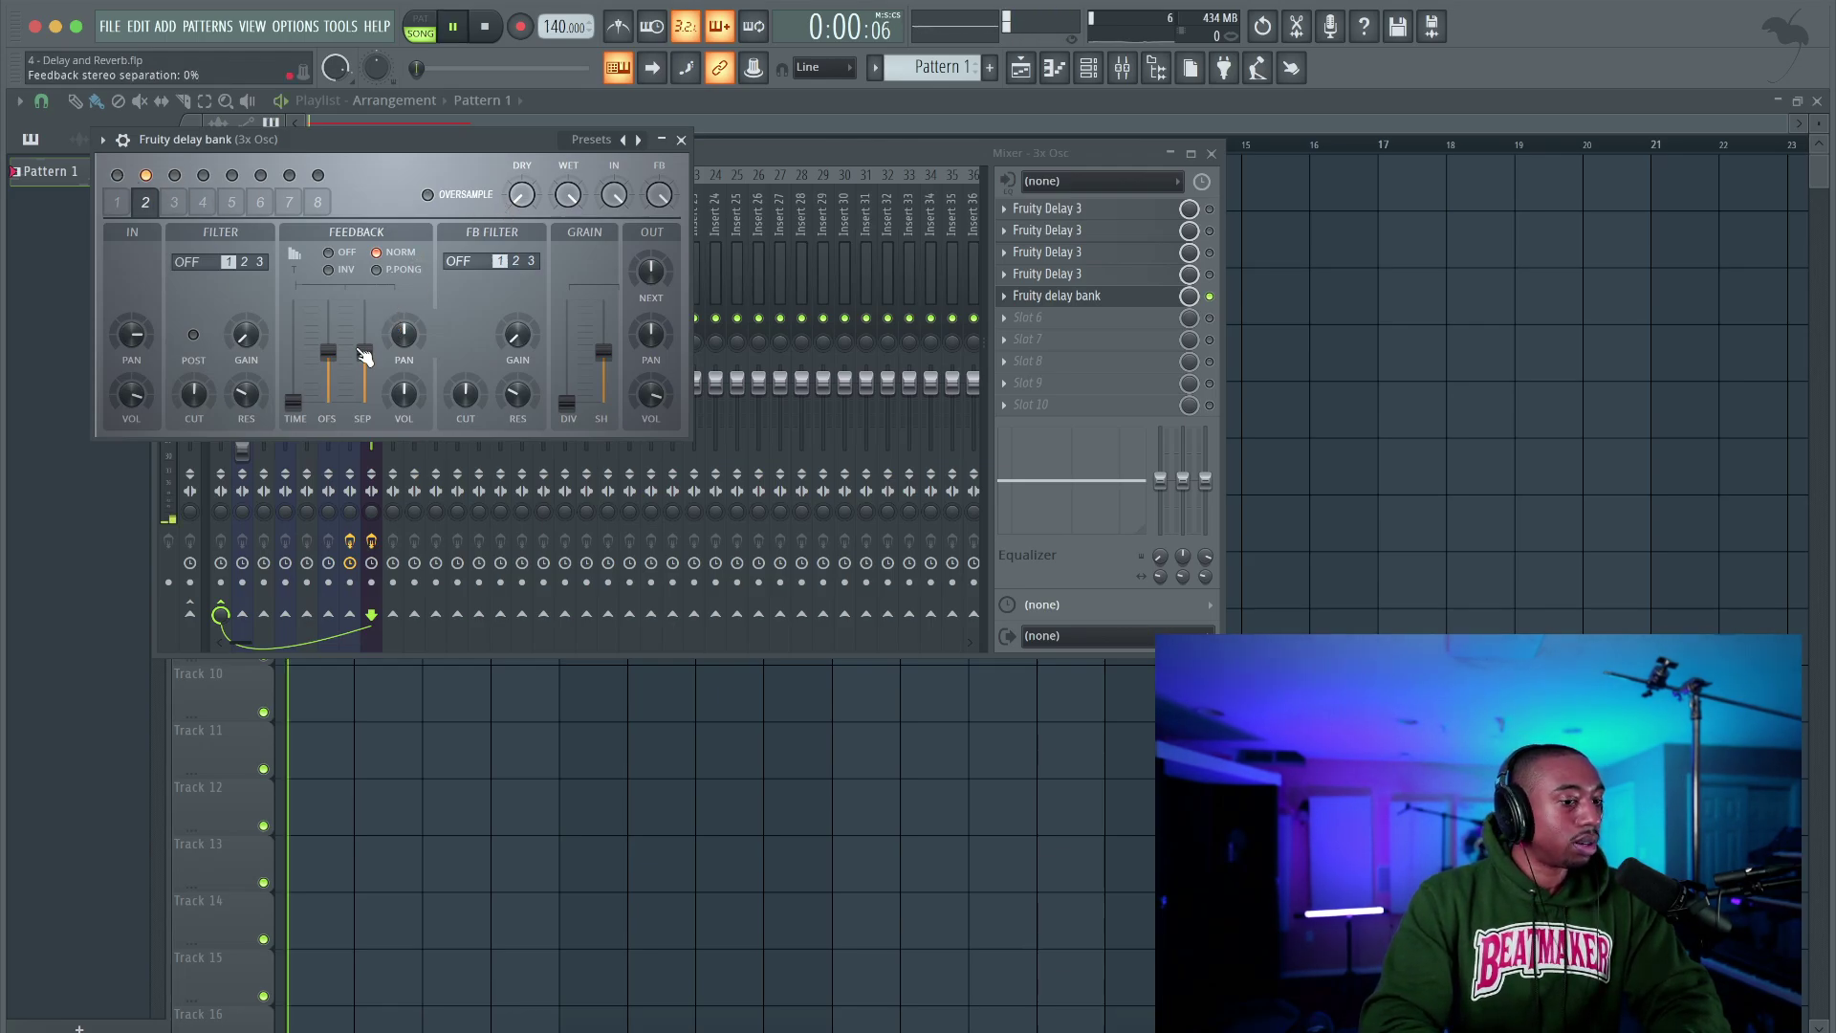
{"action": "right_click", "coordinate": [404, 393]}
{"action": "left_click", "coordinate": [403, 392]}
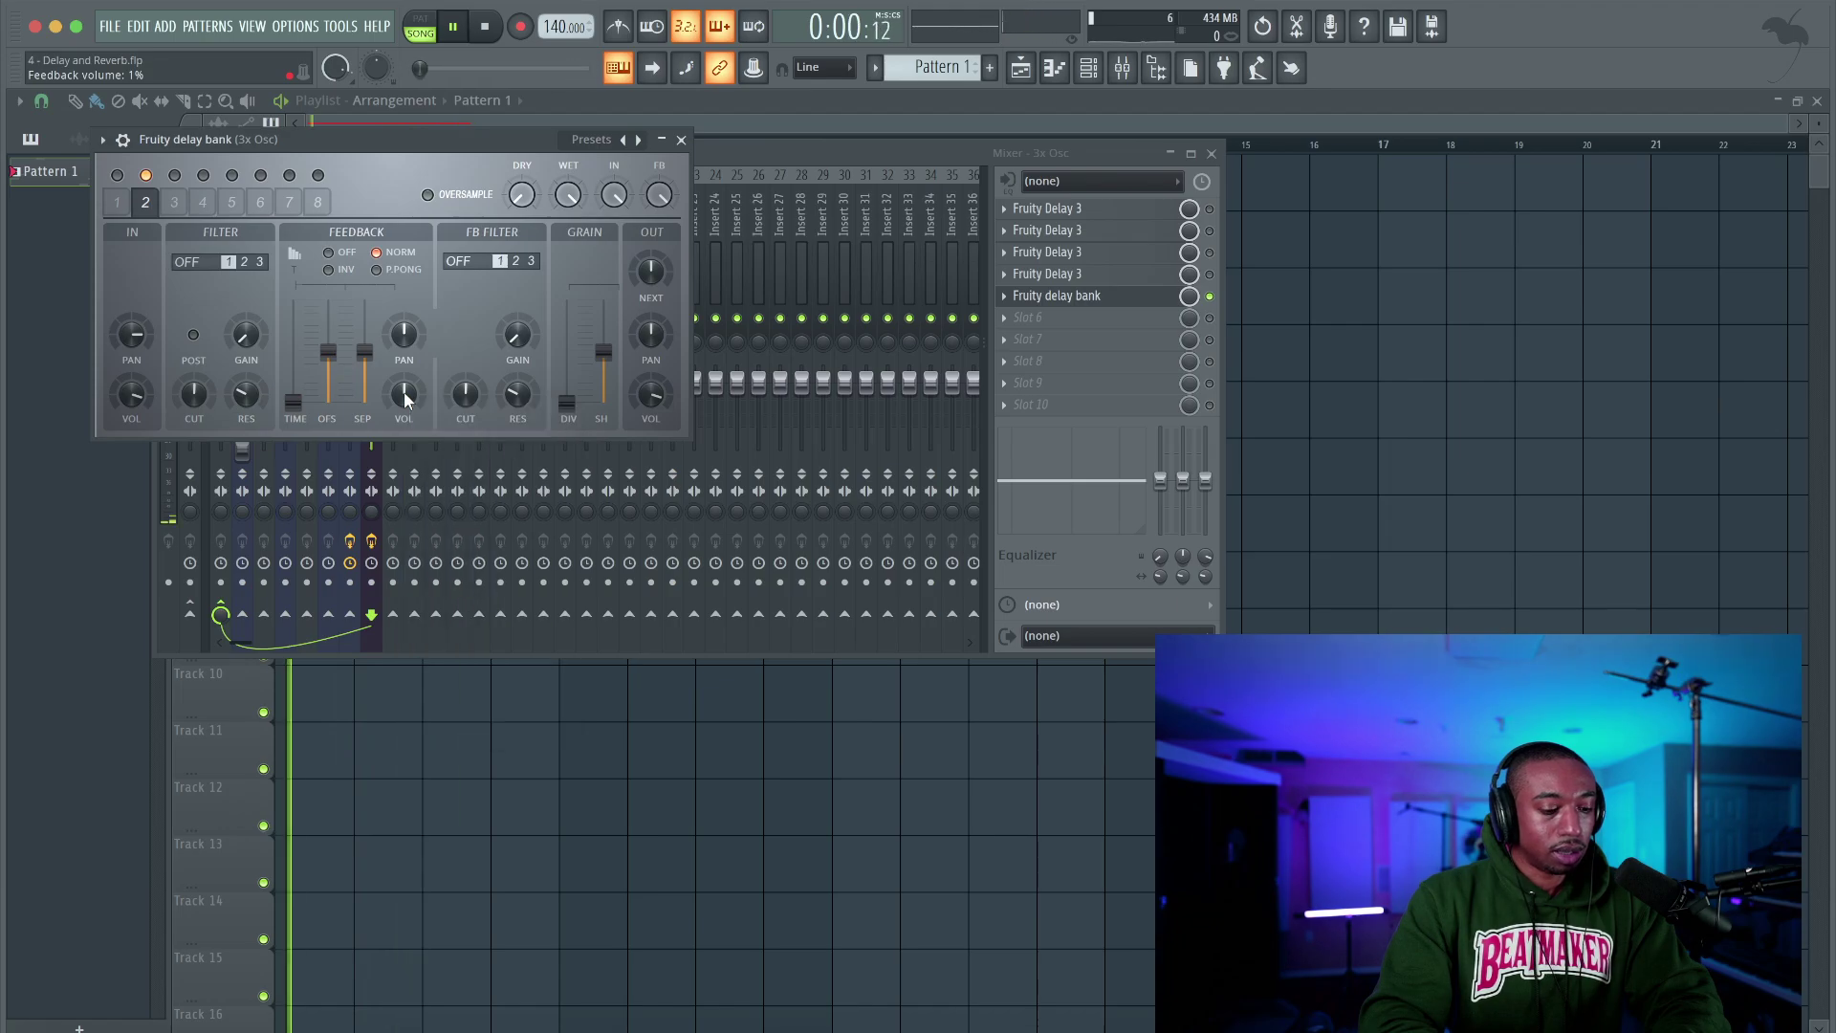
{"action": "scroll", "coordinate": [404, 393], "scroll_direction": "up", "scroll_amount": 10}
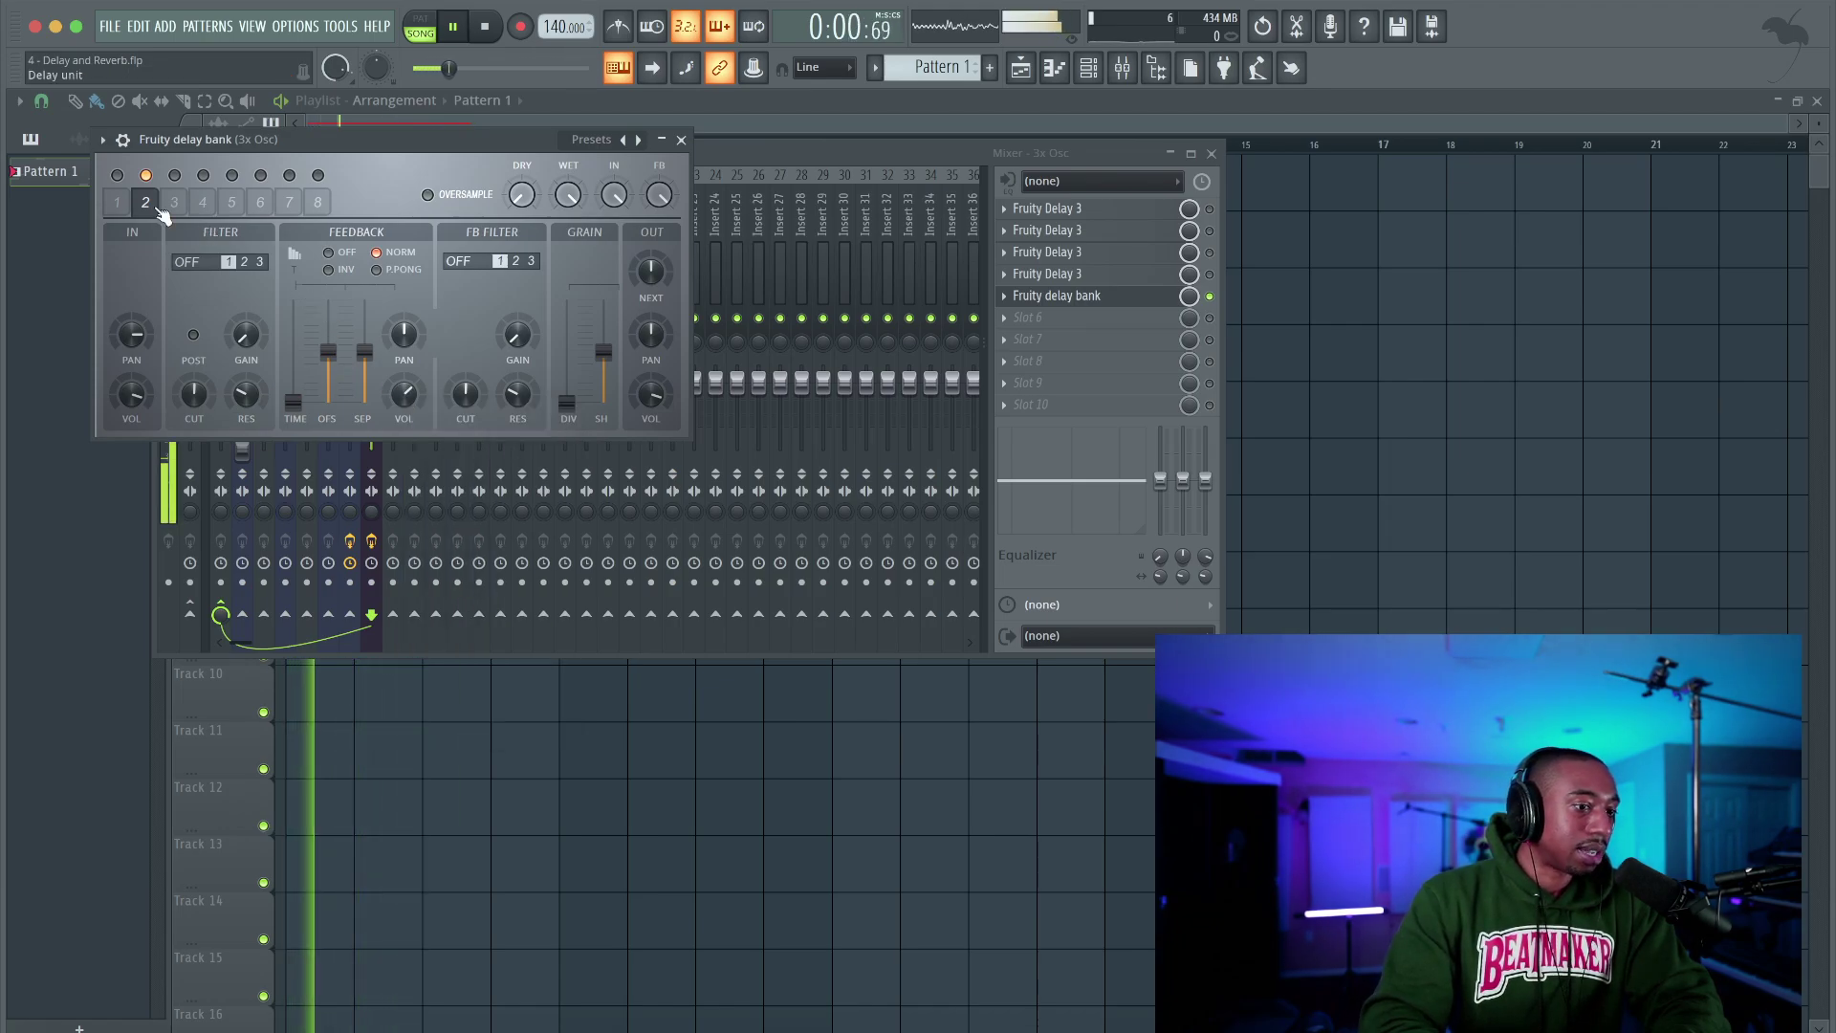
Re-enable the first delay unit, audition it together with the second, and set the second unit's feedback volume to 48%
{"action": "left_click", "coordinate": [117, 175]}
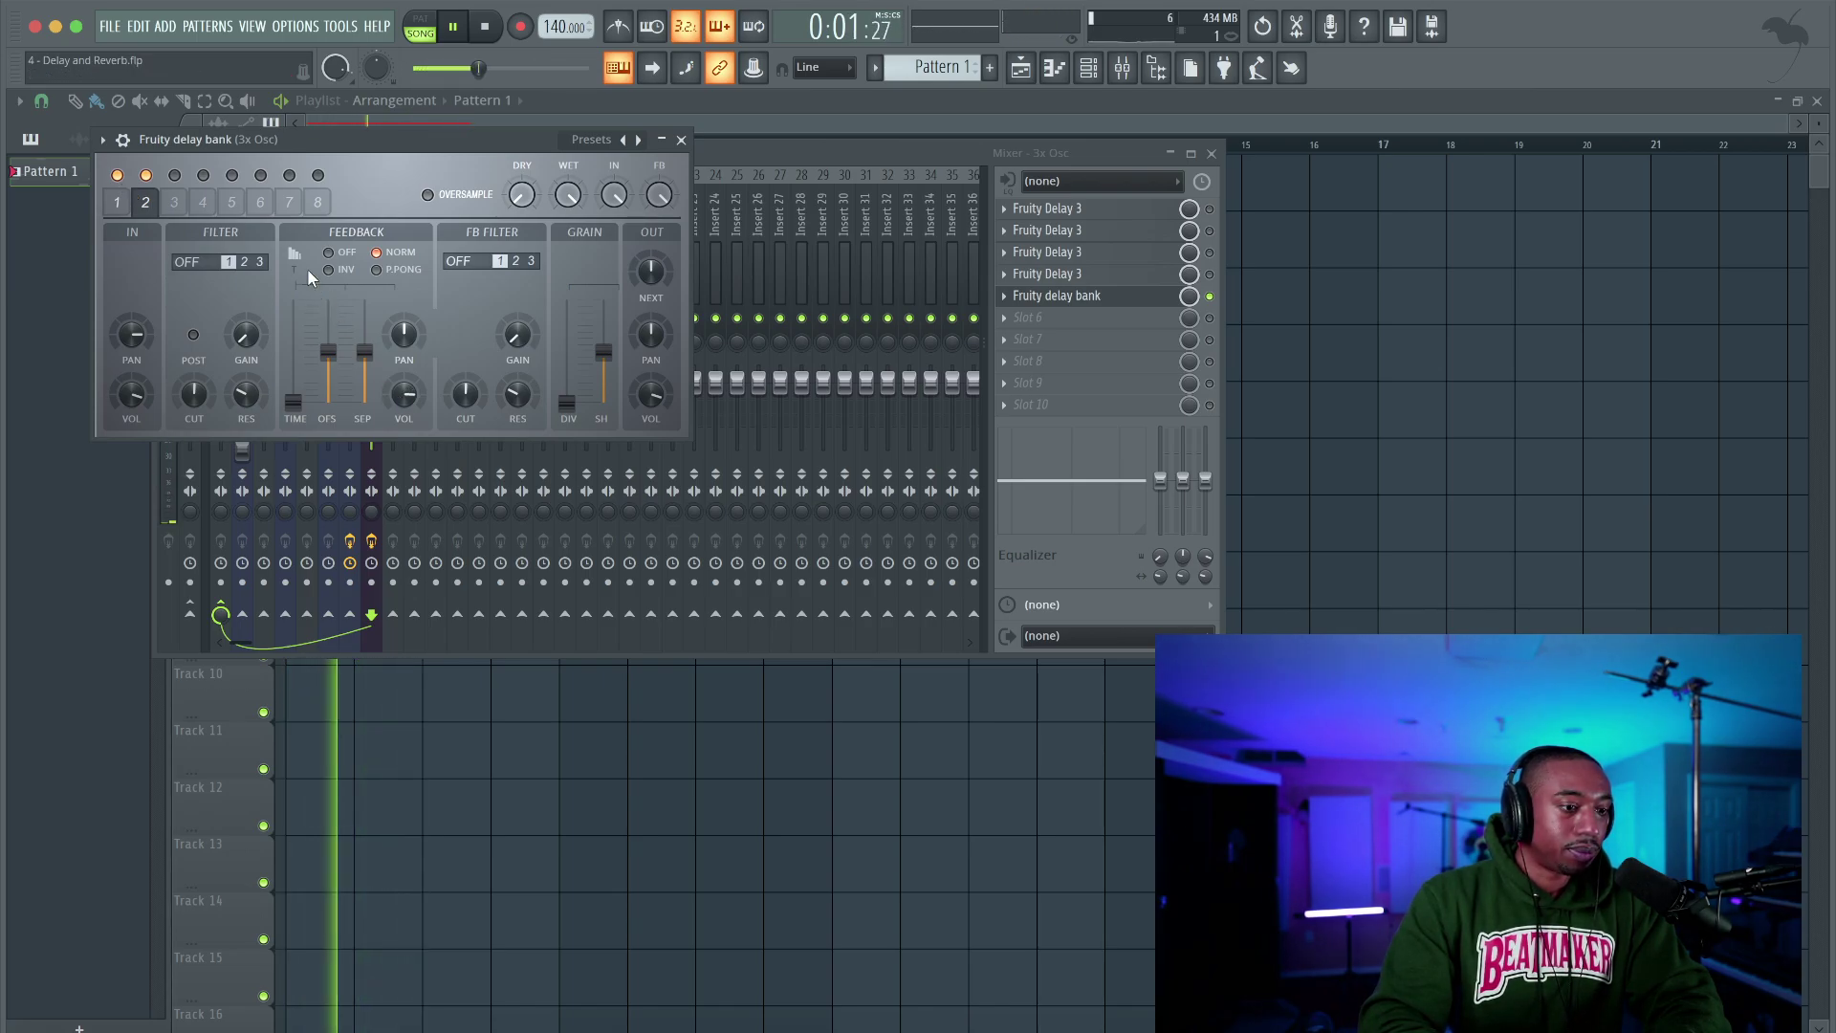
{"action": "key", "text": "space"}
{"action": "left_click", "coordinate": [125, 205]}
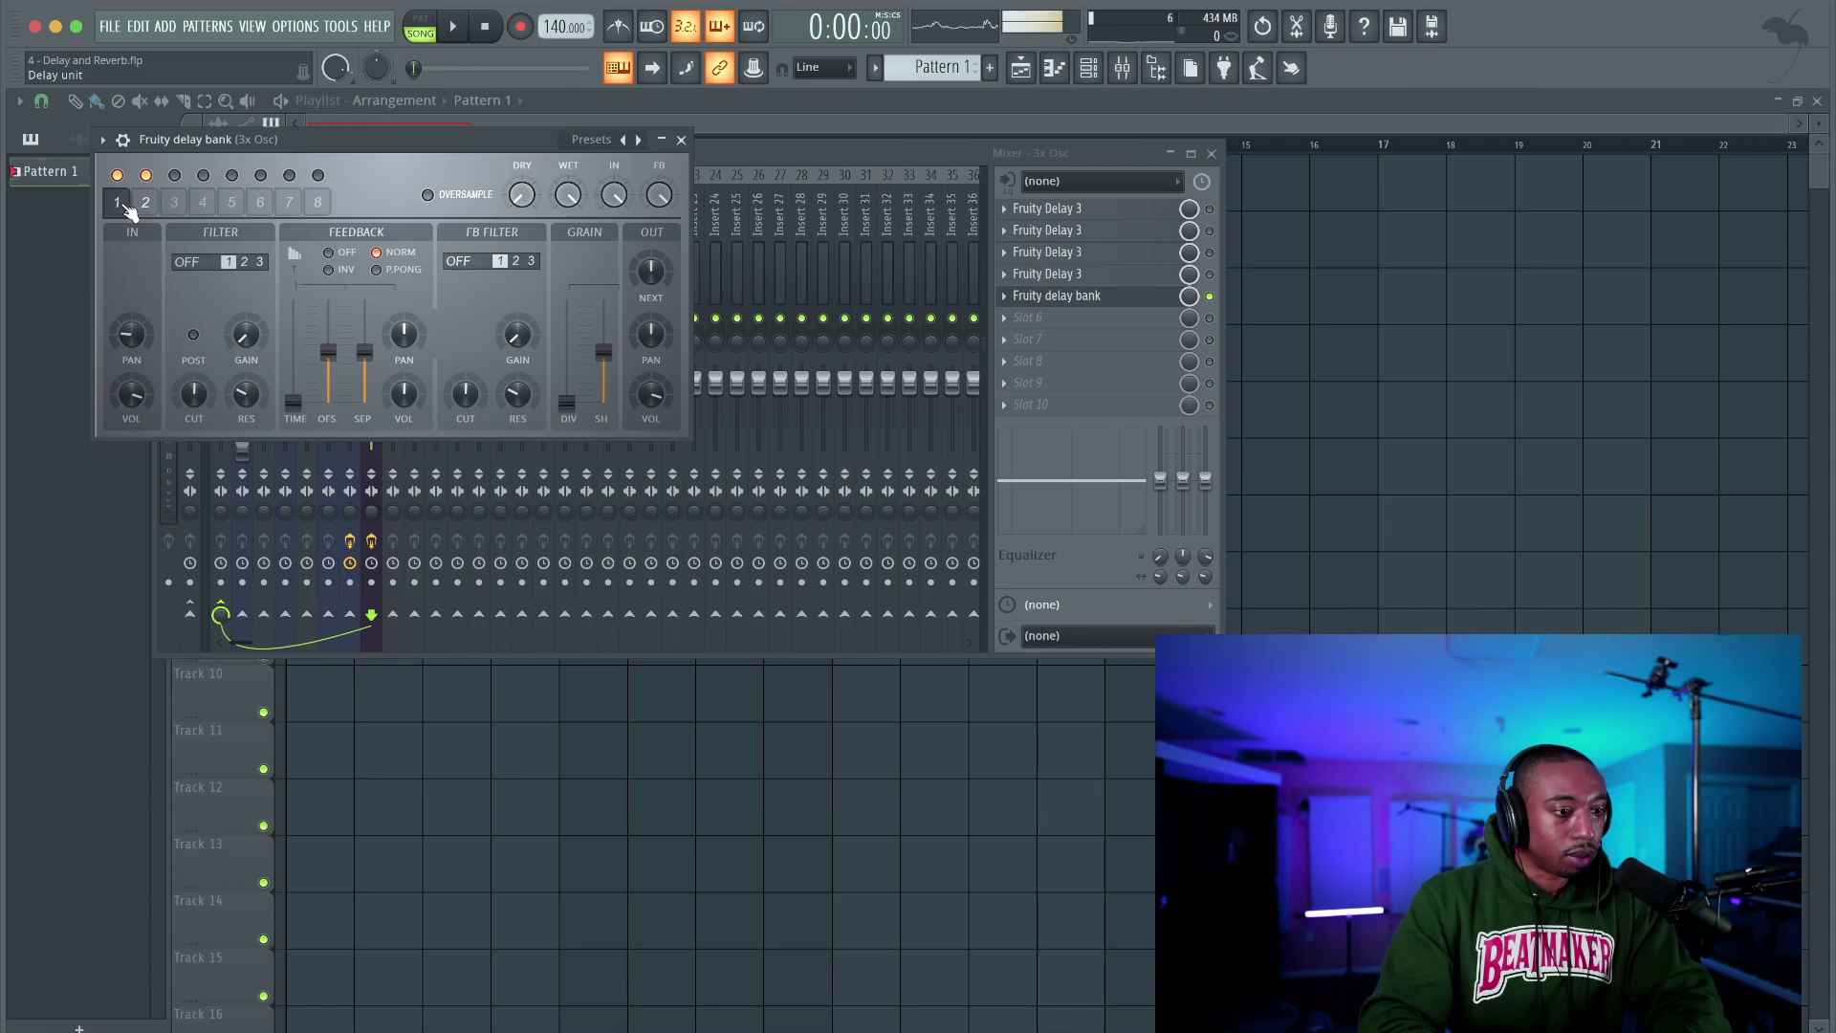
{"action": "key", "text": "space"}
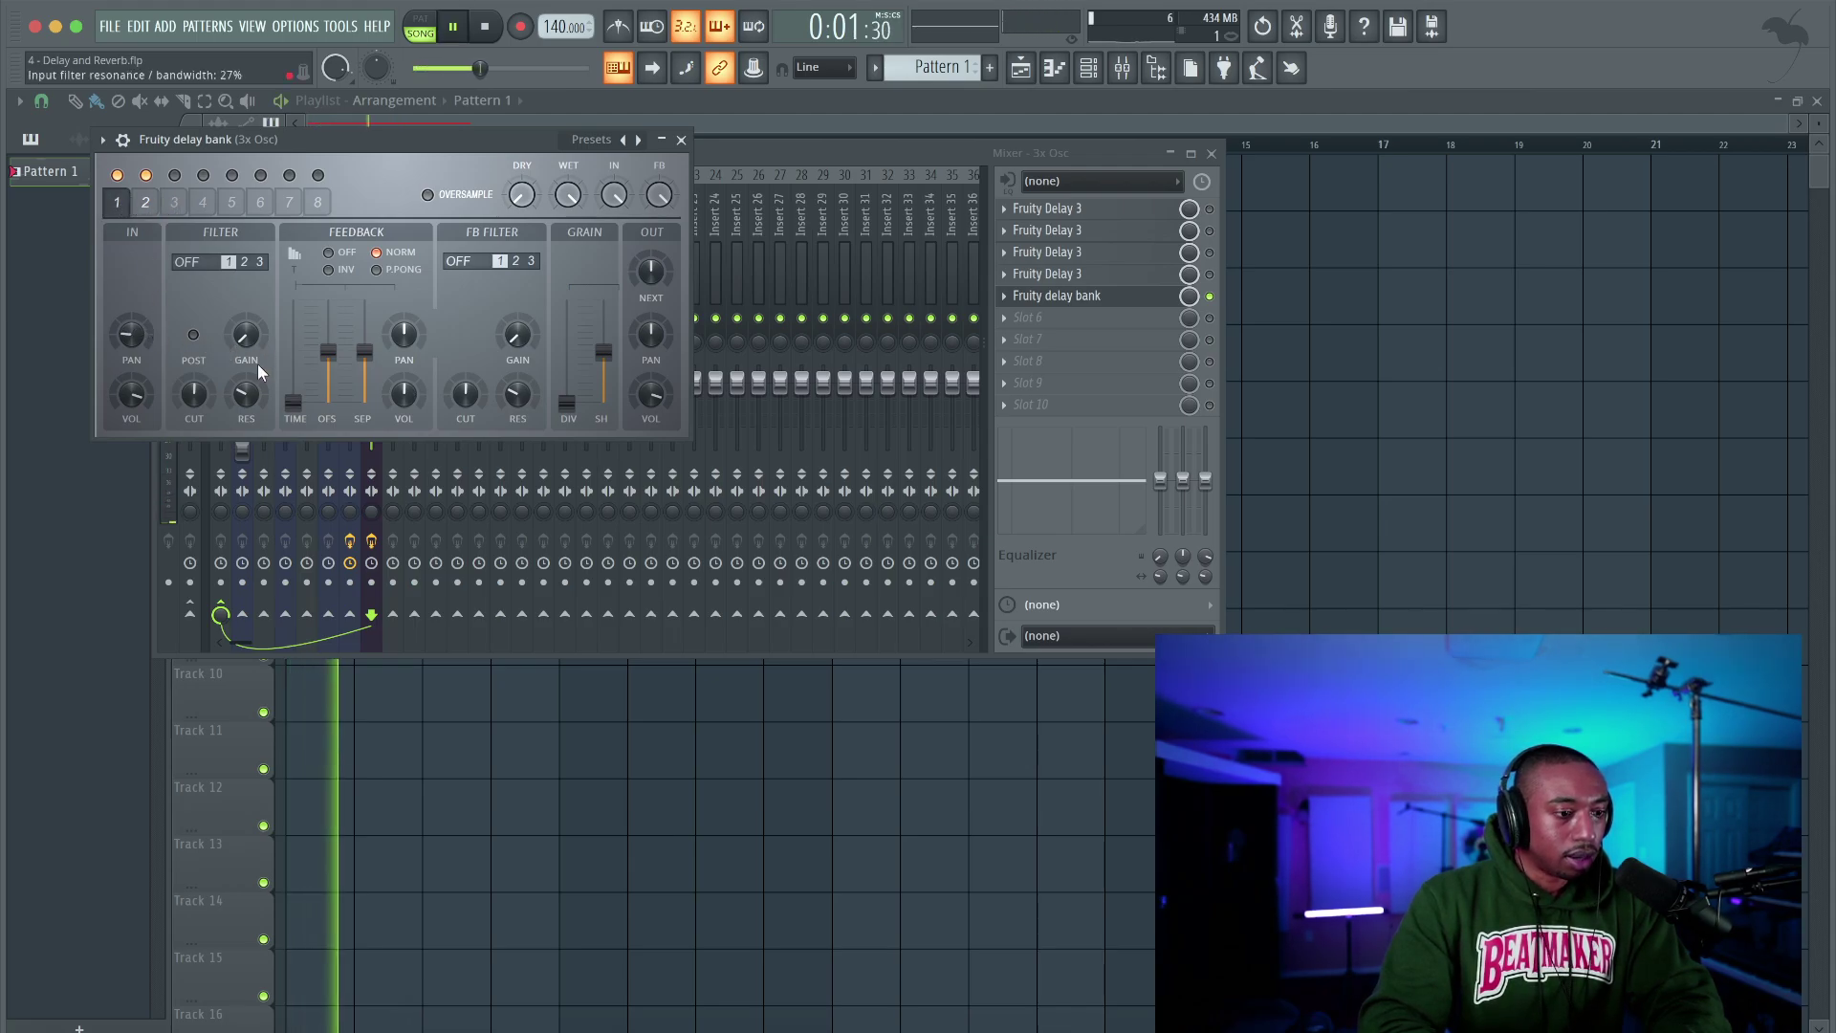
{"action": "left_click", "coordinate": [125, 206]}
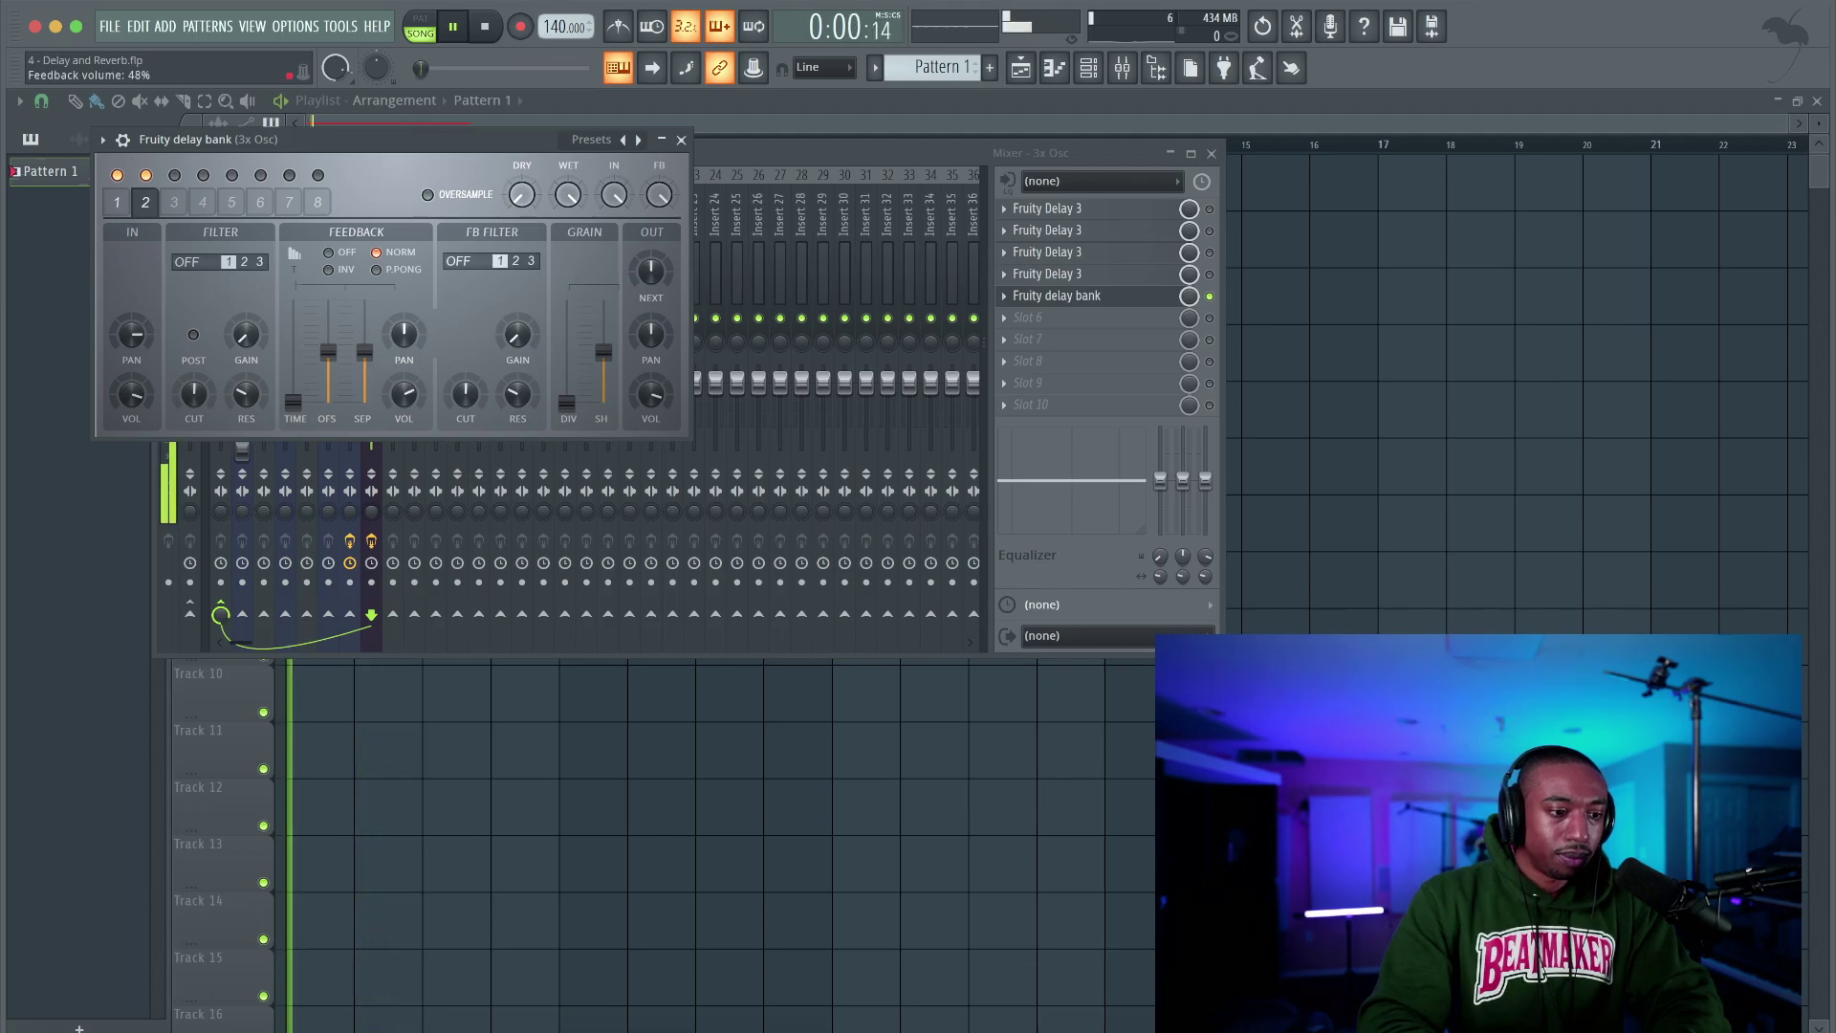
{"action": "left_click", "coordinate": [117, 202]}
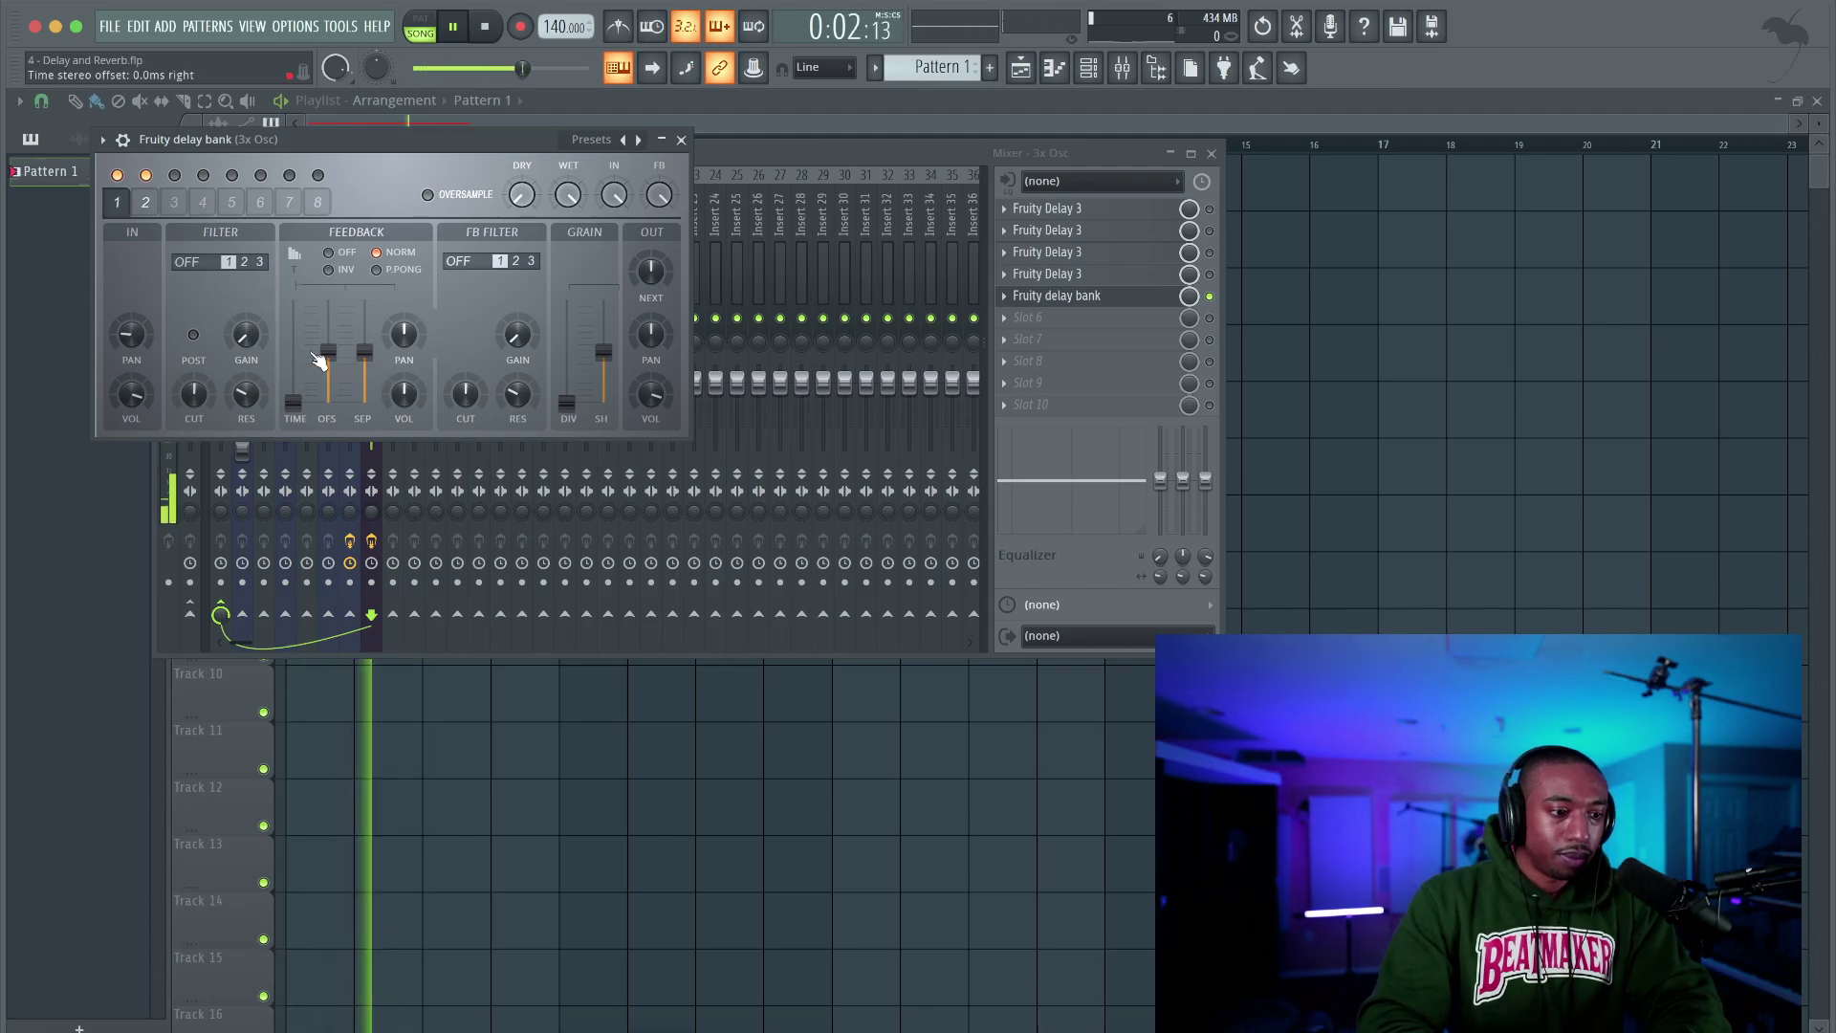
Reset the first delay unit's input panning, pan its feedback well to the left, and set its feedback volume to 48%
{"action": "key", "text": "space"}
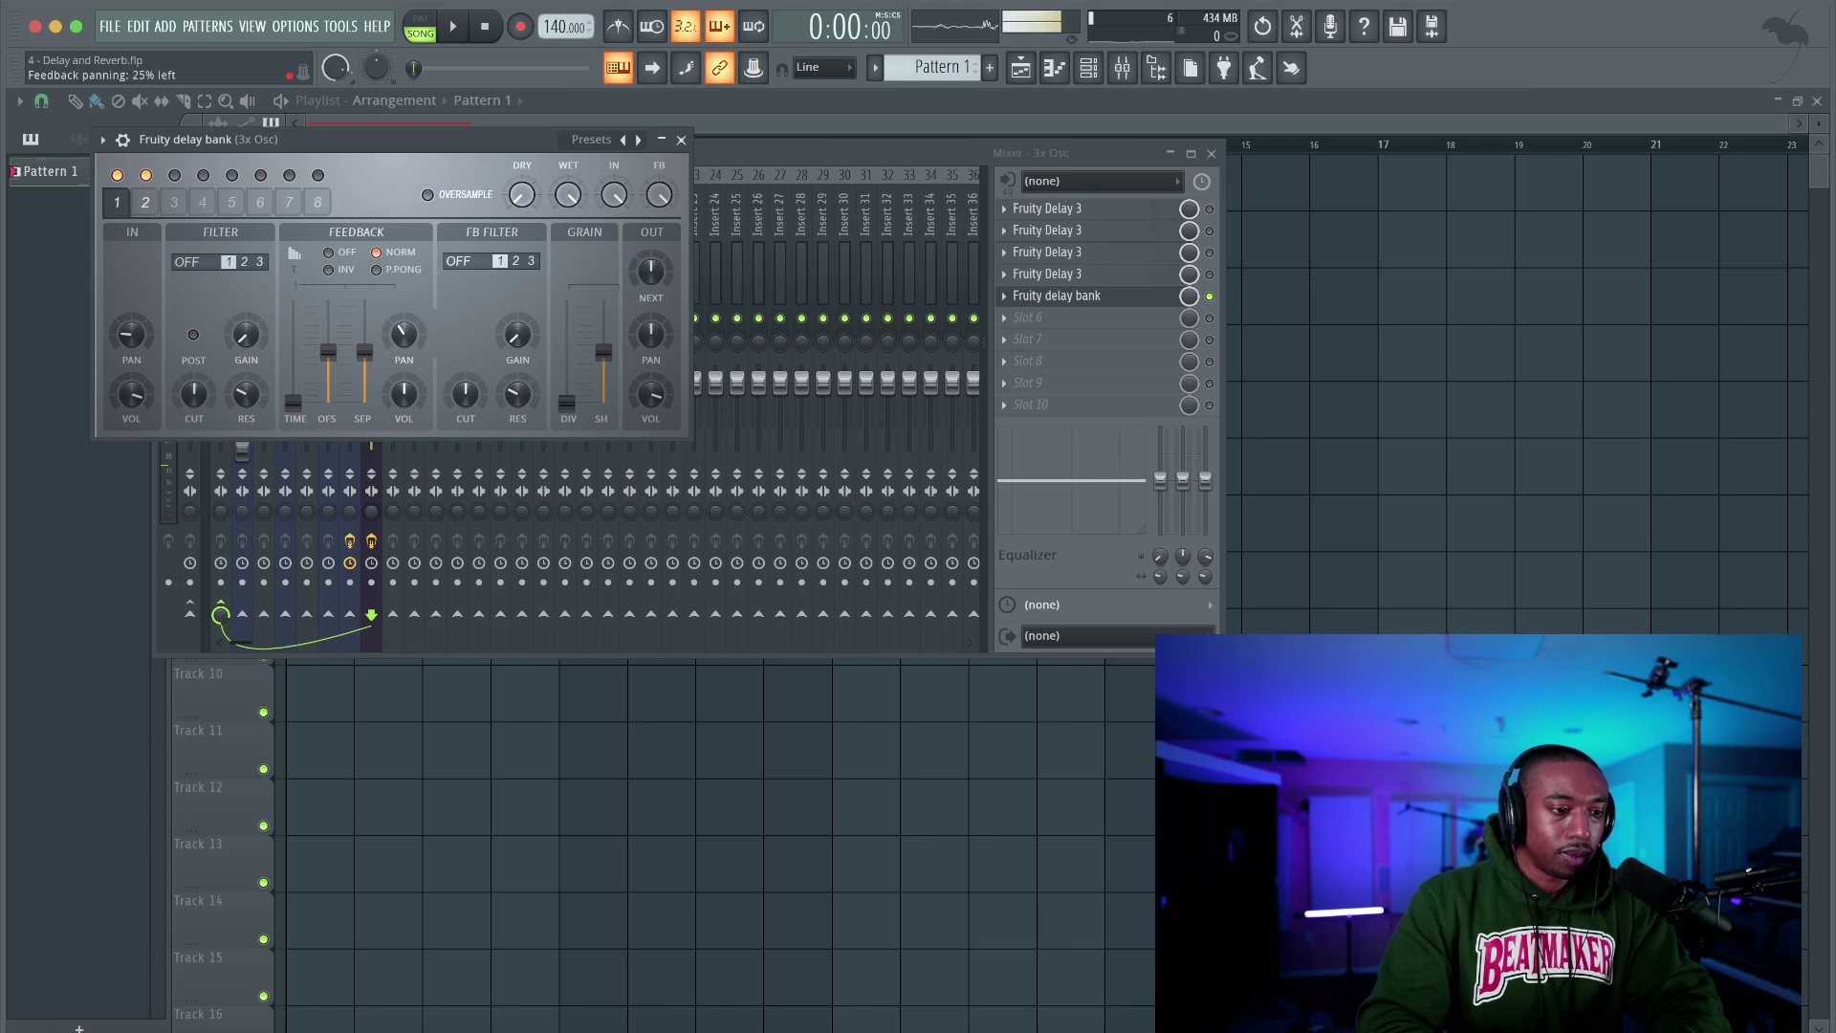
{"action": "right_click", "coordinate": [133, 331]}
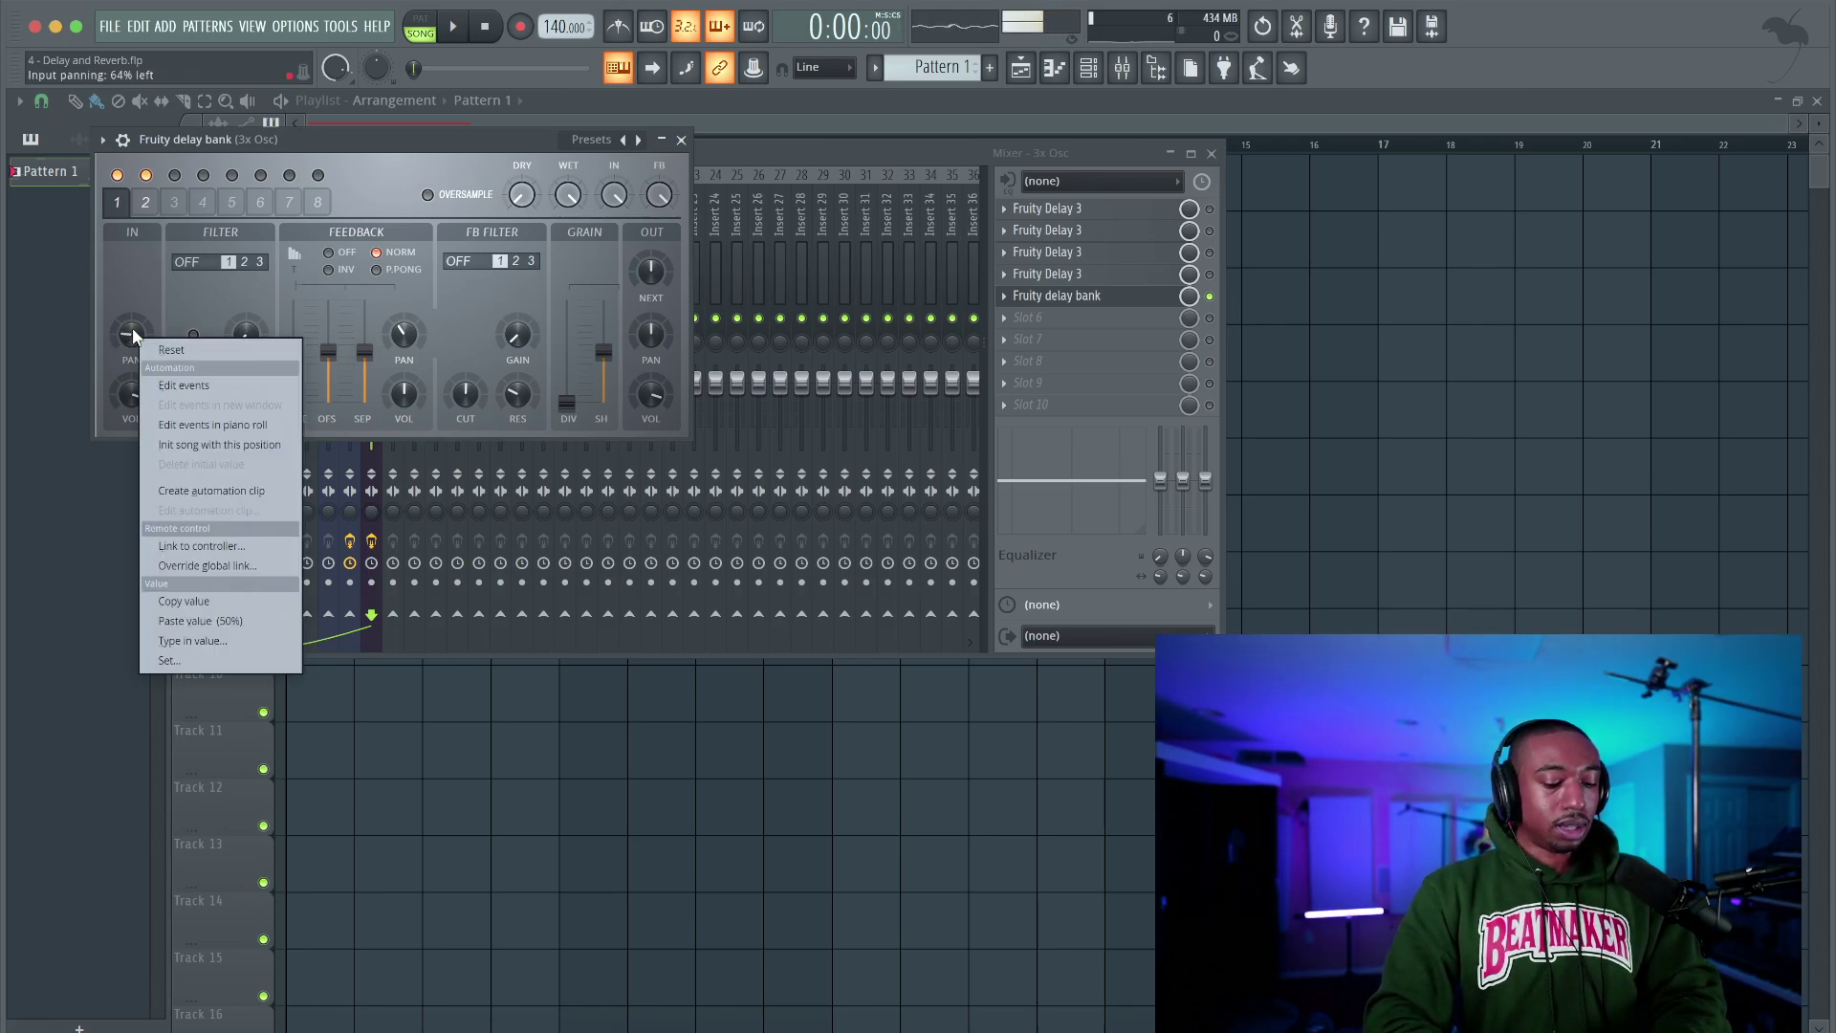
{"action": "left_click", "coordinate": [167, 350]}
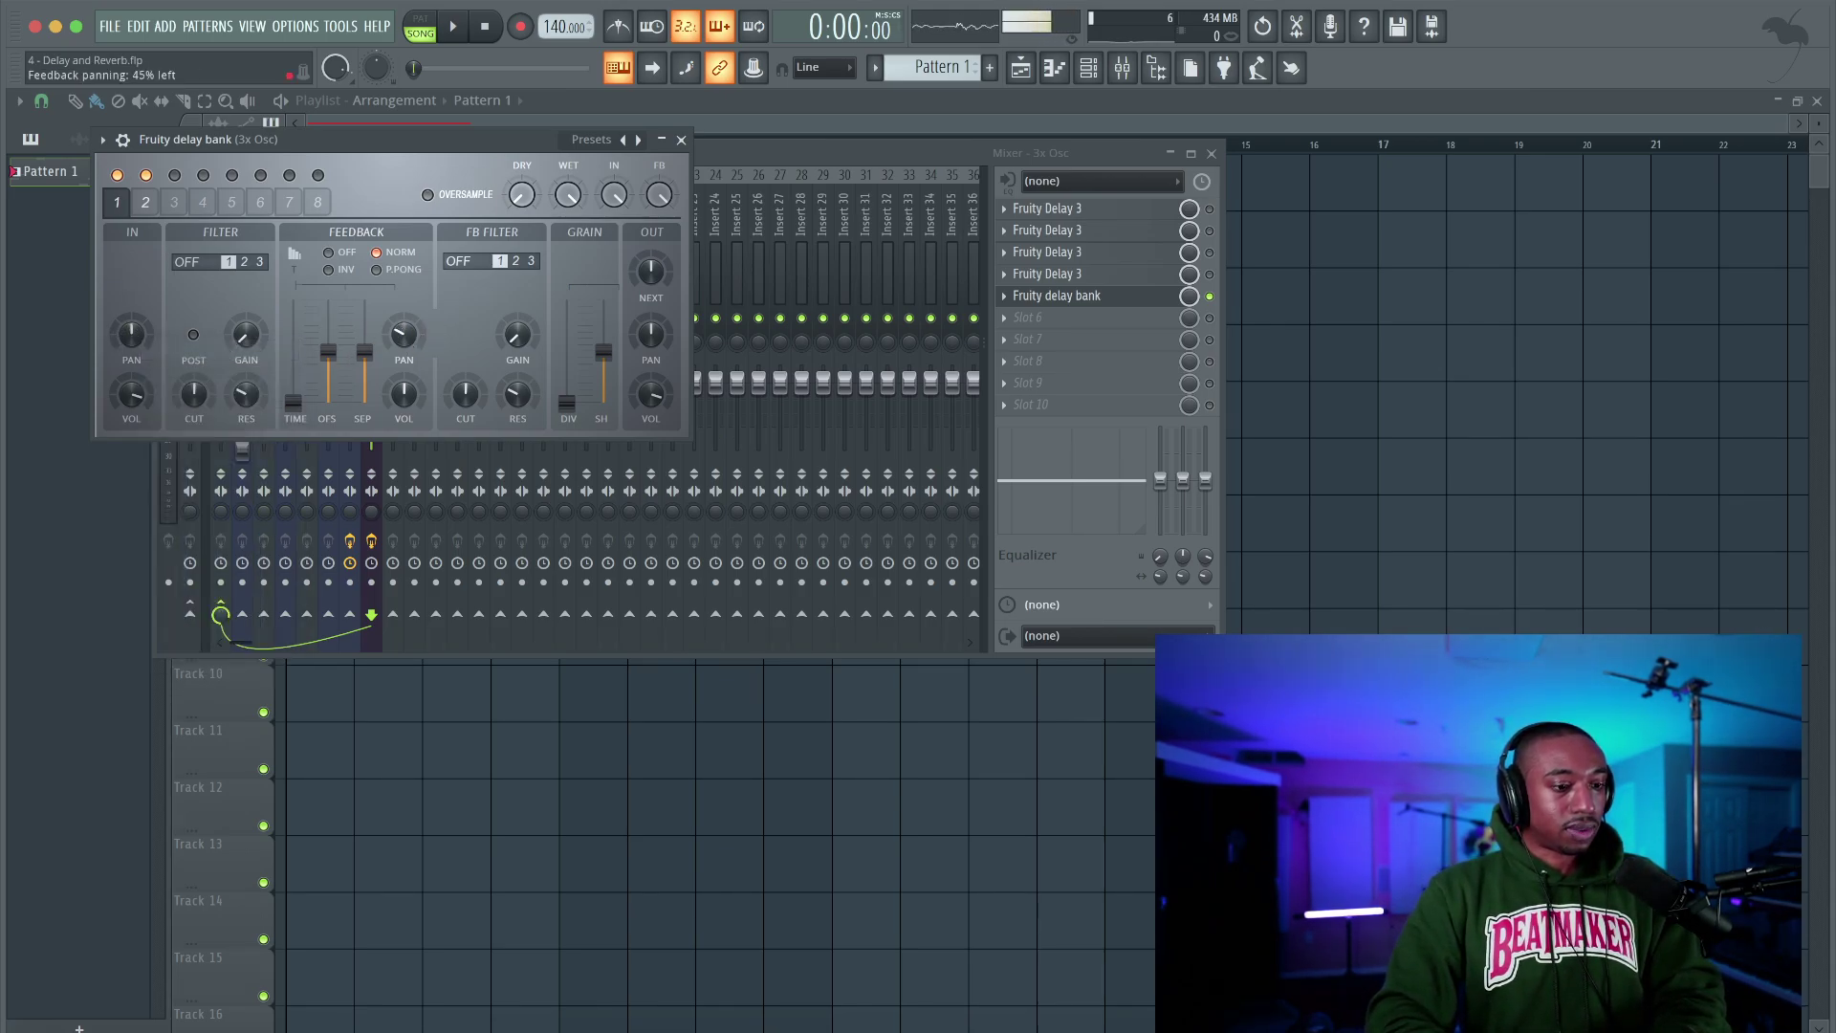
{"action": "key", "text": "space"}
{"action": "left_click", "coordinate": [145, 202]}
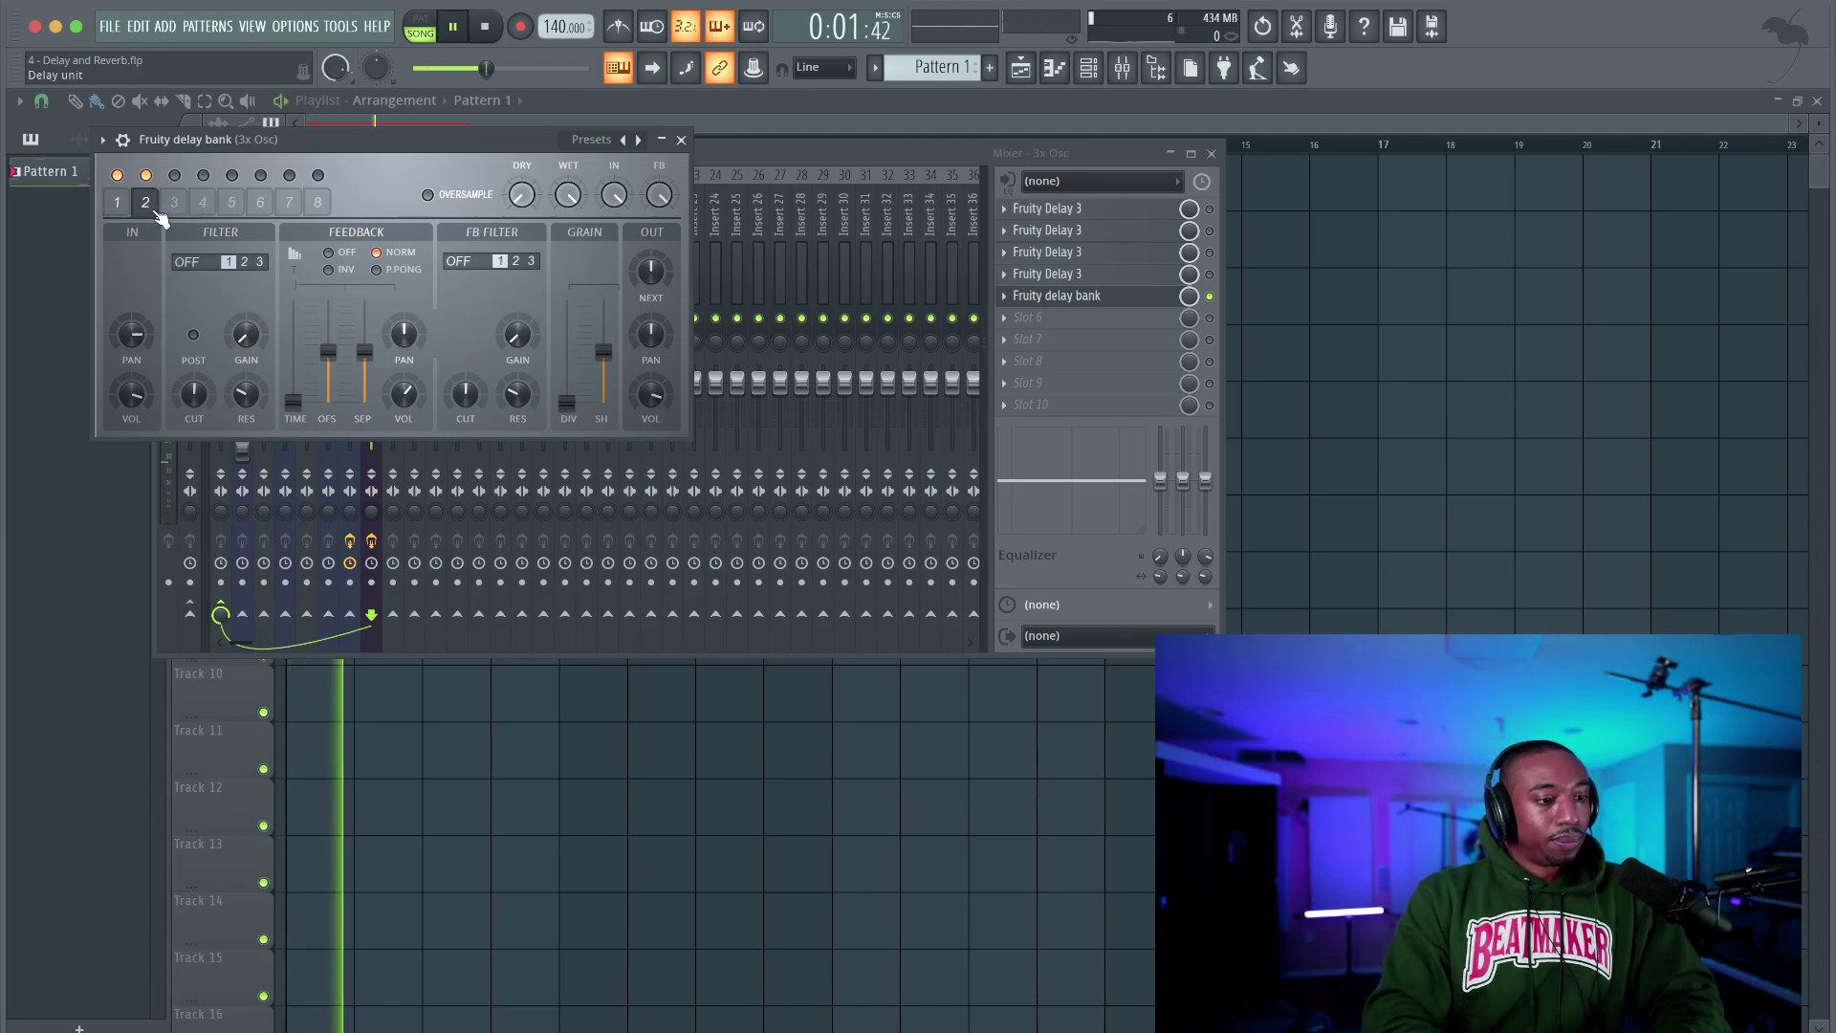
{"action": "left_click", "coordinate": [117, 202]}
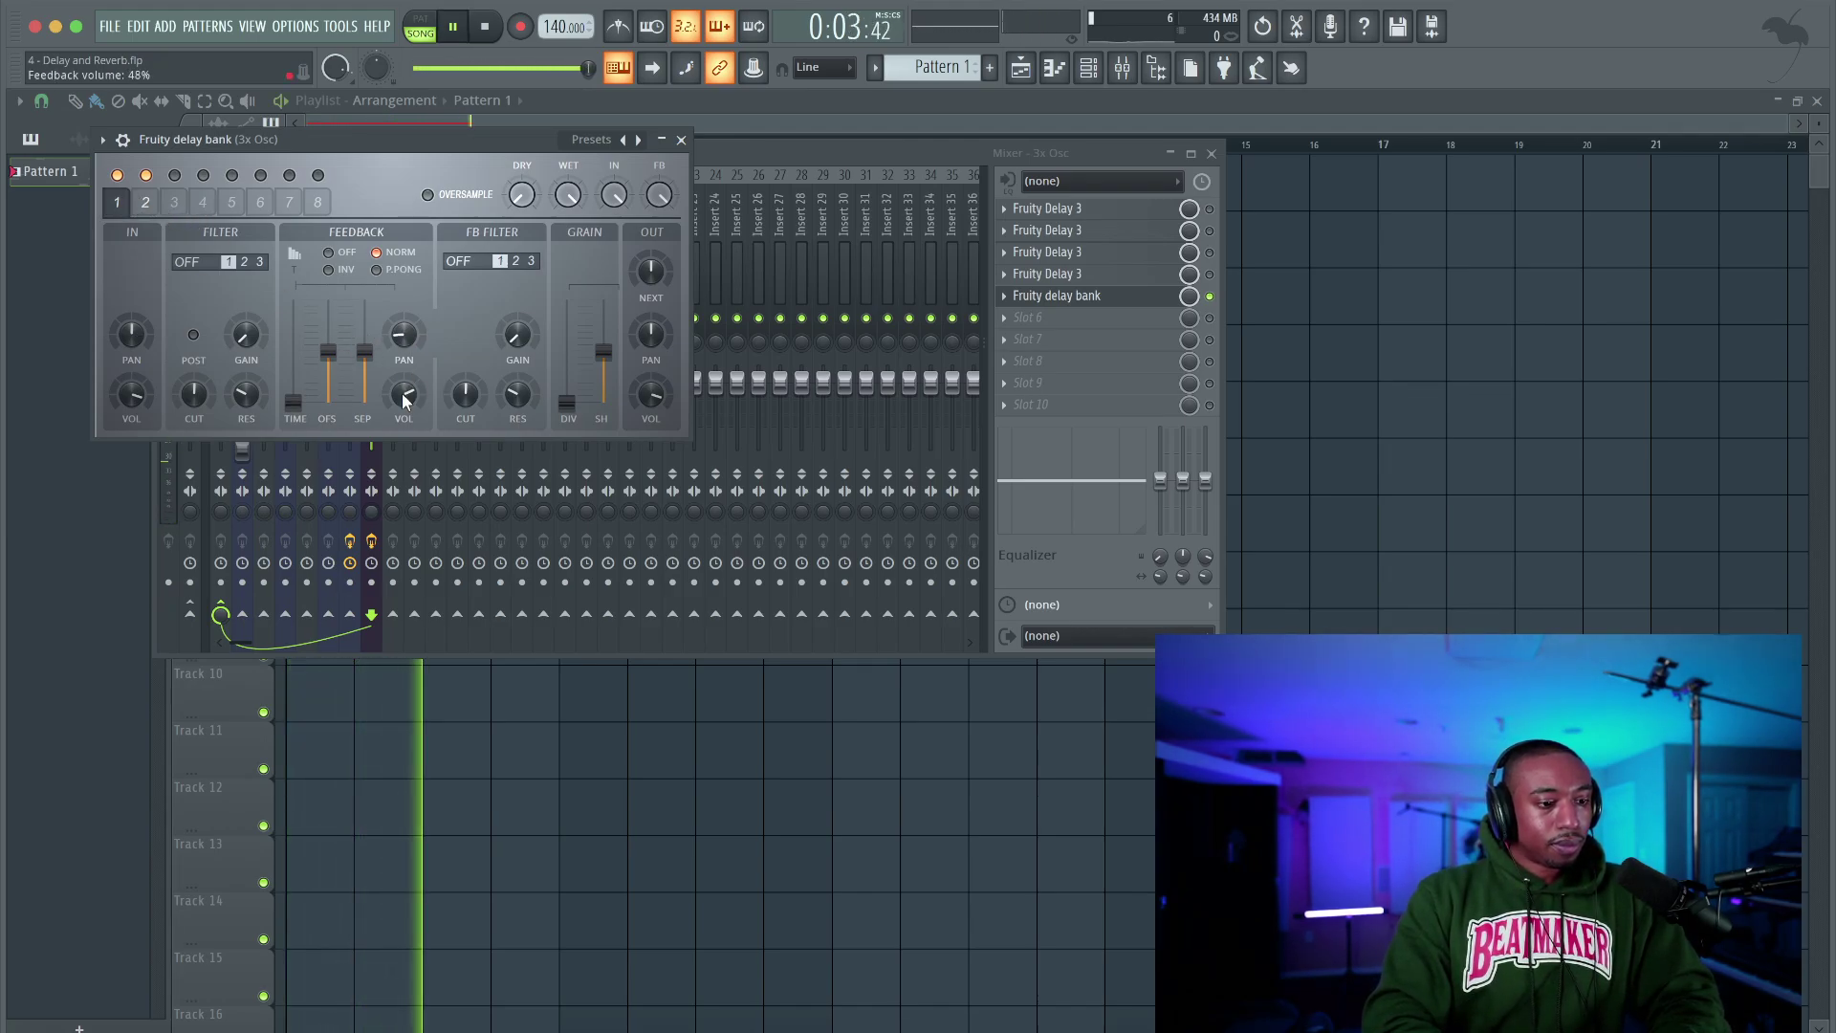
Pan the second delay unit's feedback to the right, reset its input panning, and audition both units together
{"action": "left_click", "coordinate": [145, 202]}
{"action": "left_click_drag", "start_coordinate": [404, 335], "coordinate": [404, 298]}
{"action": "right_click", "coordinate": [126, 333]}
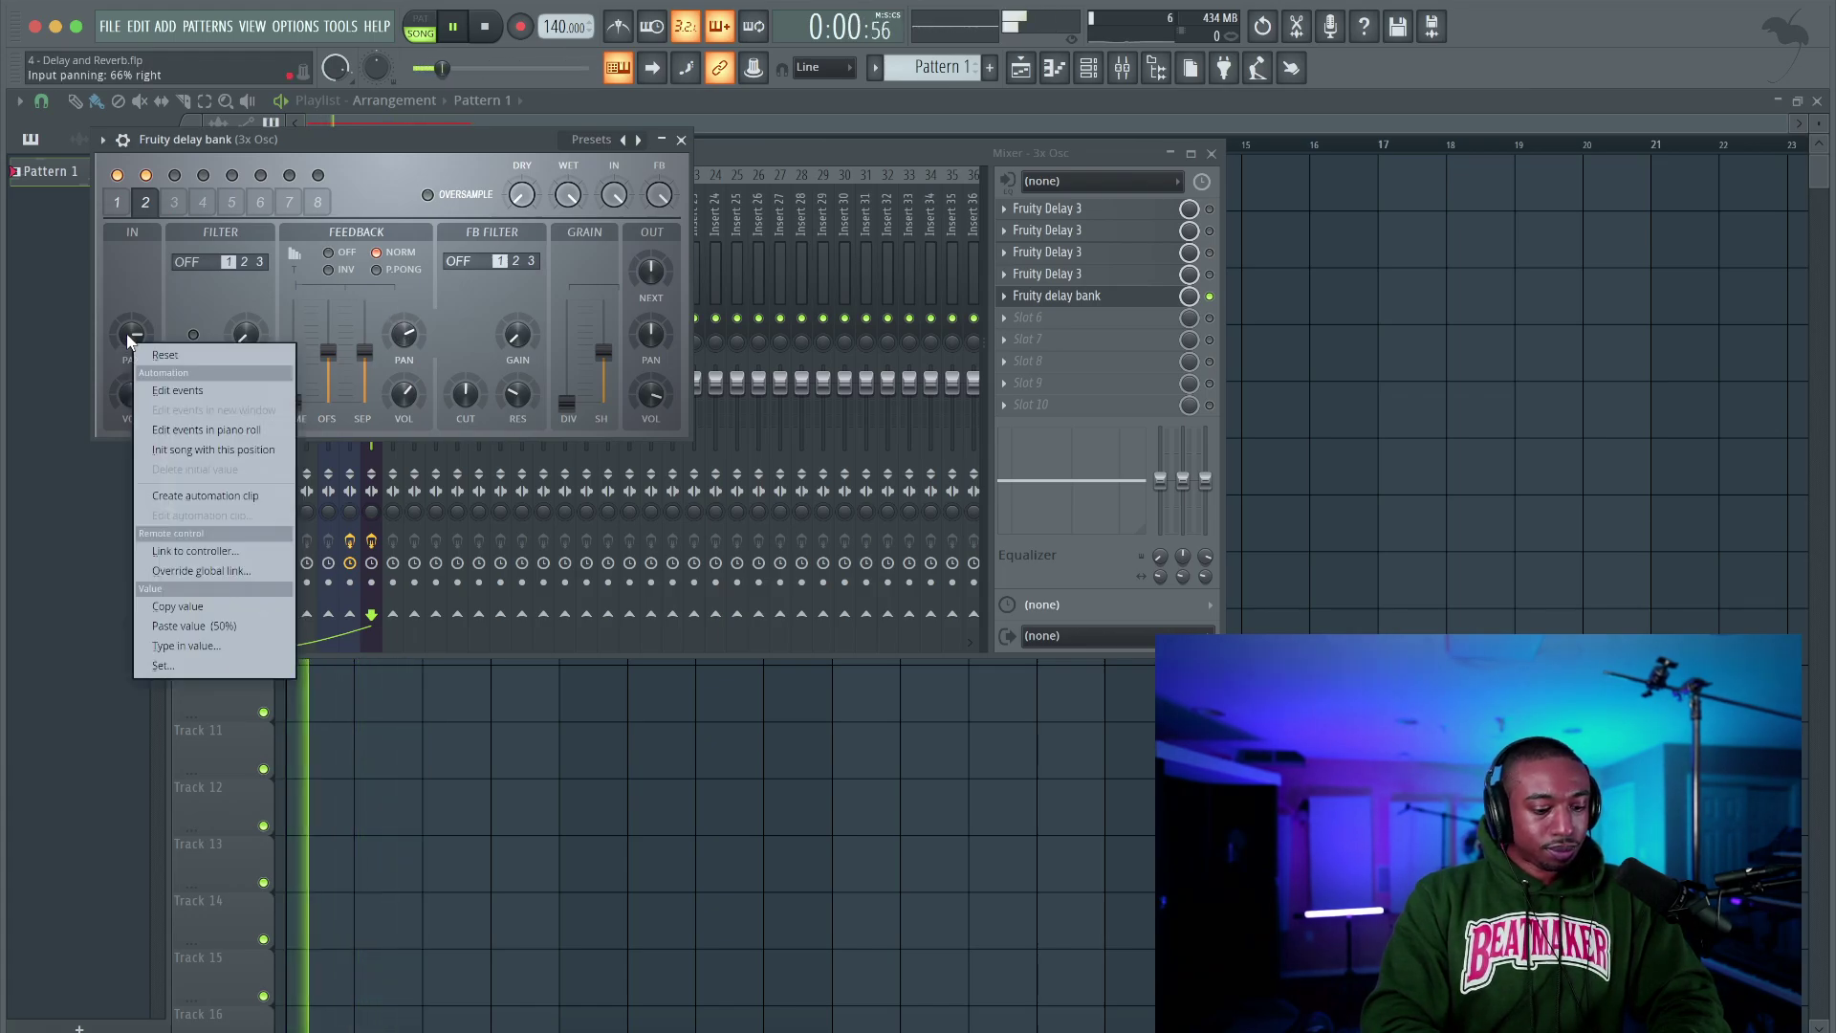
{"action": "left_click", "coordinate": [303, 372]}
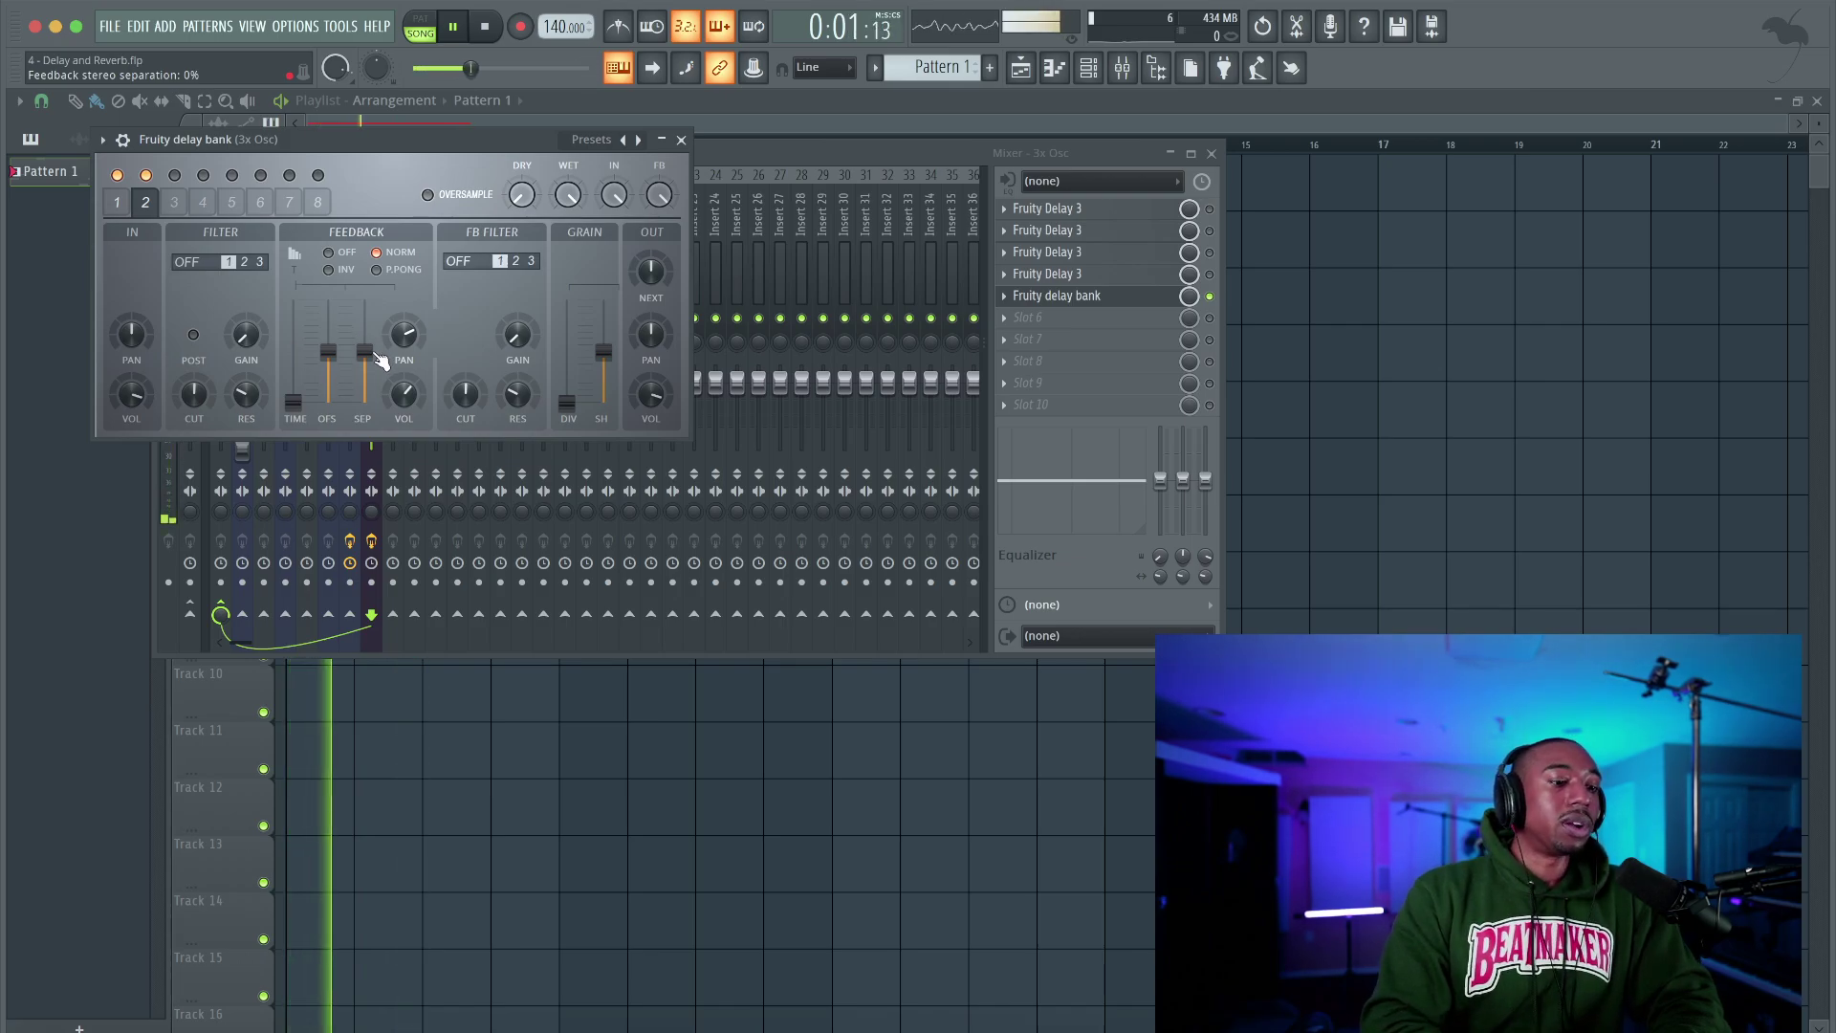
{"action": "key", "text": "space"}
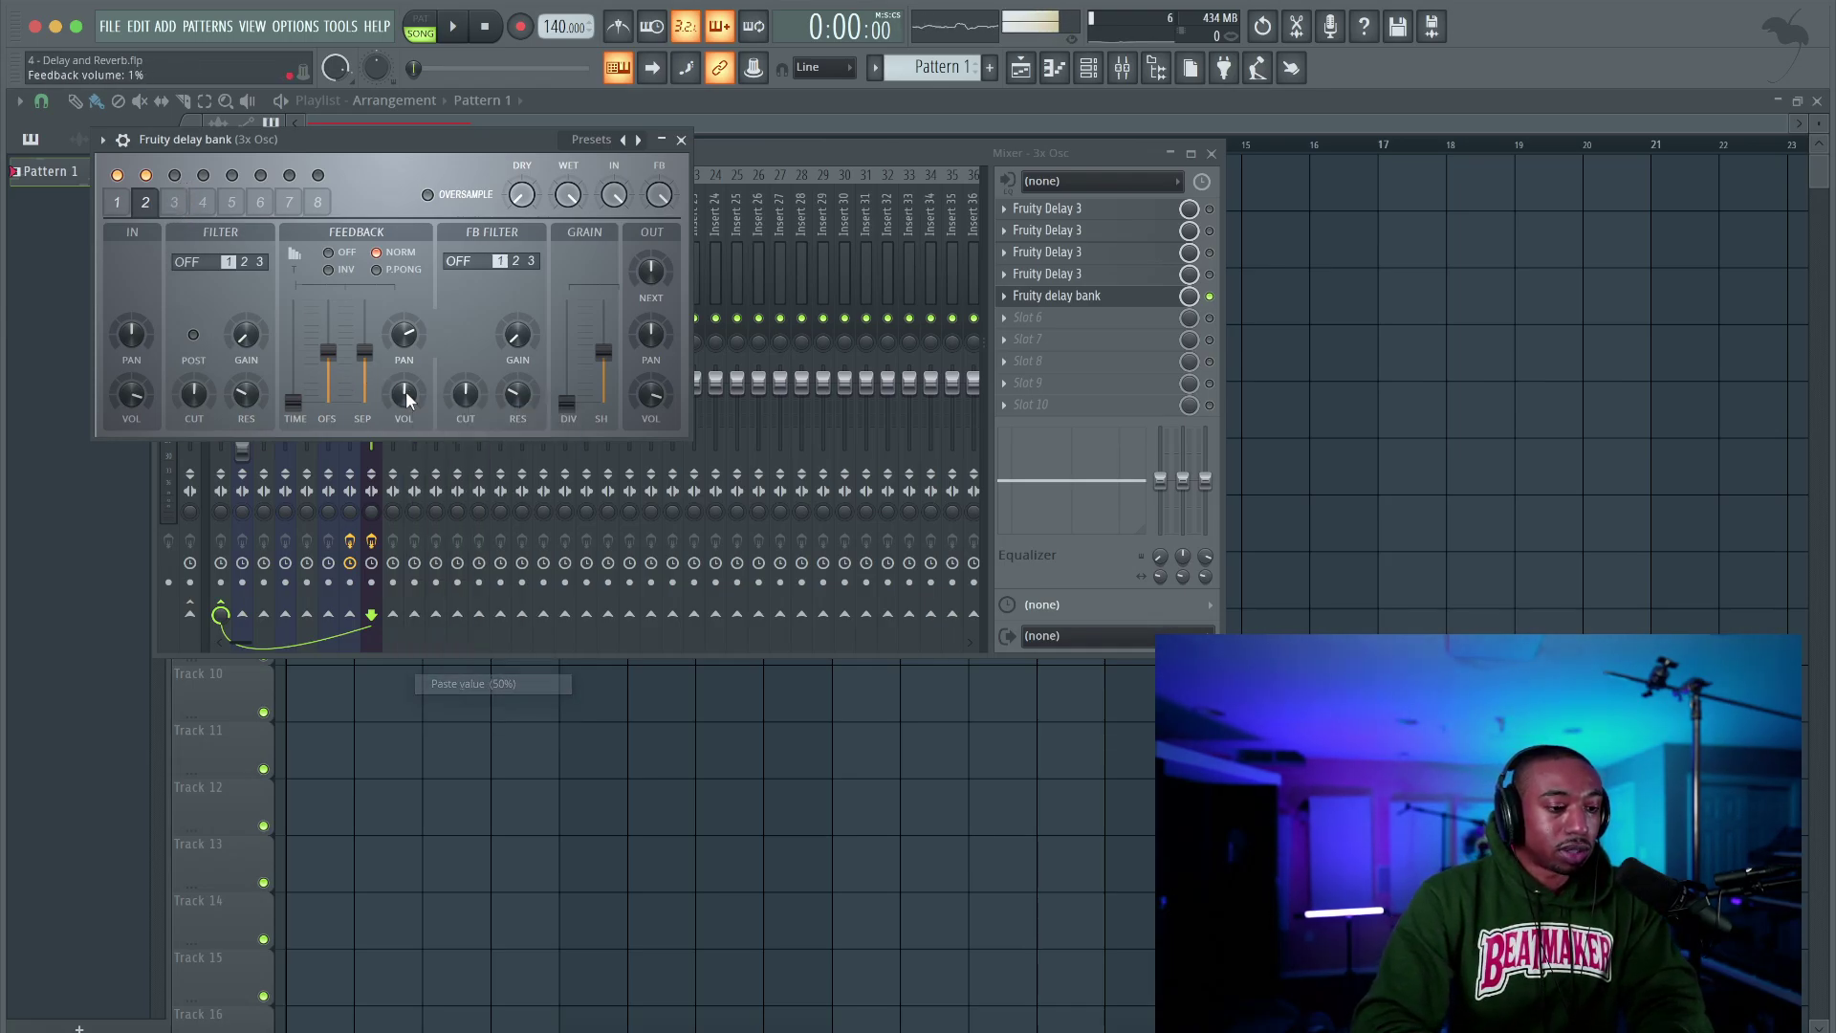
Enable the third, fourth and fifth delay units, panning the third unit's feedback to the left and the fourth's to the right
{"action": "left_click", "coordinate": [122, 202]}
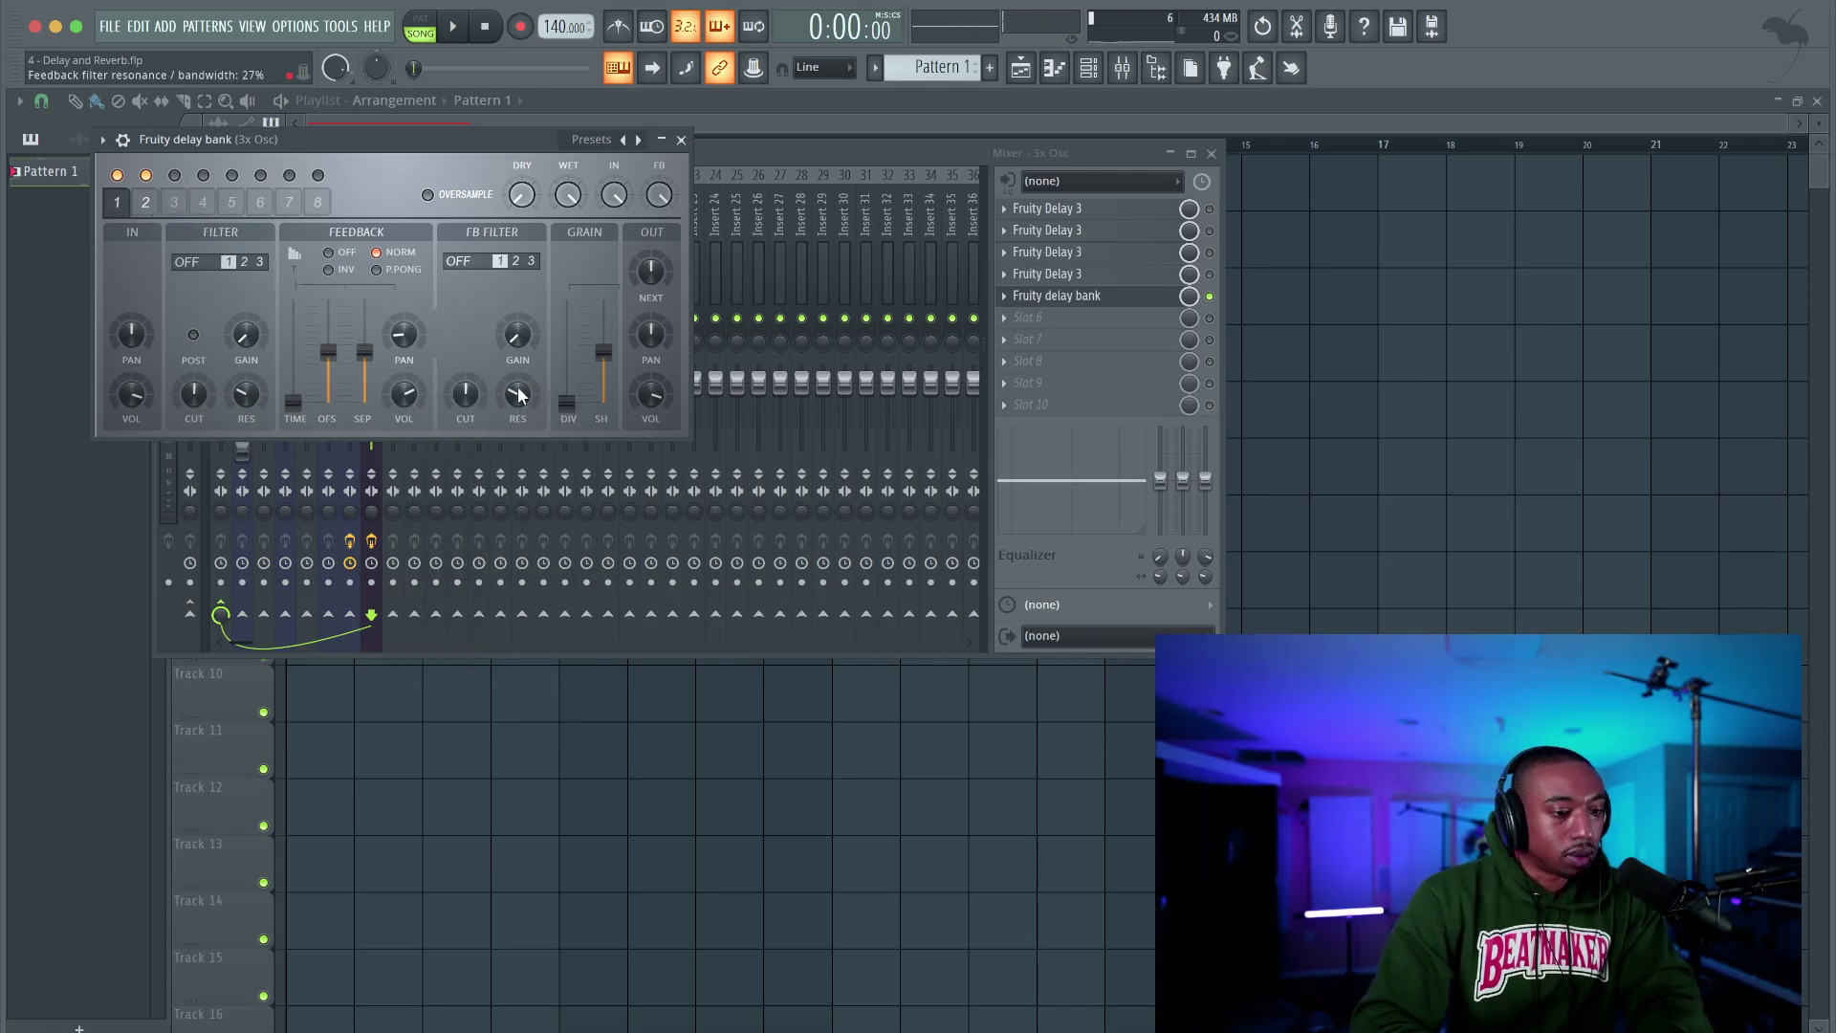
{"action": "left_click", "coordinate": [174, 176]}
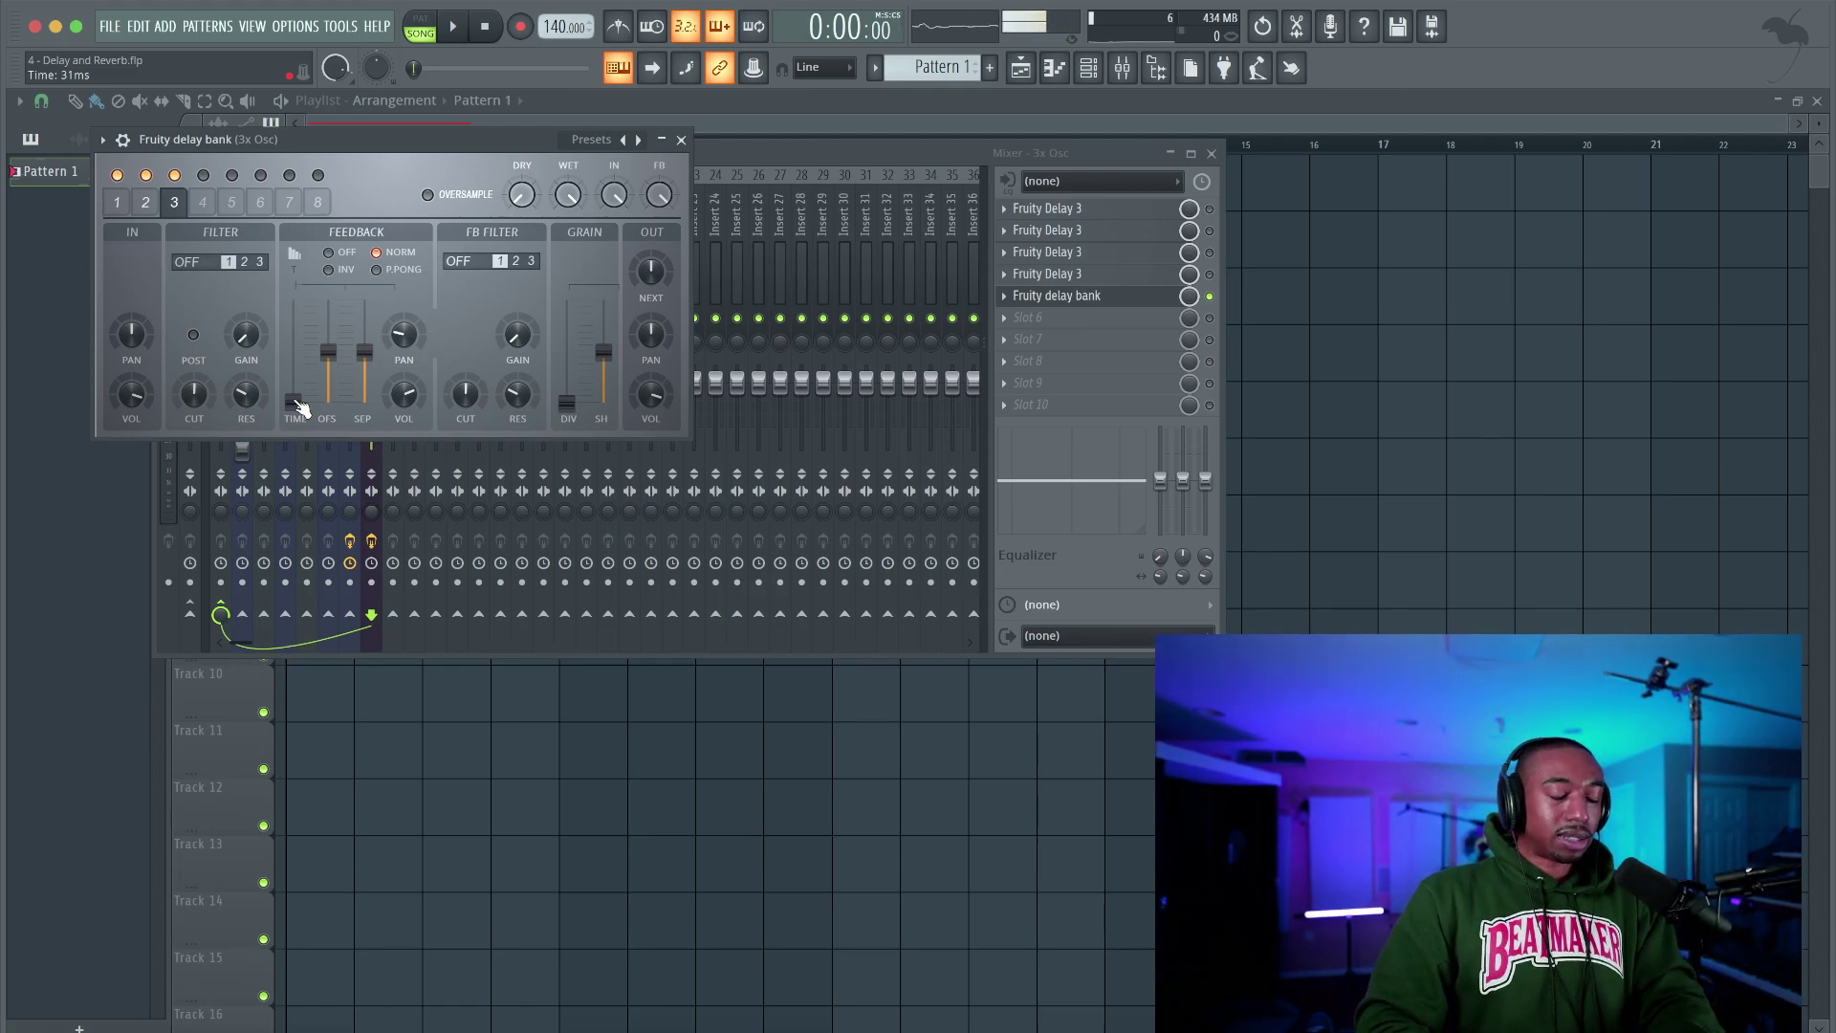
{"action": "left_click", "coordinate": [231, 202]}
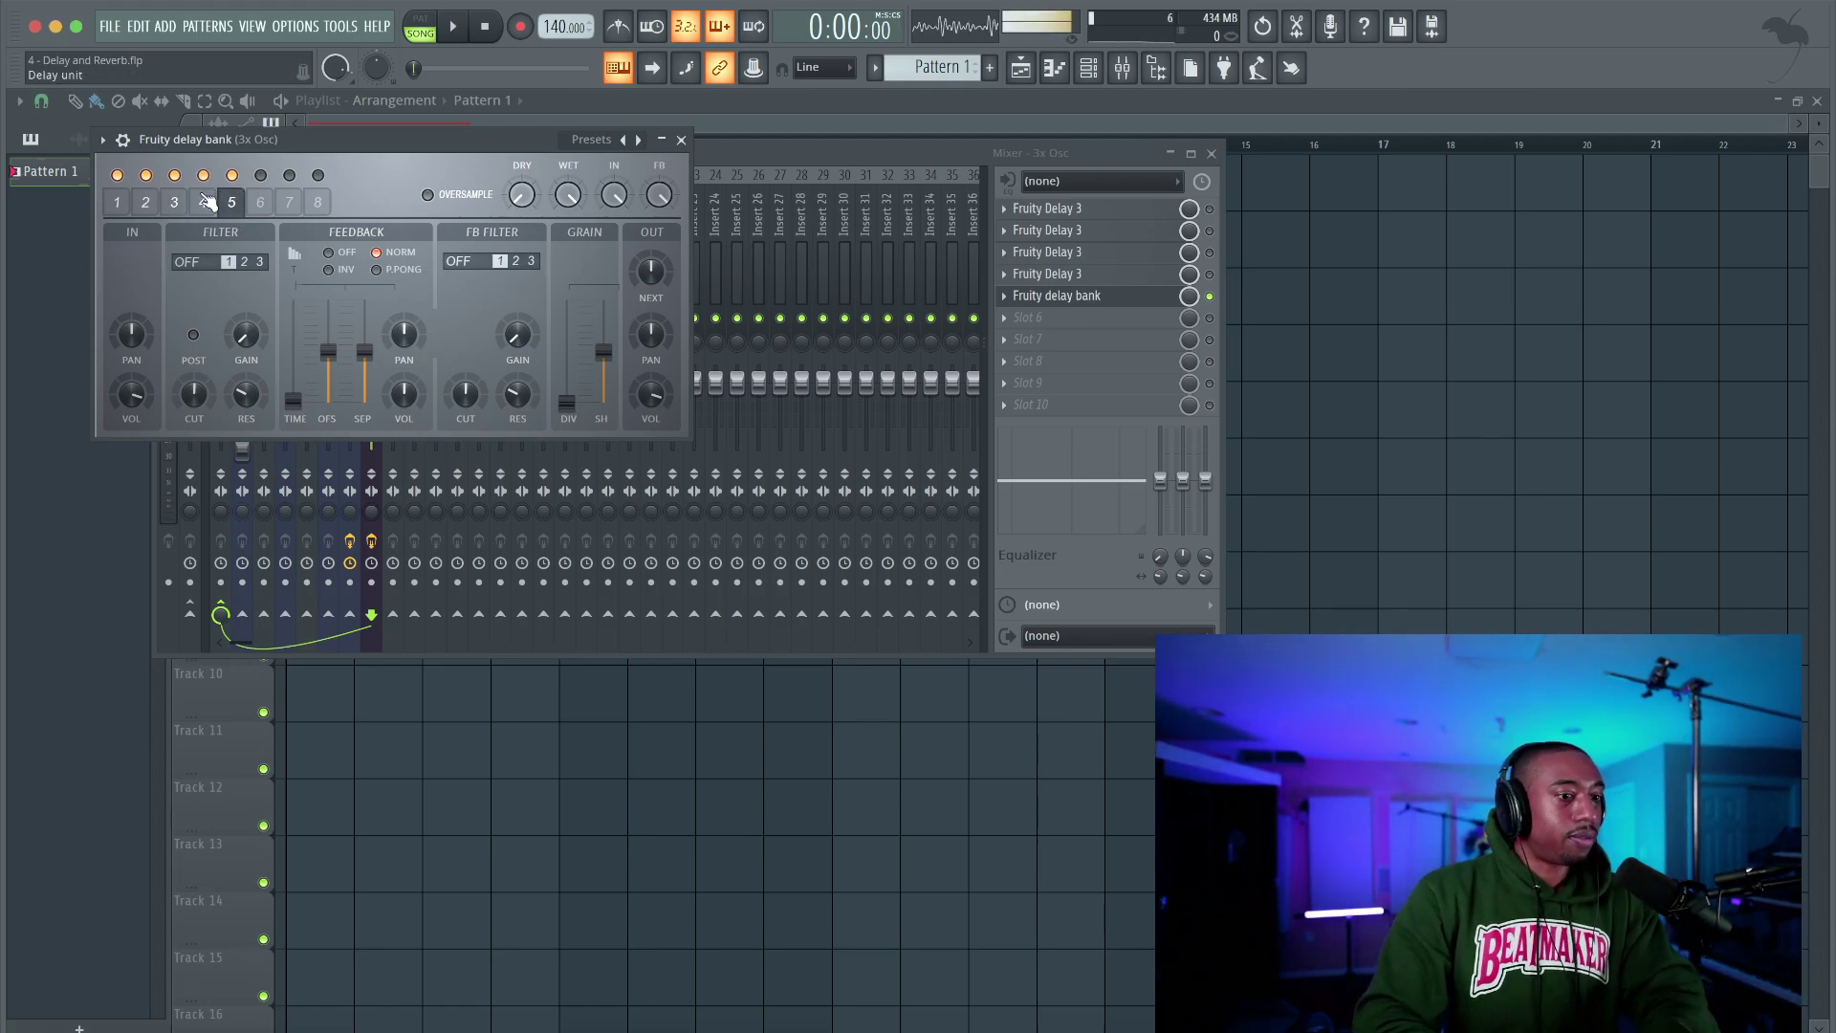
Go through delay units 1 to 5, setting the feedback volume of the first four to 1%
{"action": "left_click", "coordinate": [119, 205]}
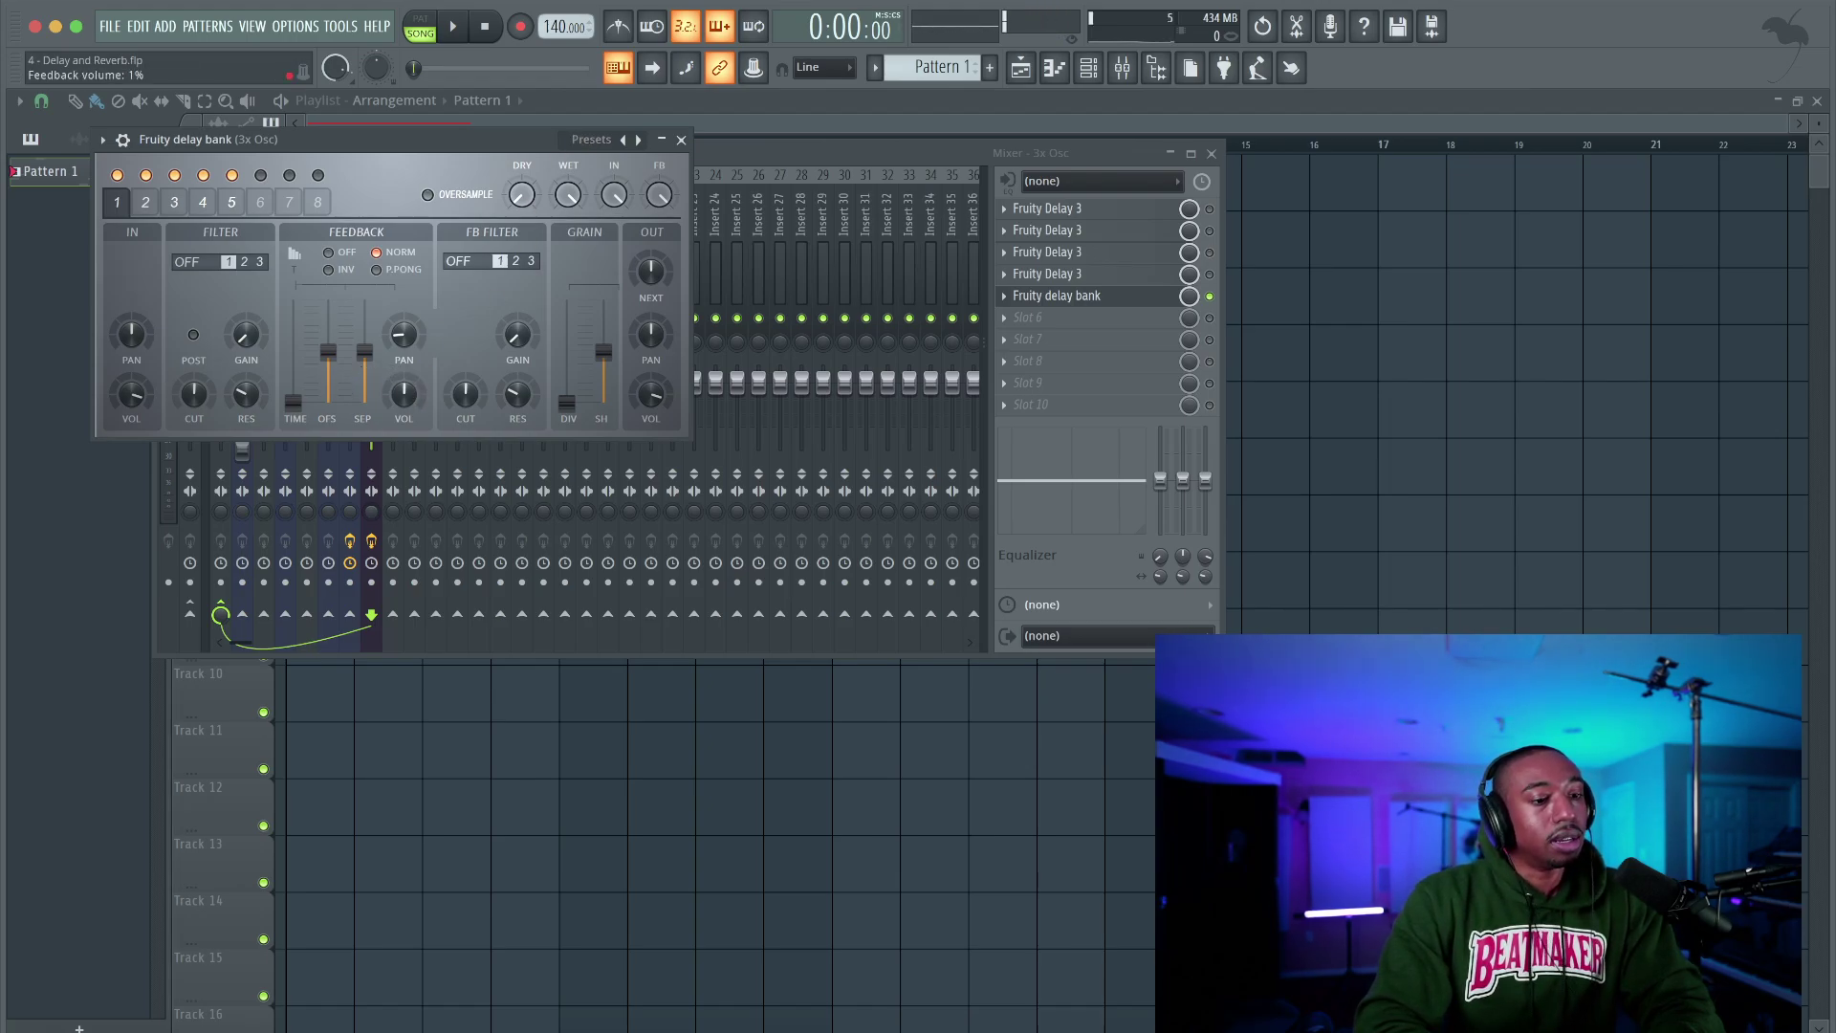
{"action": "left_click", "coordinate": [159, 203]}
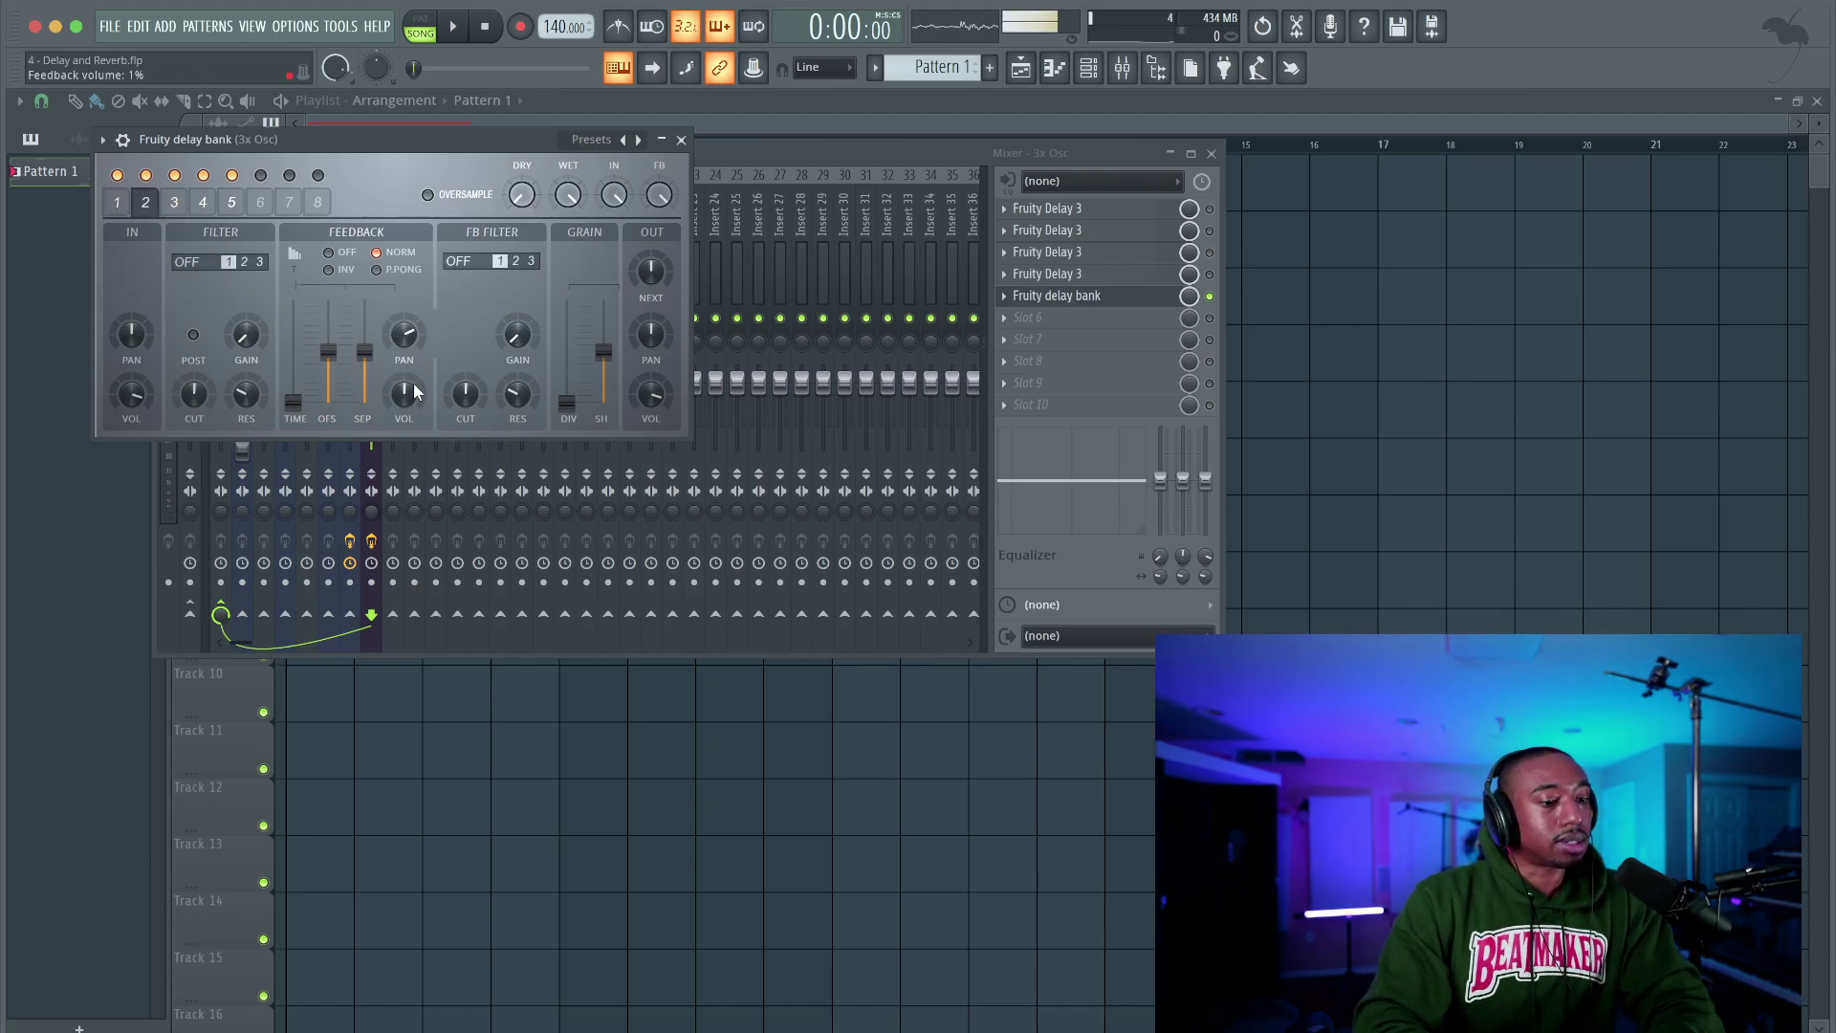
{"action": "left_click", "coordinate": [174, 203]}
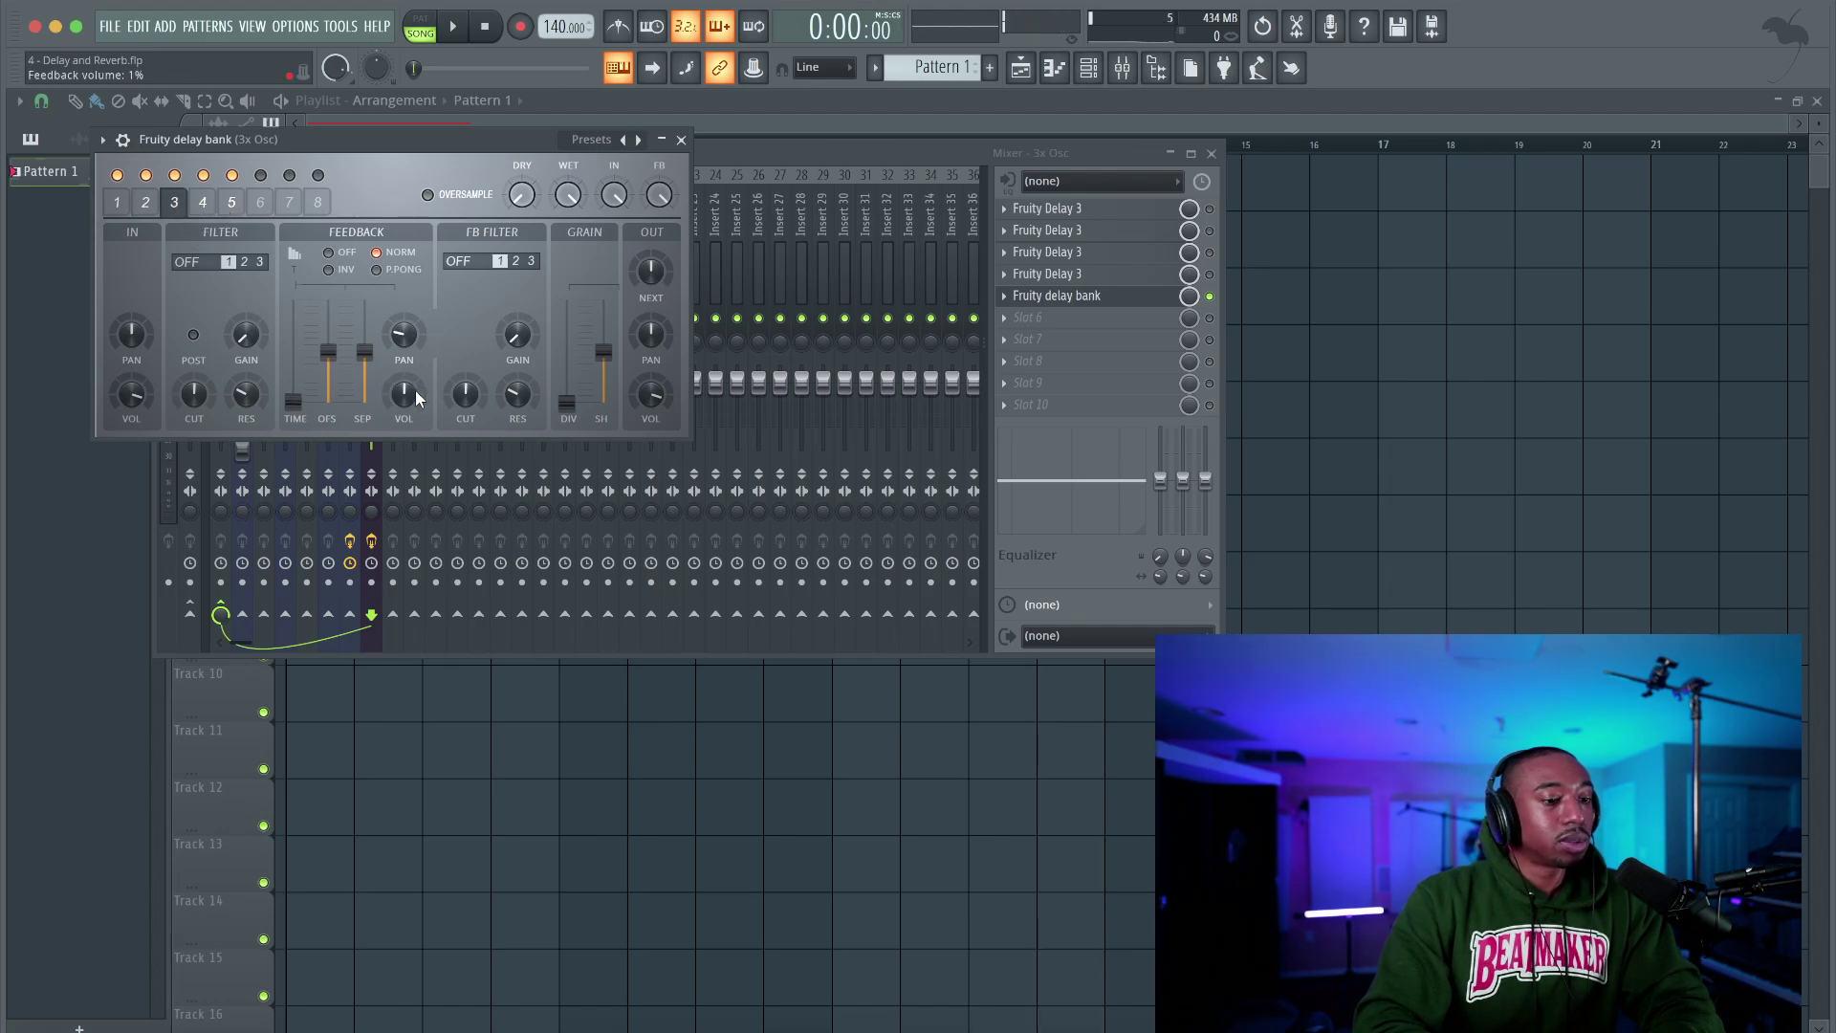
{"action": "left_click", "coordinate": [203, 202]}
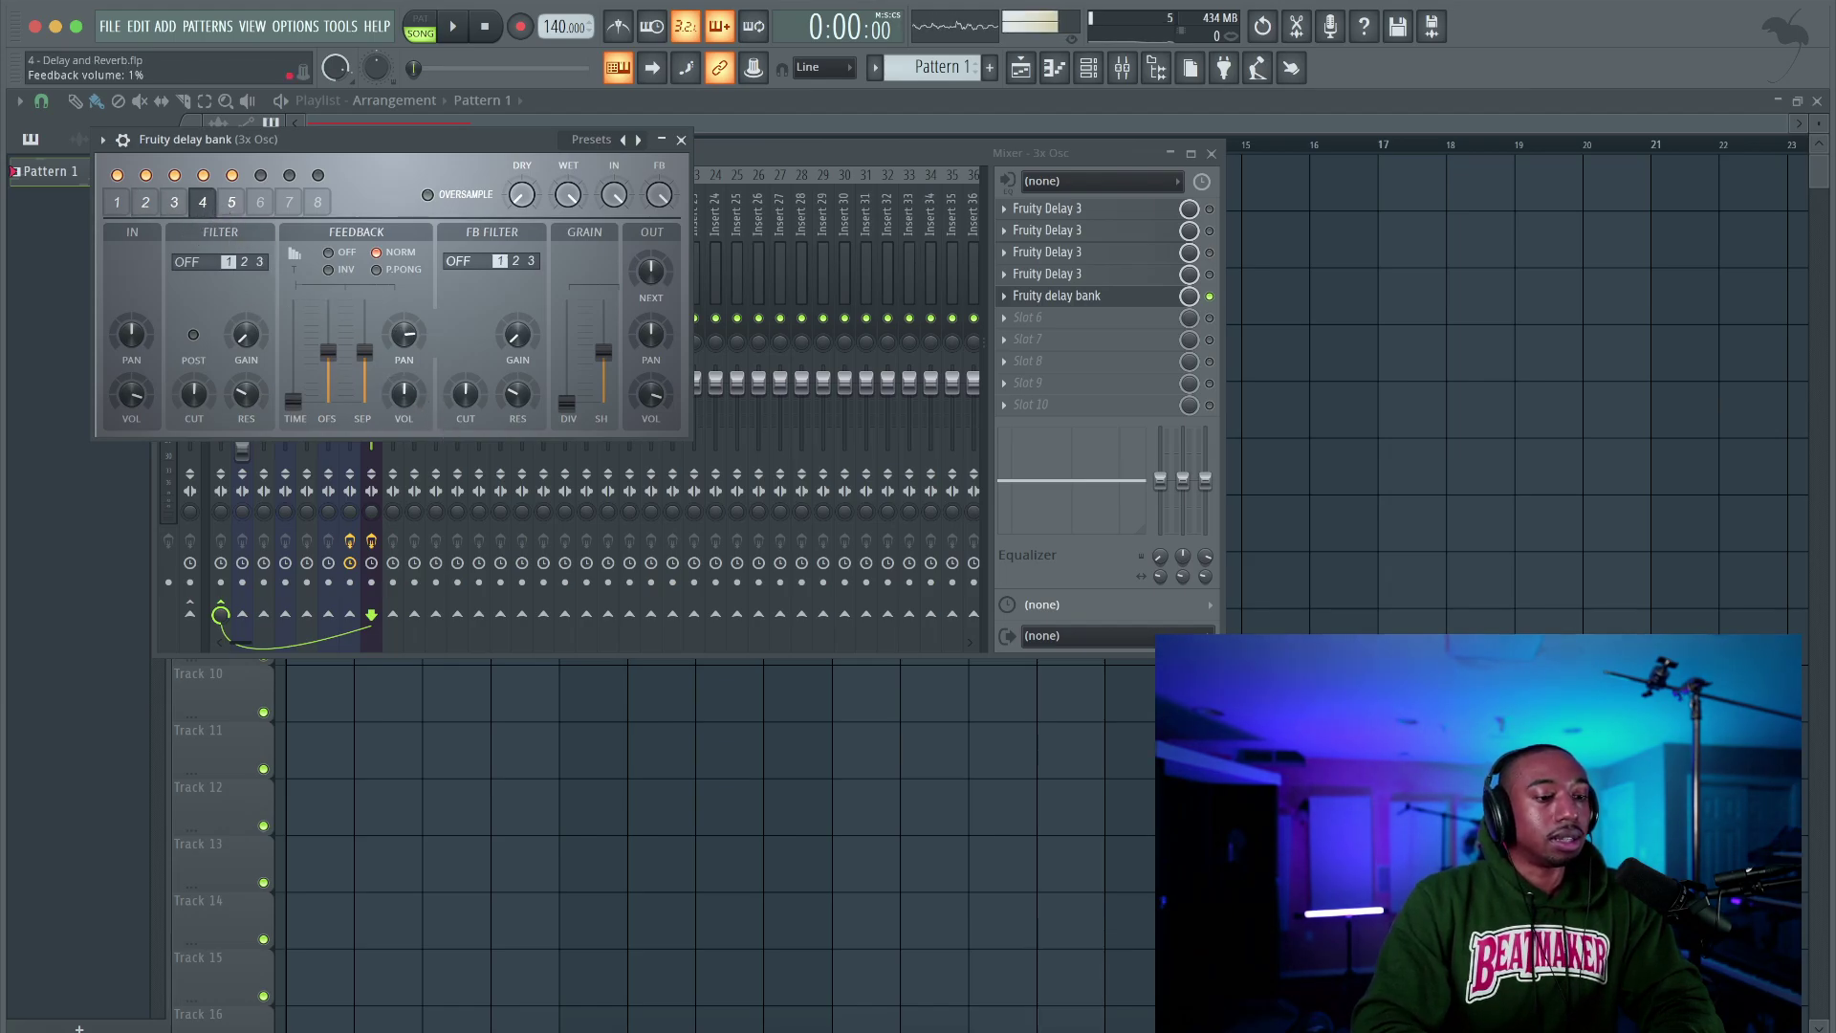
{"action": "left_click", "coordinate": [232, 202]}
During playback, lower unit 5's feedback filter cutoff and set feedback times of about 151 ms on unit 5, 138 on 4, 67 on 3 and 88 on 2
{"action": "key", "text": "space"}
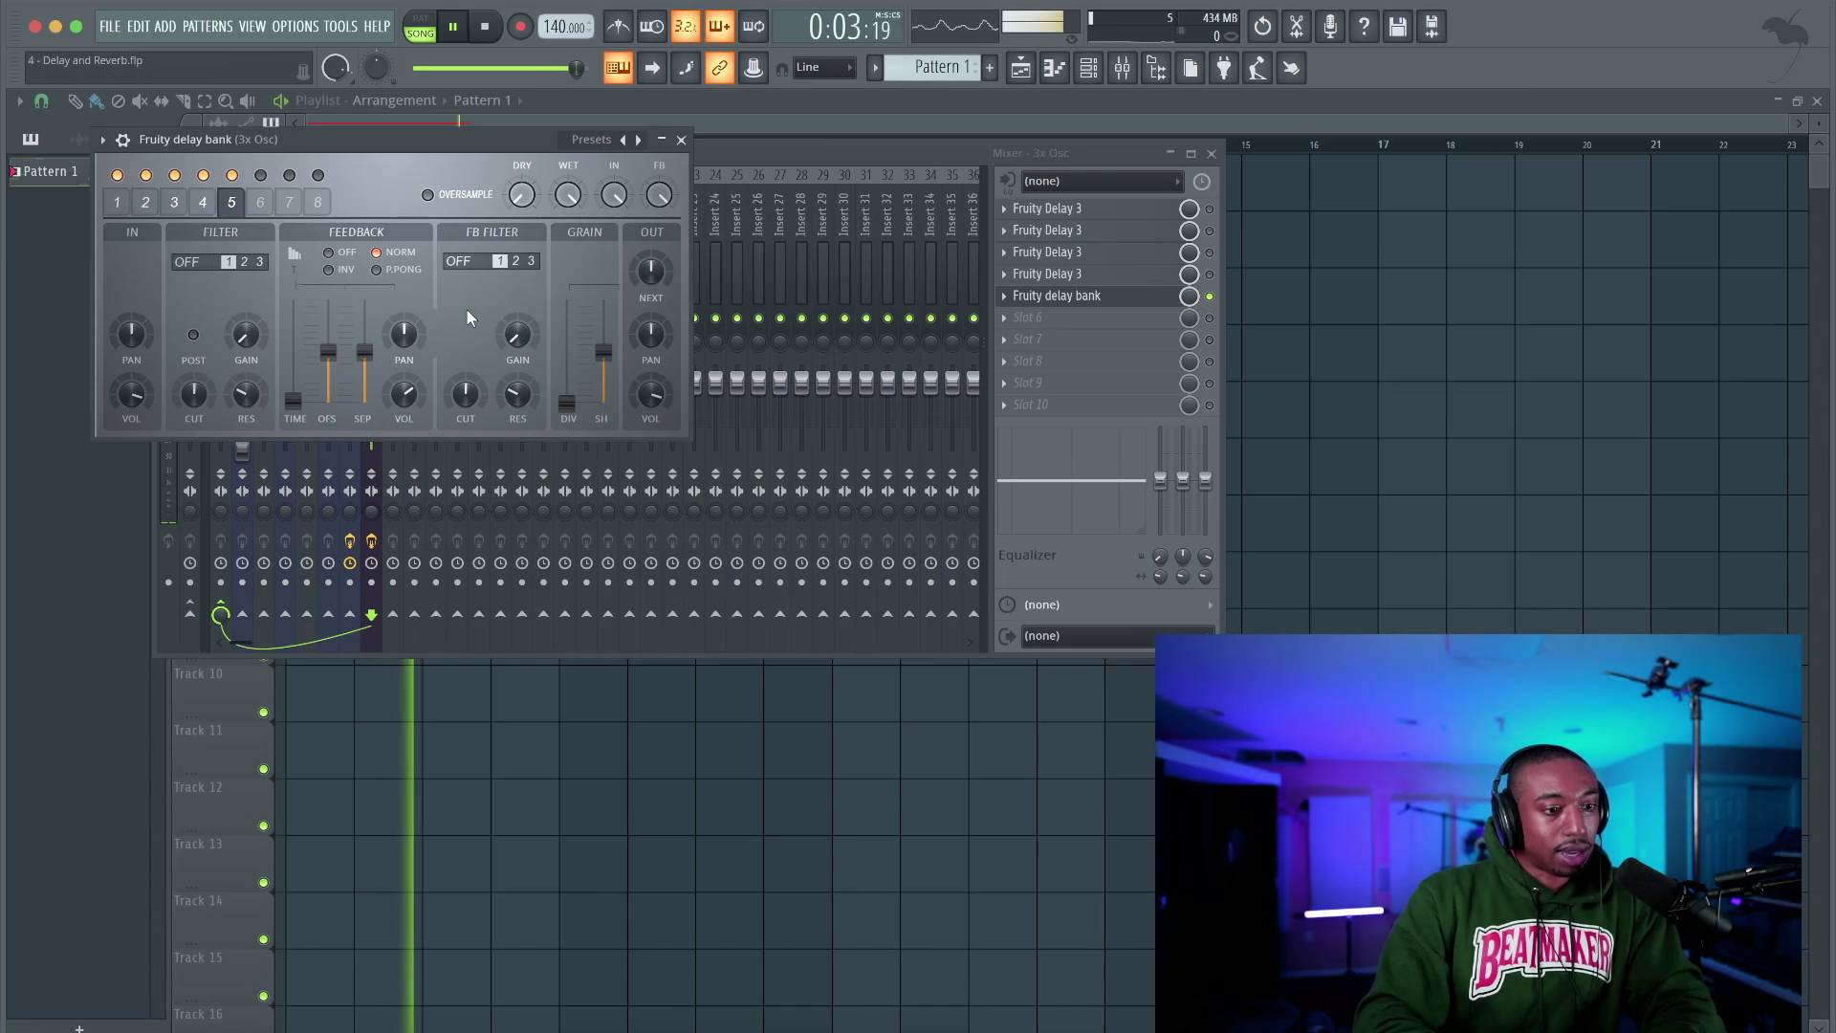
{"action": "mouse_move", "coordinate": [467, 390]}
{"action": "left_mouse_down"}
{"action": "mouse_move", "coordinate": [466, 411]}
{"action": "mouse_move", "coordinate": [467, 389]}
{"action": "left_mouse_up"}
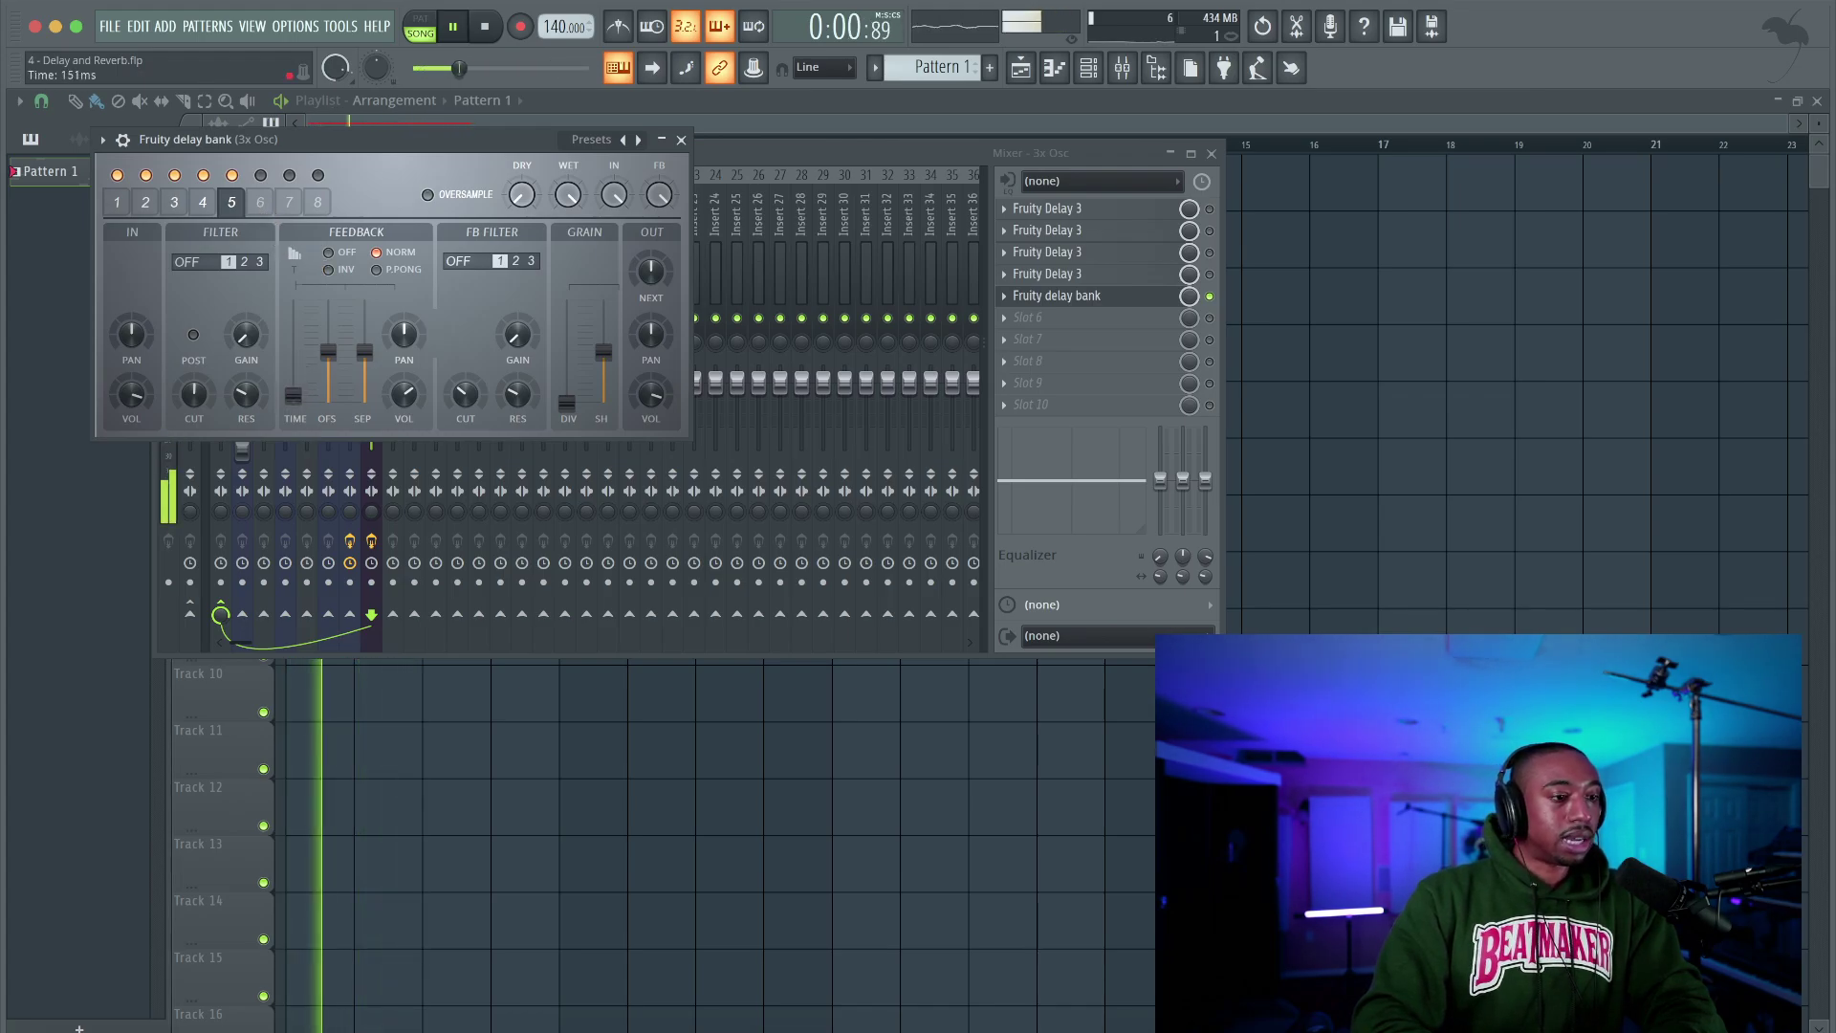
{"action": "left_click", "coordinate": [203, 202]}
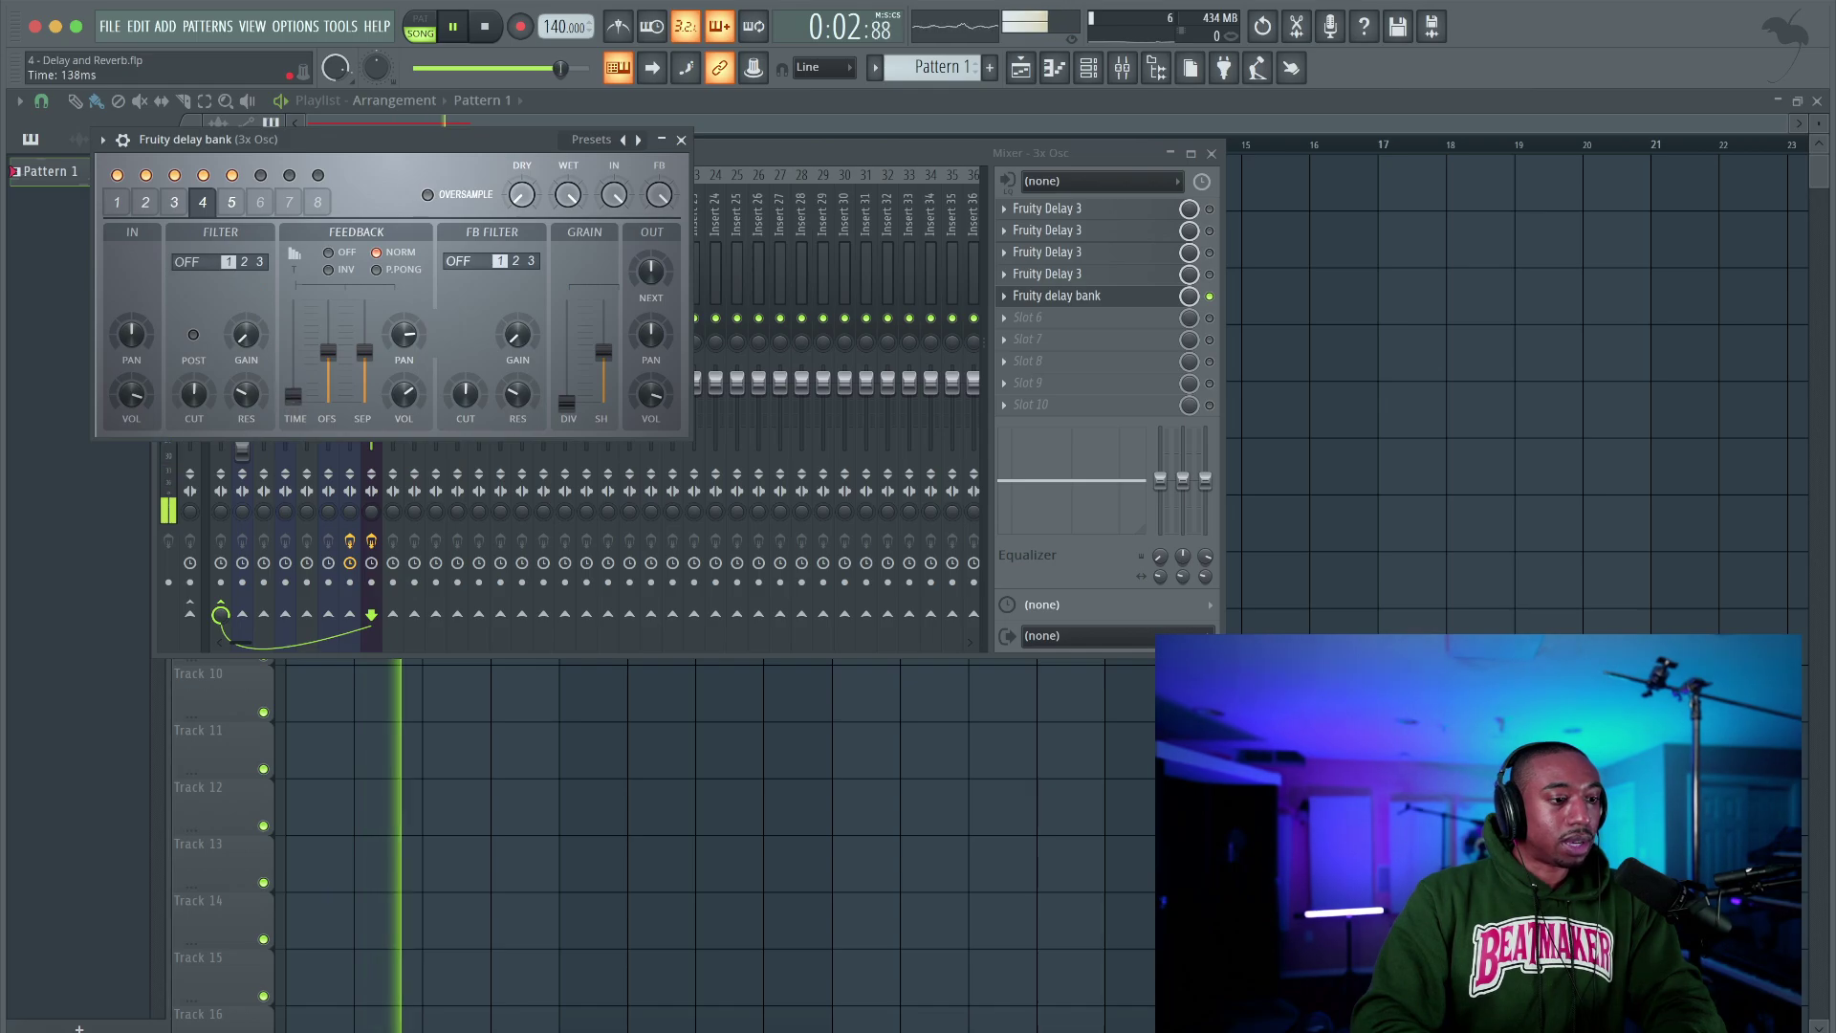
{"action": "left_click", "coordinate": [174, 202]}
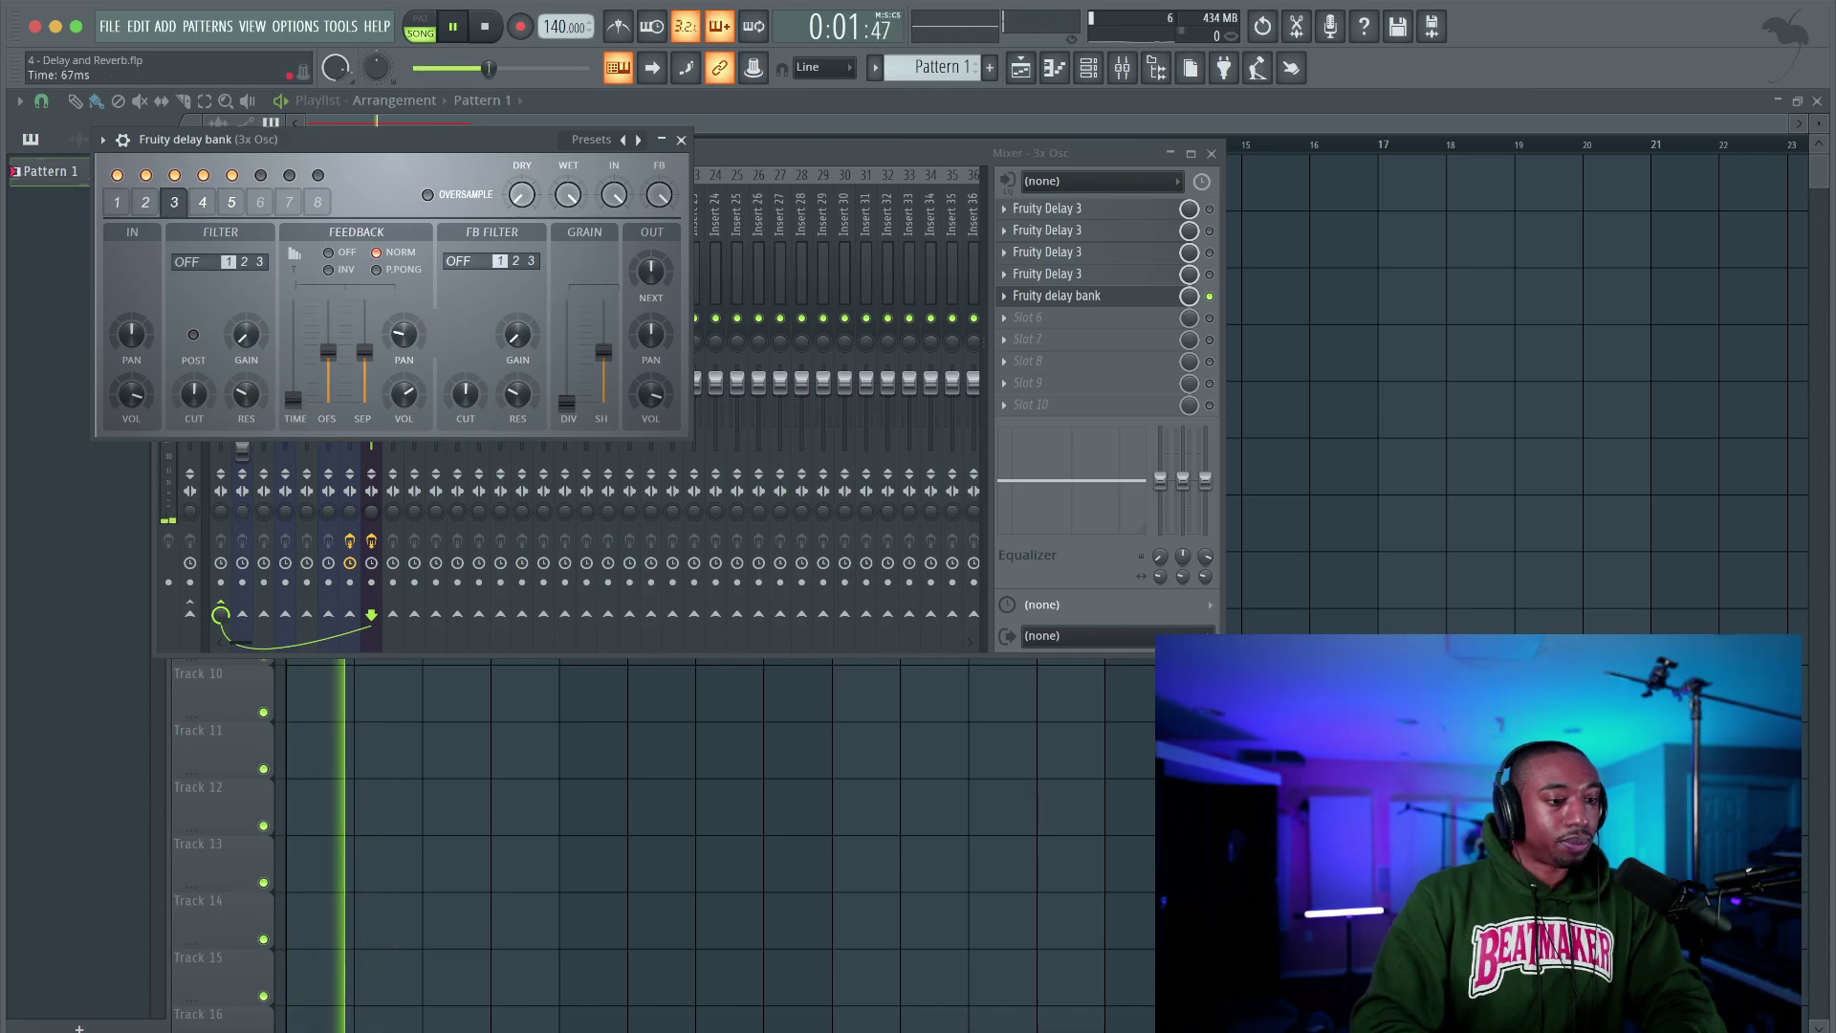
{"action": "left_click", "coordinate": [145, 202]}
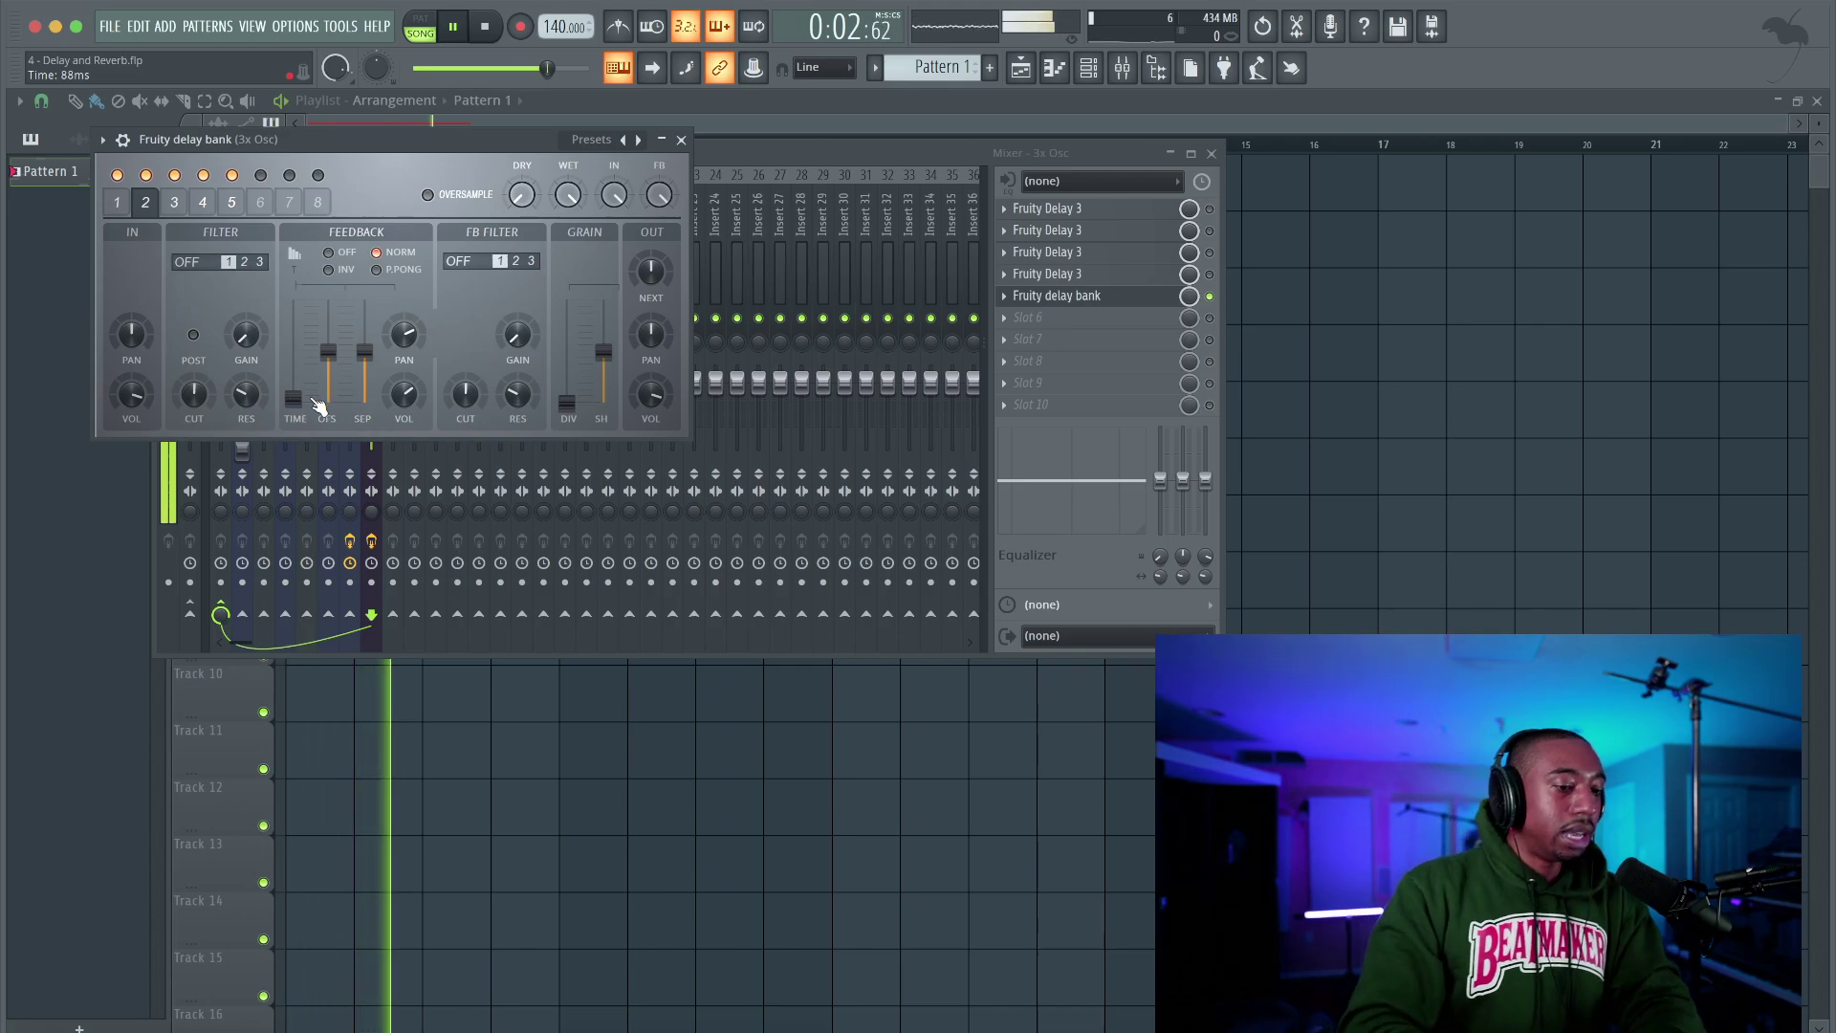
Bypass Fruity delay bank and load ValhallaVintageVerb into slot 6 of the 3x Osc mixer track
{"action": "key", "text": "space"}
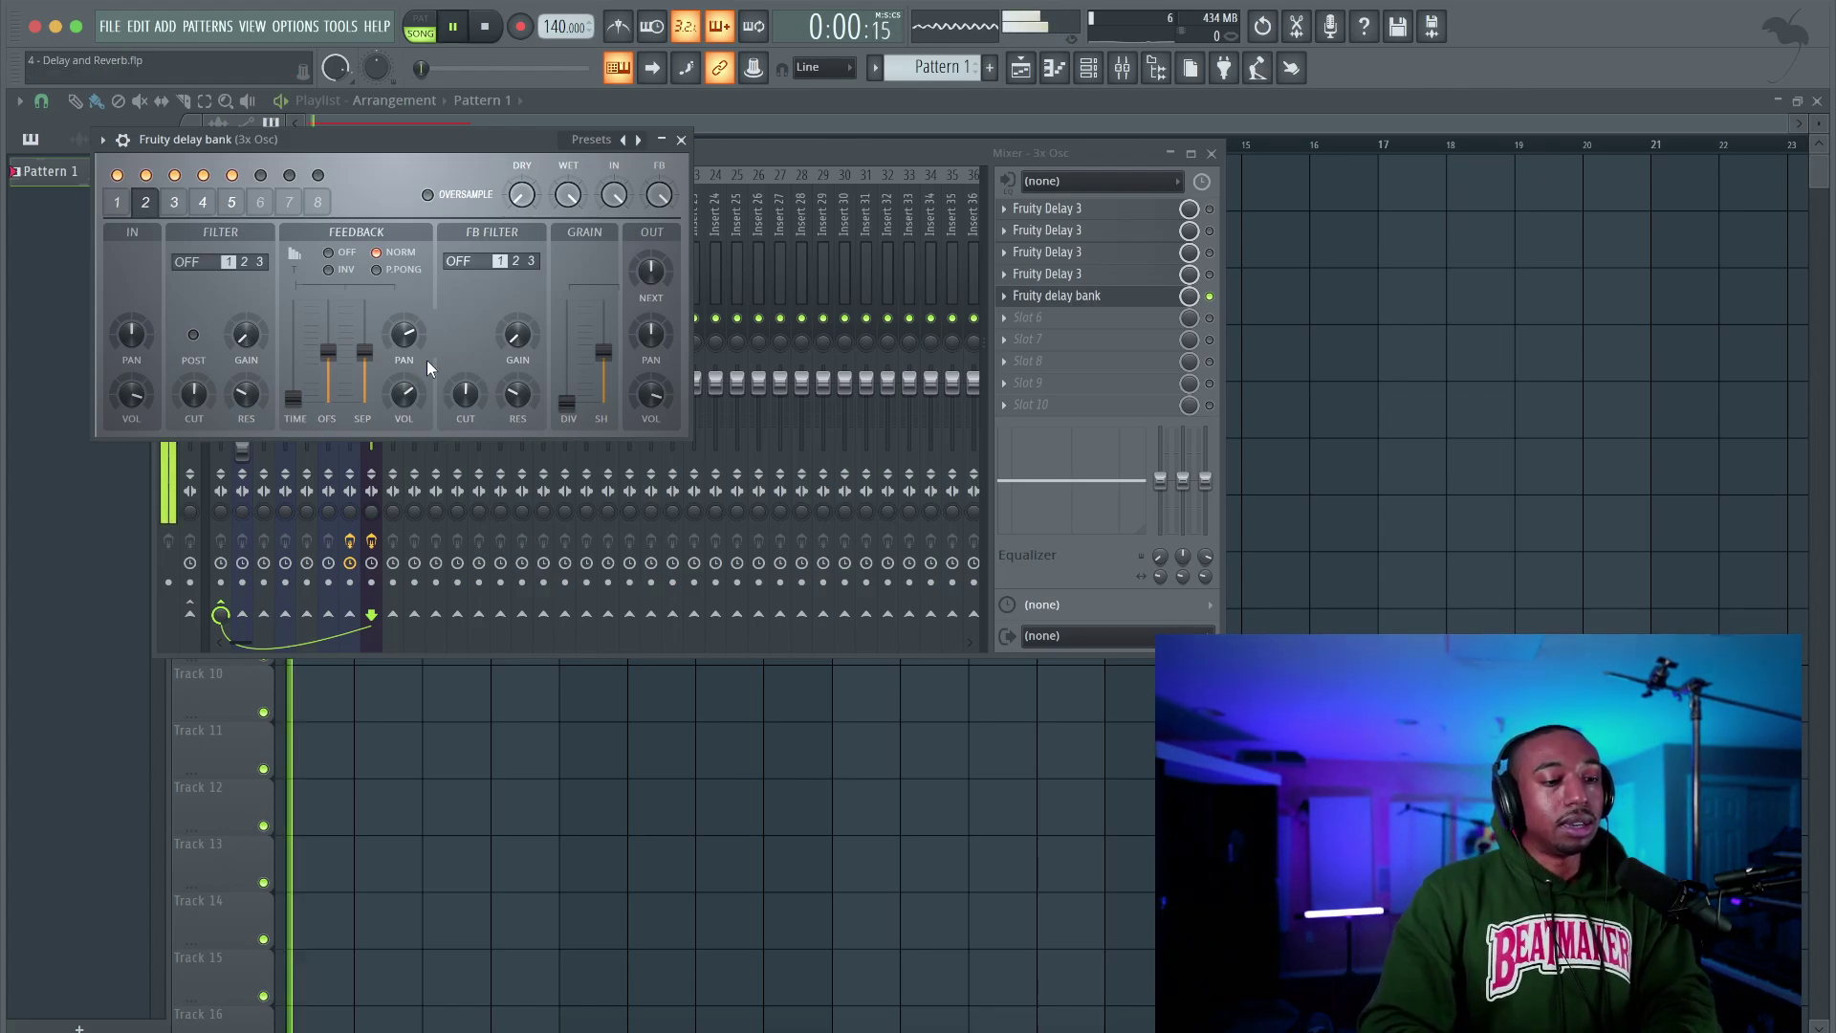
{"action": "left_click", "coordinate": [1210, 296]}
{"action": "left_click", "coordinate": [1069, 323]}
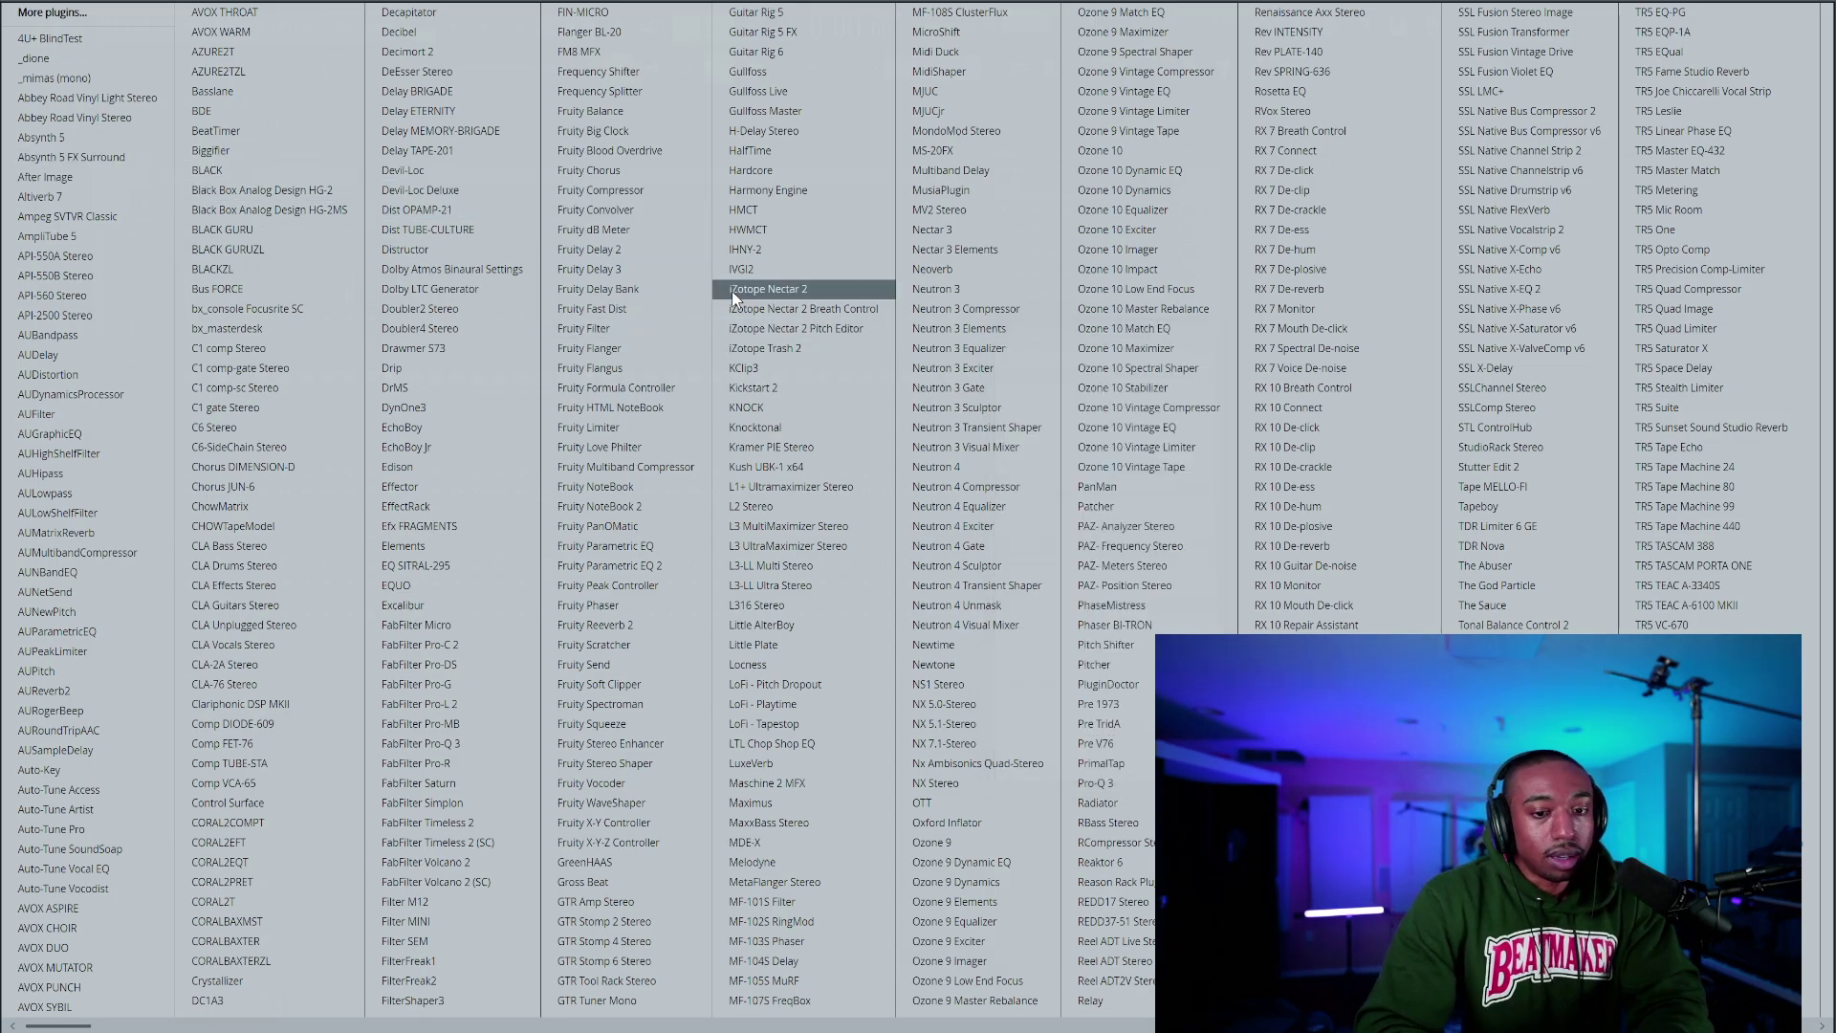
{"action": "scroll", "coordinate": [732, 290], "scroll_direction": "right", "scroll_amount": 8}
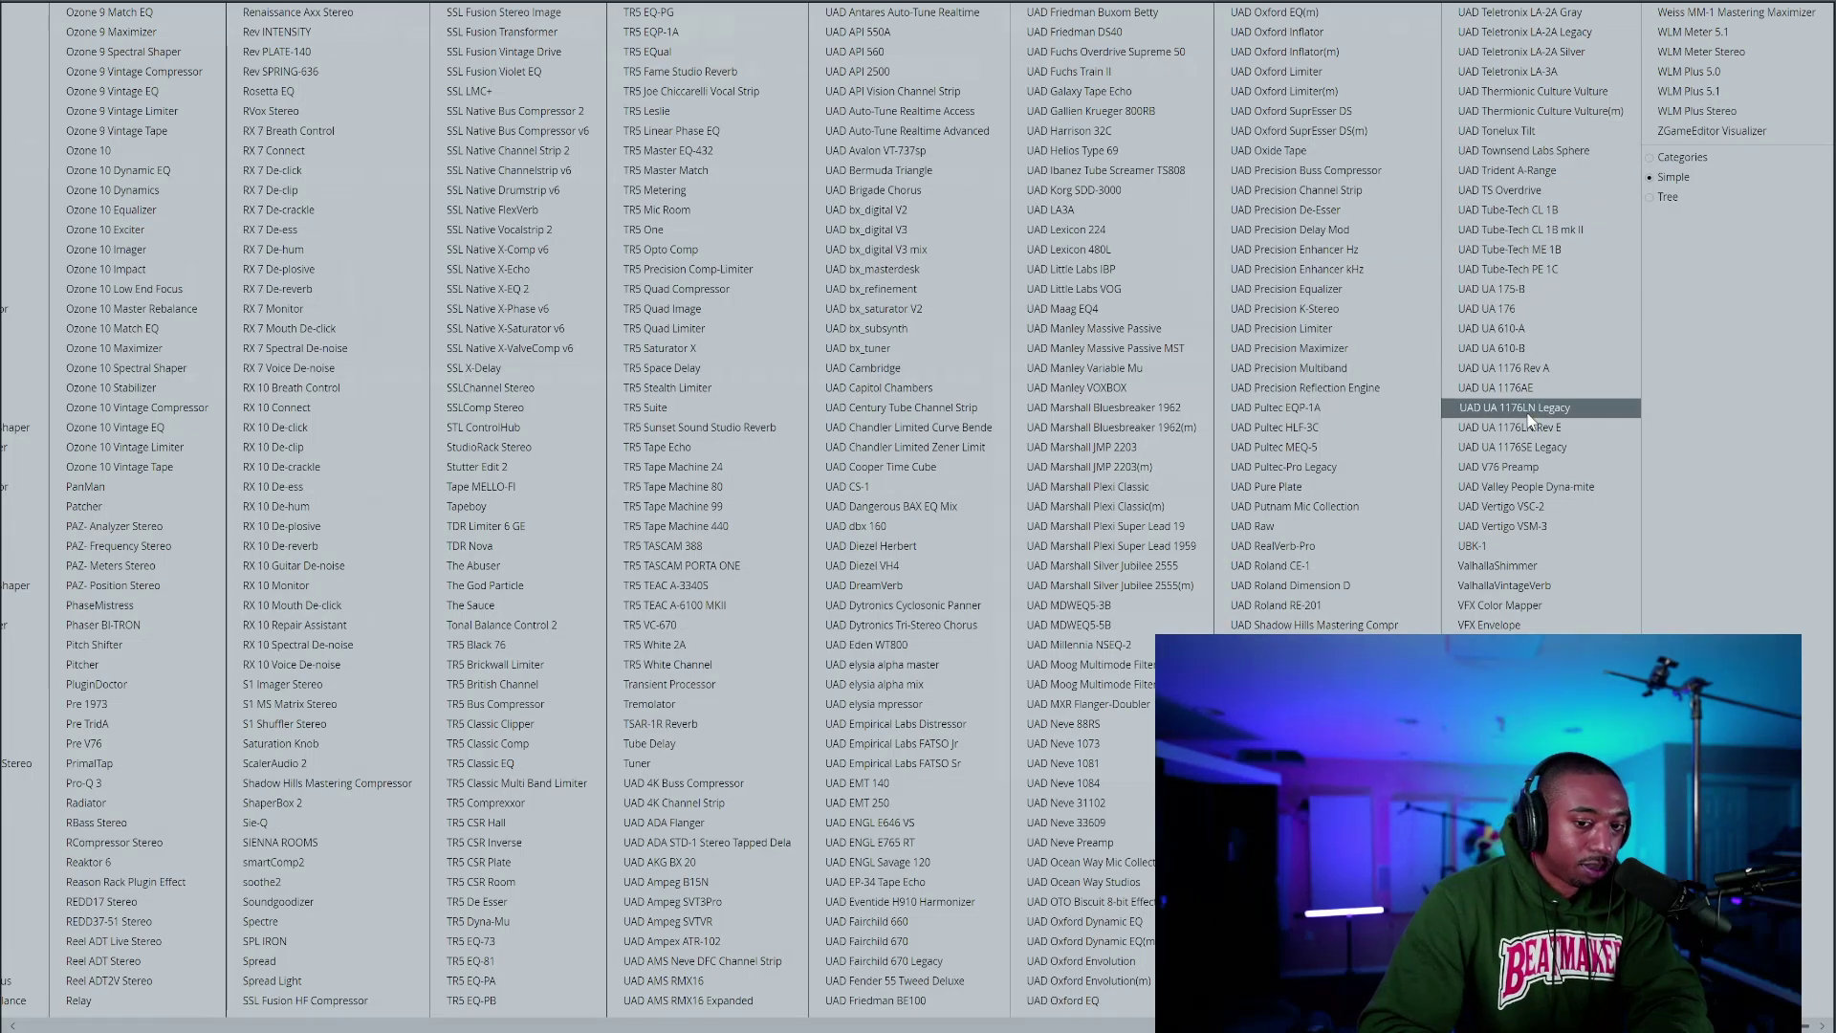
{"action": "left_click", "coordinate": [1520, 585]}
{"action": "left_click_drag", "start_coordinate": [634, 121], "coordinate": [496, 122]}
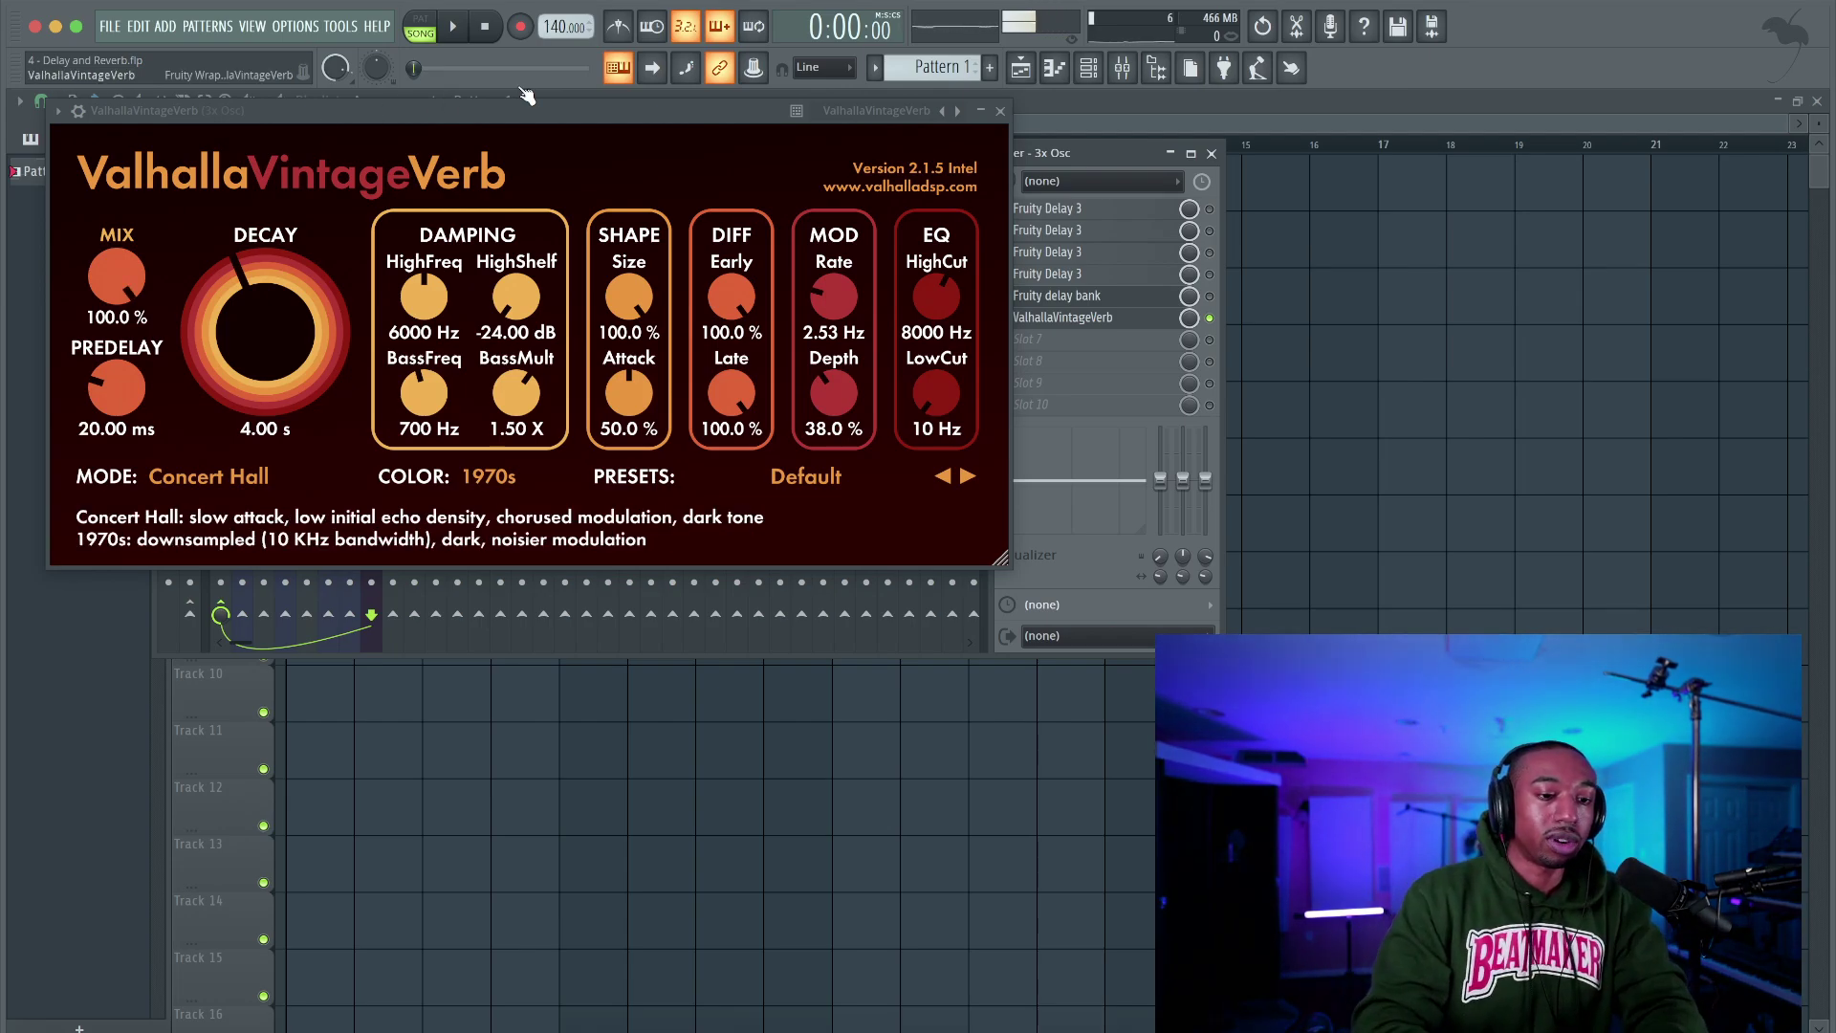
{"action": "left_click", "coordinate": [1000, 111]}
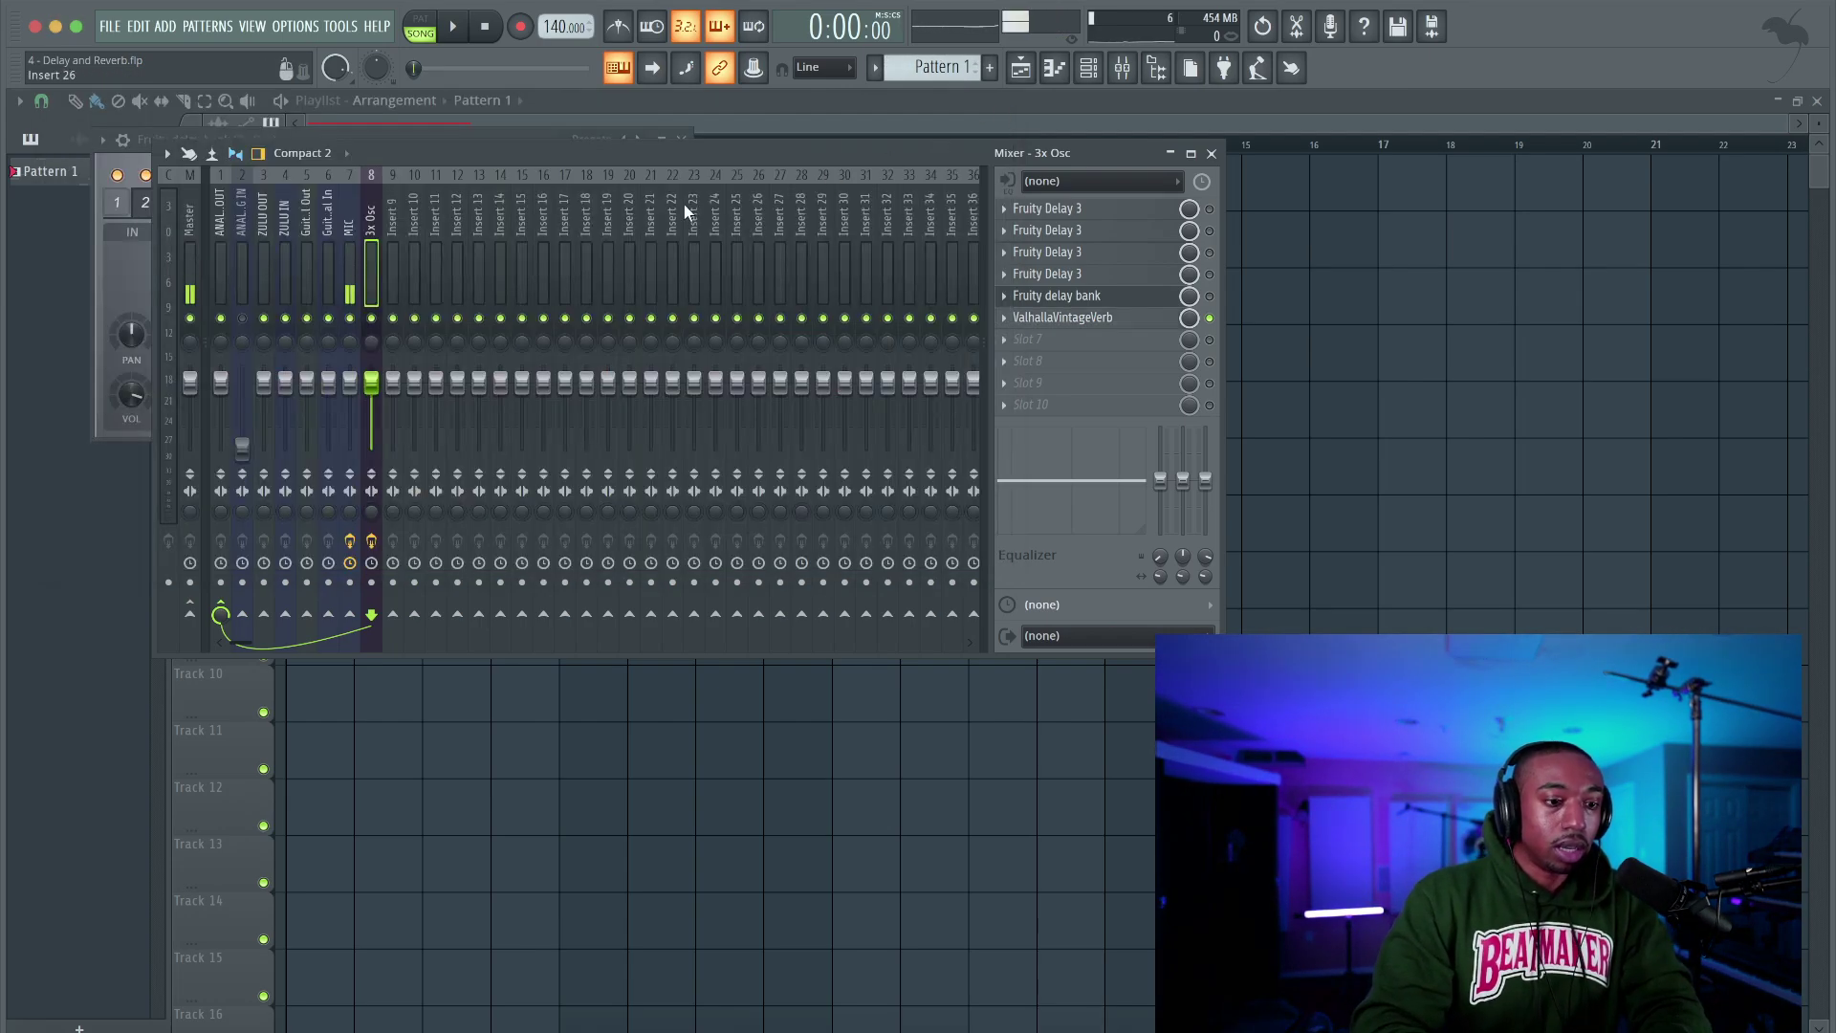
Load ValhallaVintageVerb into the first effect slot of mixer track Insert 9, keeping its window clear of the mixer tracks
{"action": "left_click", "coordinate": [399, 222]}
{"action": "left_click", "coordinate": [1046, 214]}
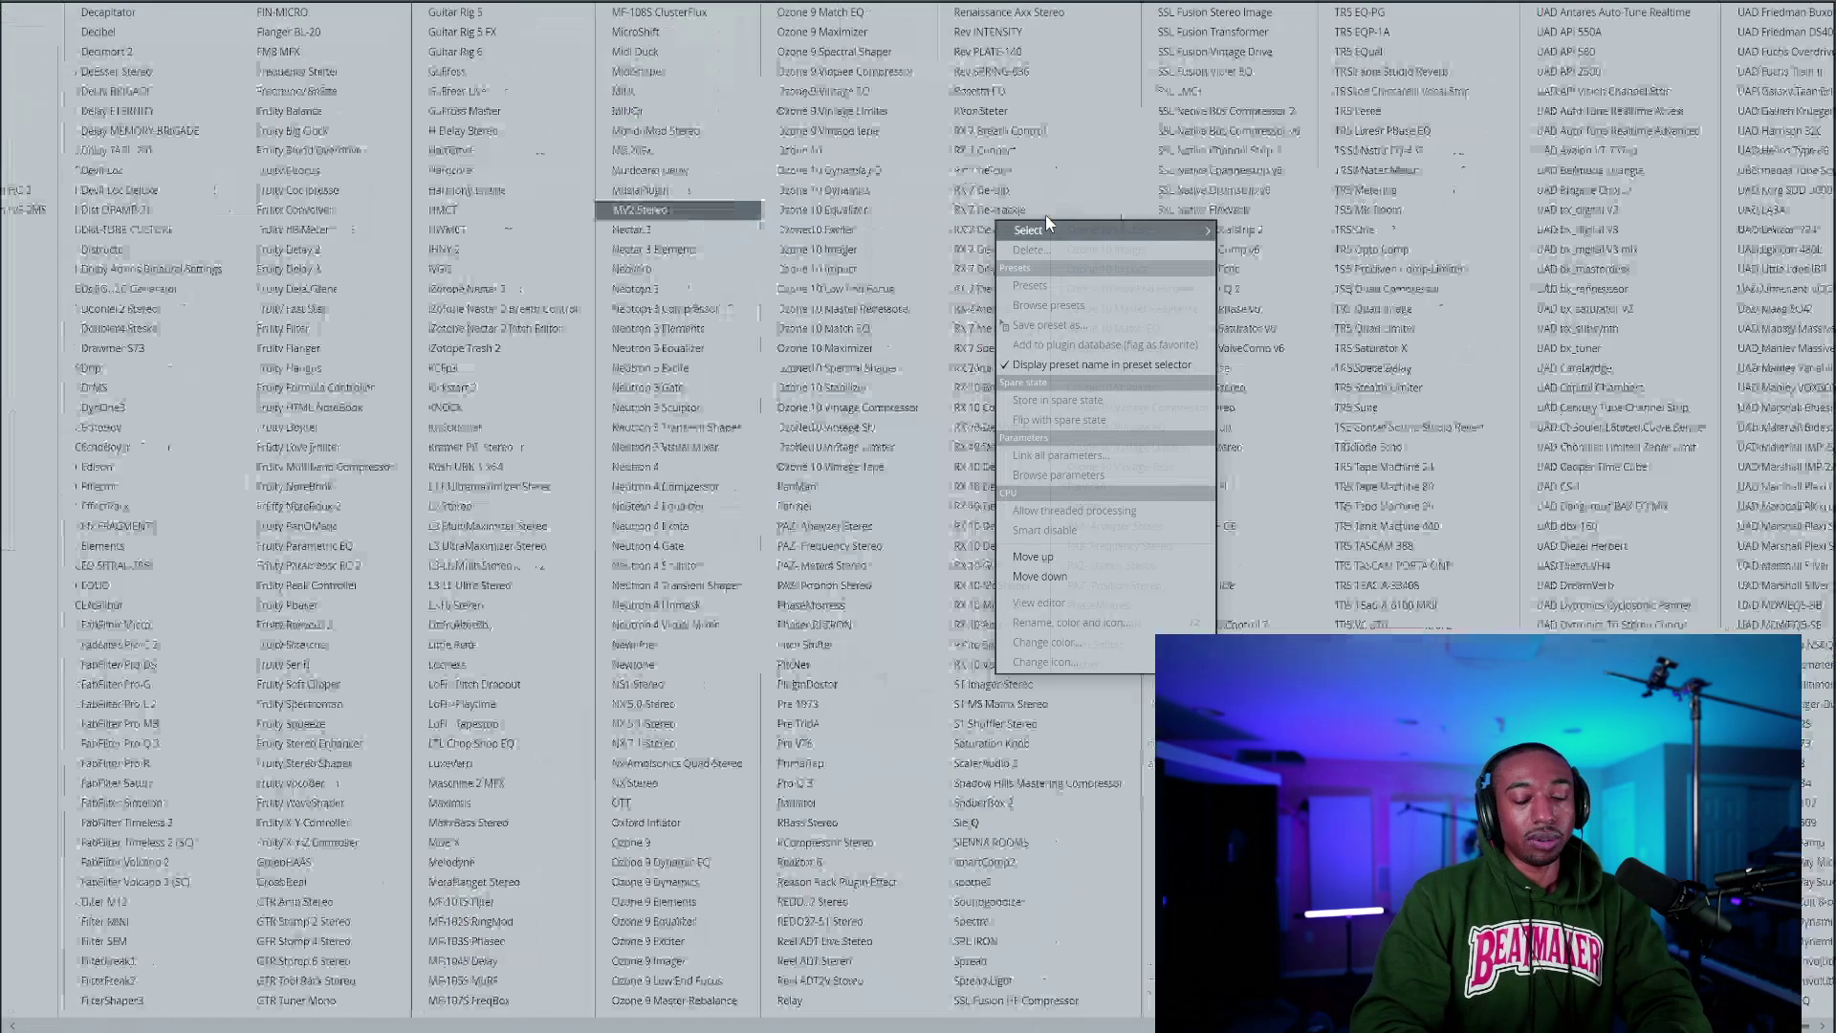
{"action": "left_click", "coordinate": [1520, 171]}
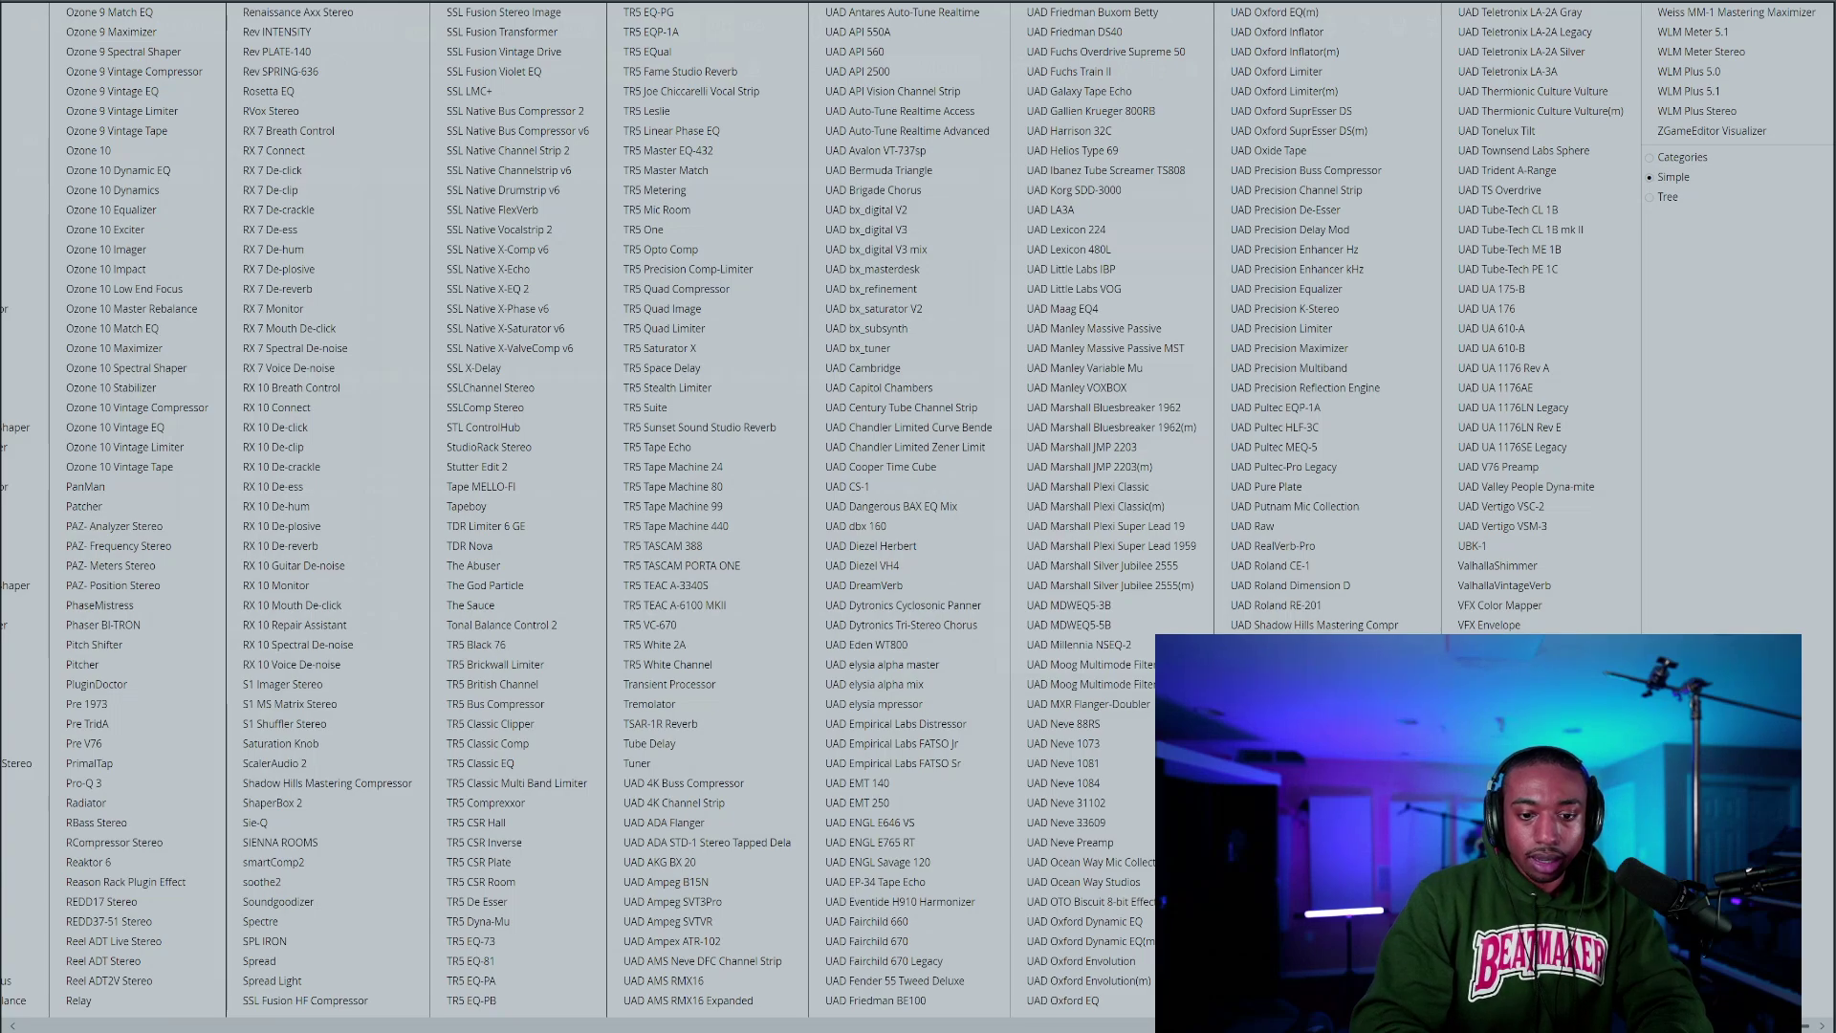
{"action": "left_click", "coordinate": [1530, 585]}
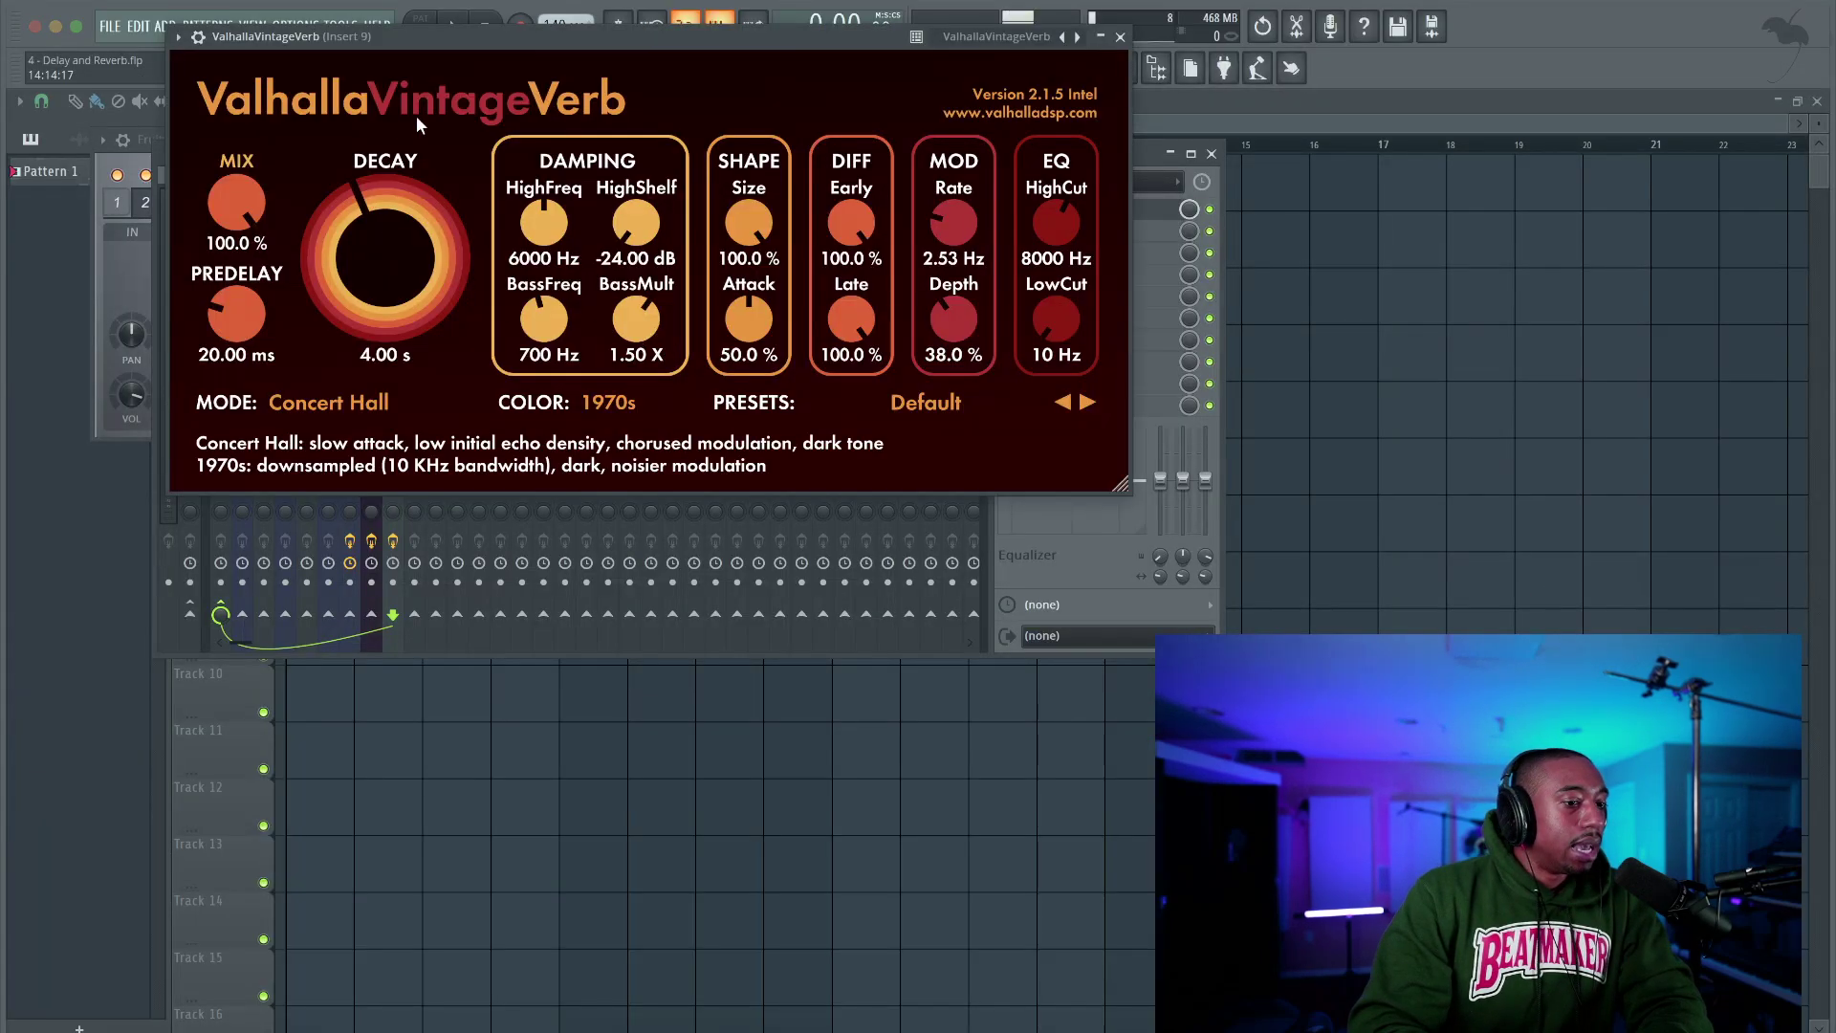
{"action": "left_click_drag", "start_coordinate": [559, 36], "coordinate": [636, 150]}
Send the 3x Osc track to Insert 9, rename that insert REVERB, and compare the routing of both tracks
{"action": "left_click", "coordinate": [381, 237]}
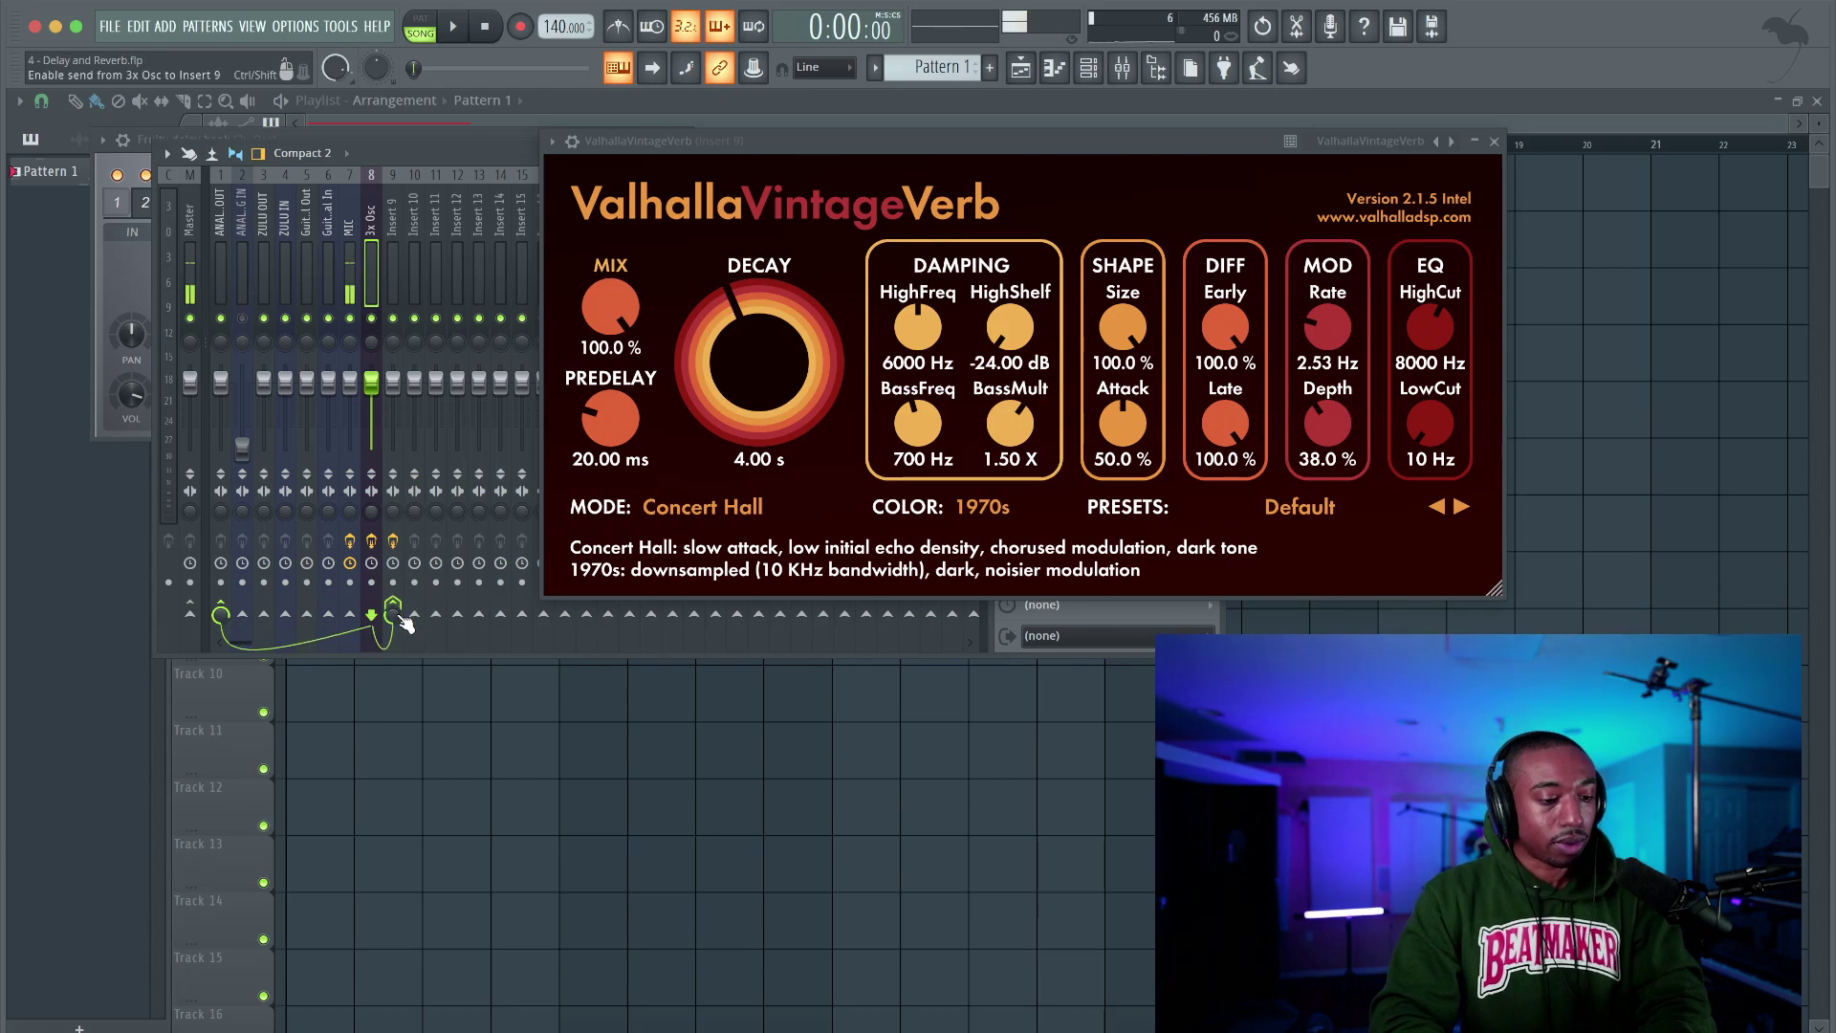
{"action": "right_click", "coordinate": [392, 234]}
{"action": "key", "text": "F2"}
{"action": "type", "text": "R"}
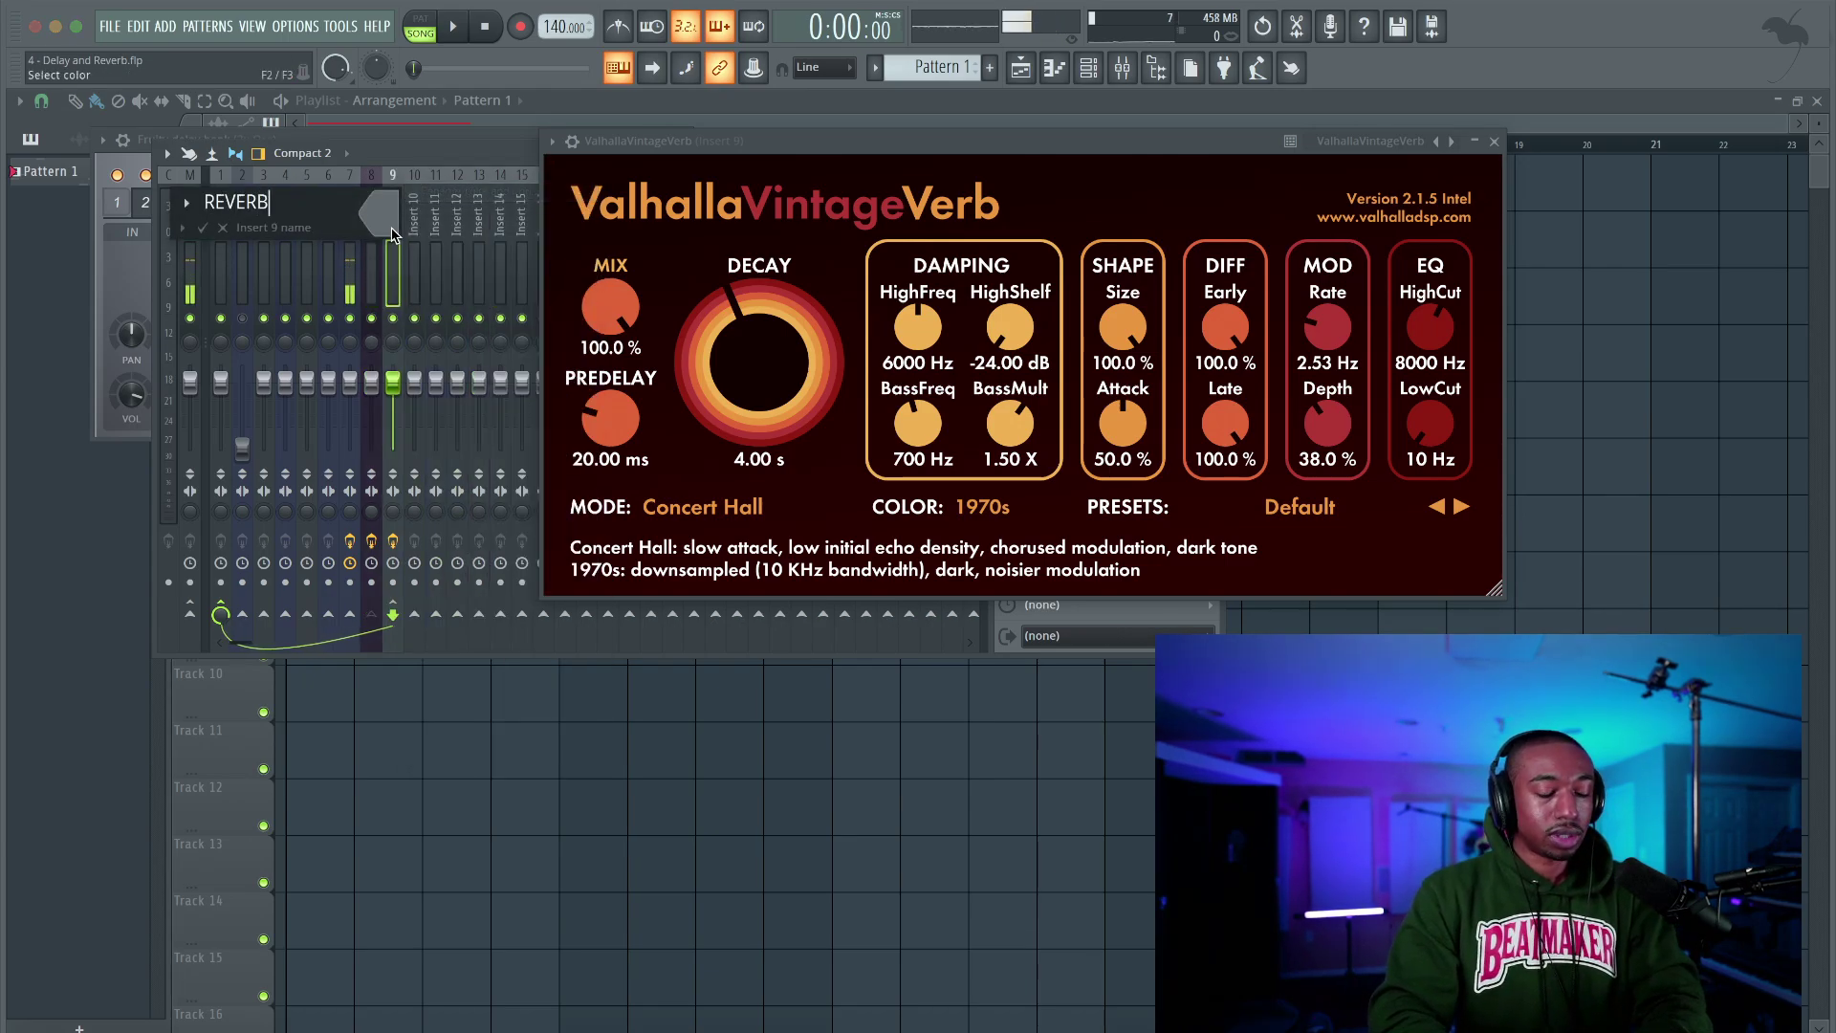
{"action": "type", "text": "EVERB"}
{"action": "key", "text": "Return"}
{"action": "left_click", "coordinate": [374, 245]}
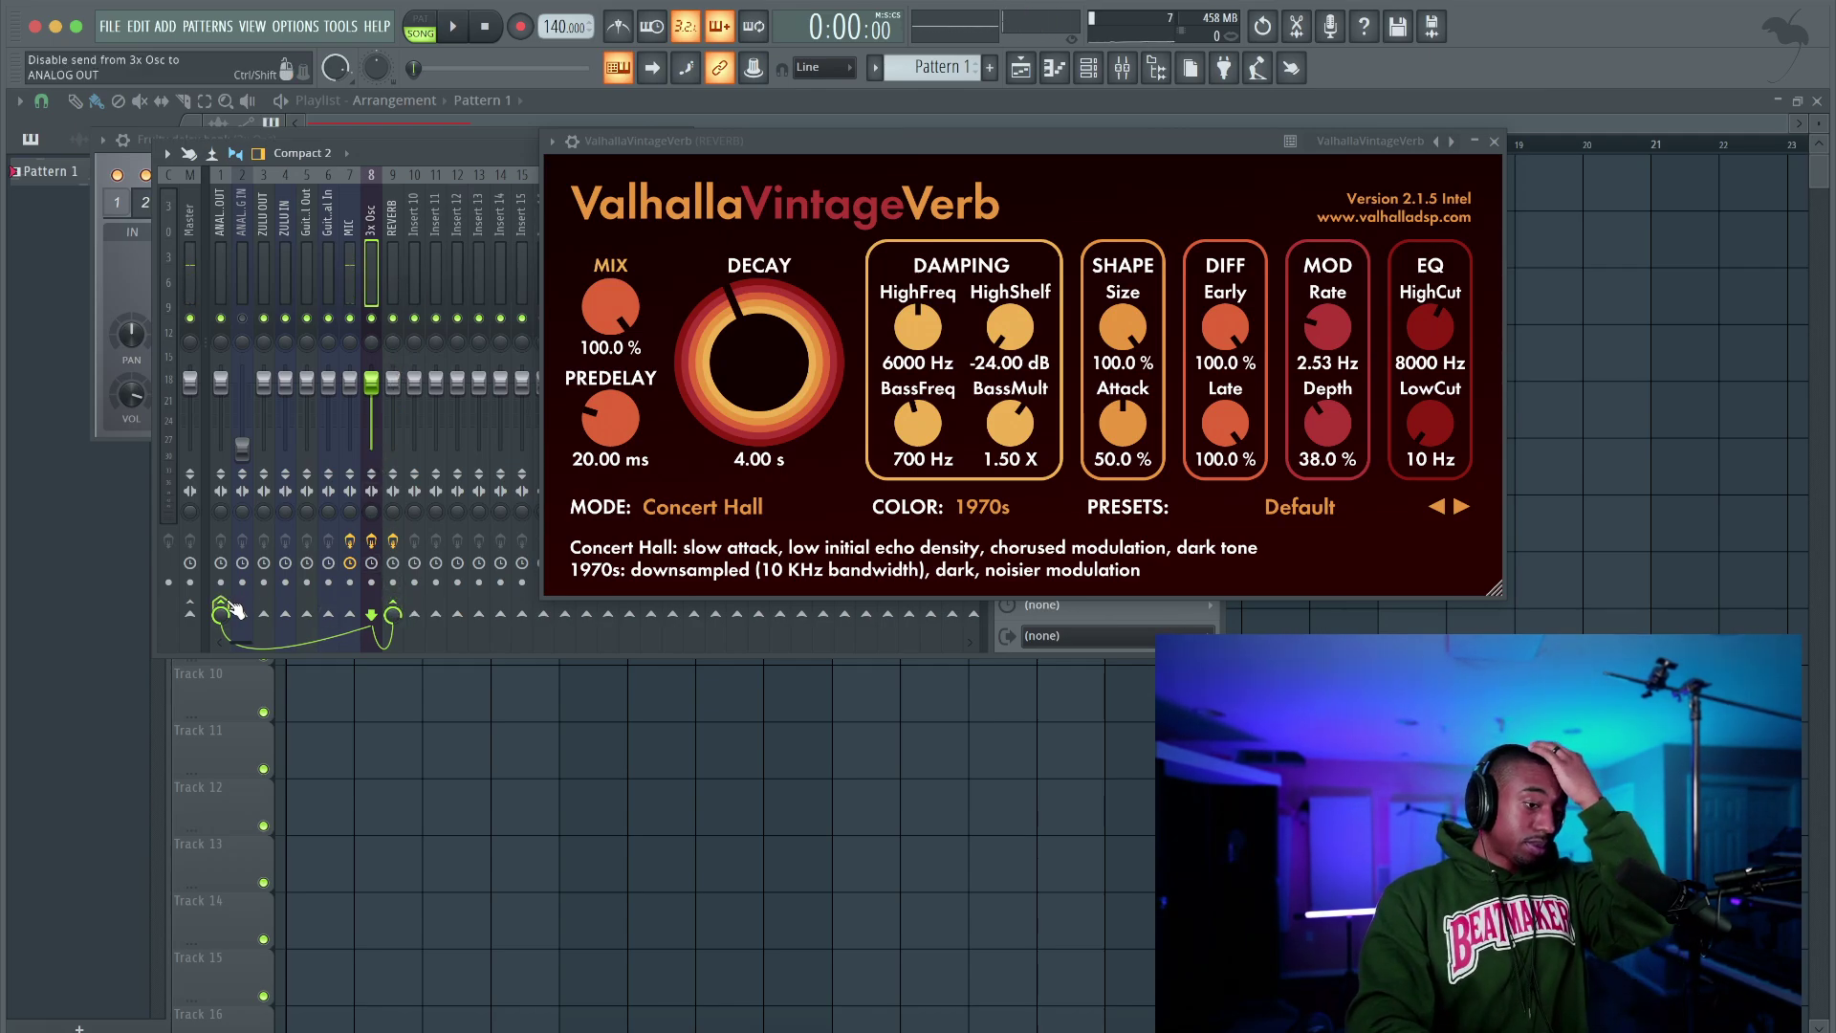
{"action": "left_click", "coordinate": [403, 246]}
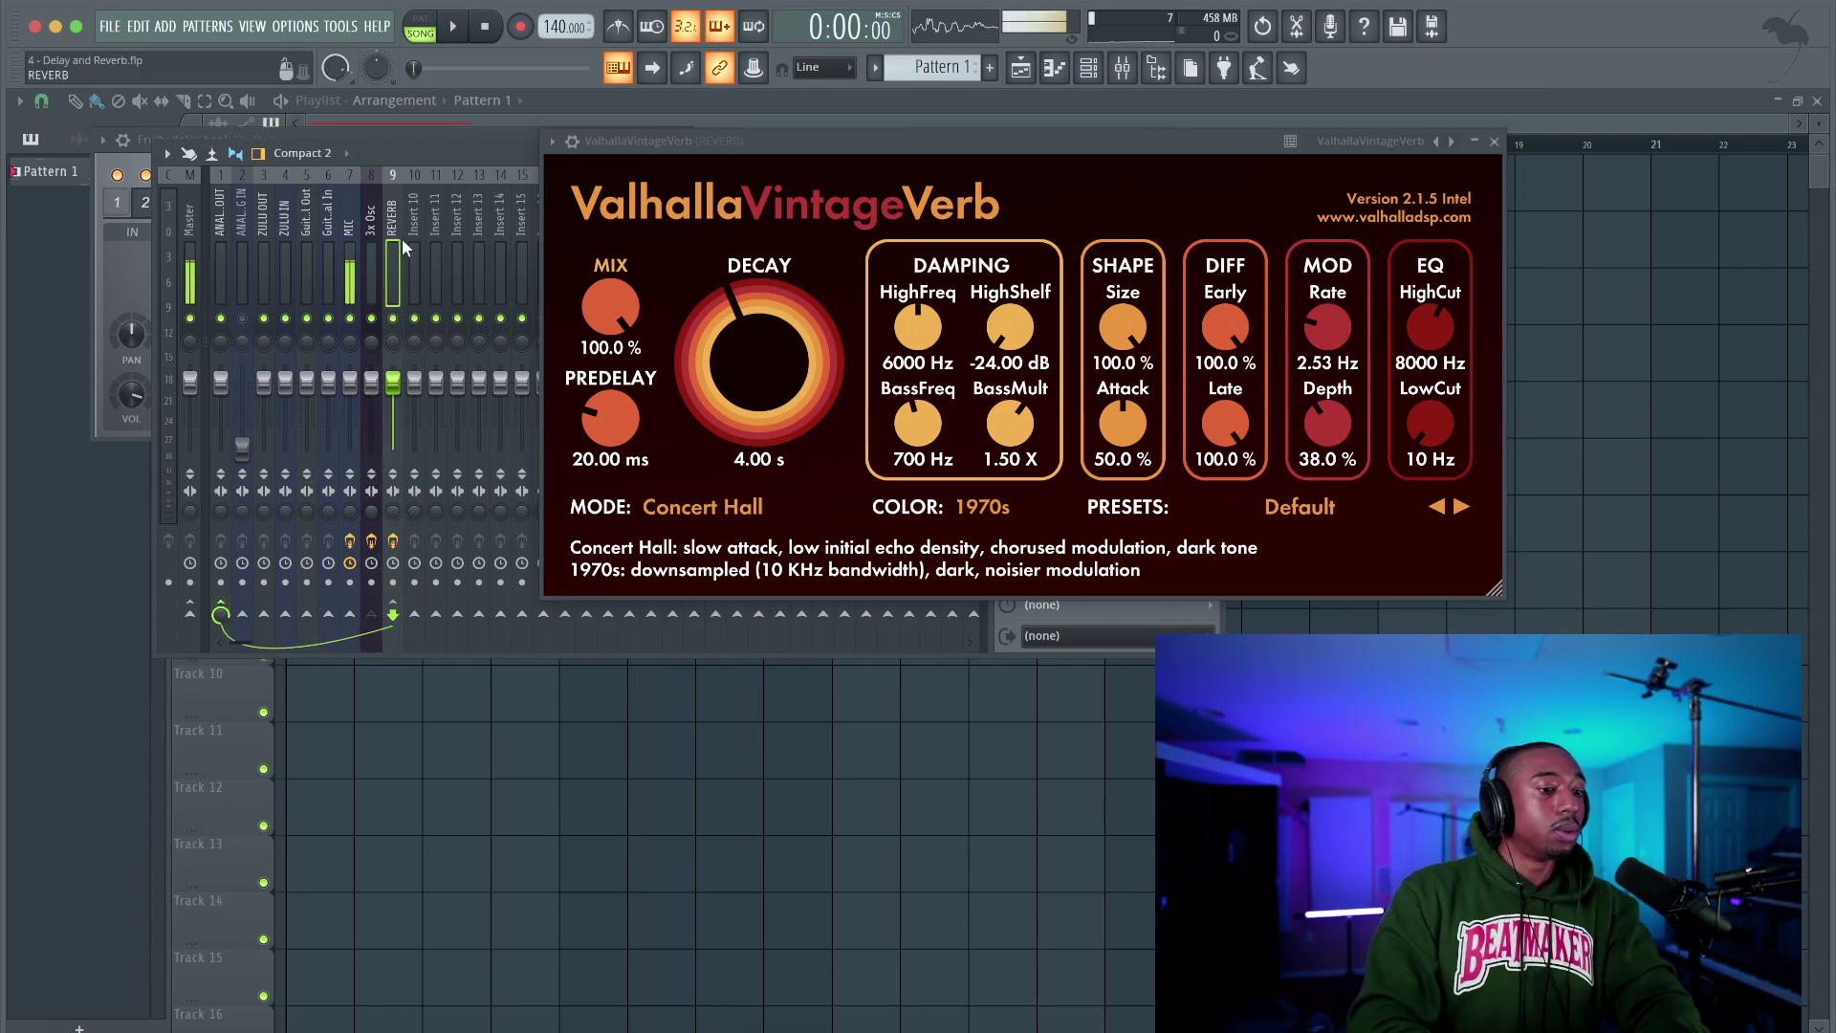
{"action": "left_click", "coordinate": [1495, 142]}
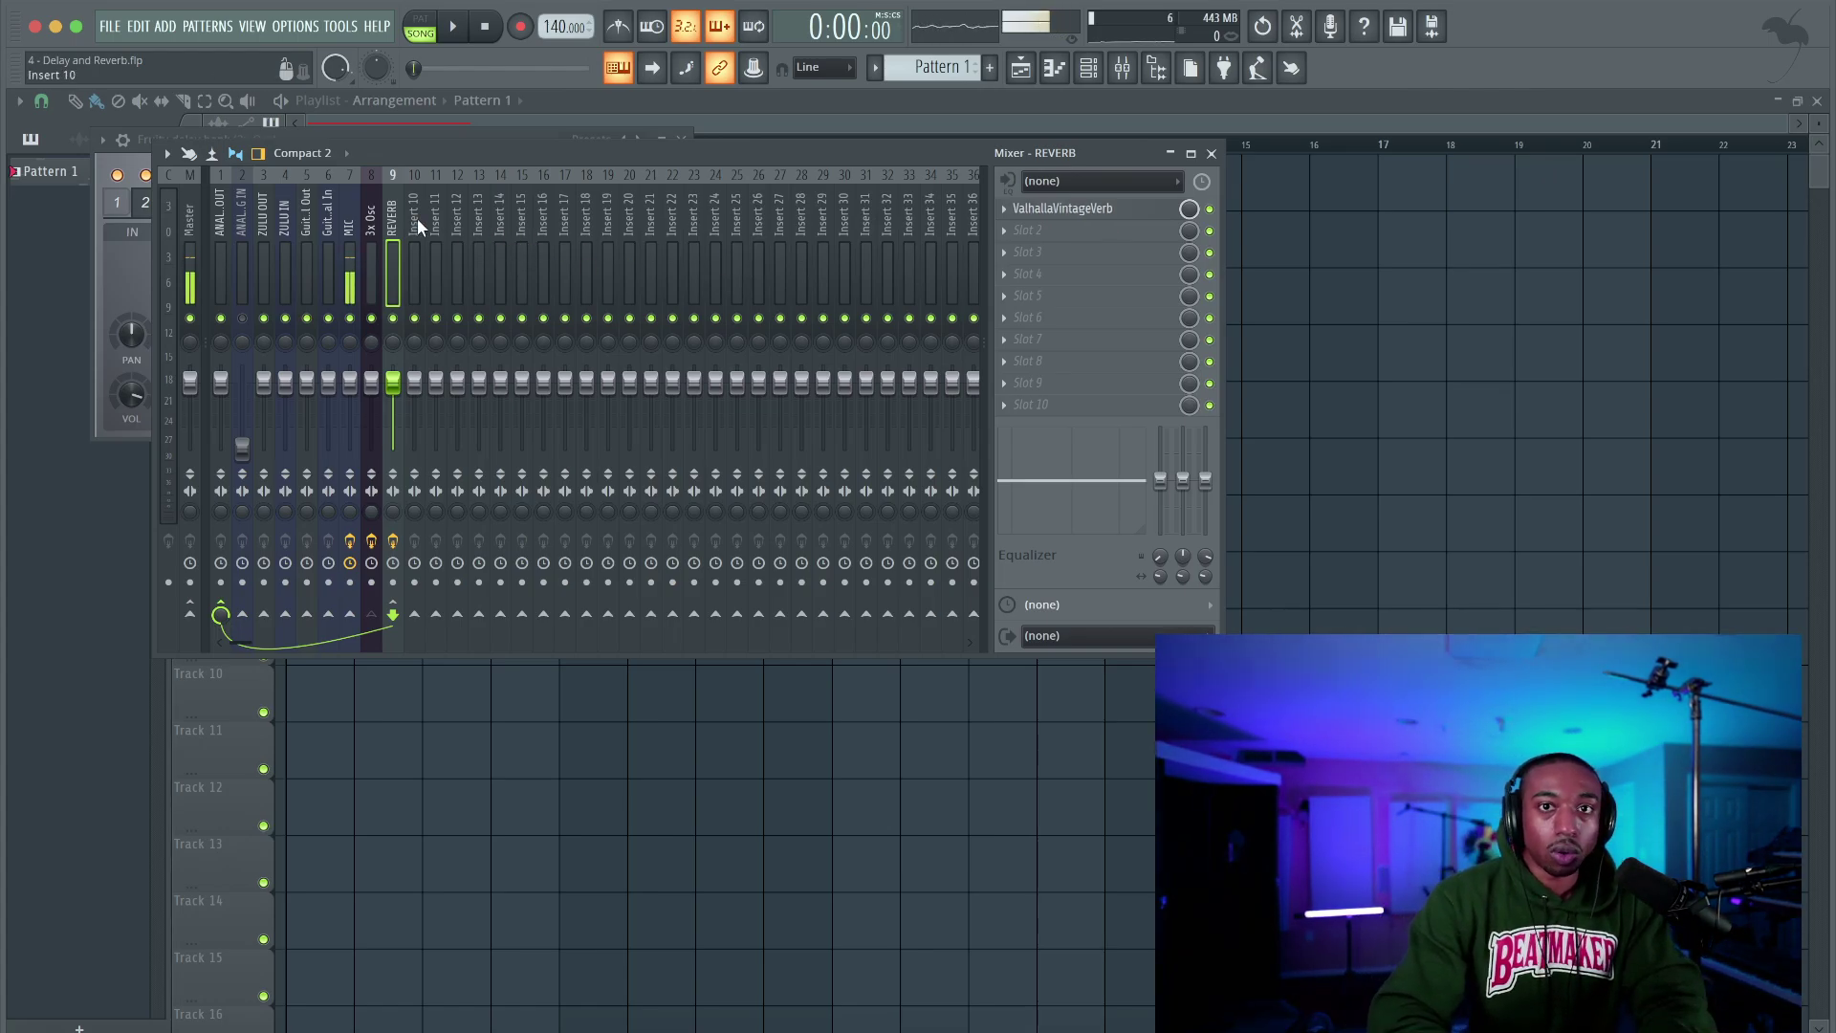
Audition the 3x Osc track through its own ValhallaVintageVerb with the mix at 100%
{"action": "left_click", "coordinate": [381, 220]}
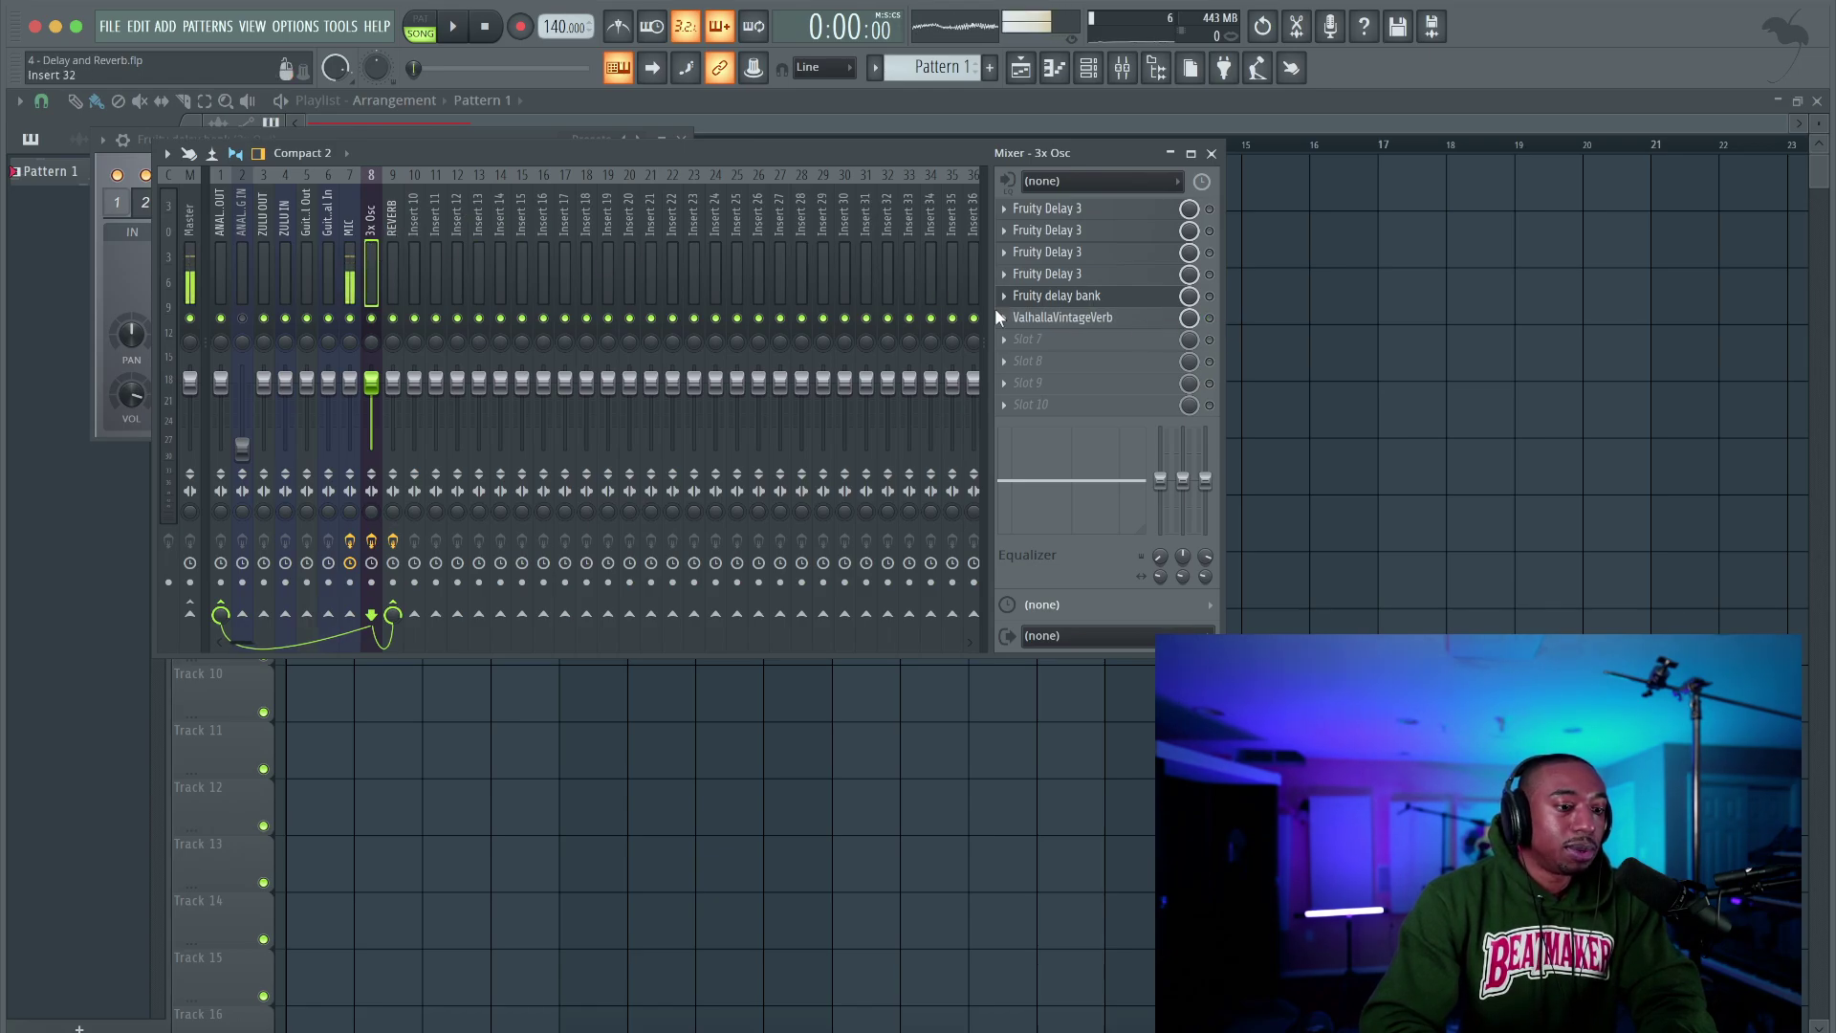
{"action": "left_click", "coordinate": [1147, 319]}
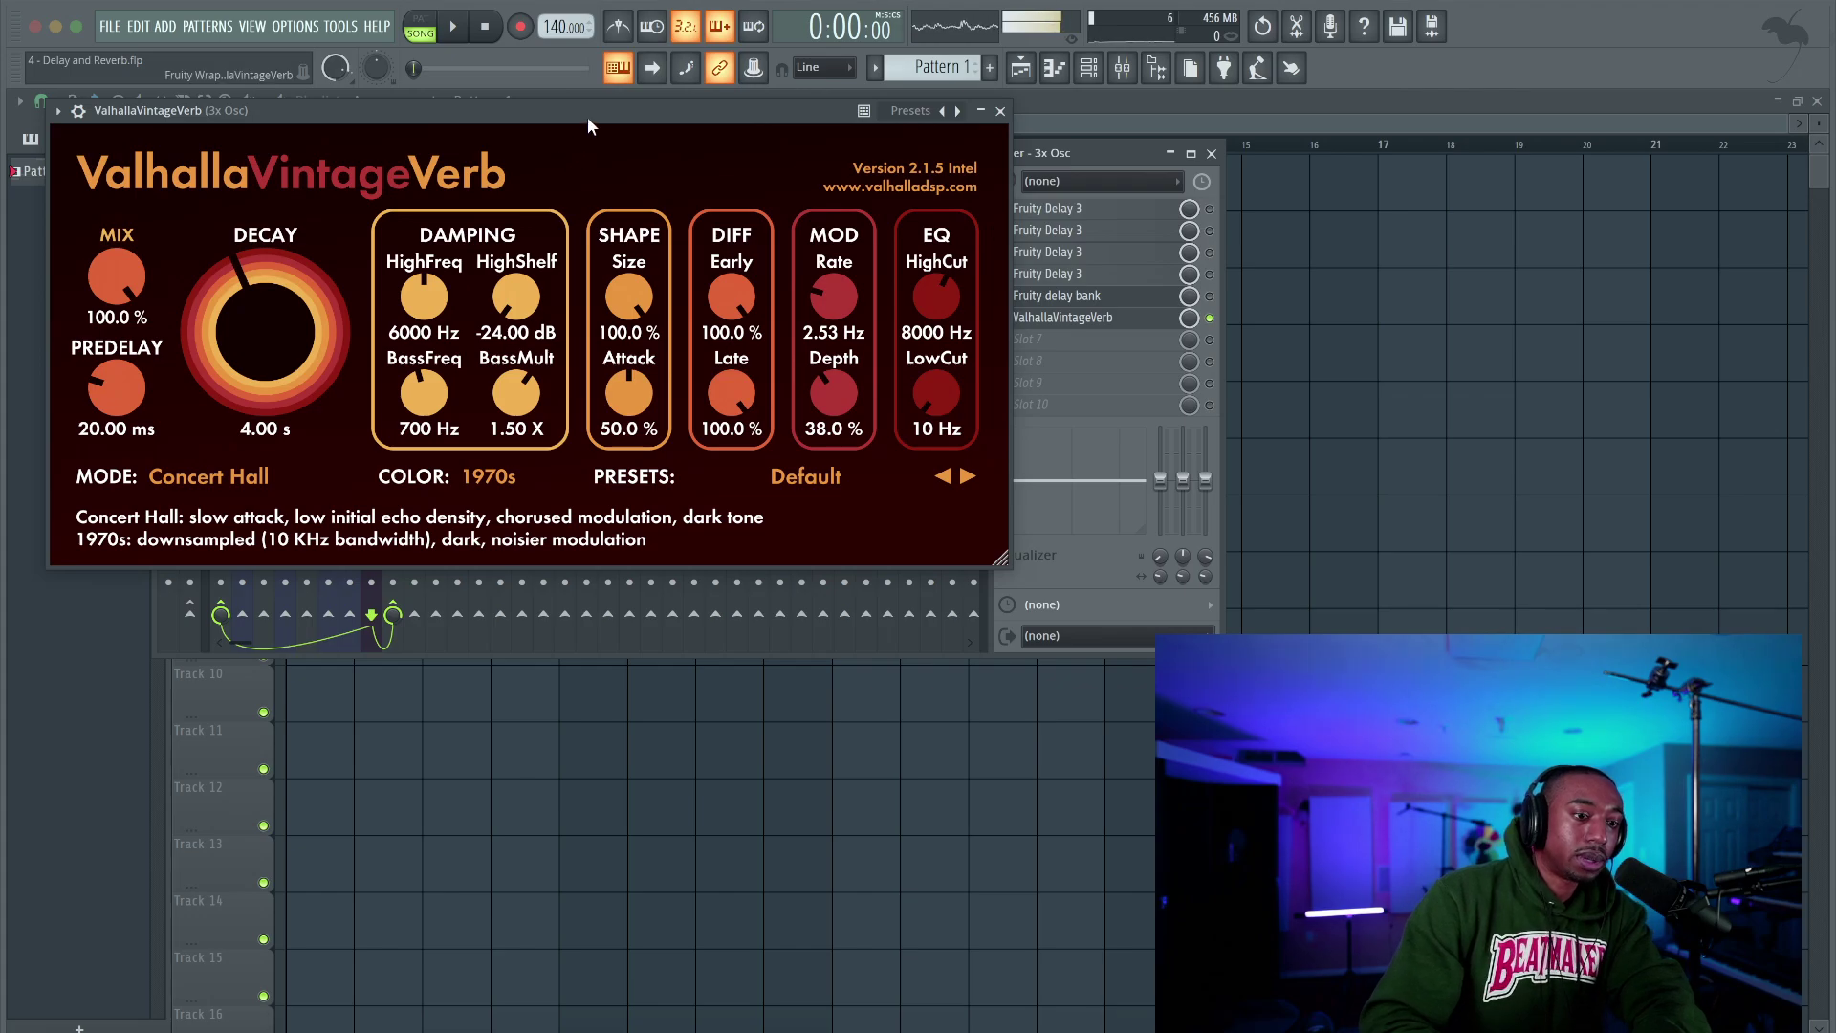
{"action": "left_click_drag", "start_coordinate": [587, 115], "coordinate": [674, 313]}
{"action": "key", "text": "space"}
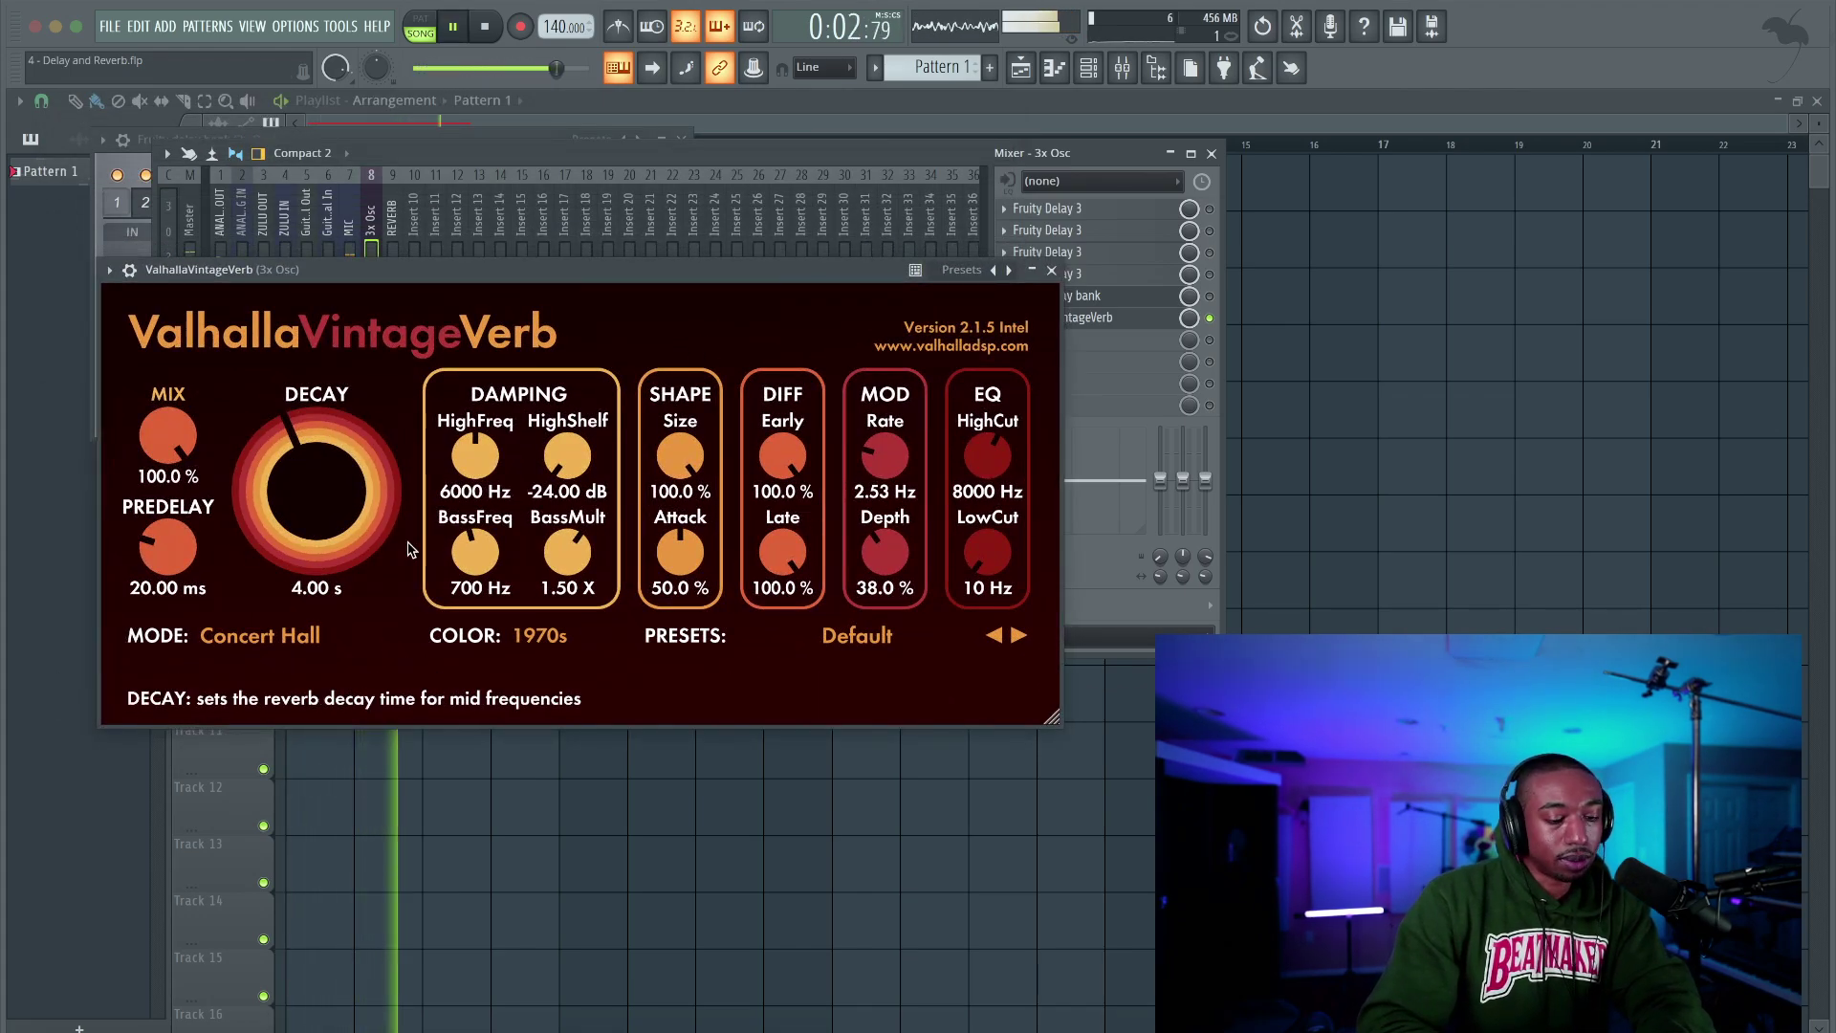
{"action": "left_click", "coordinate": [1051, 269]}
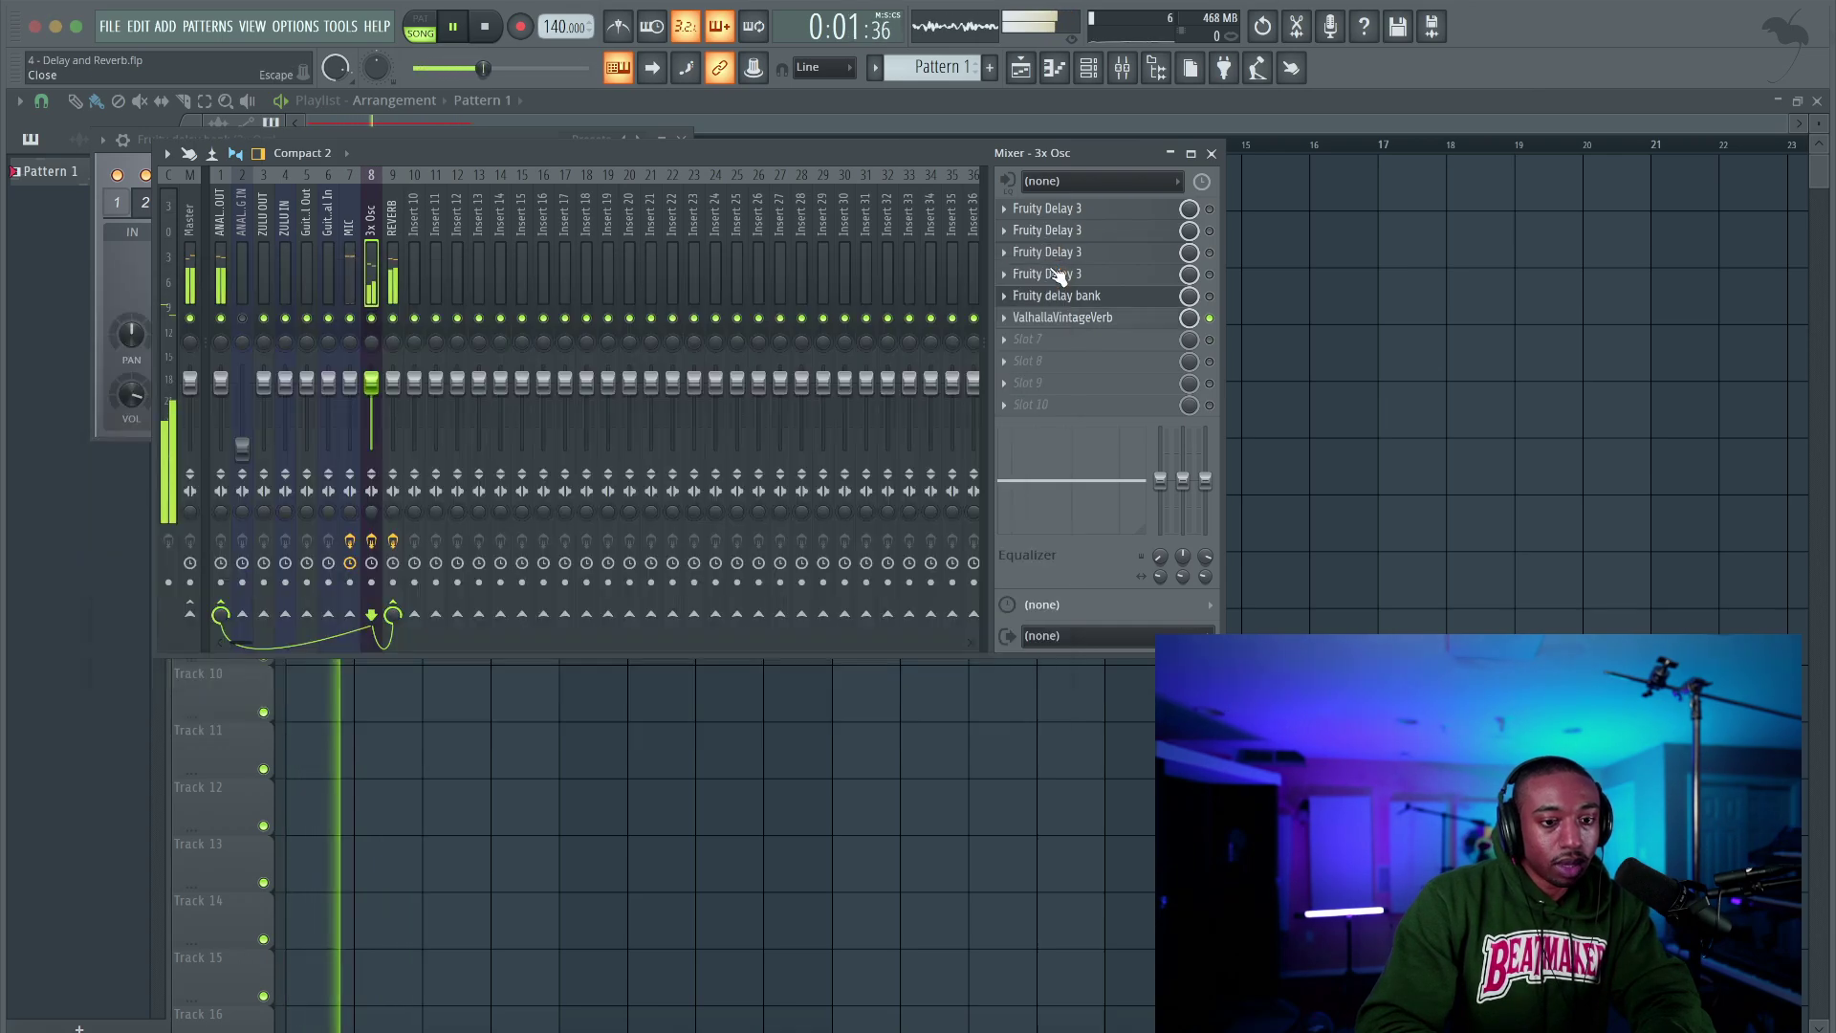
{"action": "key", "text": "space"}
Lower the mix of the 3x Osc track's ValhallaVintageVerb to 15.4% during playback
{"action": "left_click", "coordinate": [1122, 323]}
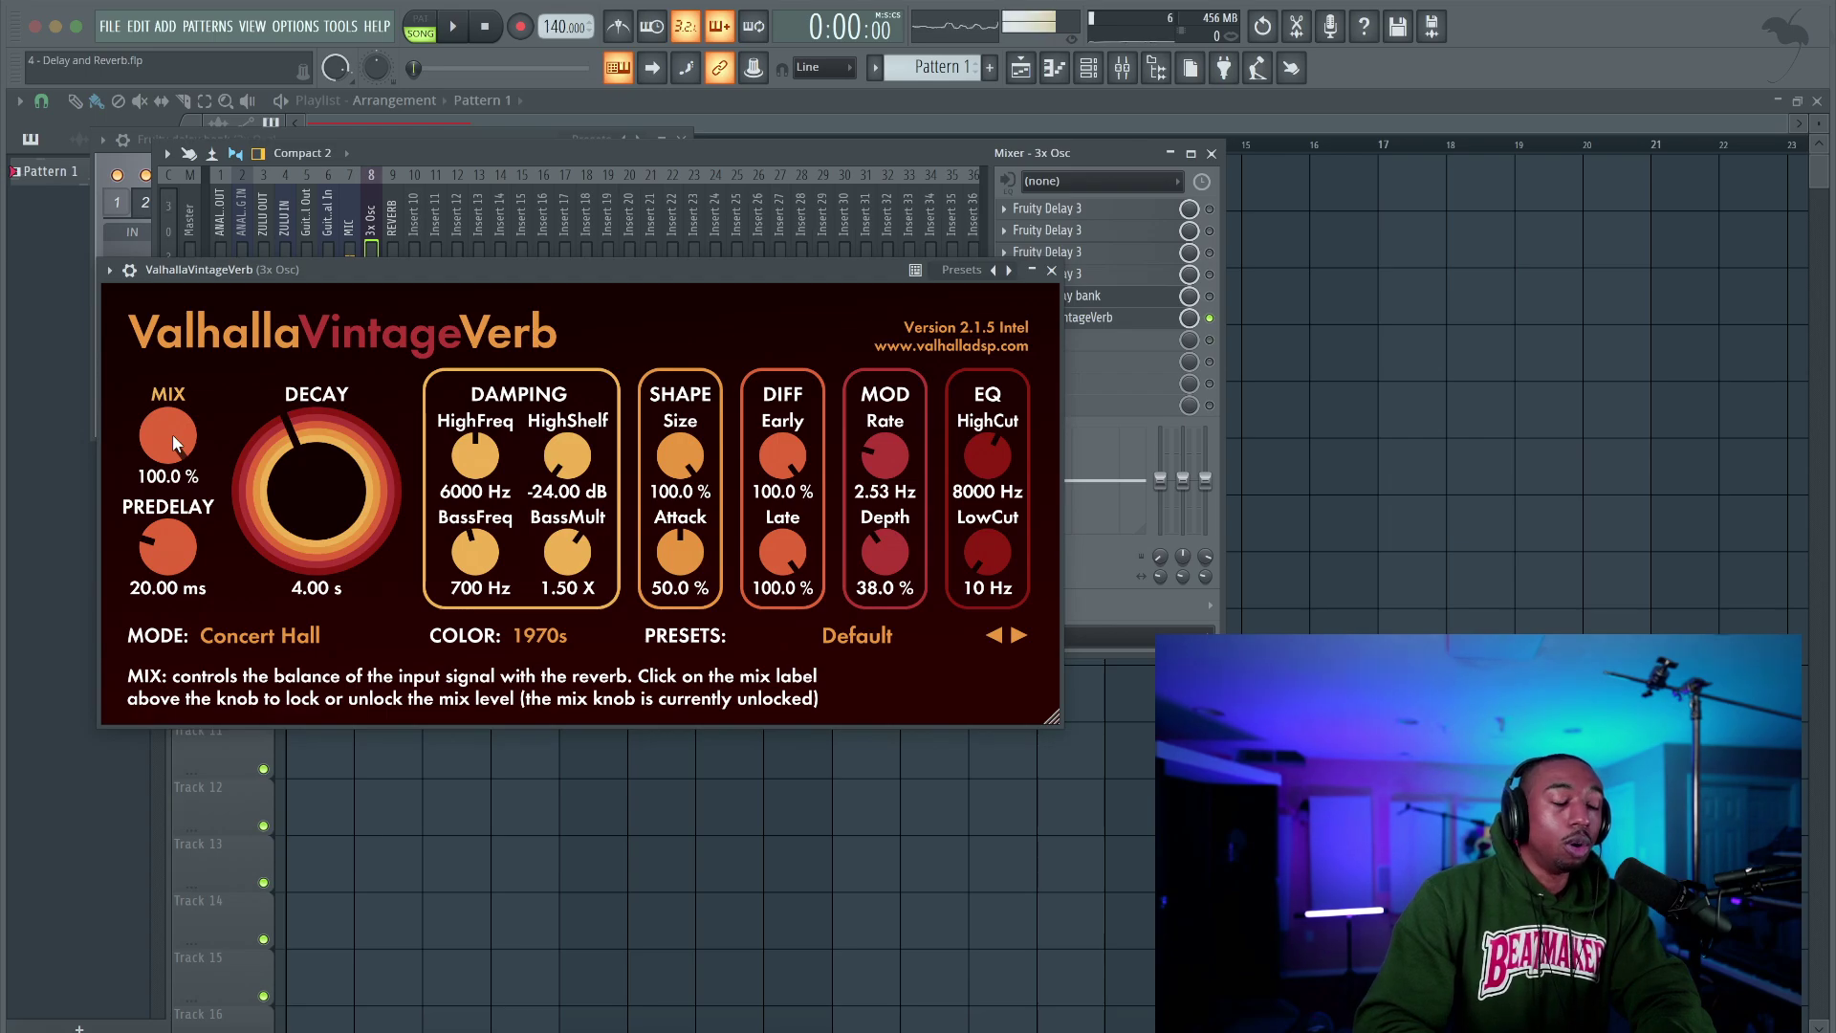
{"action": "key", "text": "space"}
{"action": "left_click_drag", "start_coordinate": [173, 433], "coordinate": [164, 660]}
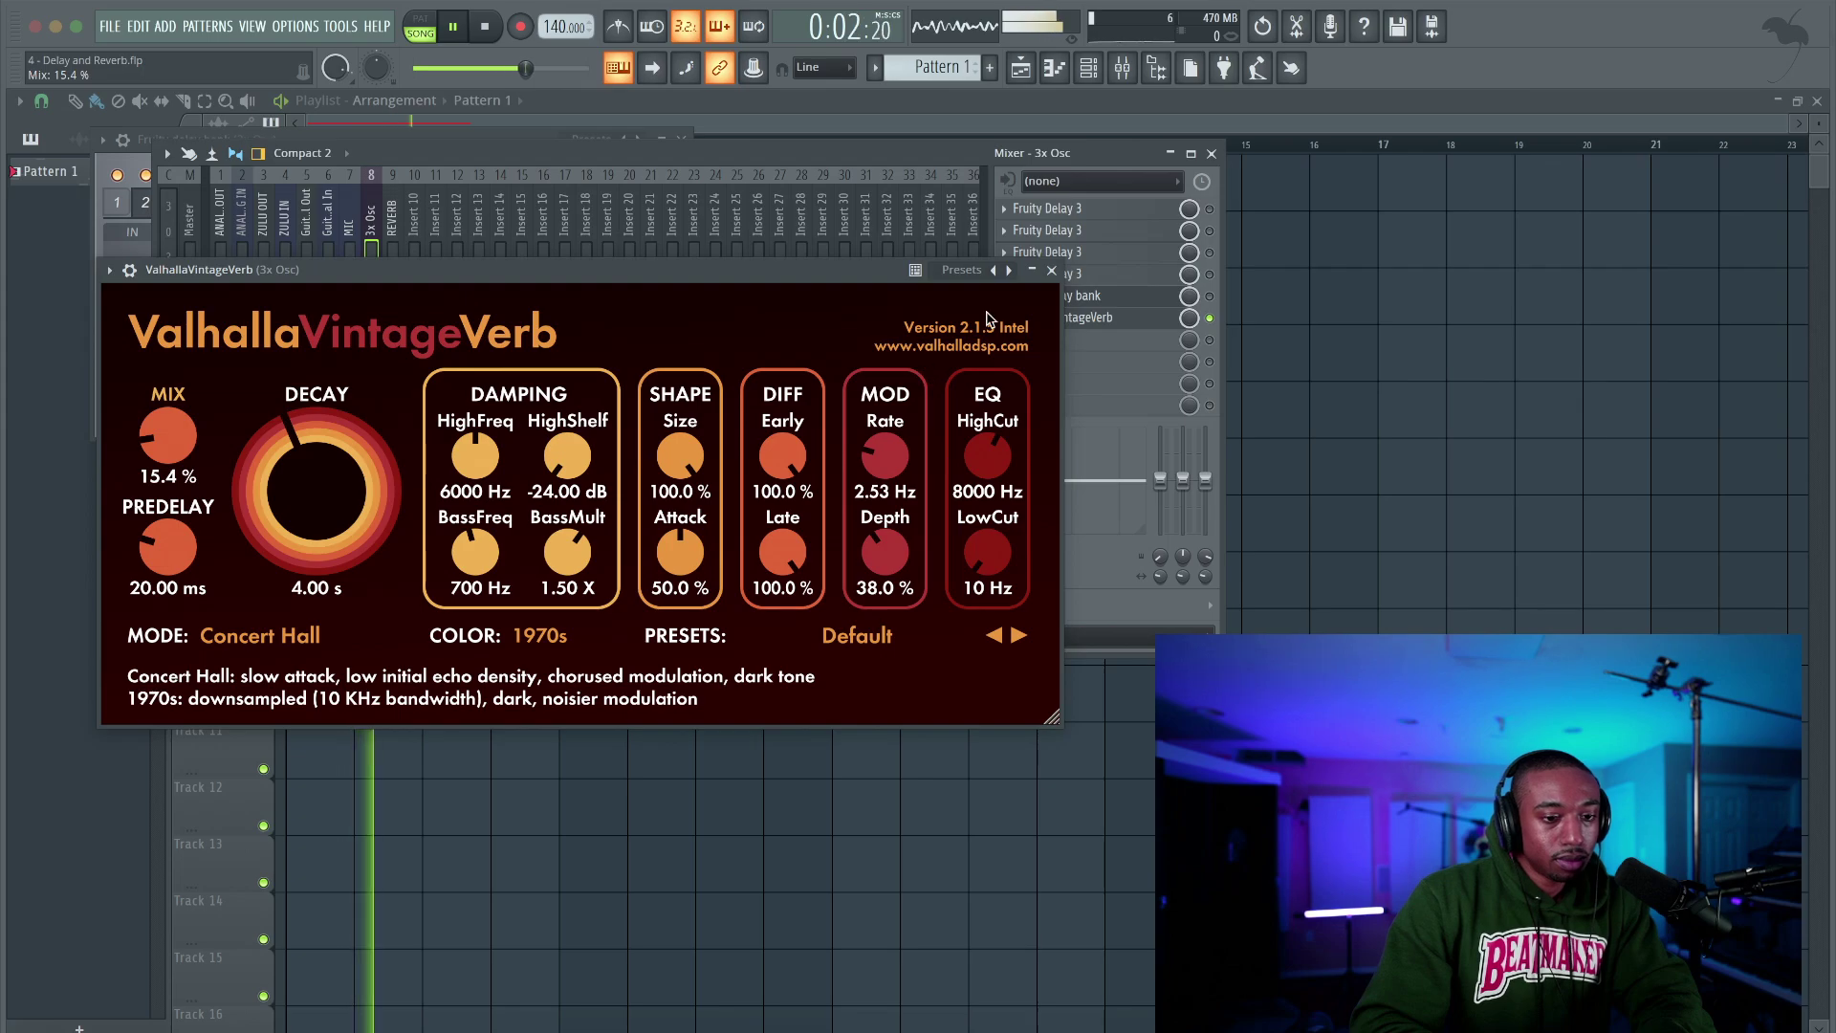
{"action": "key", "text": "space"}
{"action": "left_click", "coordinate": [1050, 271]}
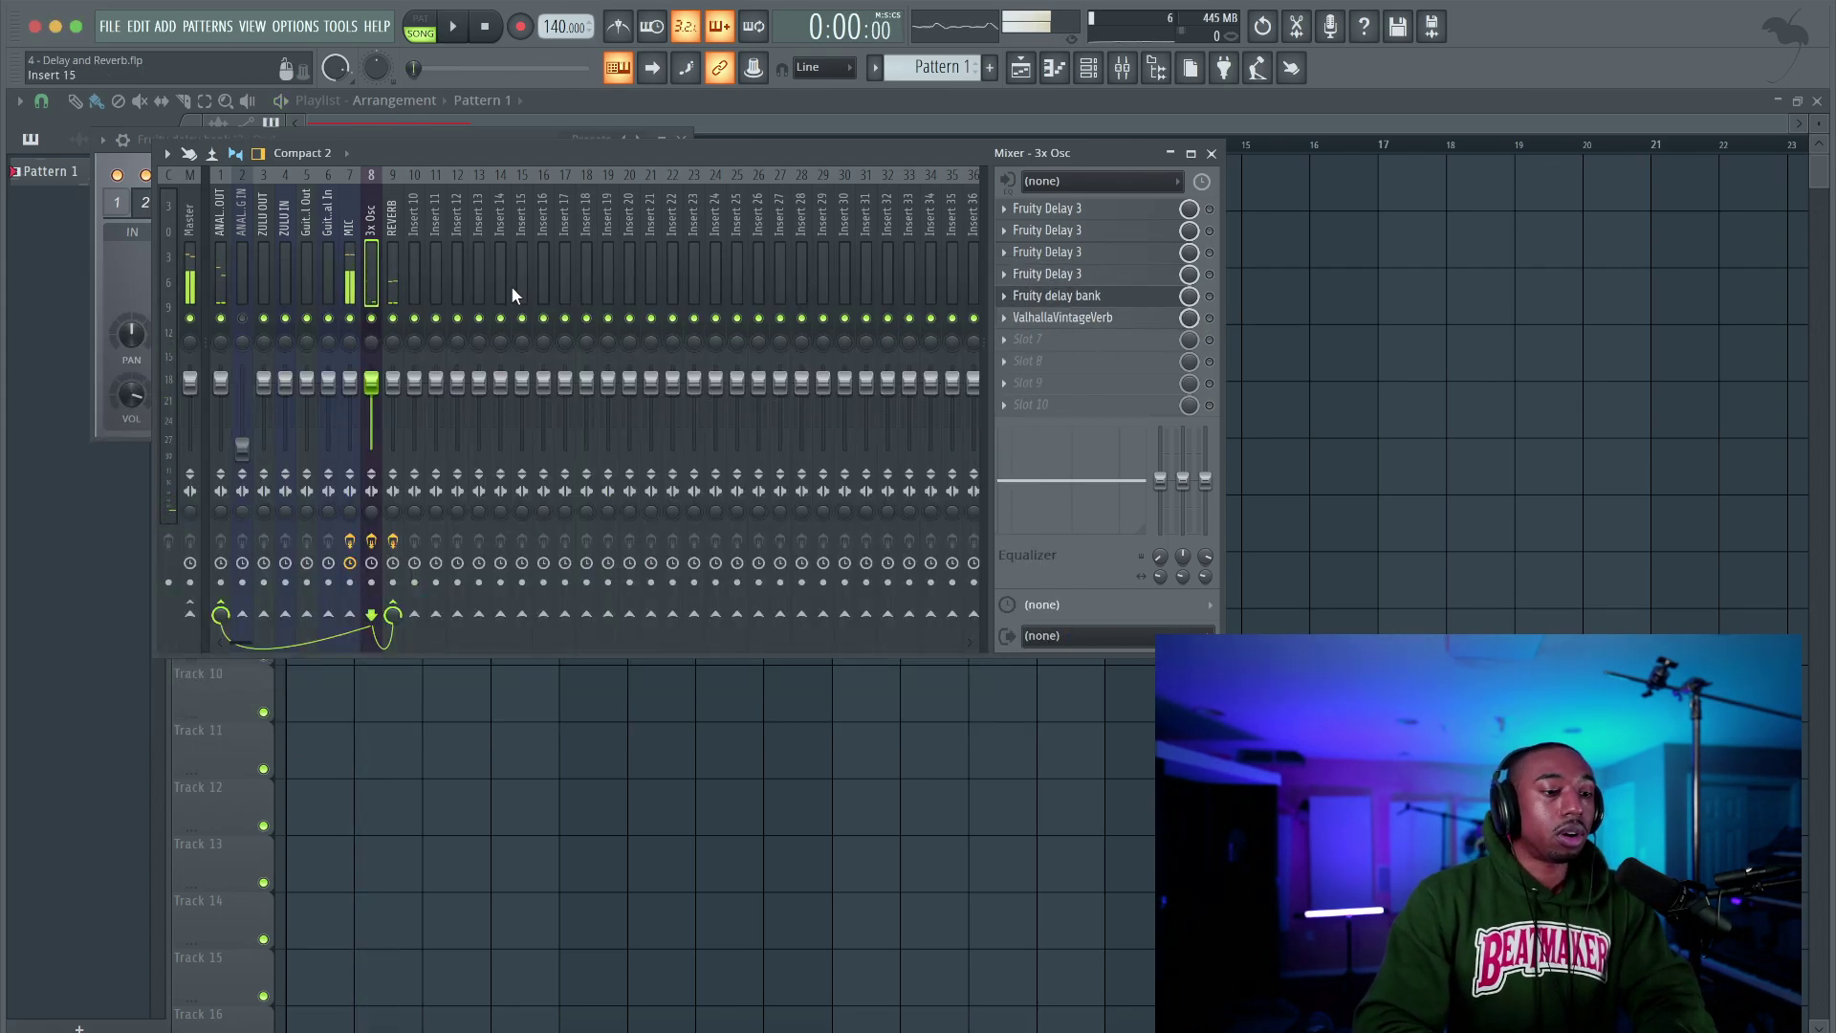
Raise the 3x Osc track's ValhallaVintageVerb mix to 100%, audition it, and bring it back down to 16.8%
{"action": "left_click", "coordinate": [392, 292]}
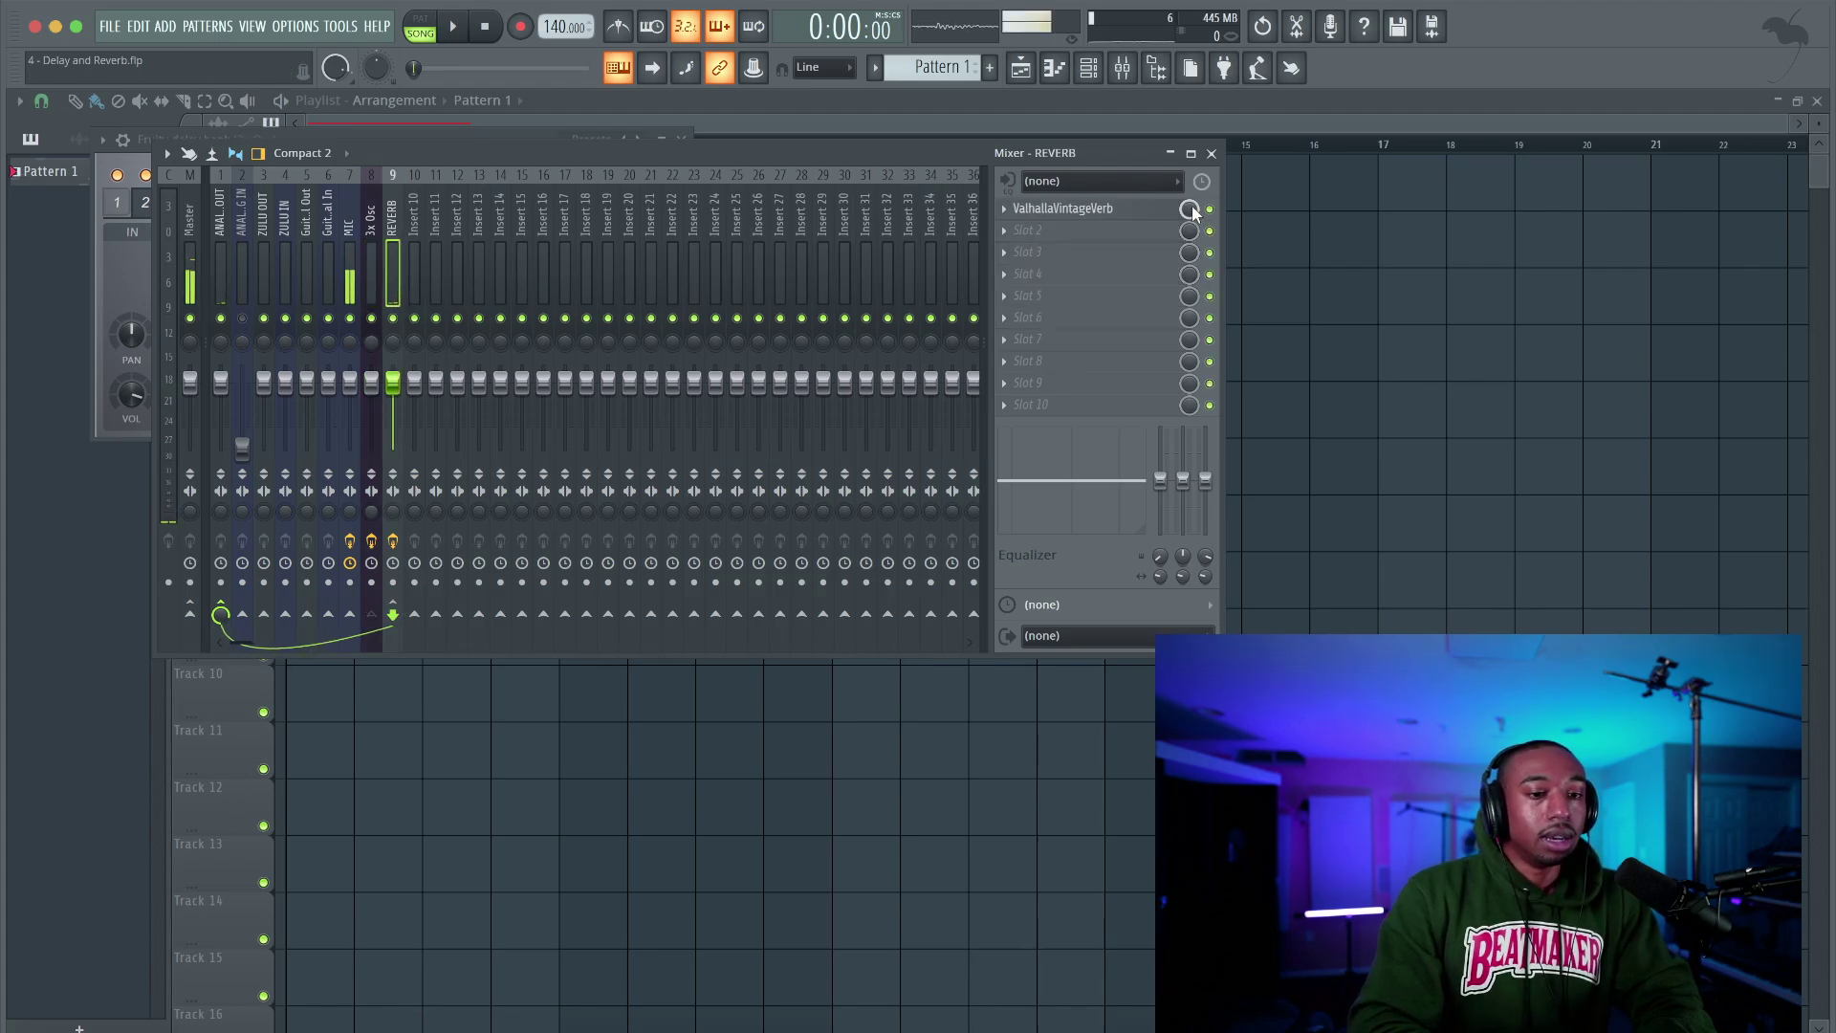
{"action": "left_click", "coordinate": [378, 241]}
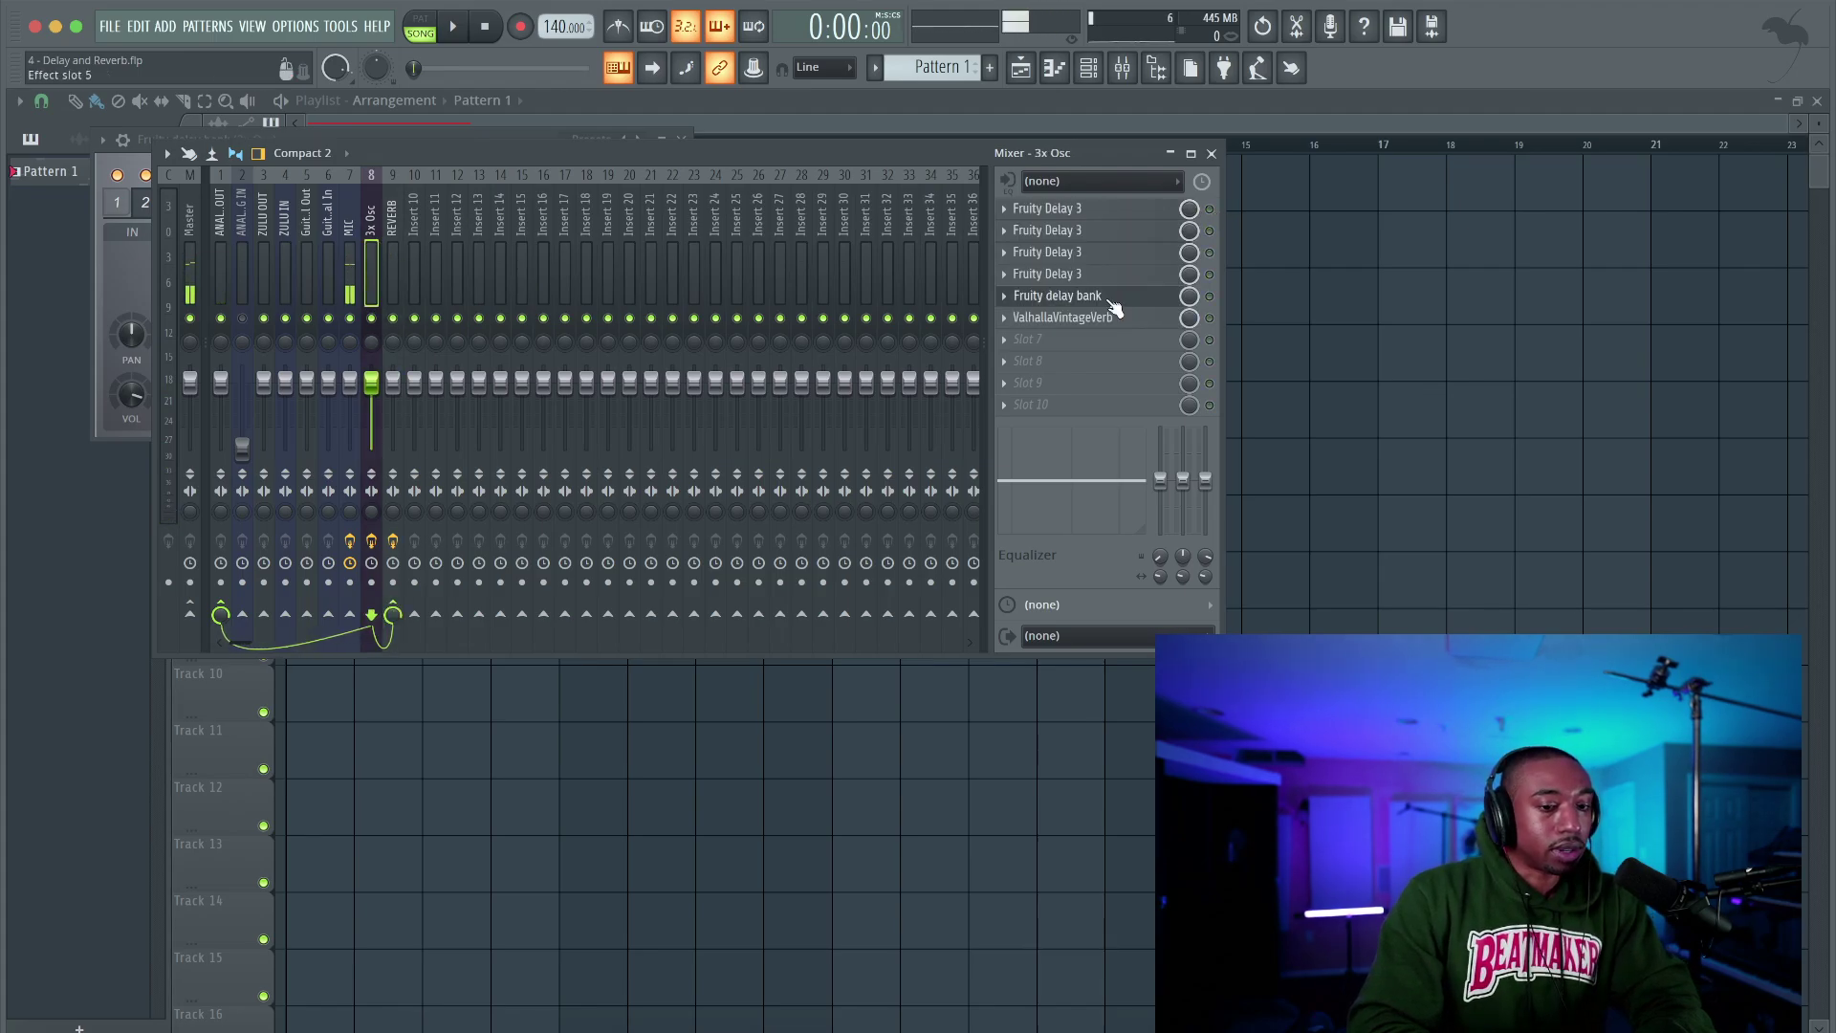
{"action": "left_click", "coordinate": [1152, 321]}
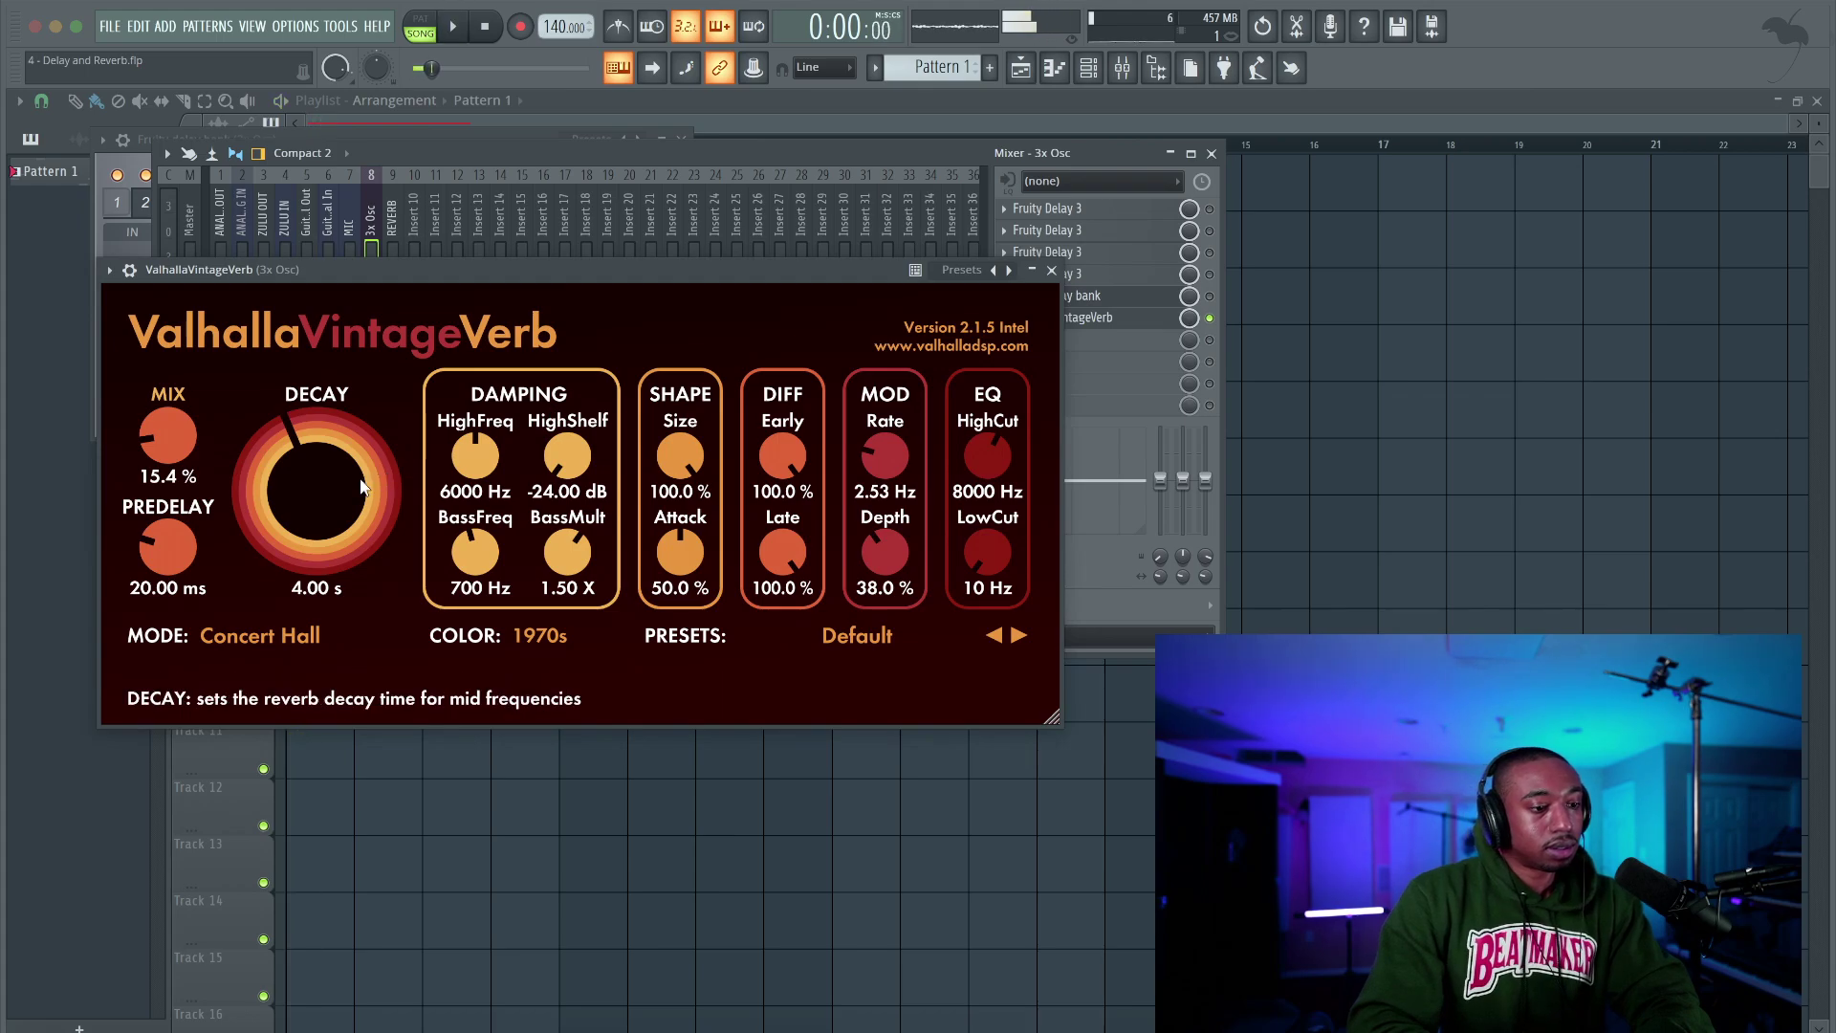
{"action": "left_click_drag", "start_coordinate": [174, 440], "coordinate": [221, 182]}
{"action": "key", "text": "space"}
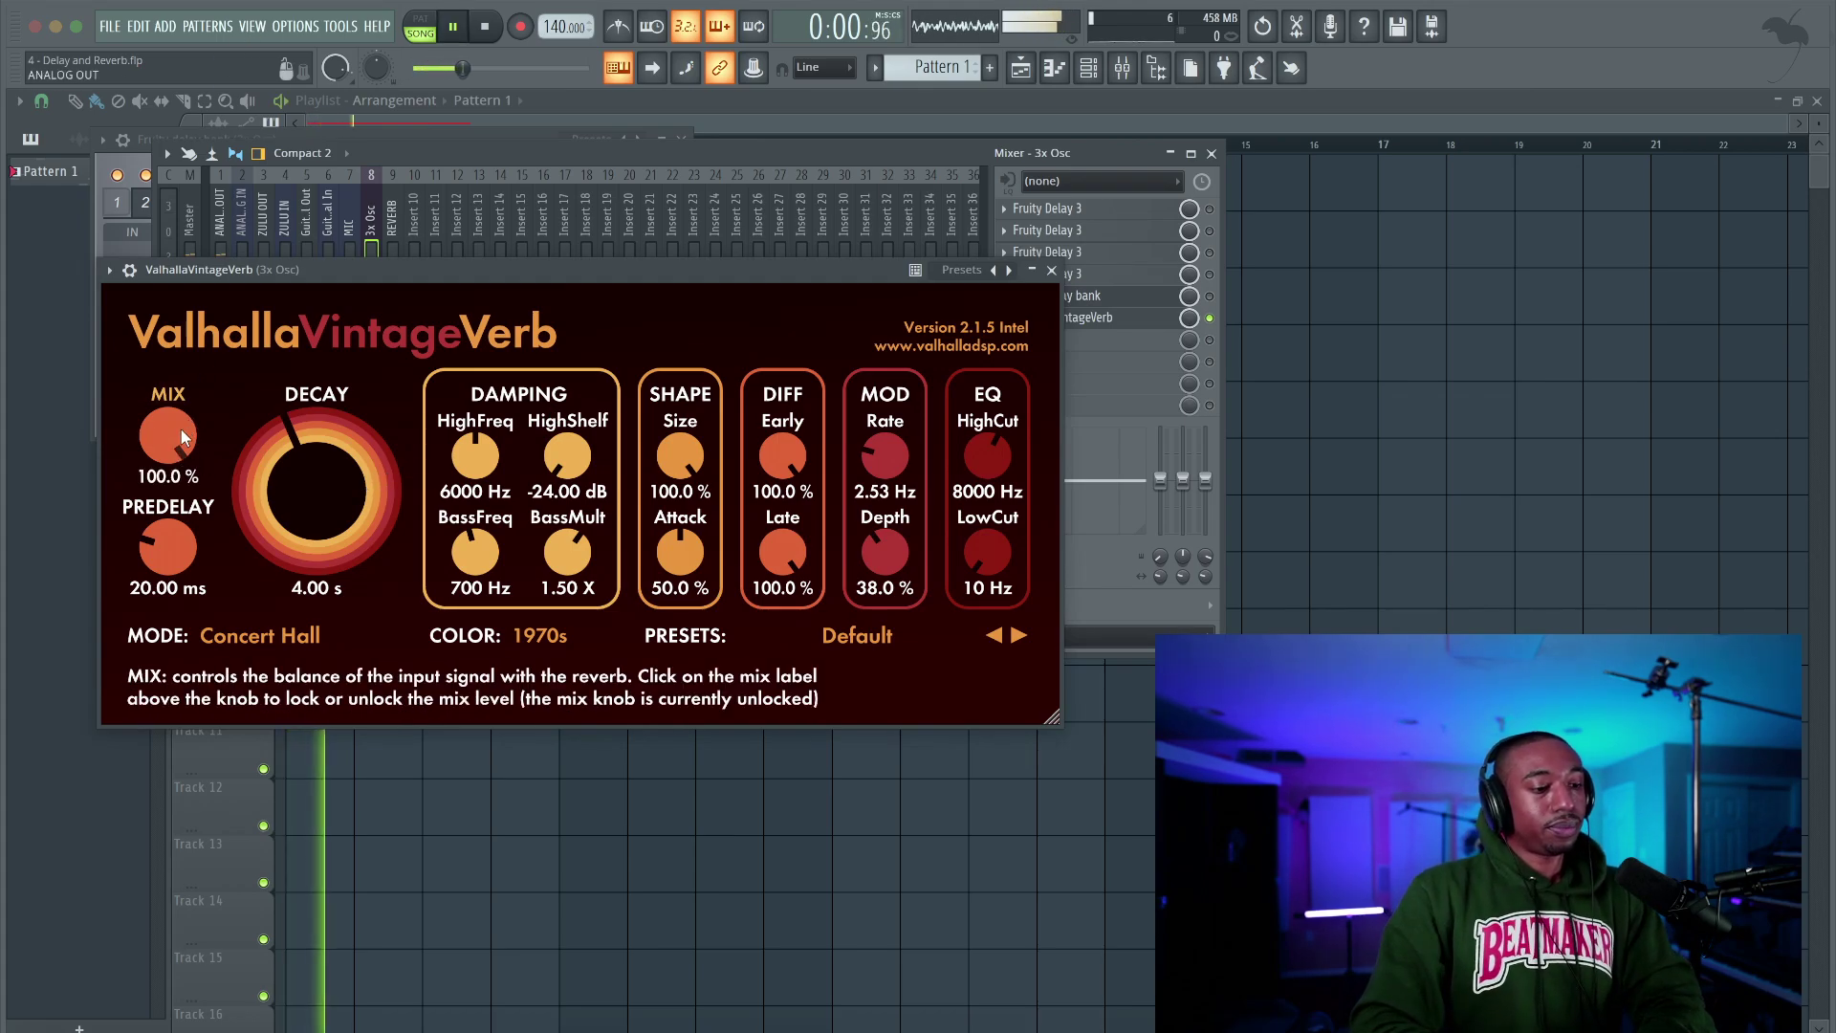
{"action": "left_click_drag", "start_coordinate": [172, 435], "coordinate": [175, 639]}
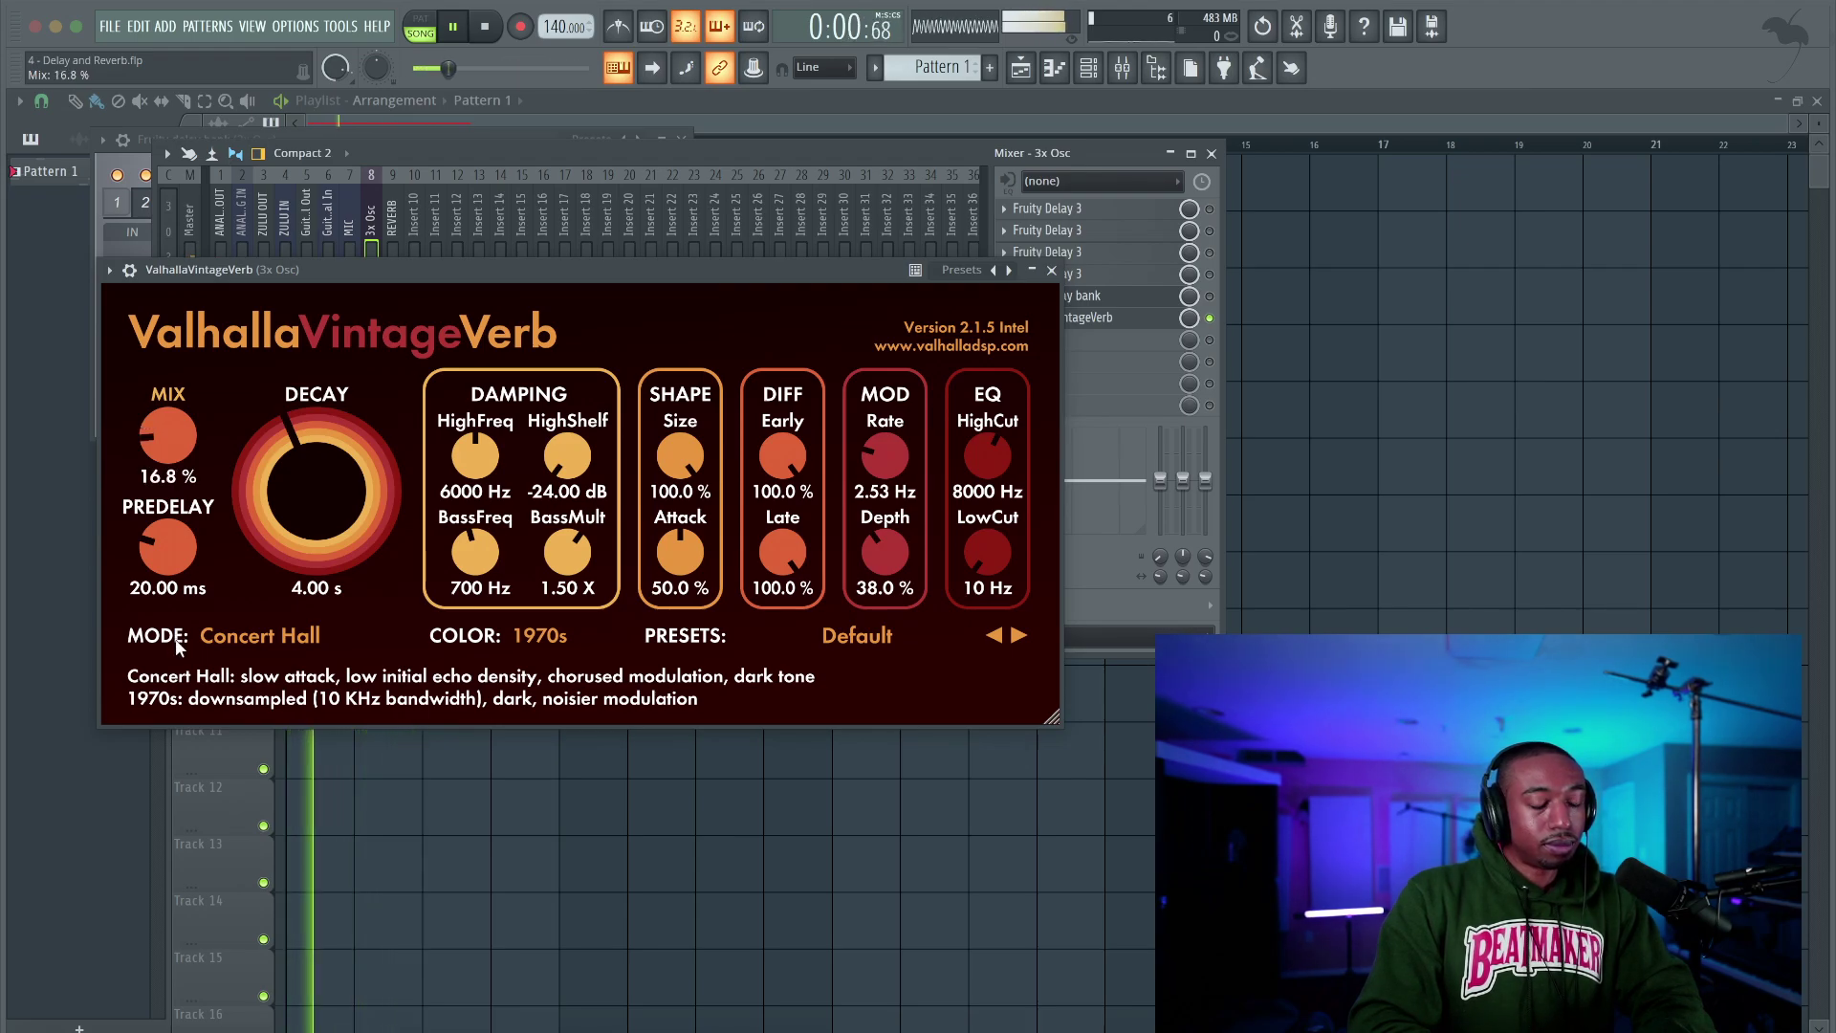
{"action": "key", "text": "space"}
{"action": "left_click", "coordinate": [1052, 271]}
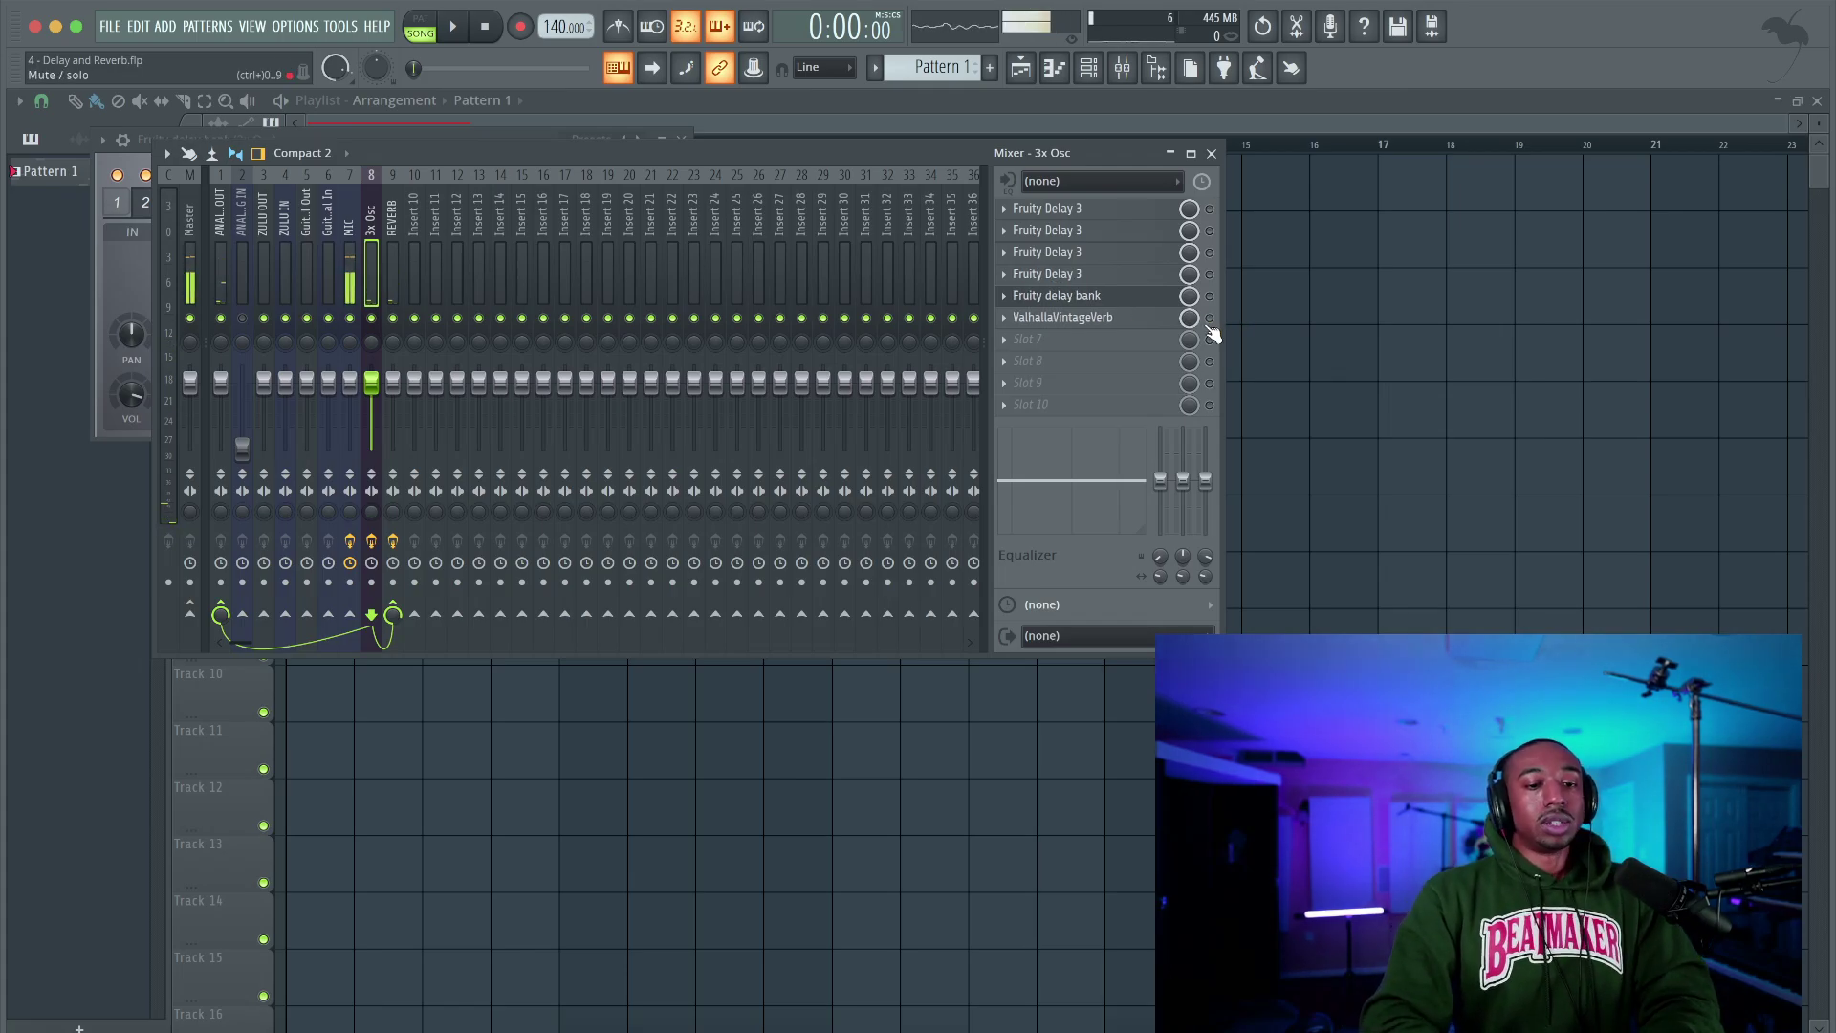
Examine the mix setting of ValhallaVintageVerb on the REVERB track and the send feeding it from 3x Osc
{"action": "left_click", "coordinate": [401, 253]}
{"action": "left_click", "coordinate": [1128, 210]}
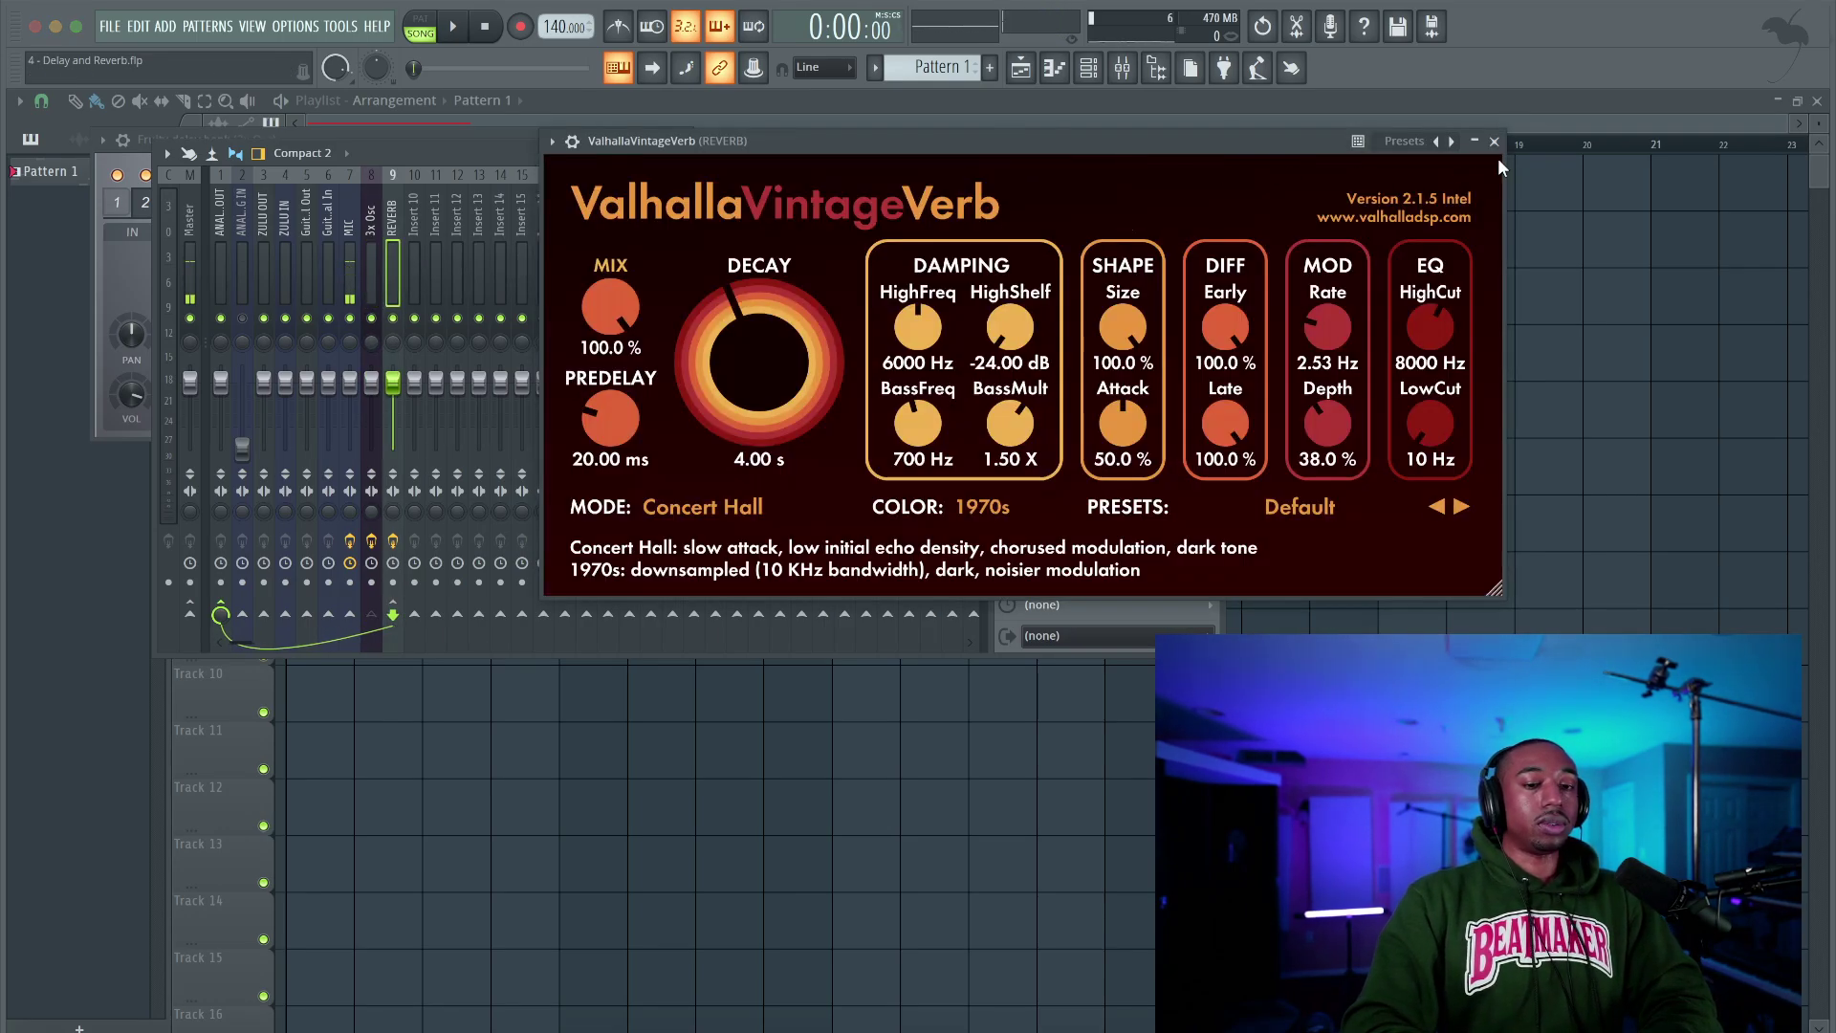
{"action": "left_click", "coordinate": [1494, 141]}
{"action": "left_click", "coordinate": [1165, 211]}
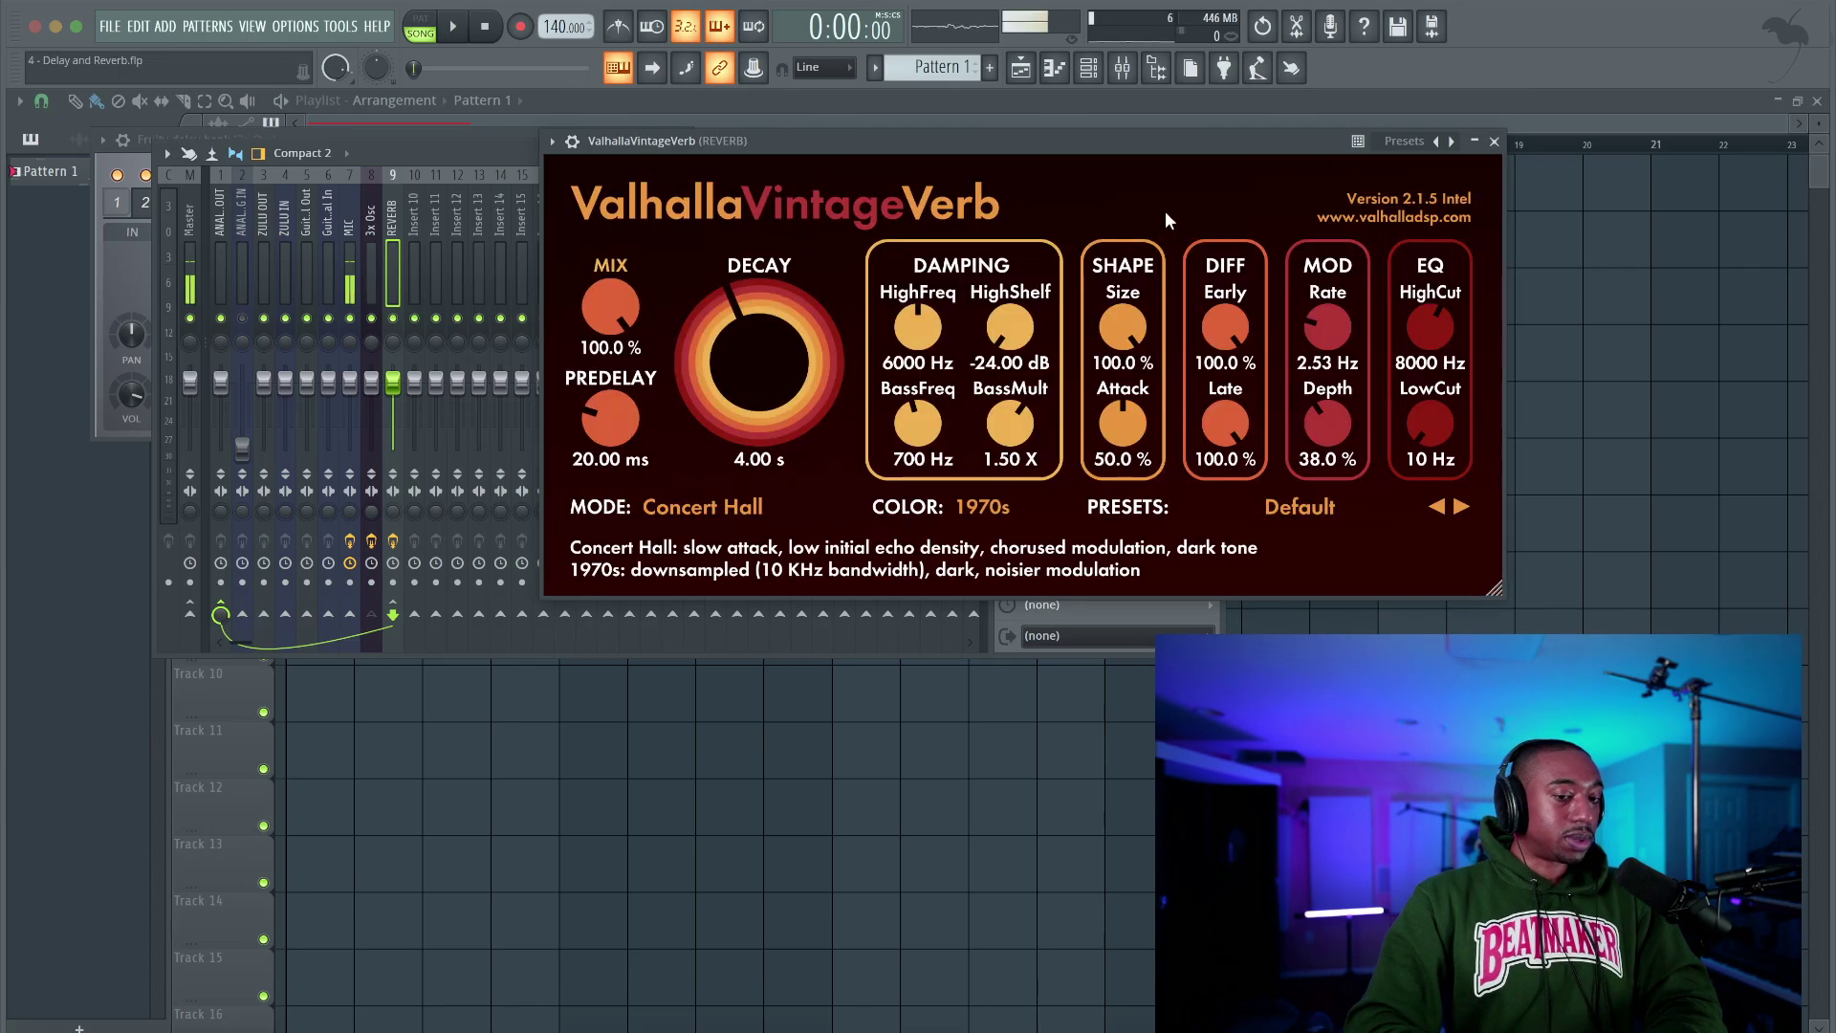
{"action": "left_click", "coordinate": [368, 268]}
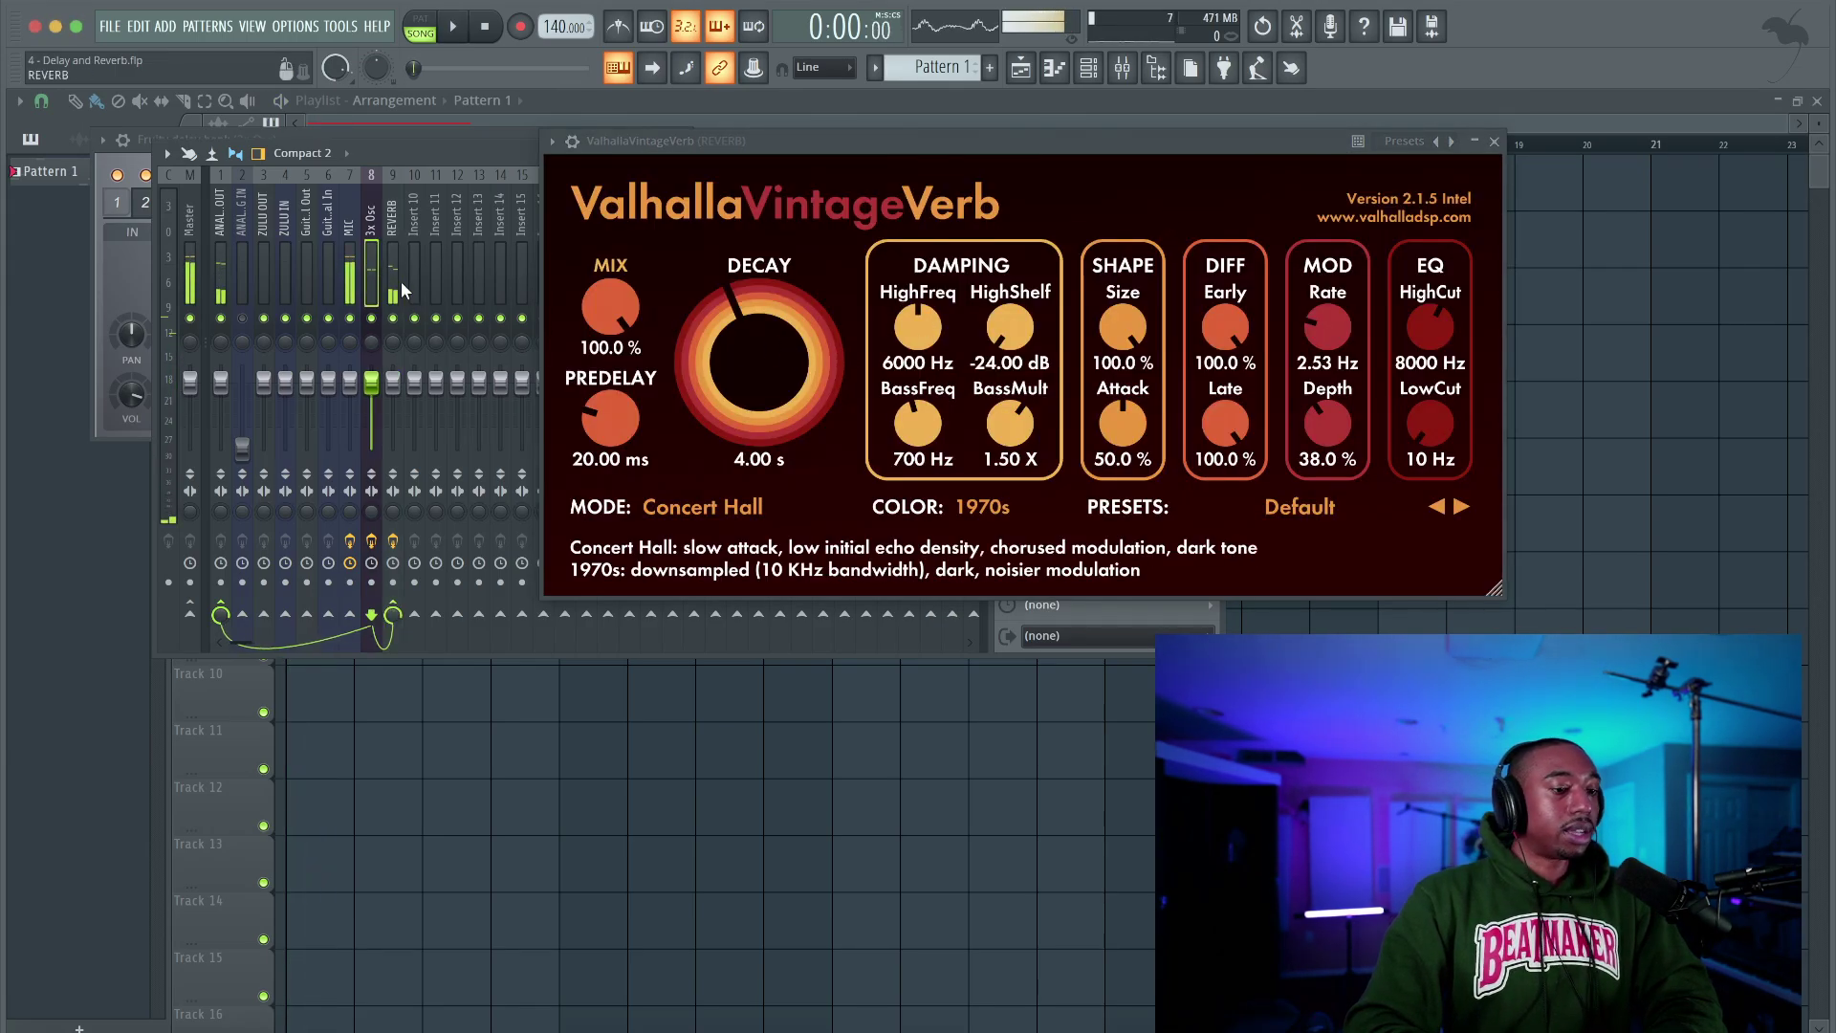
{"action": "left_click", "coordinate": [1497, 142]}
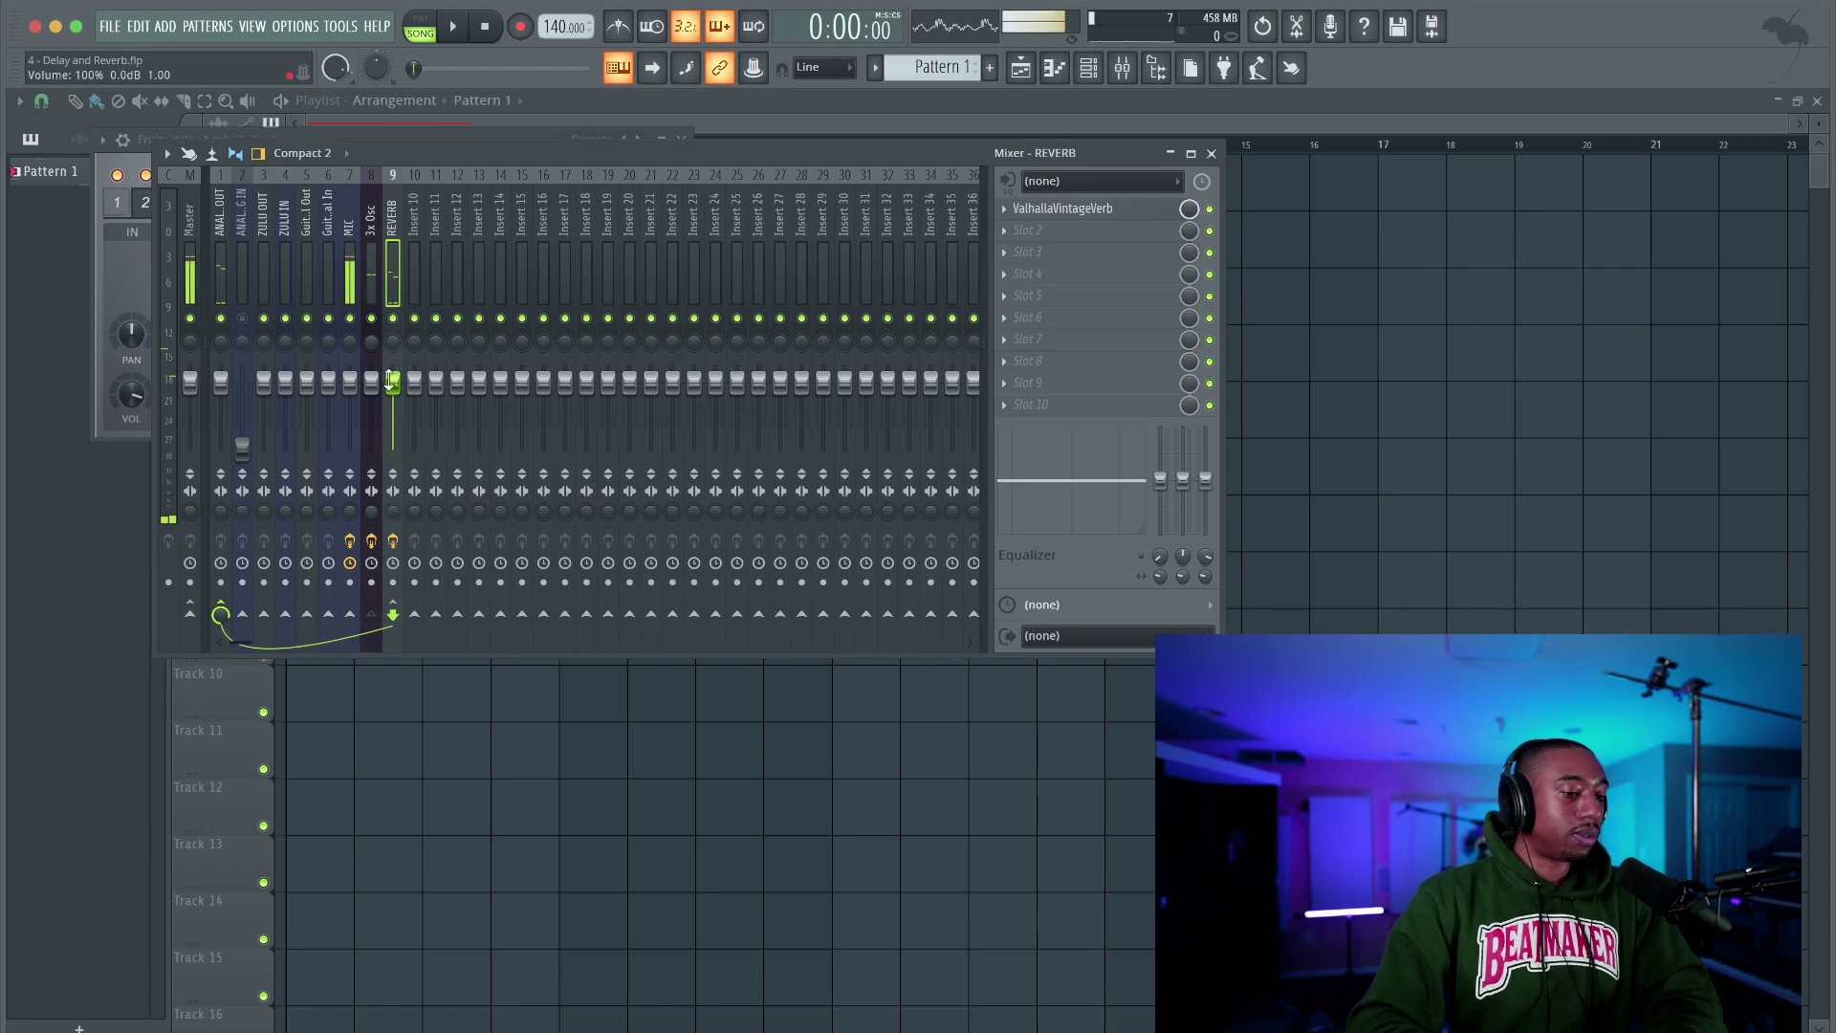
During playback, lower the 3x Osc track's send level to the REVERB track to 46%
{"action": "key", "text": "space"}
{"action": "left_click", "coordinate": [364, 251]}
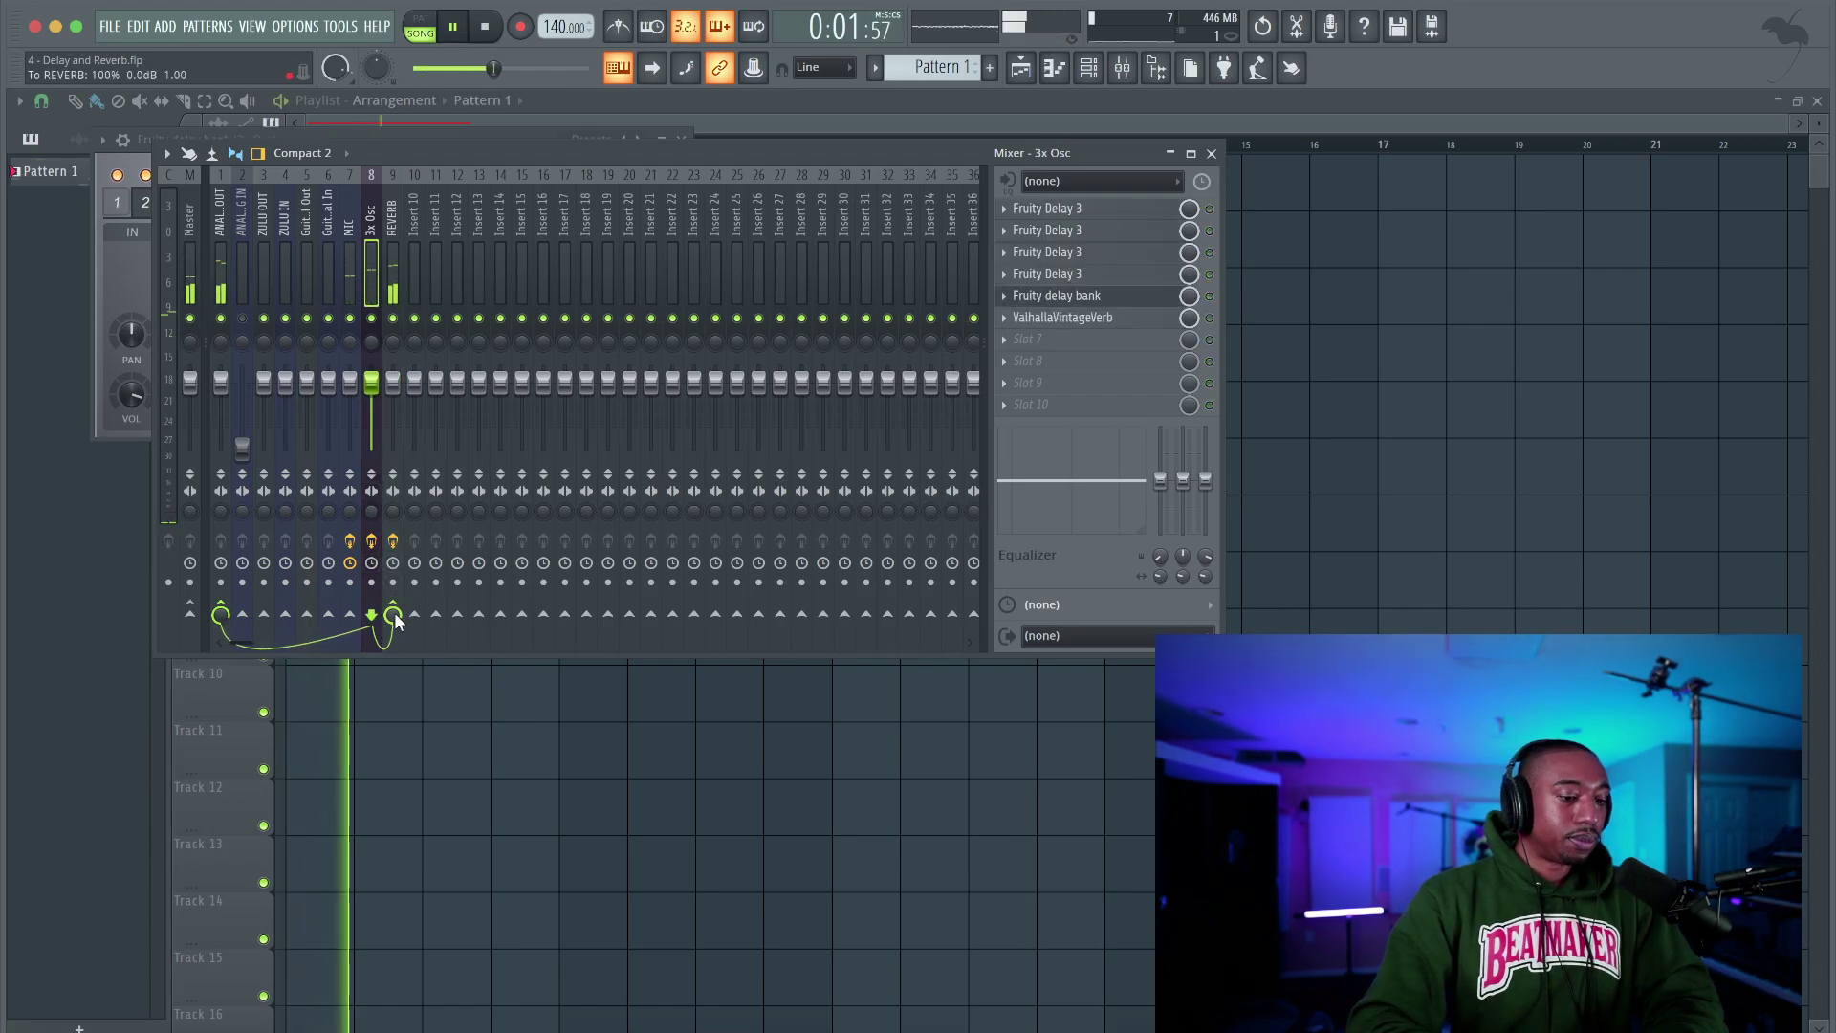
{"action": "left_click_drag", "start_coordinate": [397, 620], "coordinate": [397, 674]}
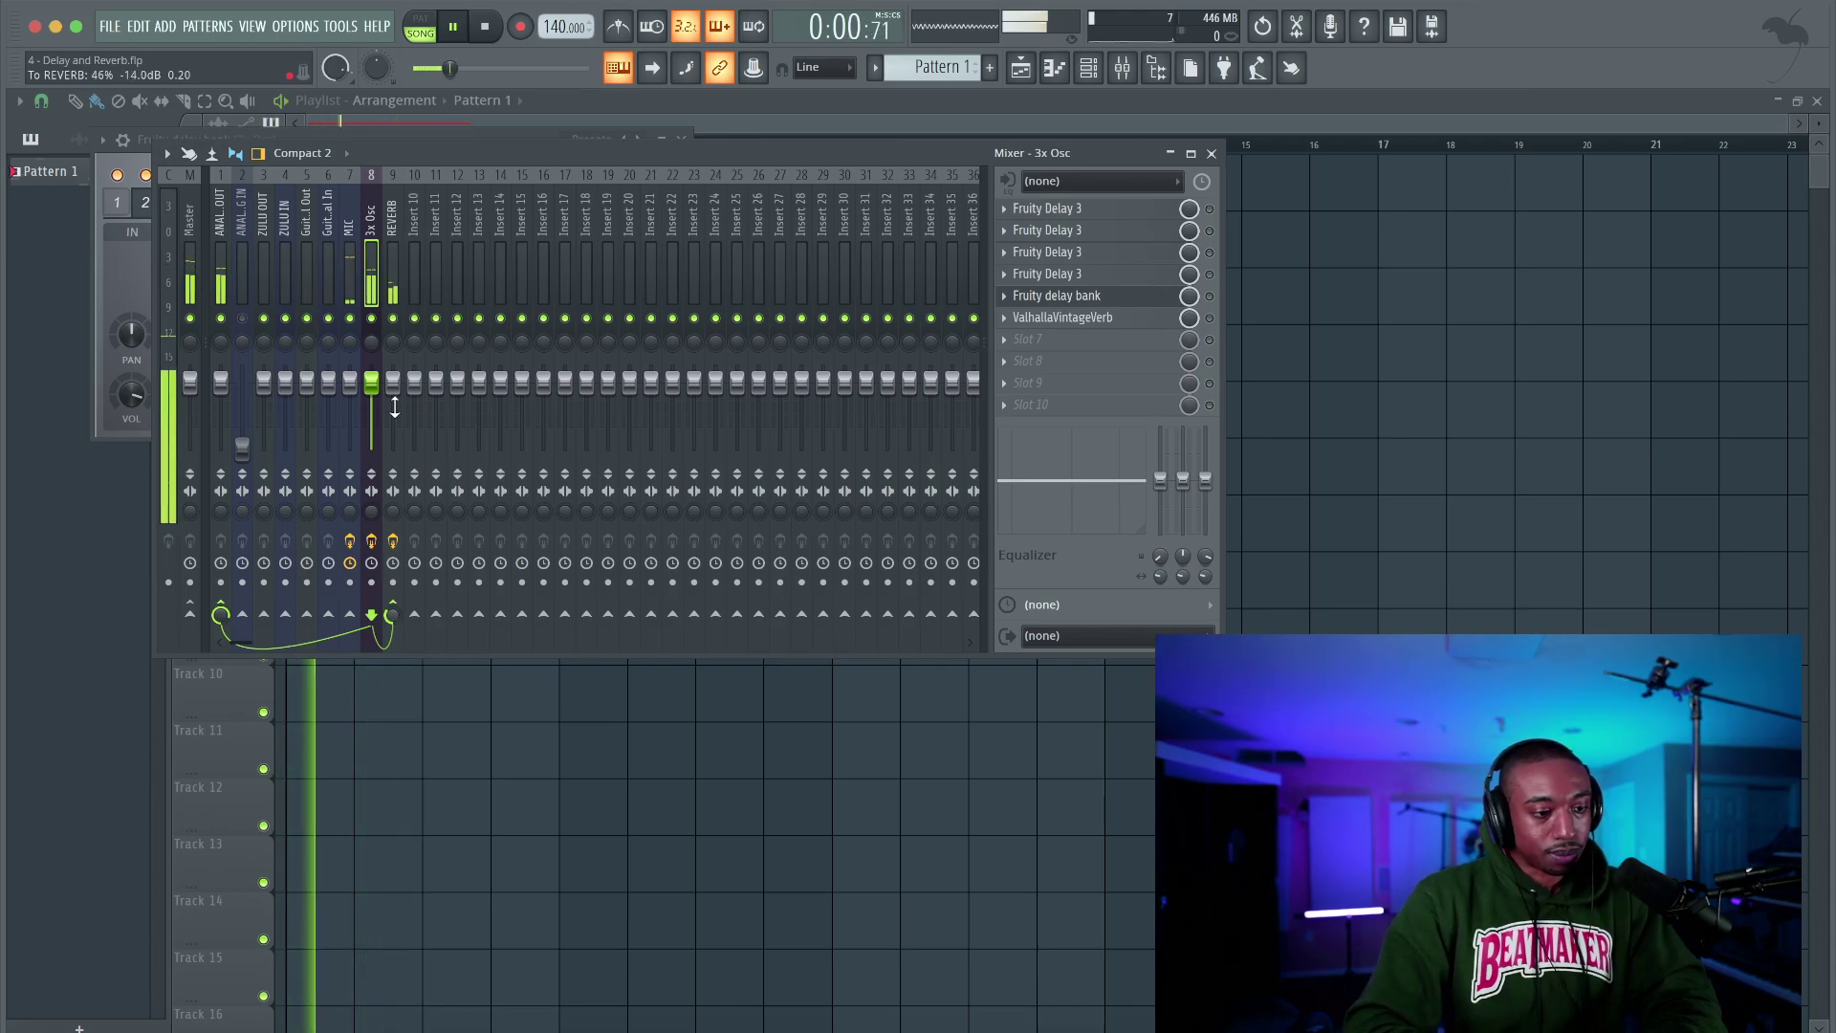
Add Fruity parametric EQ 2 after the reverb on the REVERB track and pull band 1 down to -18 dB at 59 Hz
{"action": "left_click", "coordinate": [388, 271]}
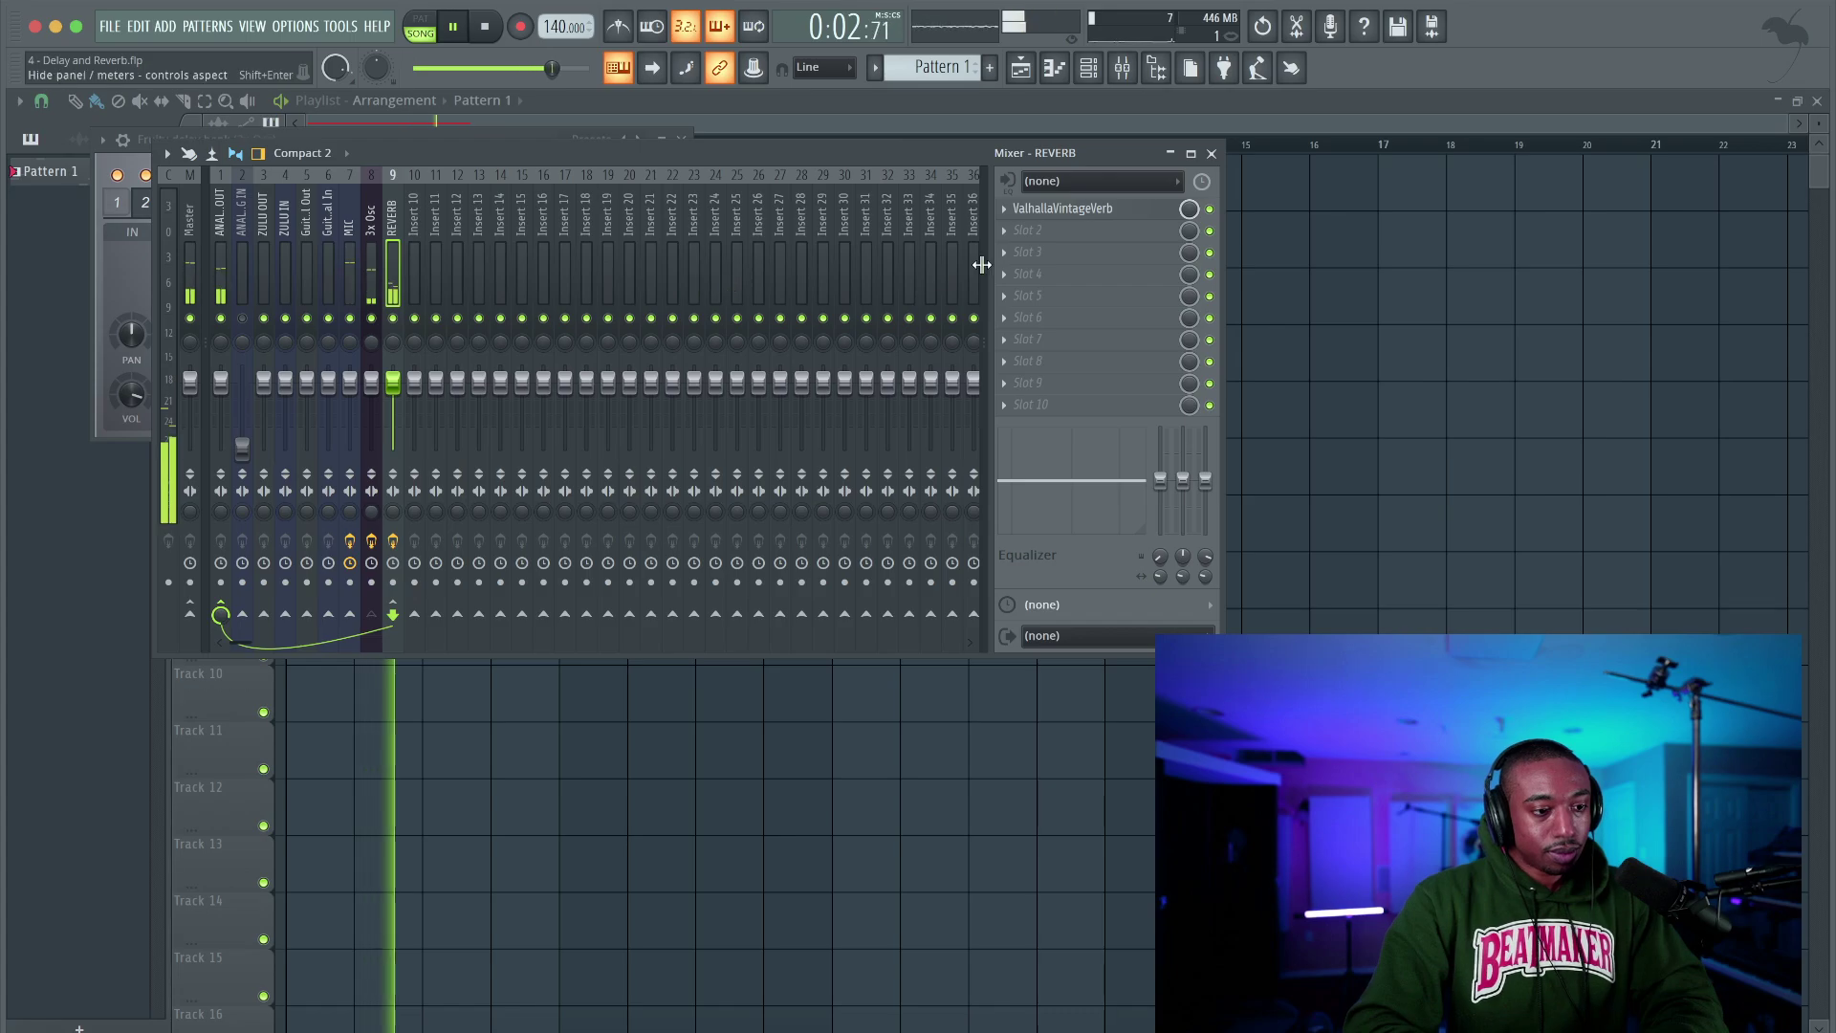
{"action": "left_click", "coordinate": [1056, 231]}
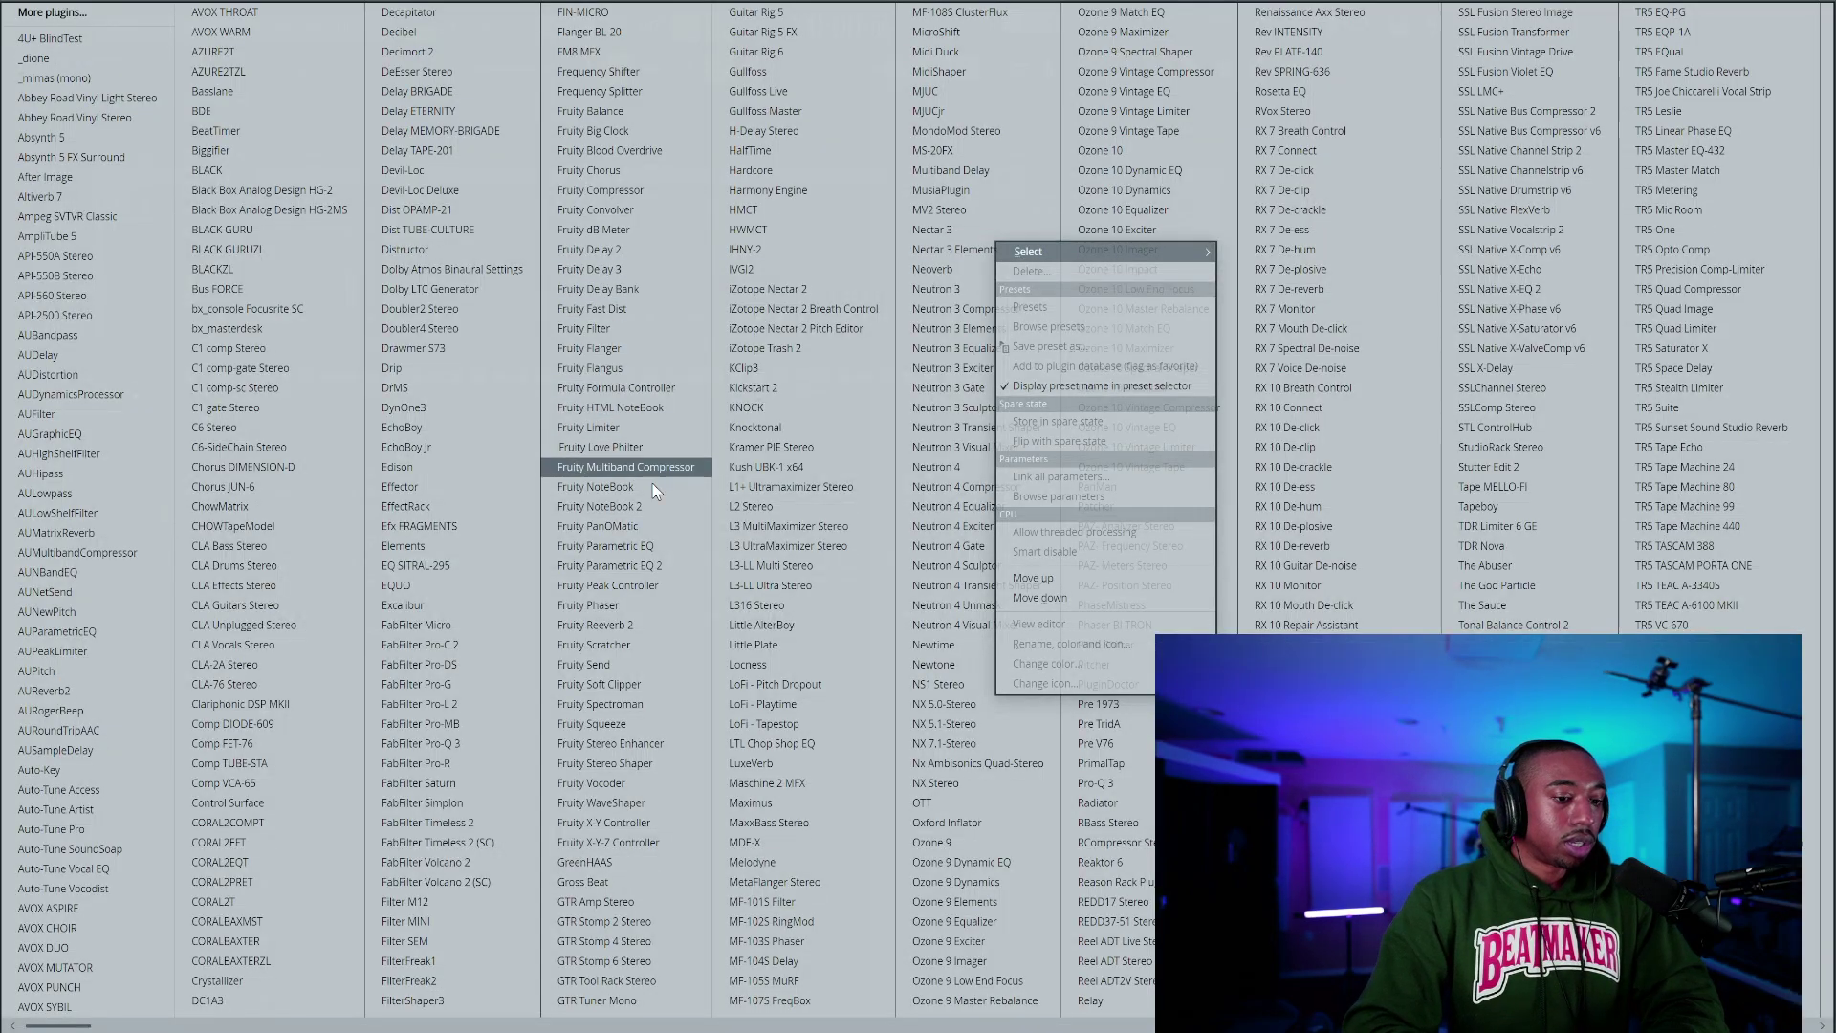
{"action": "left_click", "coordinate": [656, 565]}
{"action": "left_click_drag", "start_coordinate": [566, 431], "coordinate": [635, 553]}
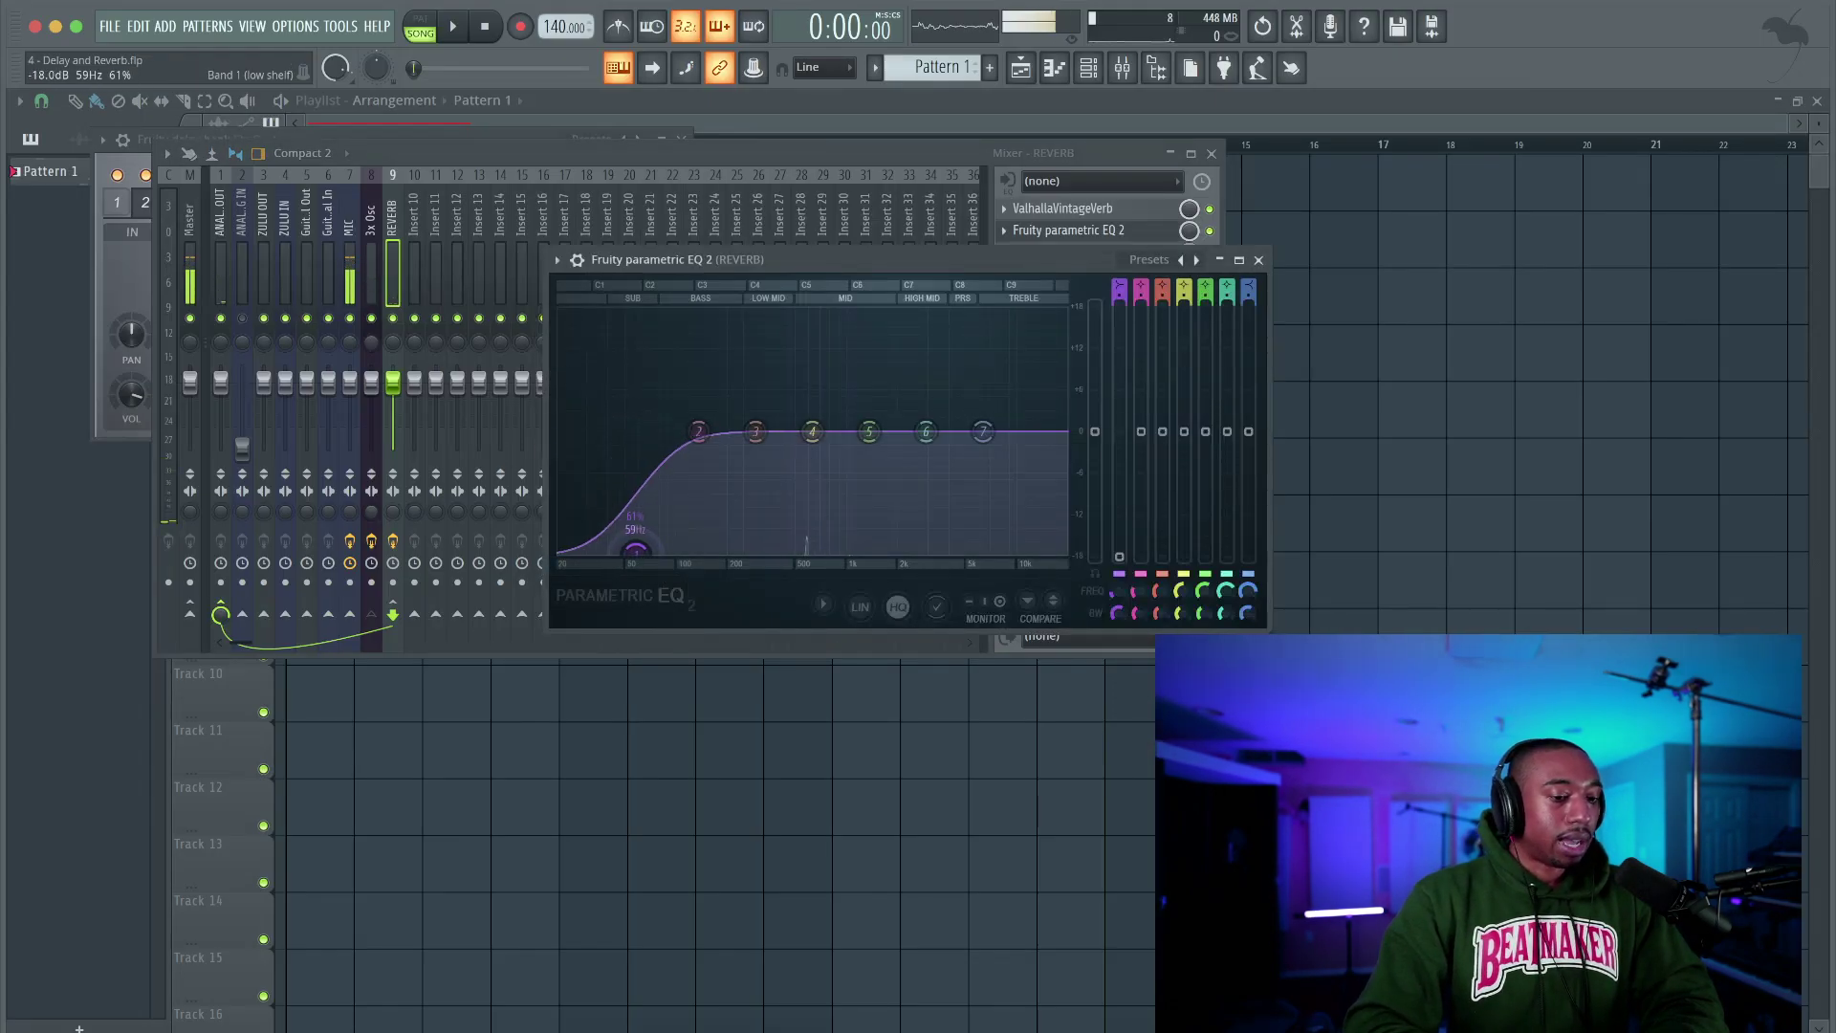
On the REVERB track's EQ, pull band 7 fully down to cut the highs, move band 1 higher in frequency, and audition the result
{"action": "left_click_drag", "start_coordinate": [983, 431], "coordinate": [954, 554]}
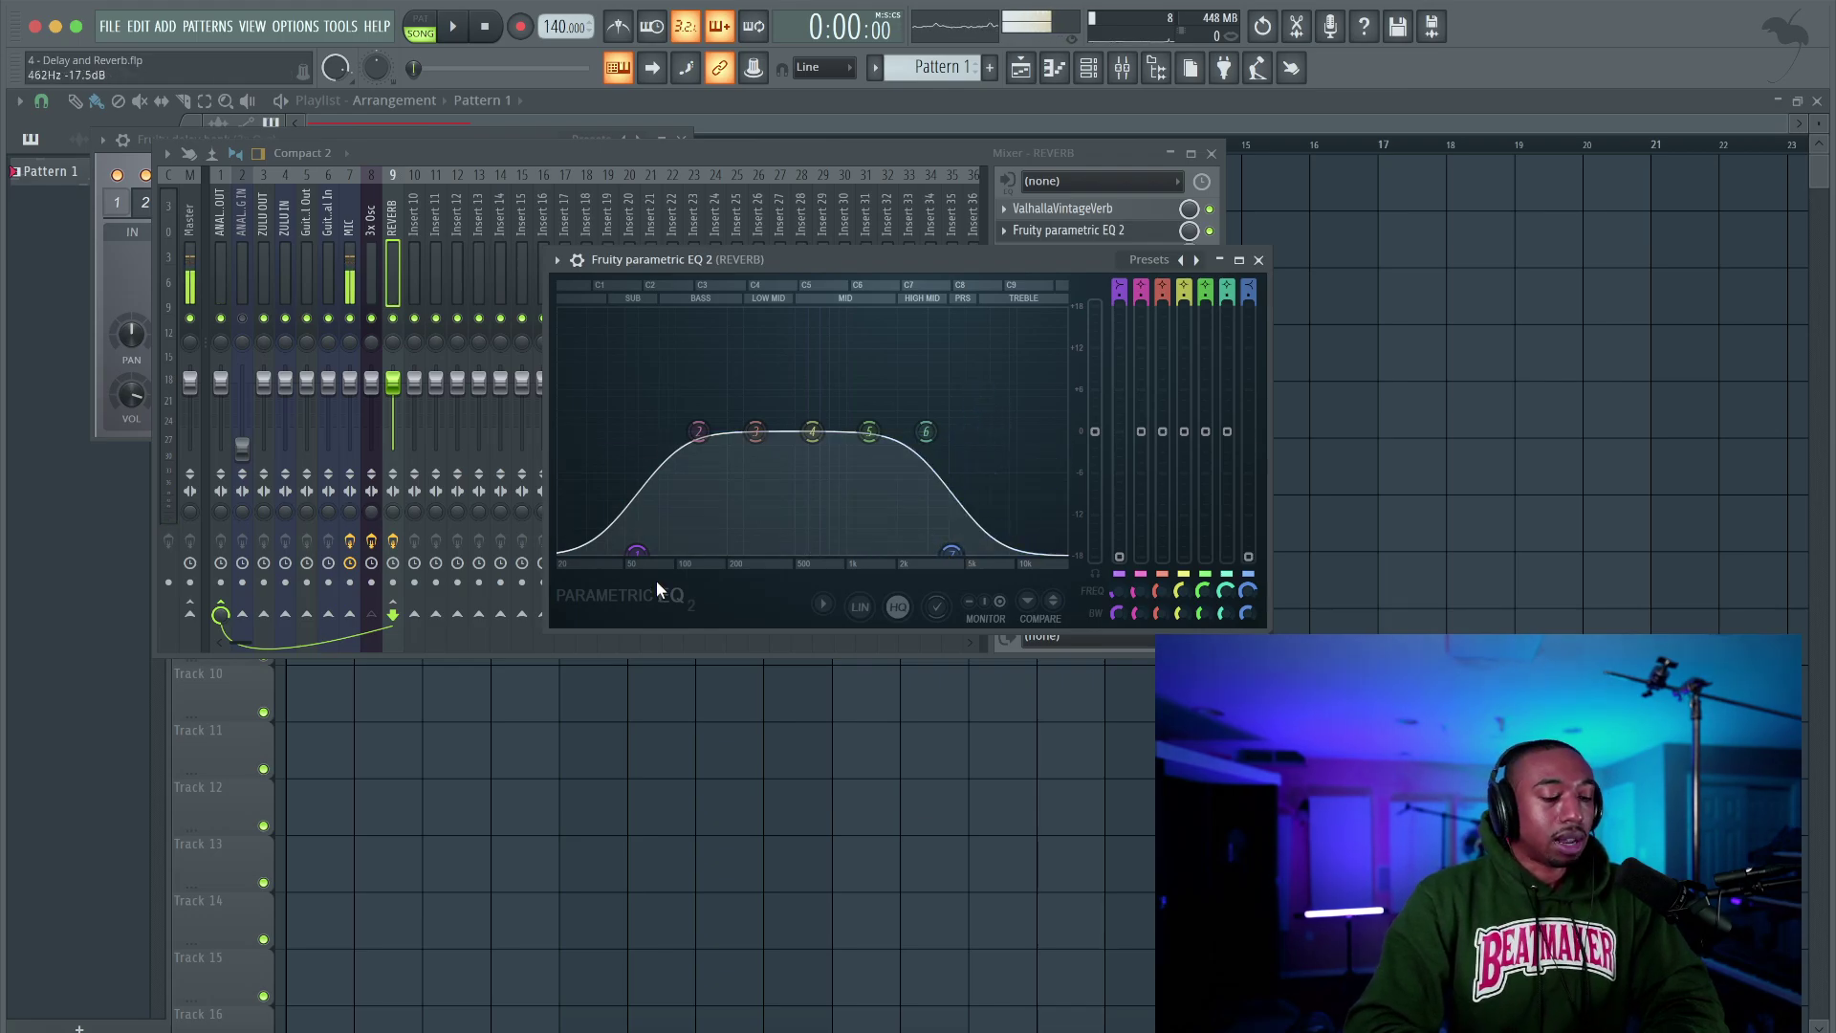
{"action": "left_click_drag", "start_coordinate": [636, 554], "coordinate": [675, 557]}
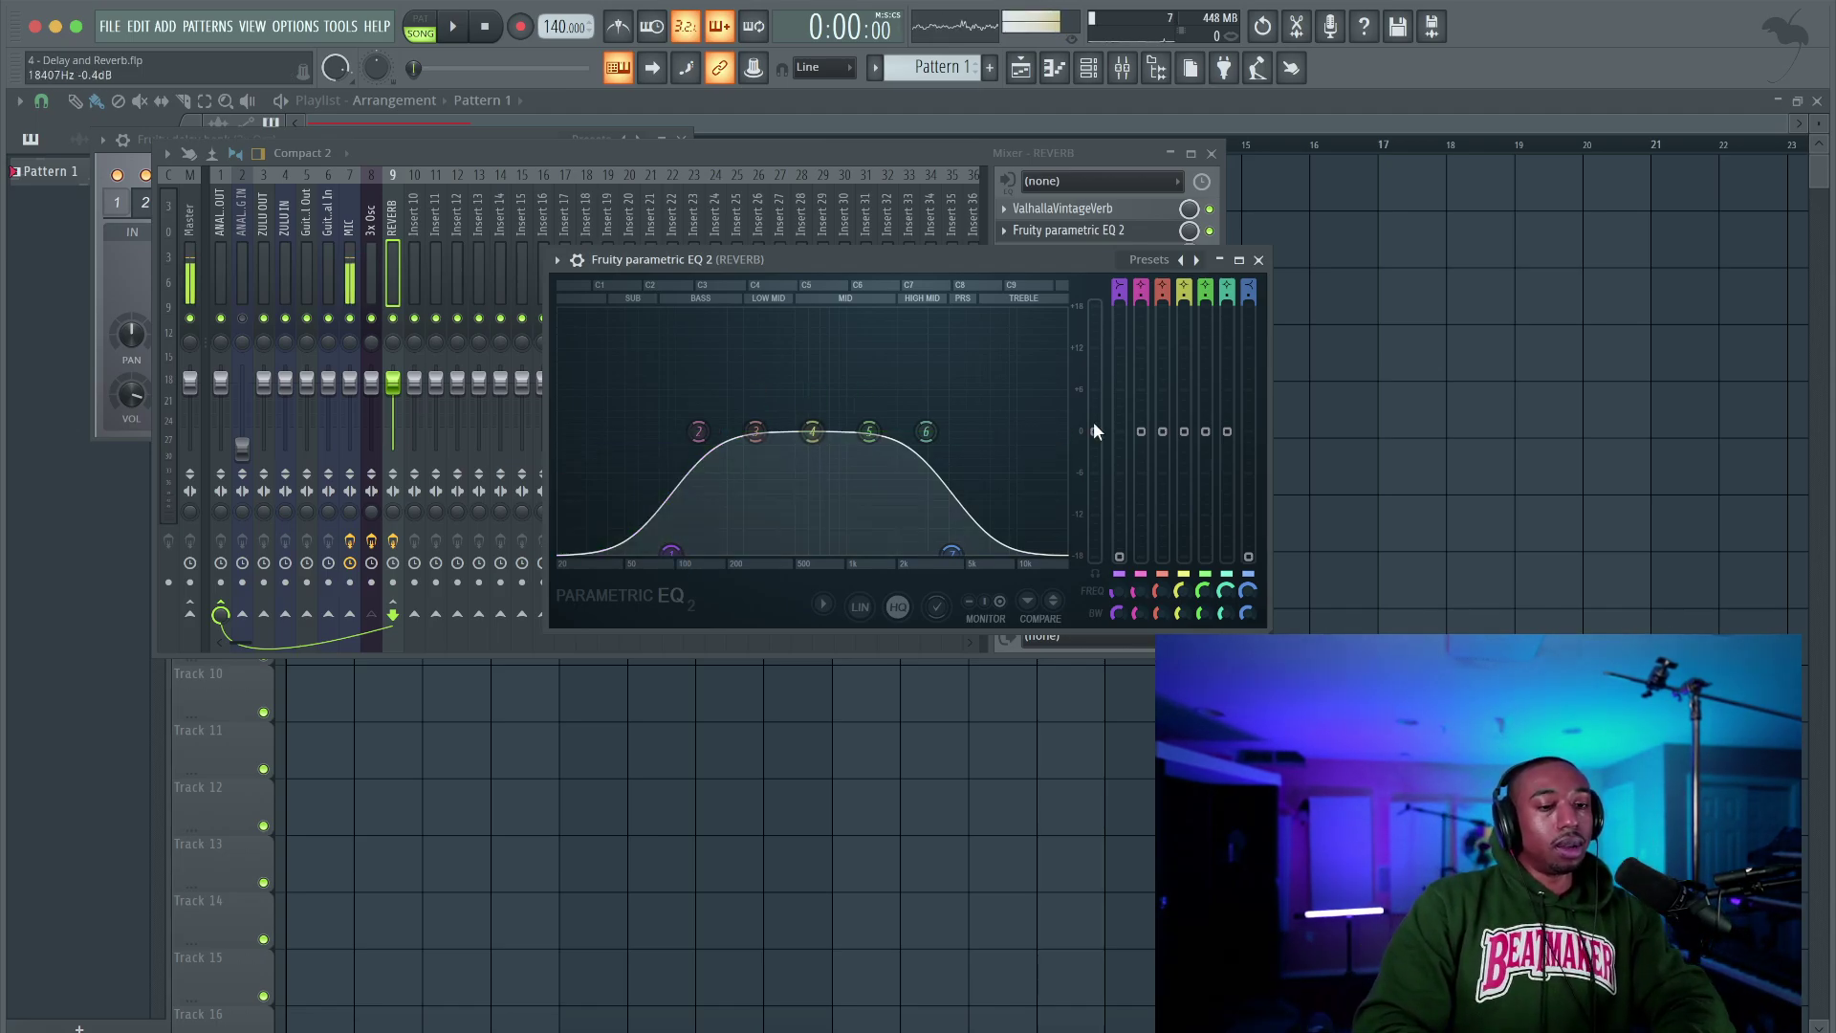
{"action": "key", "text": "space"}
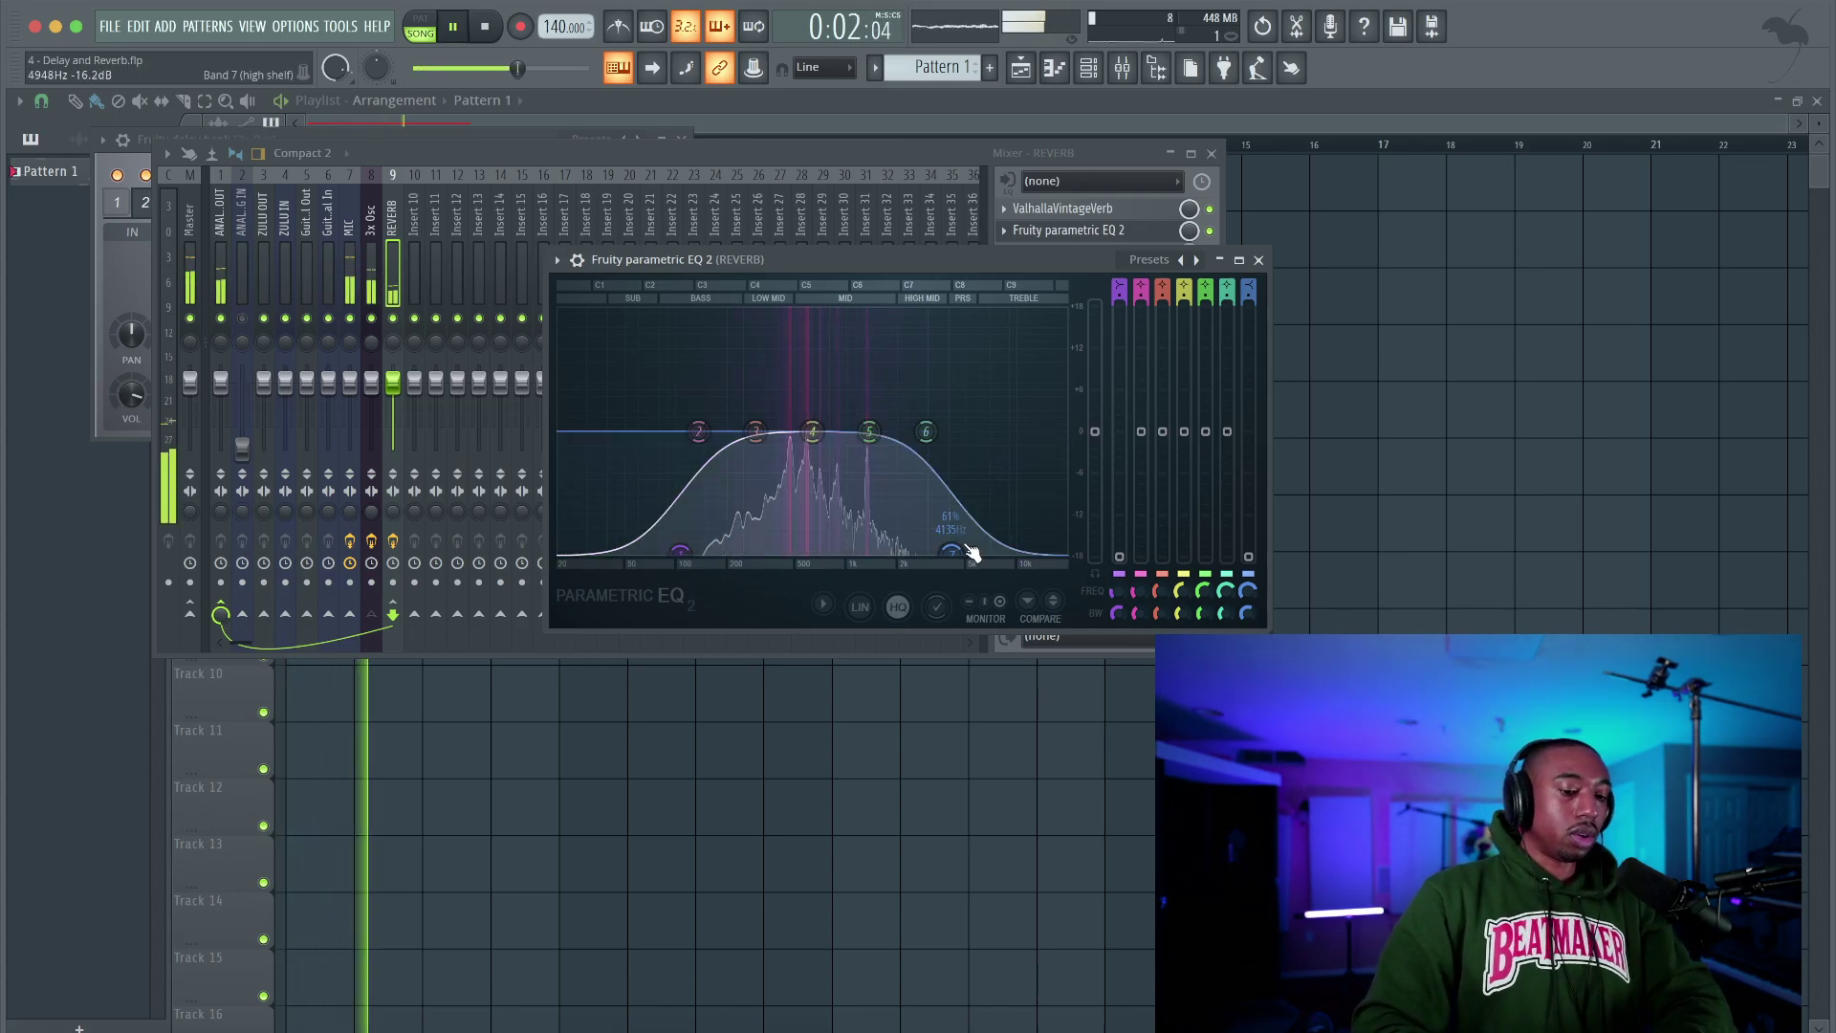
{"action": "left_click", "coordinate": [1258, 260]}
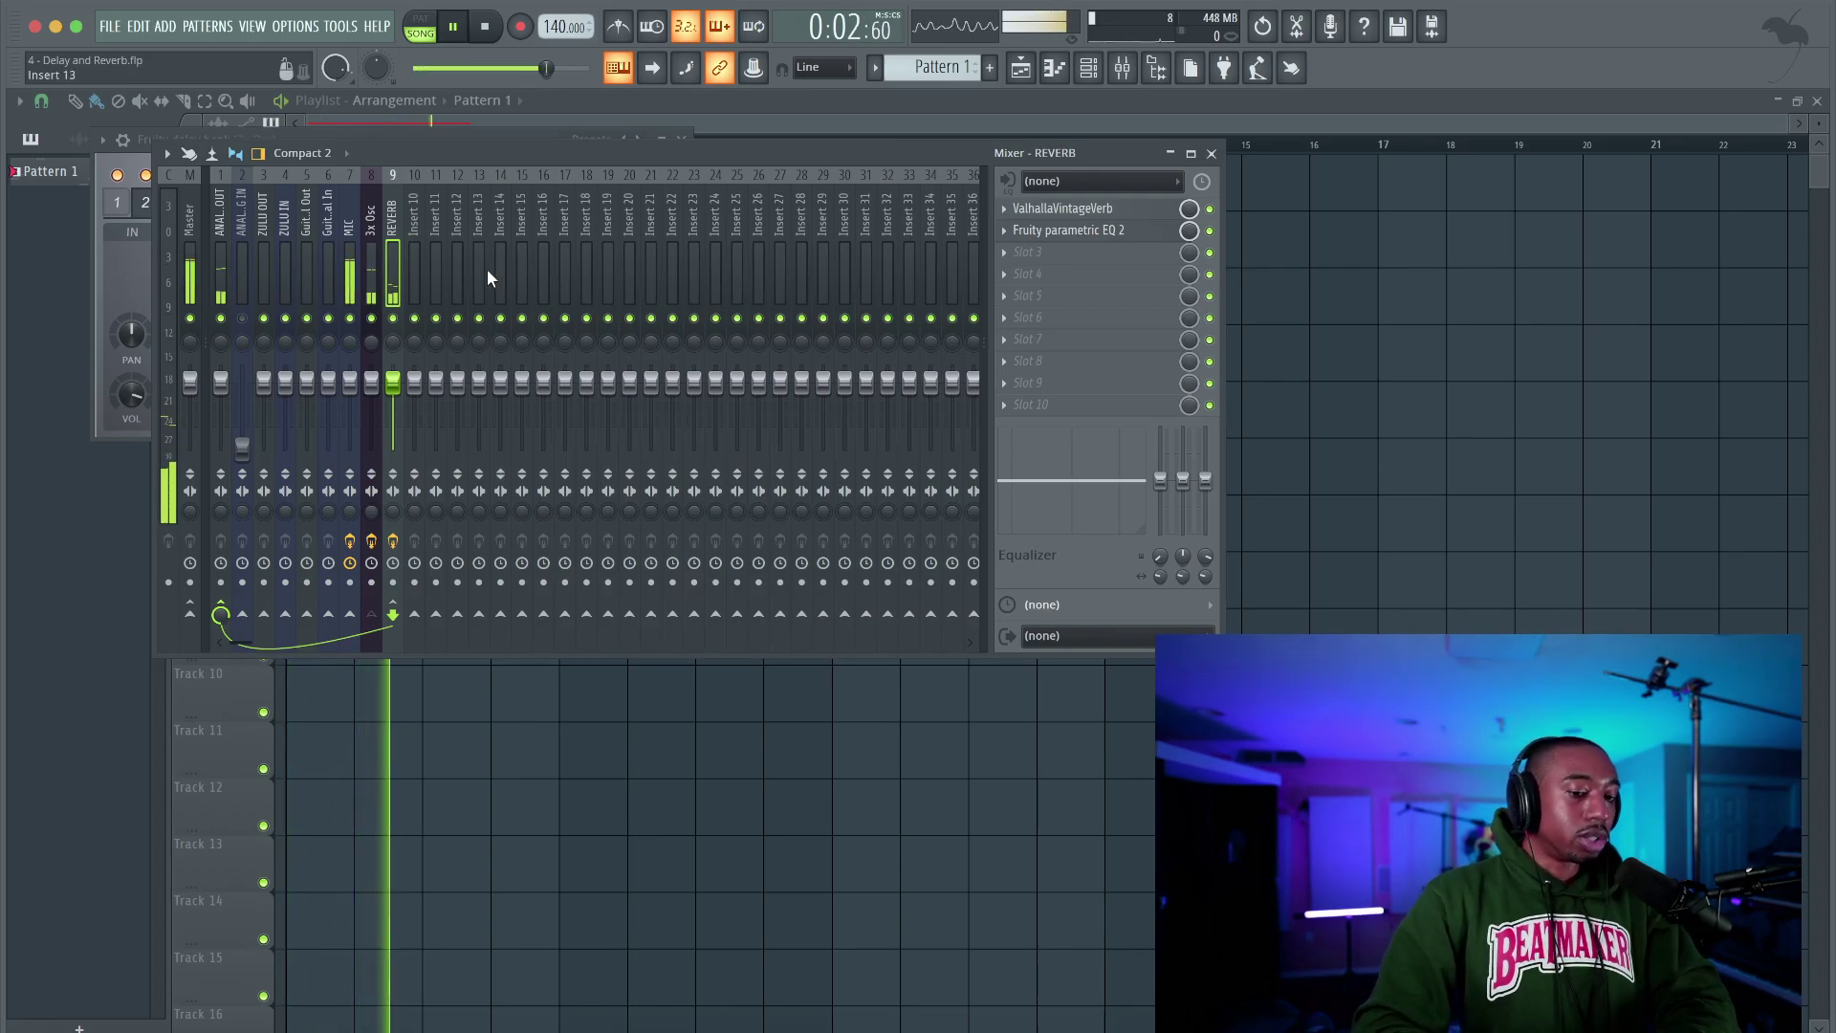
On the 3x Osc track, enable the four Fruity Delay 3 effects and keep Fruity delay bank bypassed after trying it
{"action": "left_click", "coordinate": [375, 287]}
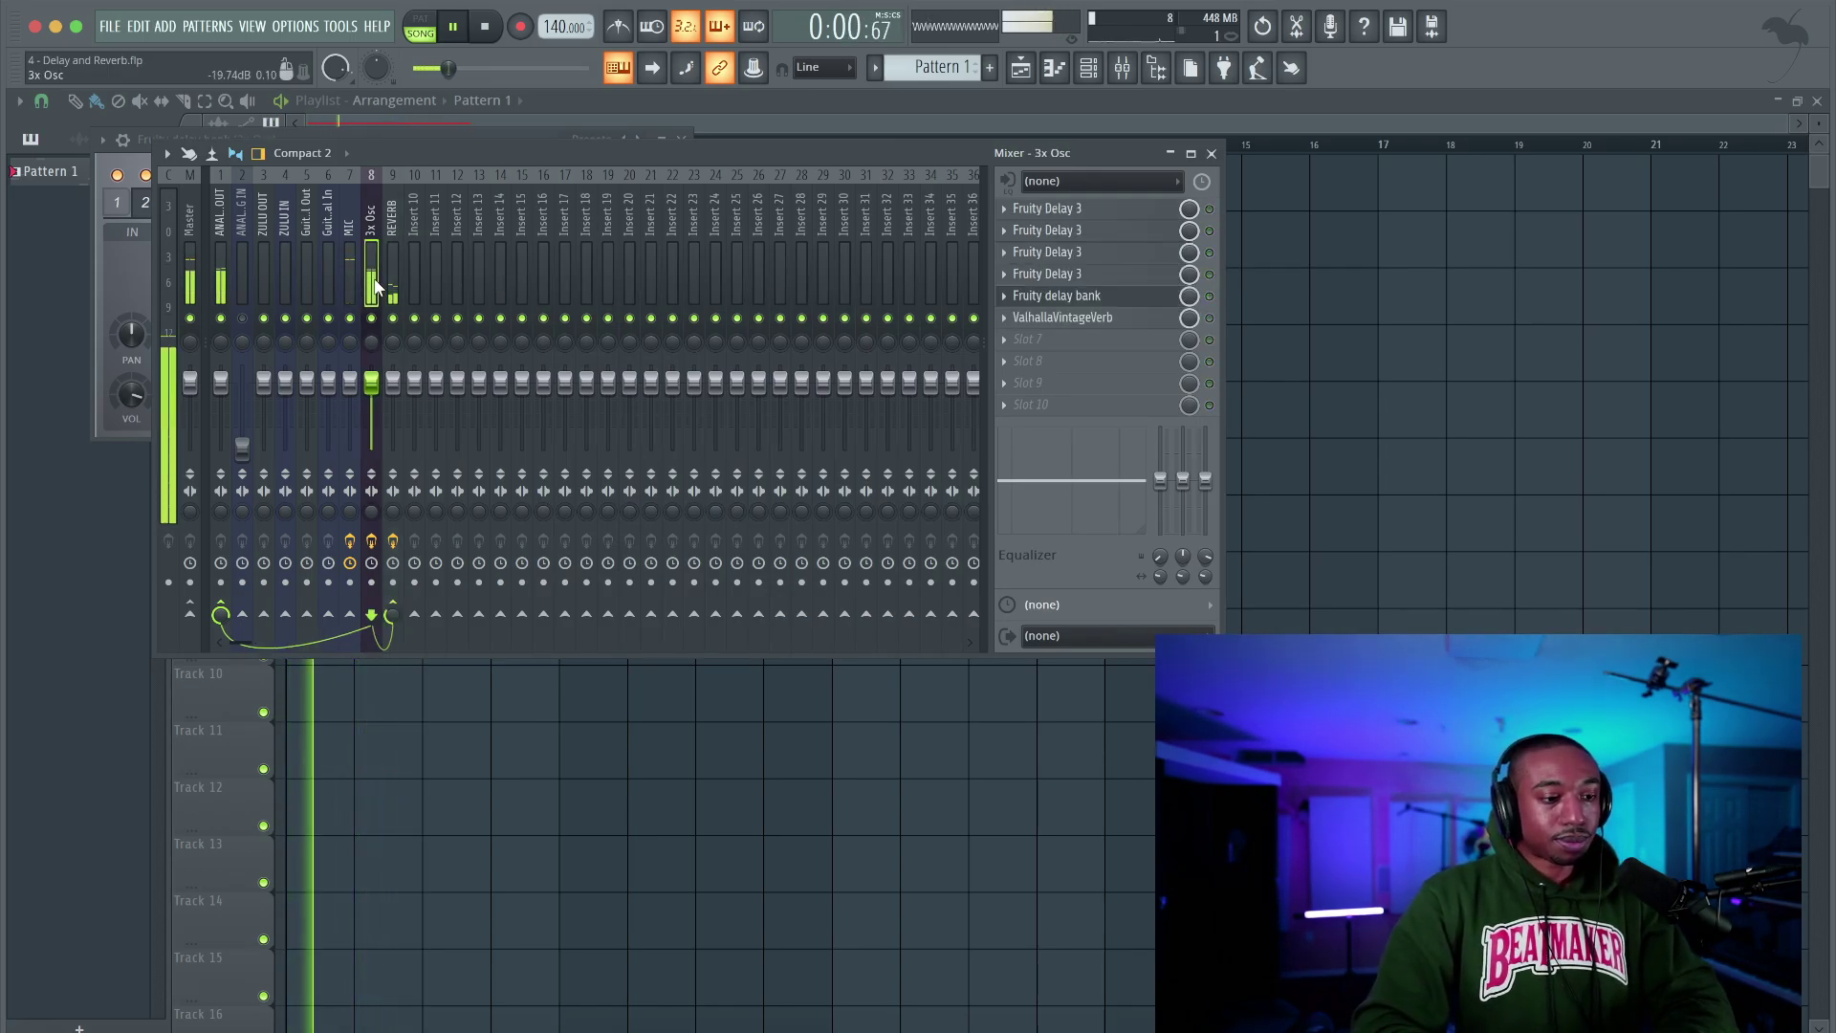
{"action": "right_click", "coordinate": [1209, 252]}
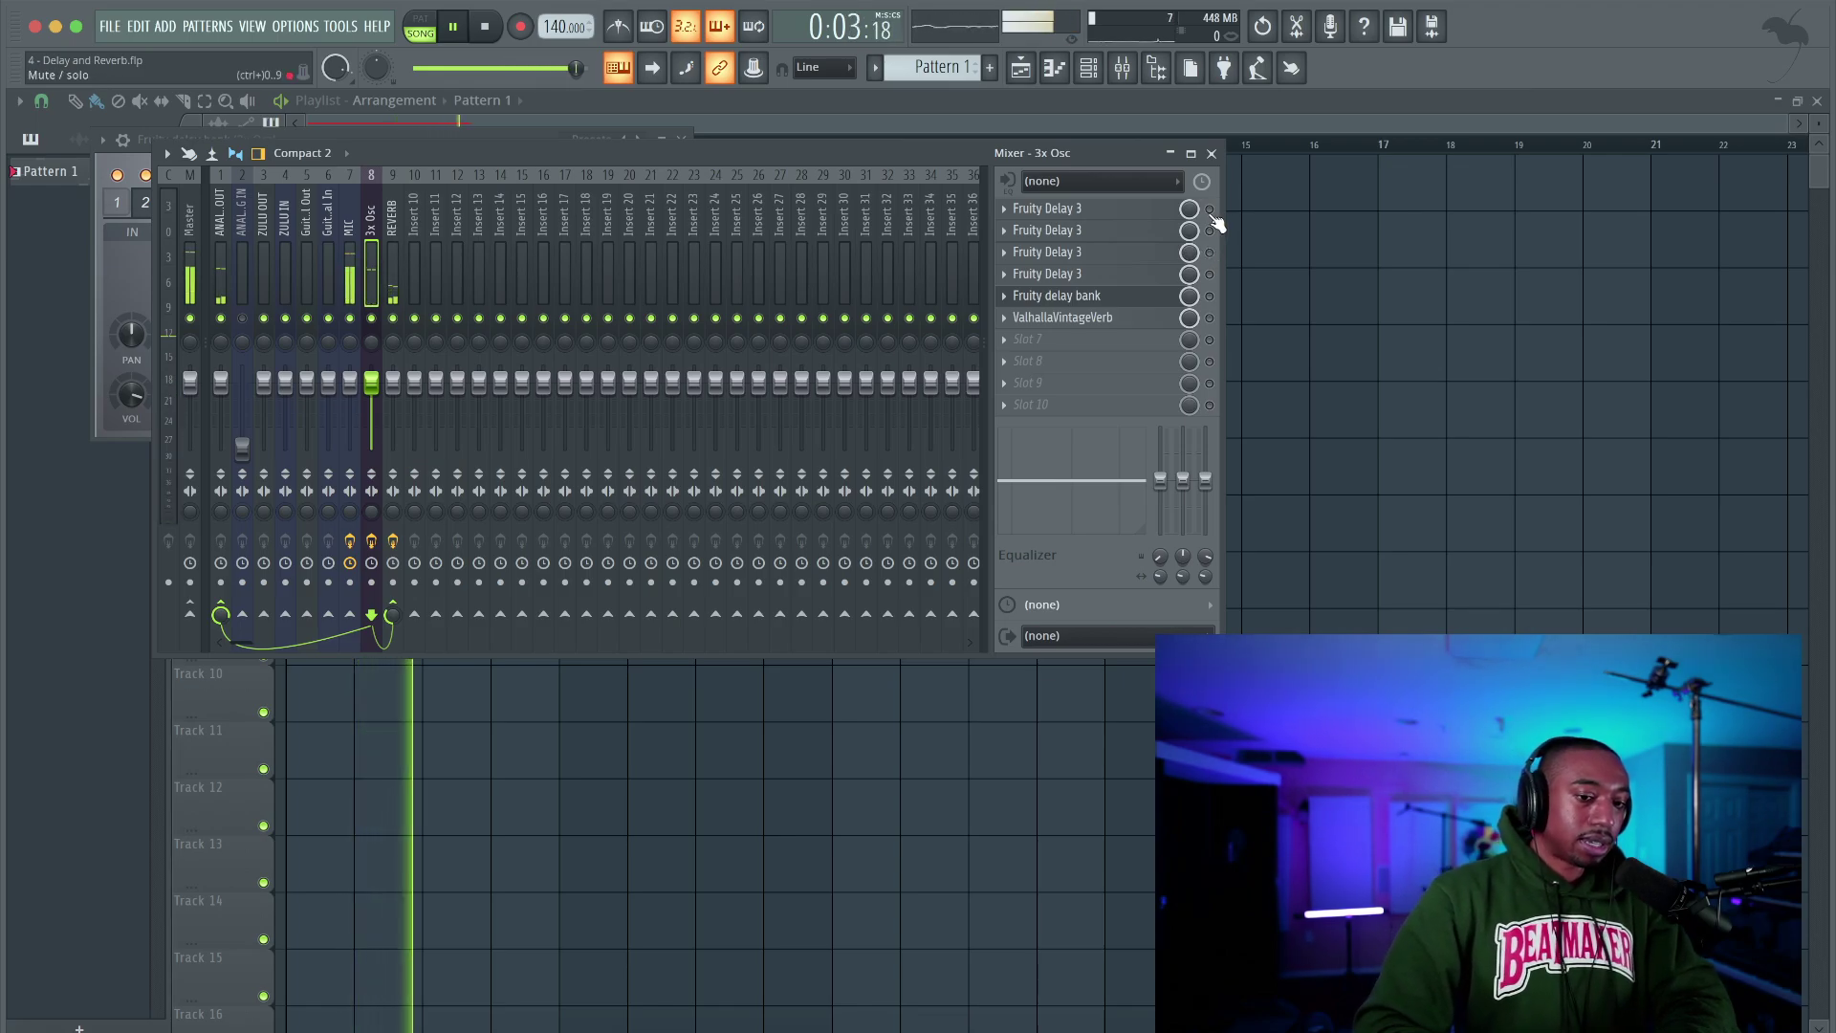
{"action": "left_click", "coordinate": [1210, 295]}
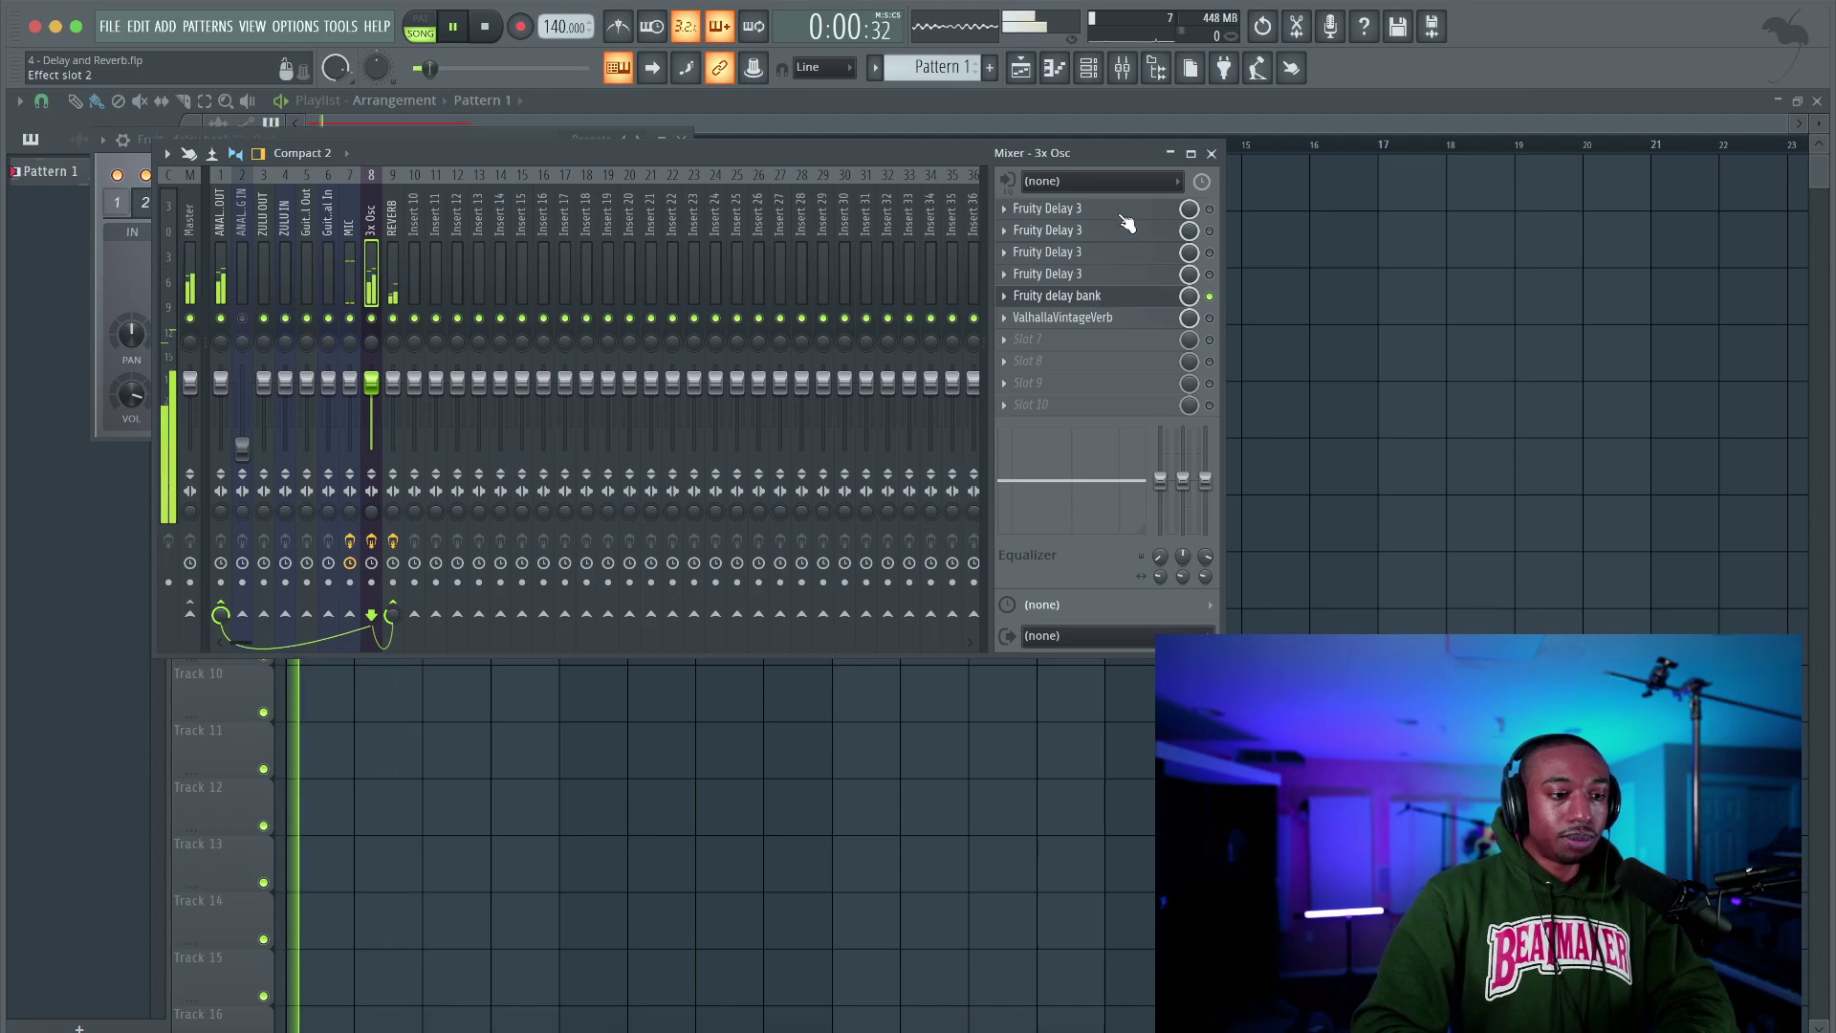
{"action": "left_click_drag", "start_coordinate": [935, 152], "coordinate": [1145, 335]}
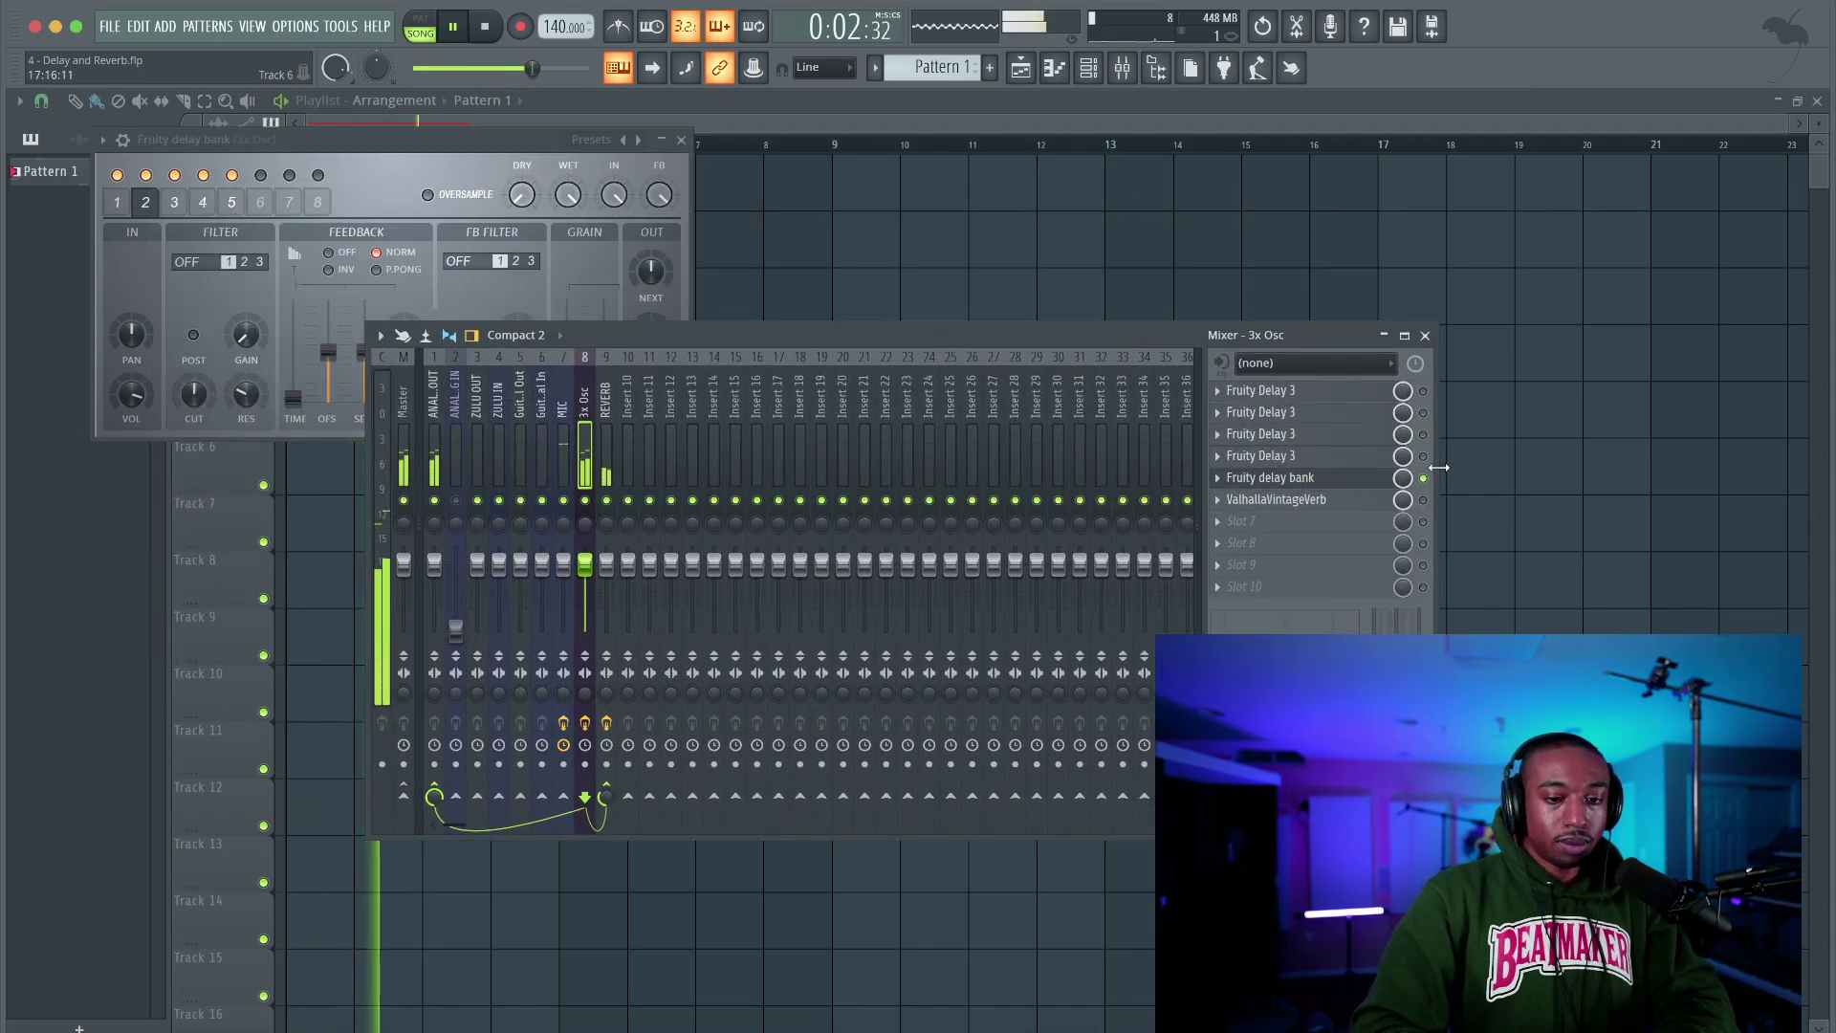
{"action": "left_click", "coordinate": [1423, 412]}
{"action": "left_click", "coordinate": [1423, 391]}
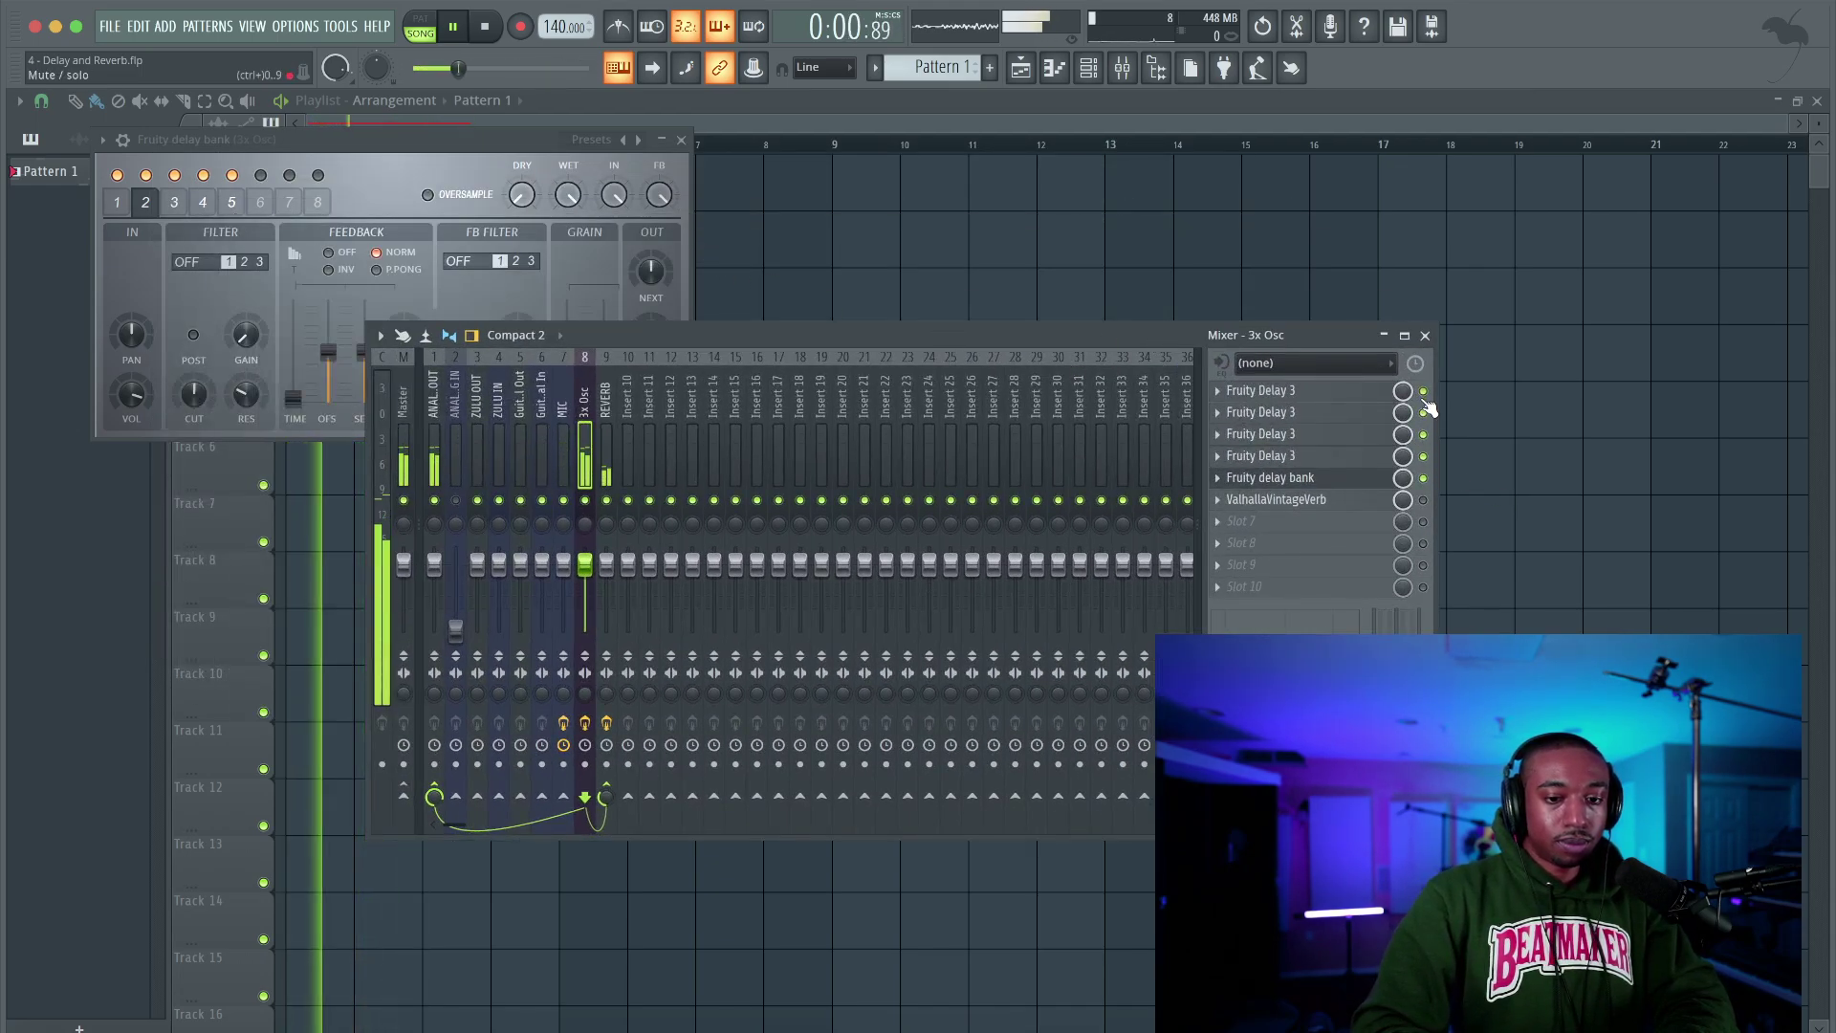
{"action": "left_click_drag", "start_coordinate": [1226, 334], "coordinate": [1159, 240]}
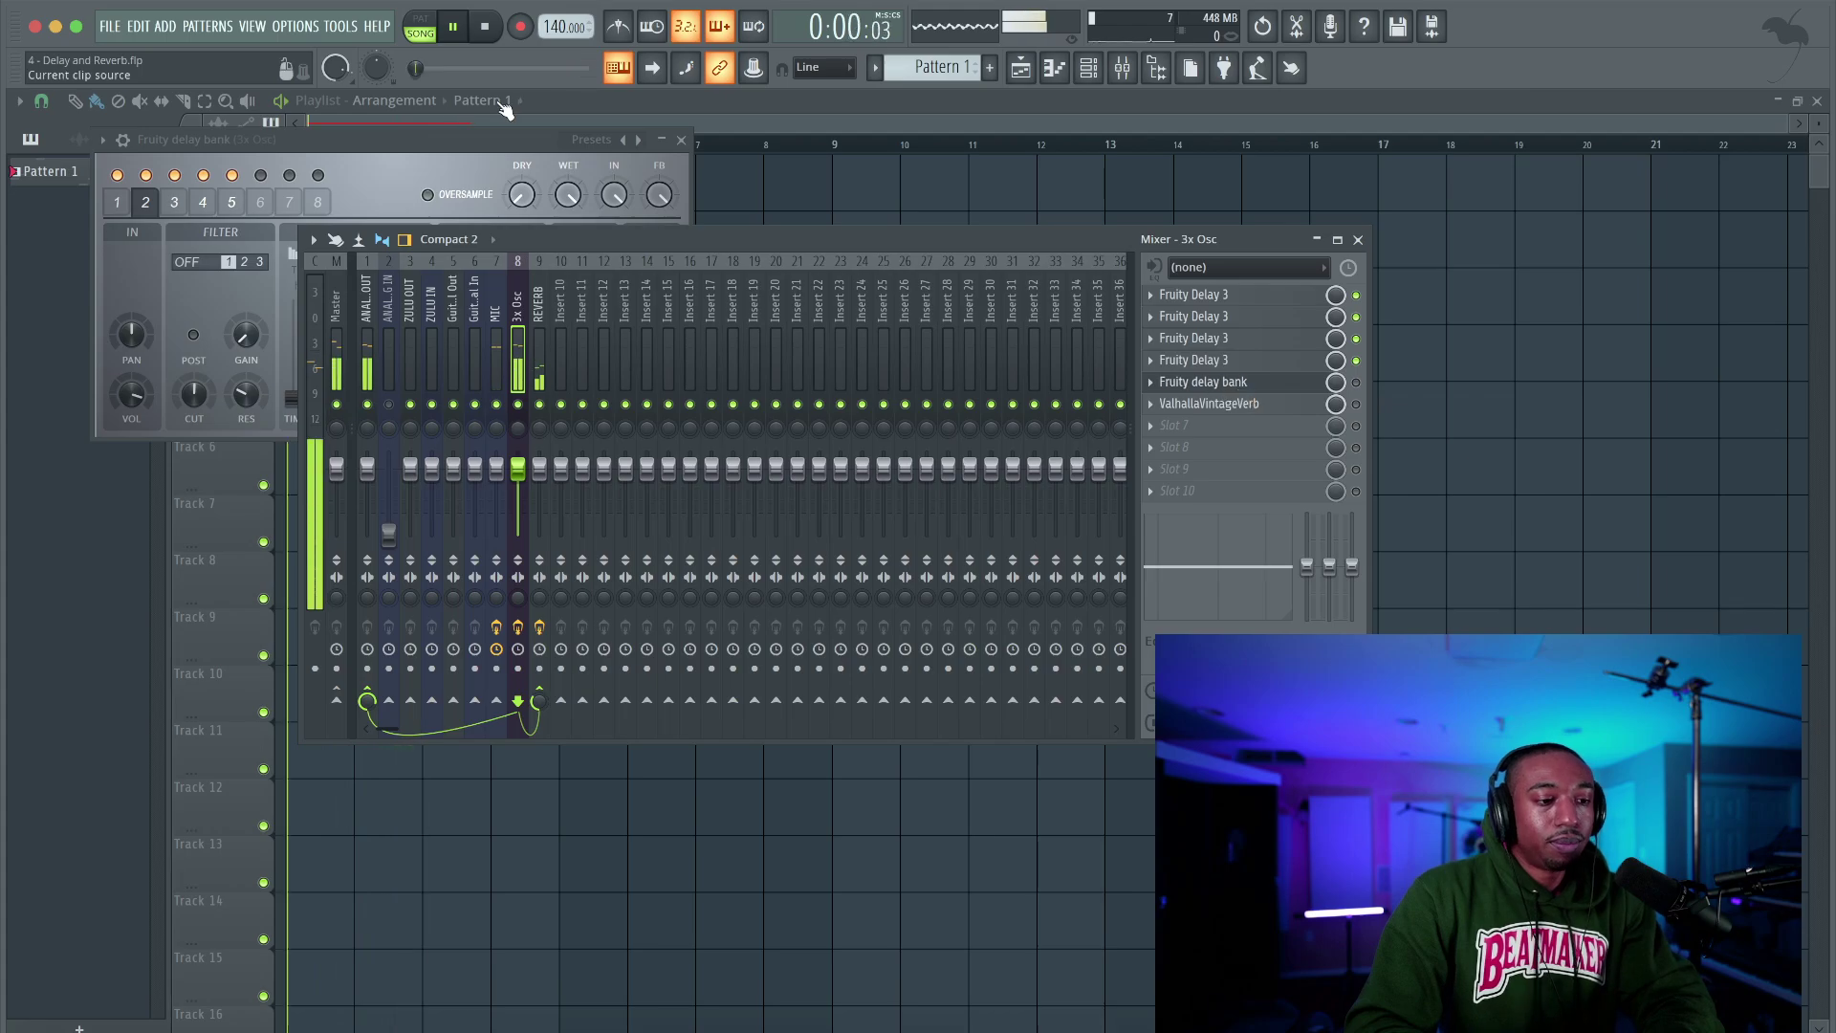
Open the 3x Osc channel's Mod X envelope settings and raise the filter cutoff modulation amount to 56%
{"action": "left_click", "coordinate": [1088, 67]}
{"action": "left_click", "coordinate": [293, 150]}
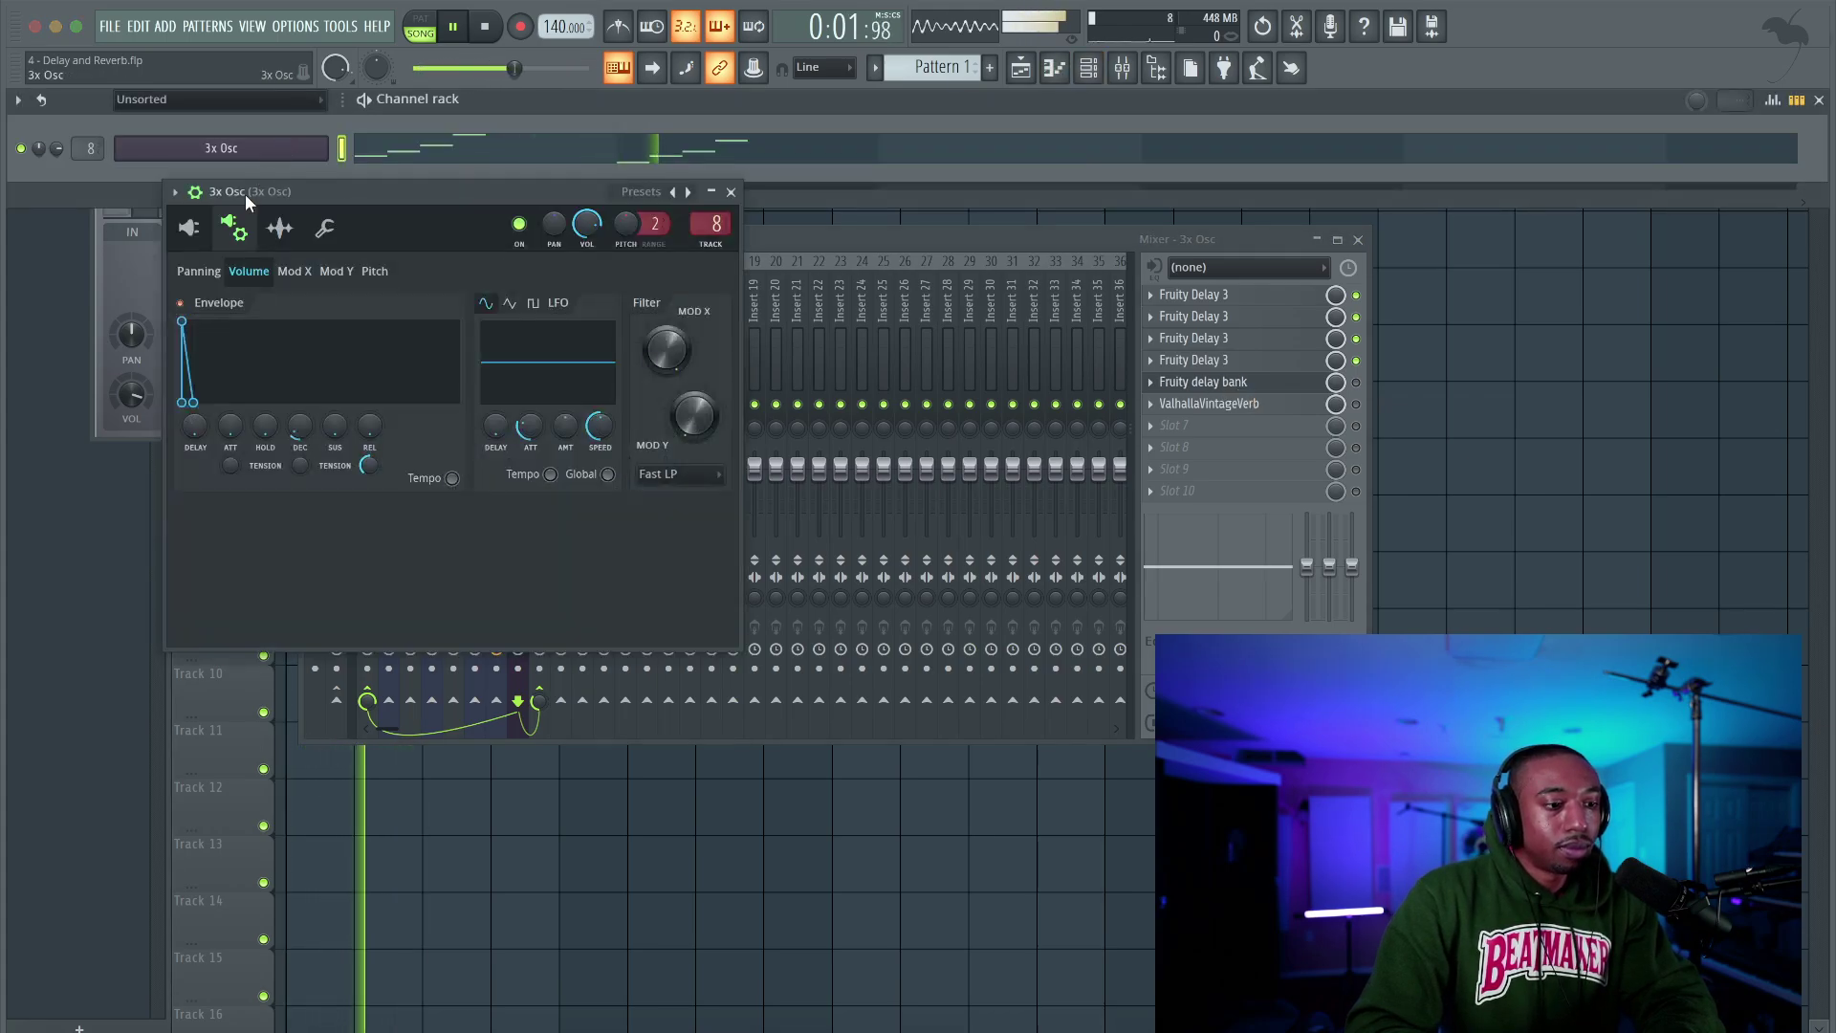
{"action": "left_click", "coordinate": [294, 270]}
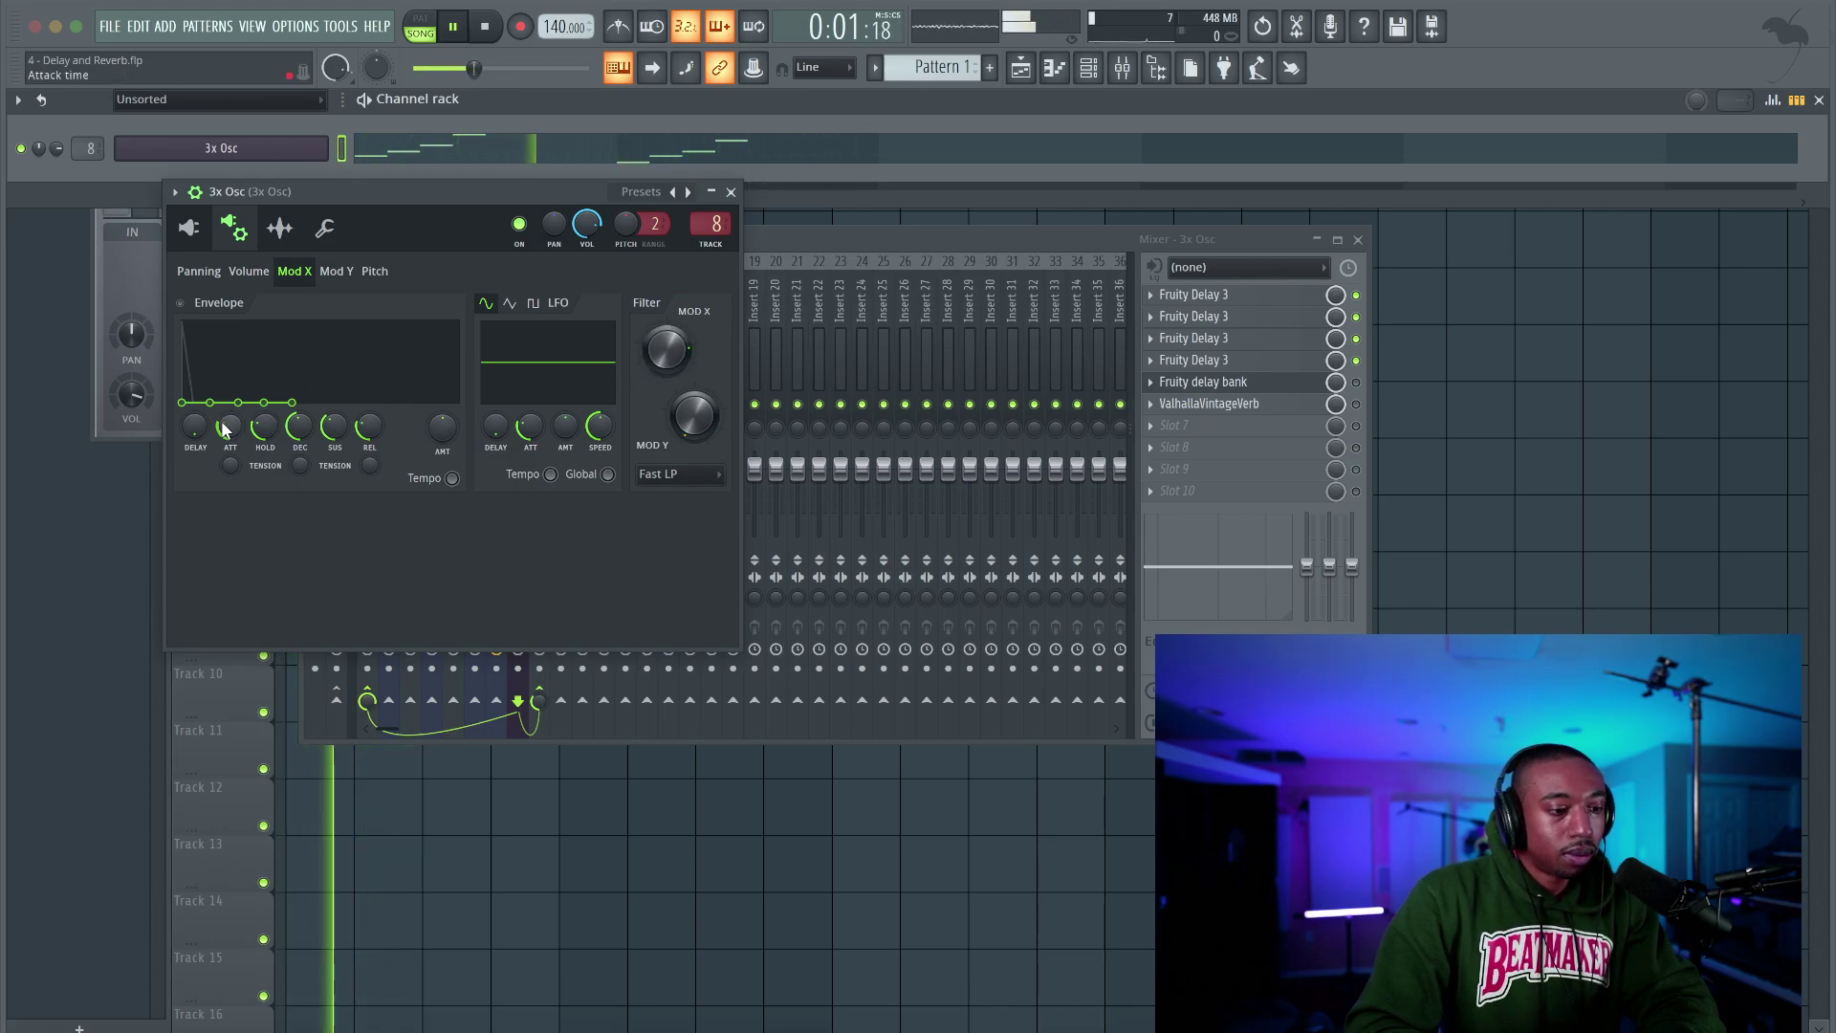
{"action": "left_click_drag", "start_coordinate": [300, 428], "coordinate": [300, 430]}
{"action": "left_click_drag", "start_coordinate": [442, 428], "coordinate": [443, 392]}
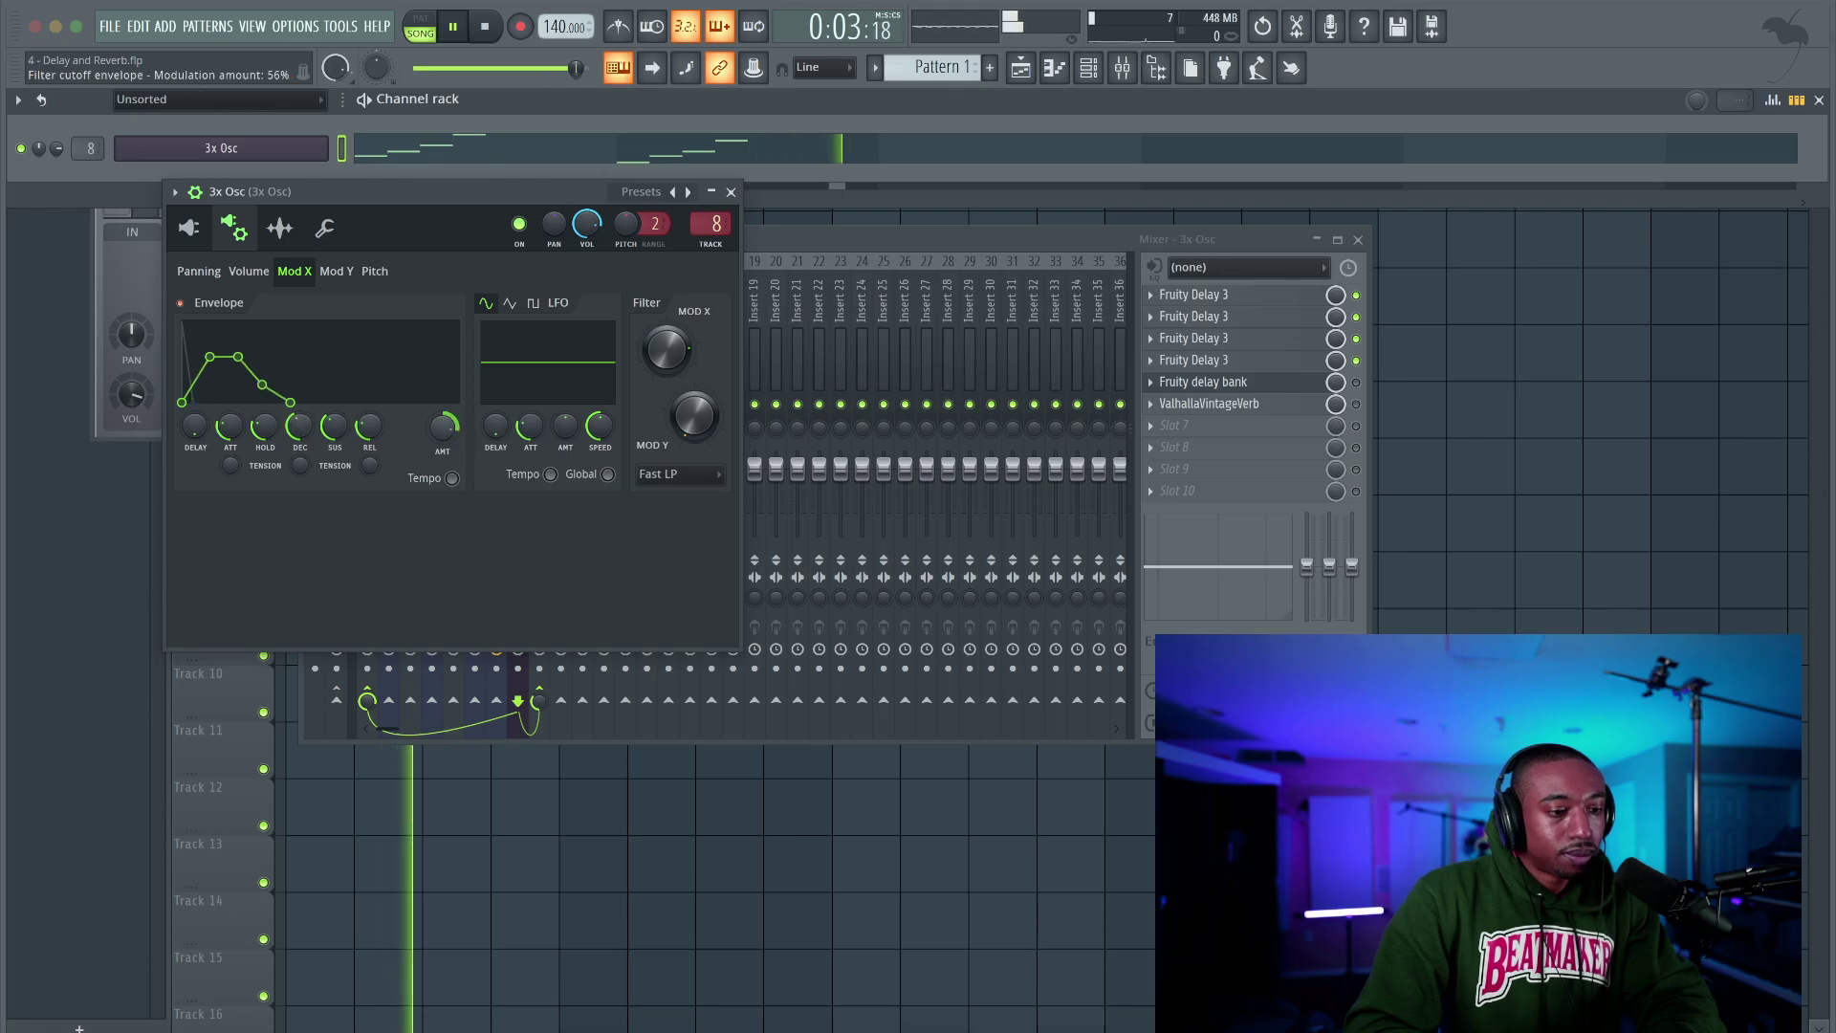
Remove the Mod X envelope's attack and sustain, shorten its decay, set the Mod X filter frequency to 25%, and stop playback
{"action": "left_click_drag", "start_coordinate": [230, 427], "coordinate": [265, 488]}
{"action": "left_click_drag", "start_coordinate": [335, 424], "coordinate": [365, 488]}
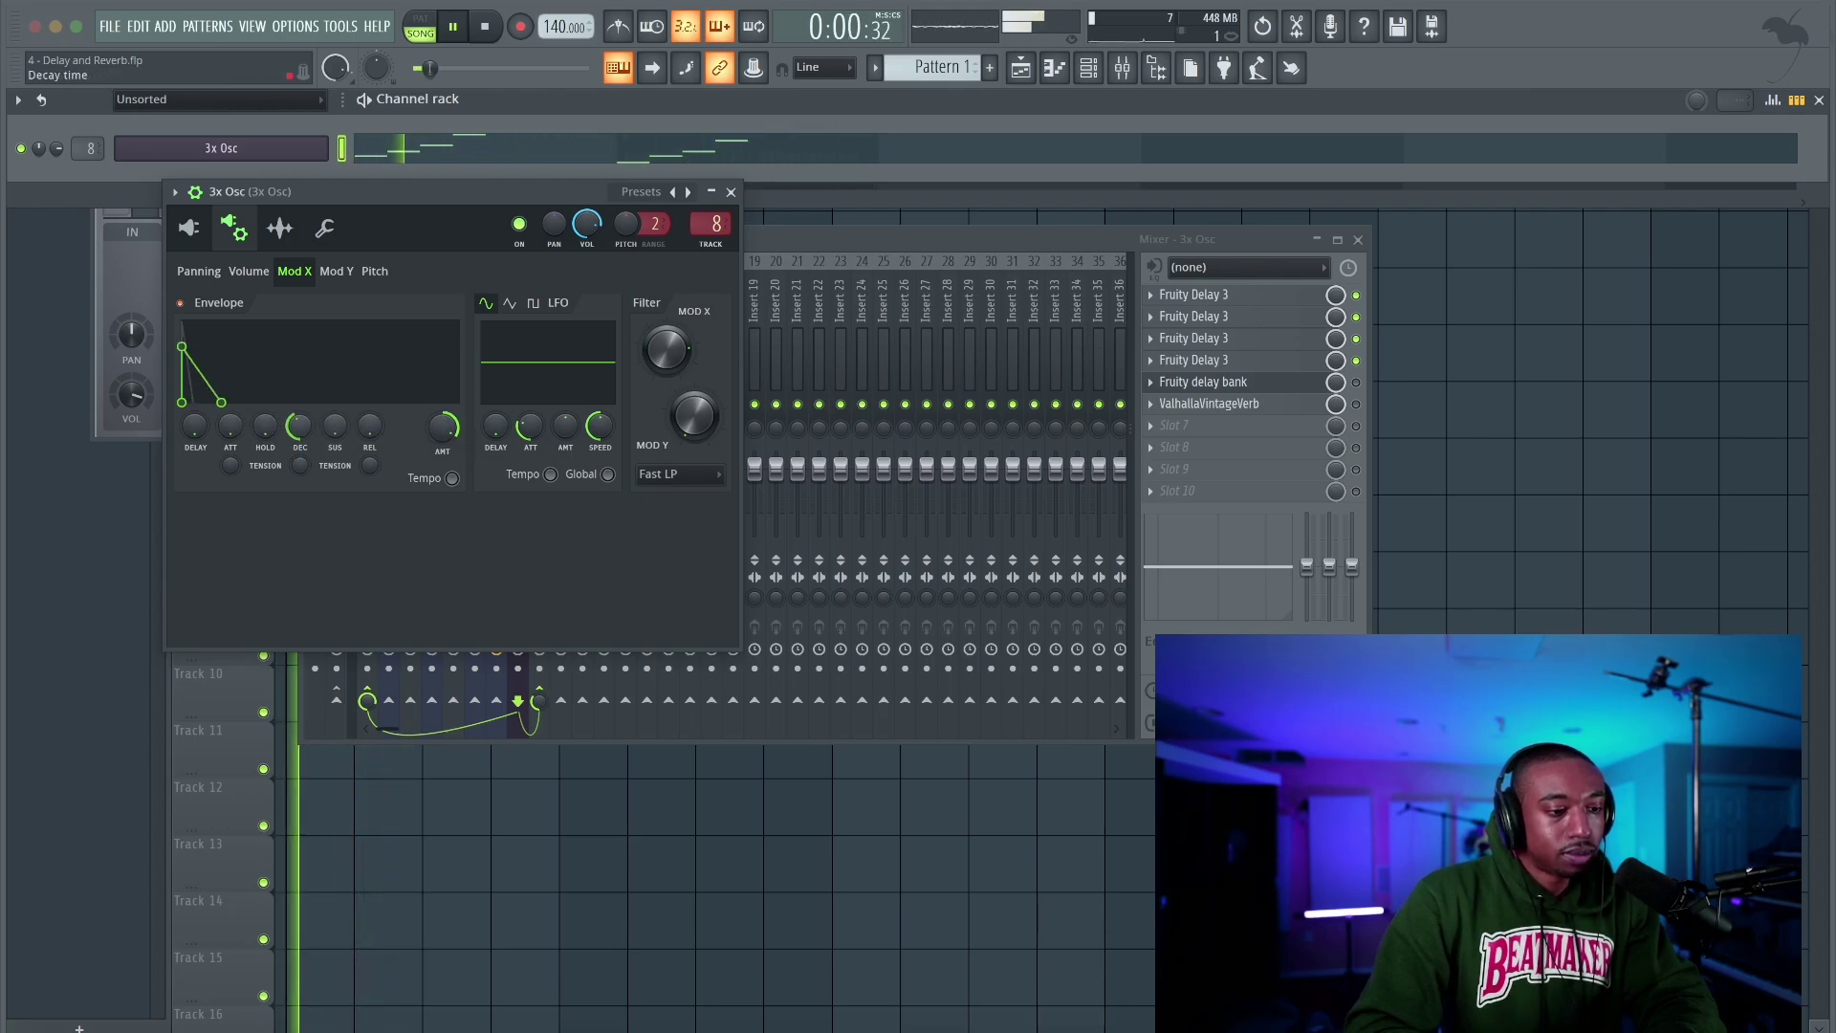
{"action": "left_click_drag", "start_coordinate": [300, 427], "coordinate": [300, 459]}
{"action": "left_click_drag", "start_coordinate": [667, 346], "coordinate": [668, 355]}
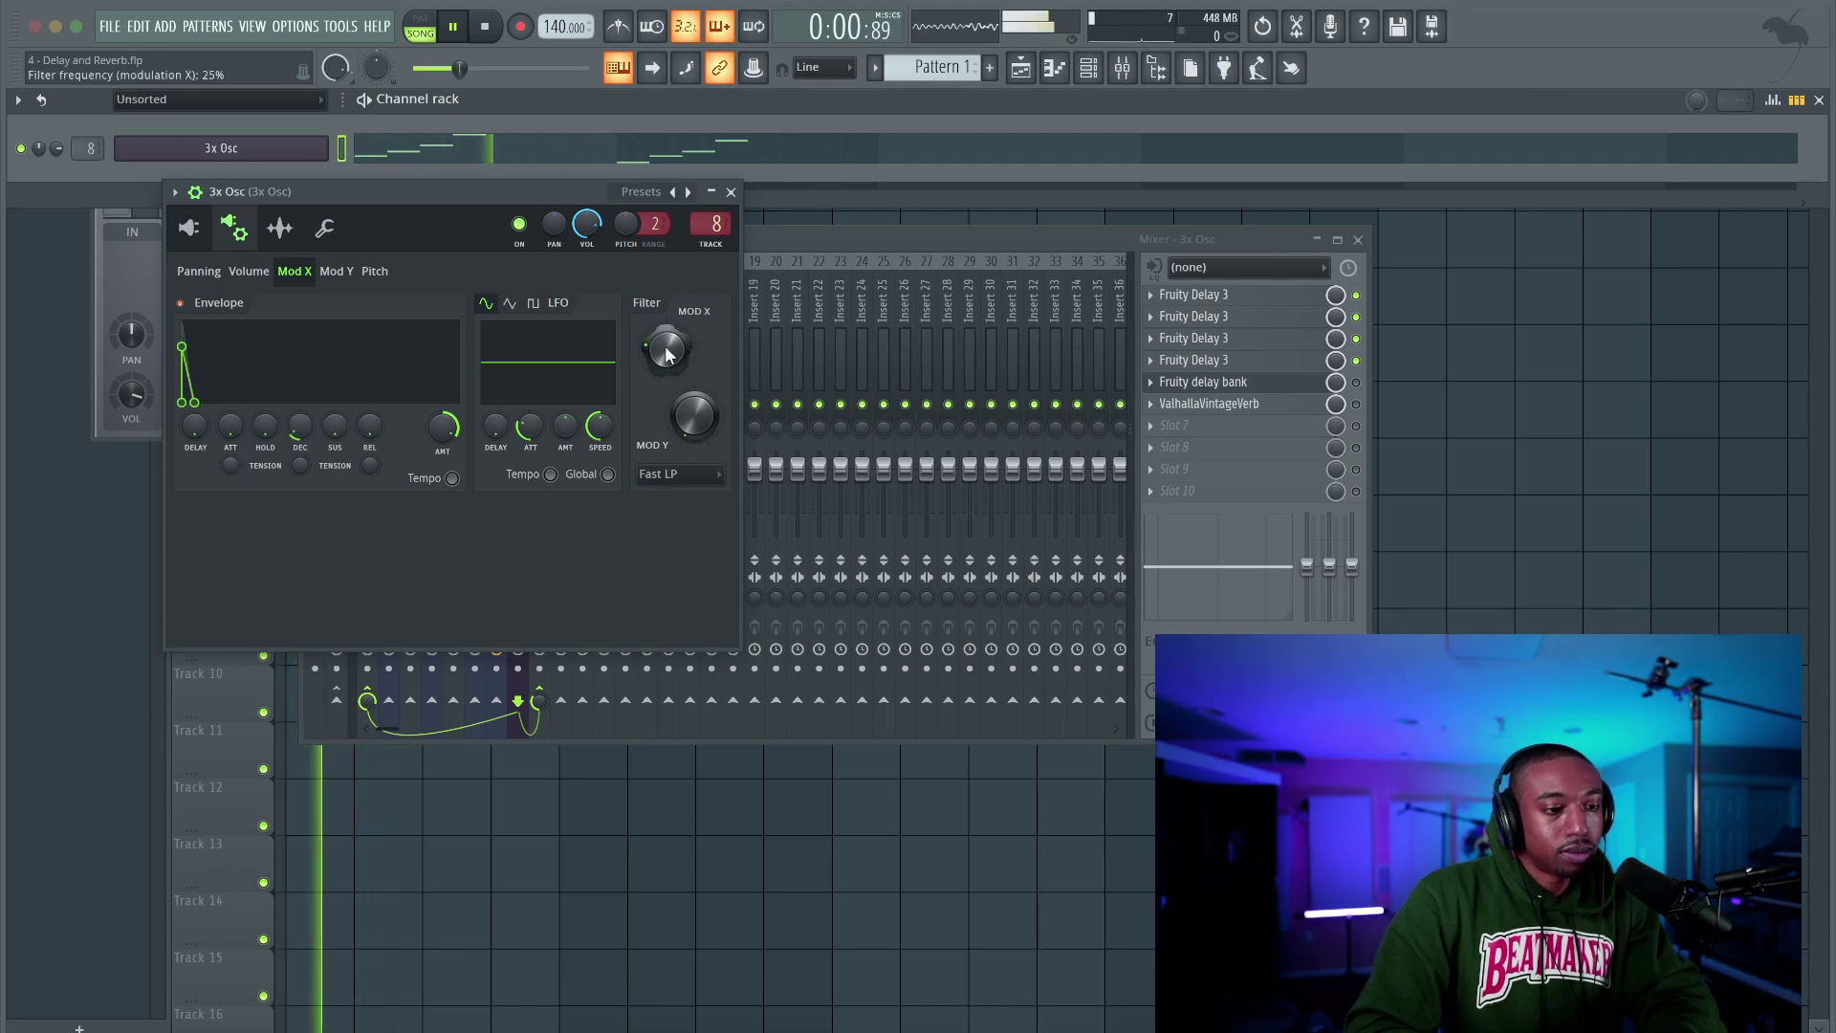
{"action": "left_click", "coordinate": [730, 192]}
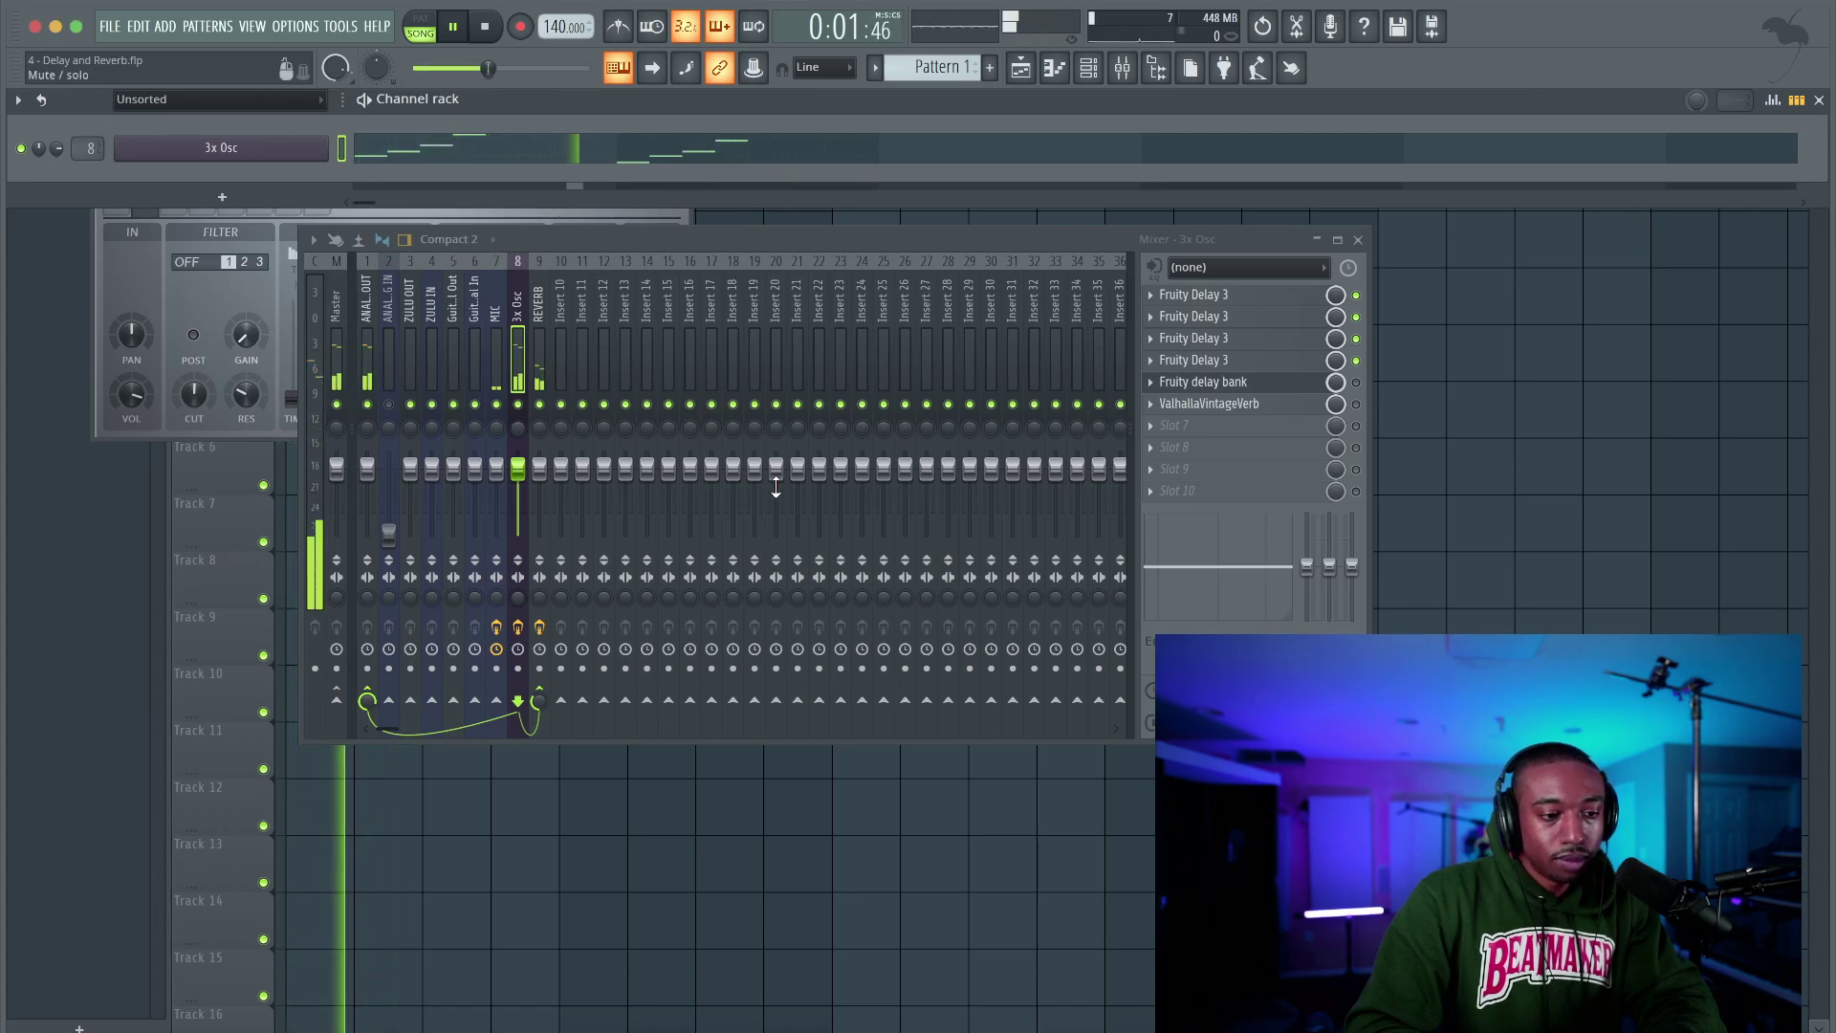
{"action": "key", "text": "space"}
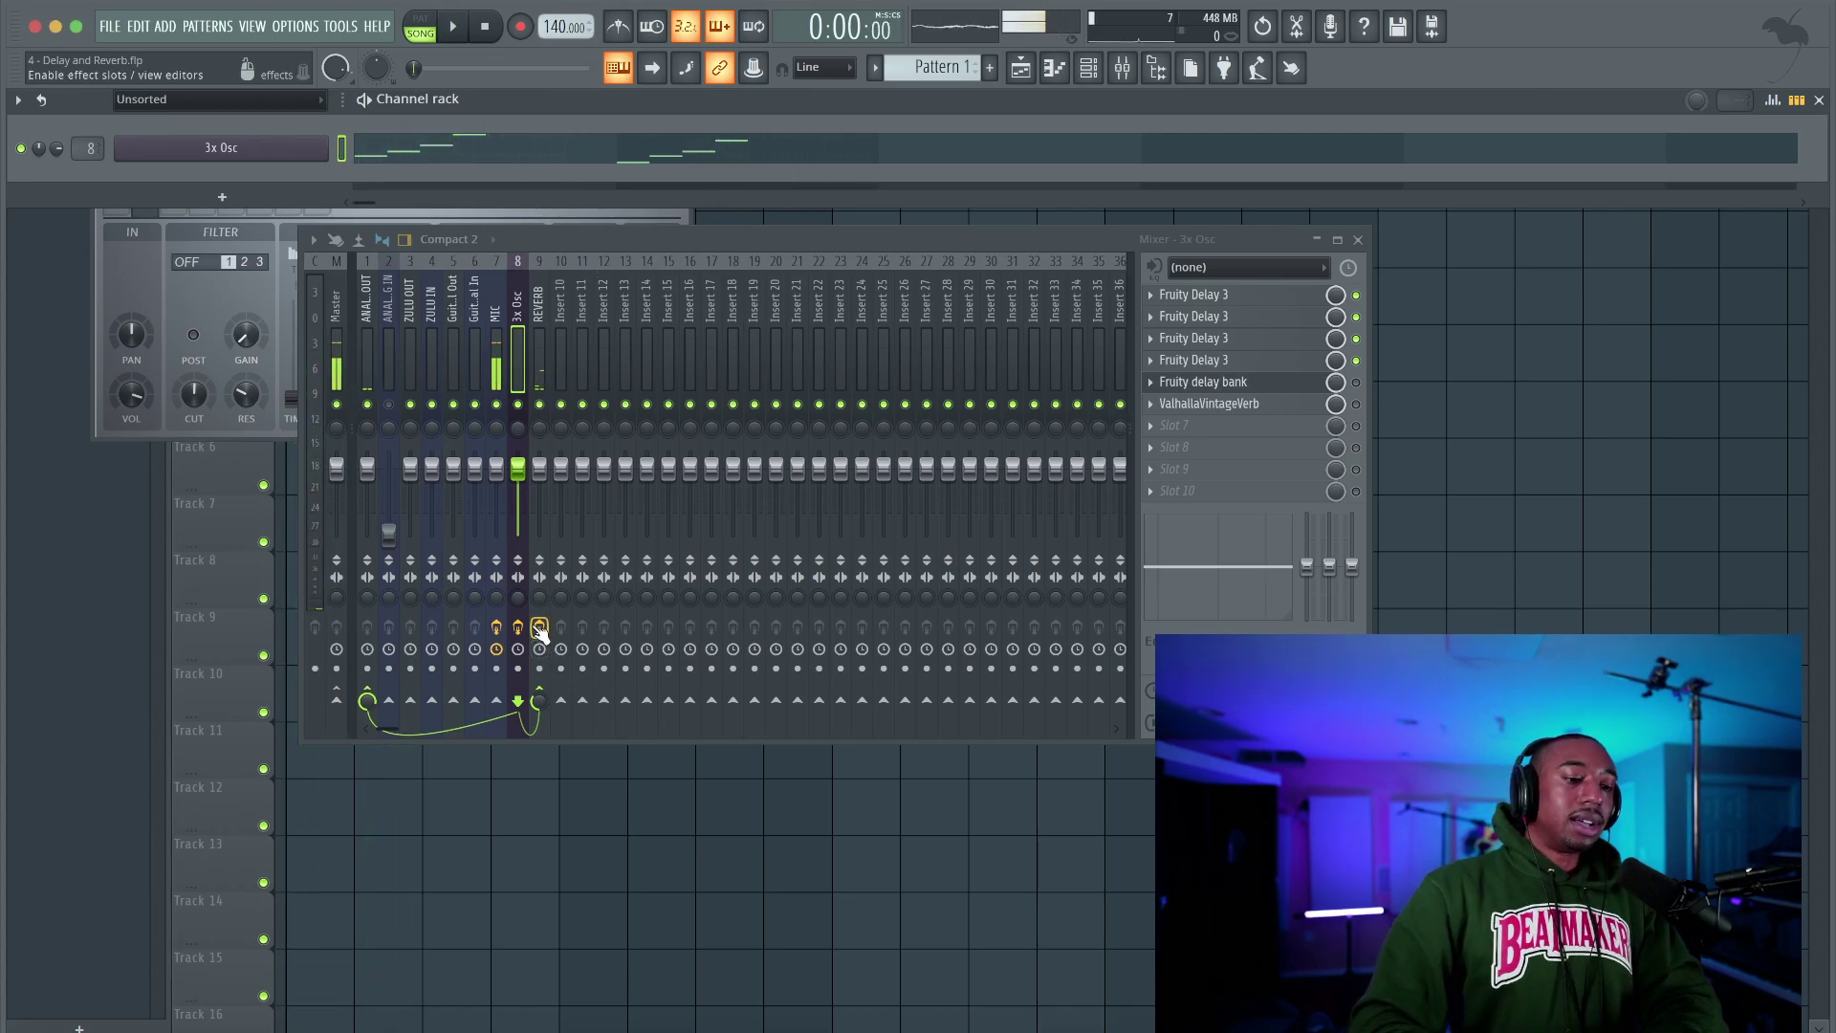
Clear the workspace by closing the mixer, the Fruity delay bank and the channel rack
{"action": "left_click", "coordinate": [1358, 240]}
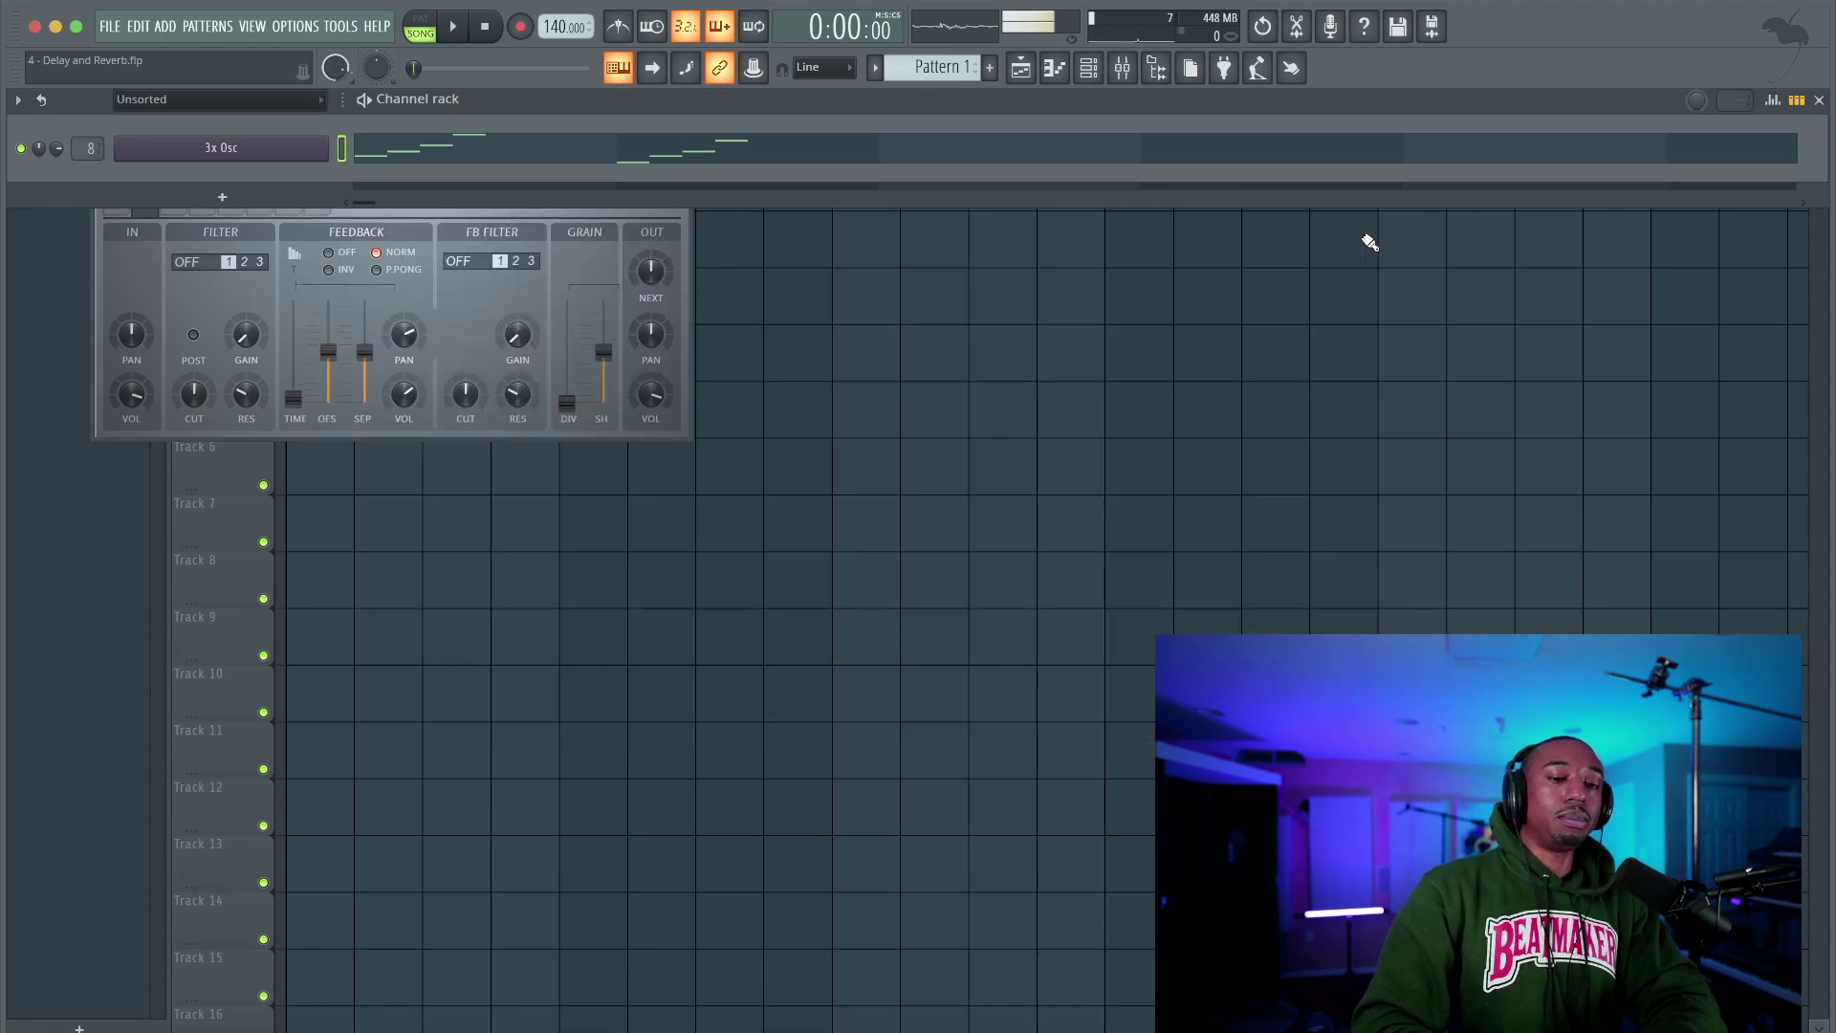
{"action": "left_click", "coordinate": [679, 238]}
{"action": "left_click", "coordinate": [684, 140]}
{"action": "key", "text": "F6"}
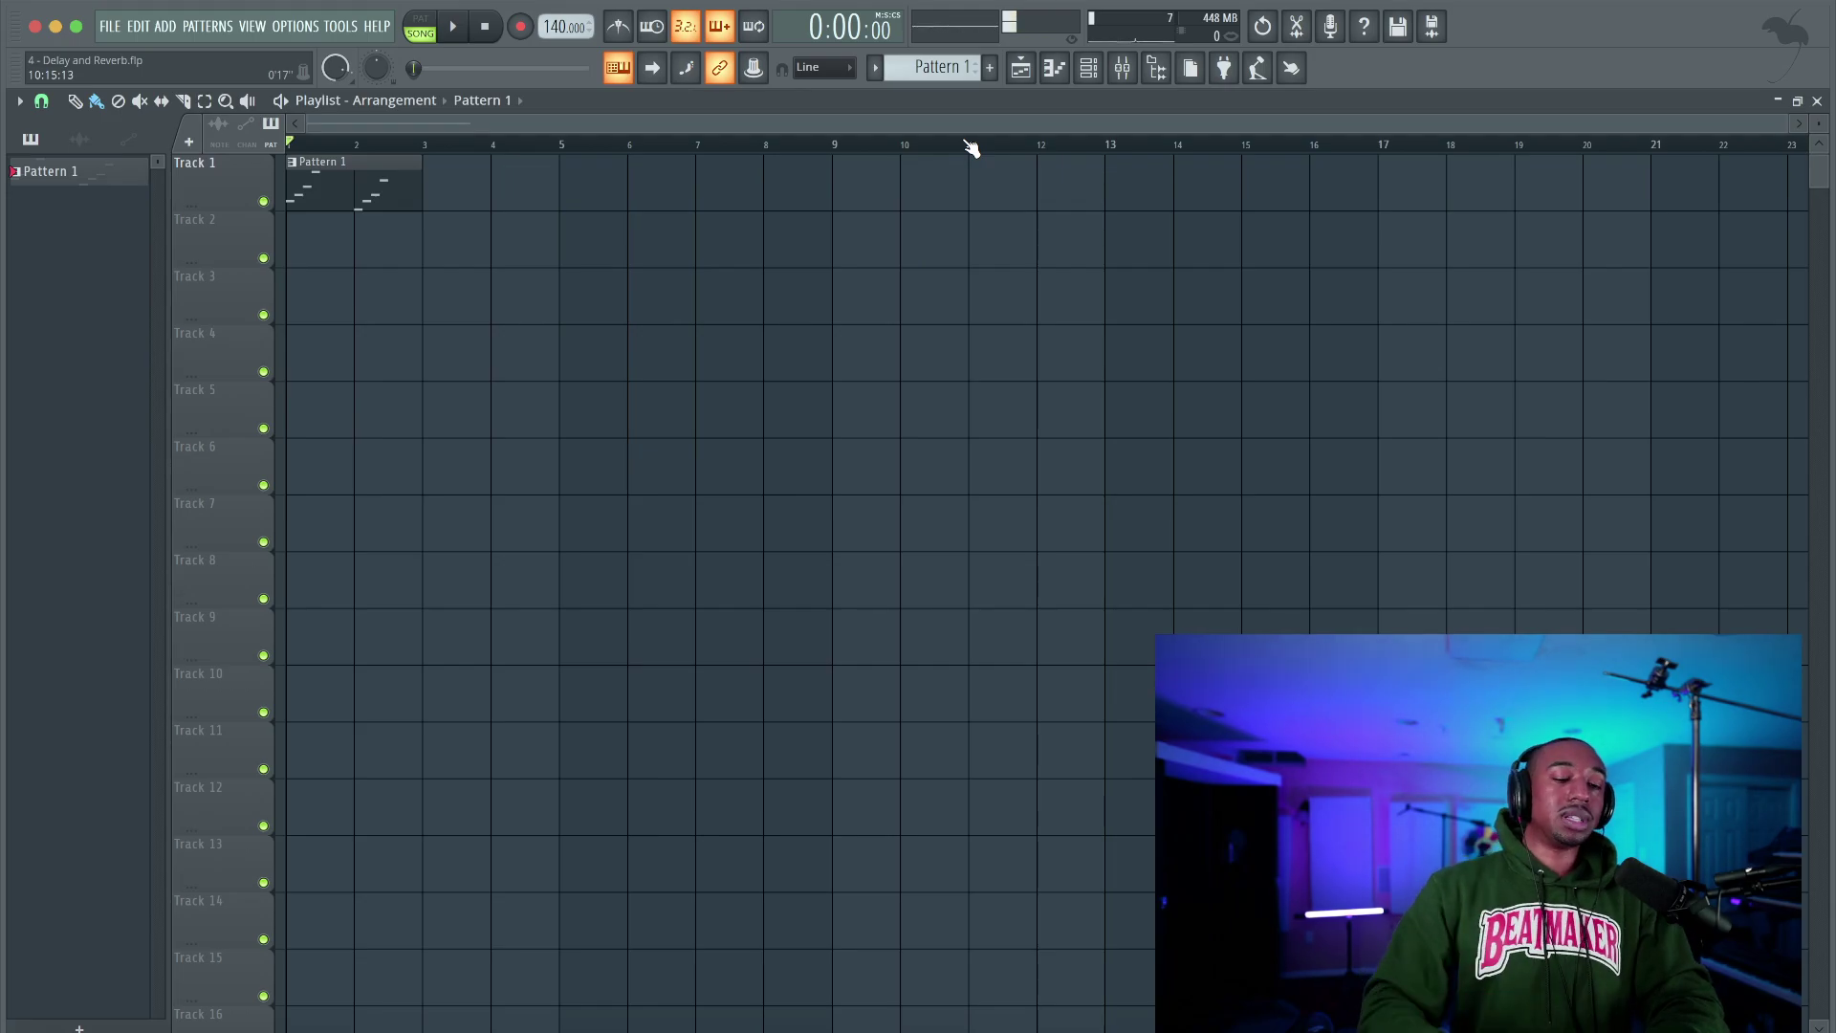
Review the effect chains on the 3x Osc and REVERB mixer tracks, and close the mixer
{"action": "left_click", "coordinate": [1124, 72]}
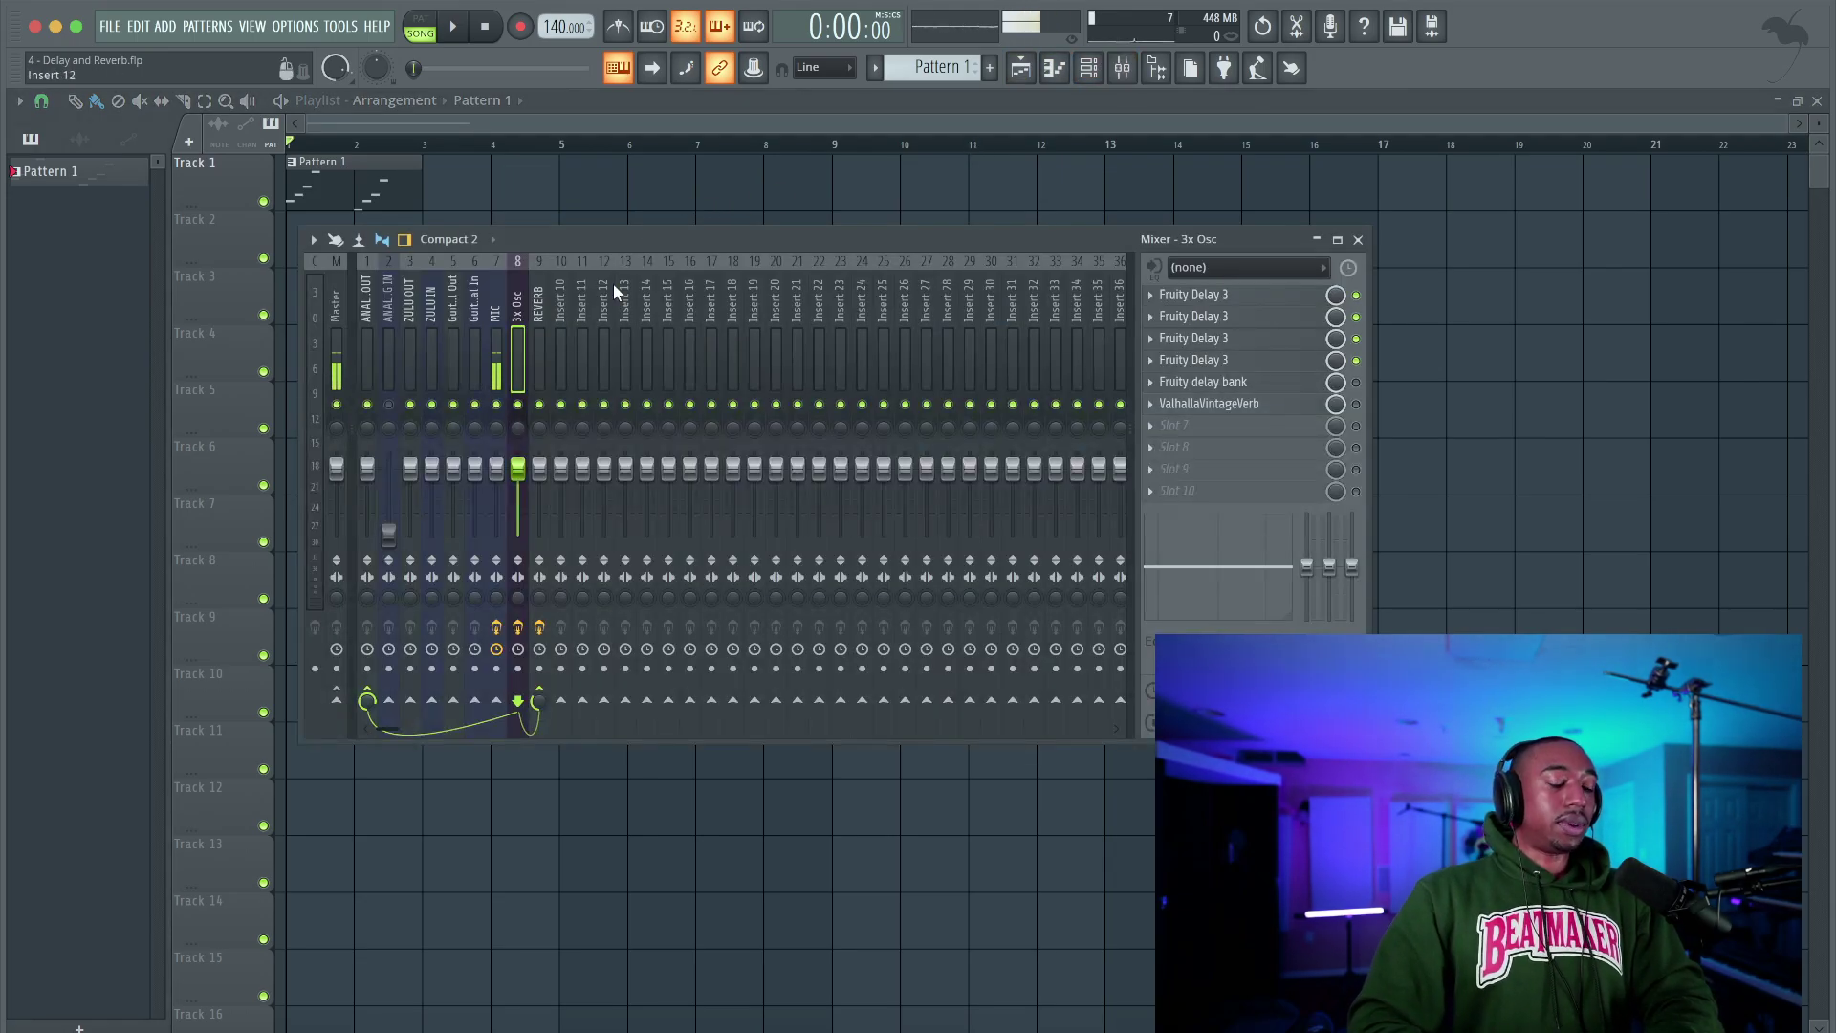
{"action": "key", "text": "m"}
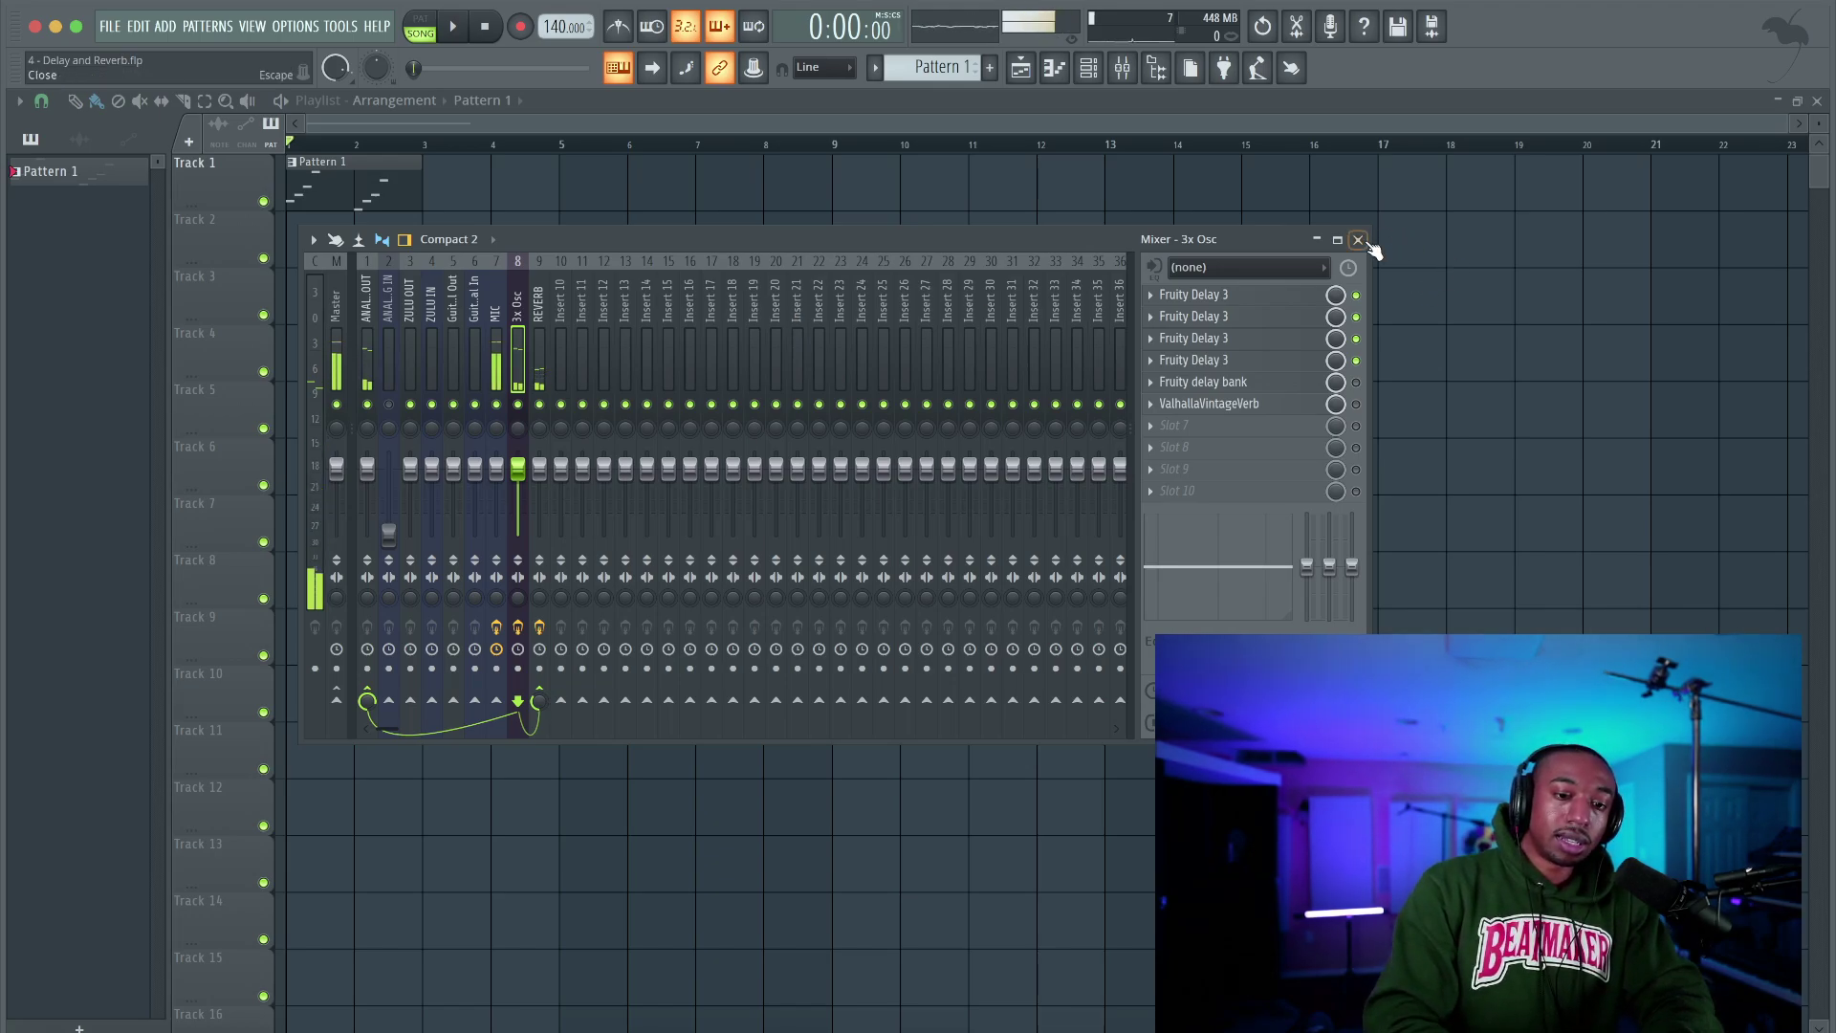
{"action": "left_click", "coordinate": [541, 325]}
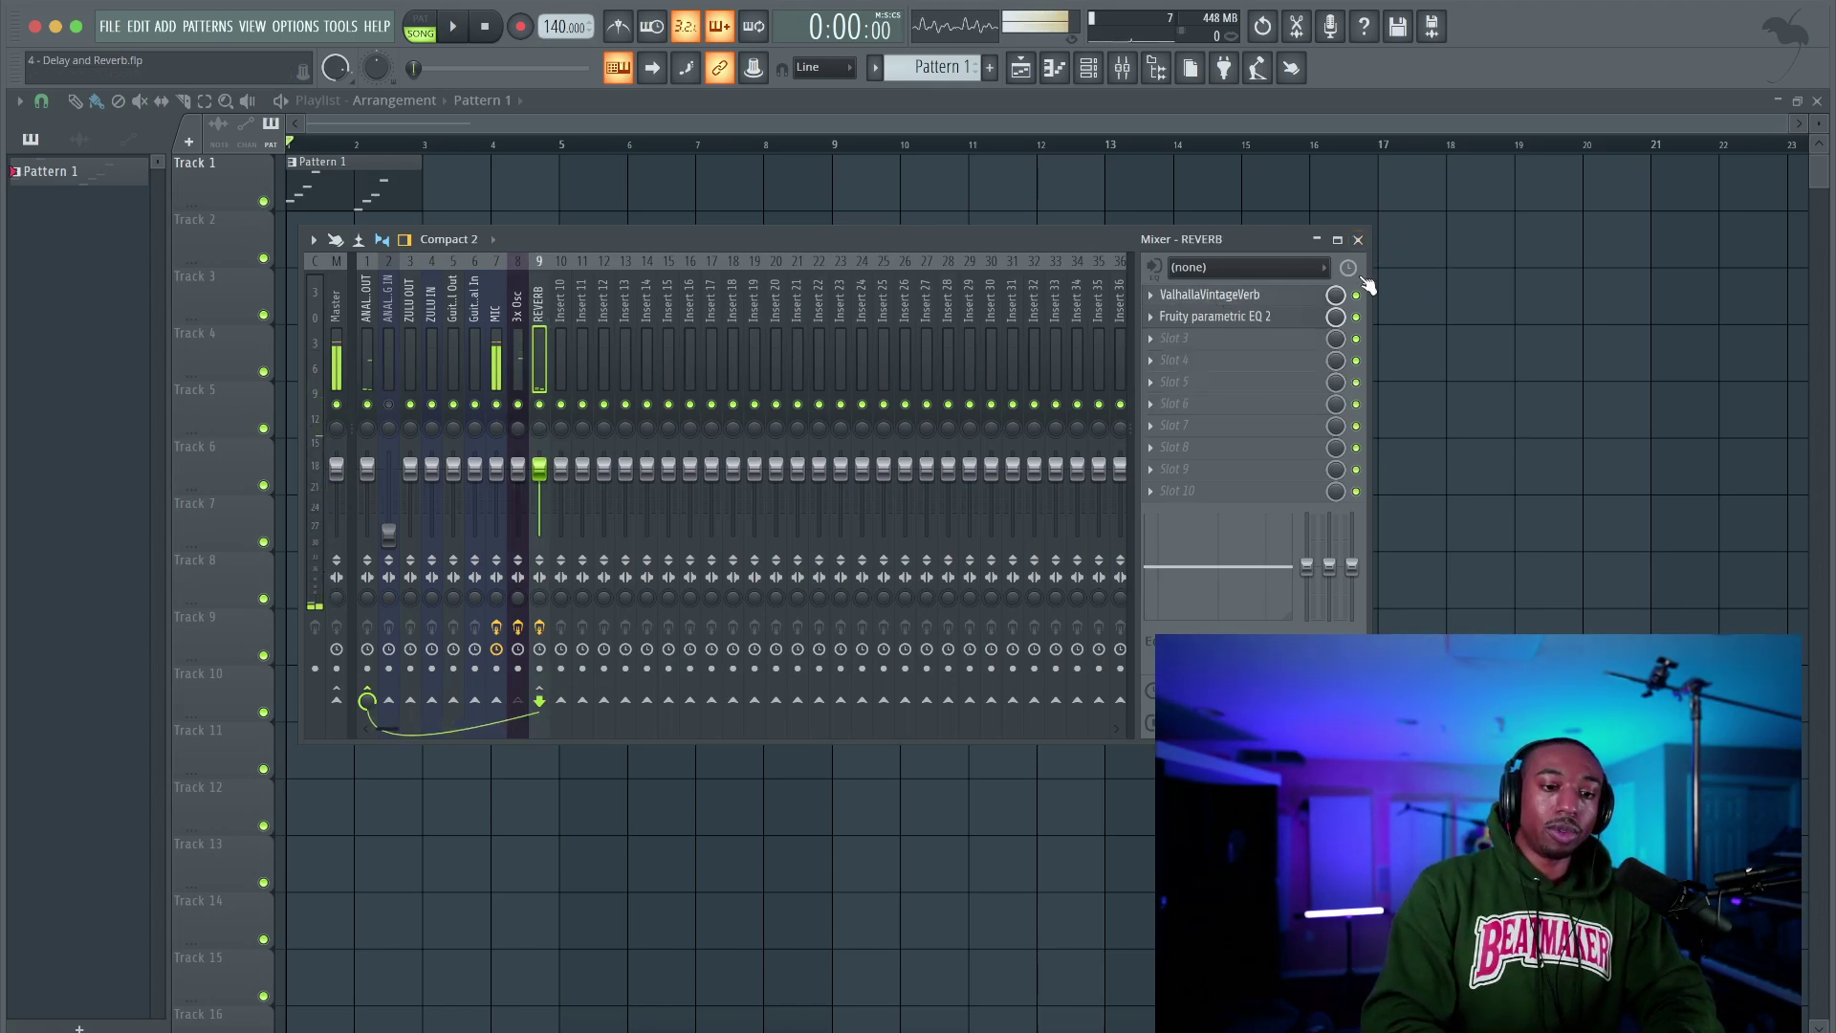
{"action": "left_click", "coordinate": [1358, 241]}
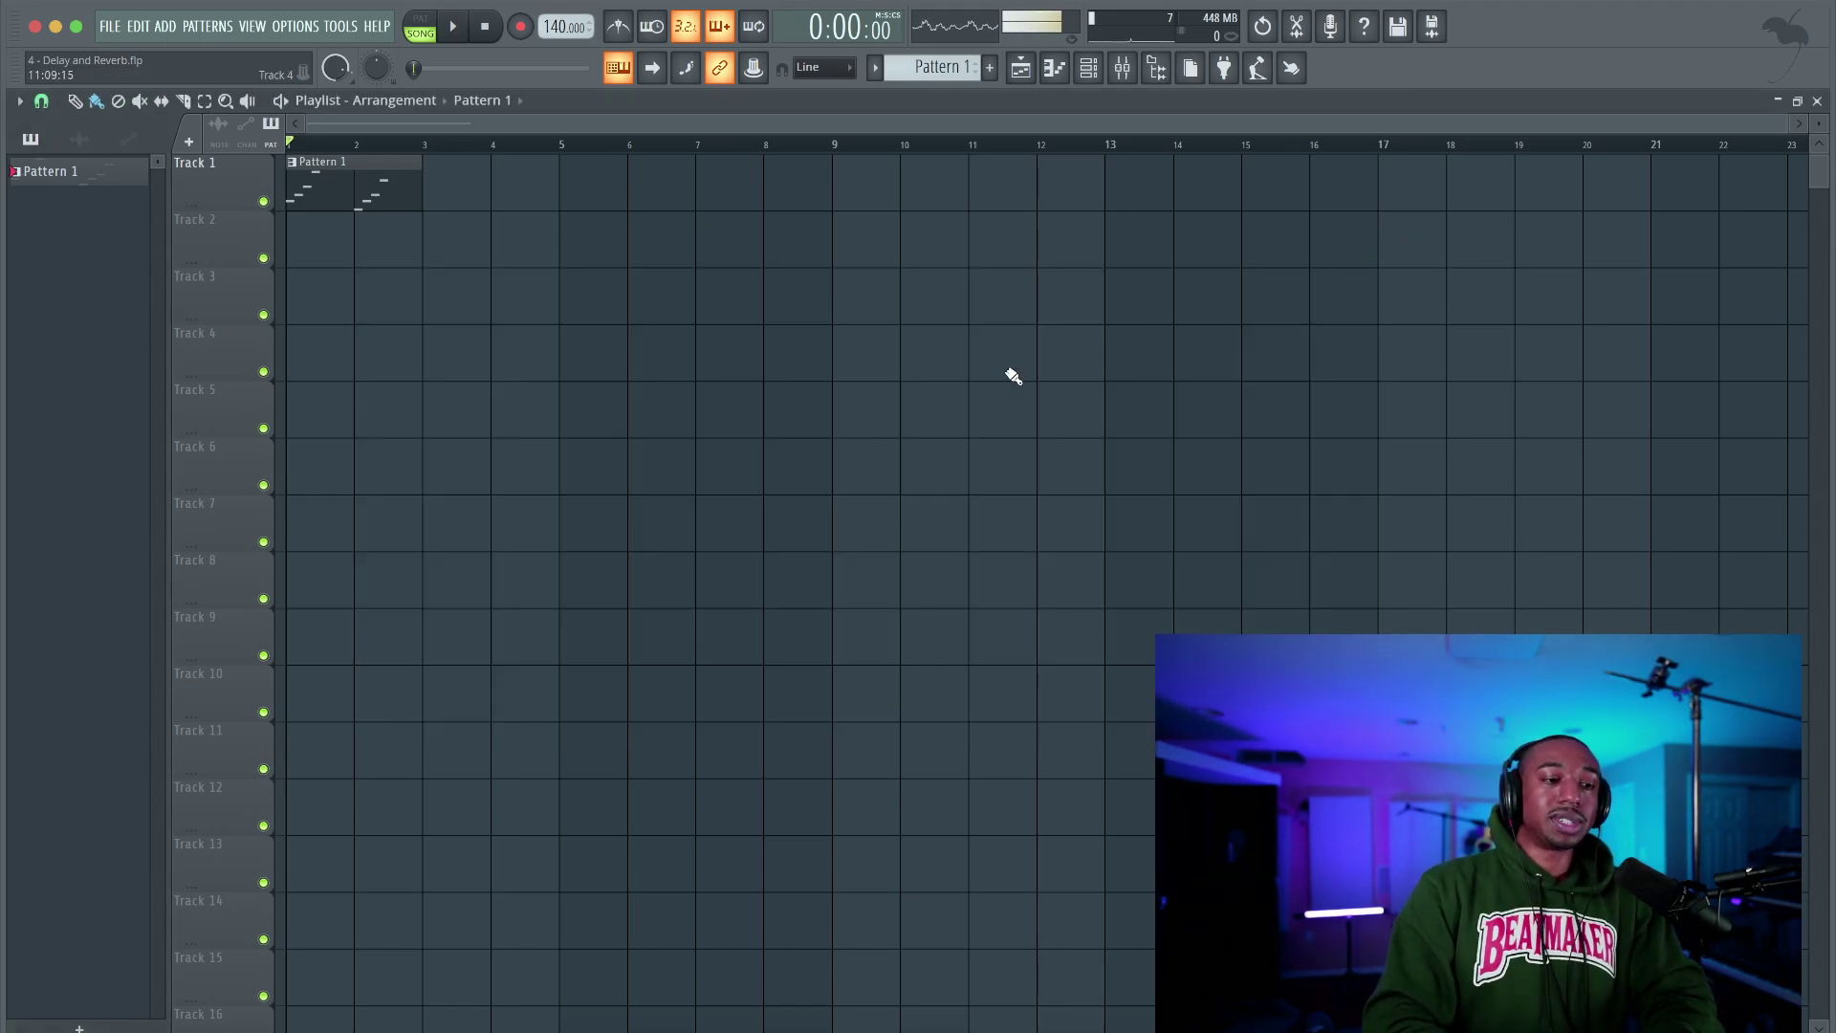
{"action": "left_click", "coordinate": [1134, 69]}
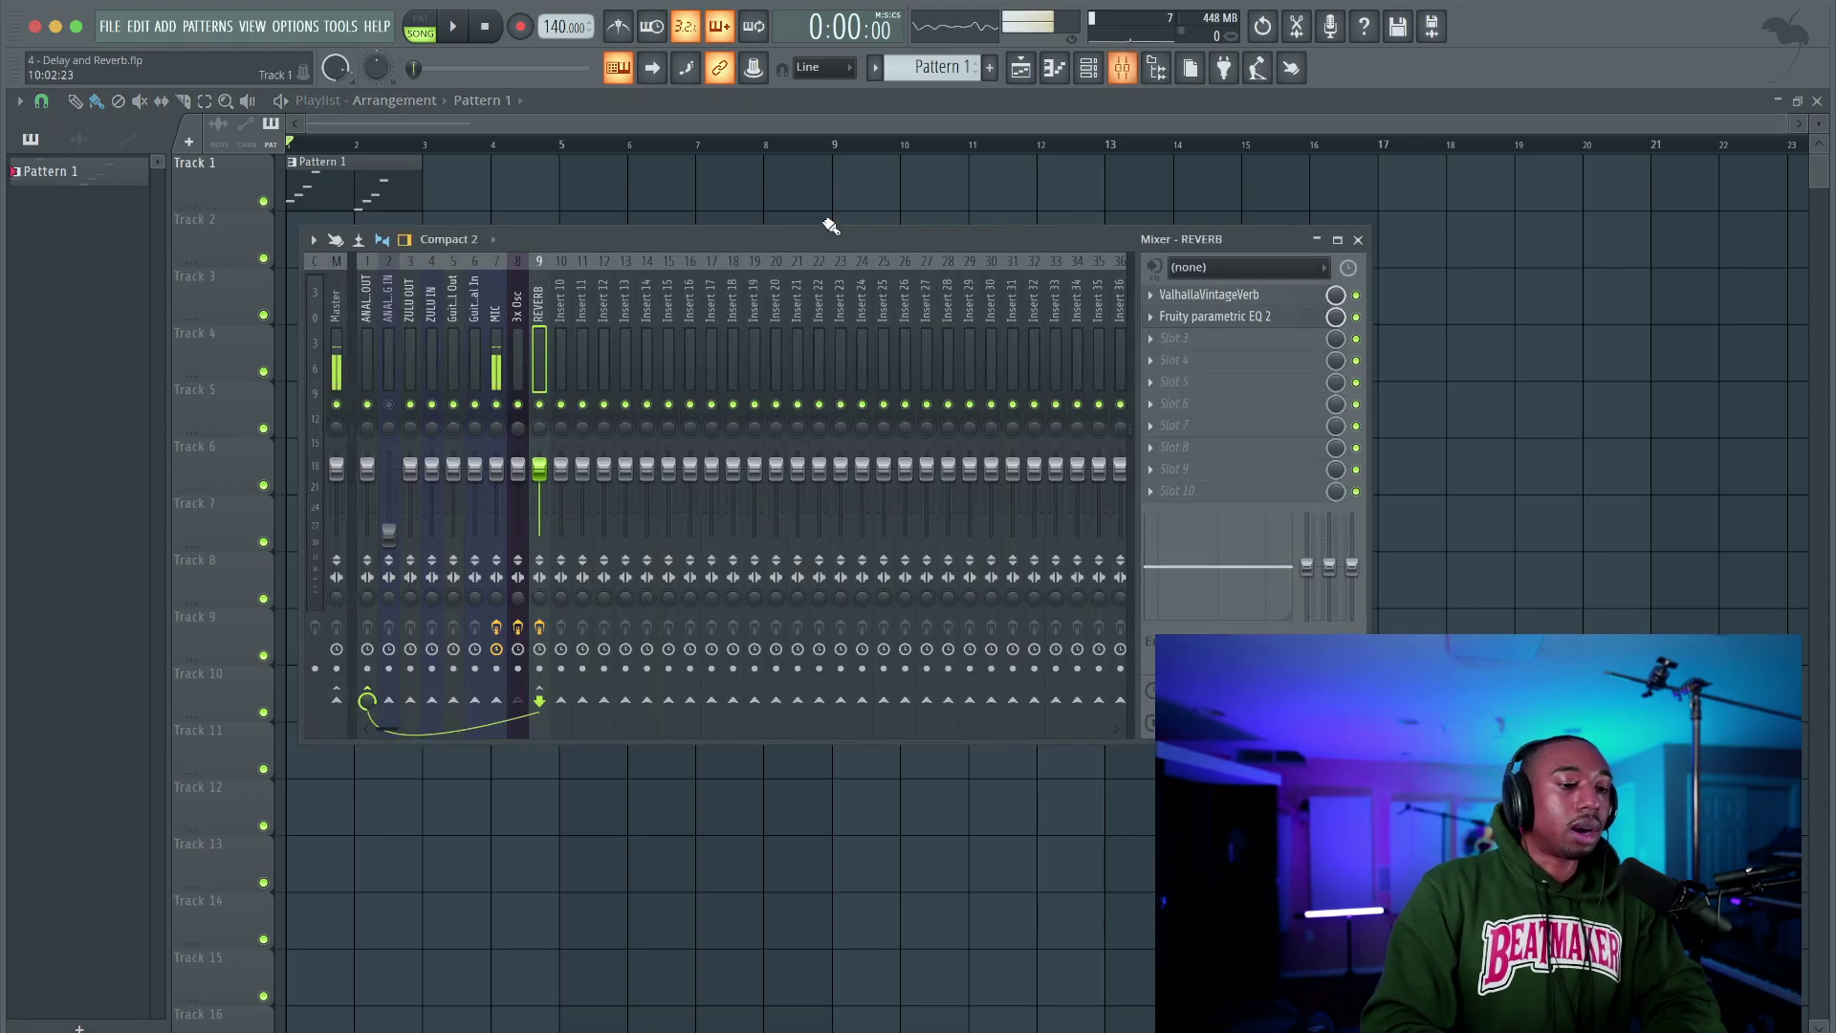
{"action": "left_click", "coordinate": [524, 320]}
{"action": "left_click", "coordinate": [1358, 240]}
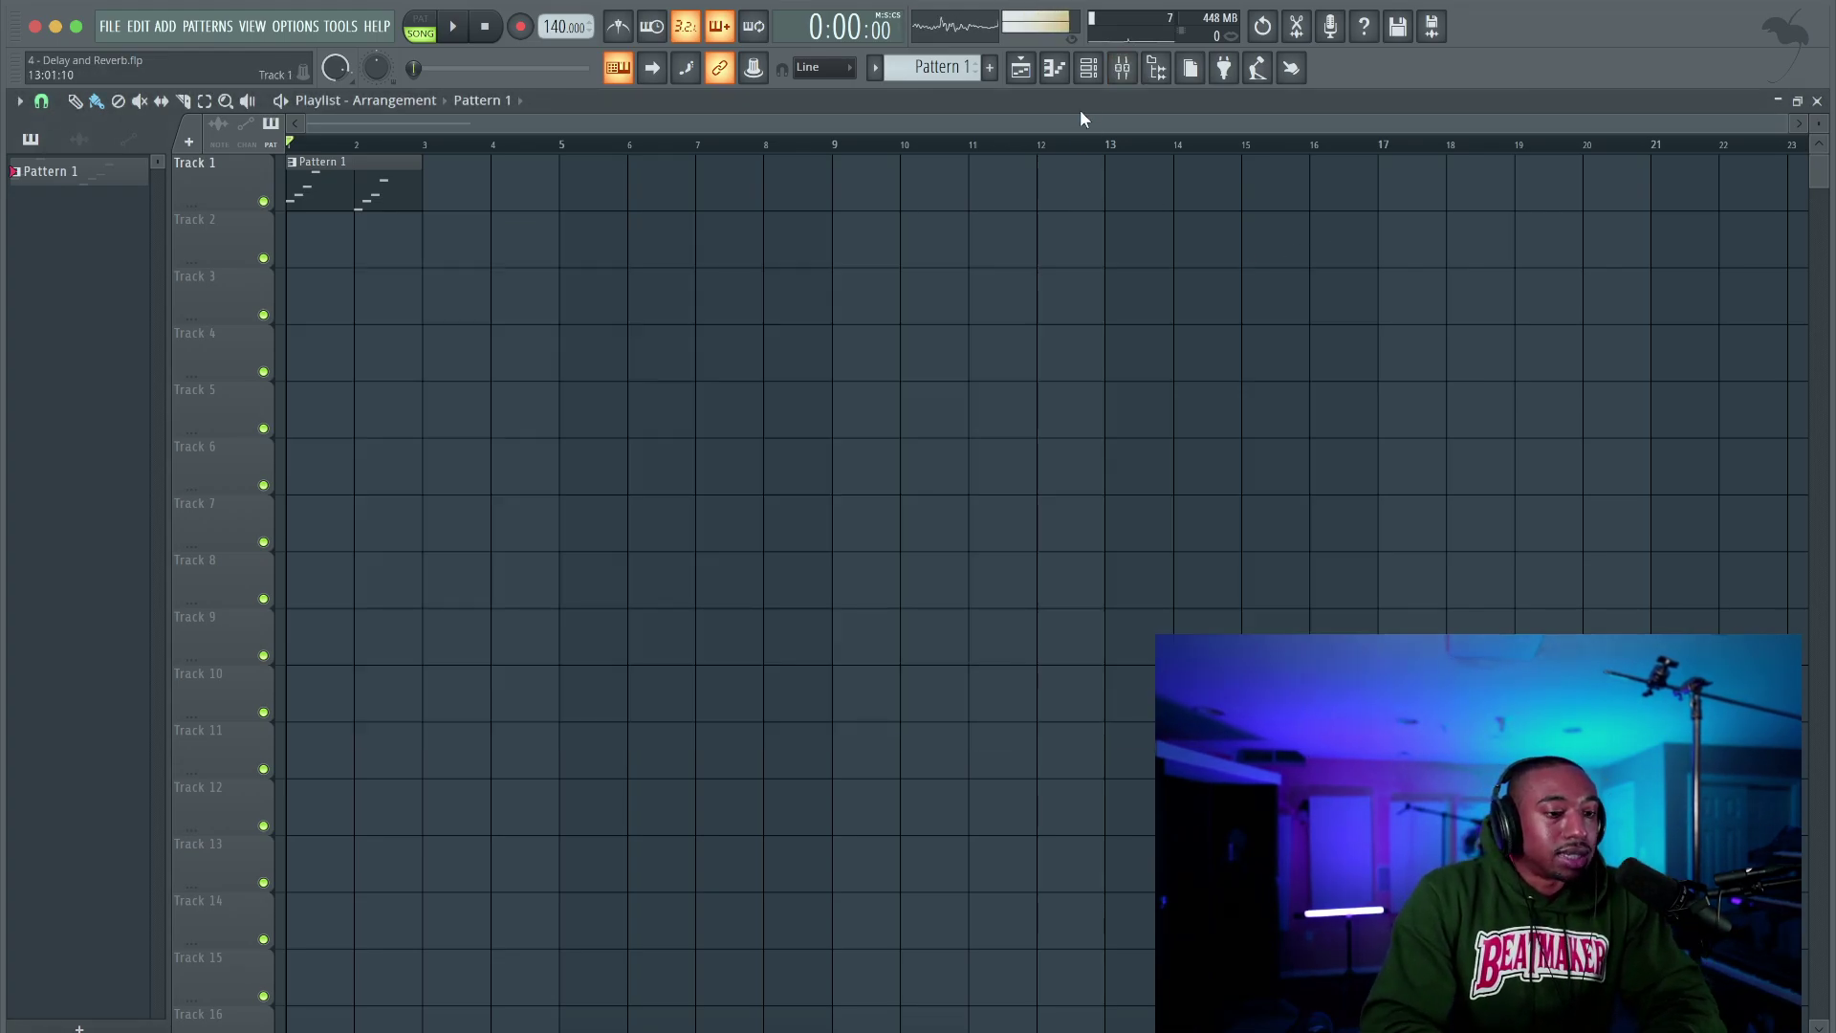
Place the audio file 54974-2. RIGHTWAY 115 B from the browser's 3723-intuition folder at the start of playlist Track 2
{"action": "left_click", "coordinate": [1156, 69]}
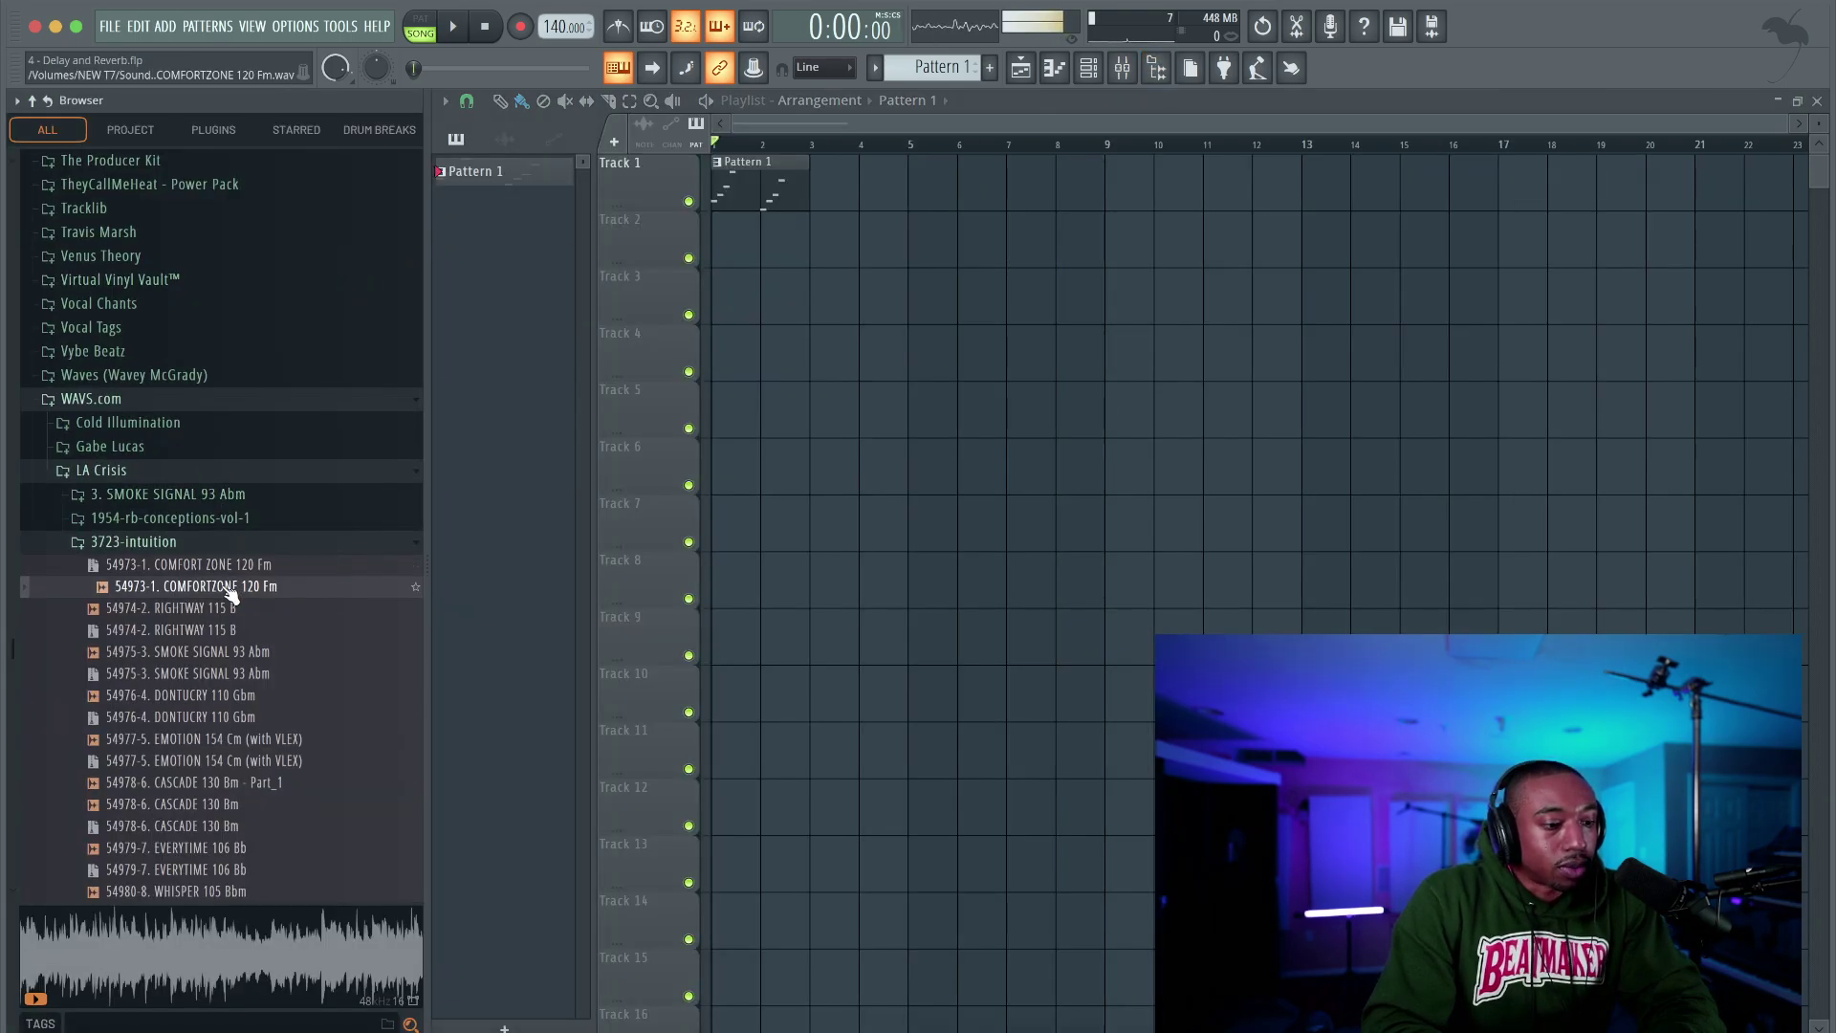
{"action": "scroll", "coordinate": [300, 430], "scroll_direction": "down", "scroll_amount": 5}
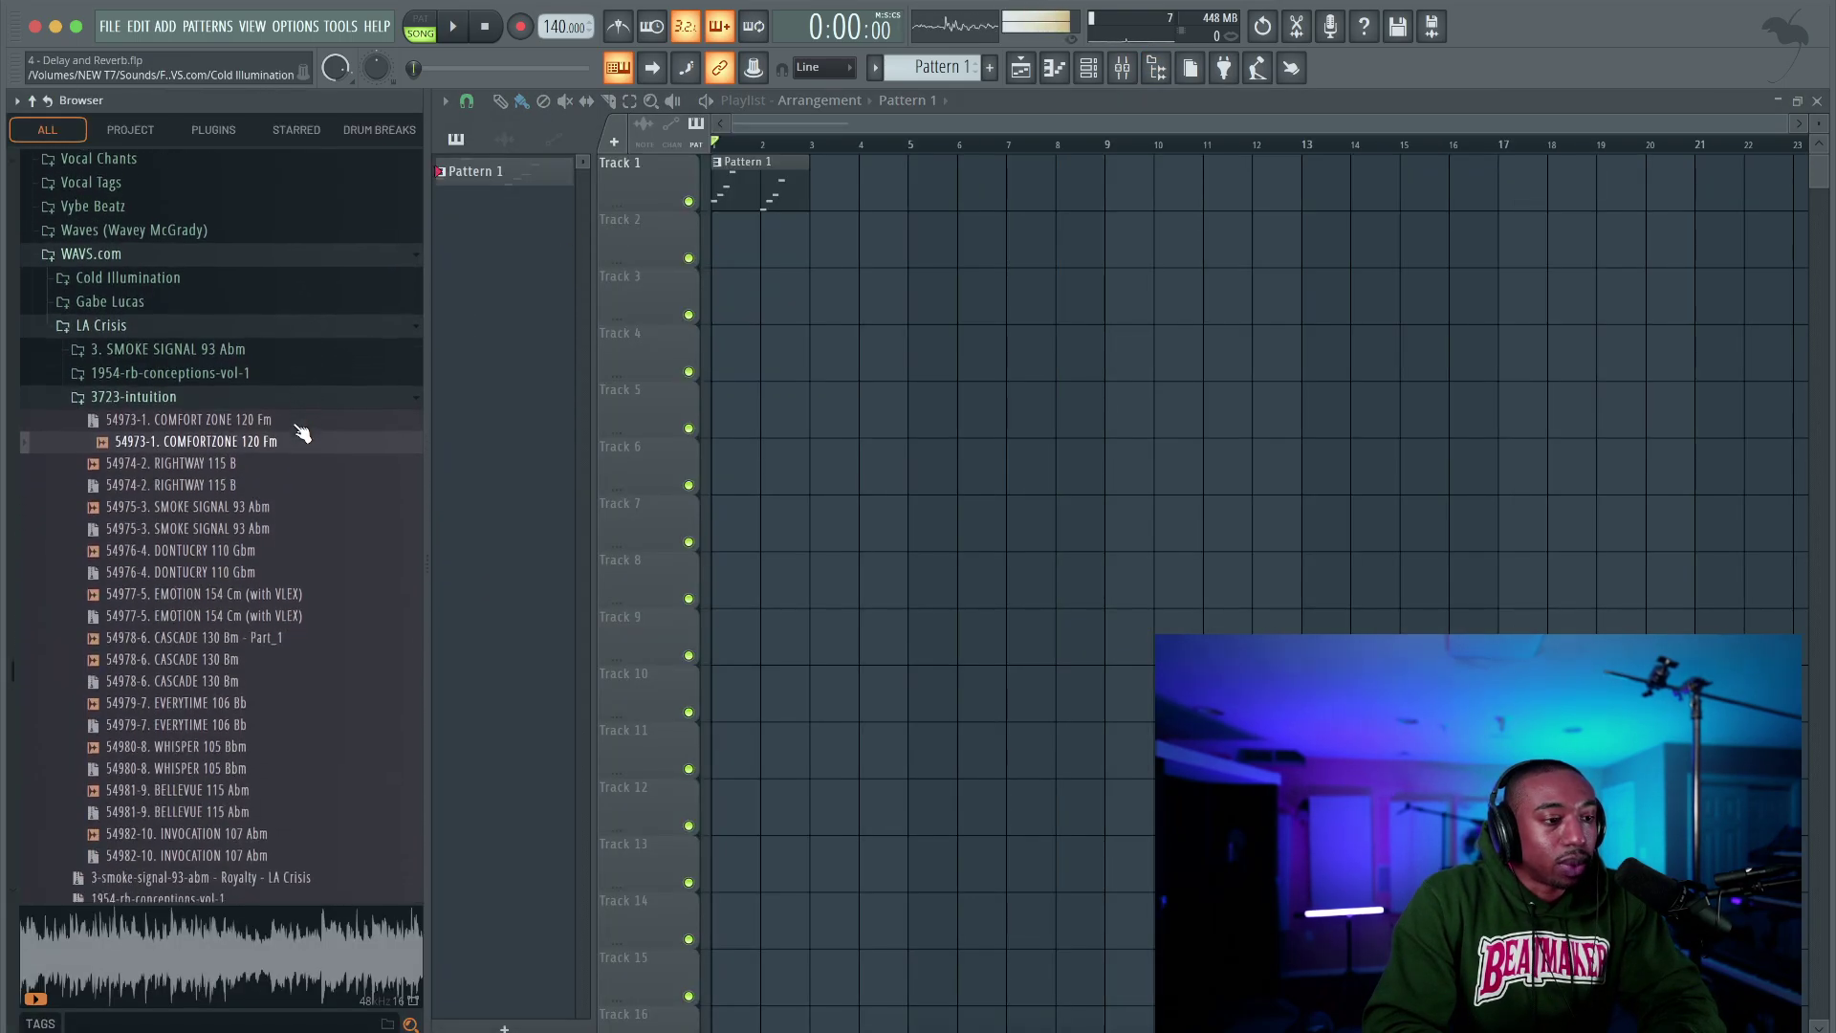
{"action": "scroll", "coordinate": [302, 434], "scroll_direction": "down", "scroll_amount": 3}
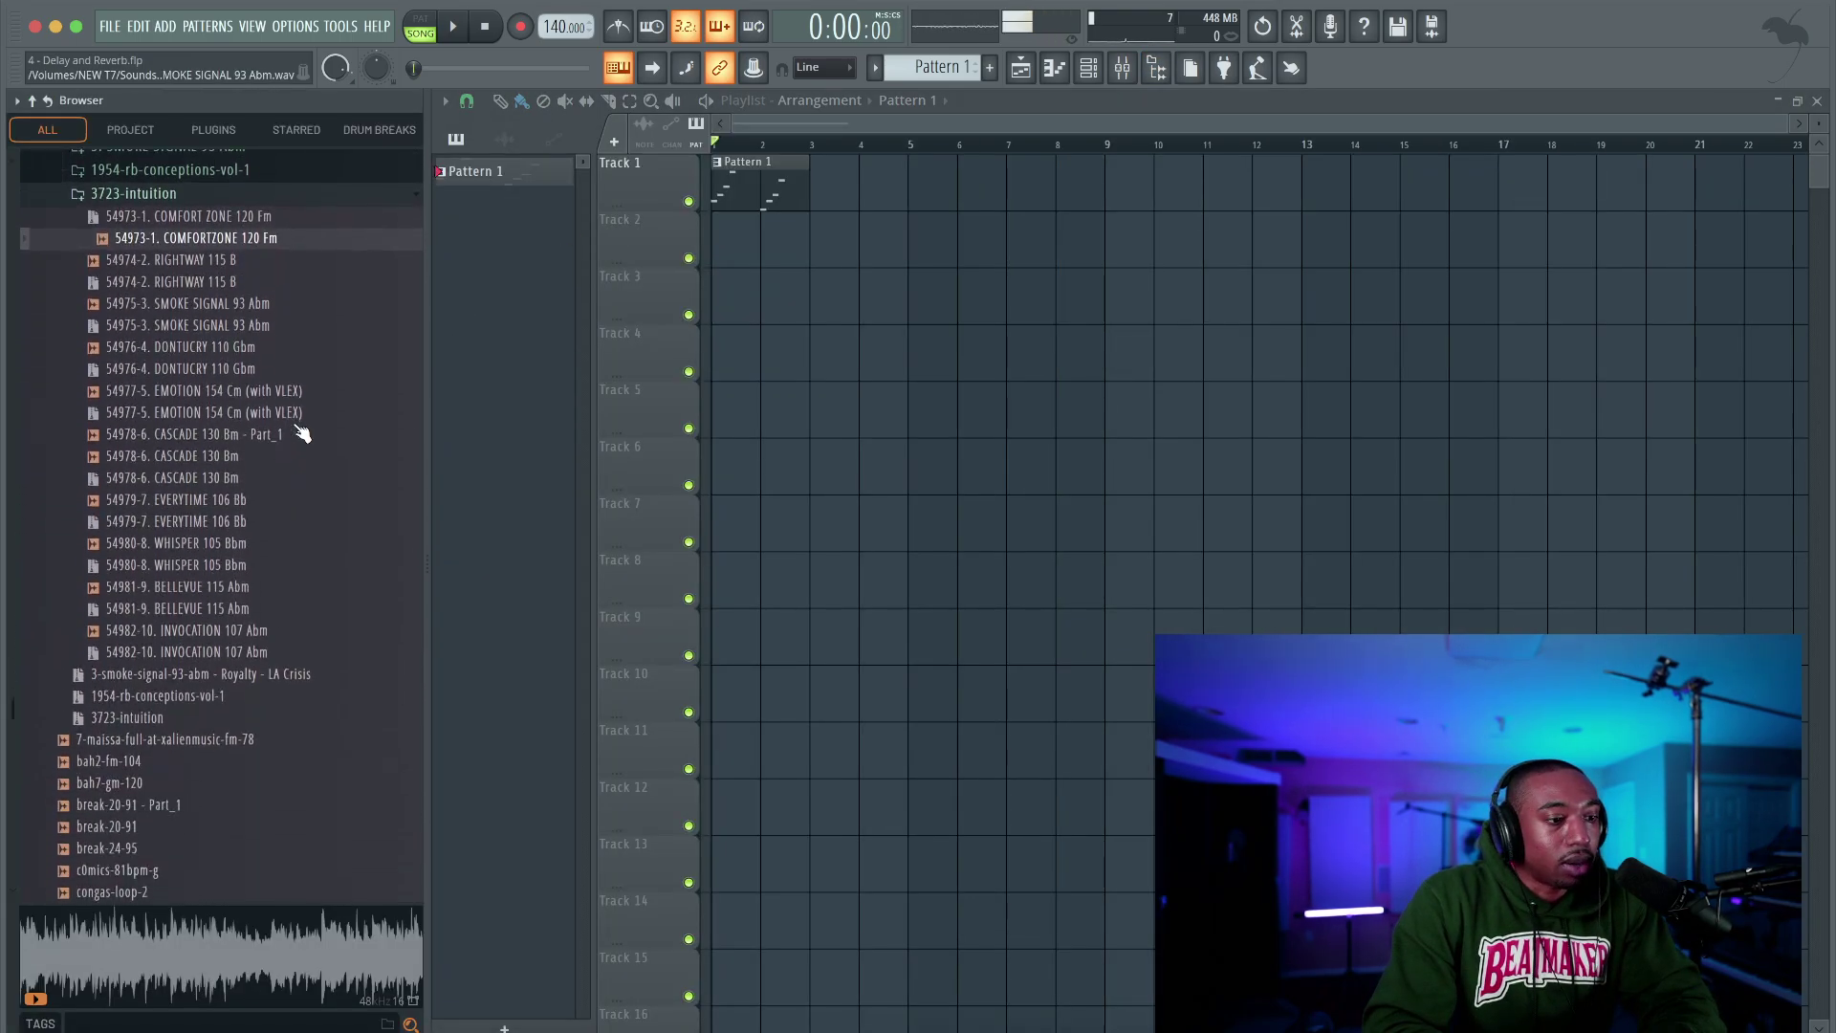
{"action": "left_click", "coordinate": [220, 264]}
{"action": "left_click_drag", "start_coordinate": [222, 268], "coordinate": [714, 256]}
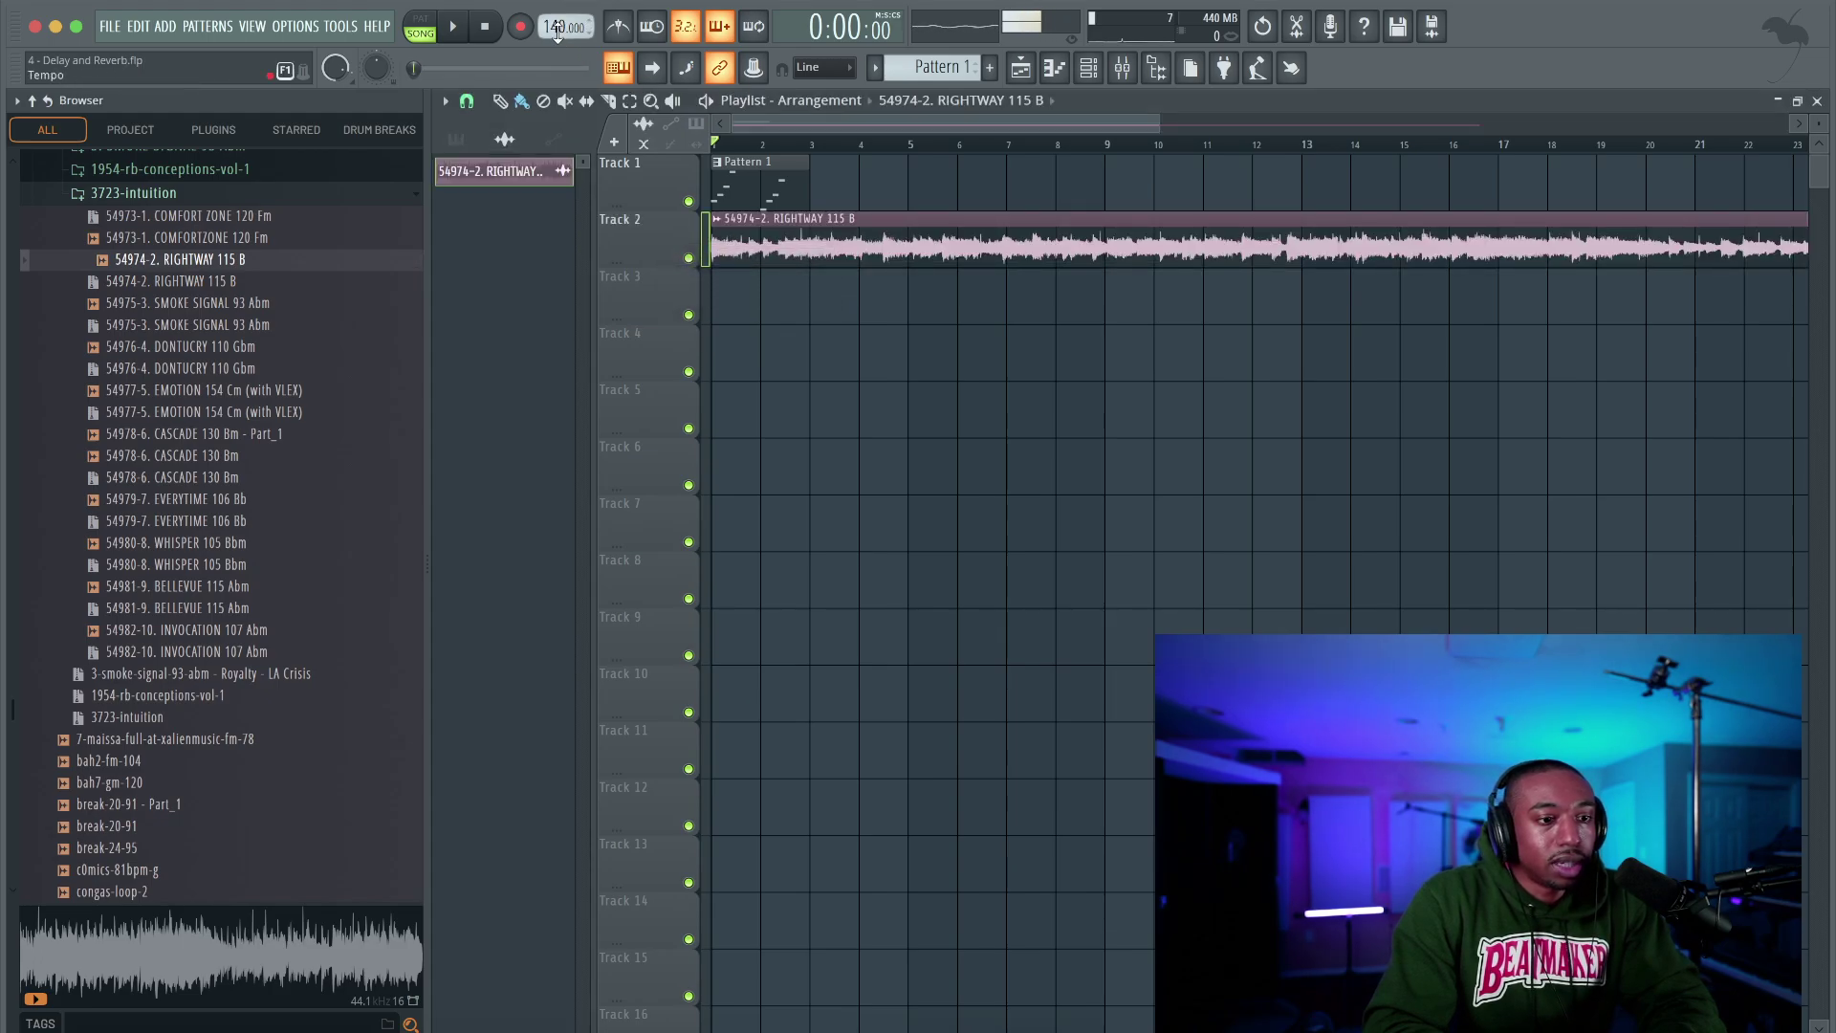
Set the project tempo to 115 BPM, then collapse the browser's folders and hide the browser
{"action": "left_click_drag", "start_coordinate": [564, 27], "coordinate": [564, 63]}
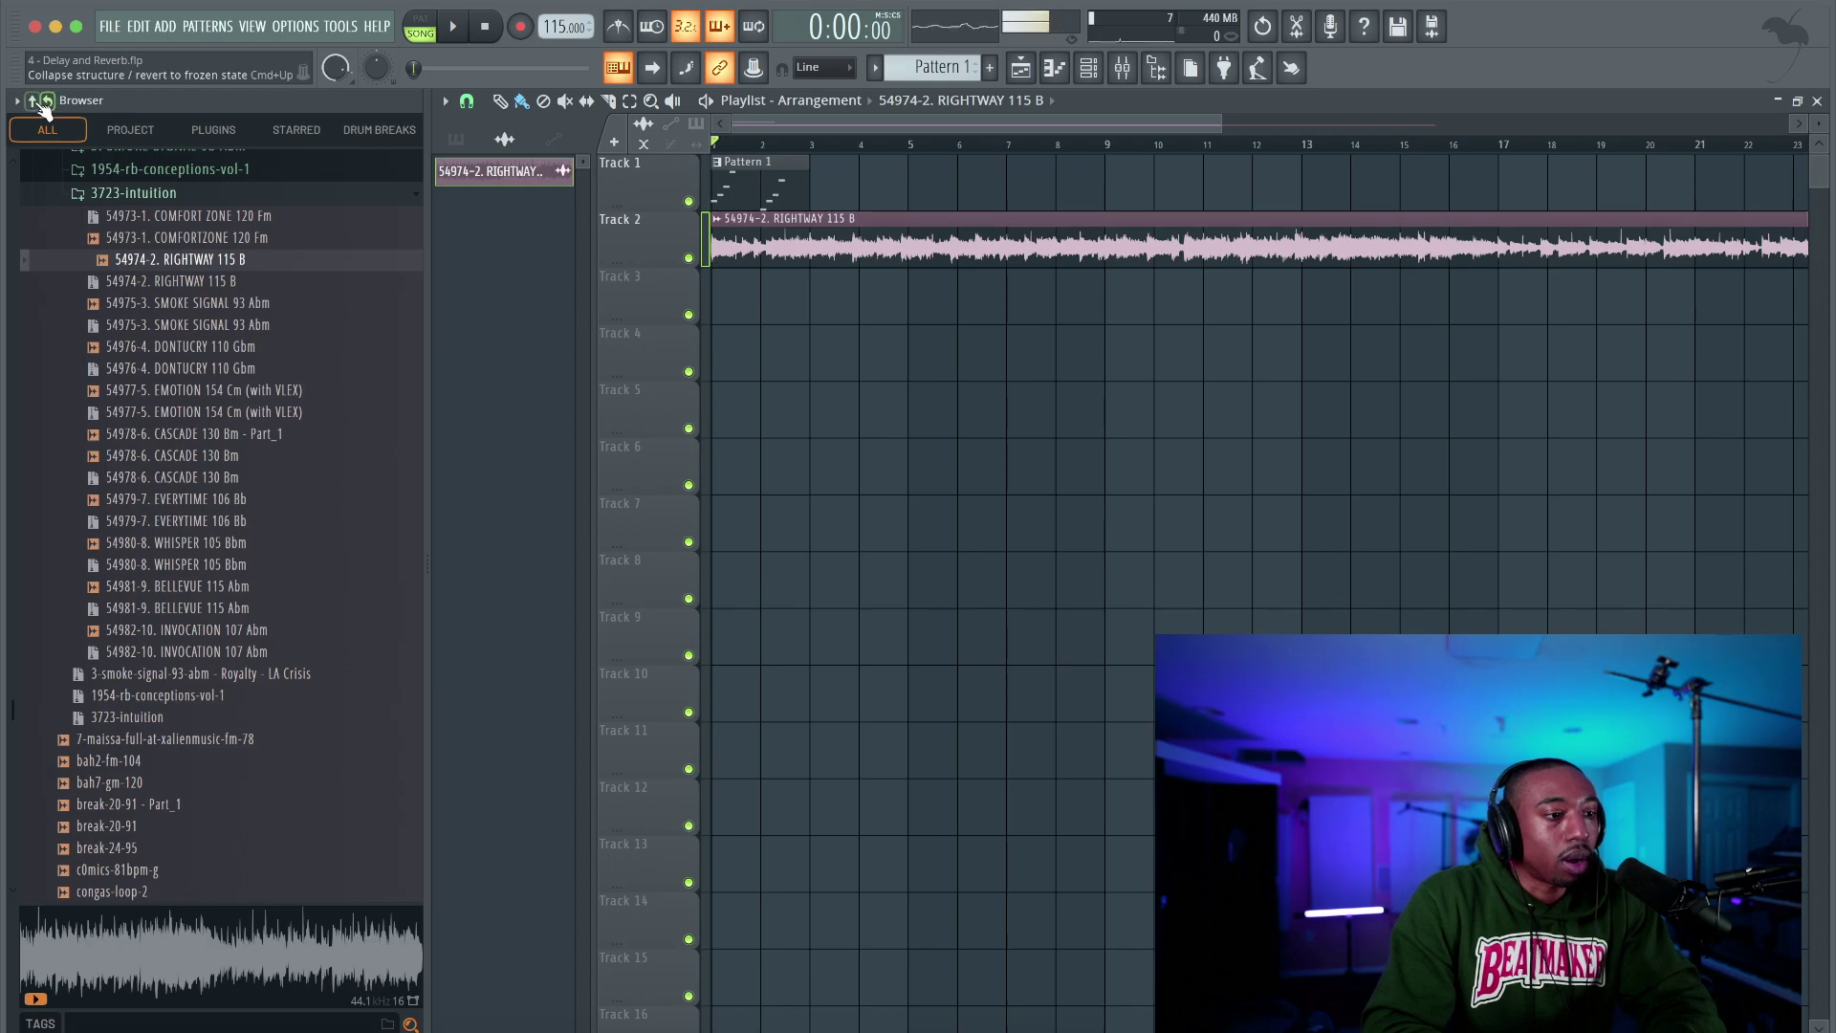
{"action": "left_click", "coordinate": [41, 103]}
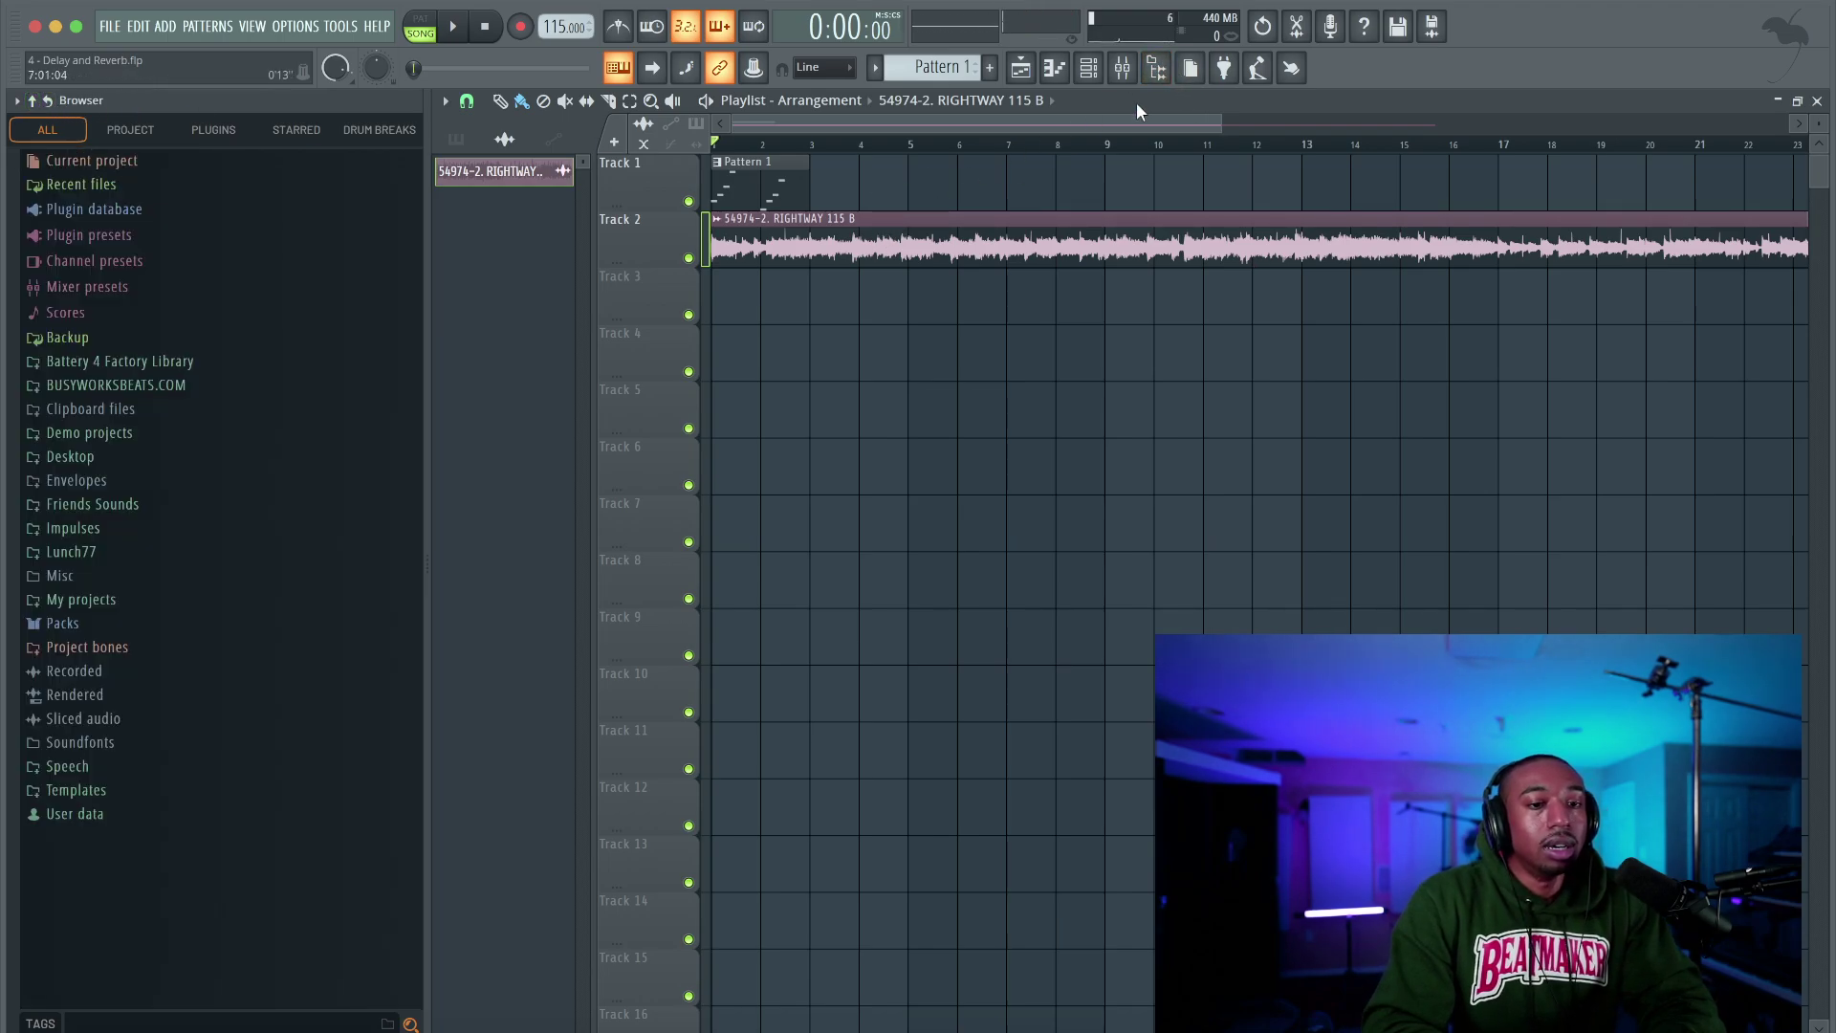
{"action": "left_click", "coordinate": [1159, 70]}
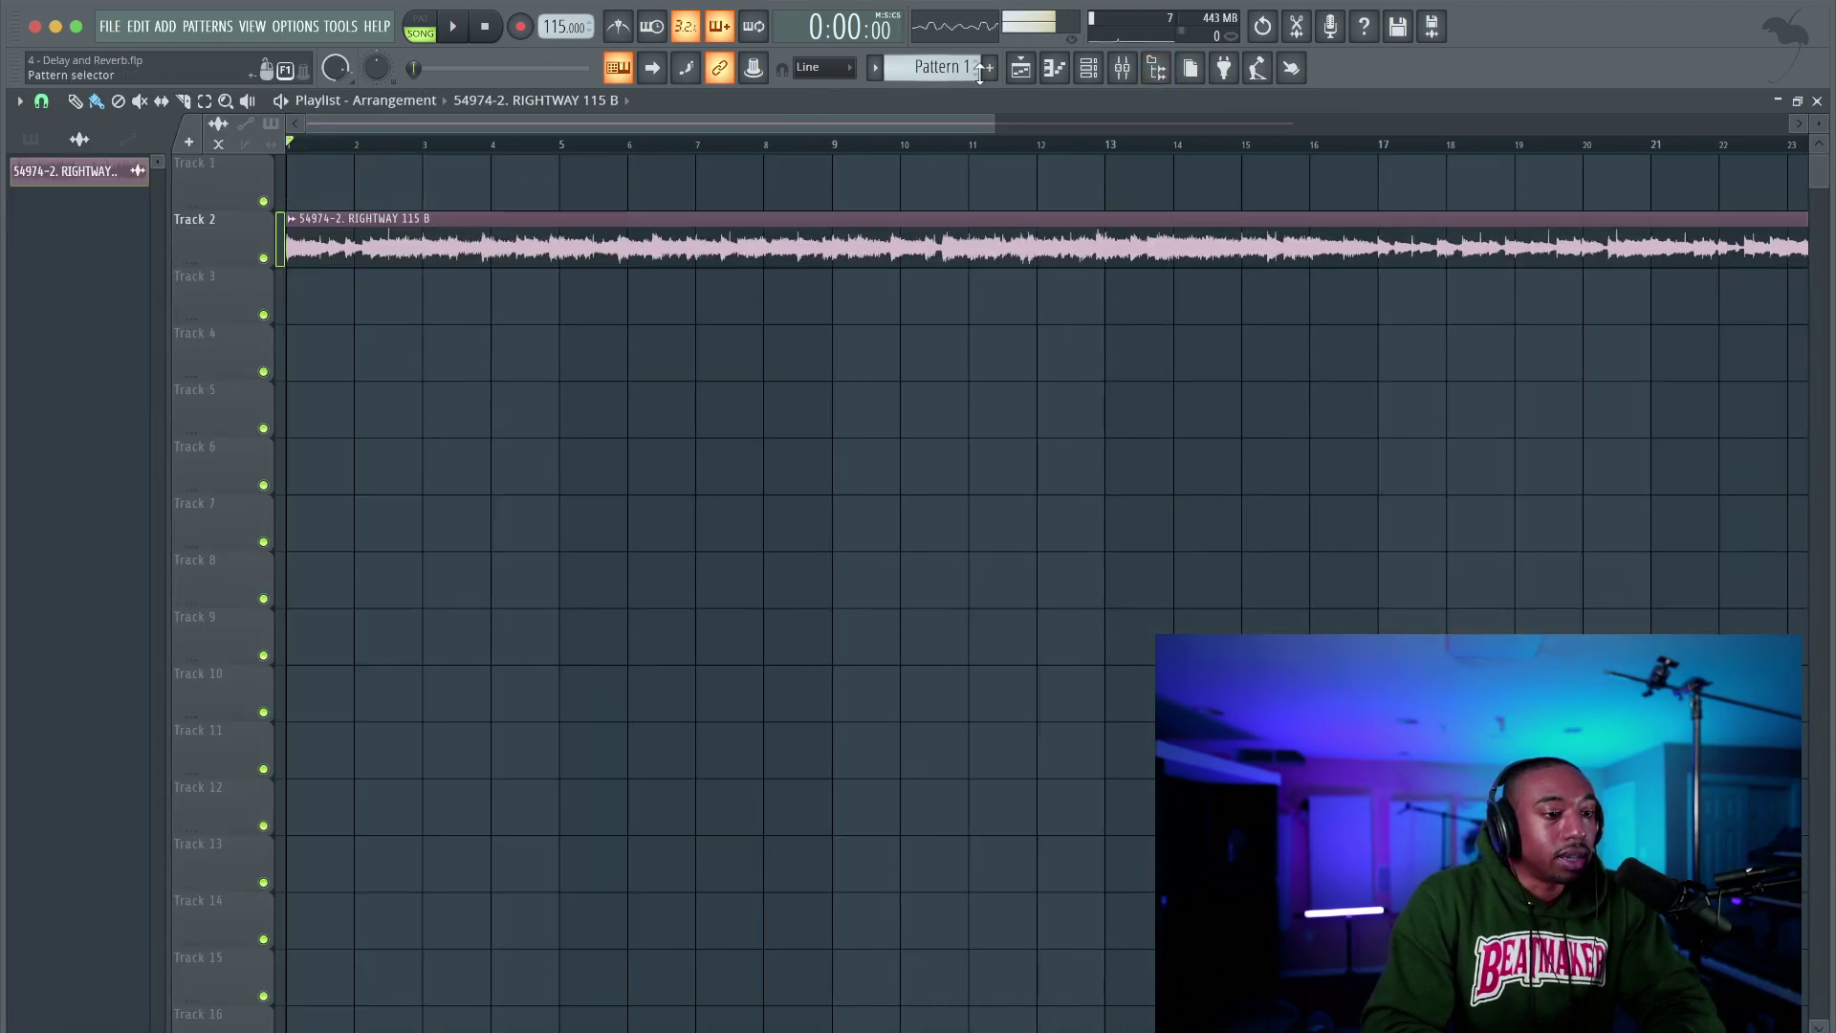
Route the RIGHTWAY 115 B channel to mixer track 10 and lower that track's volume to 90% while listening
{"action": "left_click", "coordinate": [1088, 68]}
{"action": "key", "text": "F9"}
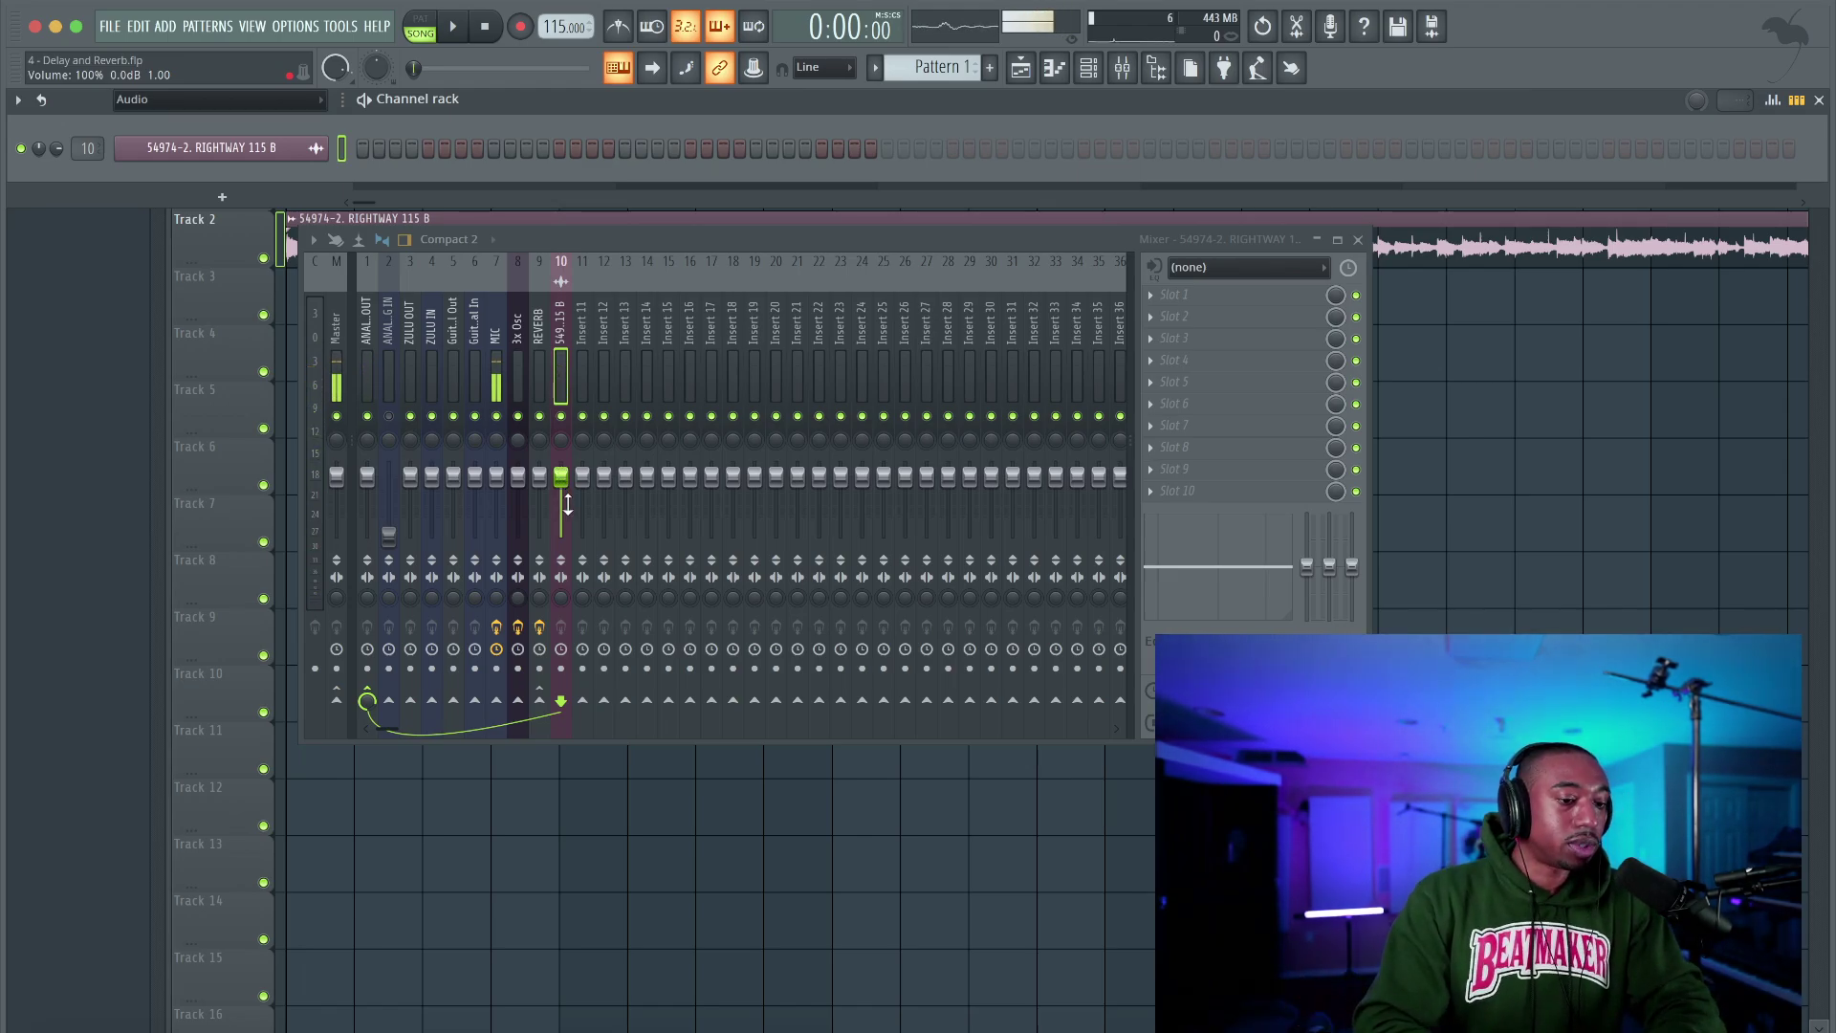
{"action": "key", "text": "space"}
{"action": "left_click_drag", "start_coordinate": [568, 503], "coordinate": [568, 512]}
{"action": "key", "text": "space"}
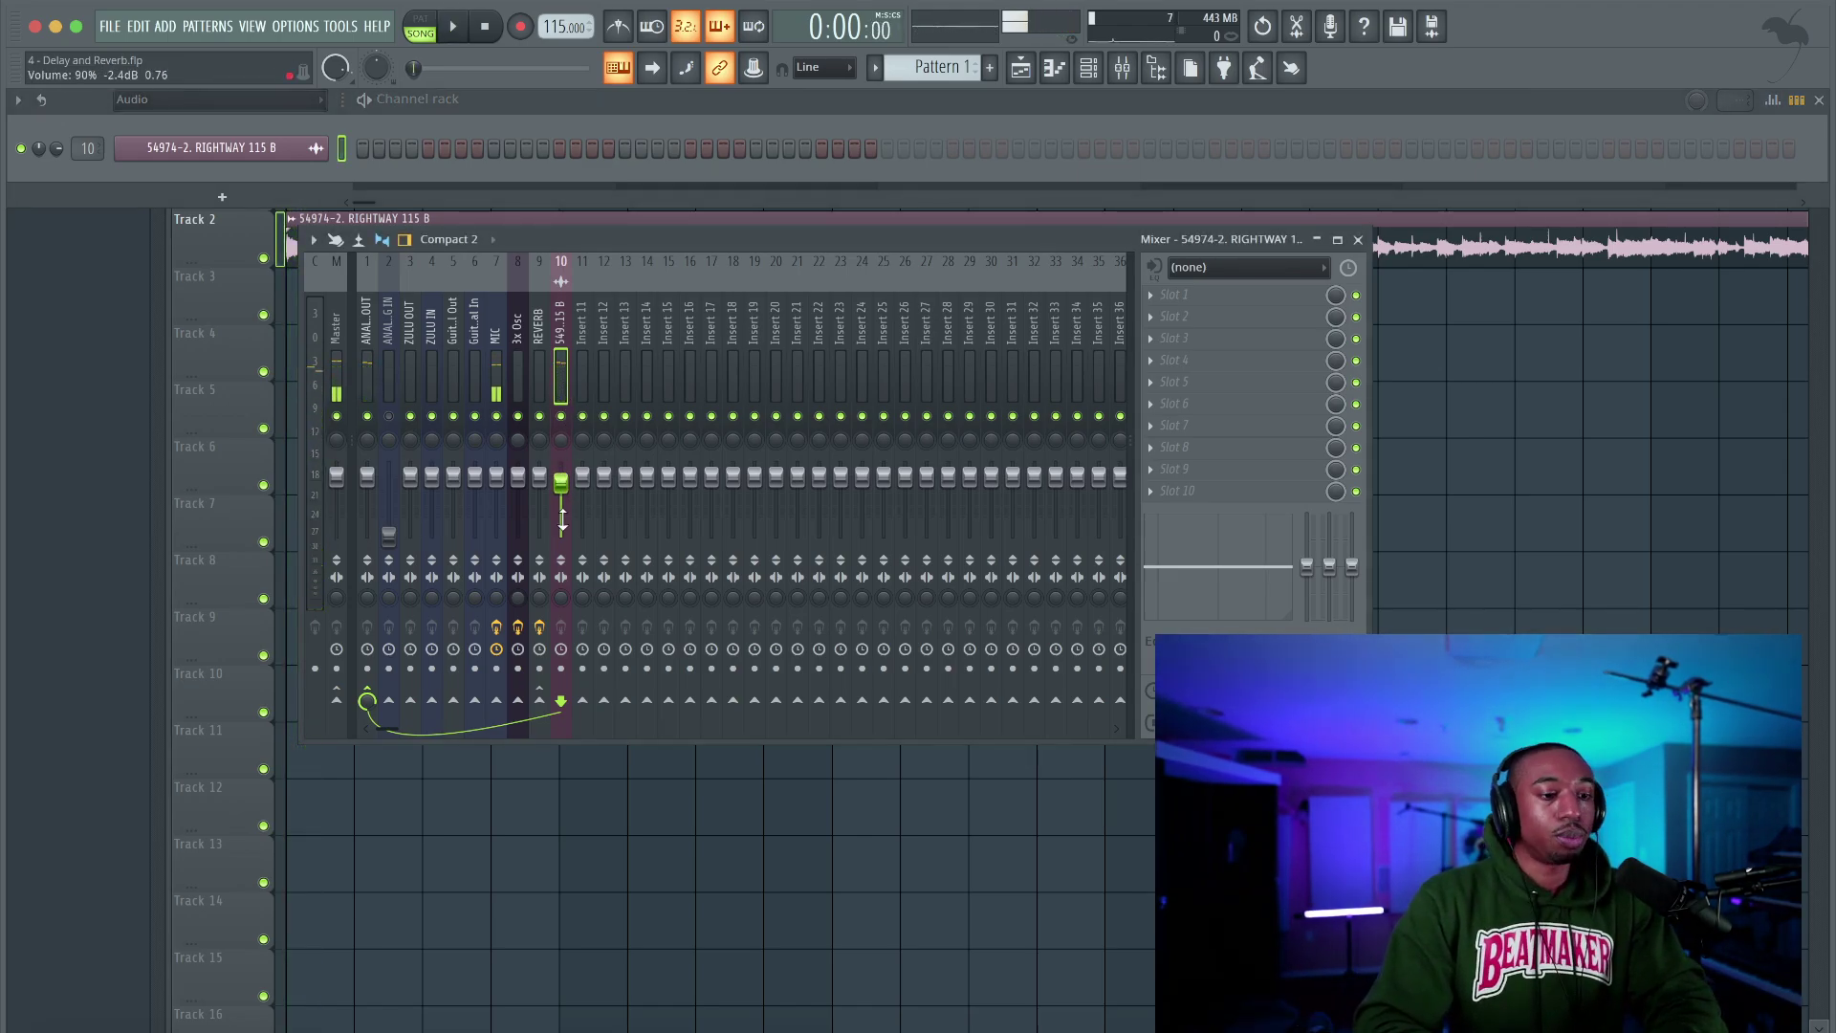
Send the RIGHTWAY 115 B mixer track to the REVERB track and play the song to hear it
{"action": "left_click", "coordinate": [541, 702]}
{"action": "key", "text": "space"}
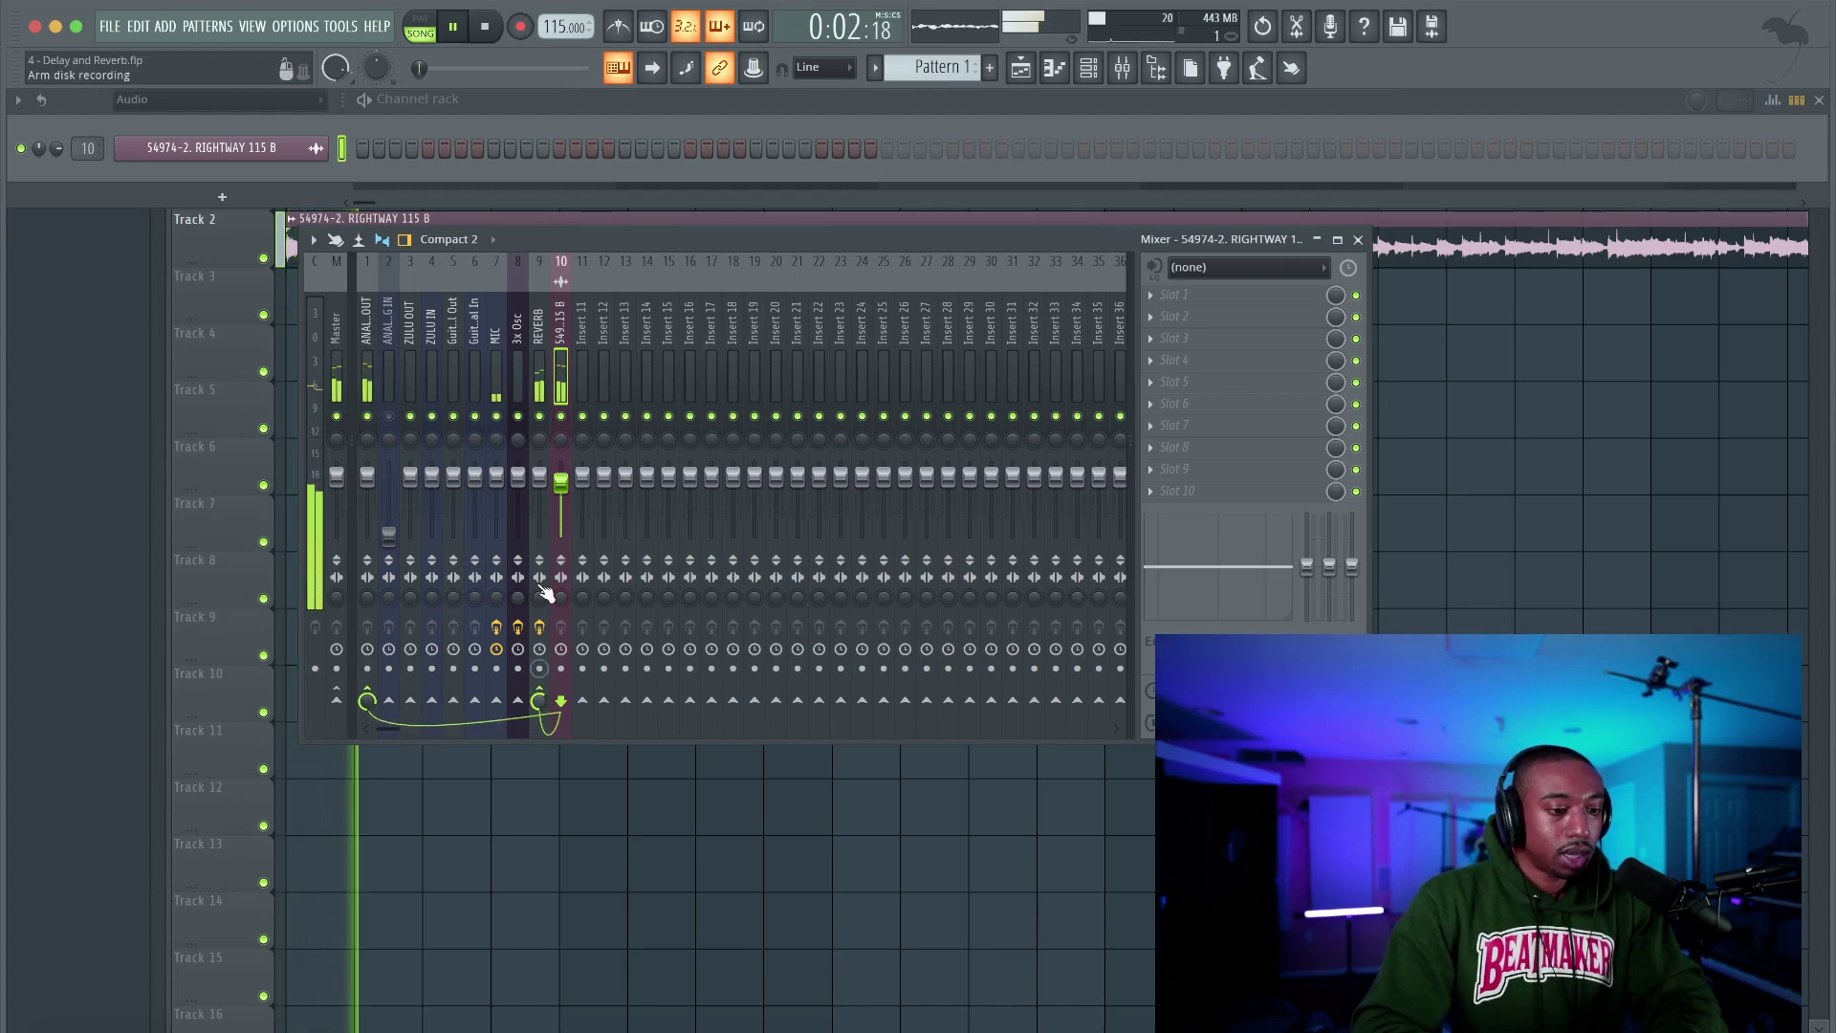
Remove the RIGHTWAY 115 B track's send to REVERB and copy the 3x Osc track's ValhallaVintageVerb onto it
{"action": "key", "text": "space"}
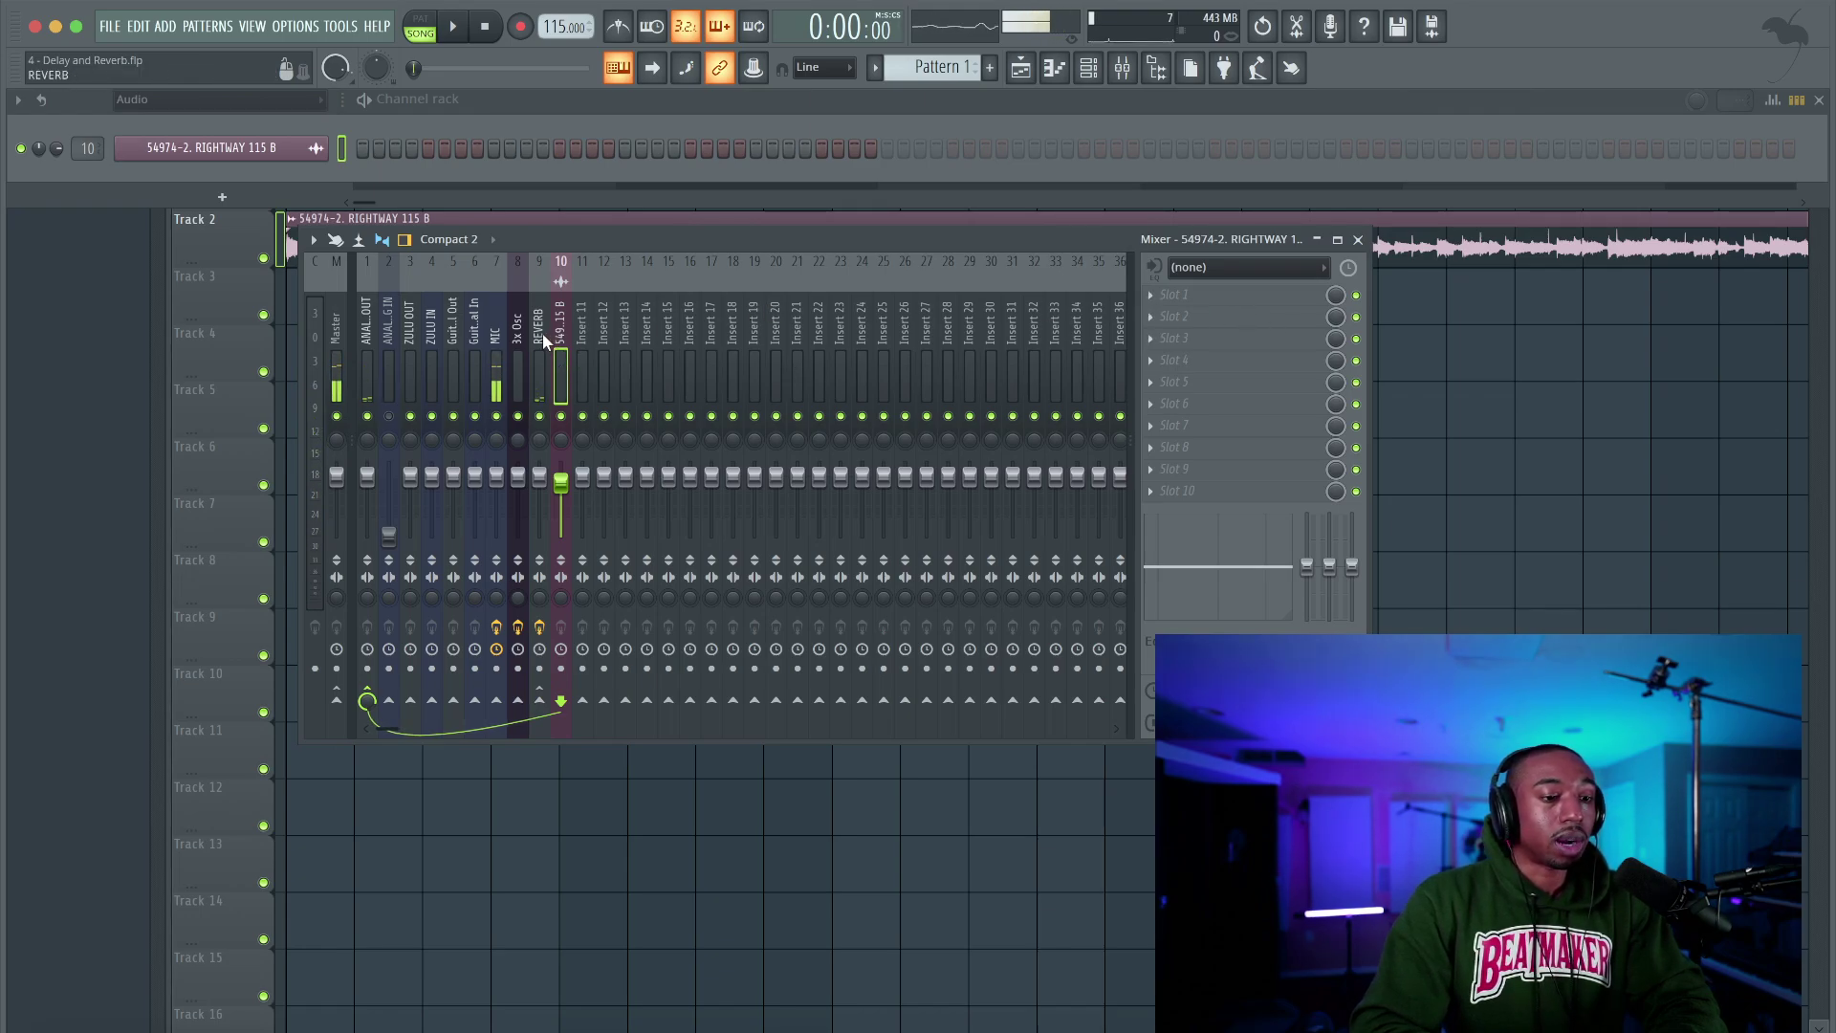
{"action": "left_click", "coordinate": [518, 334]}
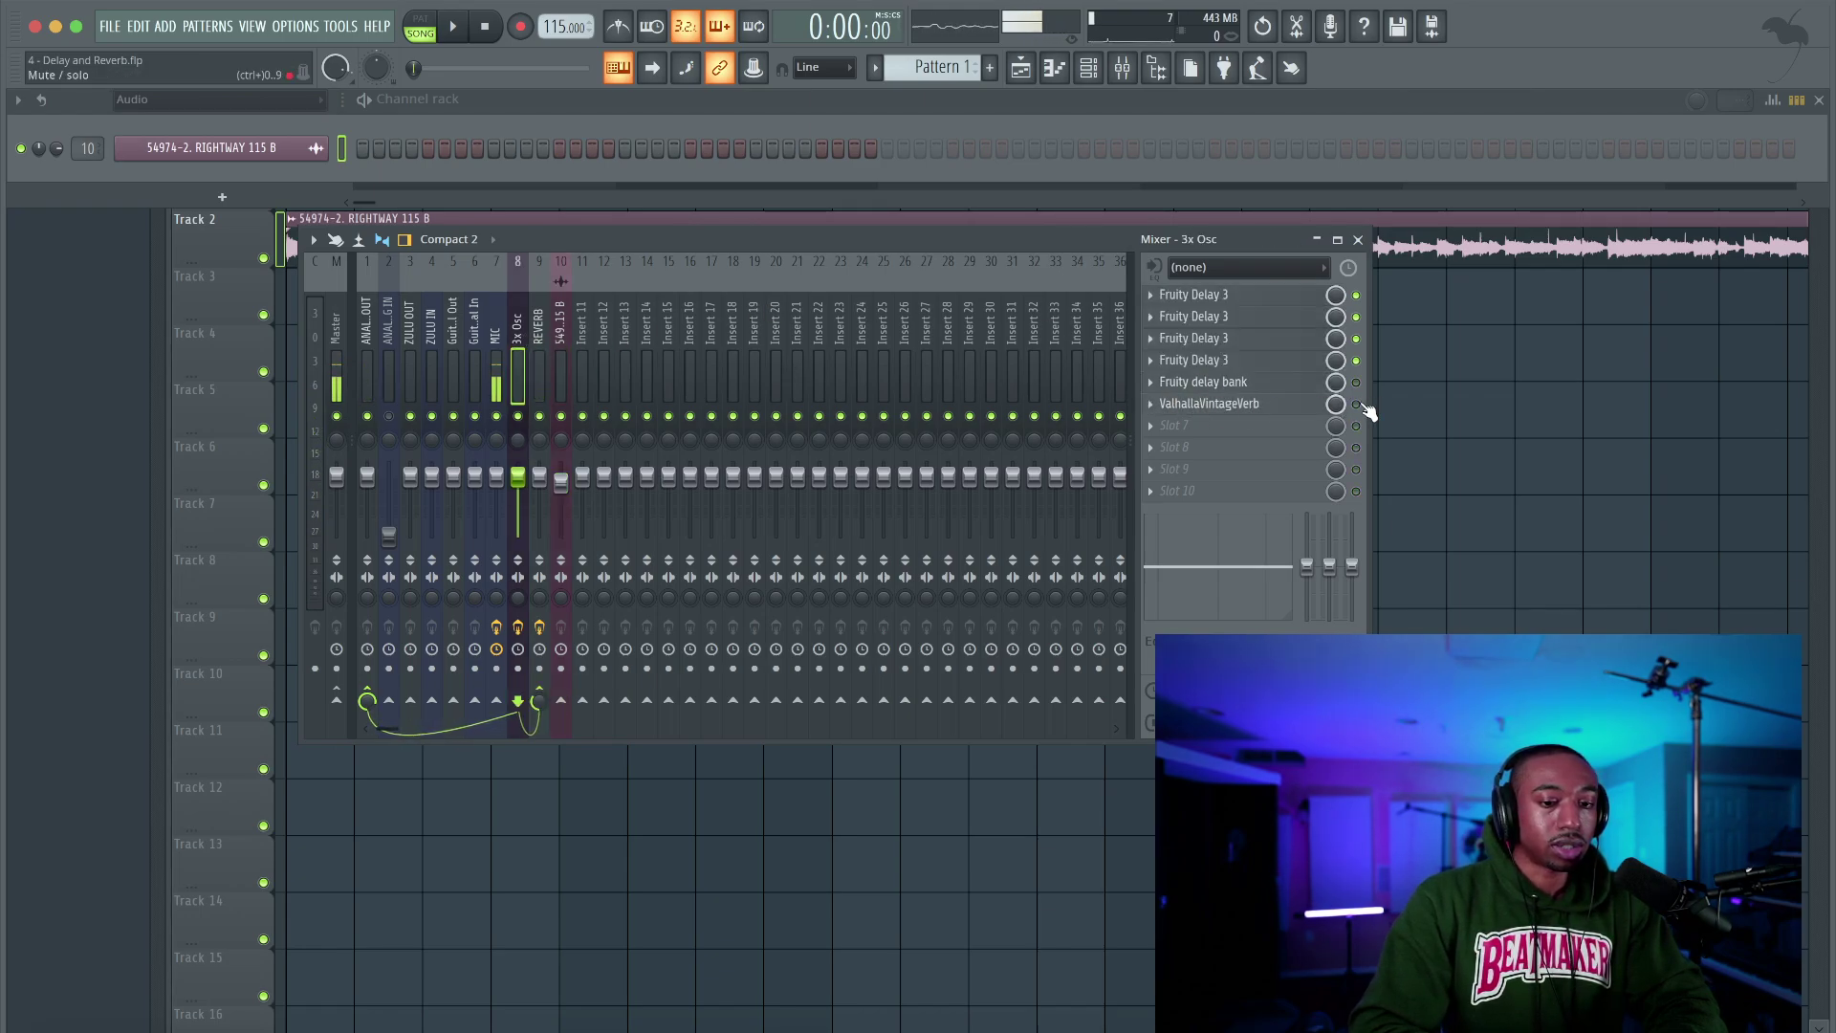
{"action": "right_click", "coordinate": [1187, 414]}
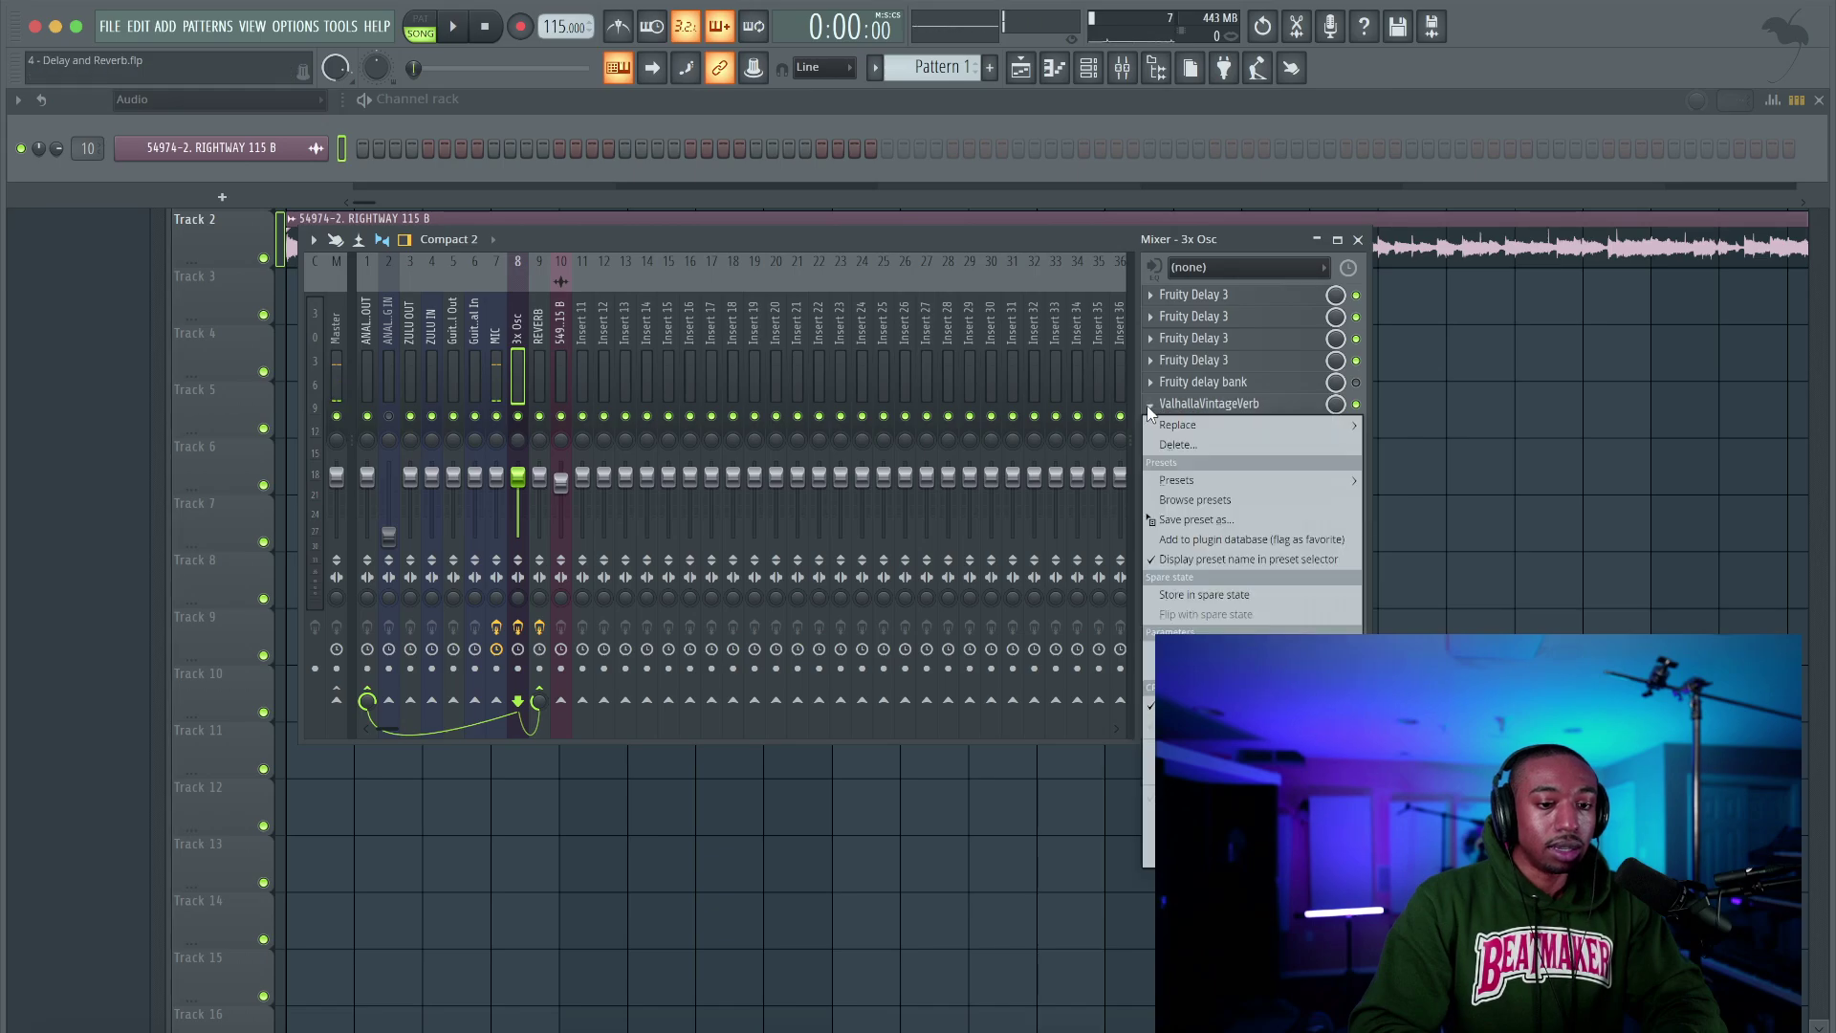
{"action": "left_click", "coordinate": [1190, 517]}
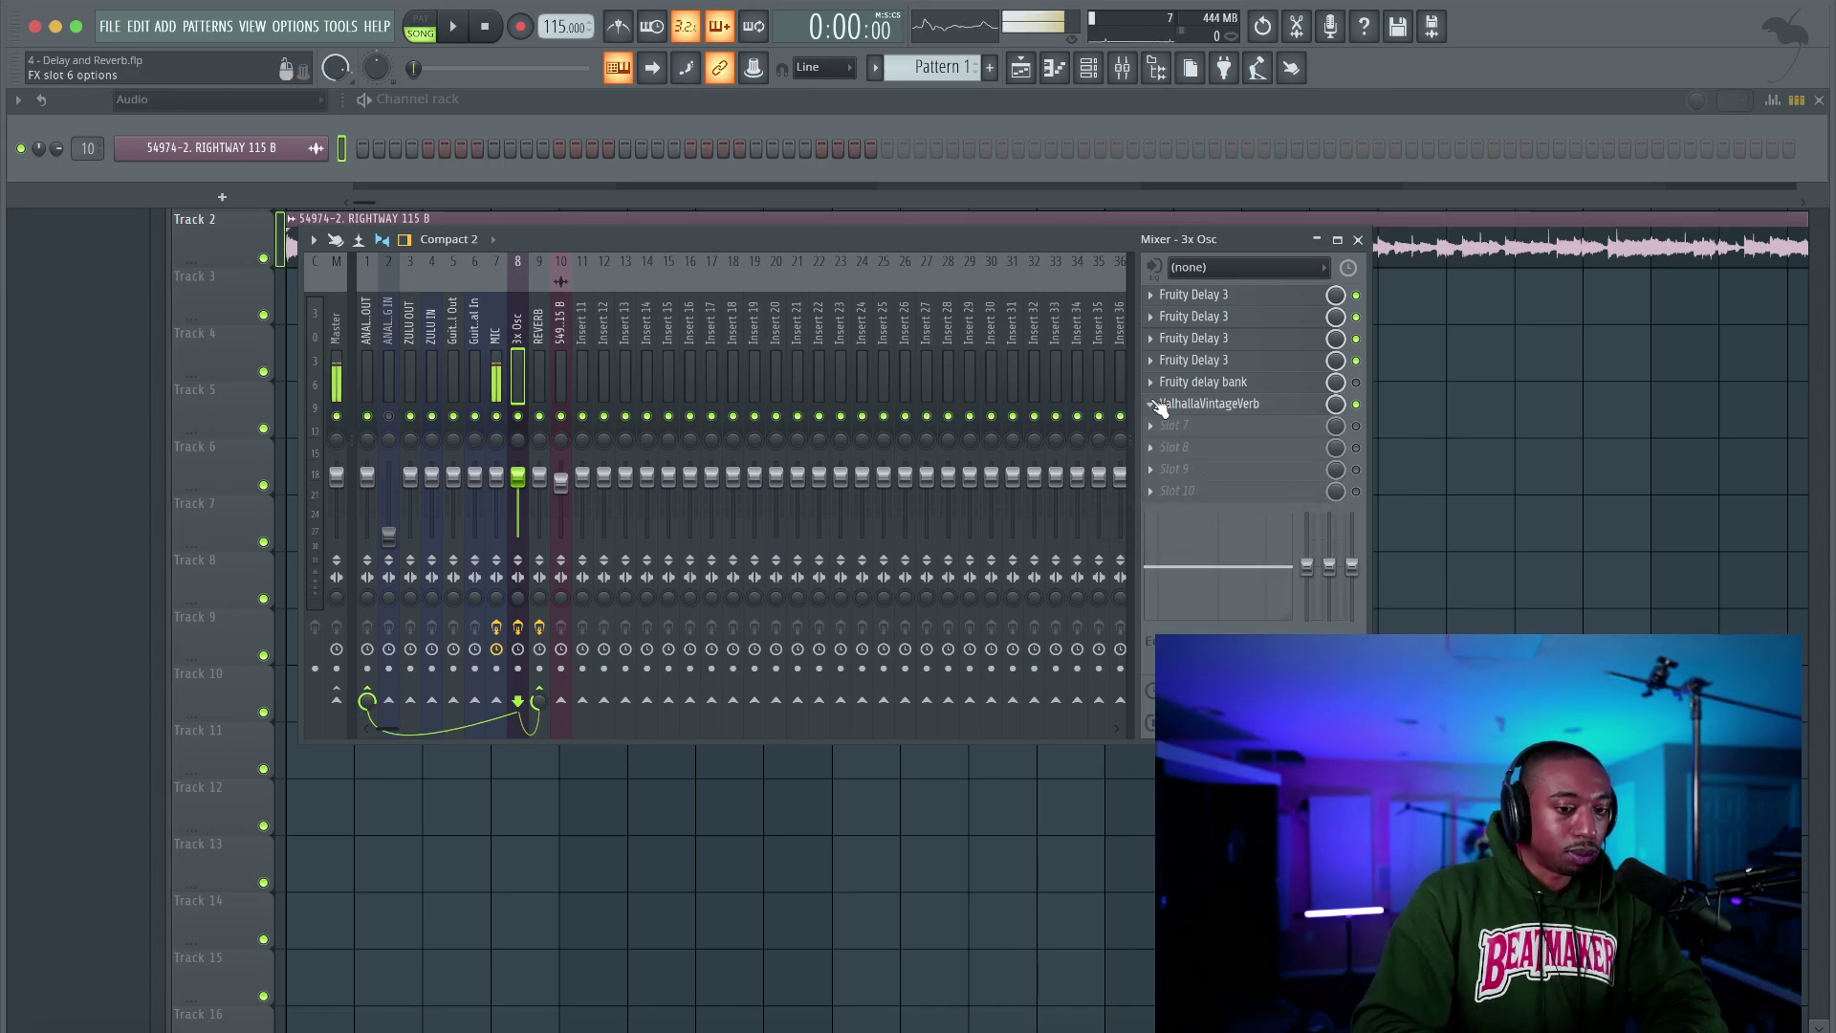
{"action": "left_click", "coordinate": [1152, 403]}
{"action": "left_click_drag", "start_coordinate": [1199, 522], "coordinate": [560, 339]}
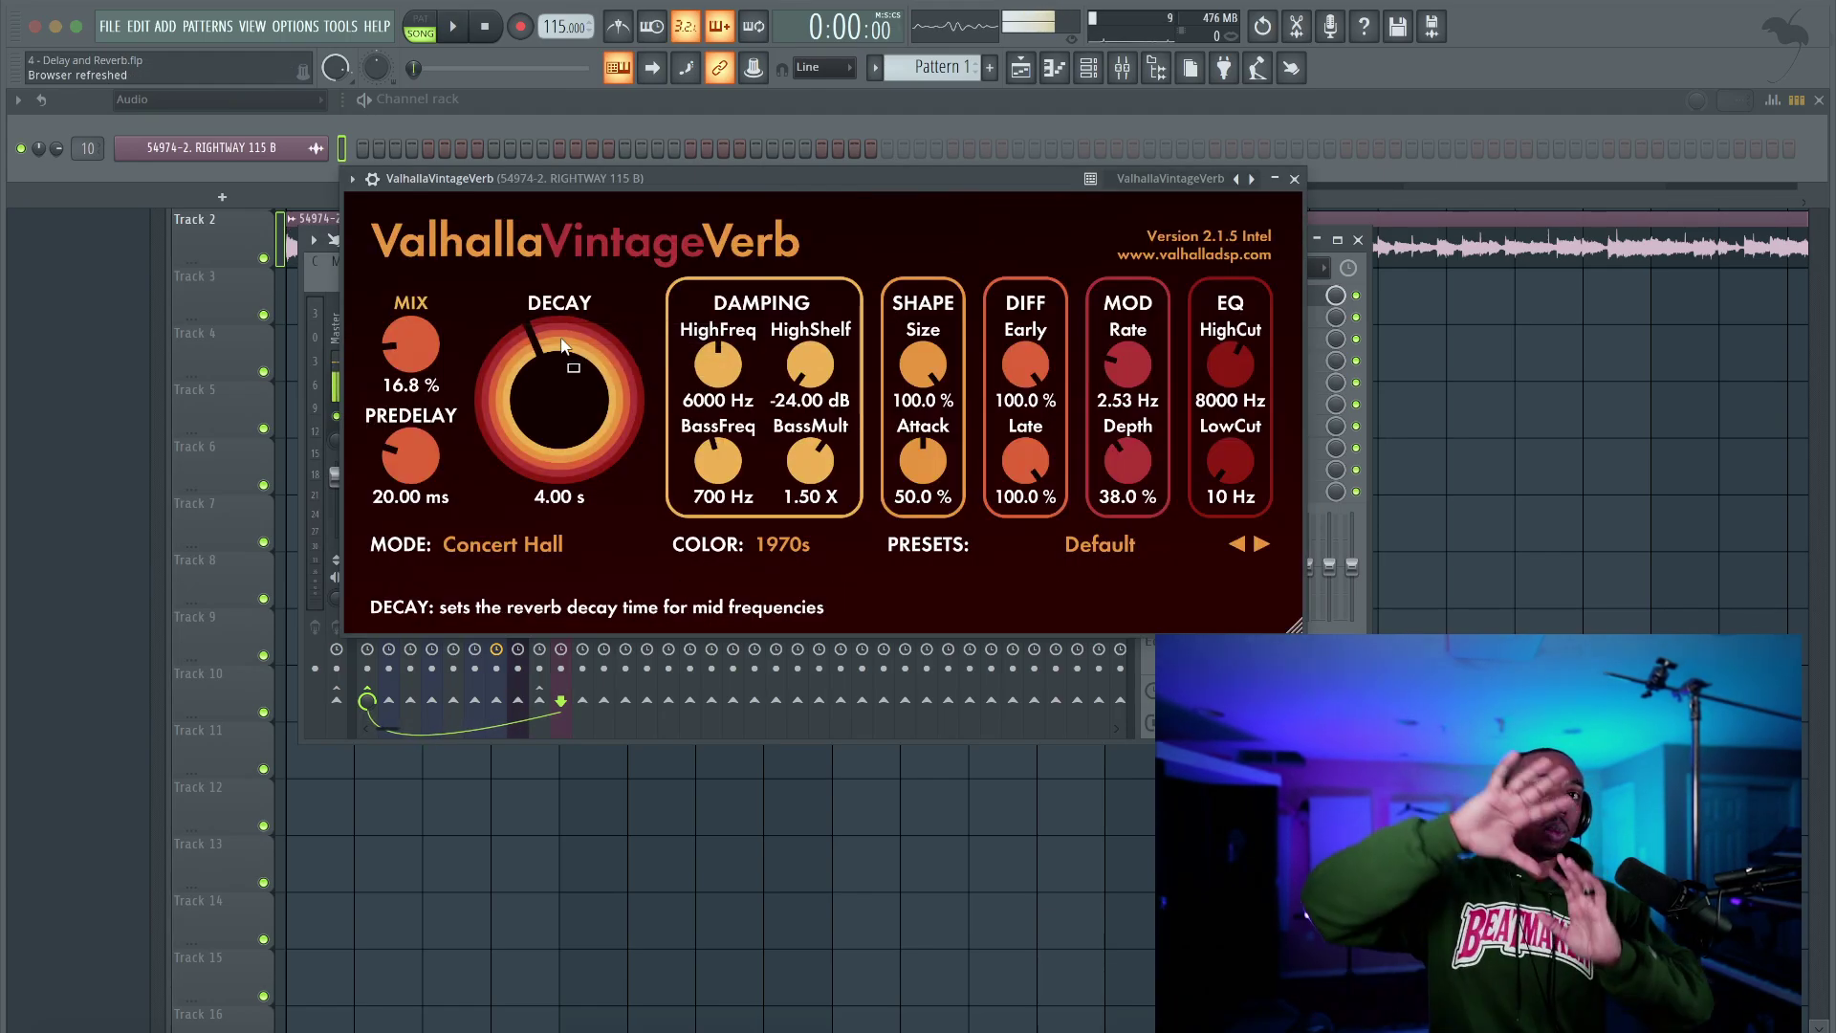
Set the copied ValhallaVintageVerb's Mix to 100% and its LowCut to 190 Hz while listening to the song
{"action": "left_click_drag", "start_coordinate": [404, 346], "coordinate": [415, 249]}
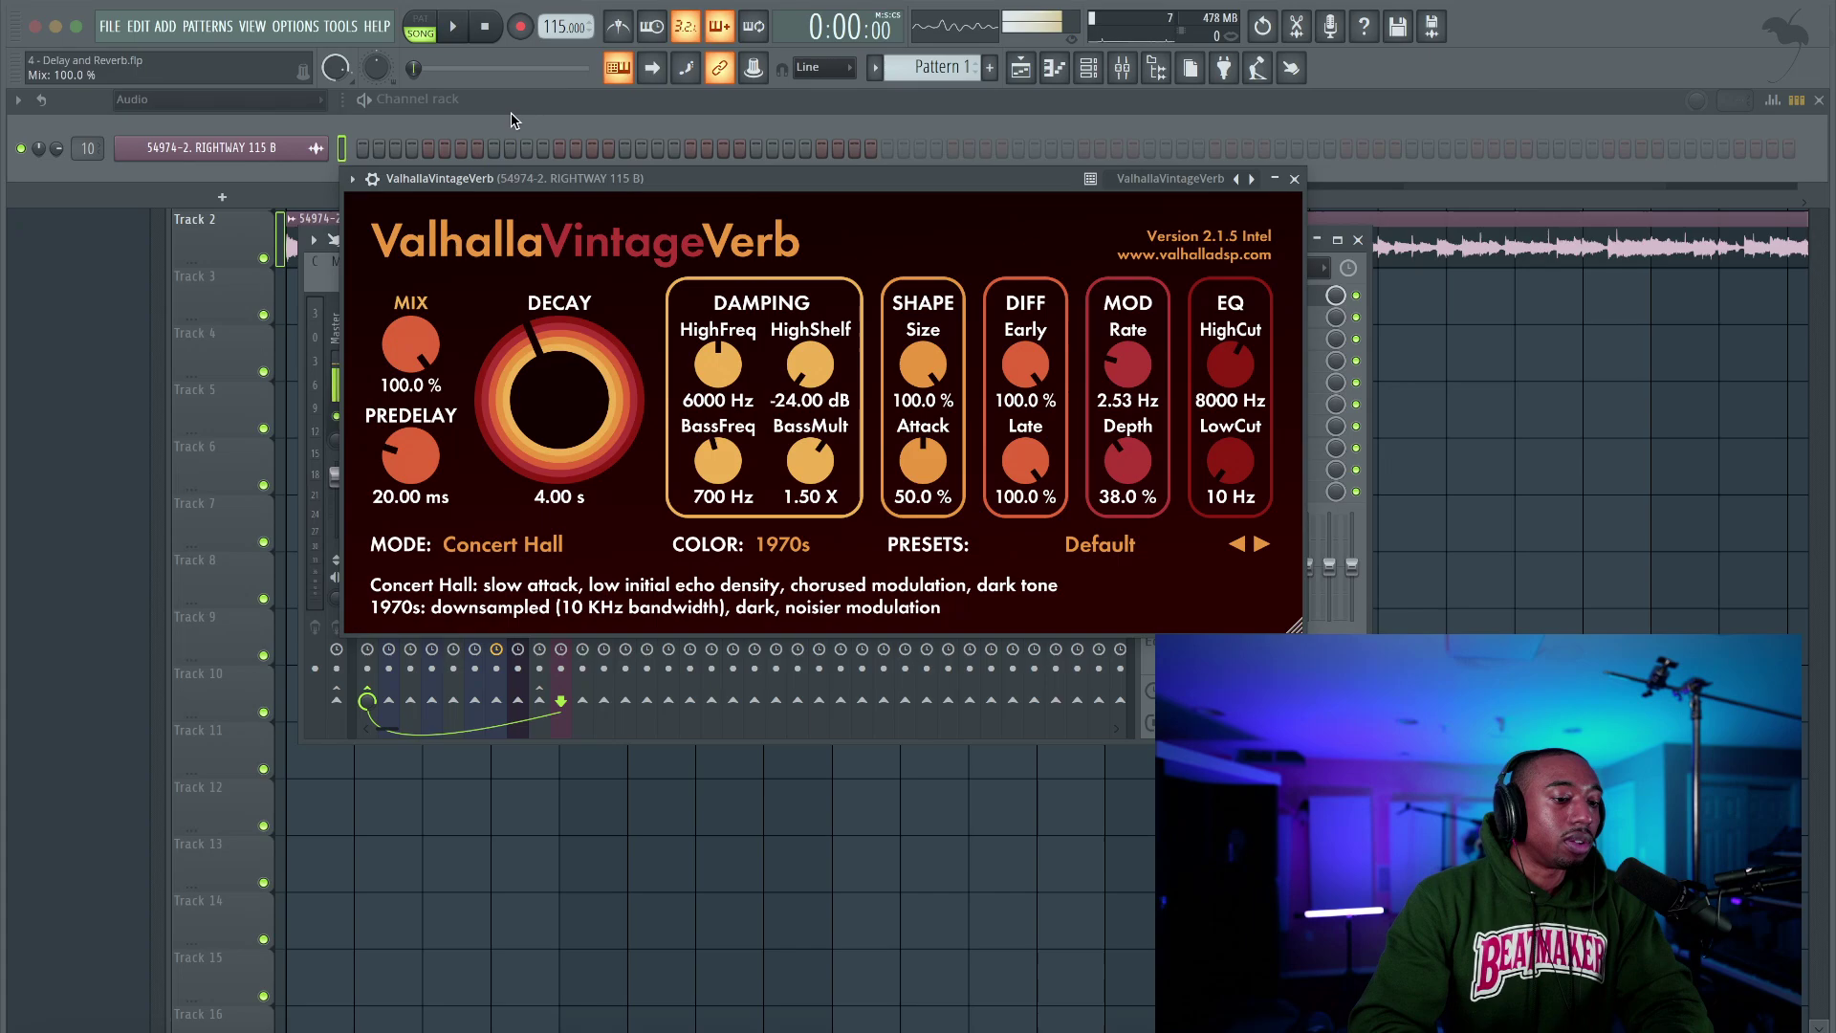
{"action": "left_click", "coordinate": [1296, 178]}
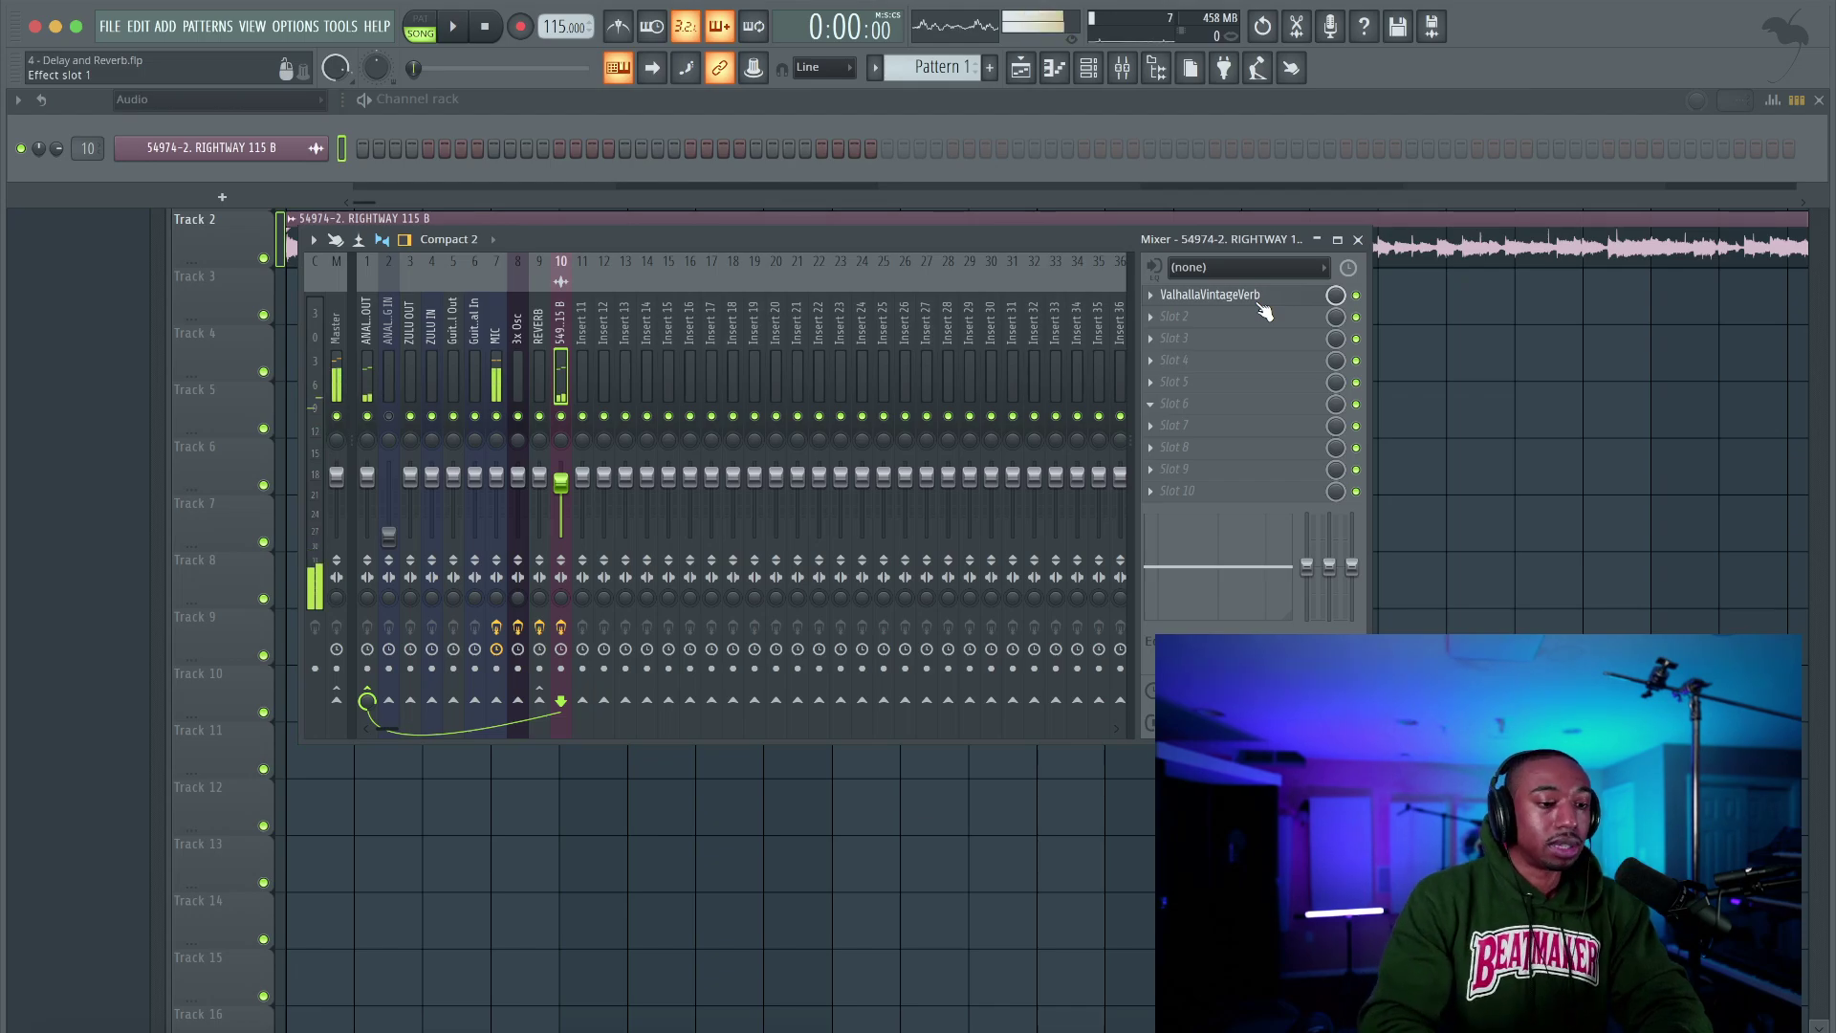
{"action": "key", "text": "space"}
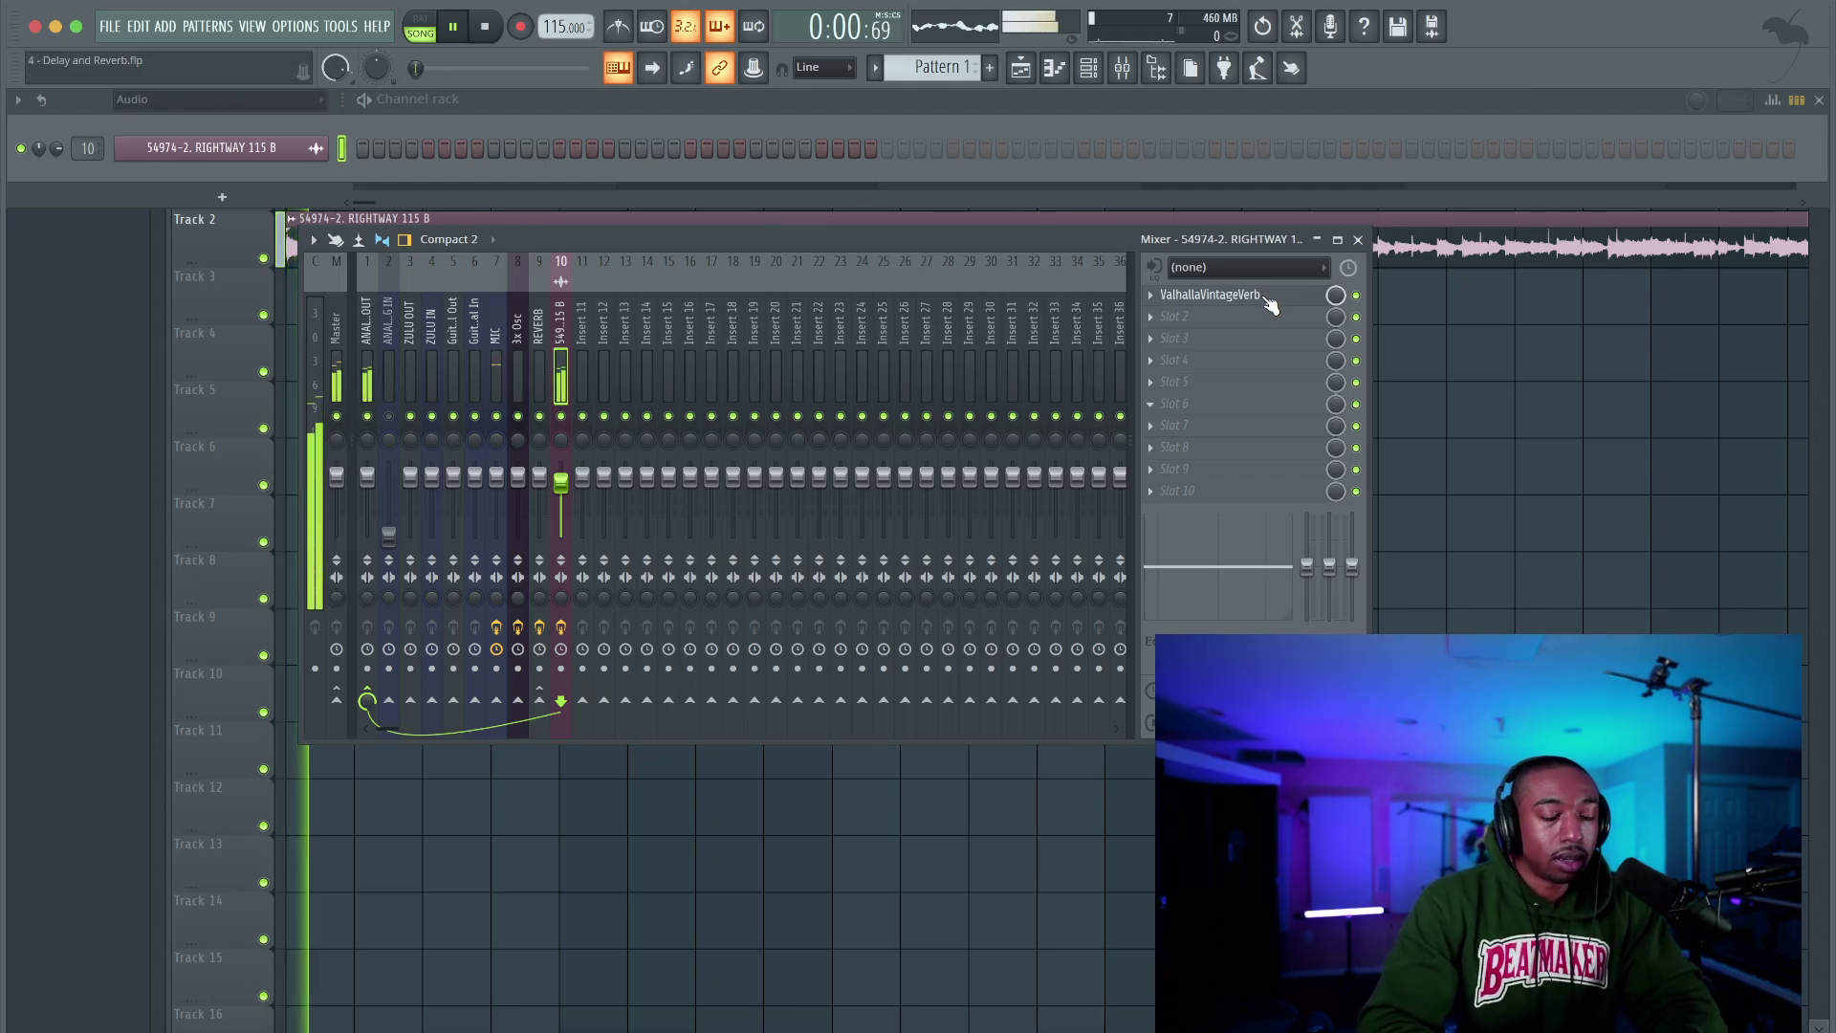
{"action": "left_click", "coordinate": [1263, 296]}
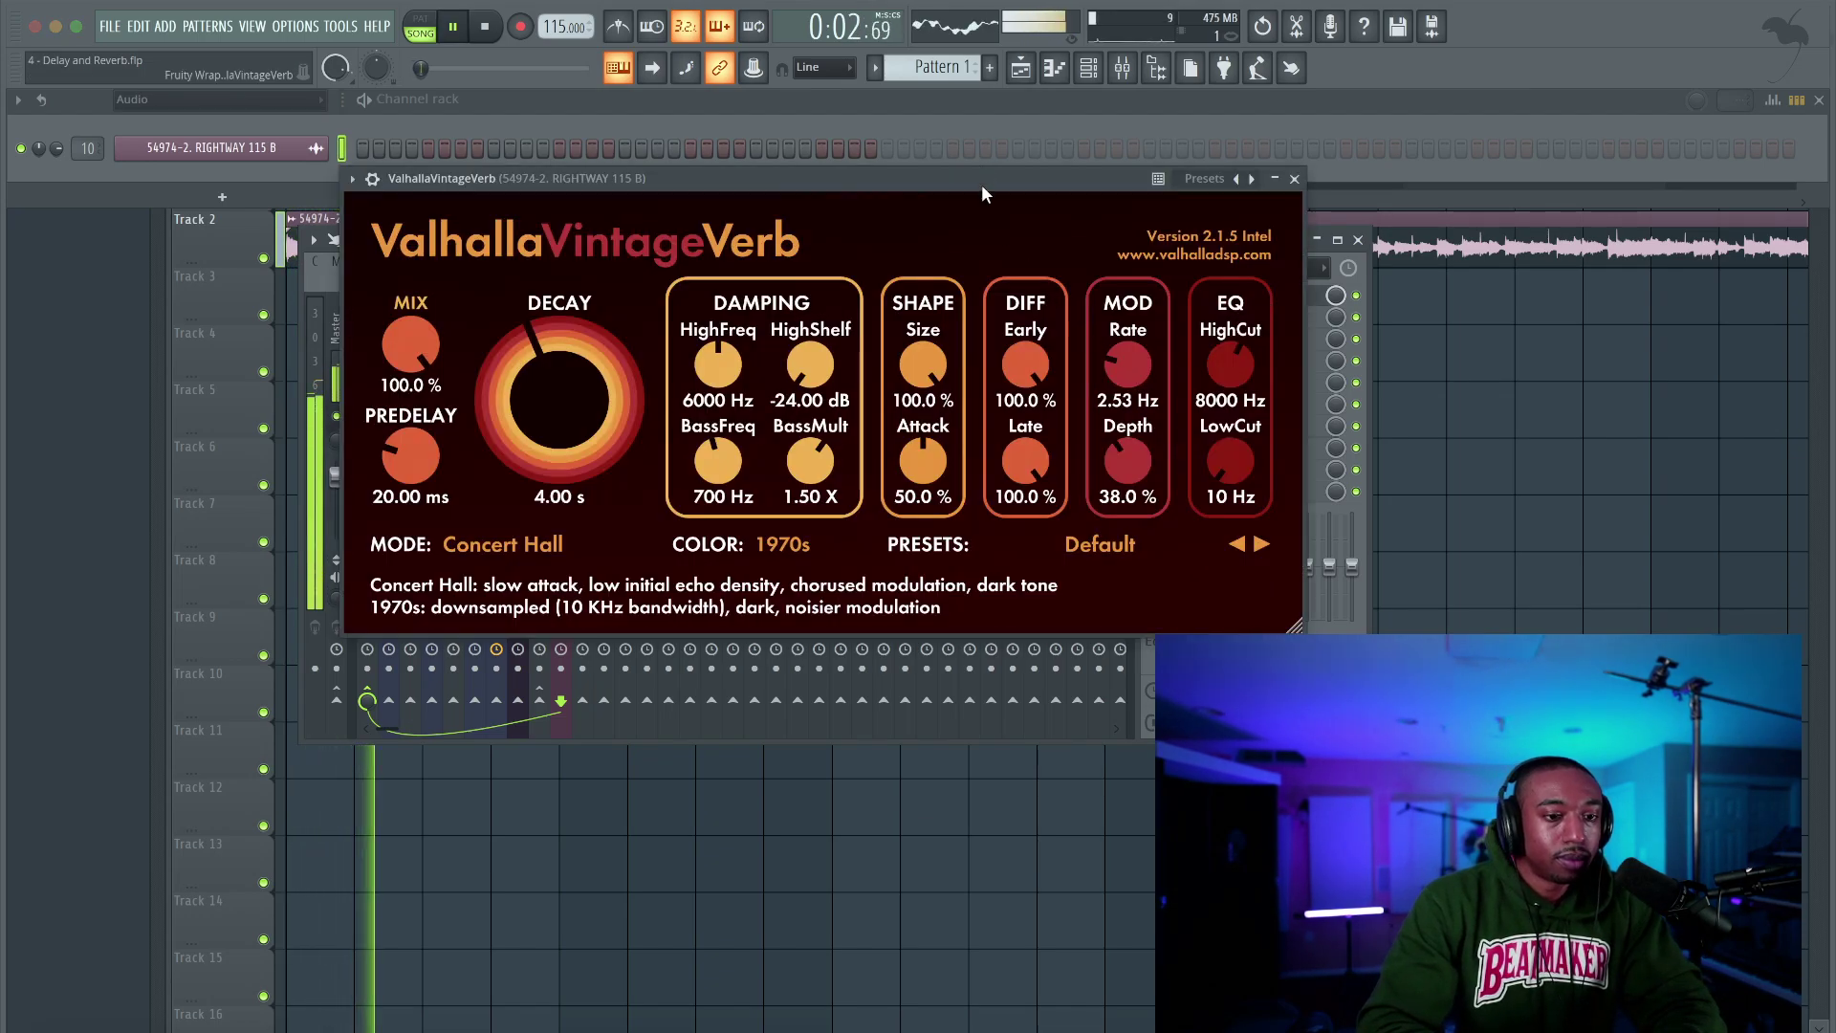
{"action": "left_click_drag", "start_coordinate": [981, 183], "coordinate": [877, 271]}
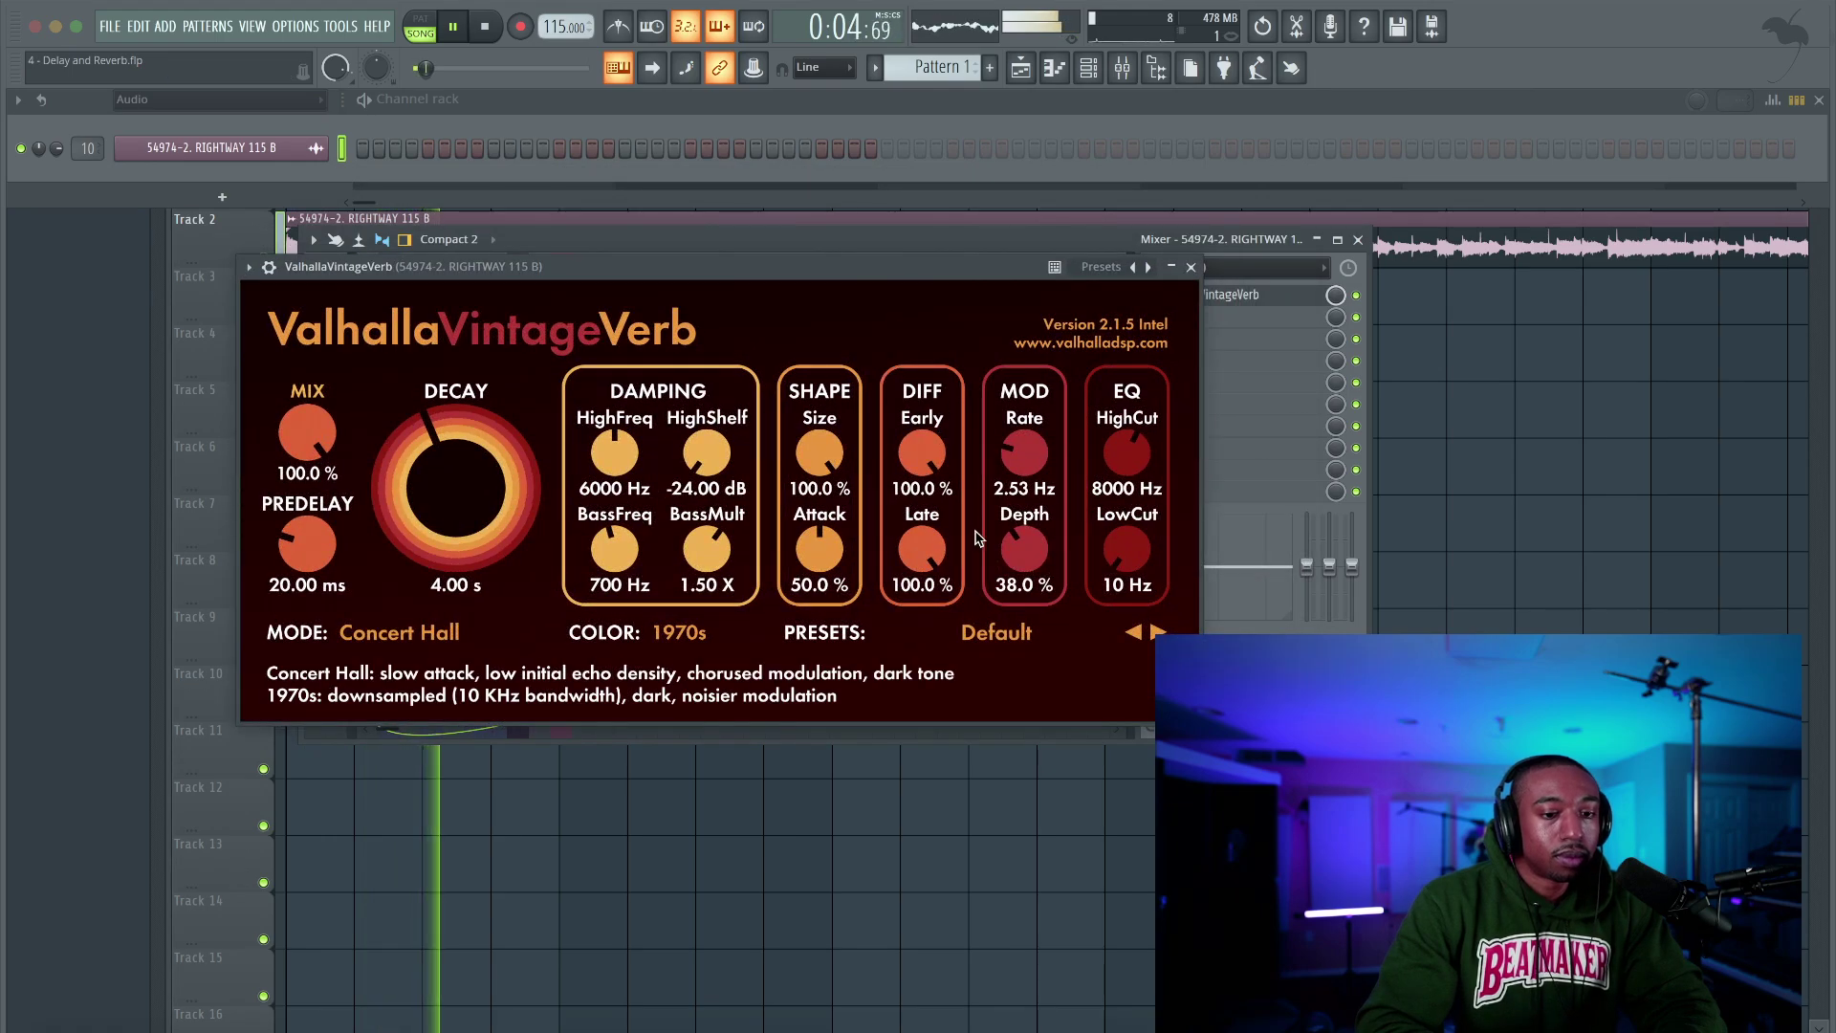
{"action": "left_click_drag", "start_coordinate": [1130, 564], "coordinate": [1129, 536]}
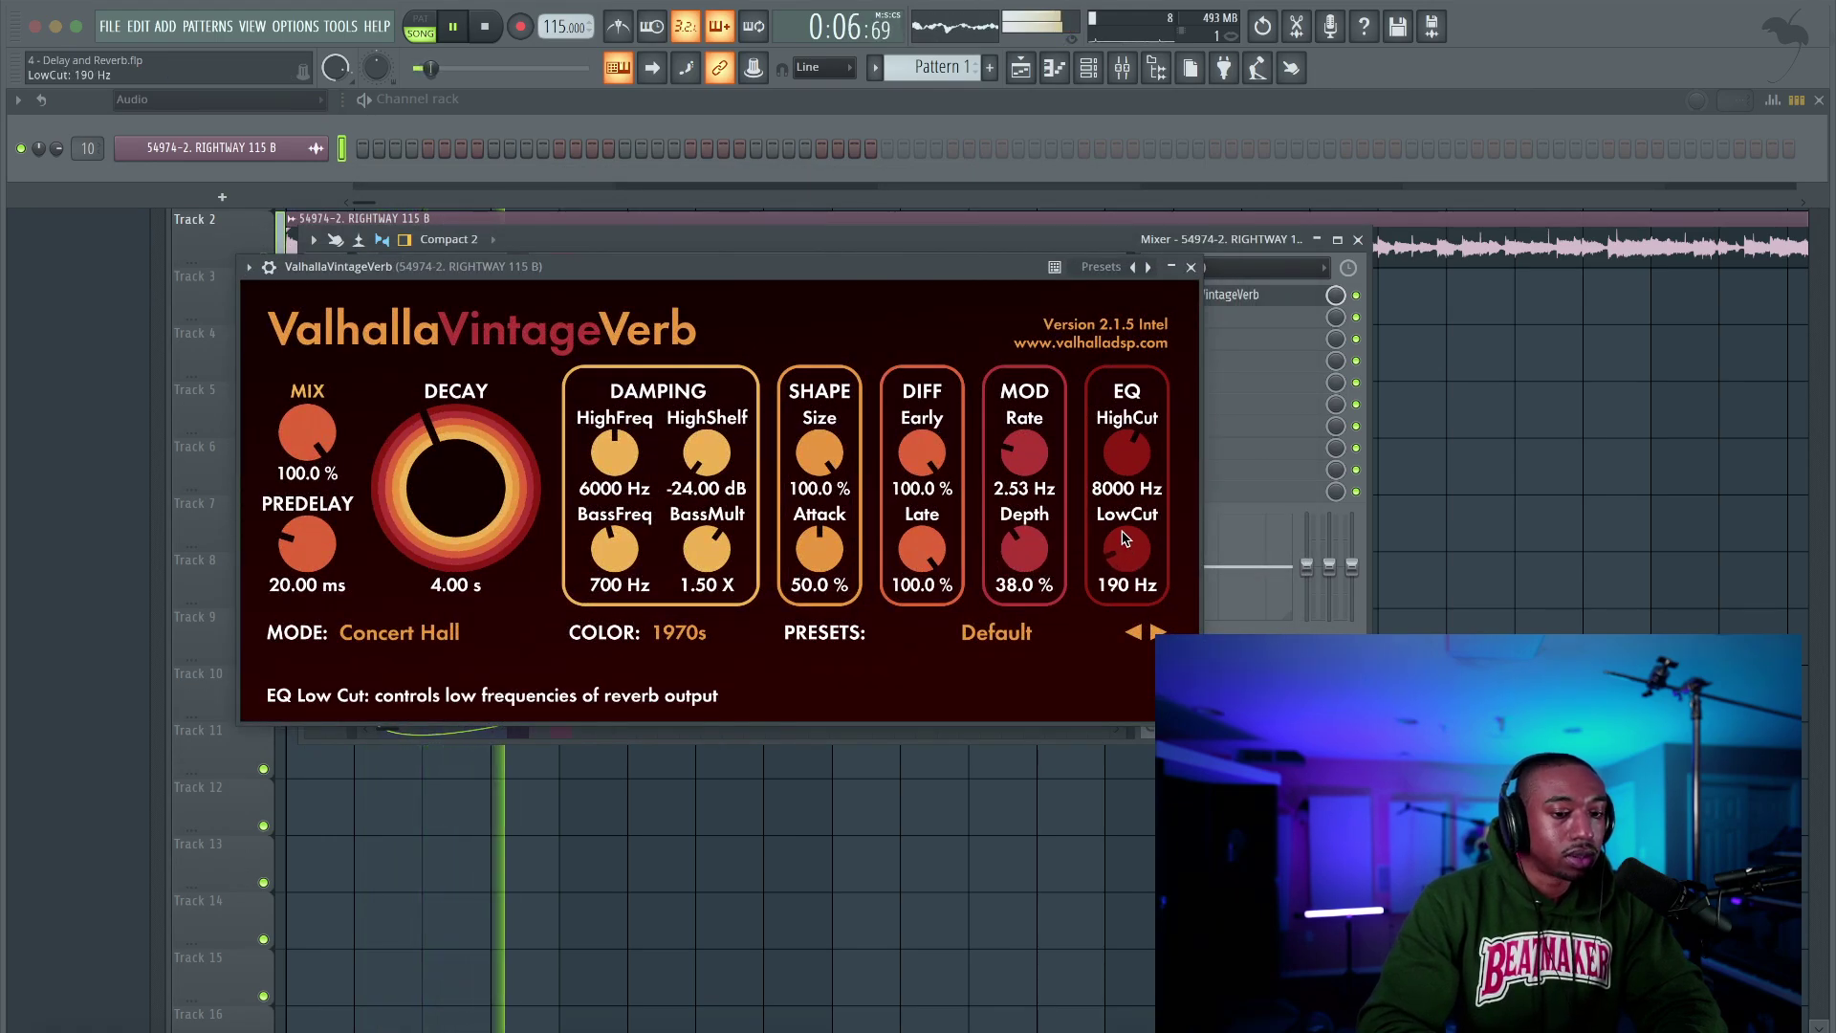
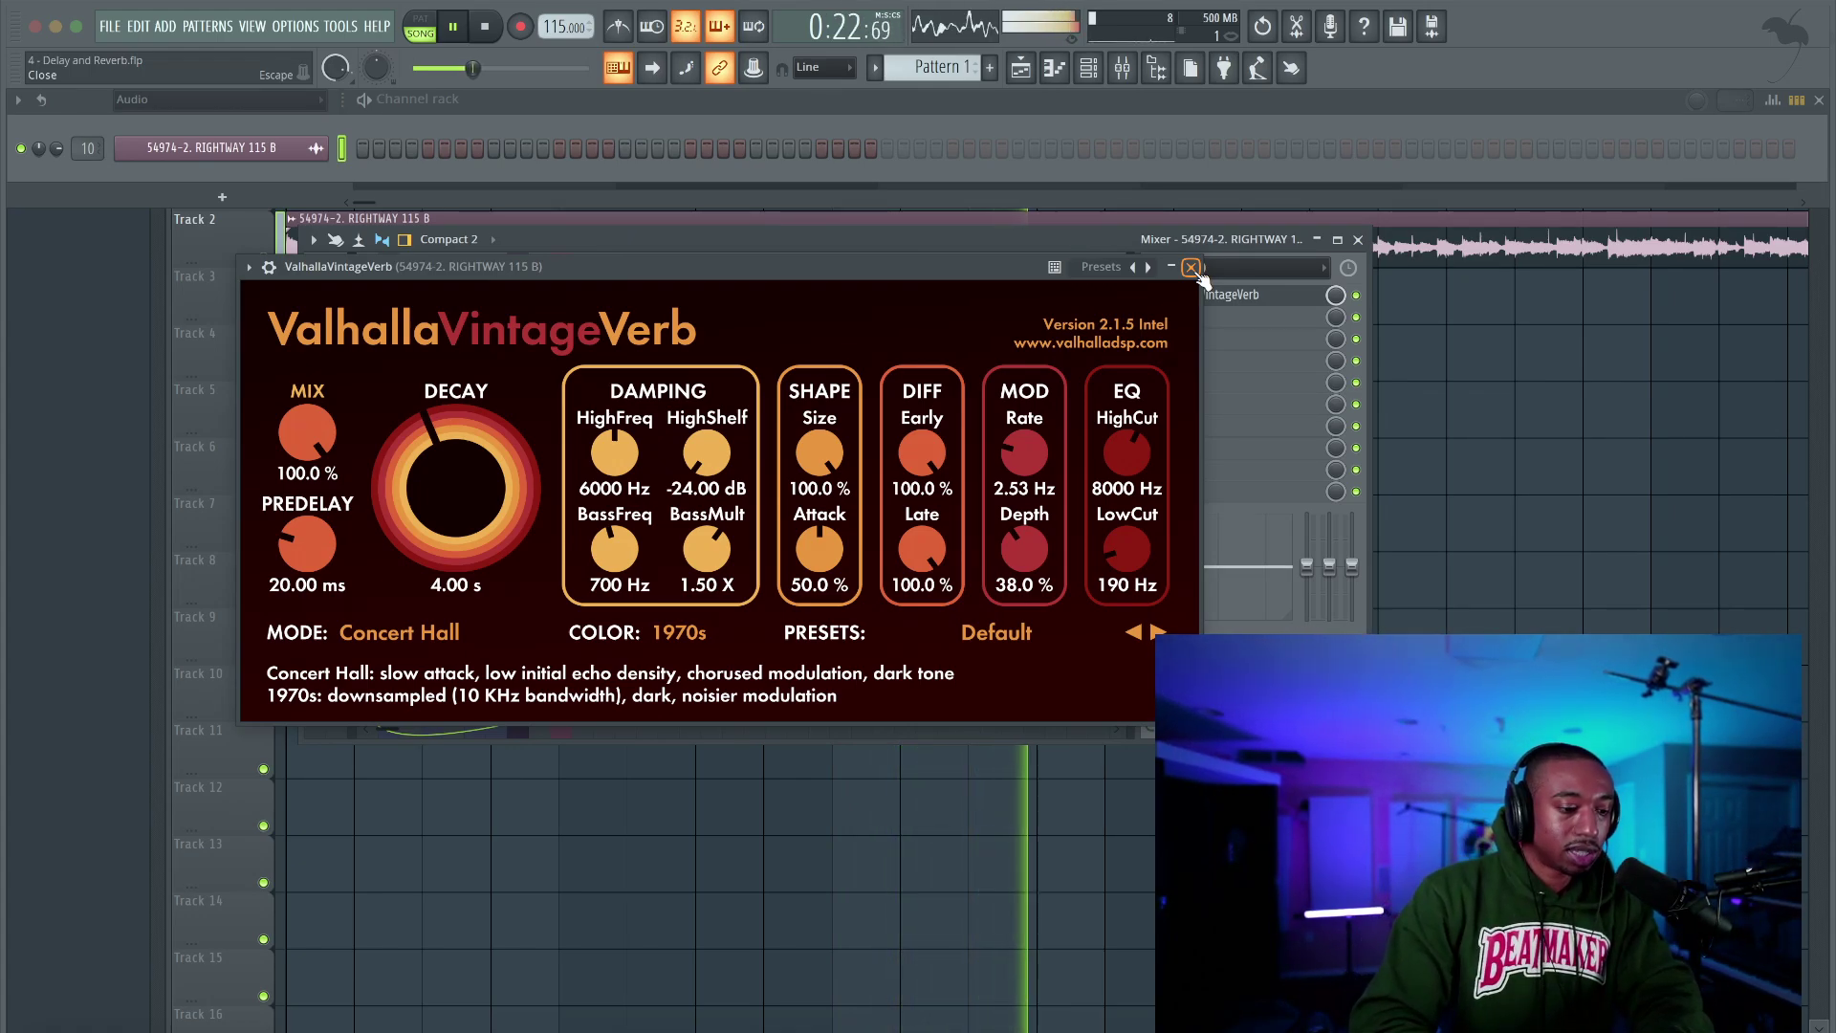
{"action": "key", "text": "space"}
Change the ValhallaVintageVerb mode to Plate and play the song to hear it
{"action": "left_click", "coordinate": [356, 631]}
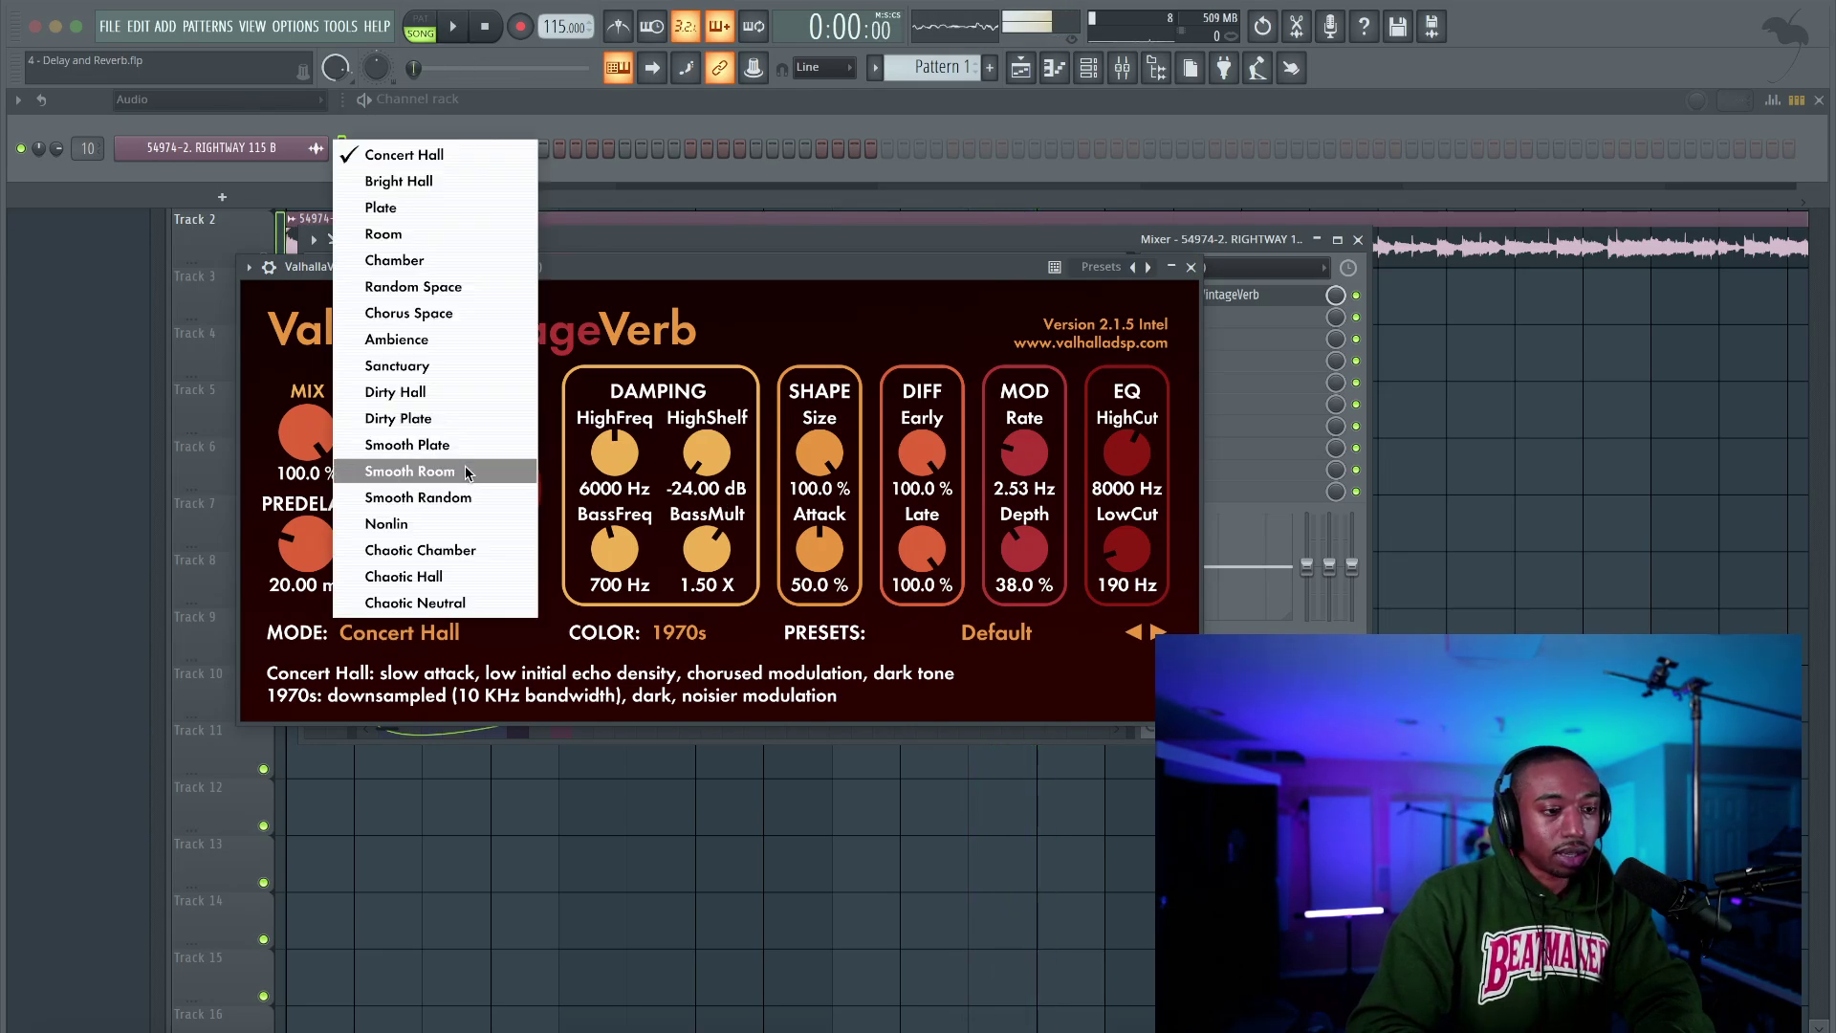
{"action": "left_click", "coordinate": [472, 211]}
{"action": "key", "text": "space"}
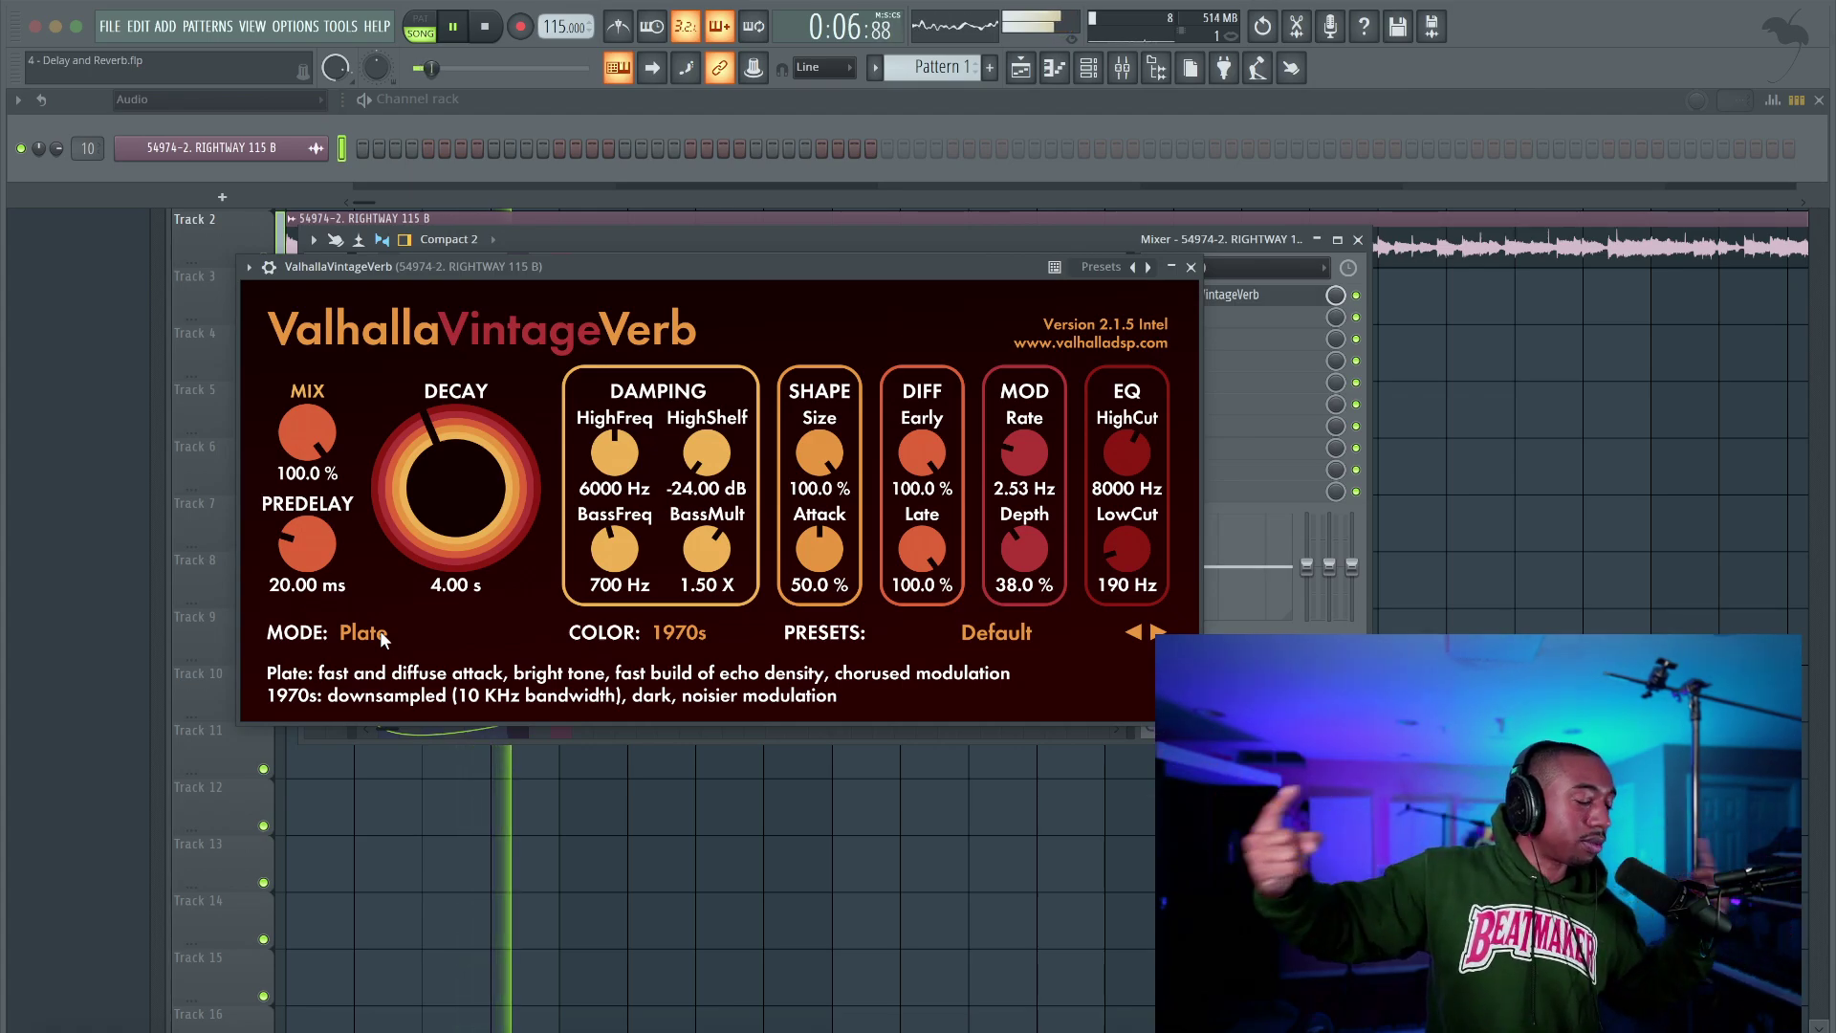
{"action": "key", "text": "space"}
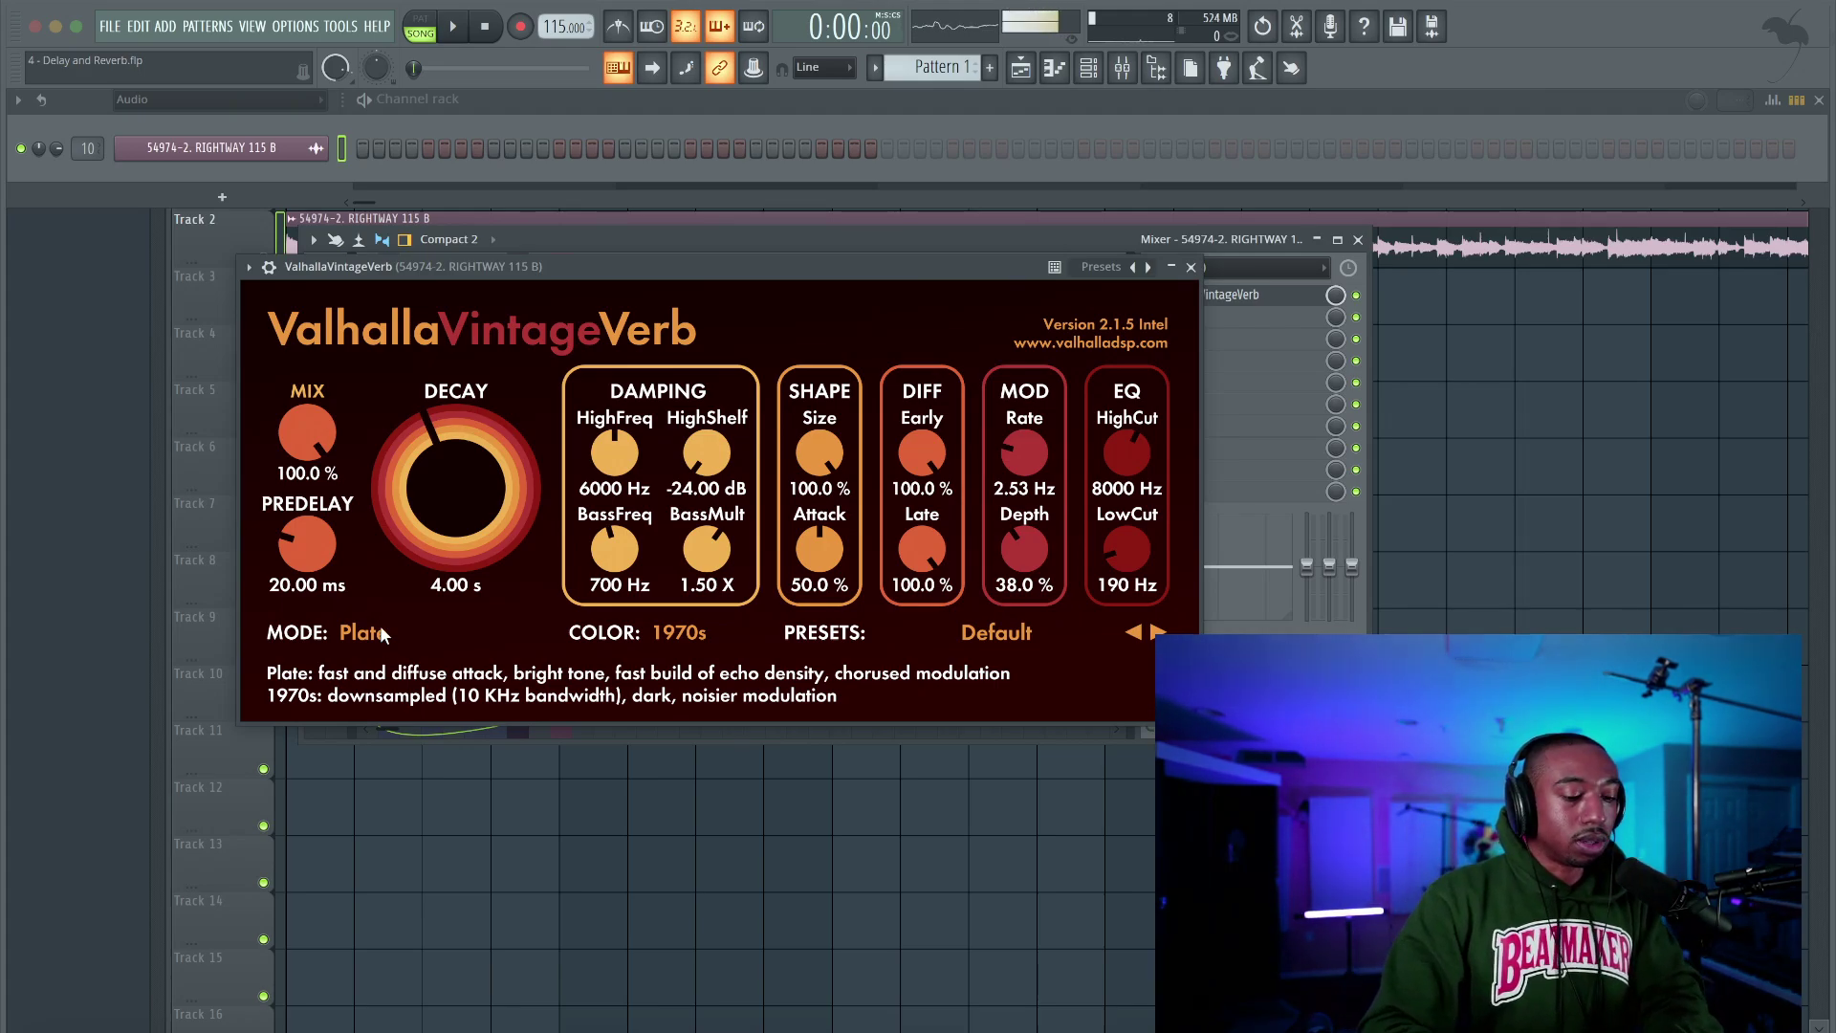
Try the Smooth Room reverb mode during playback and return the mode to Plate
{"action": "key", "text": "space"}
{"action": "left_click", "coordinate": [379, 628]}
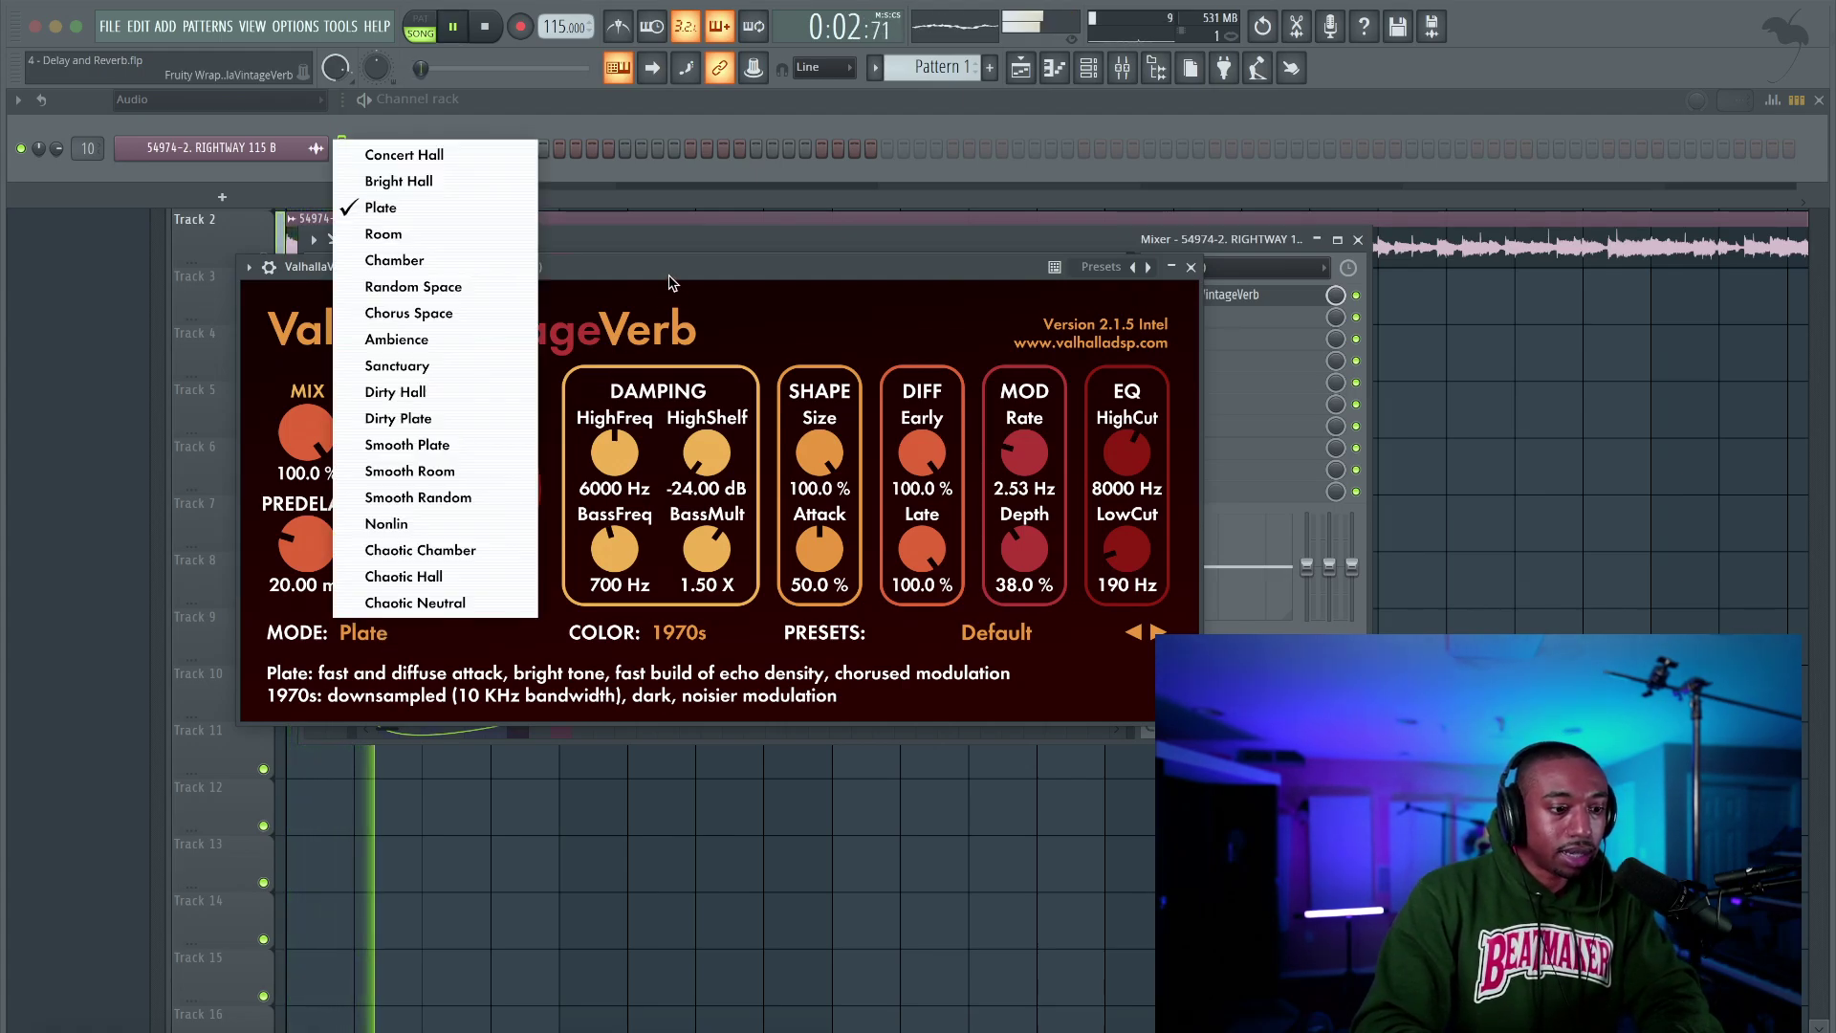
{"action": "left_click", "coordinate": [439, 471]}
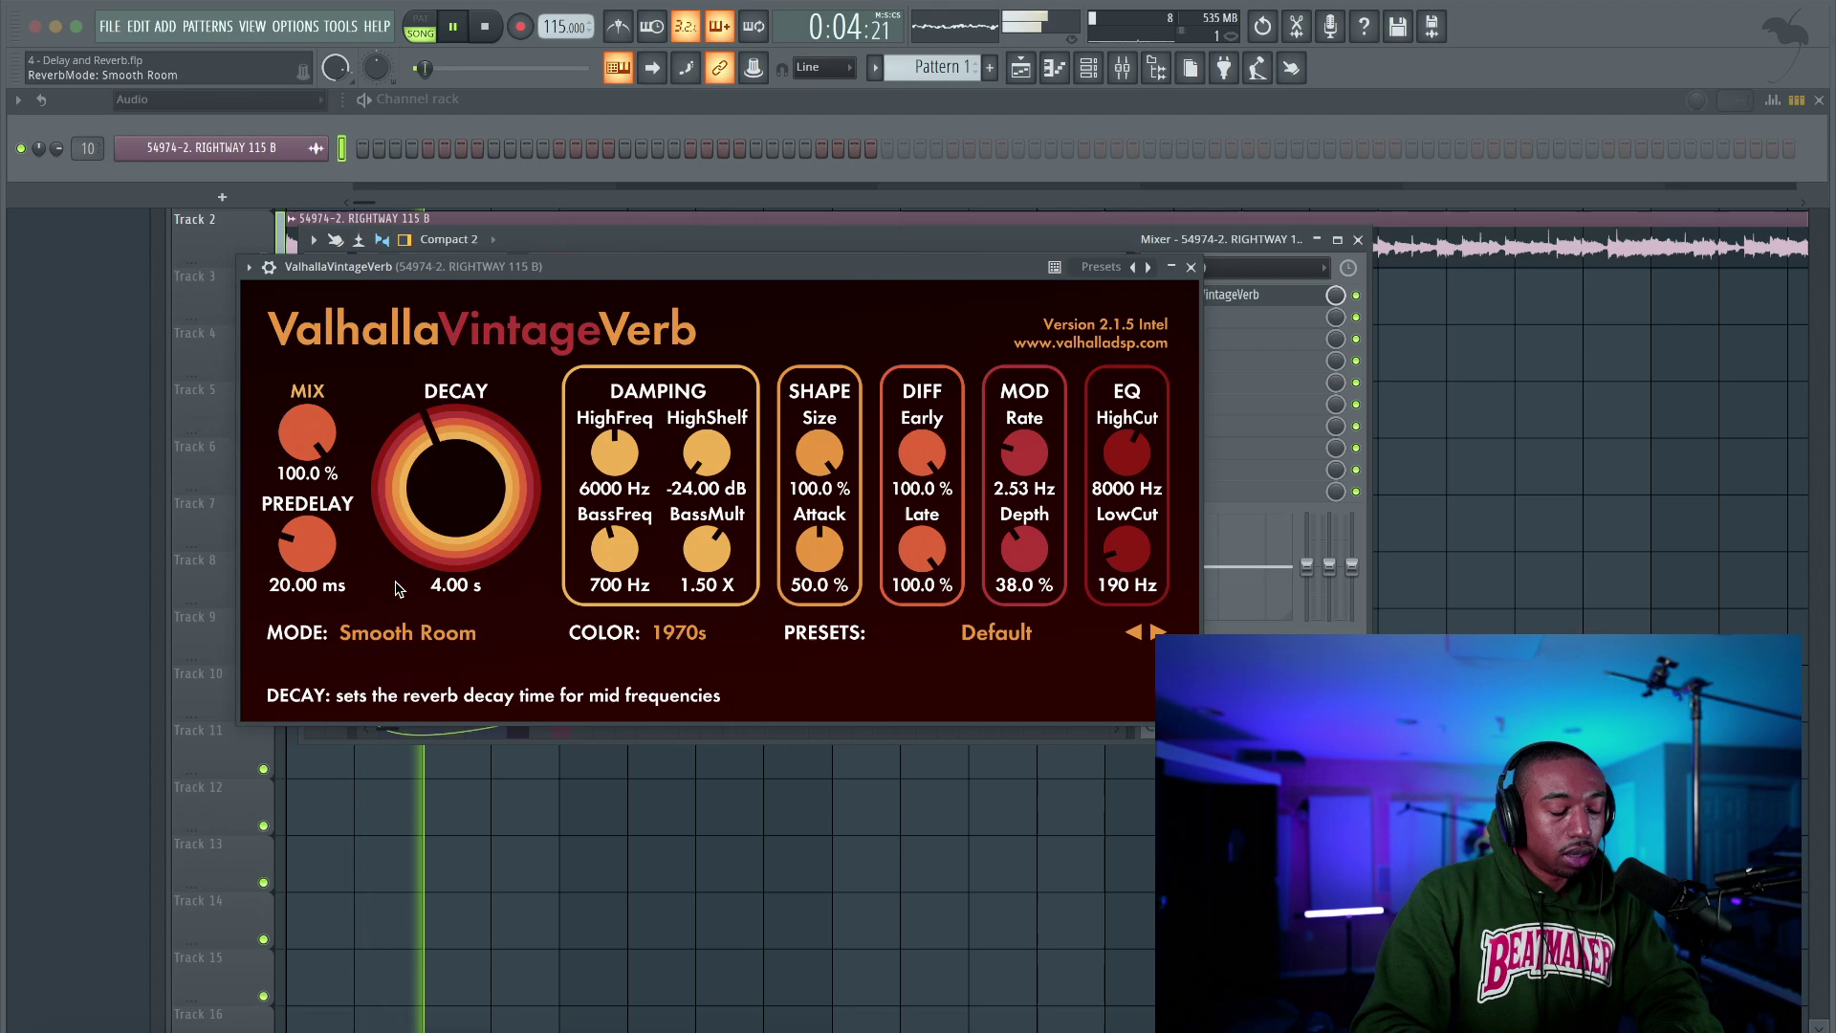
{"action": "left_click", "coordinate": [413, 634]}
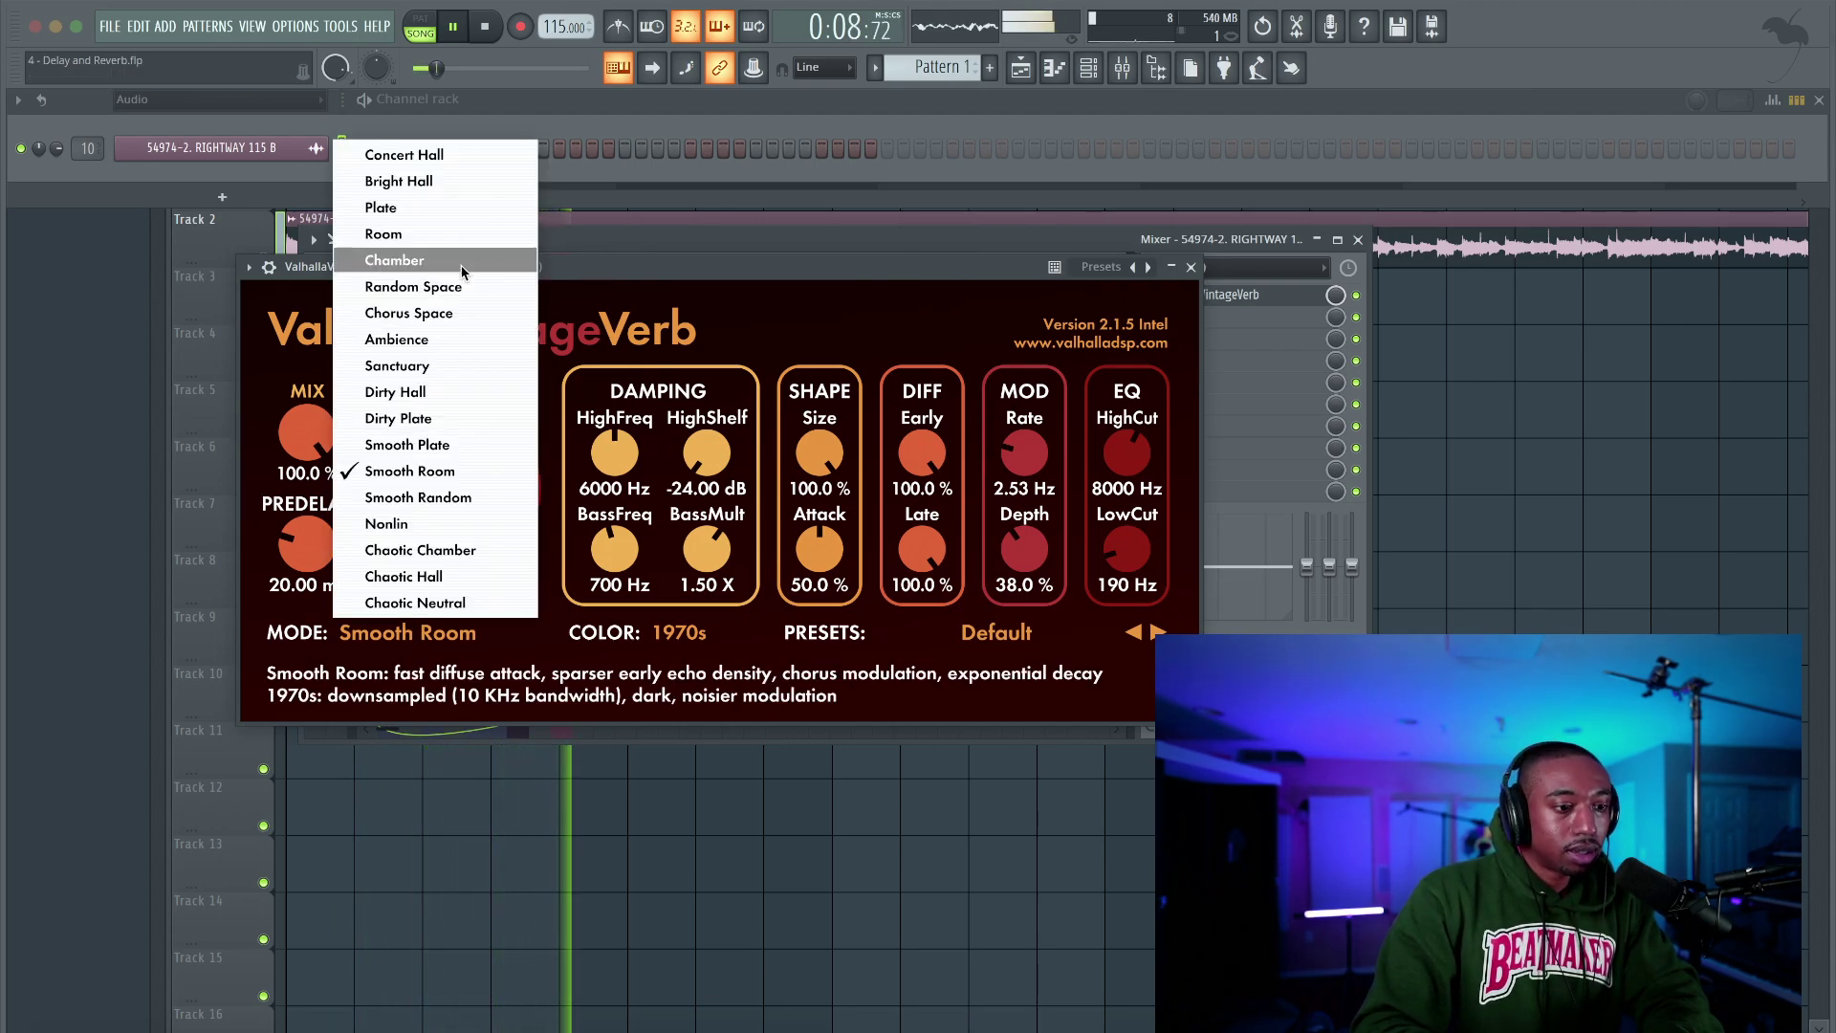
{"action": "left_click", "coordinate": [467, 214]}
Bypass ValhallaVintageVerb on the RIGHTWAY 115 B track, send the track to REVERB again, and play the song
{"action": "left_click", "coordinate": [1190, 267]}
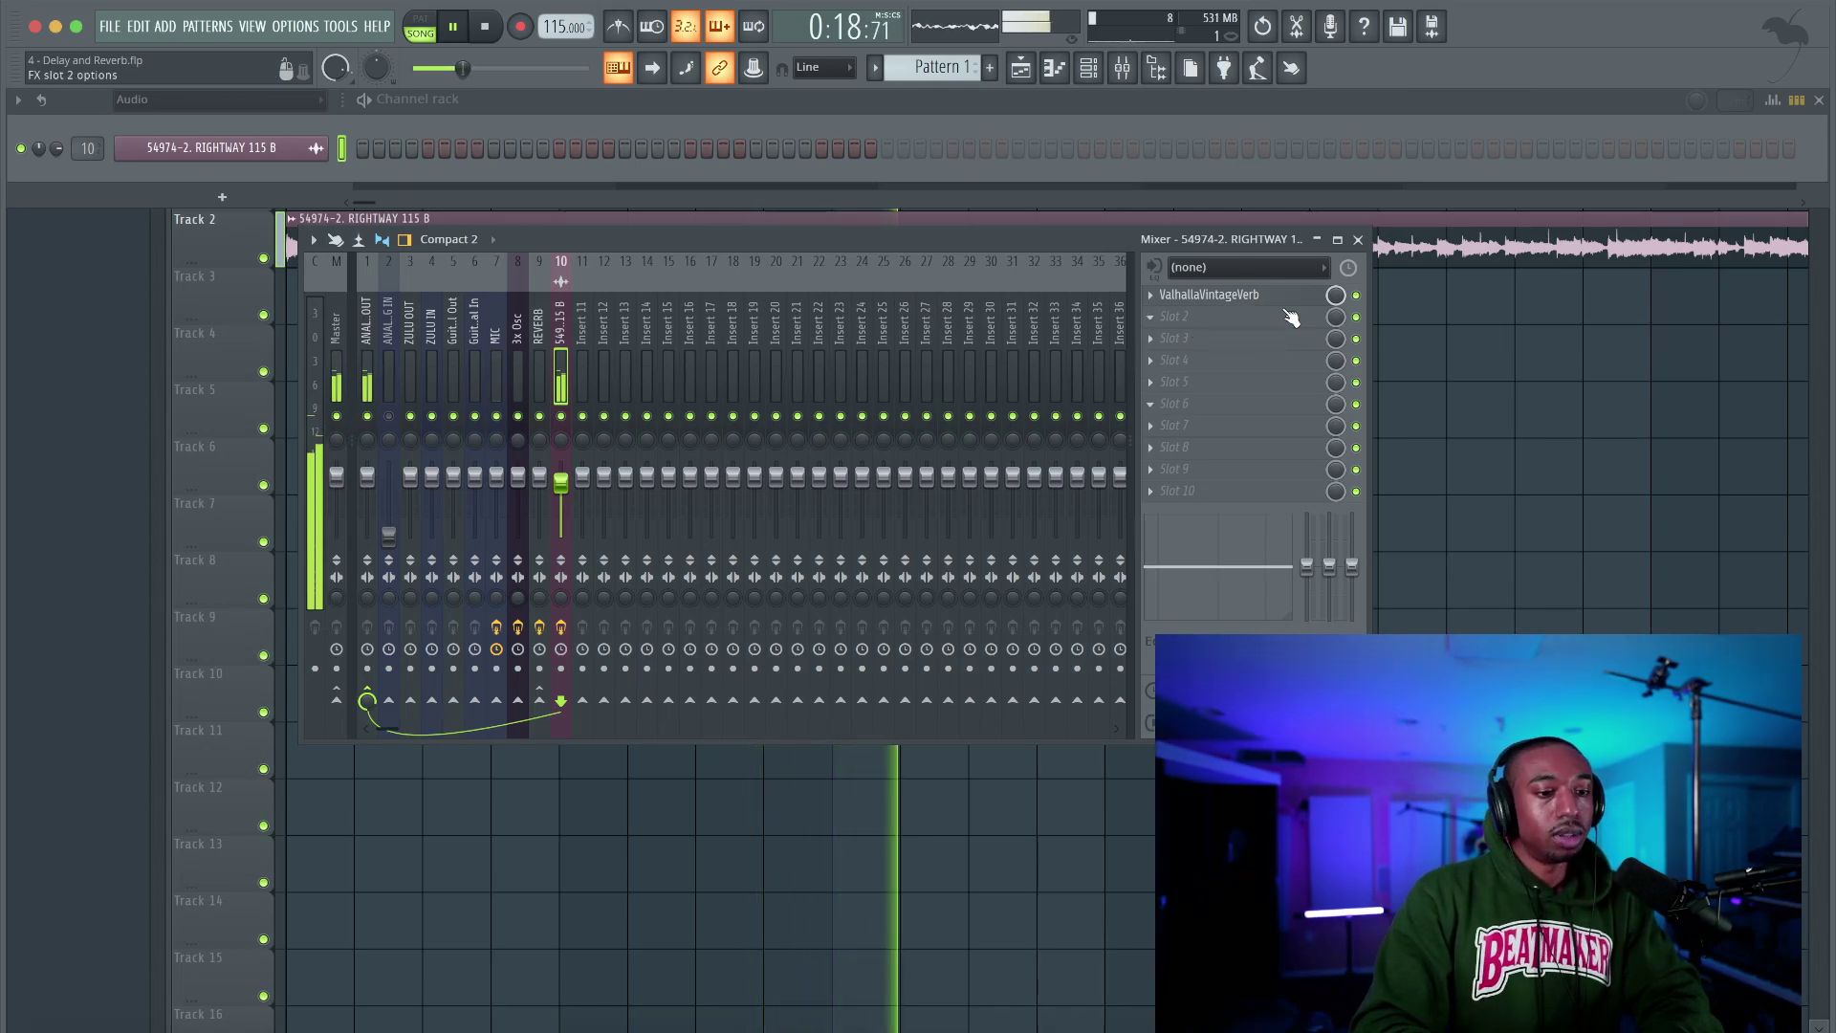
{"action": "key", "text": "space"}
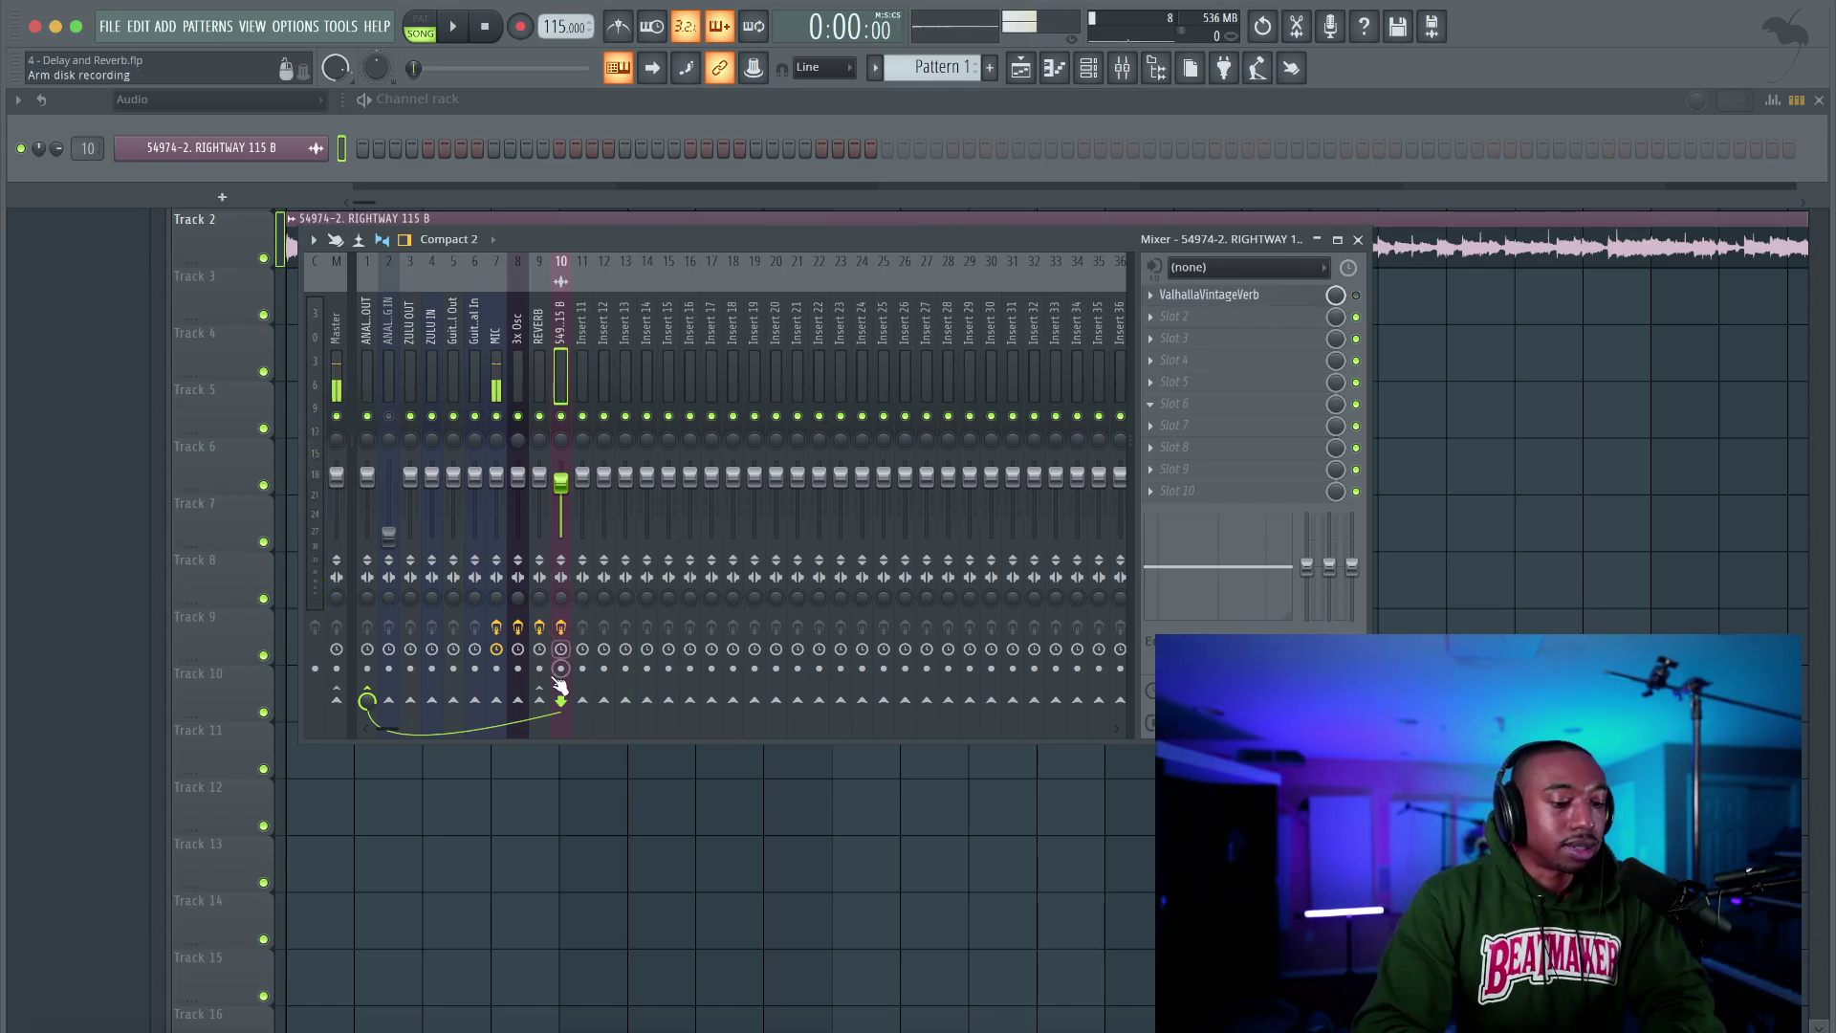
{"action": "left_click", "coordinate": [538, 700]}
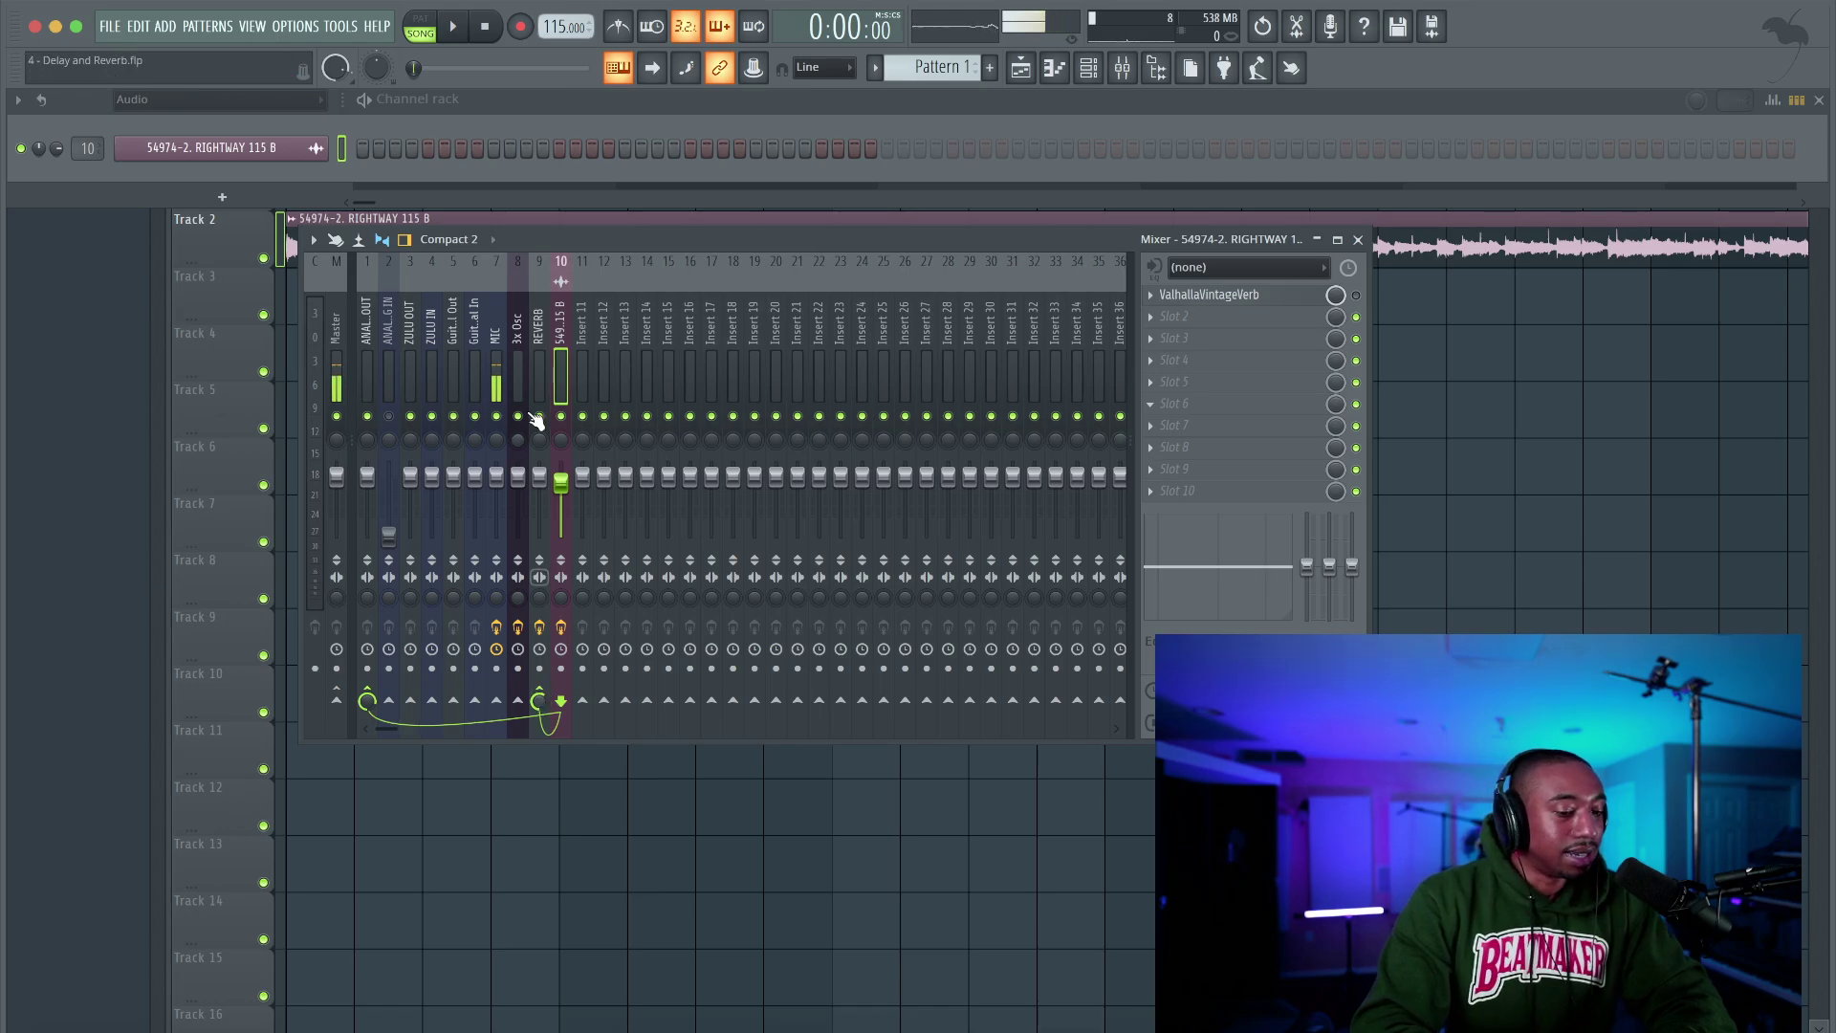
{"action": "key", "text": "space"}
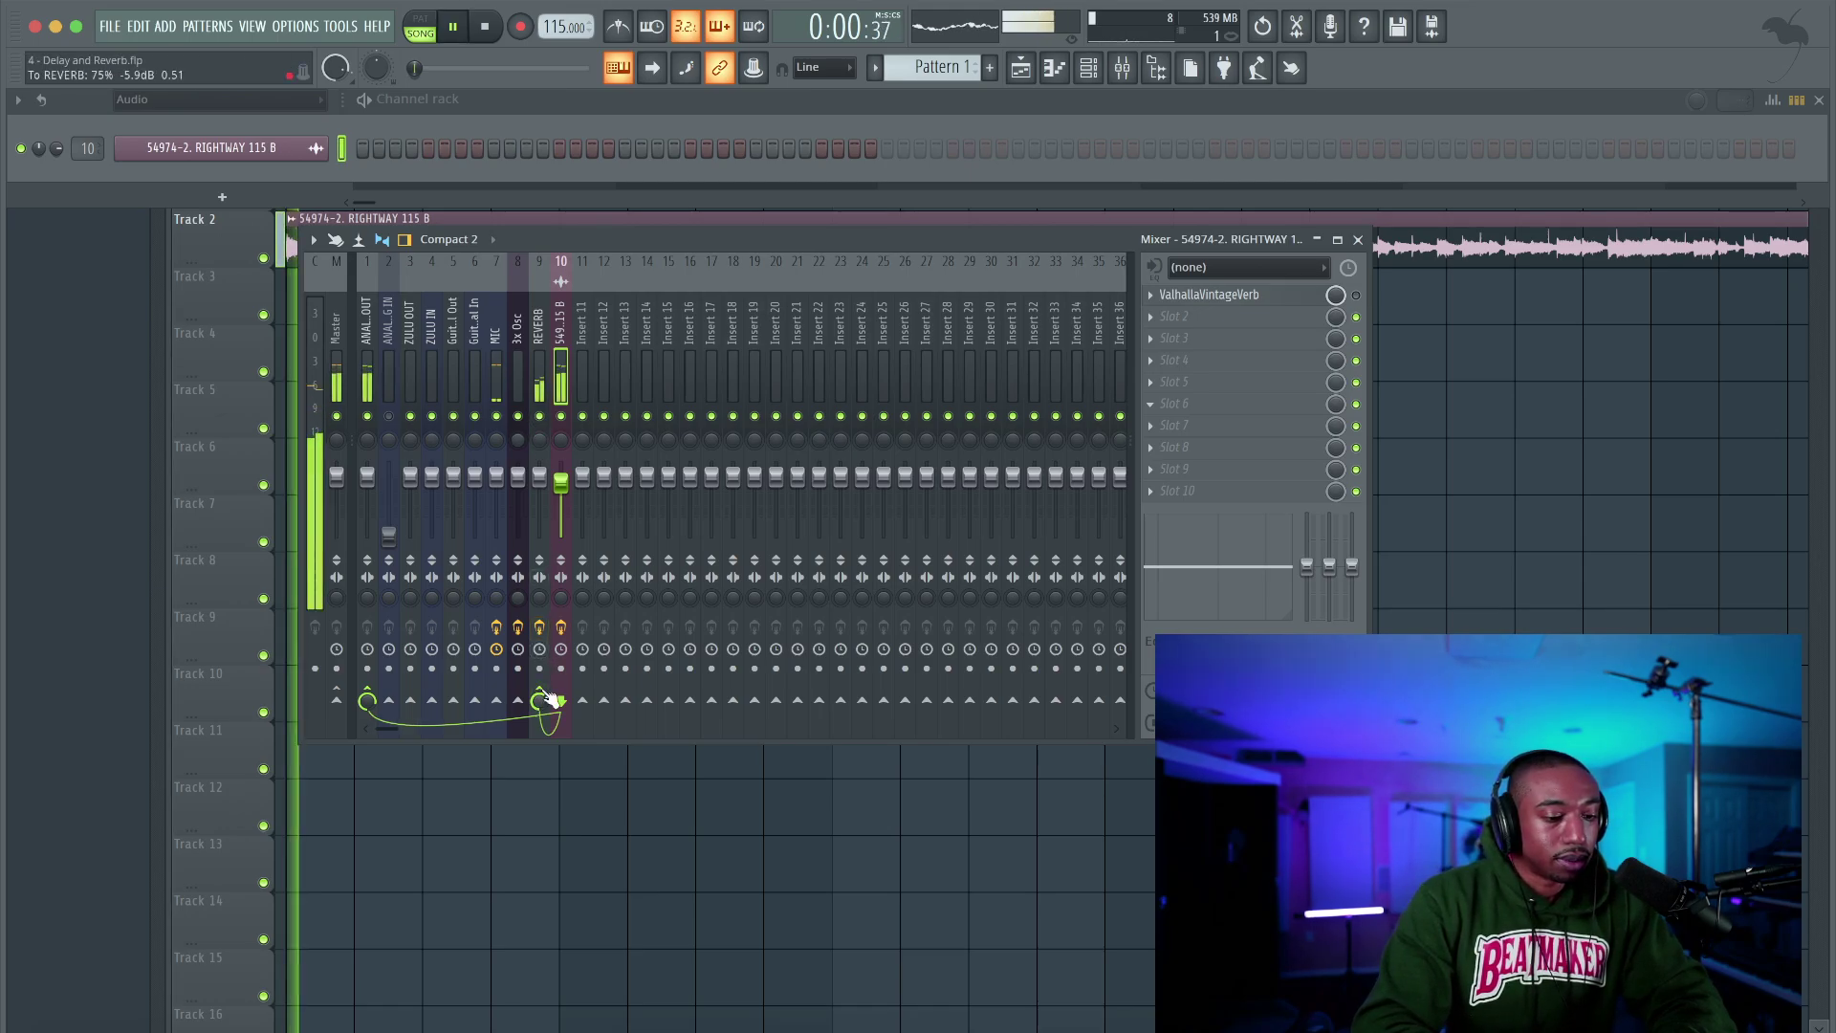
Adjust the RIGHTWAY 115 B track's send level to REVERB to 65% while listening, and stop playback
{"action": "left_click", "coordinate": [540, 394]}
{"action": "left_click", "coordinate": [562, 384]}
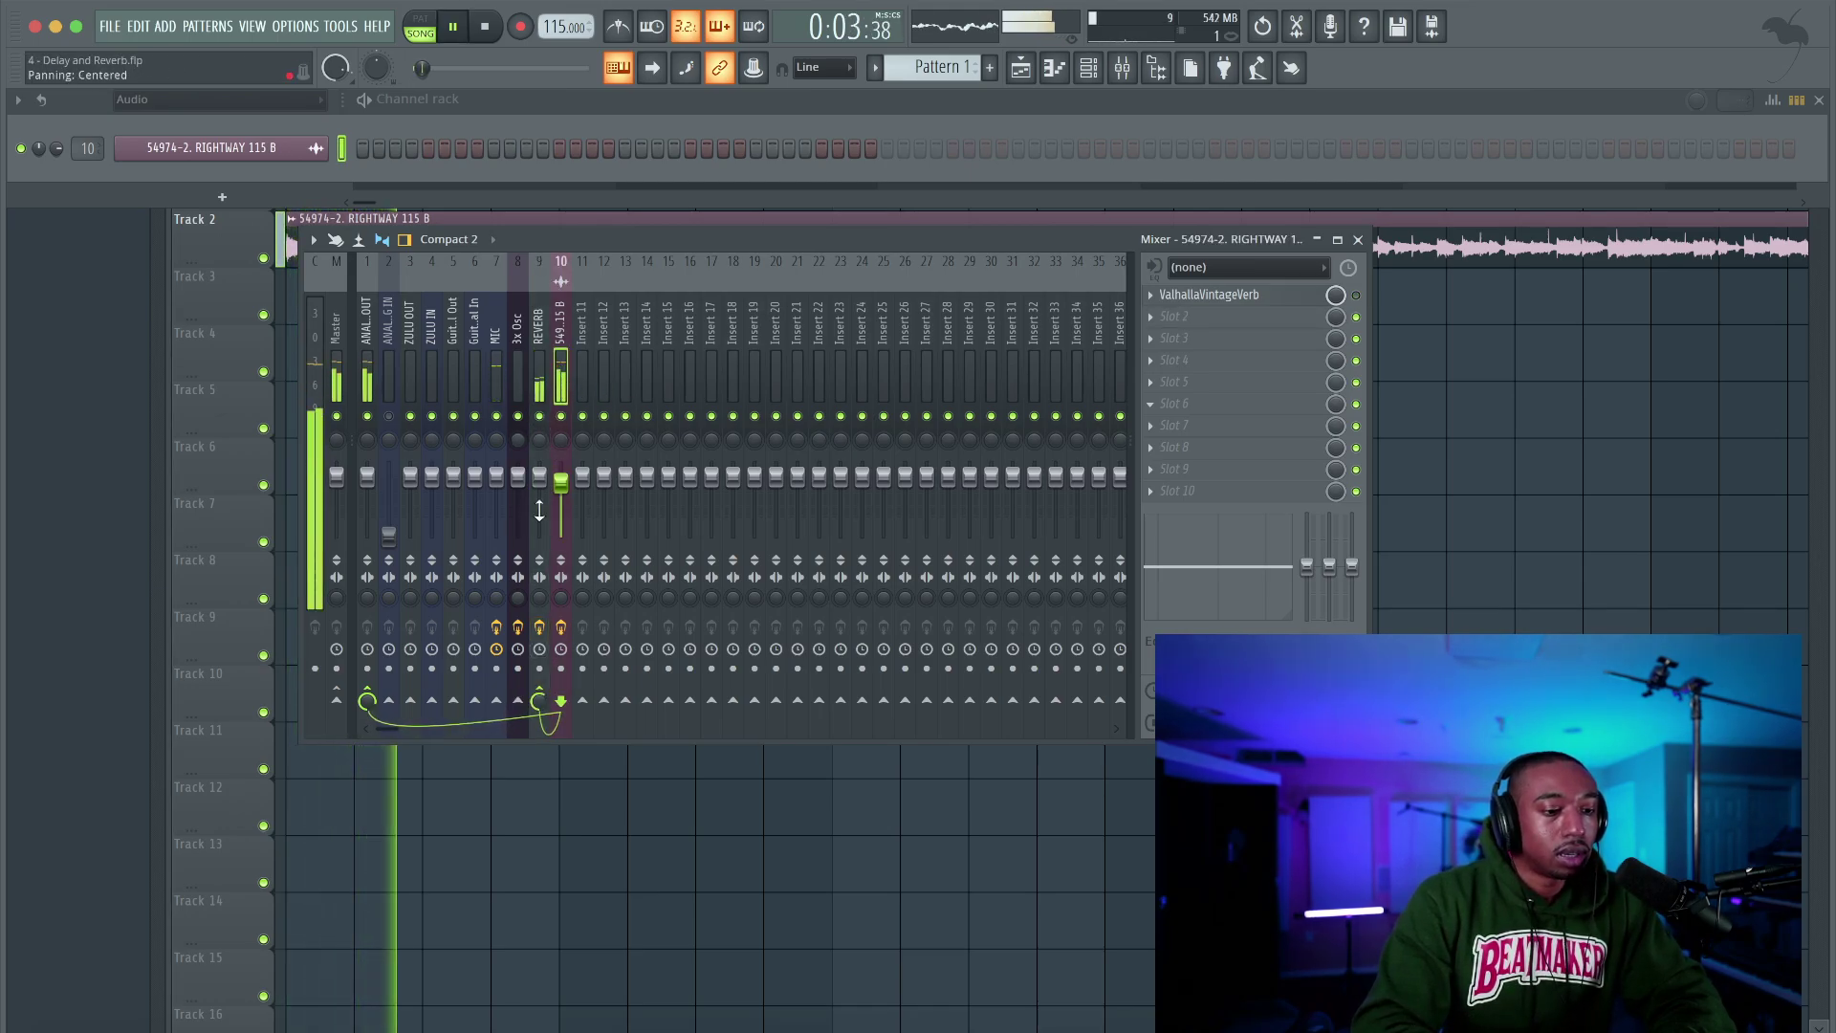
{"action": "scroll", "coordinate": [540, 703], "scroll_direction": "up", "scroll_amount": 2}
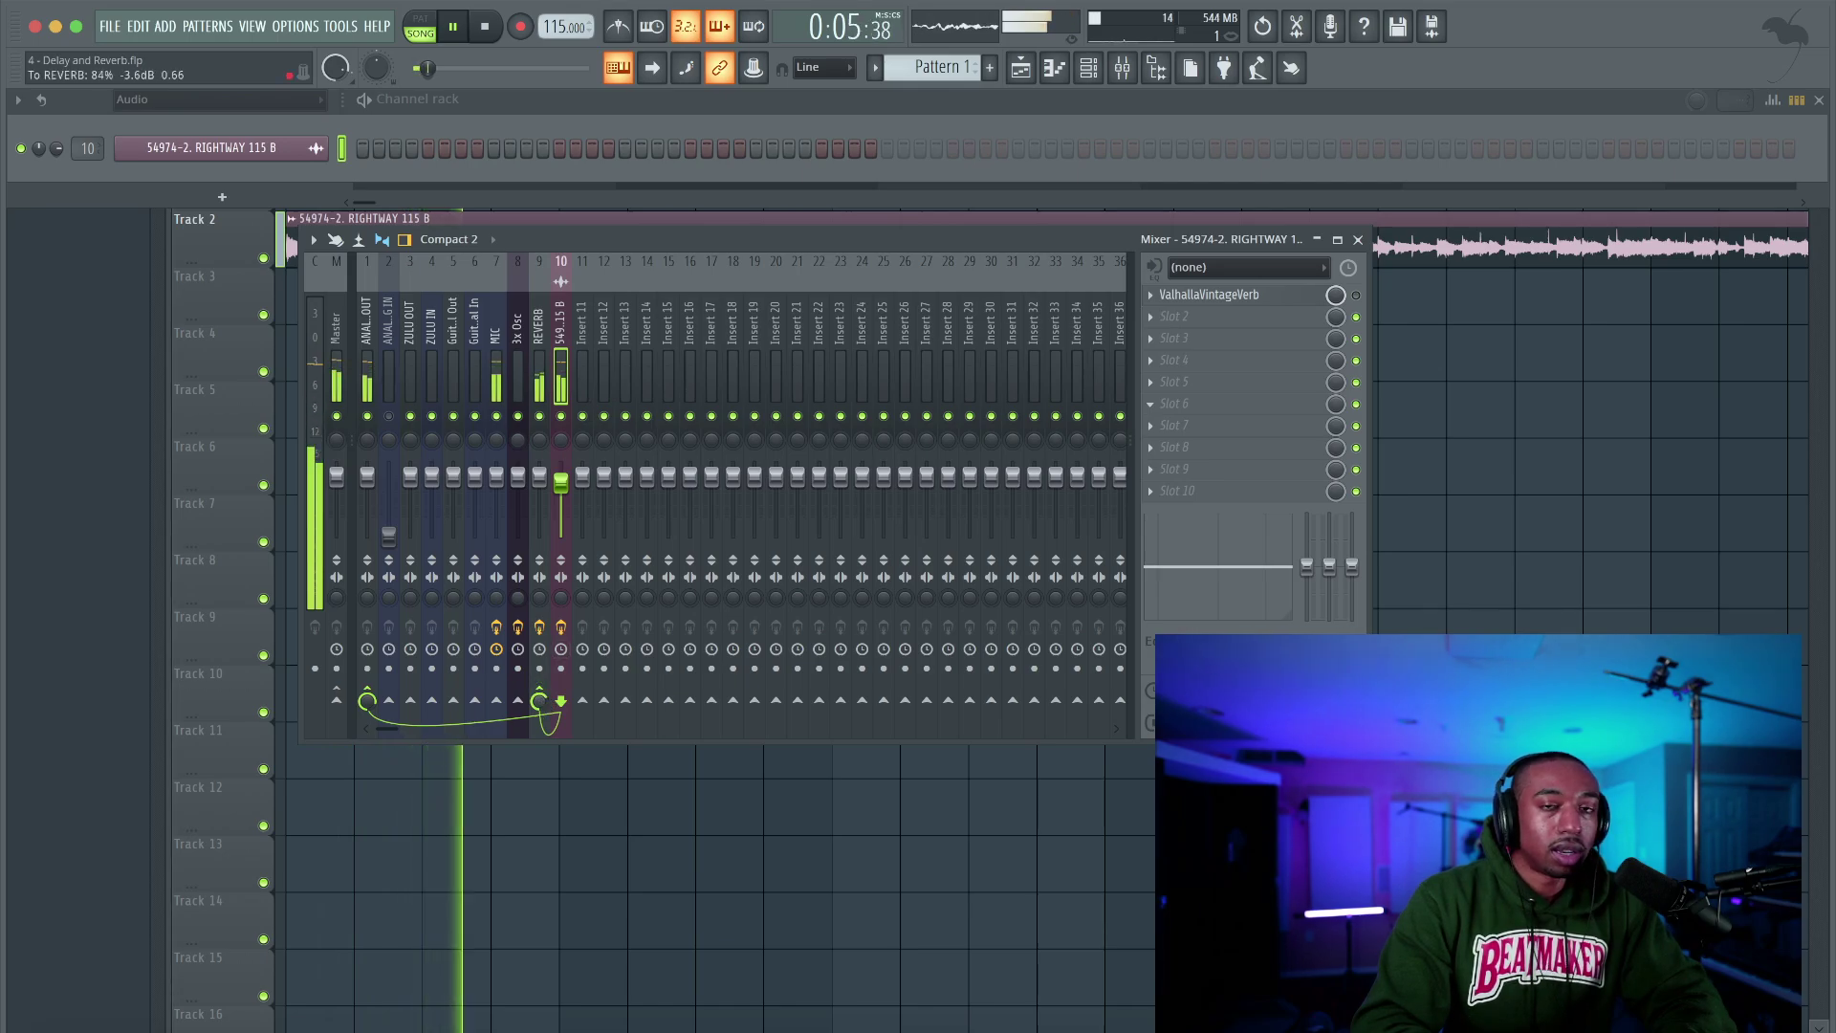
{"action": "scroll", "coordinate": [541, 703], "scroll_direction": "down", "scroll_amount": 2}
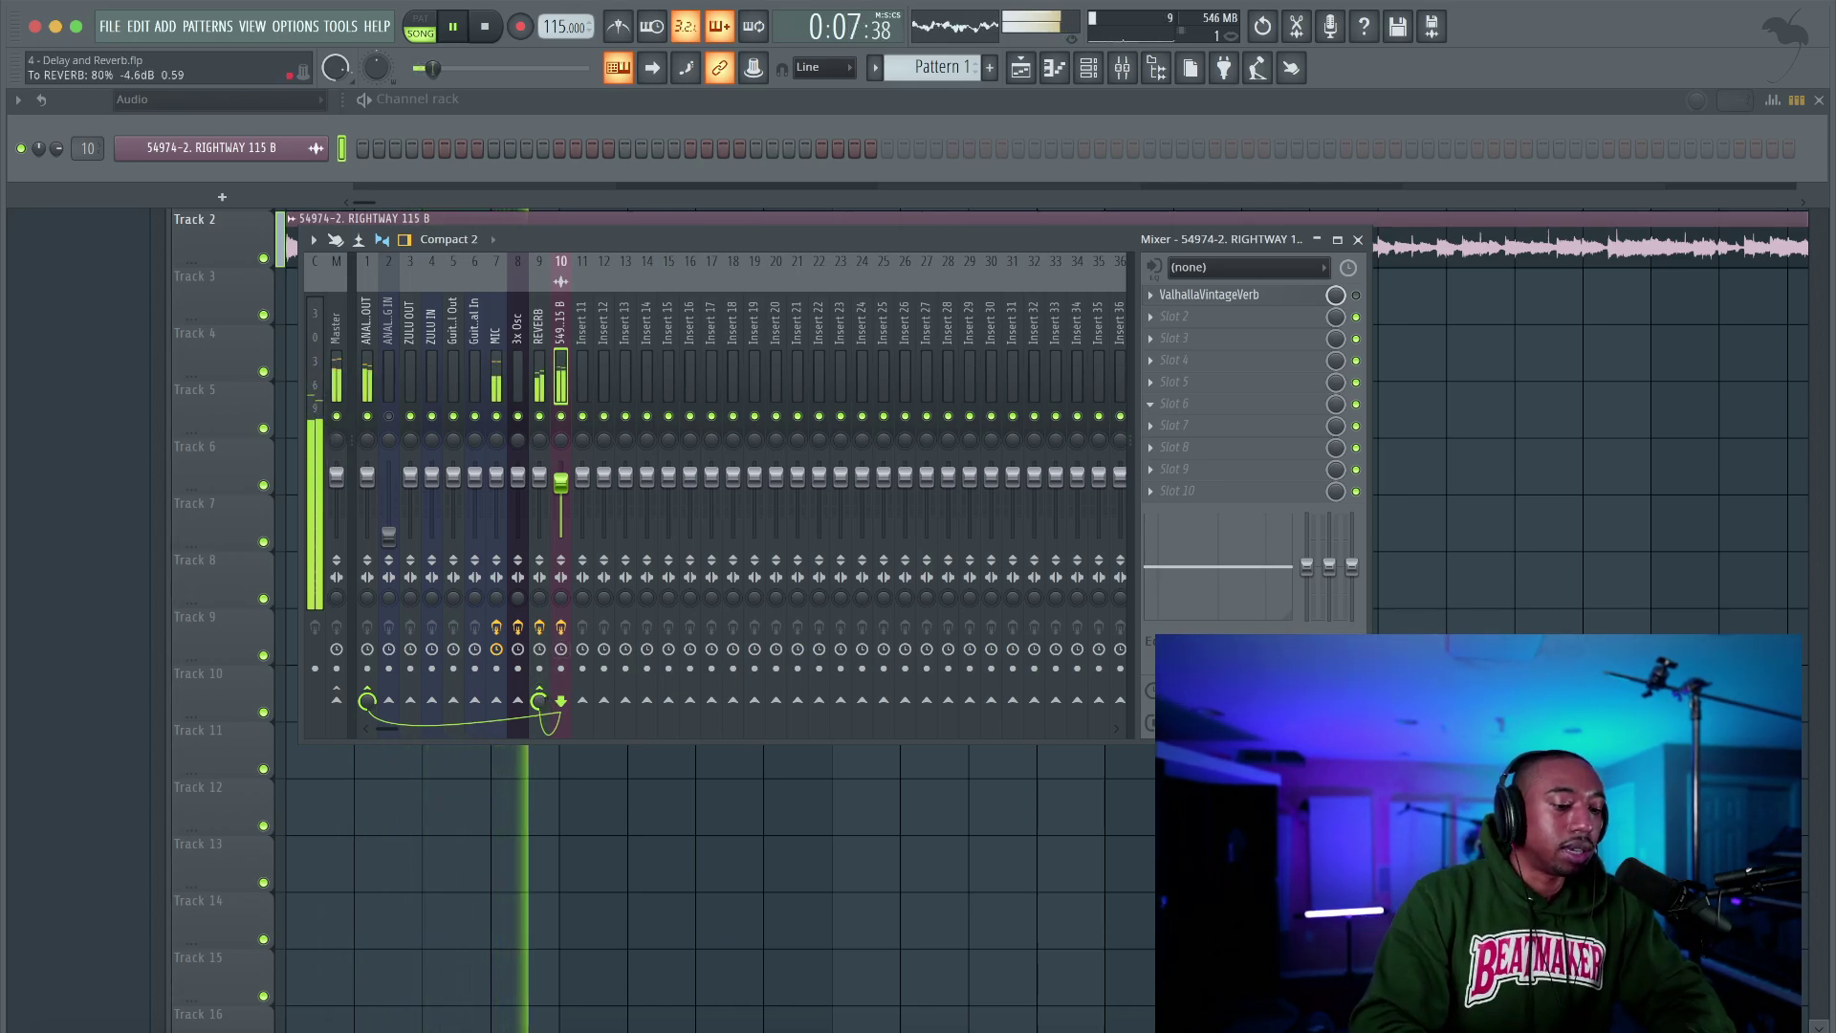
{"action": "scroll", "coordinate": [541, 703], "scroll_direction": "down", "scroll_amount": 1}
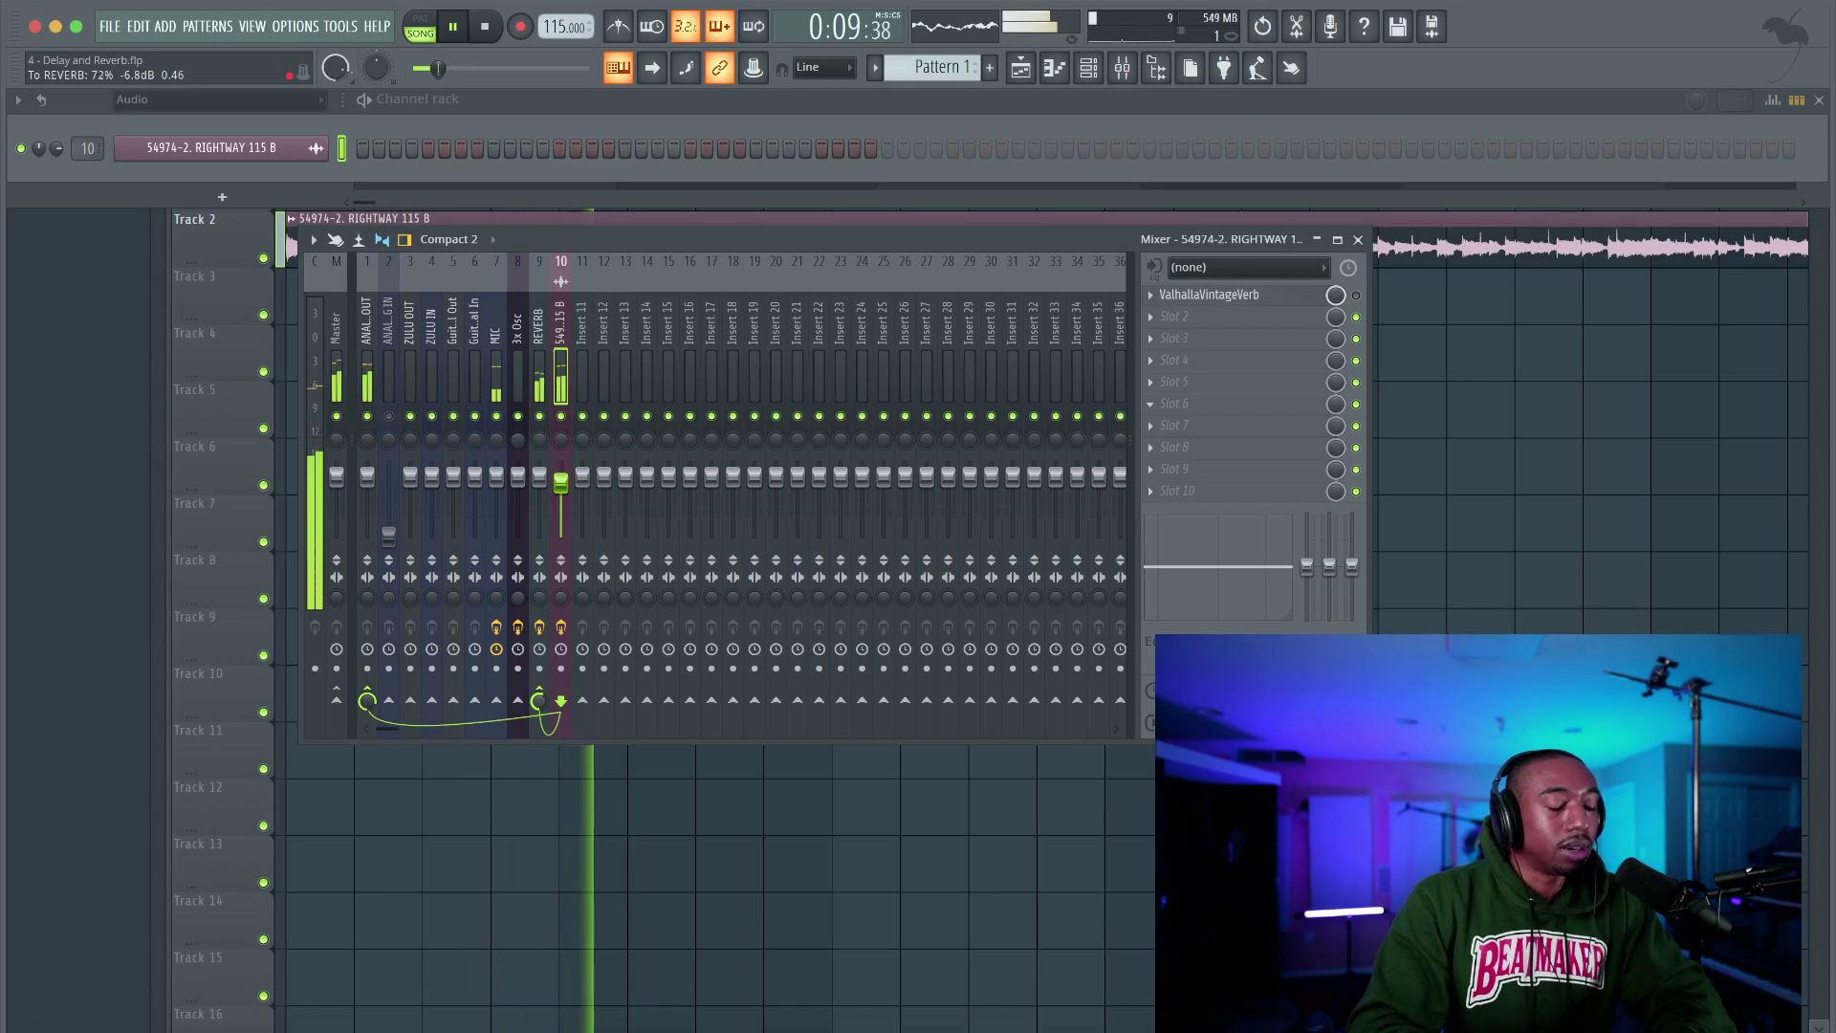
{"action": "scroll", "coordinate": [540, 703], "scroll_direction": "down", "scroll_amount": 1}
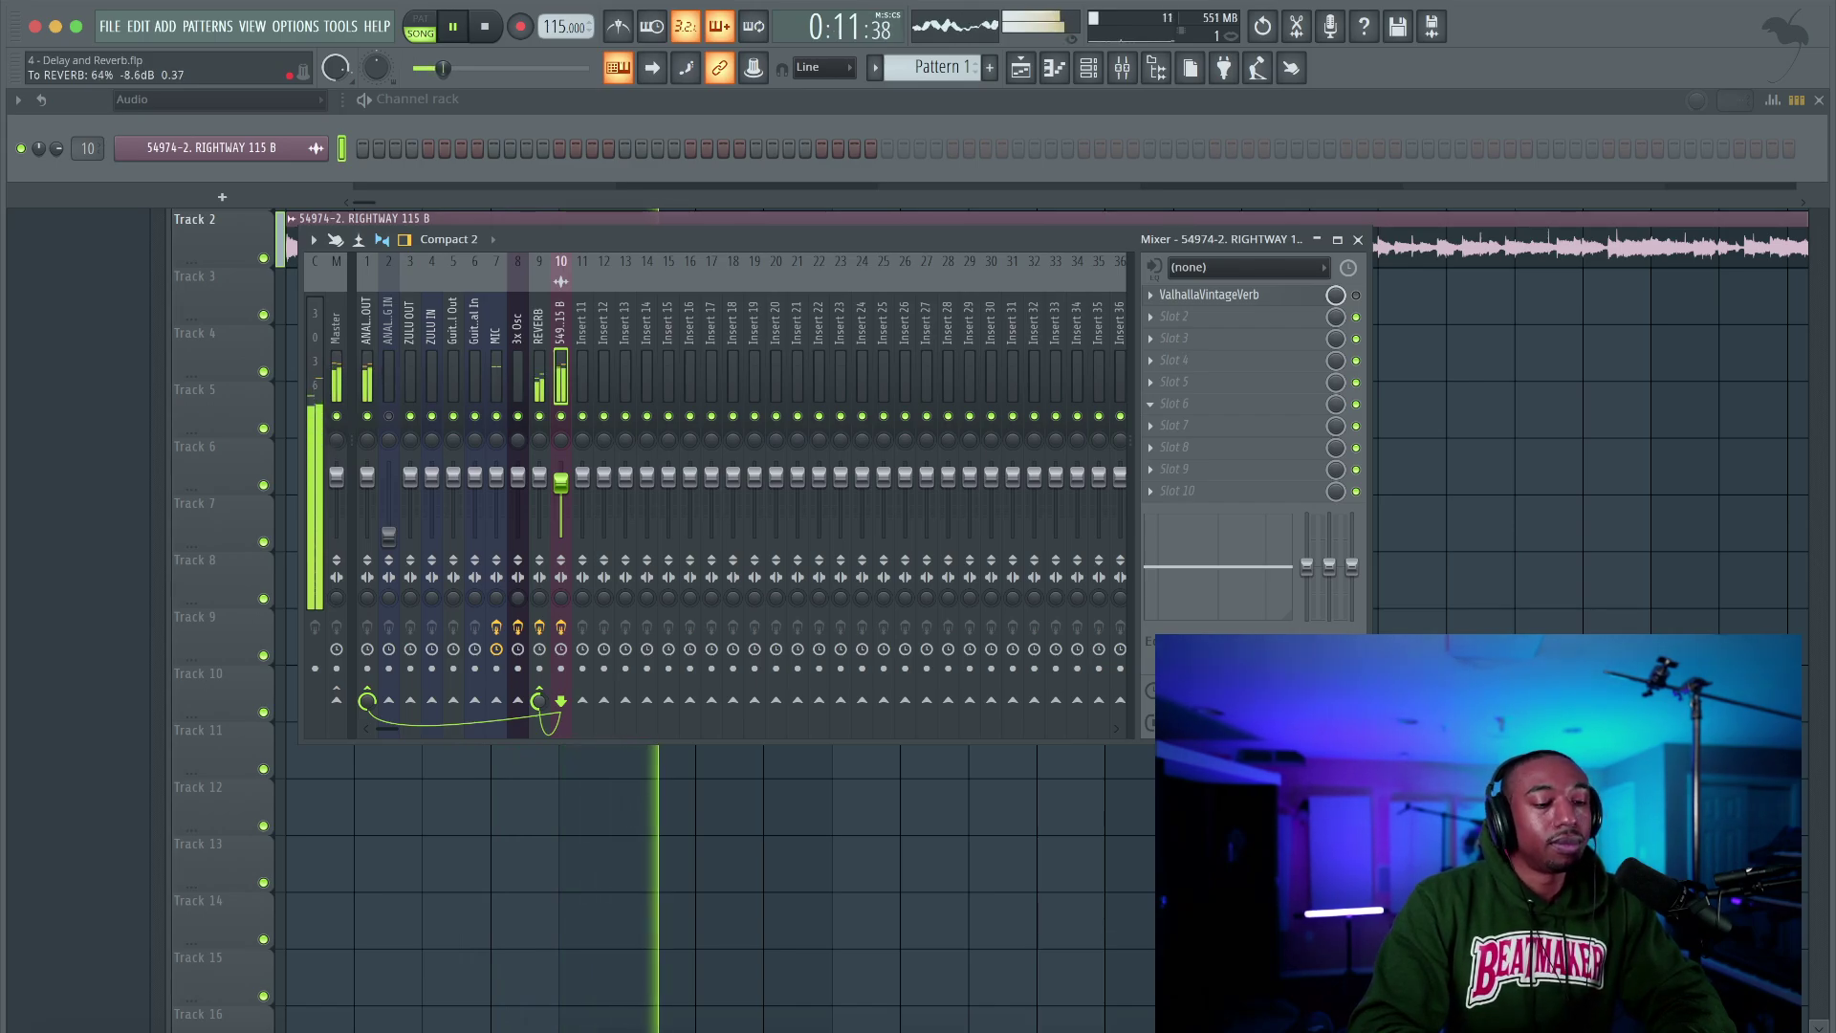
{"action": "key", "text": "space"}
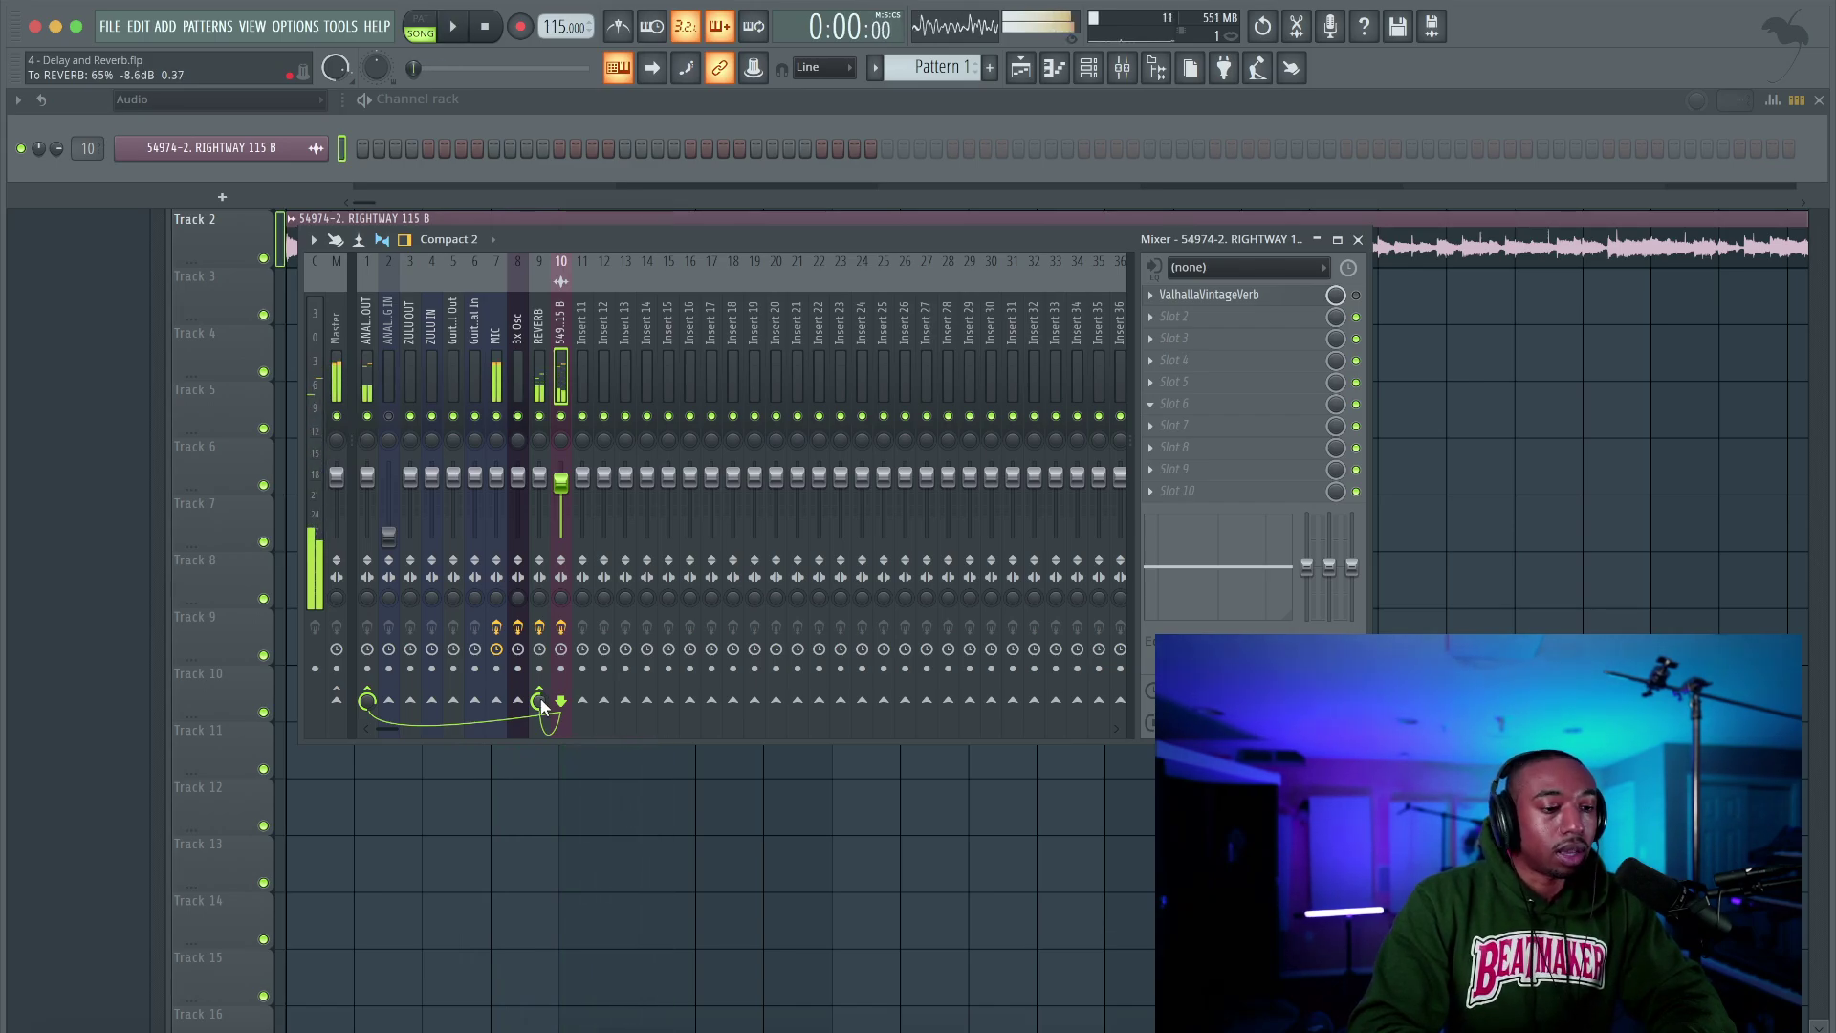
{"action": "left_click", "coordinate": [546, 346]}
{"action": "left_click", "coordinate": [565, 313]}
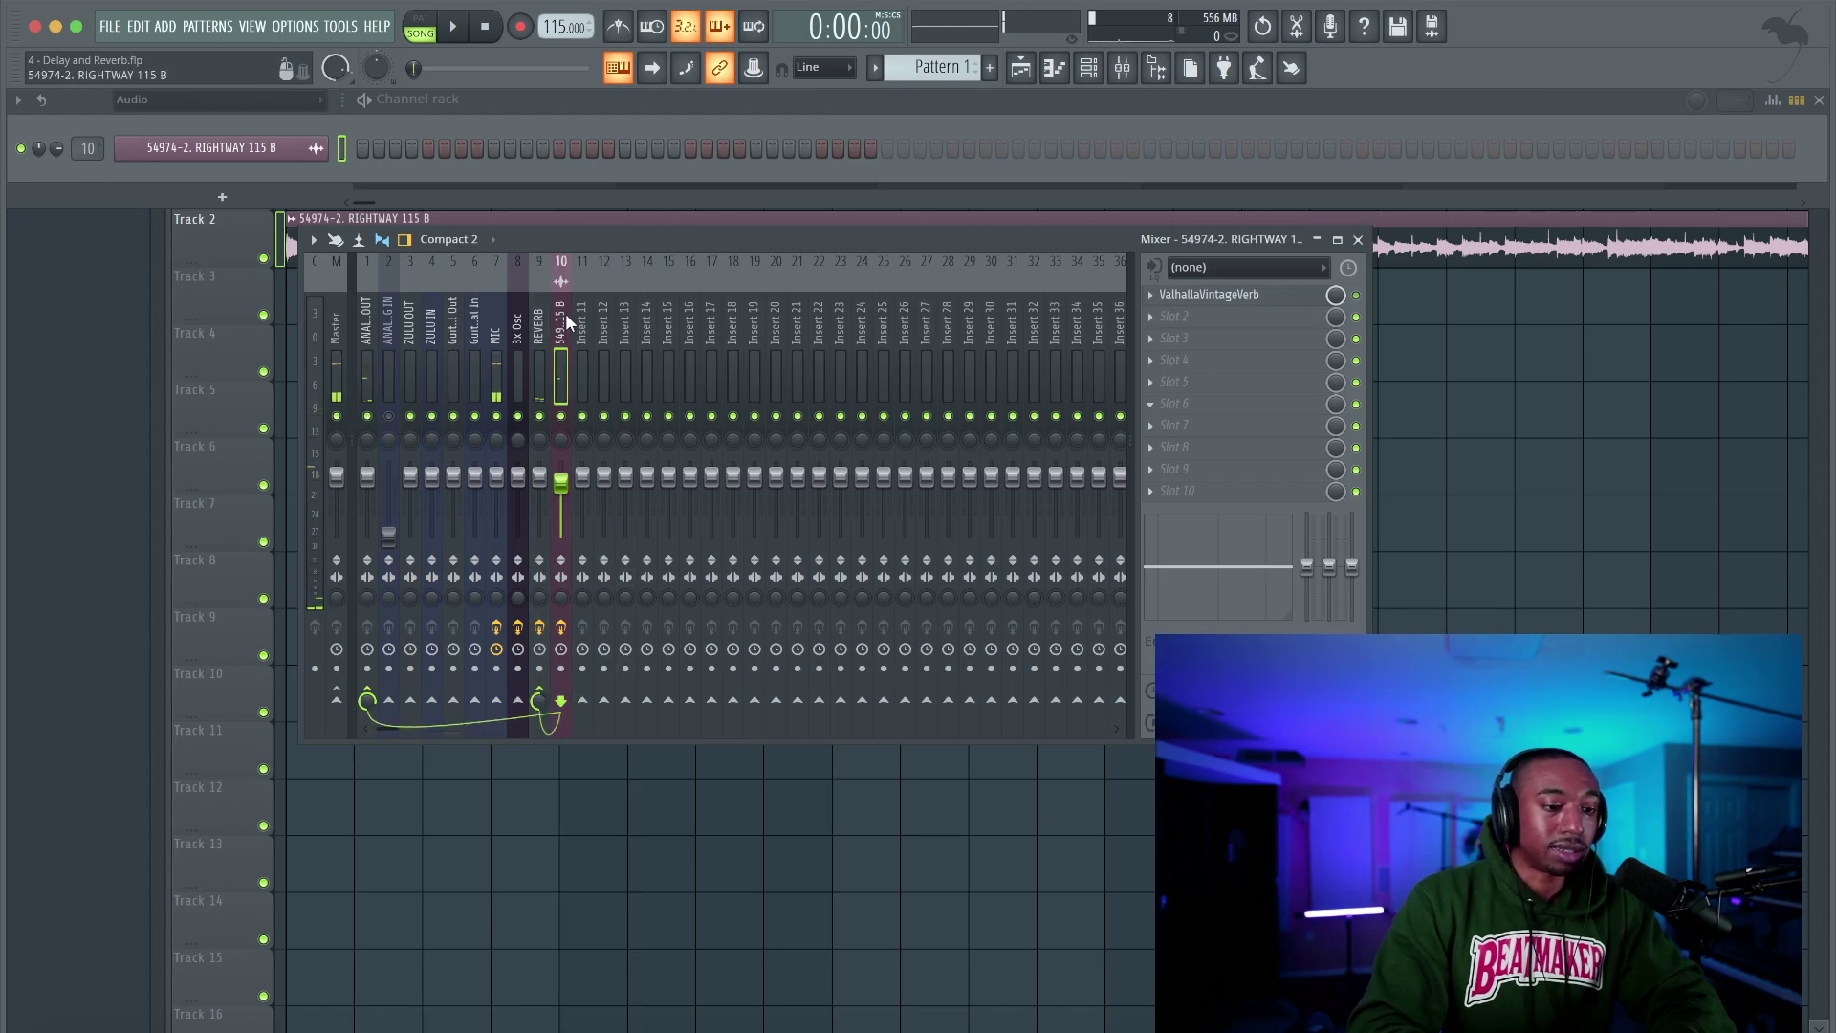
{"action": "left_click", "coordinate": [1174, 316]}
{"action": "mouse_move", "coordinate": [1175, 337]}
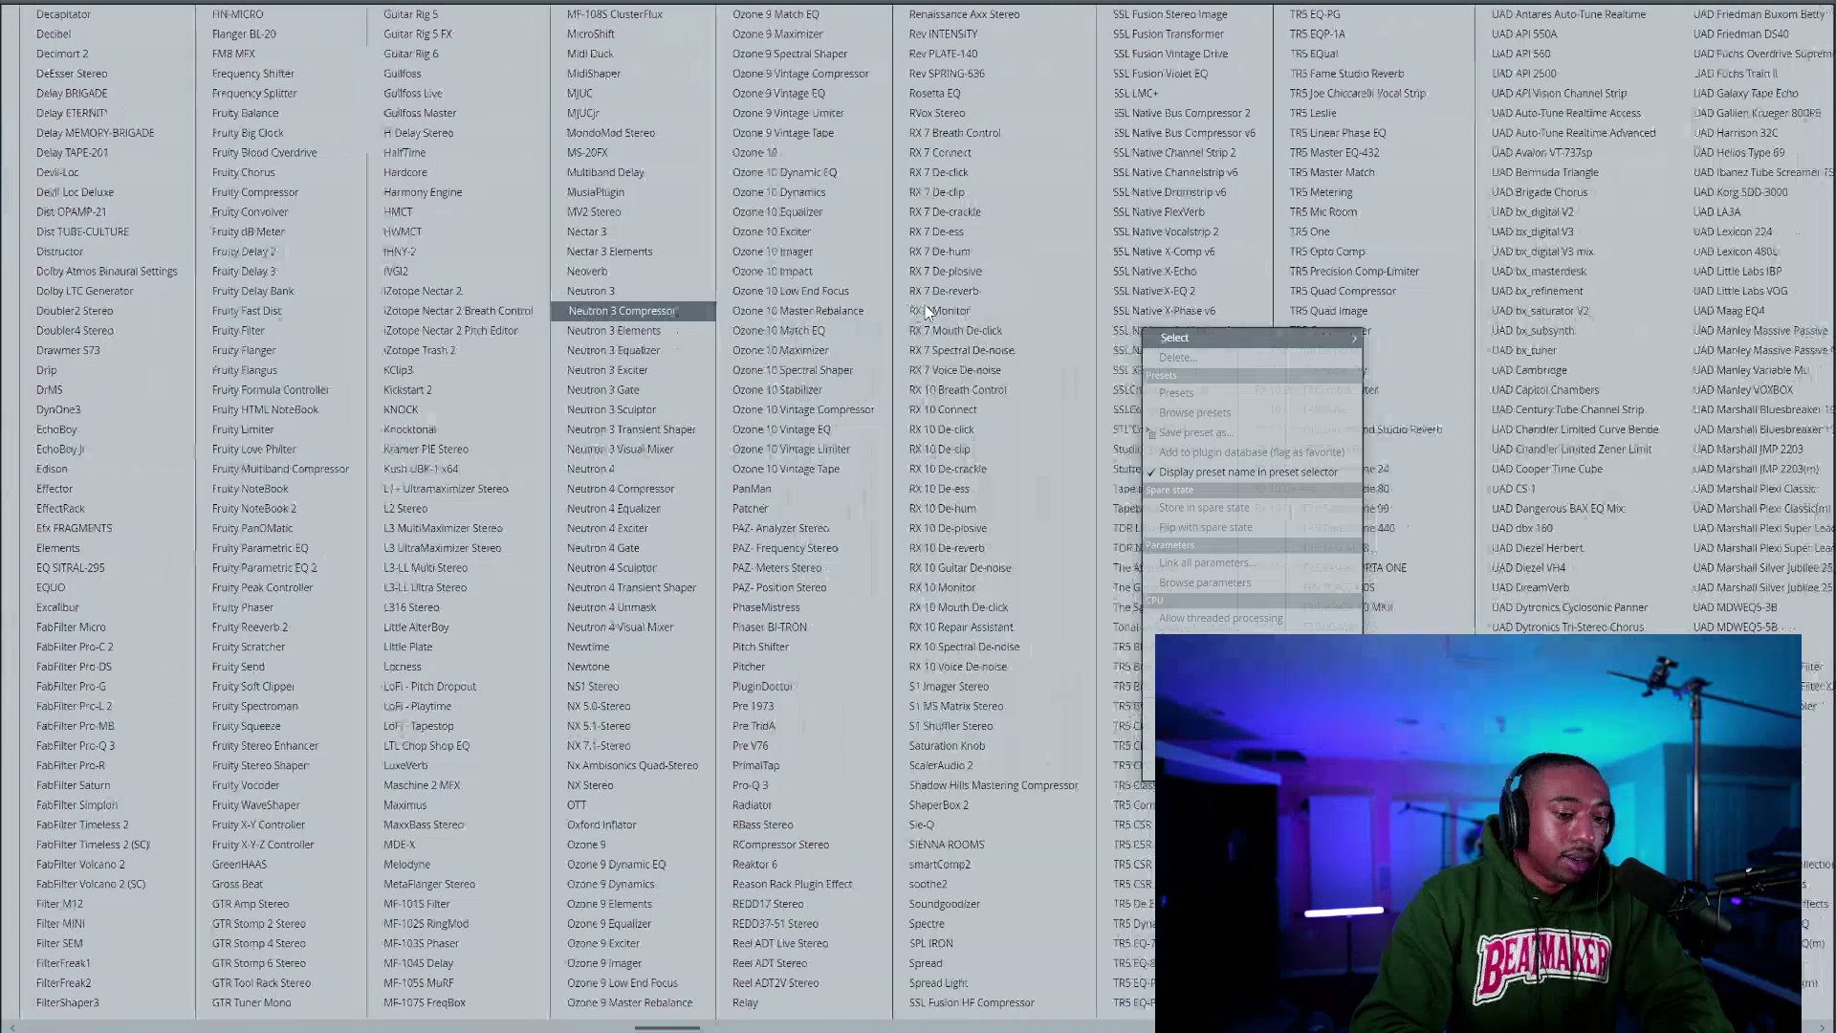
{"action": "scroll", "coordinate": [513, 377], "scroll_direction": "up", "scroll_amount": 3}
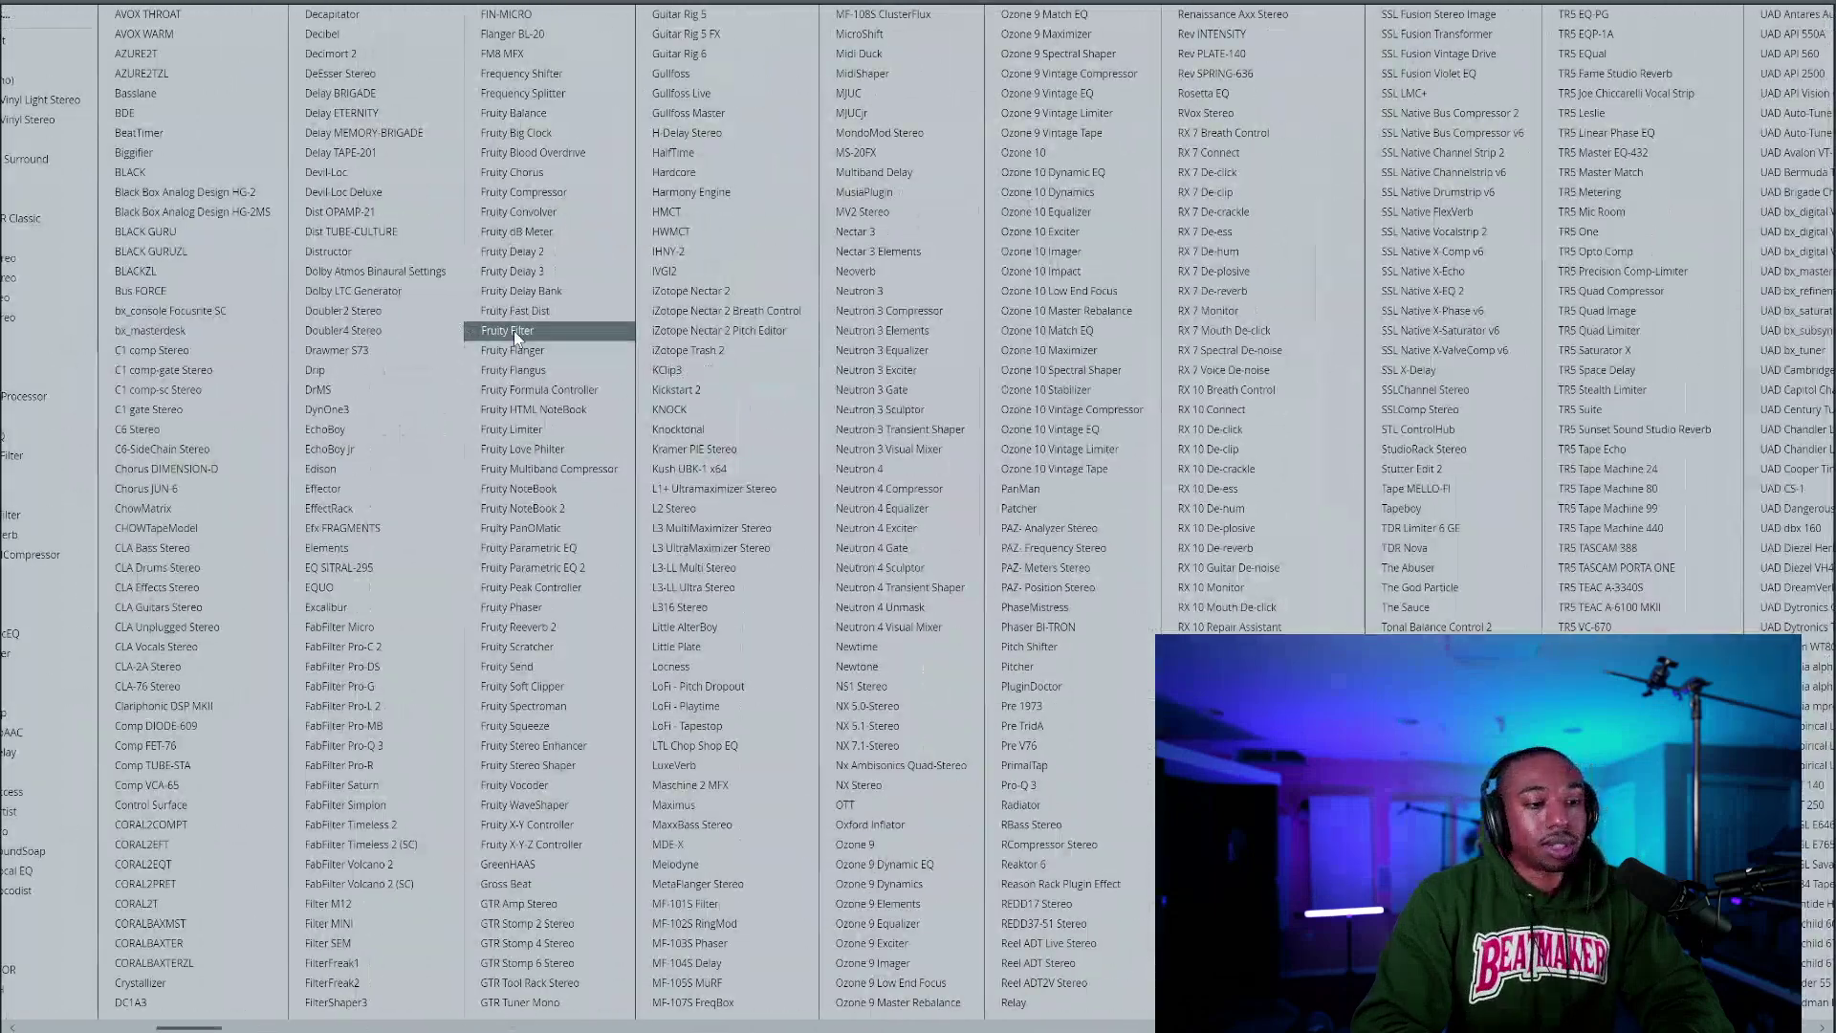
{"action": "key", "text": "Escape"}
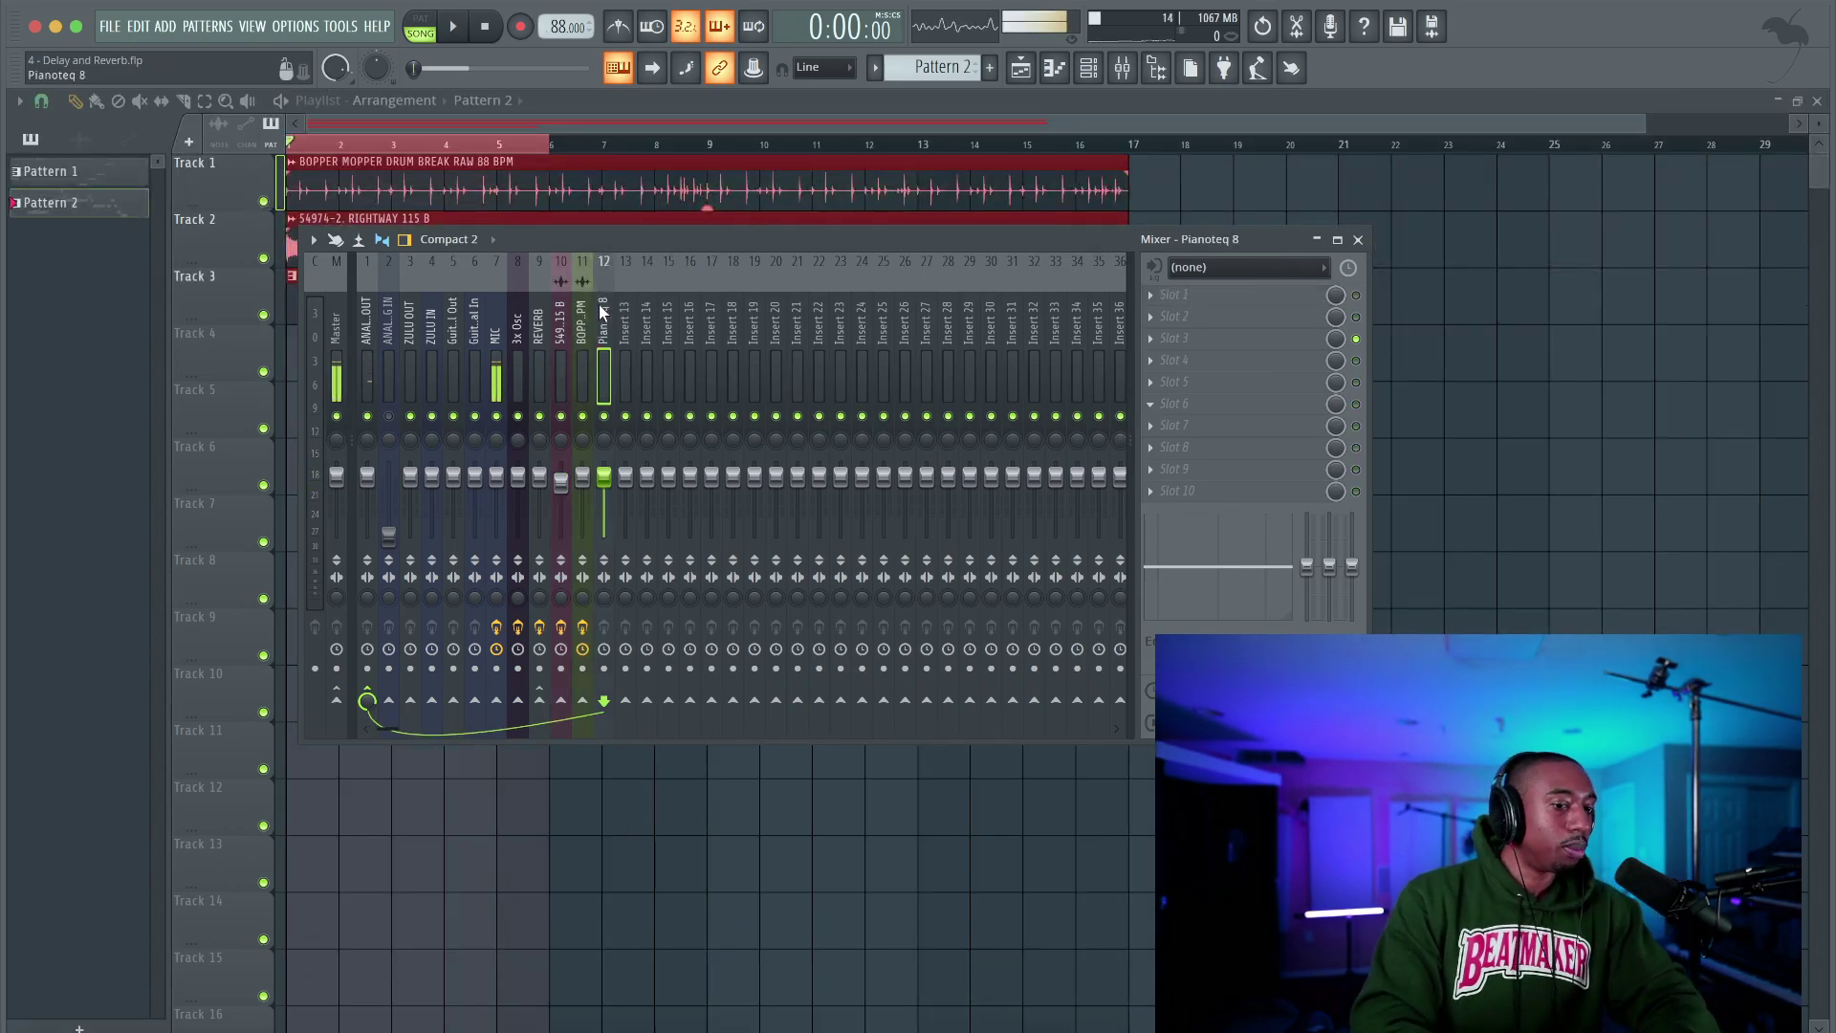
Rename the Pianoteq 8 mixer track (insert 12) to PIANO
{"action": "right_click", "coordinate": [600, 314]}
{"action": "key", "text": "F2"}
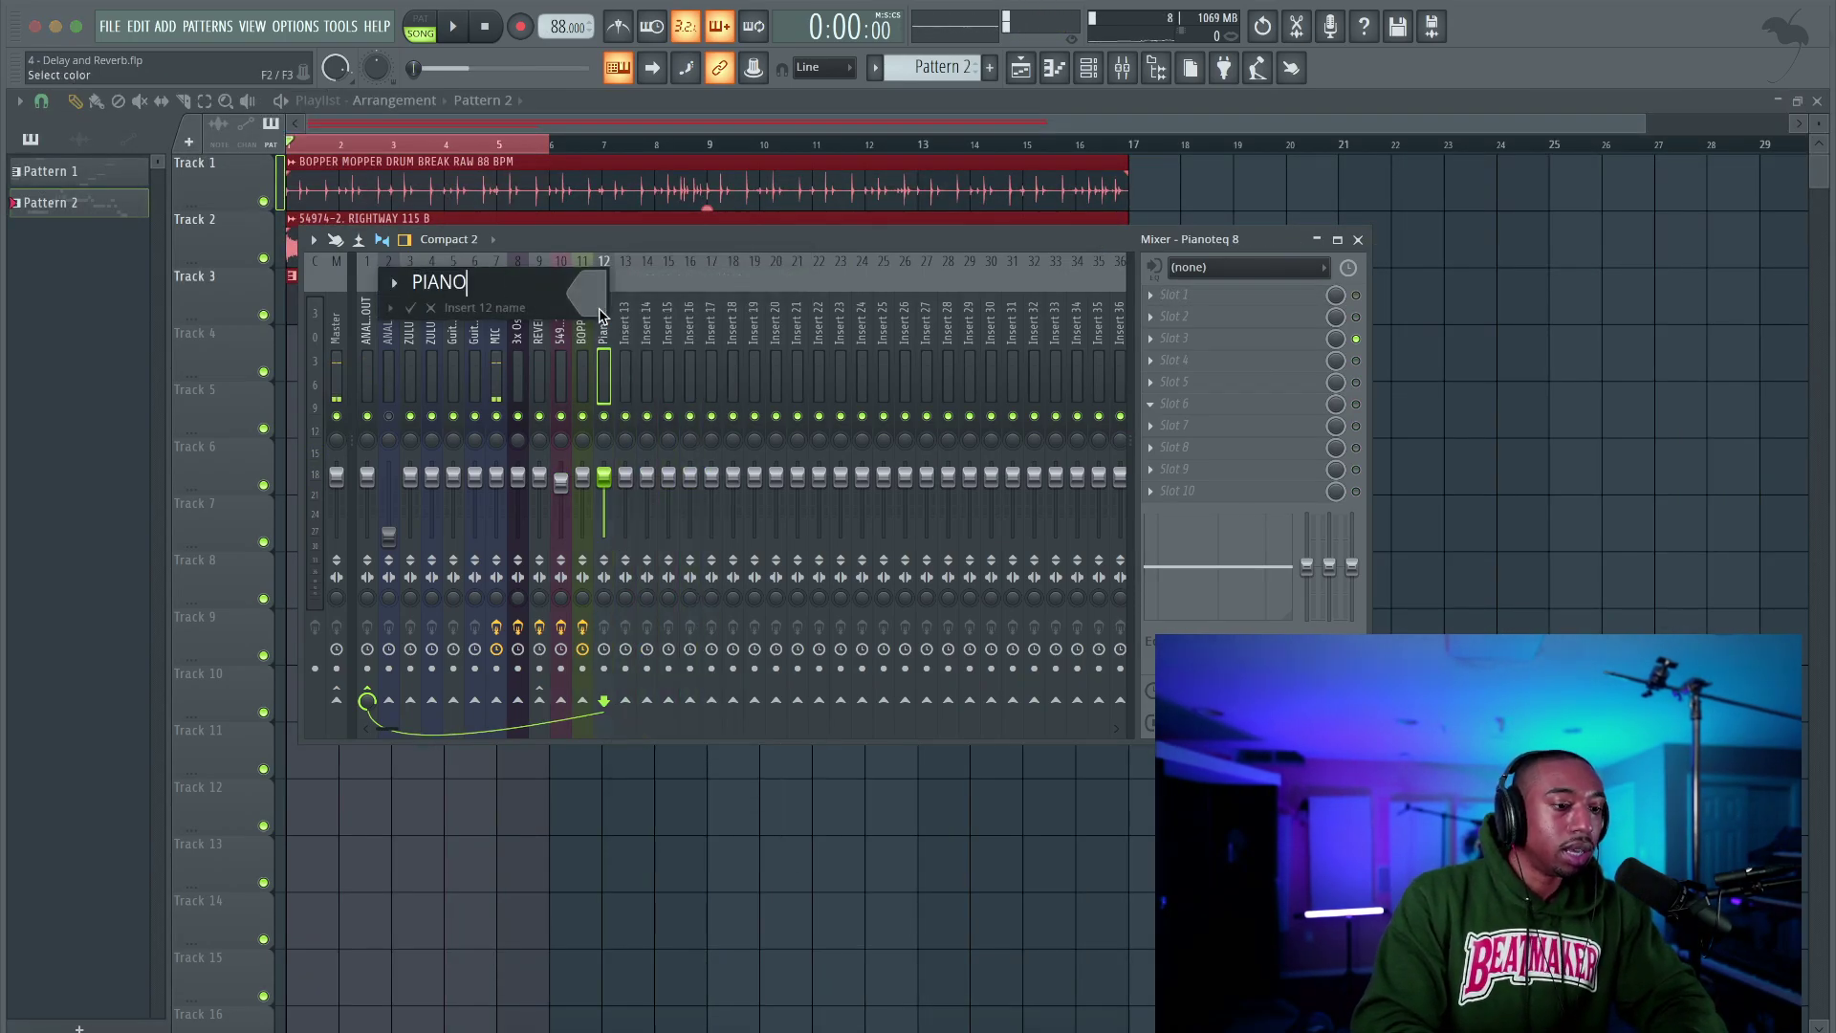
{"action": "key", "text": "Return"}
Hide the mixer to reveal the playlist and briefly play the arrangement
{"action": "left_click_drag", "start_coordinate": [629, 231], "coordinate": [627, 343]}
{"action": "key", "text": "F9"}
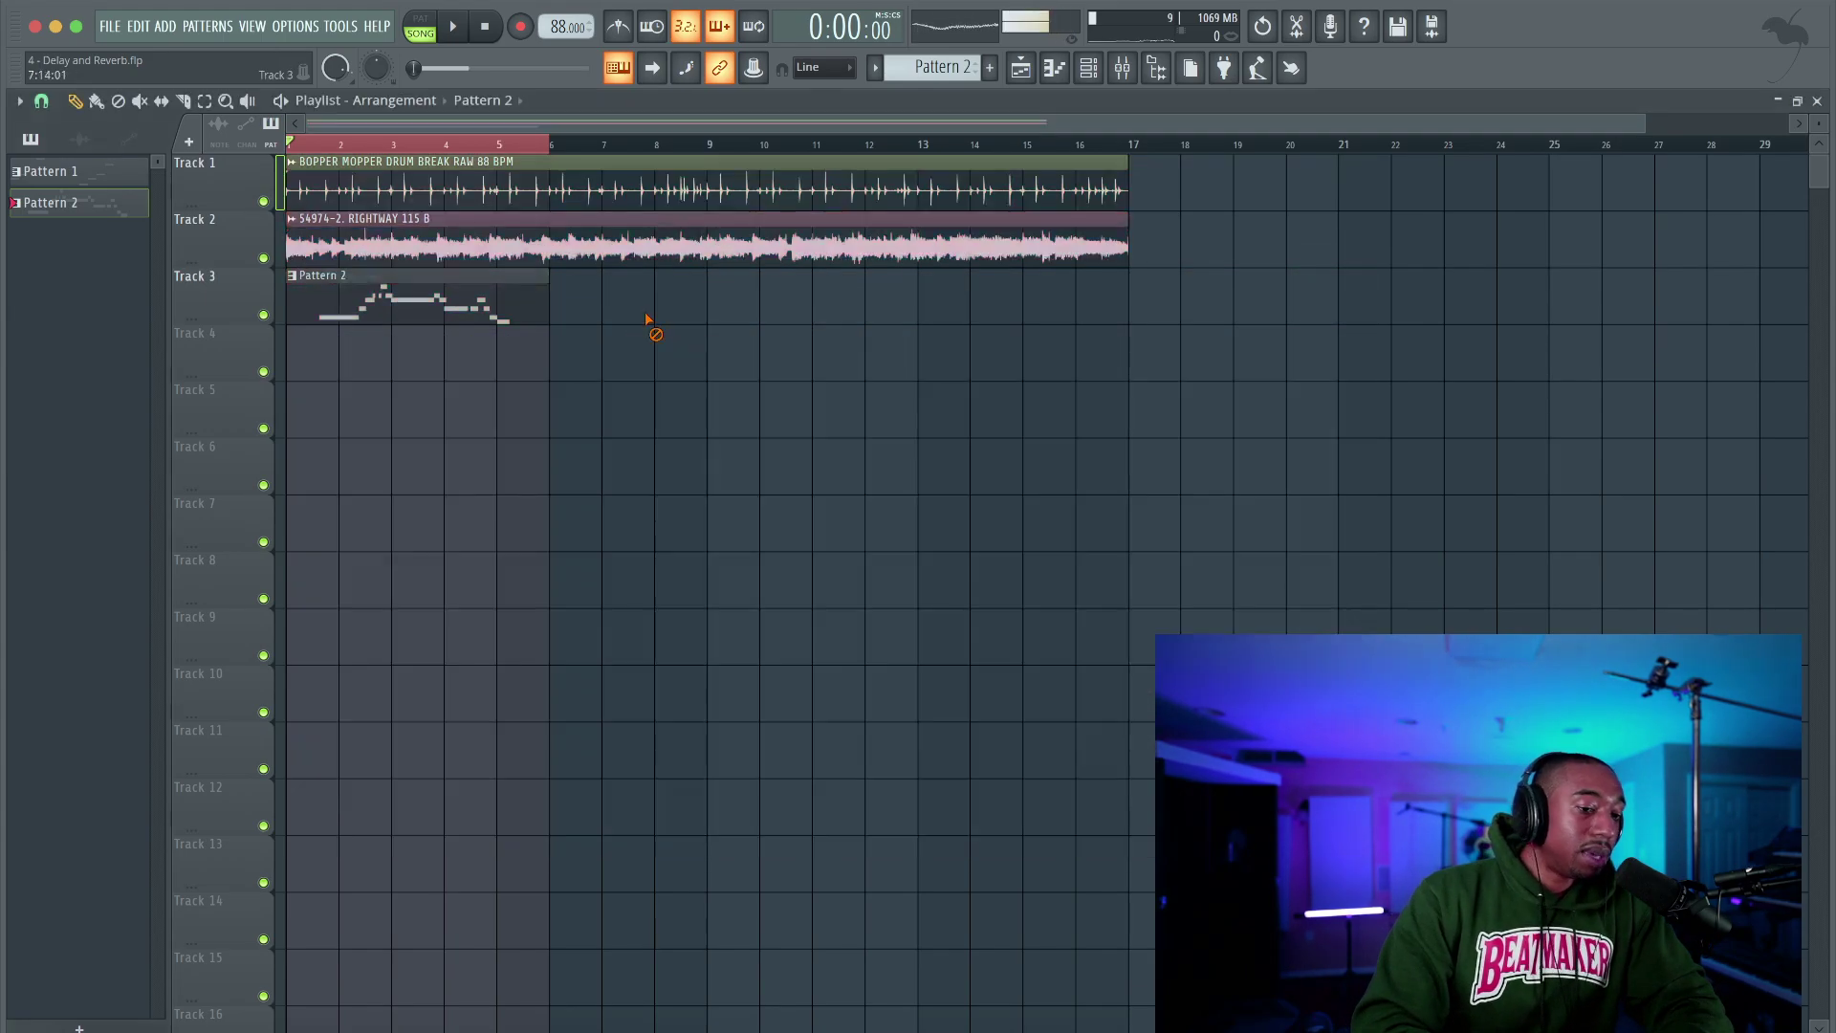
{"action": "key", "text": "space"}
{"action": "key", "text": "space"}
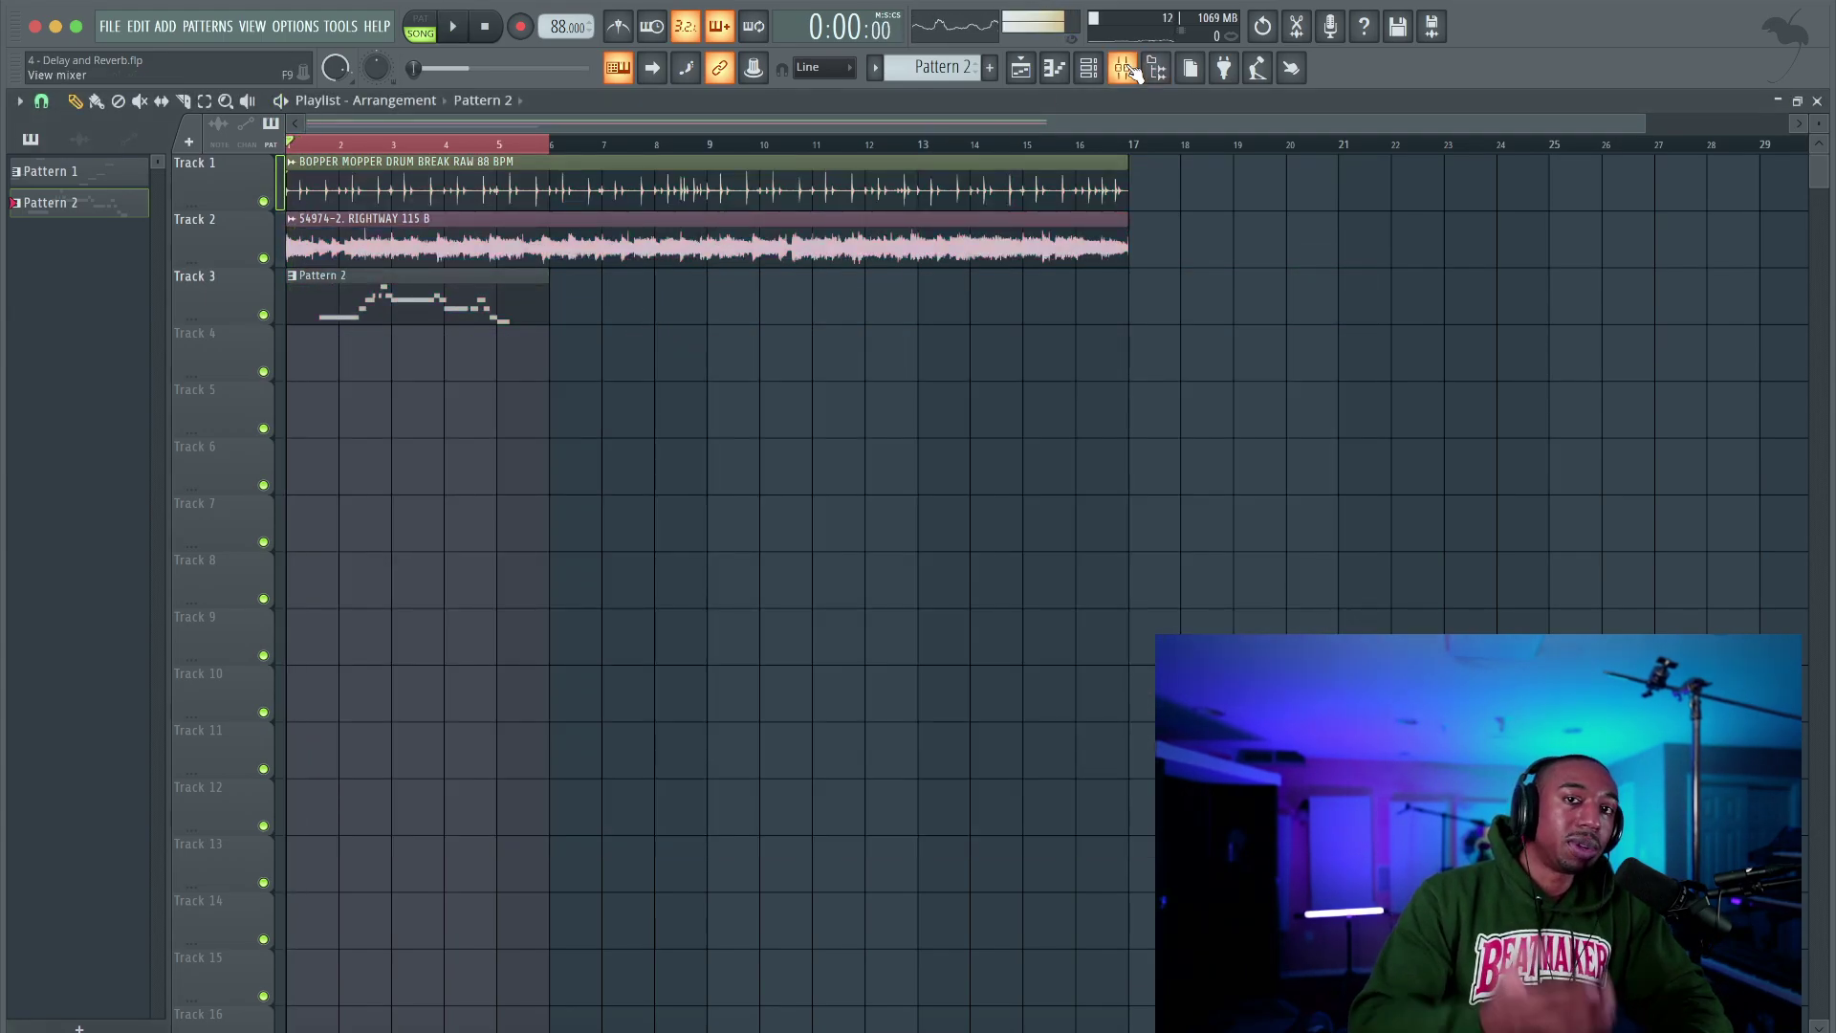
Show the mixer and add Fruity Reeverb 2 to effect slot 2 of the RIGHTWAY 115 B track
{"action": "left_click", "coordinate": [1132, 71]}
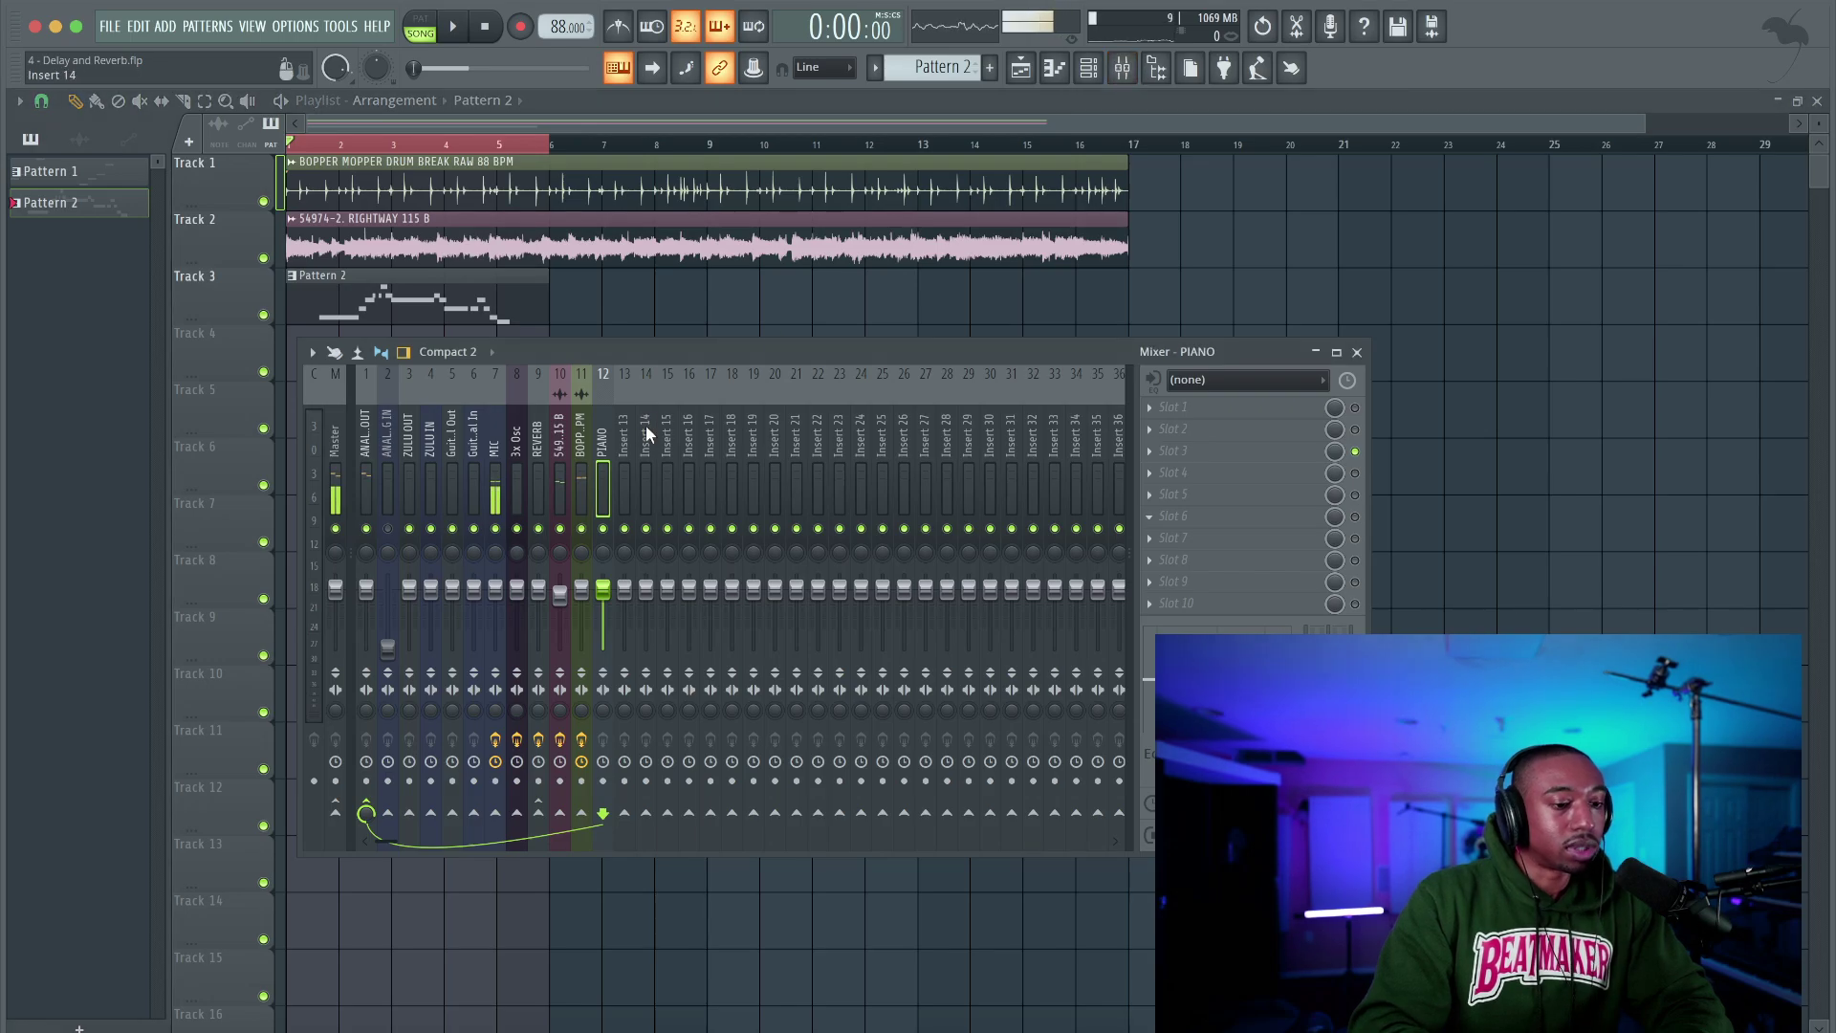
{"action": "left_click", "coordinate": [562, 441]}
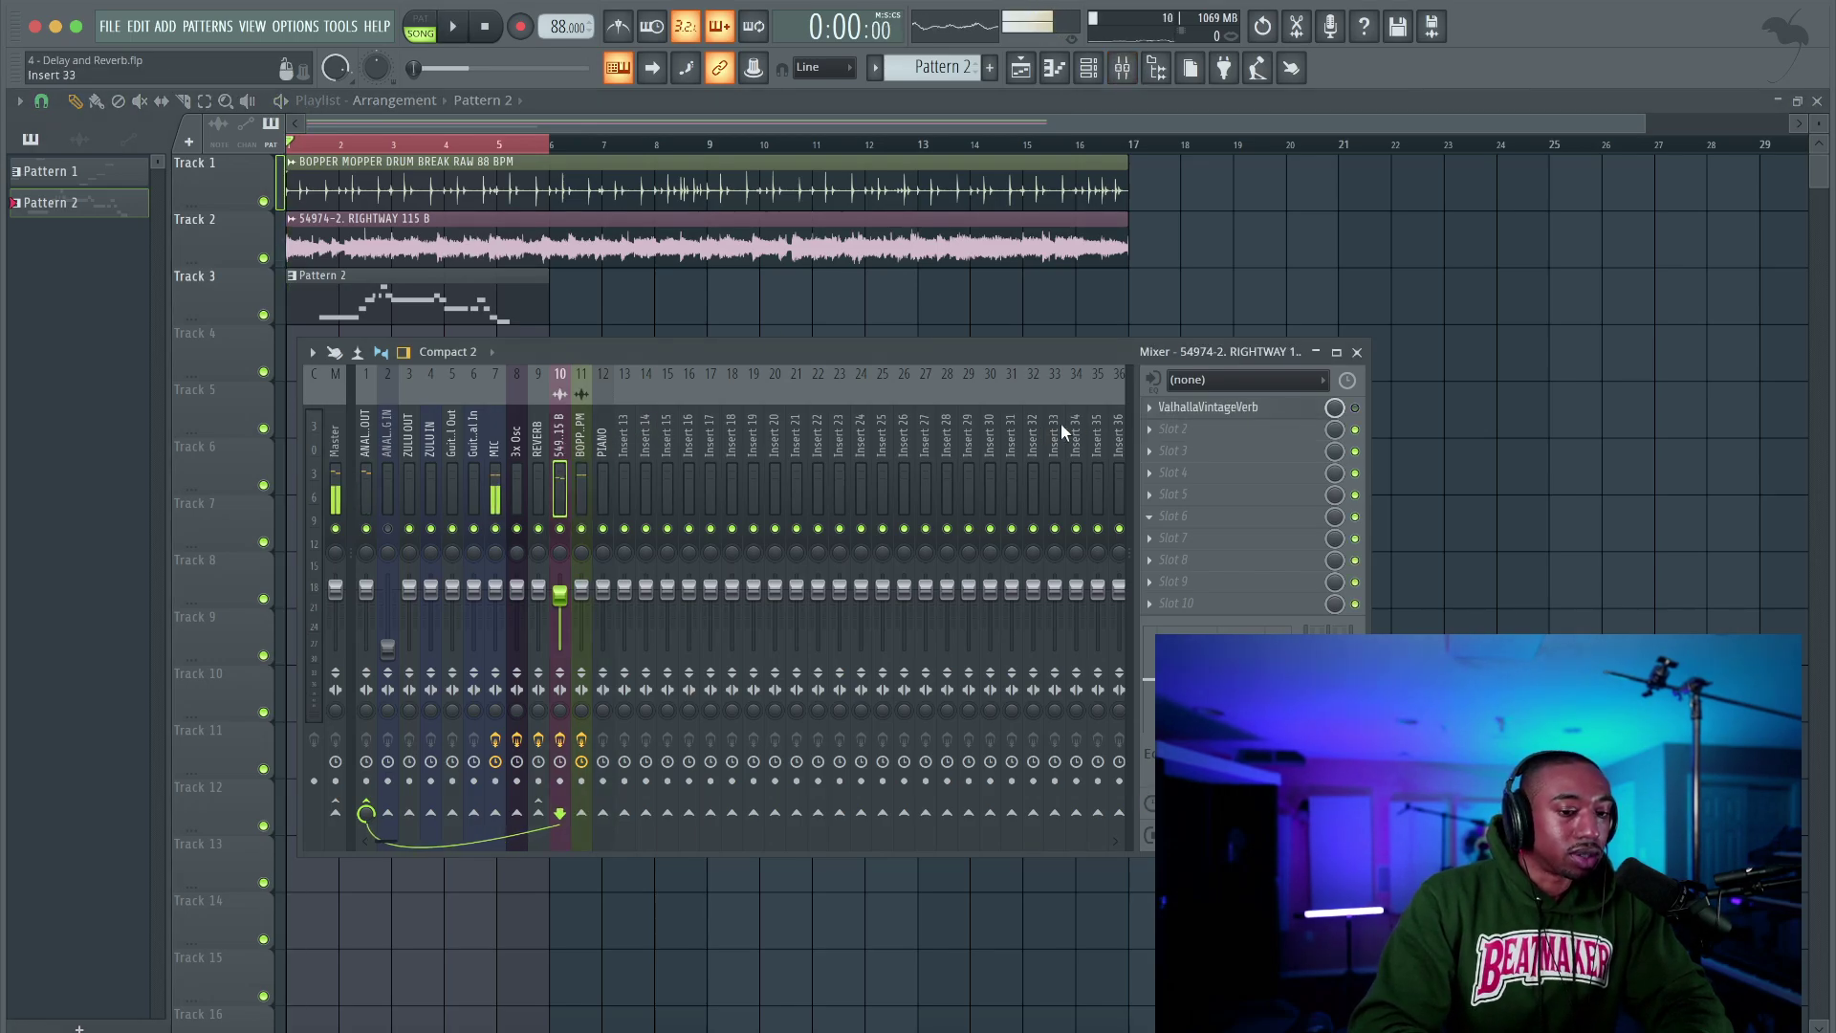
{"action": "left_click", "coordinate": [1162, 435]}
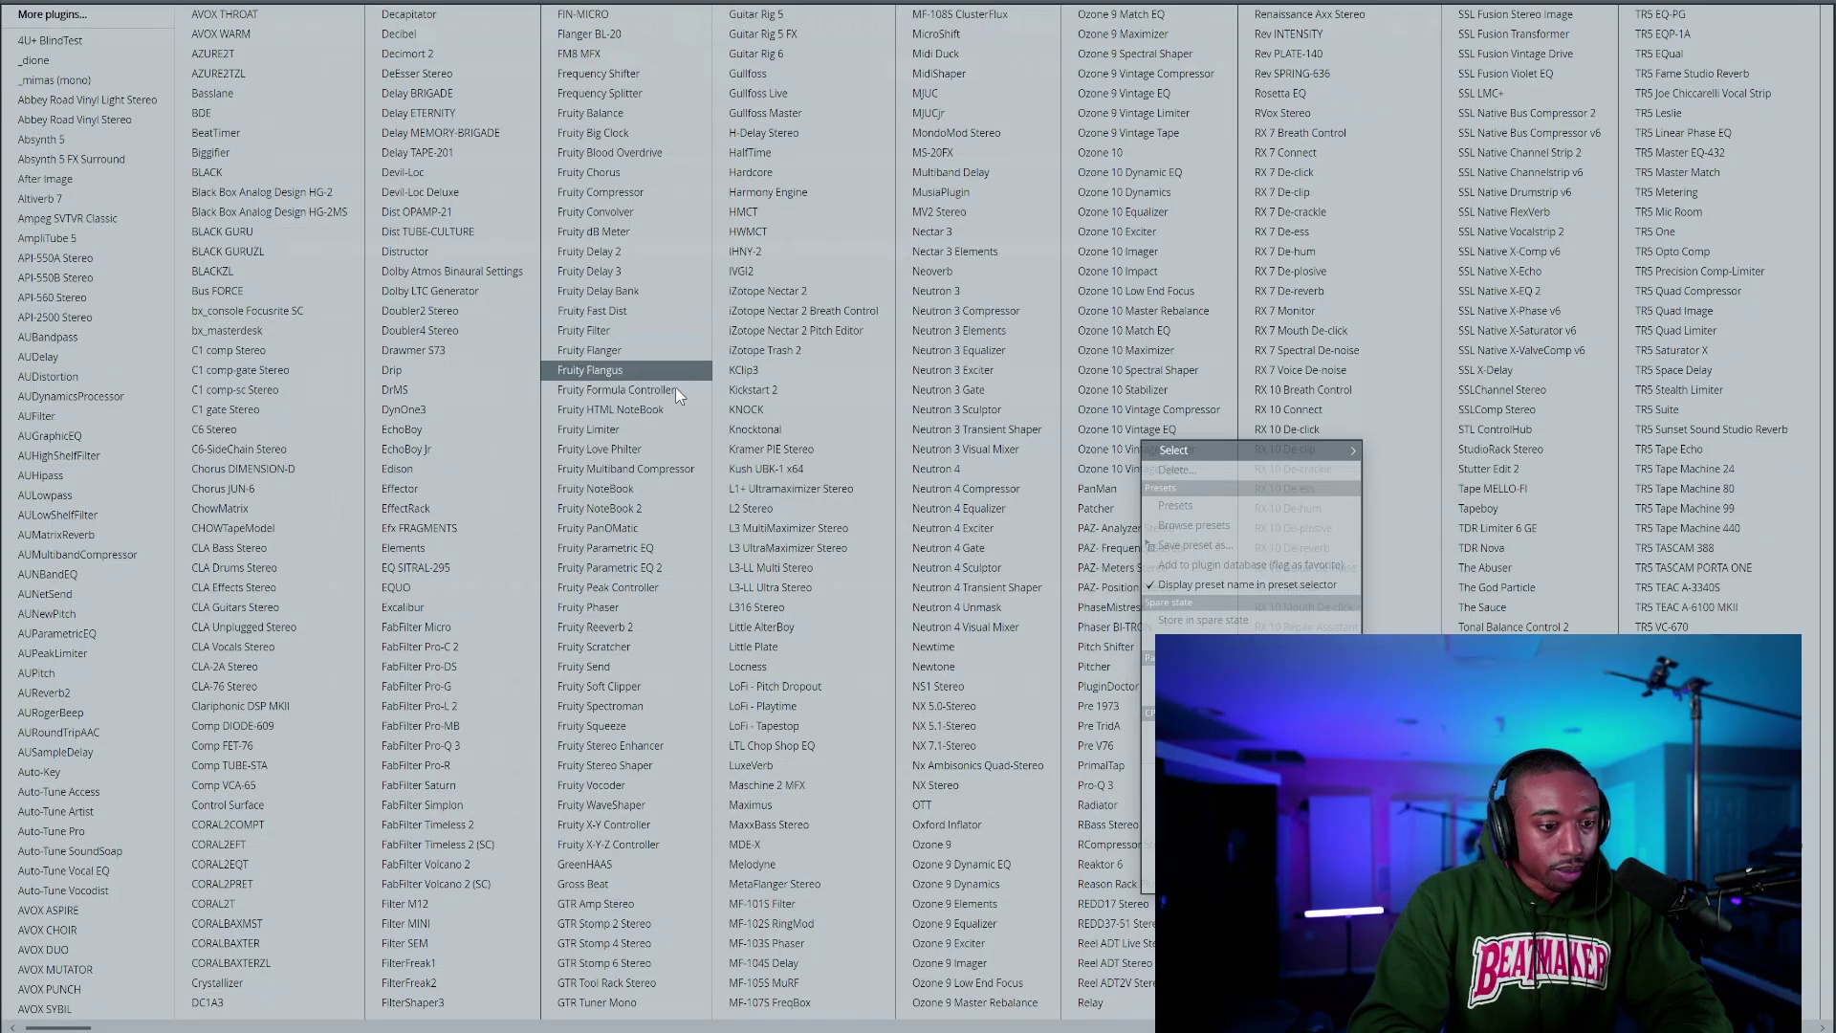
{"action": "left_click", "coordinate": [648, 626]}
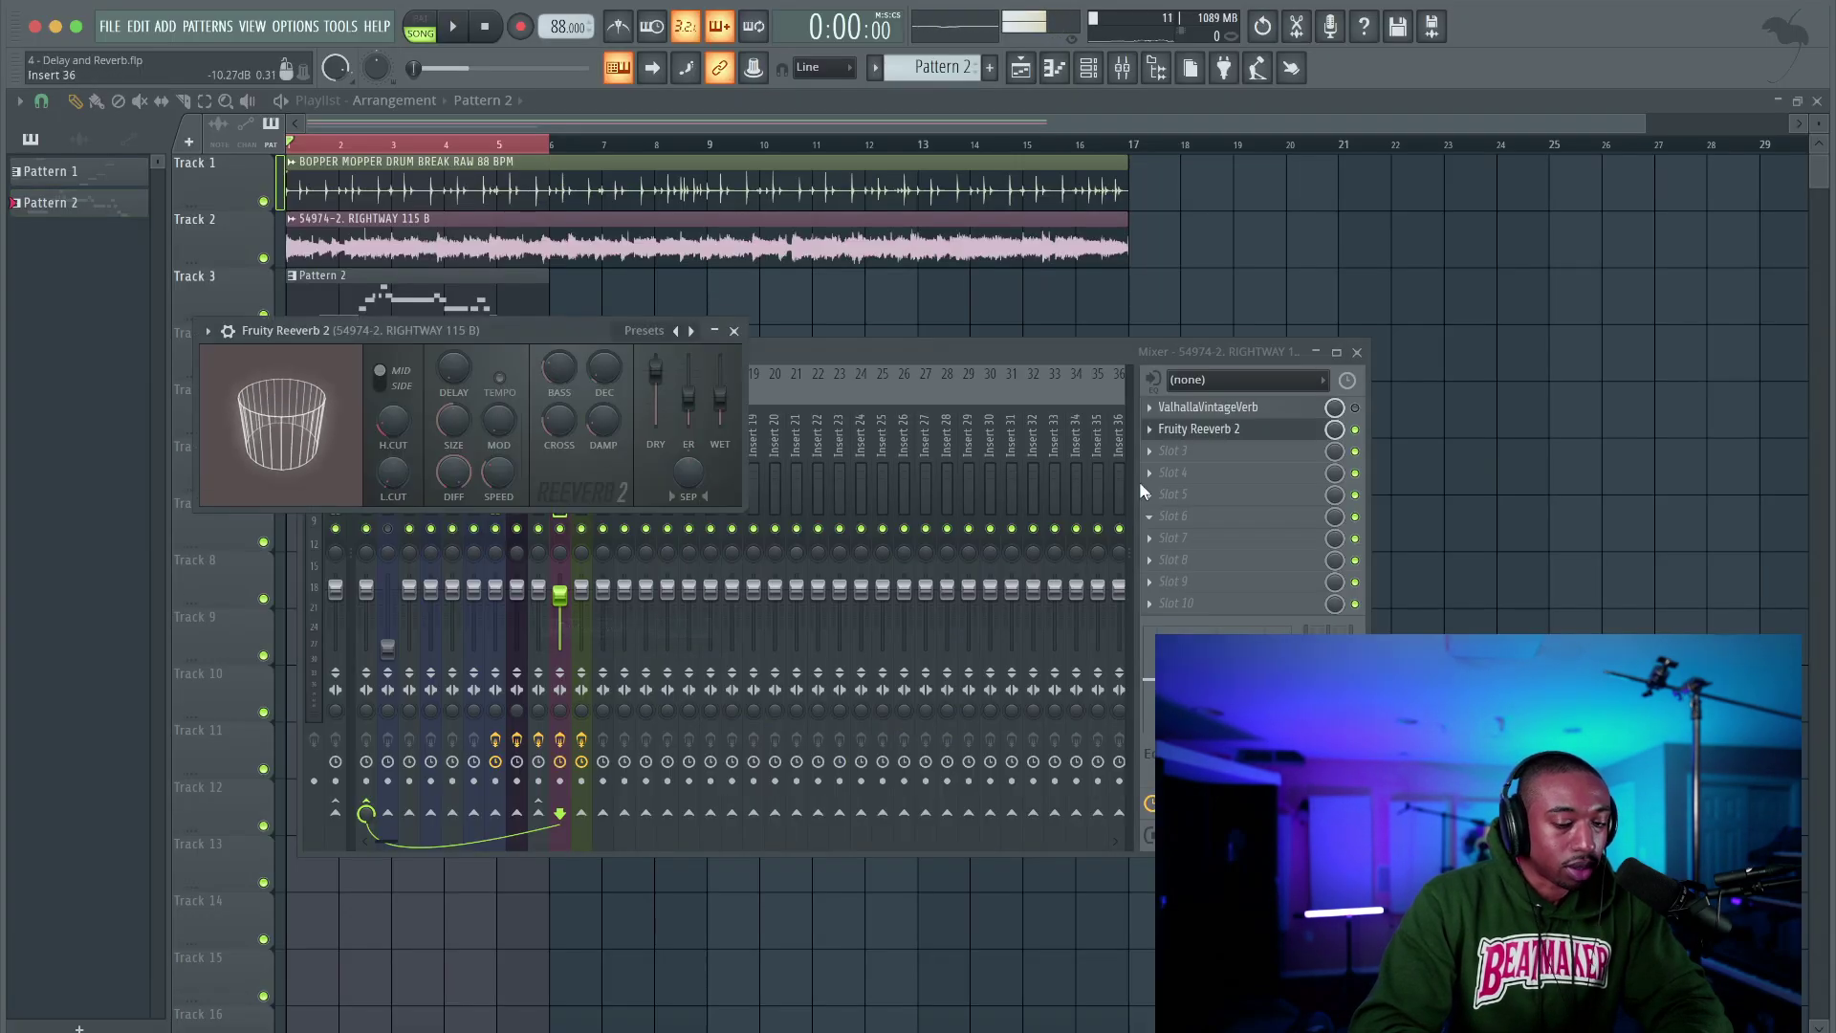
Add UAD RealVerb-Pro to effect slot 3 of the RIGHTWAY 115 B track and leave only the Fruity Reeverb 2 window open
{"action": "left_click", "coordinate": [1192, 453]}
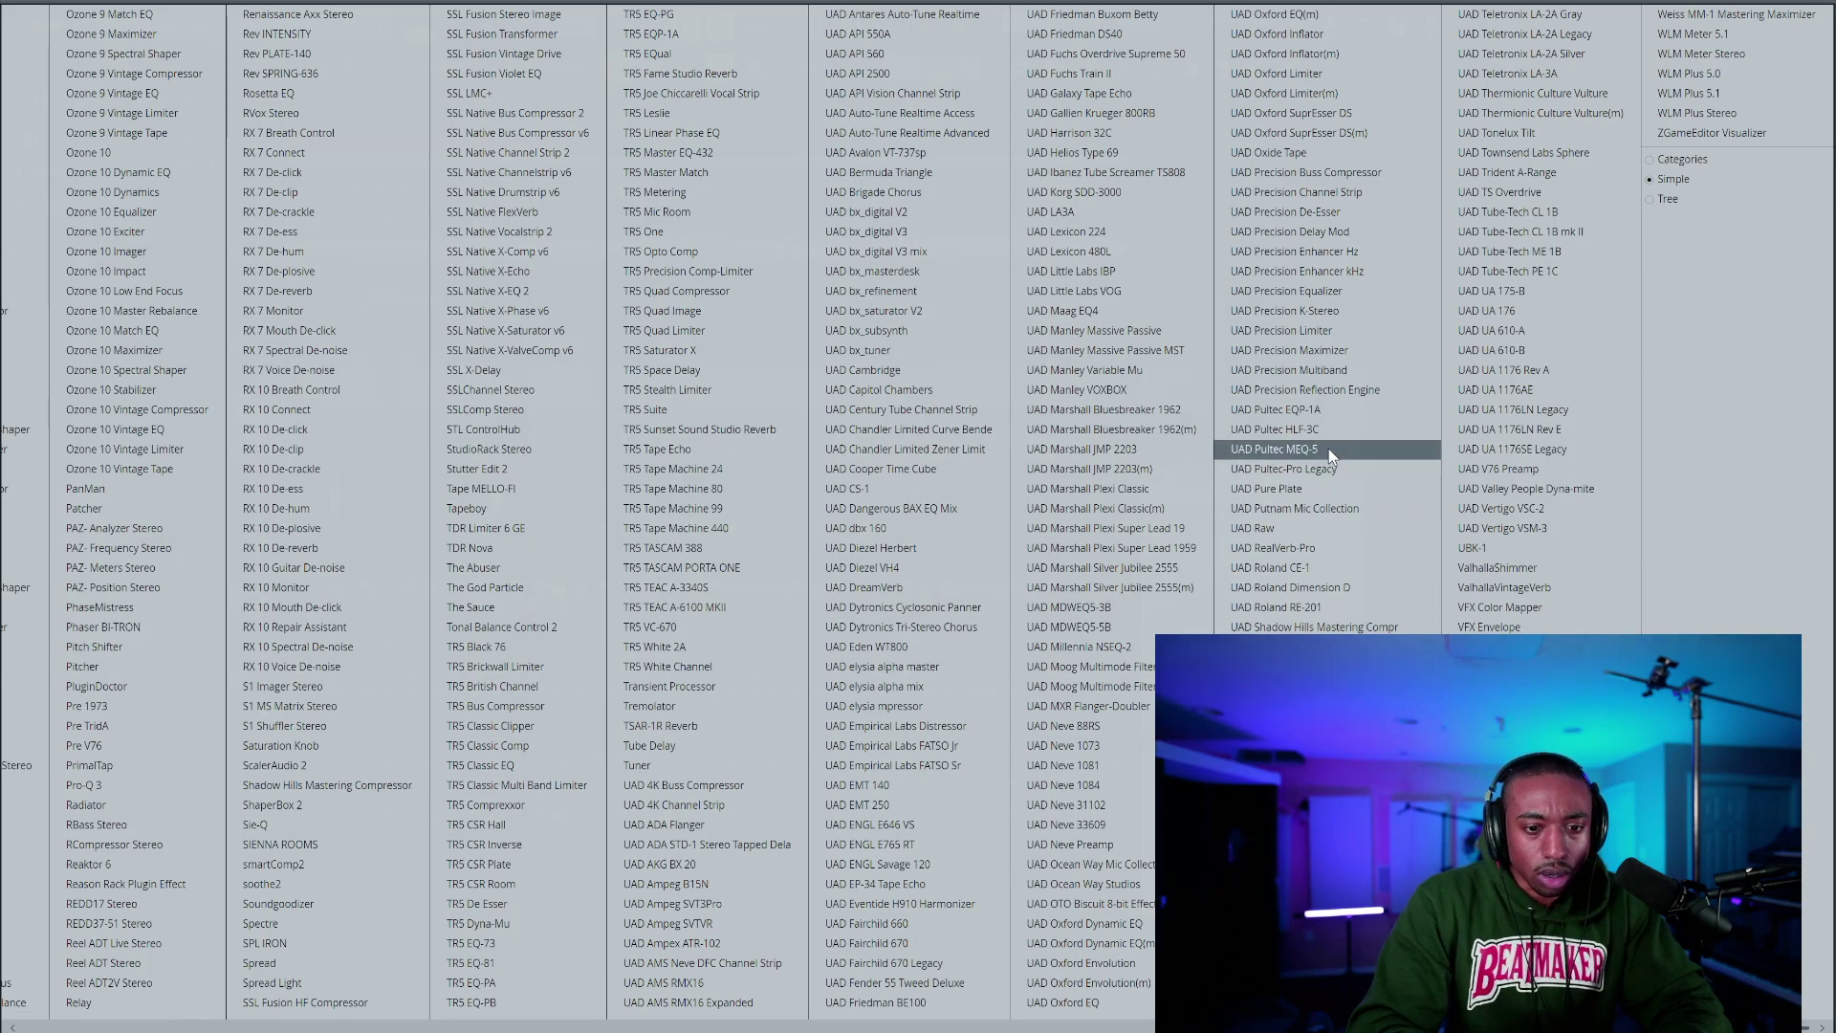
{"action": "left_click", "coordinate": [1317, 551]}
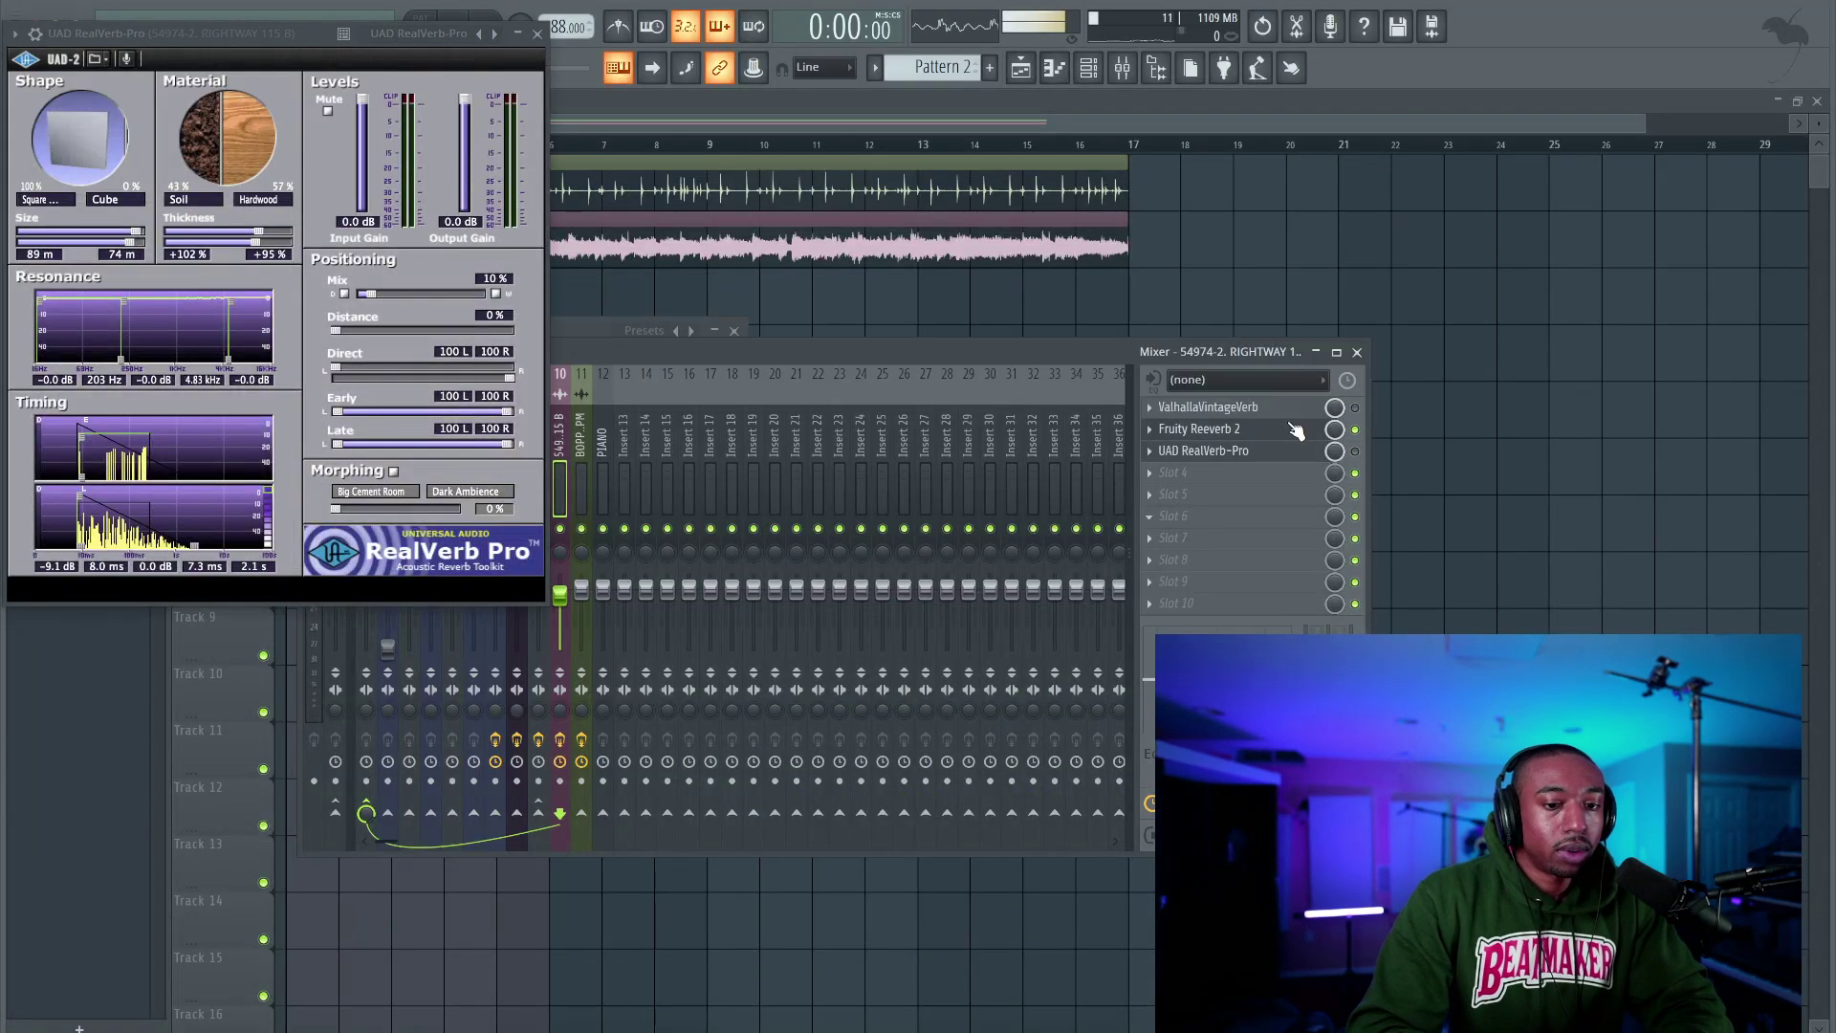
{"action": "left_click", "coordinate": [1291, 428]}
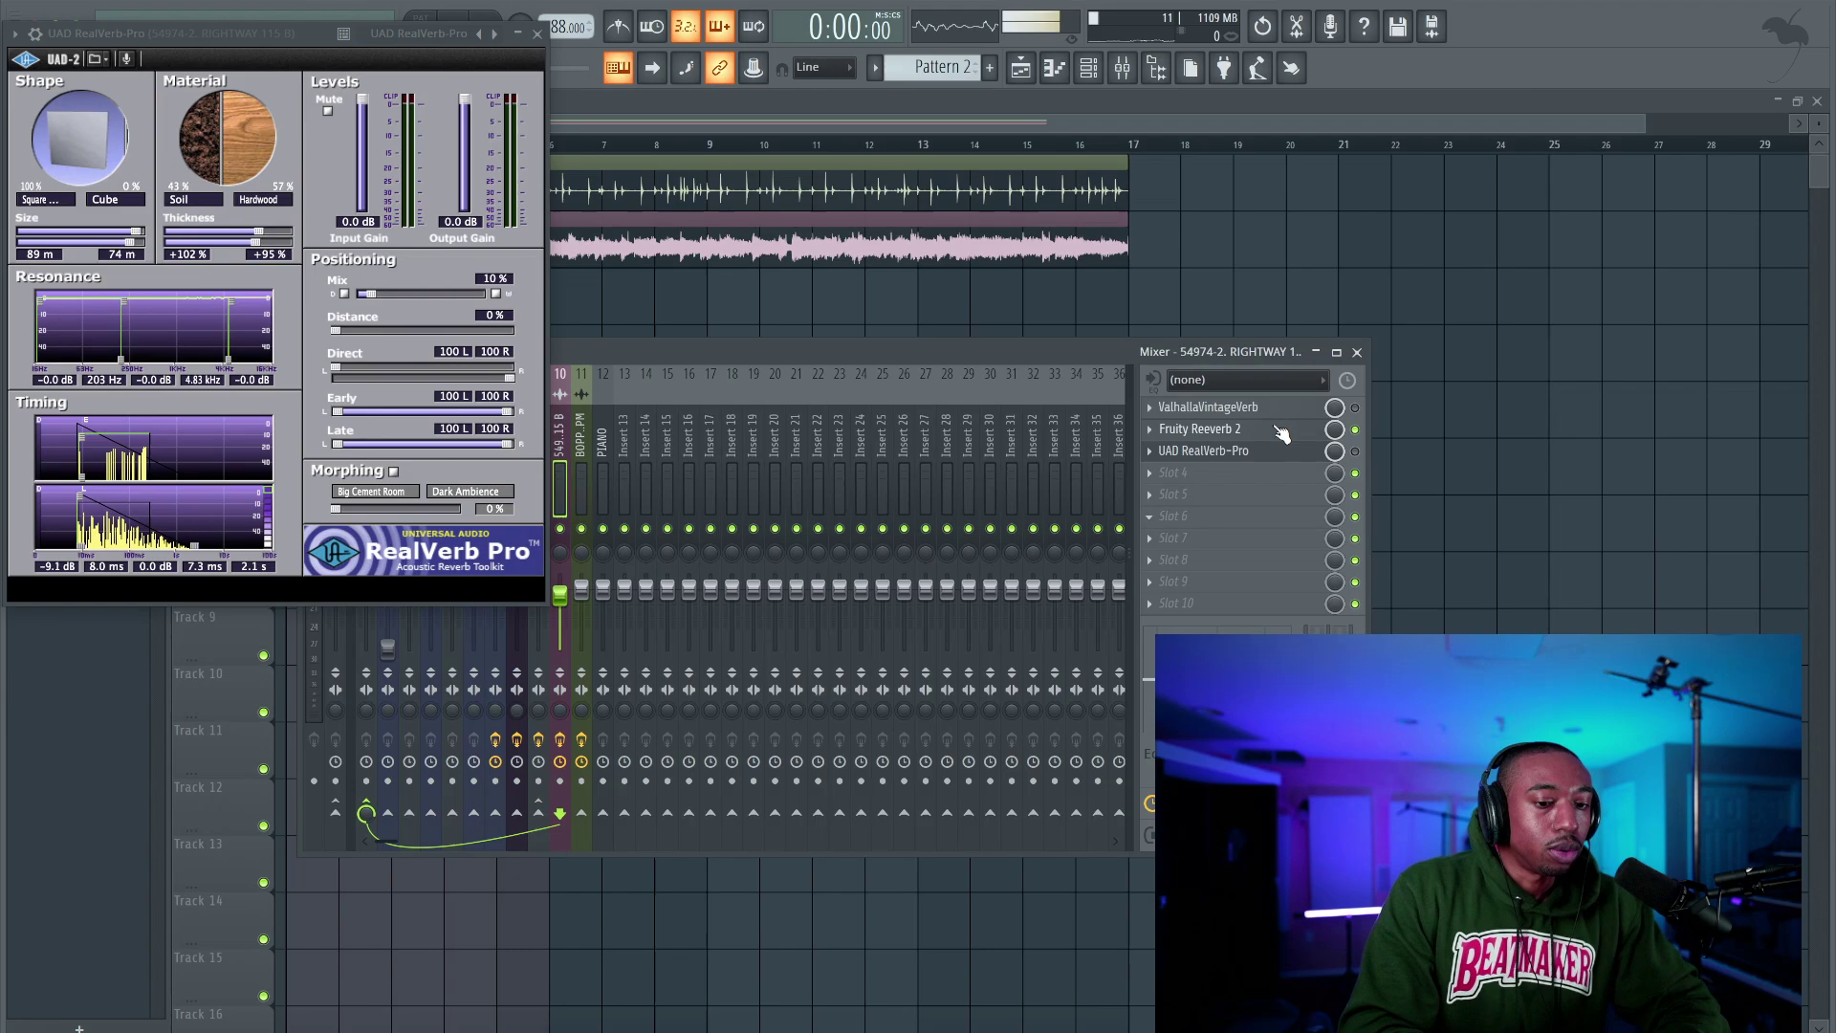
{"action": "left_click", "coordinate": [539, 36]}
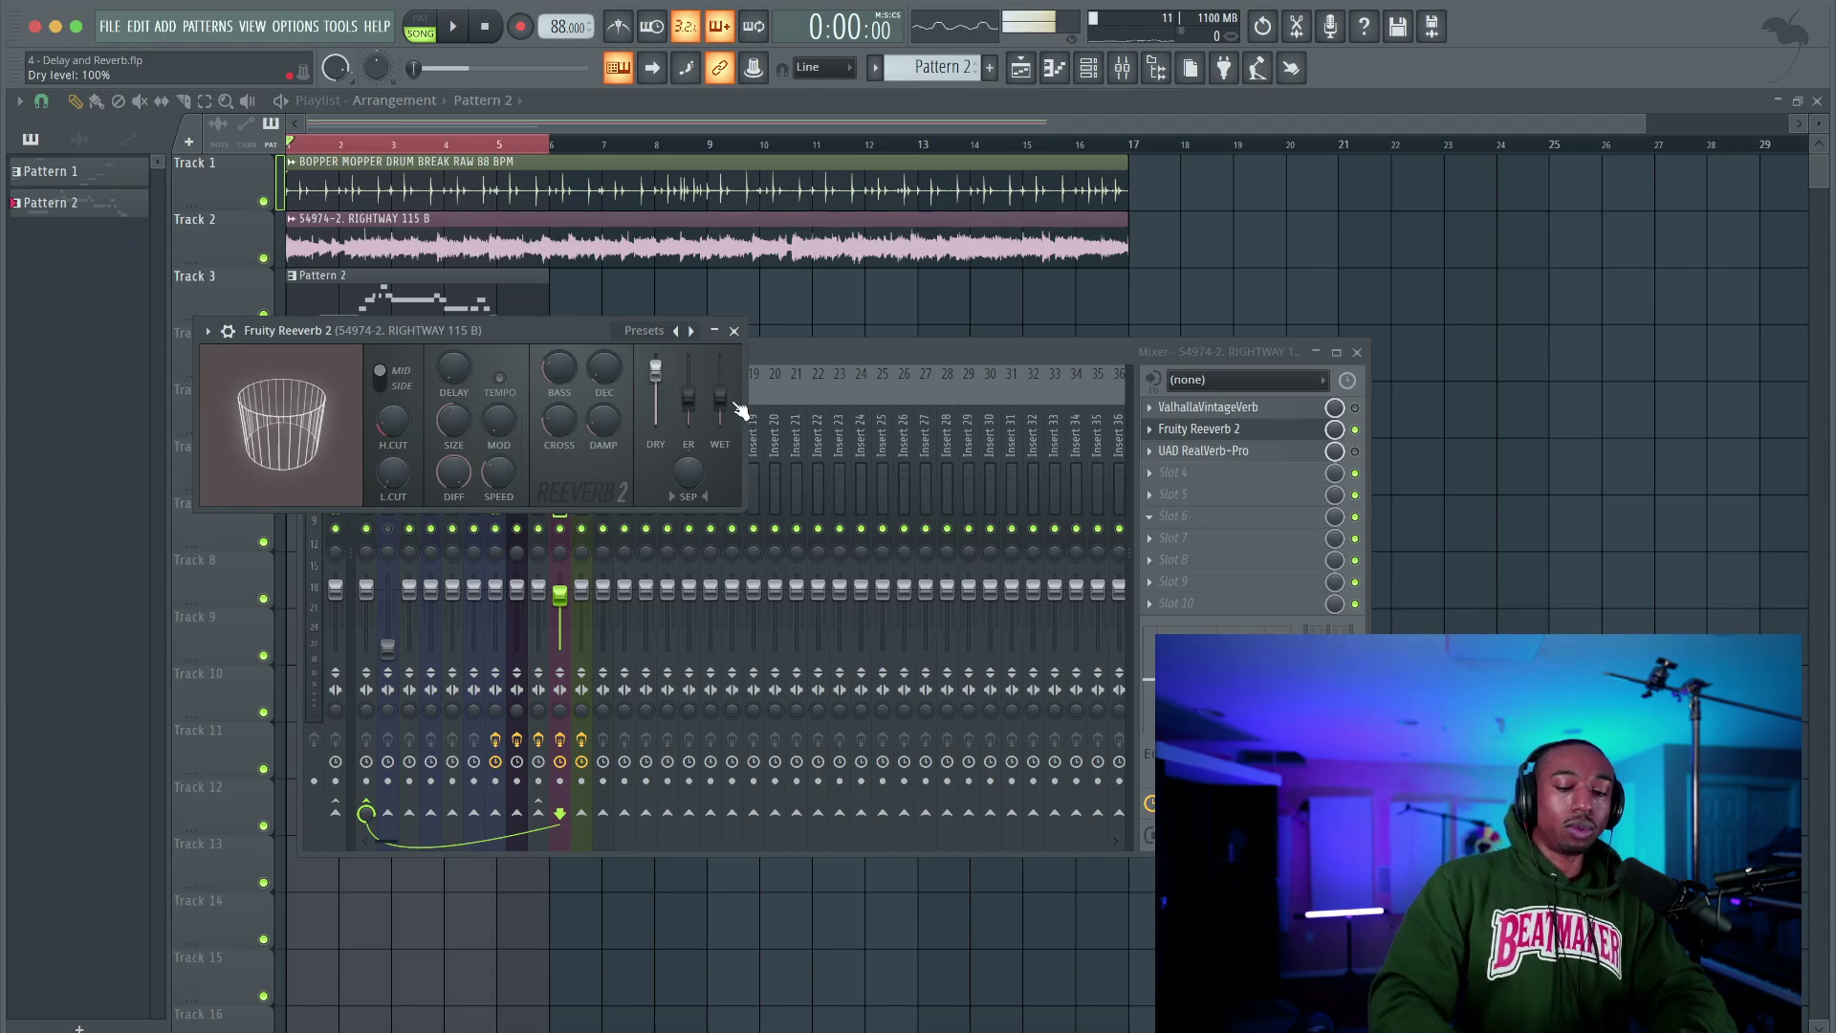
Switch to the image001.png room diagram, examine it, and return to Fruity Reeverb 2 in FL Studio
{"action": "key", "text": "super+Tab"}
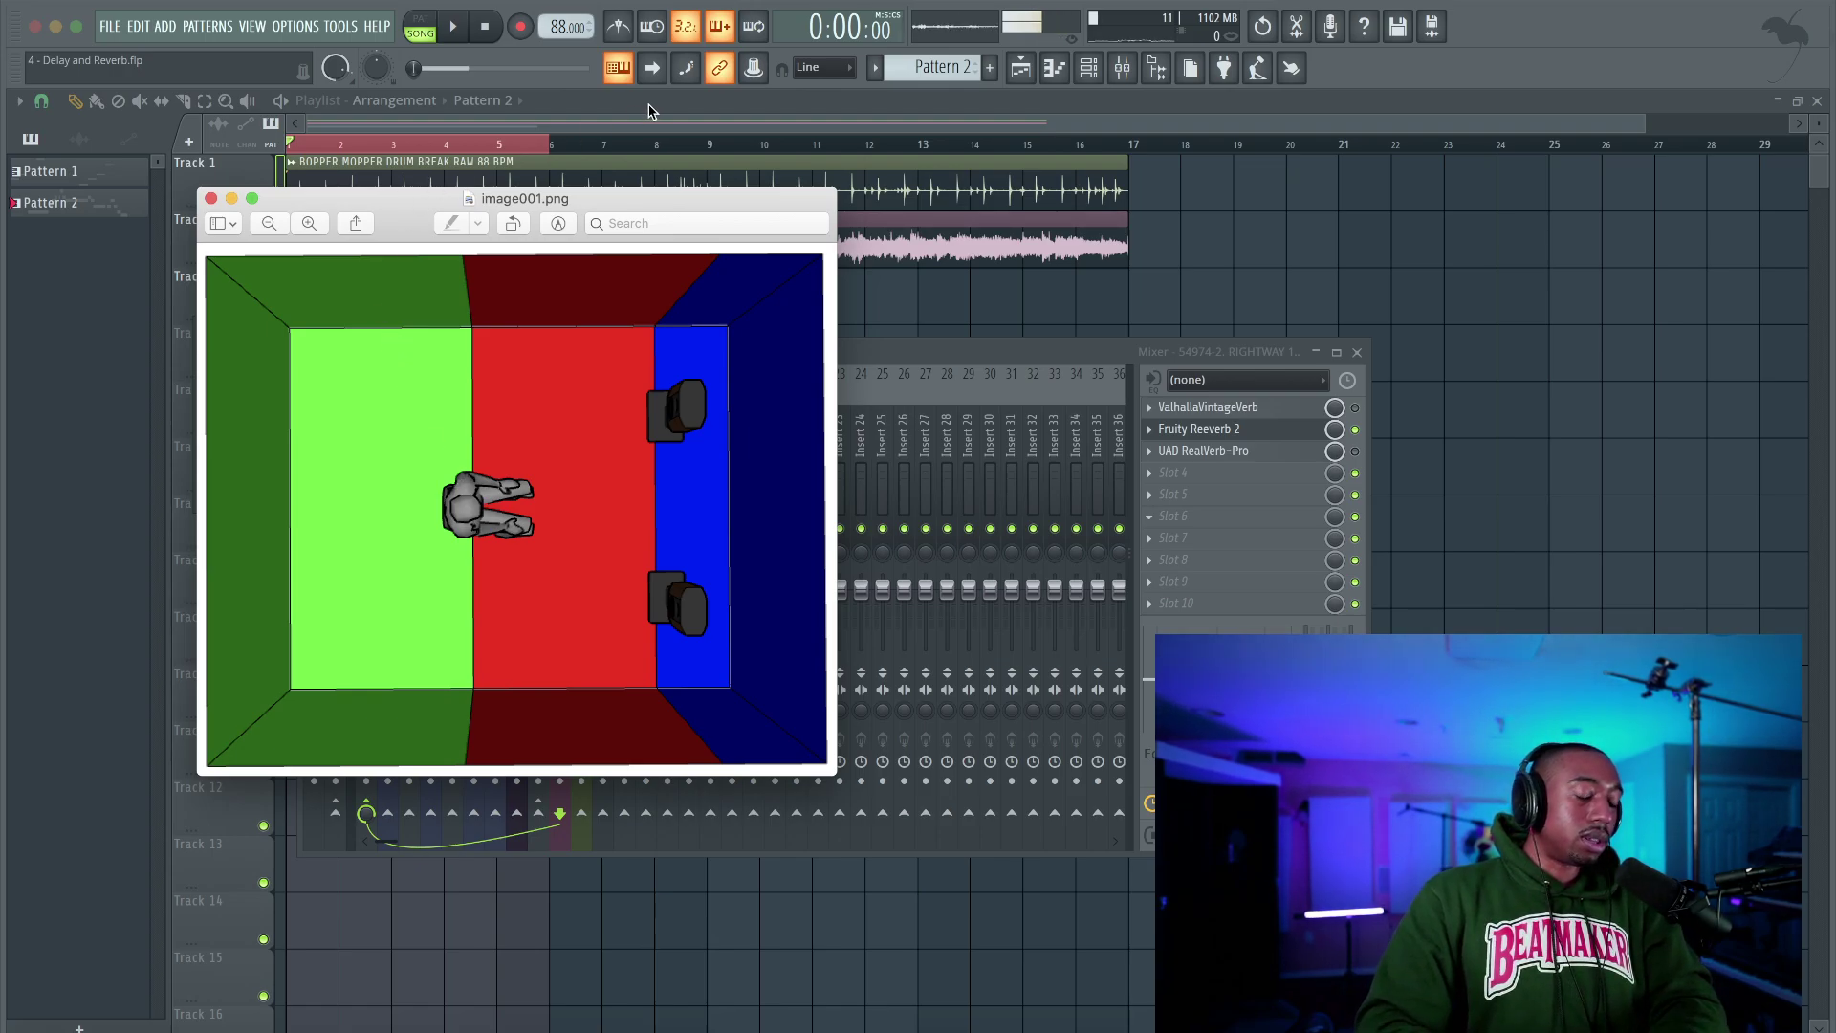
{"action": "left_click", "coordinate": [966, 356]}
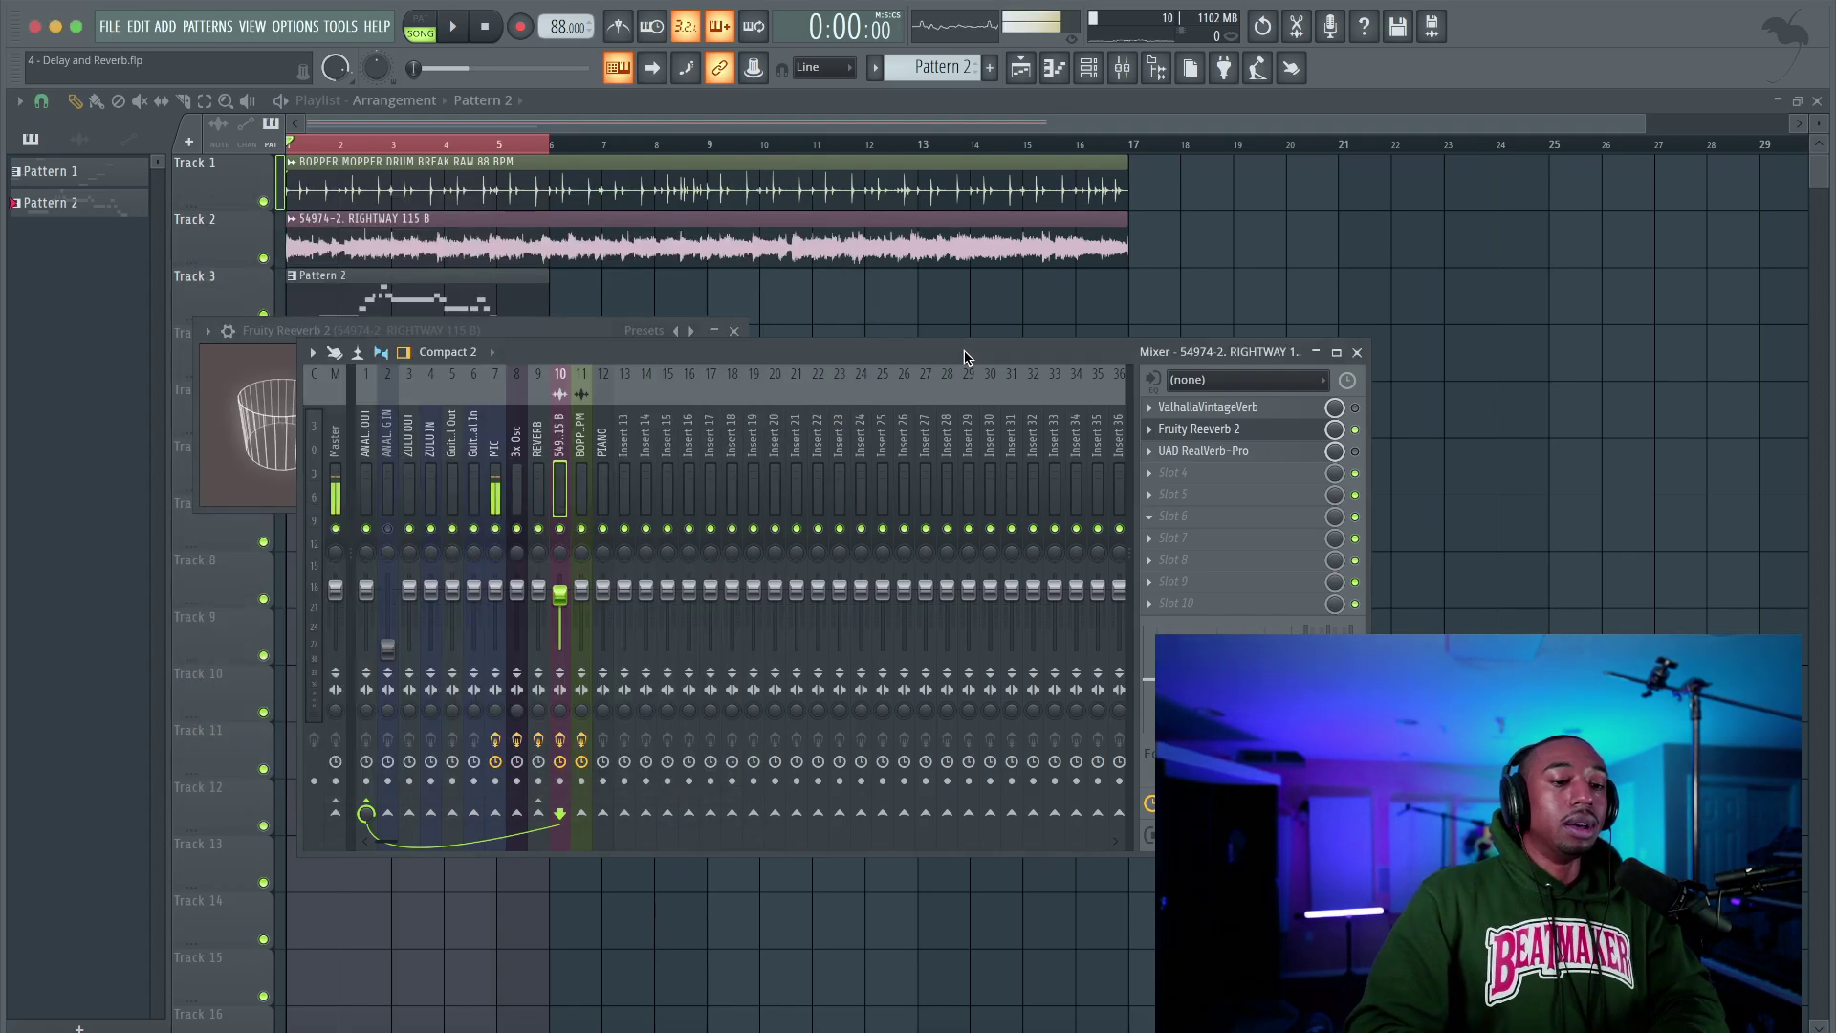
{"action": "left_click", "coordinate": [444, 324]}
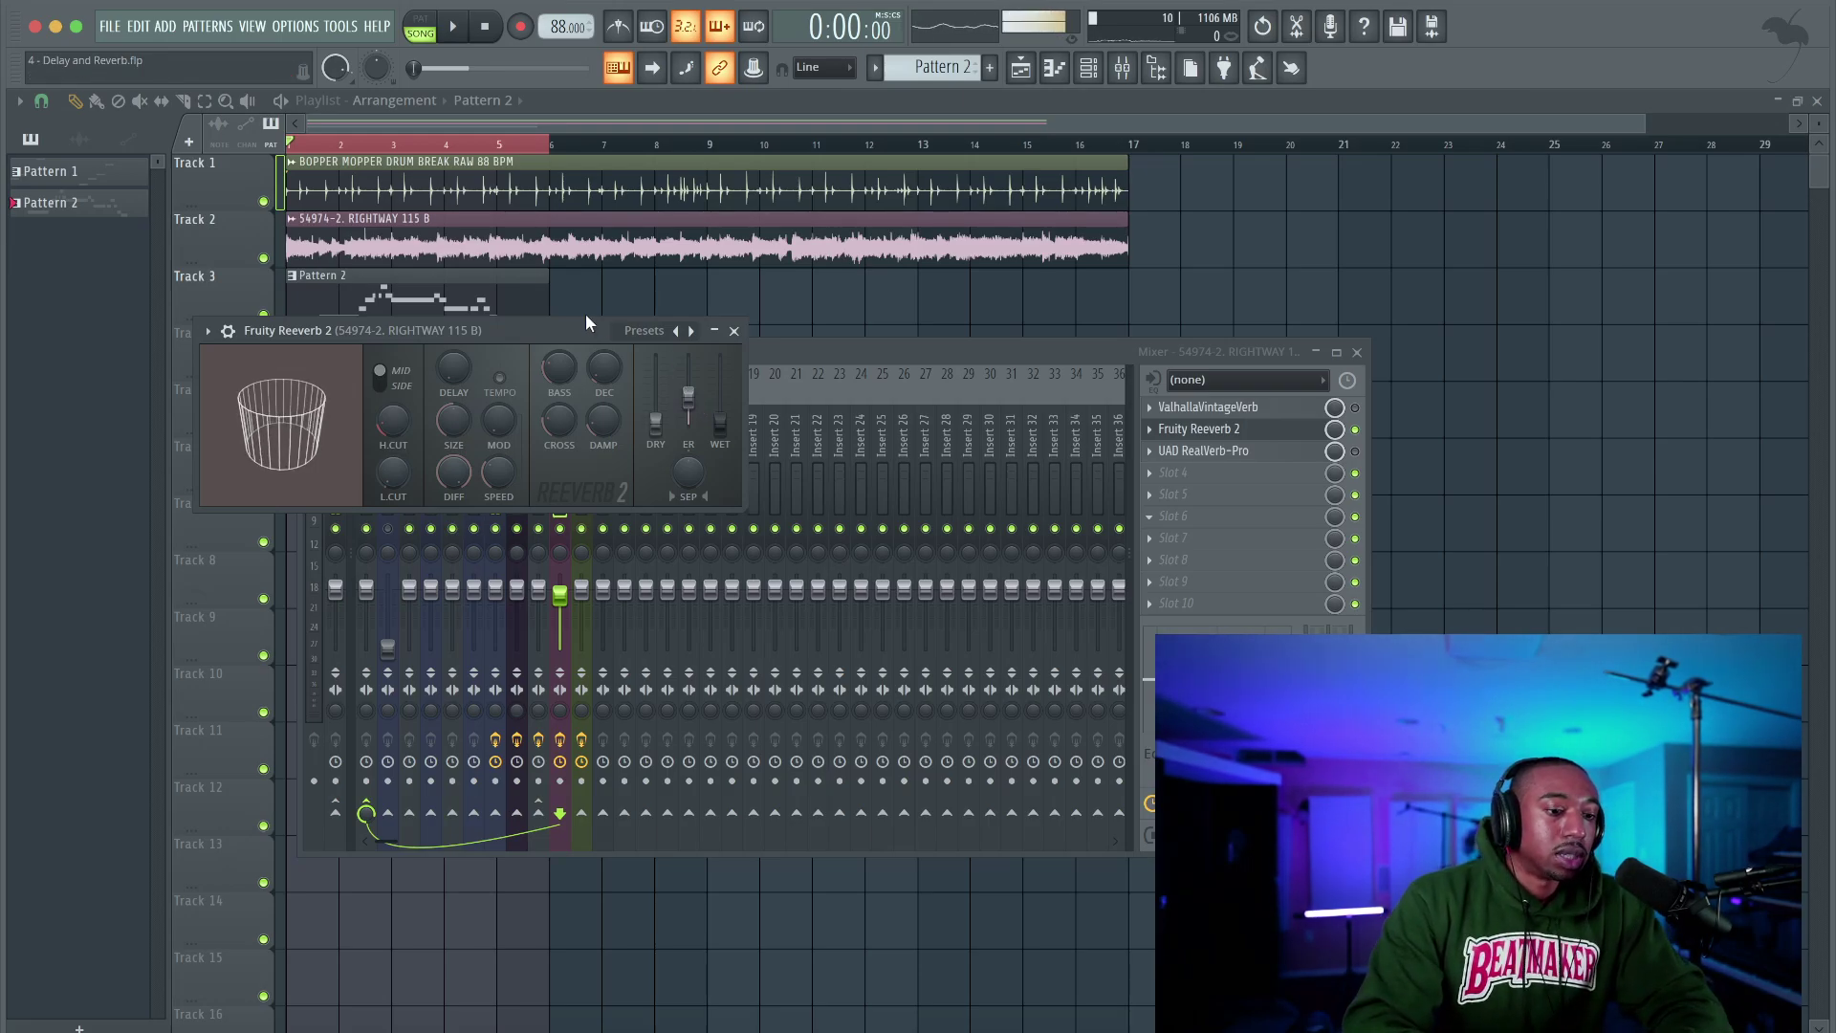
Play the song, raise Fruity Reeverb 2's early reflection level to 125%, and close the plugin window
{"action": "left_click_drag", "start_coordinate": [585, 323], "coordinate": [630, 675]}
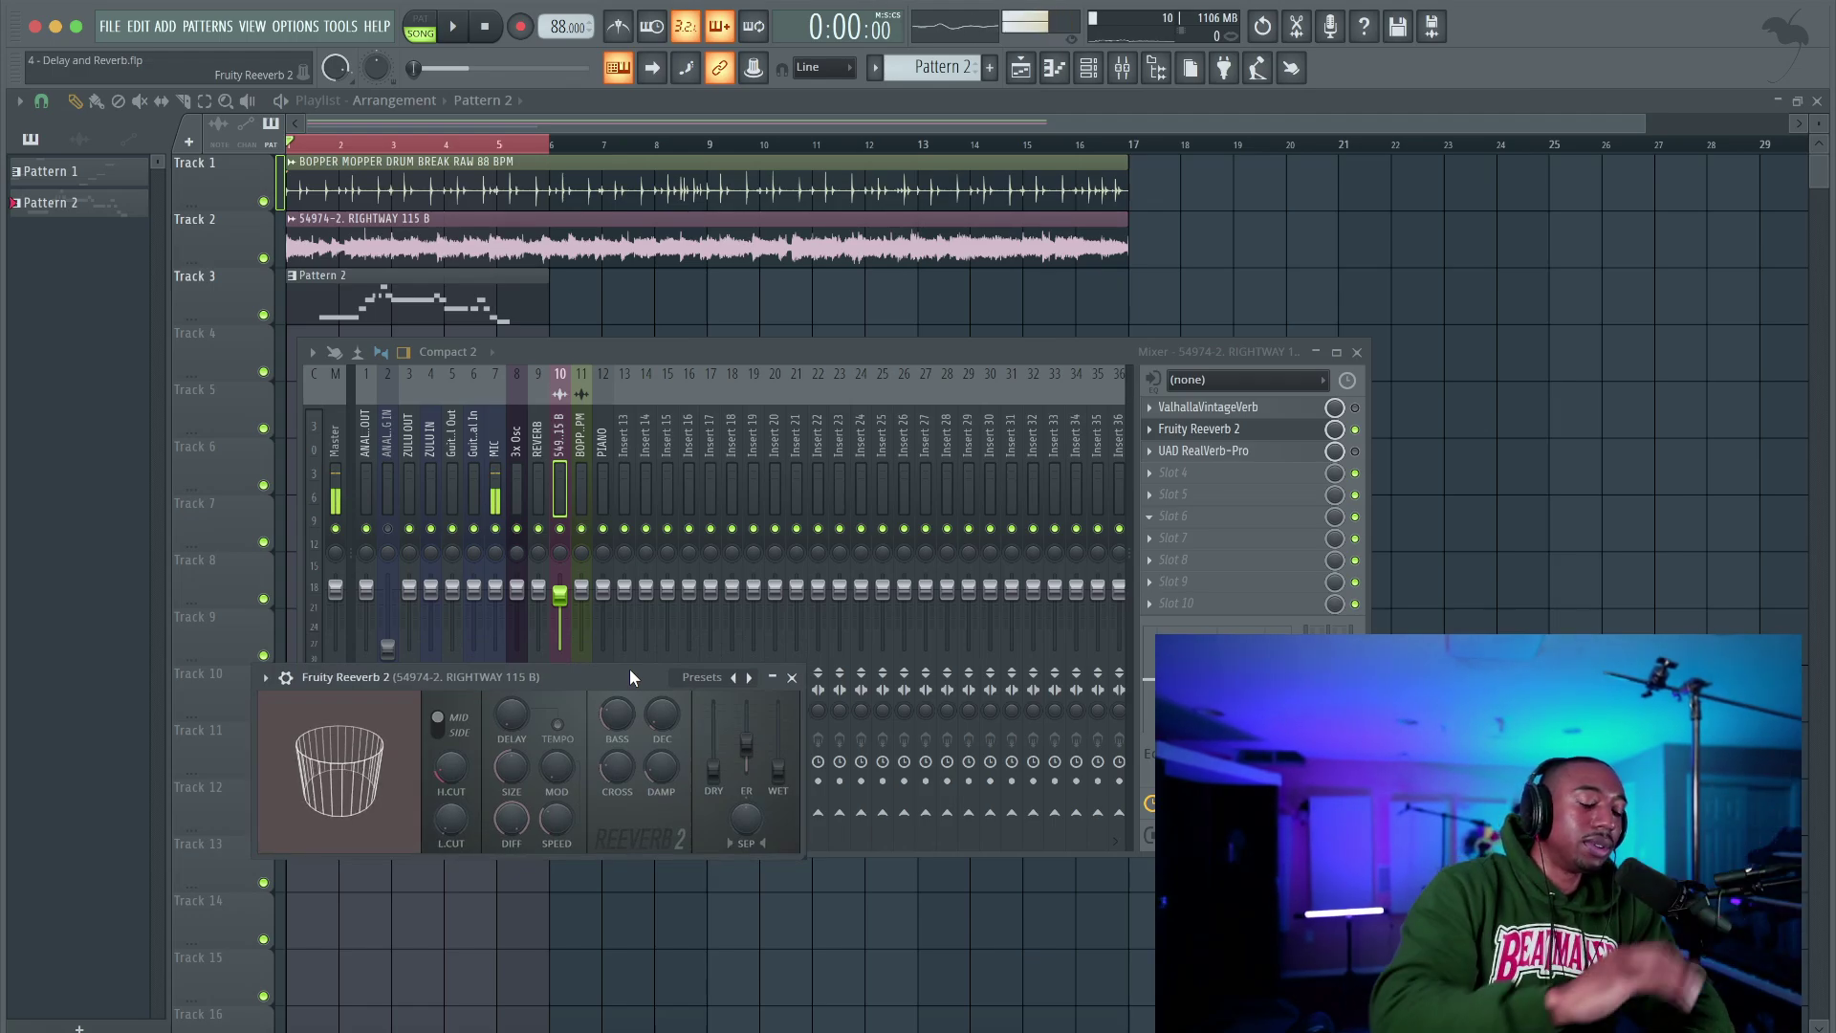
{"action": "key", "text": "space"}
{"action": "left_click_drag", "start_coordinate": [747, 746], "coordinate": [751, 704]}
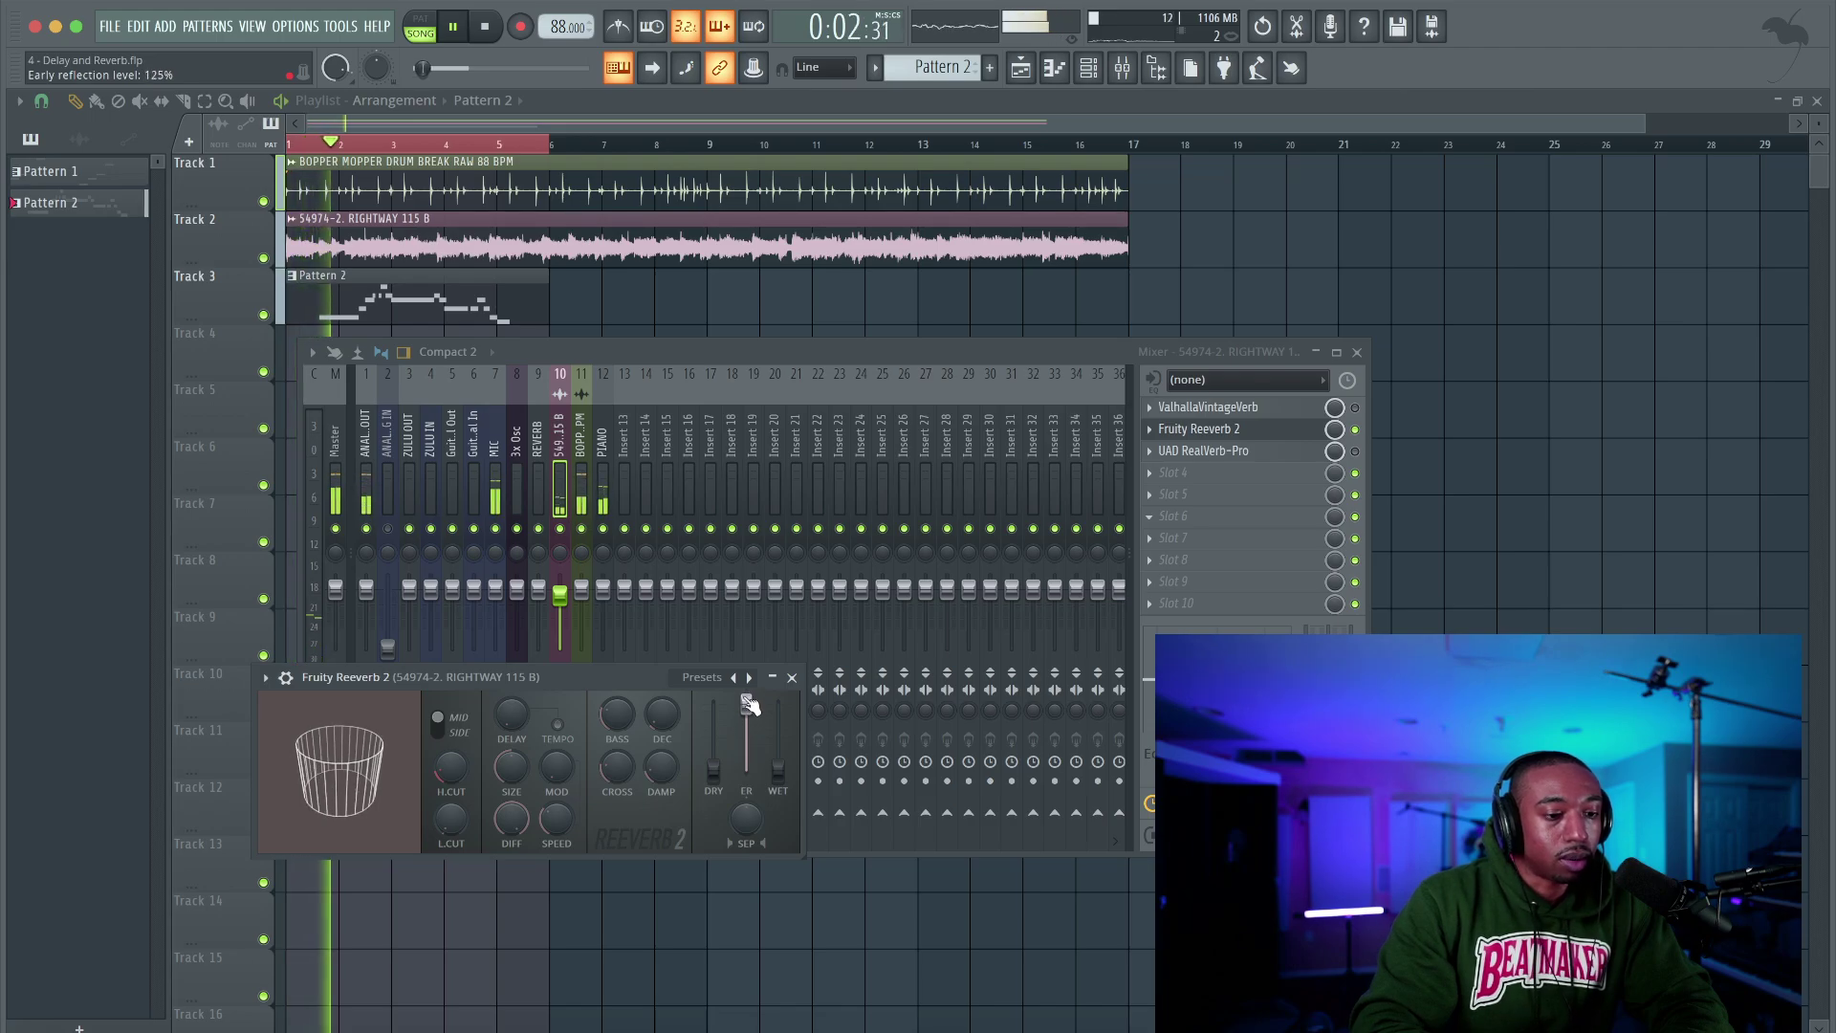
{"action": "left_click", "coordinate": [792, 677]}
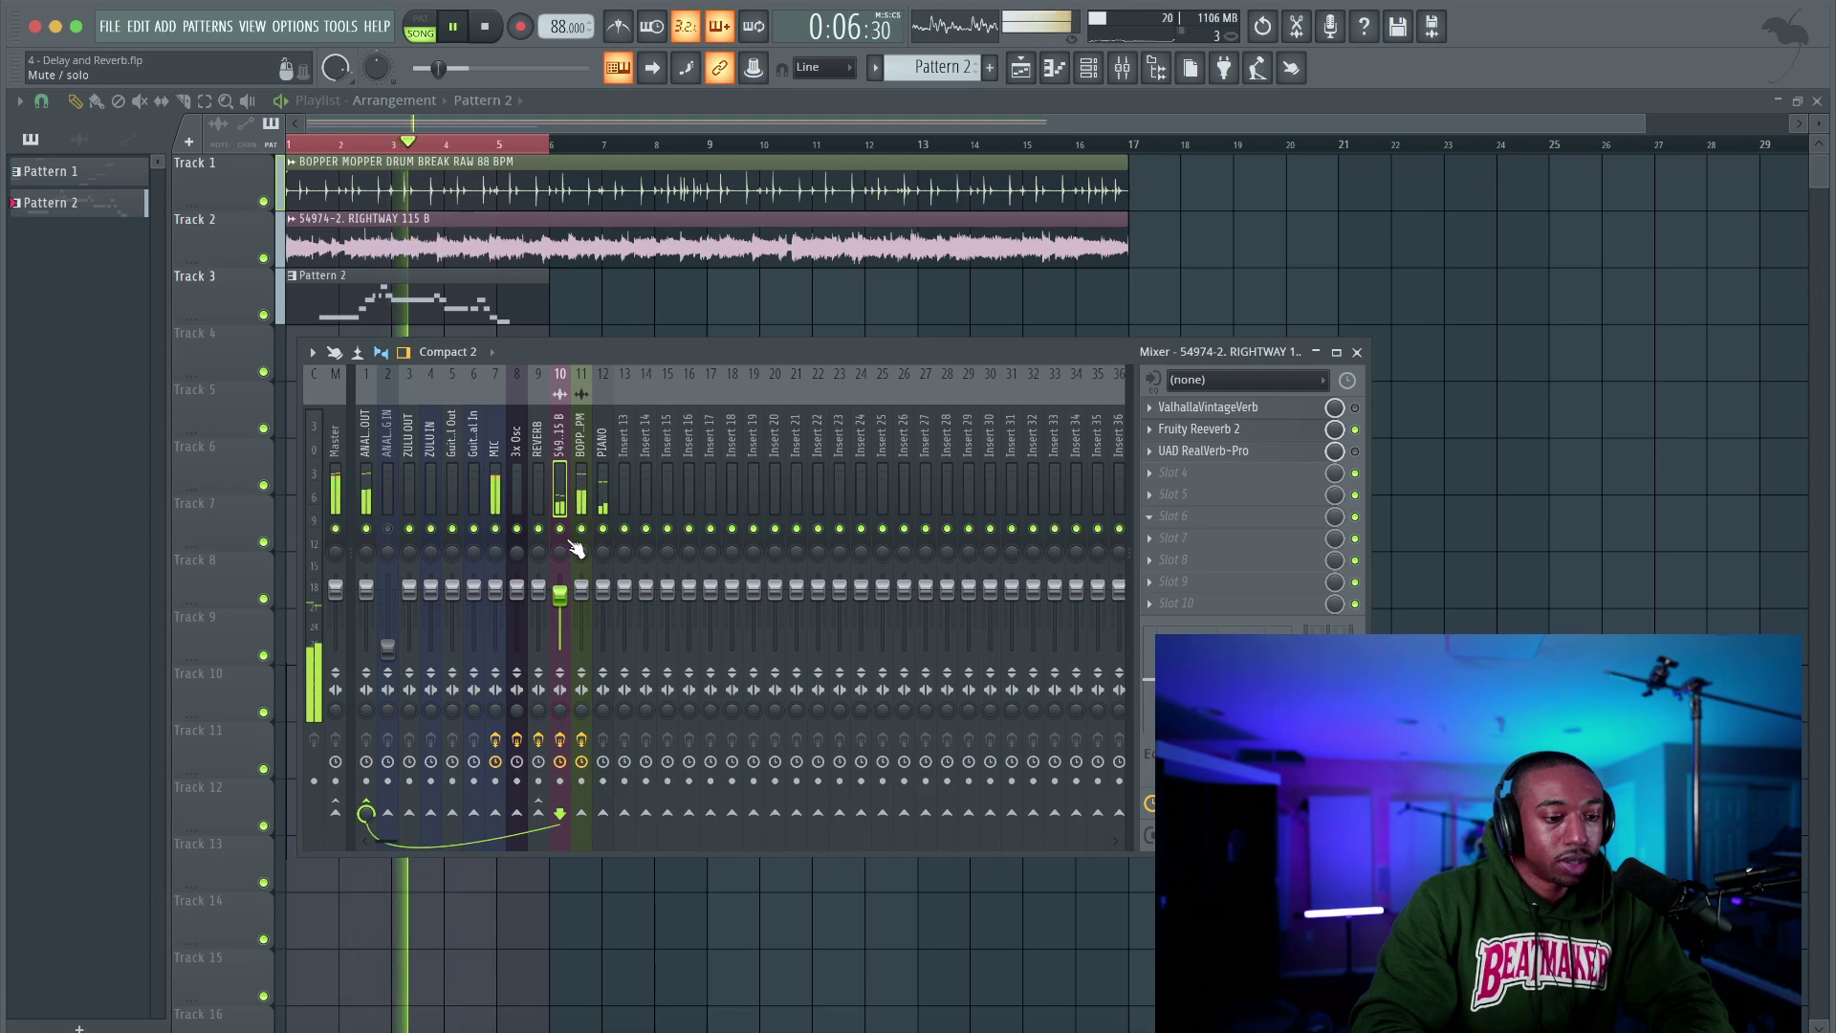
Restart playback, reset the RIGHTWAY 115 B track's volume to its default, and briefly play the song again
{"action": "key", "text": "space"}
{"action": "key", "text": "space"}
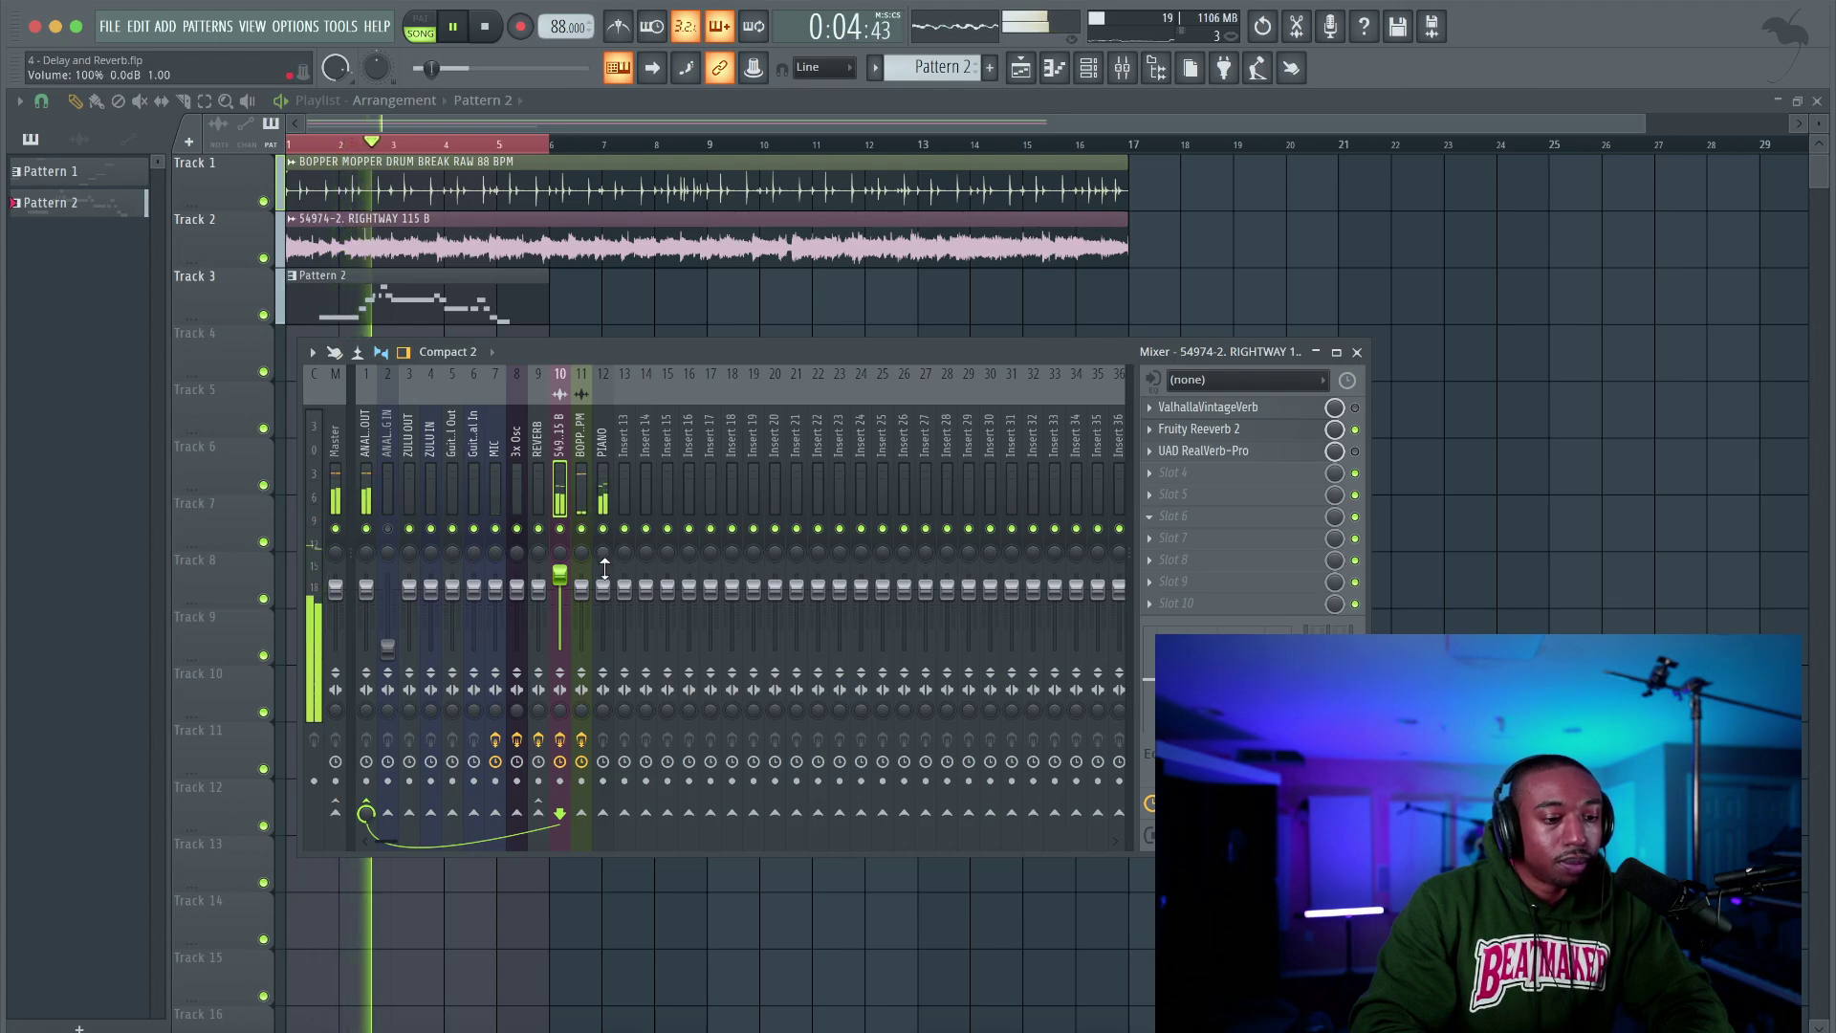
{"action": "key", "text": "space"}
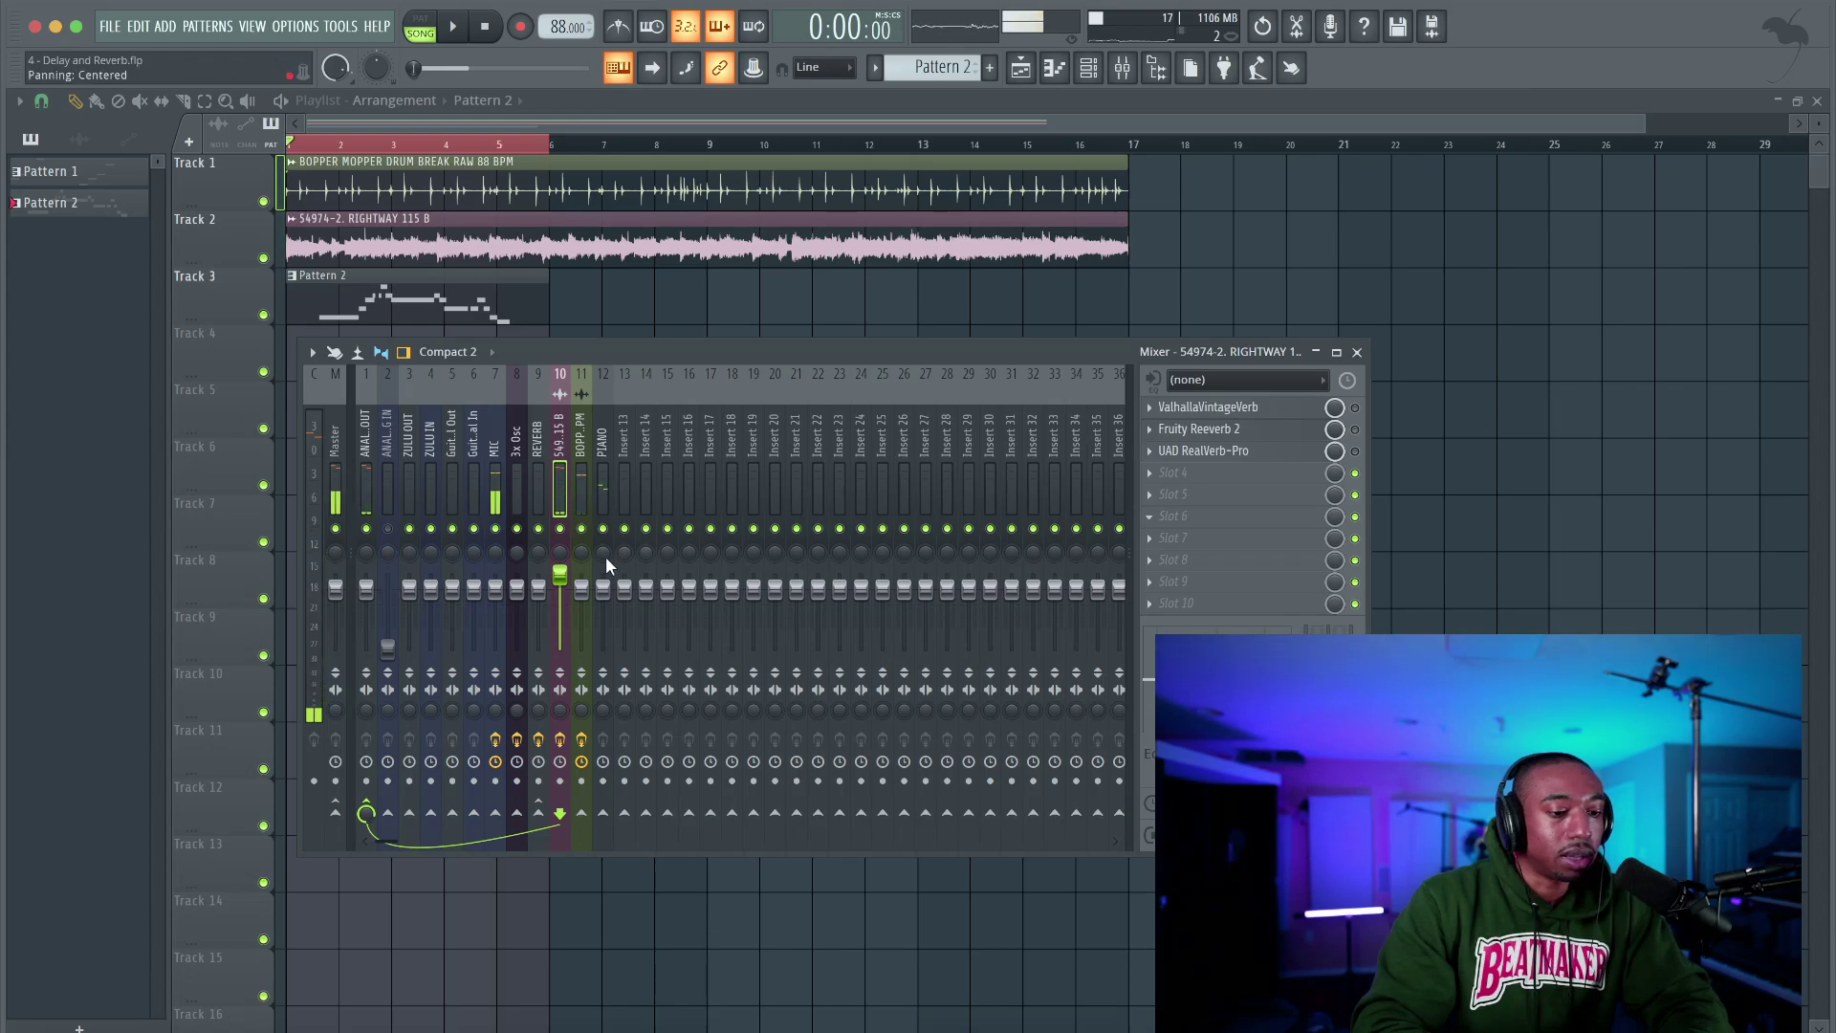
{"action": "right_click", "coordinate": [559, 571]}
{"action": "left_click", "coordinate": [598, 585]}
{"action": "key", "text": "space"}
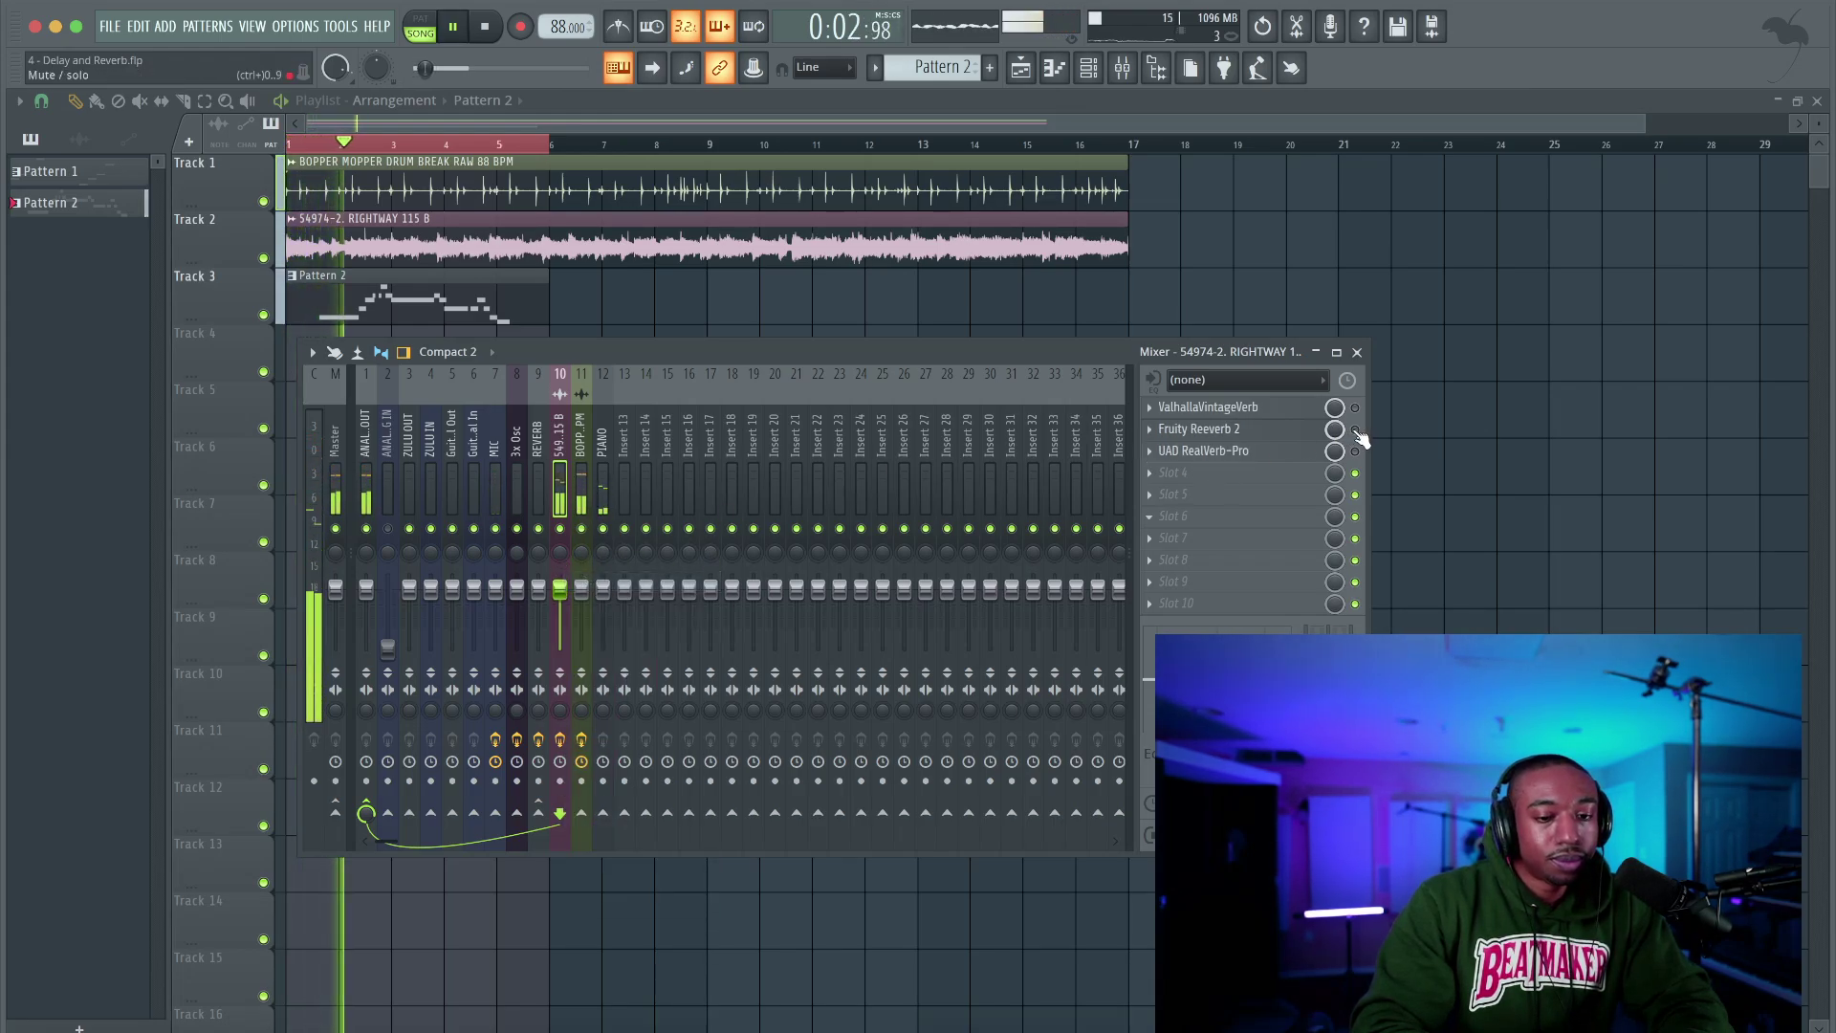
{"action": "key", "text": "space"}
Reopen Fruity Reeverb 2, reset its dry level, lower its early reflection level to the minimum, and move the window above the mixer
{"action": "left_click", "coordinate": [1199, 428]}
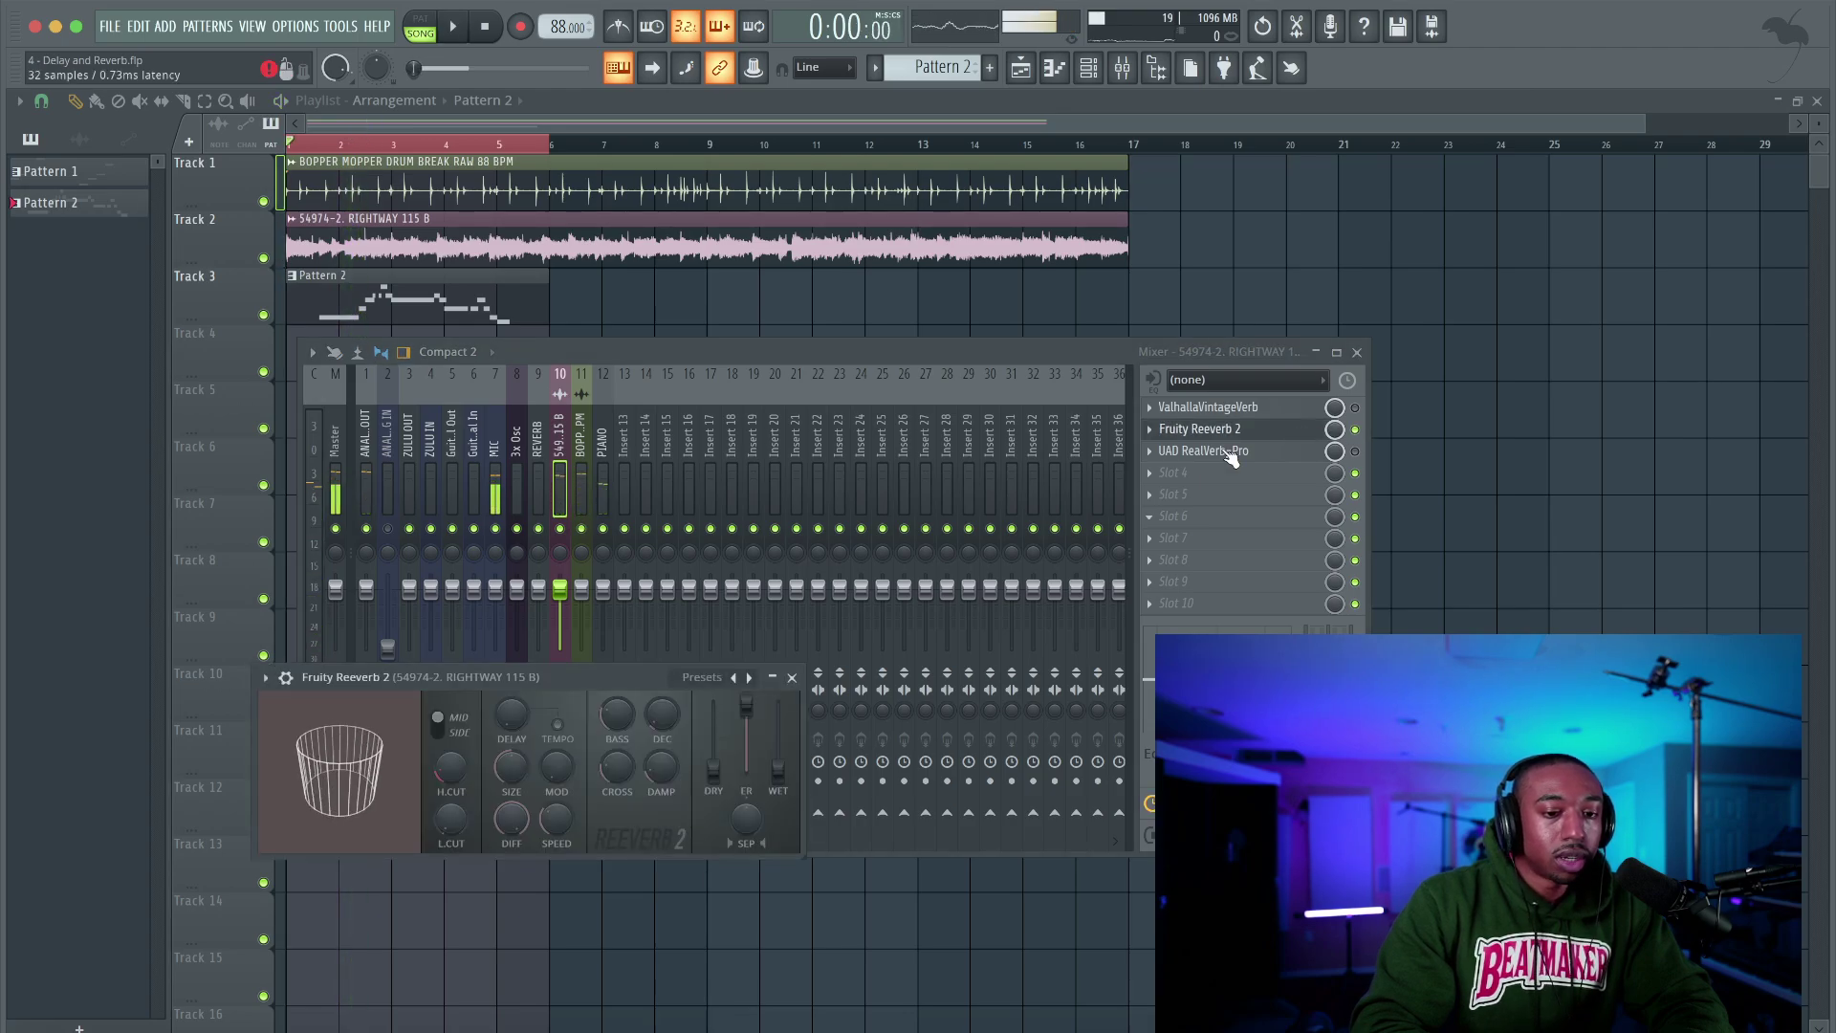
{"action": "right_click", "coordinate": [709, 769]}
{"action": "key", "text": "r"}
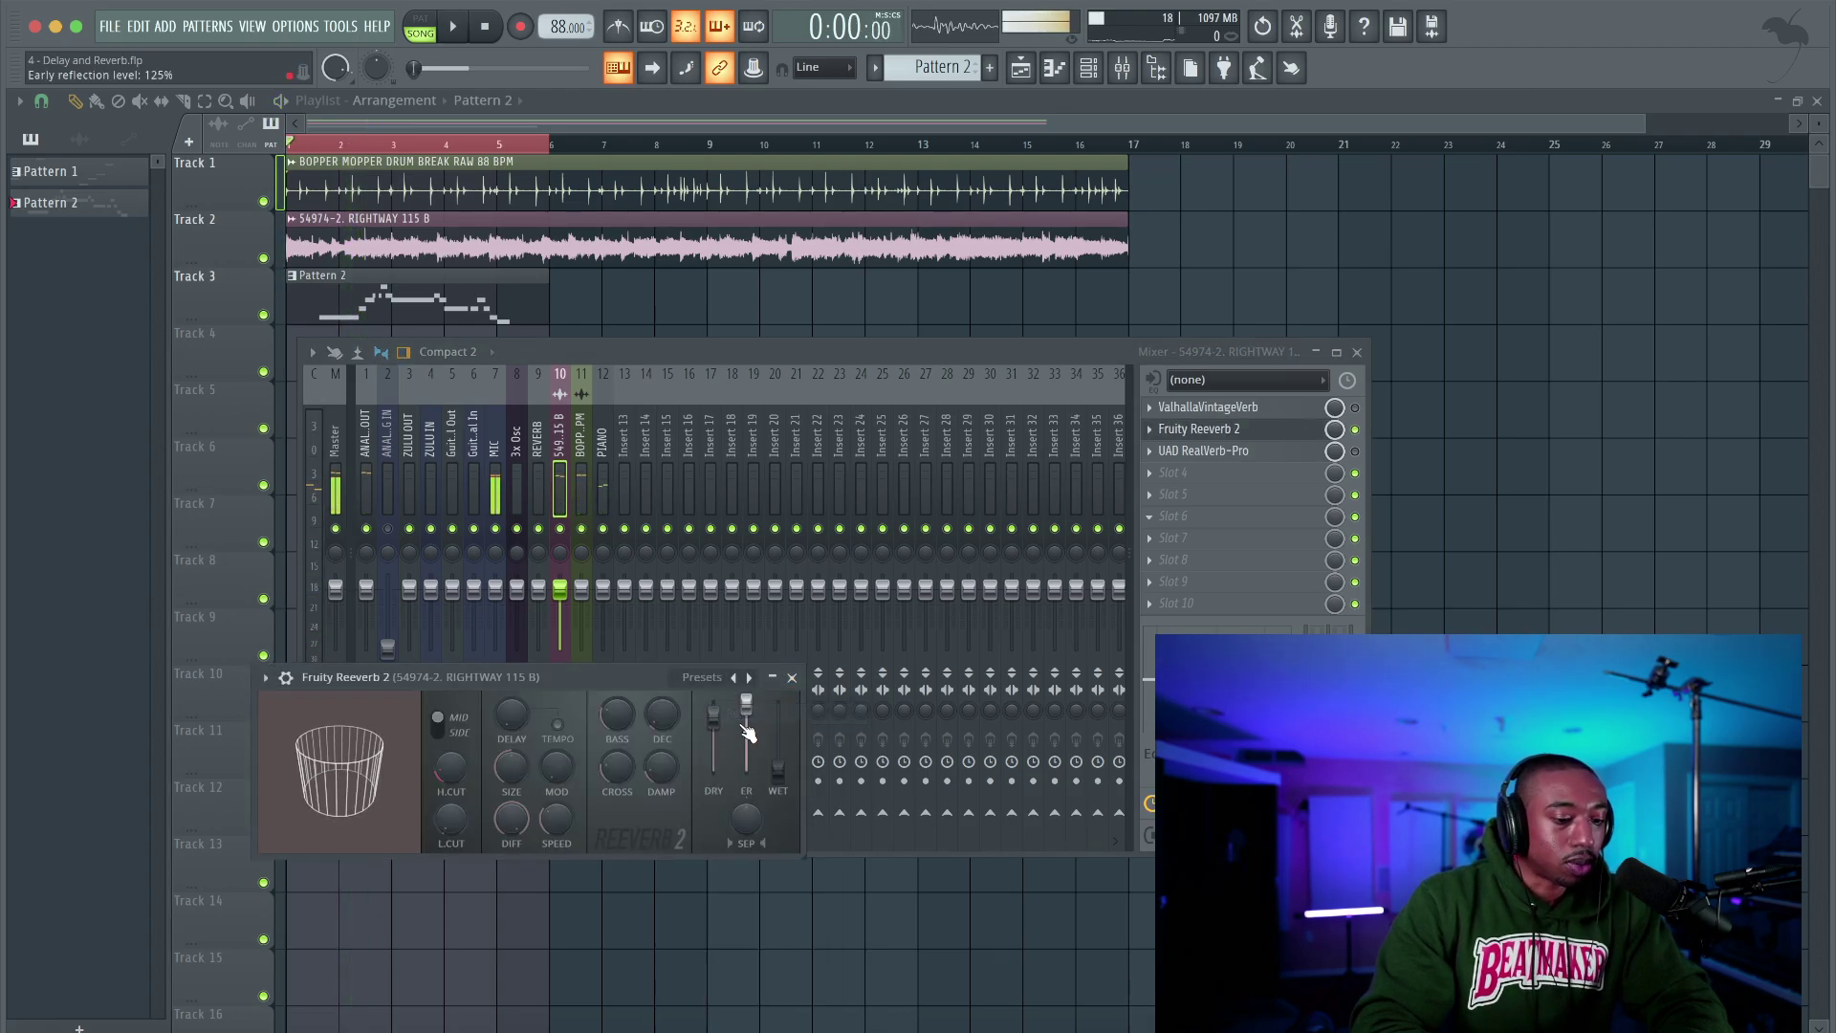
{"action": "left_click_drag", "start_coordinate": [746, 707], "coordinate": [746, 771]}
{"action": "left_click_drag", "start_coordinate": [651, 675], "coordinate": [626, 160]}
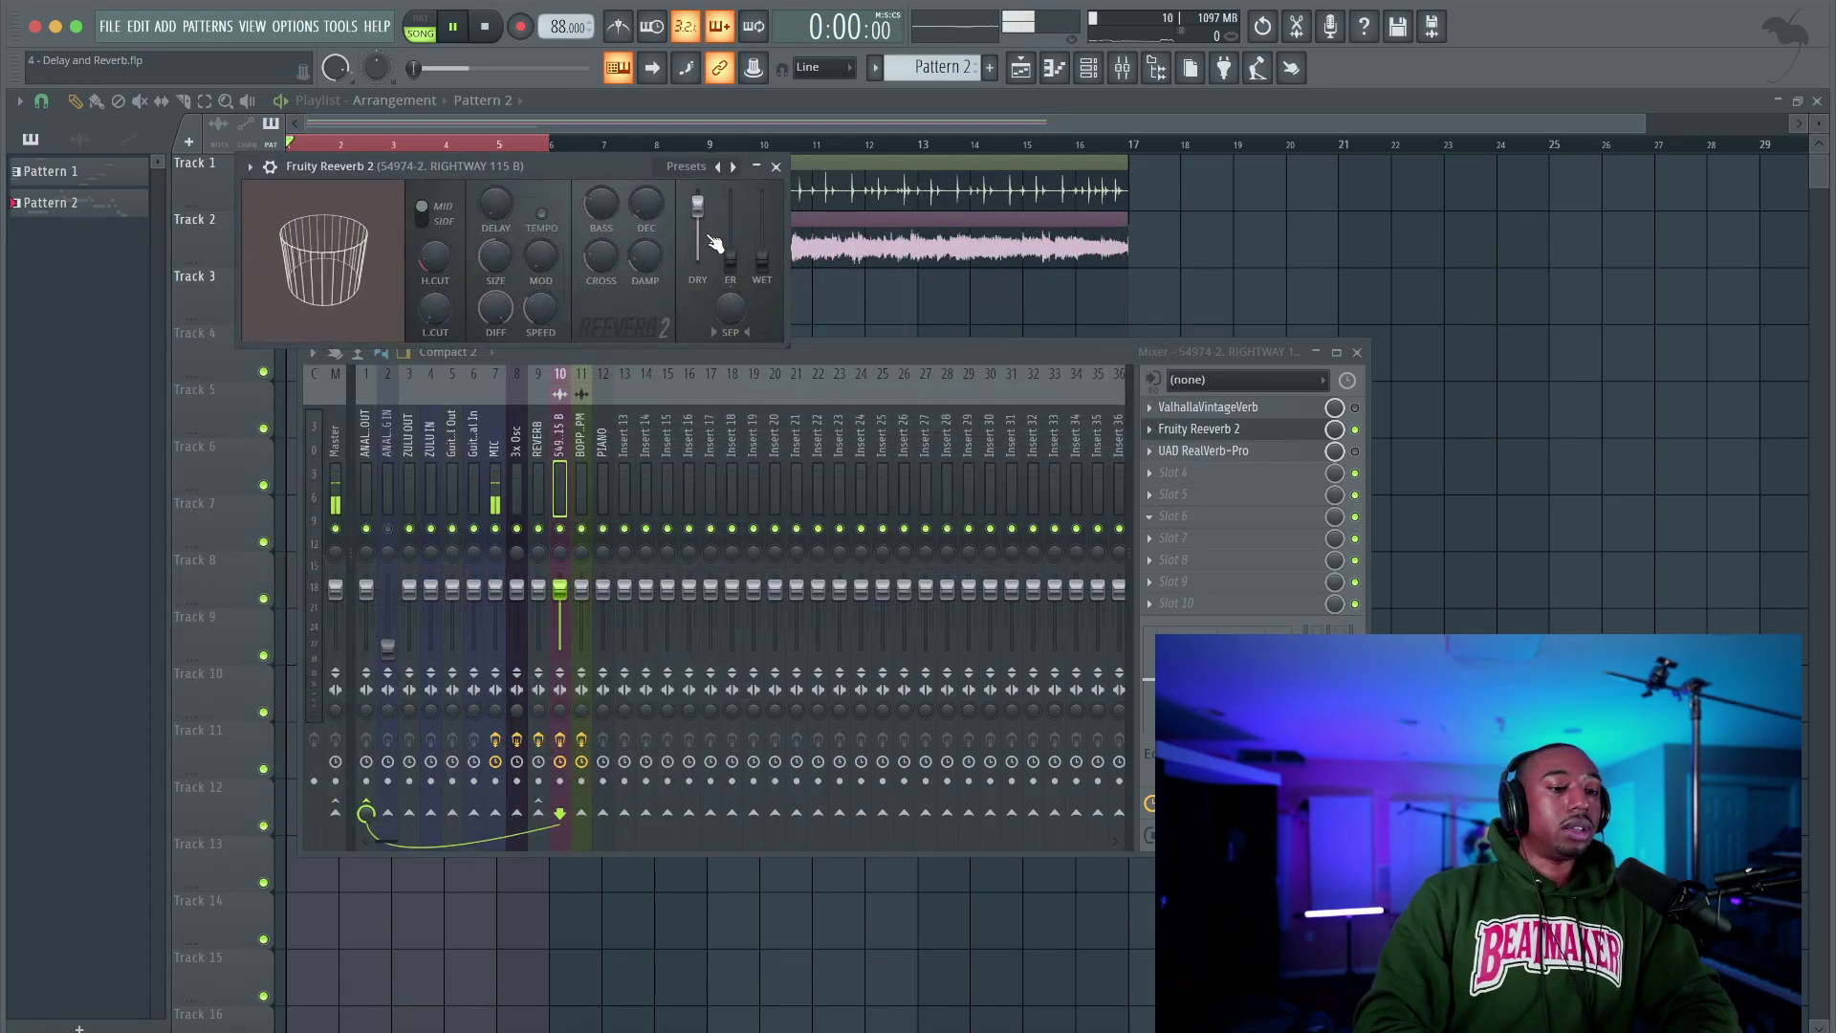
Play the song and set Fruity Reeverb 2's early reflection level to 102% and its dry level to 59%
{"action": "key", "text": "space"}
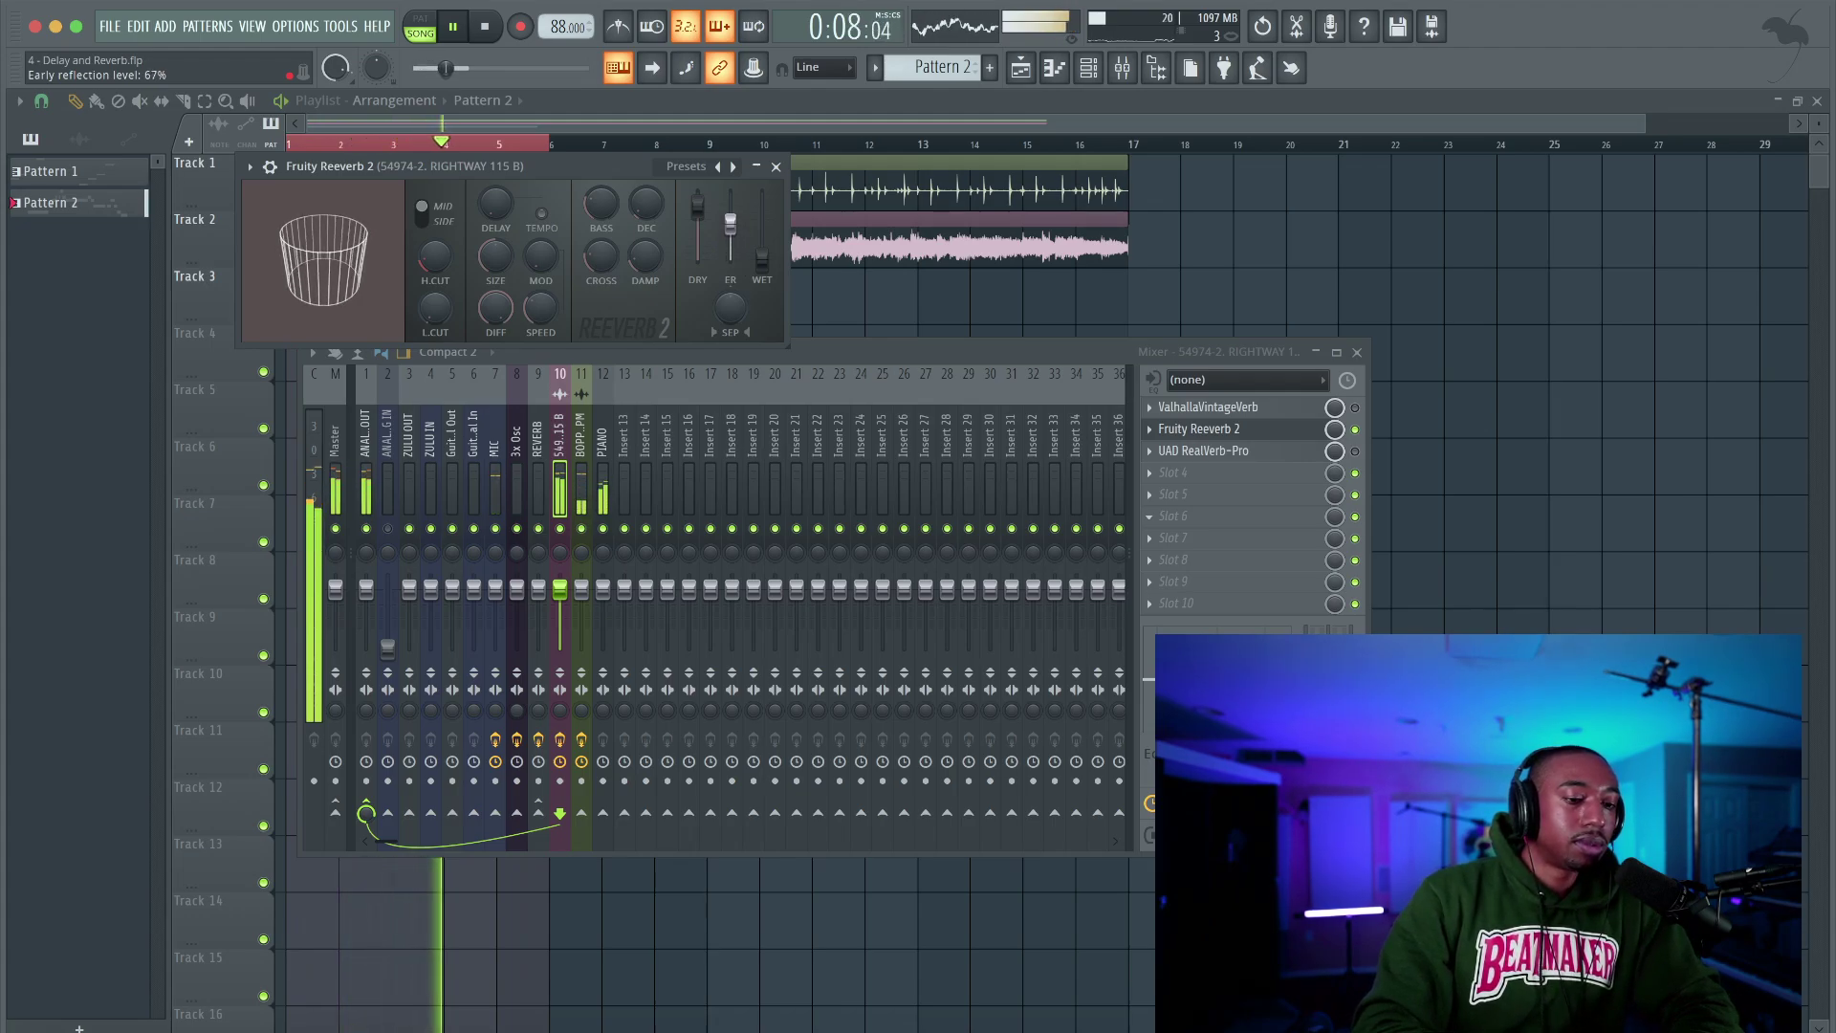
{"action": "left_click_drag", "start_coordinate": [739, 222], "coordinate": [739, 211]}
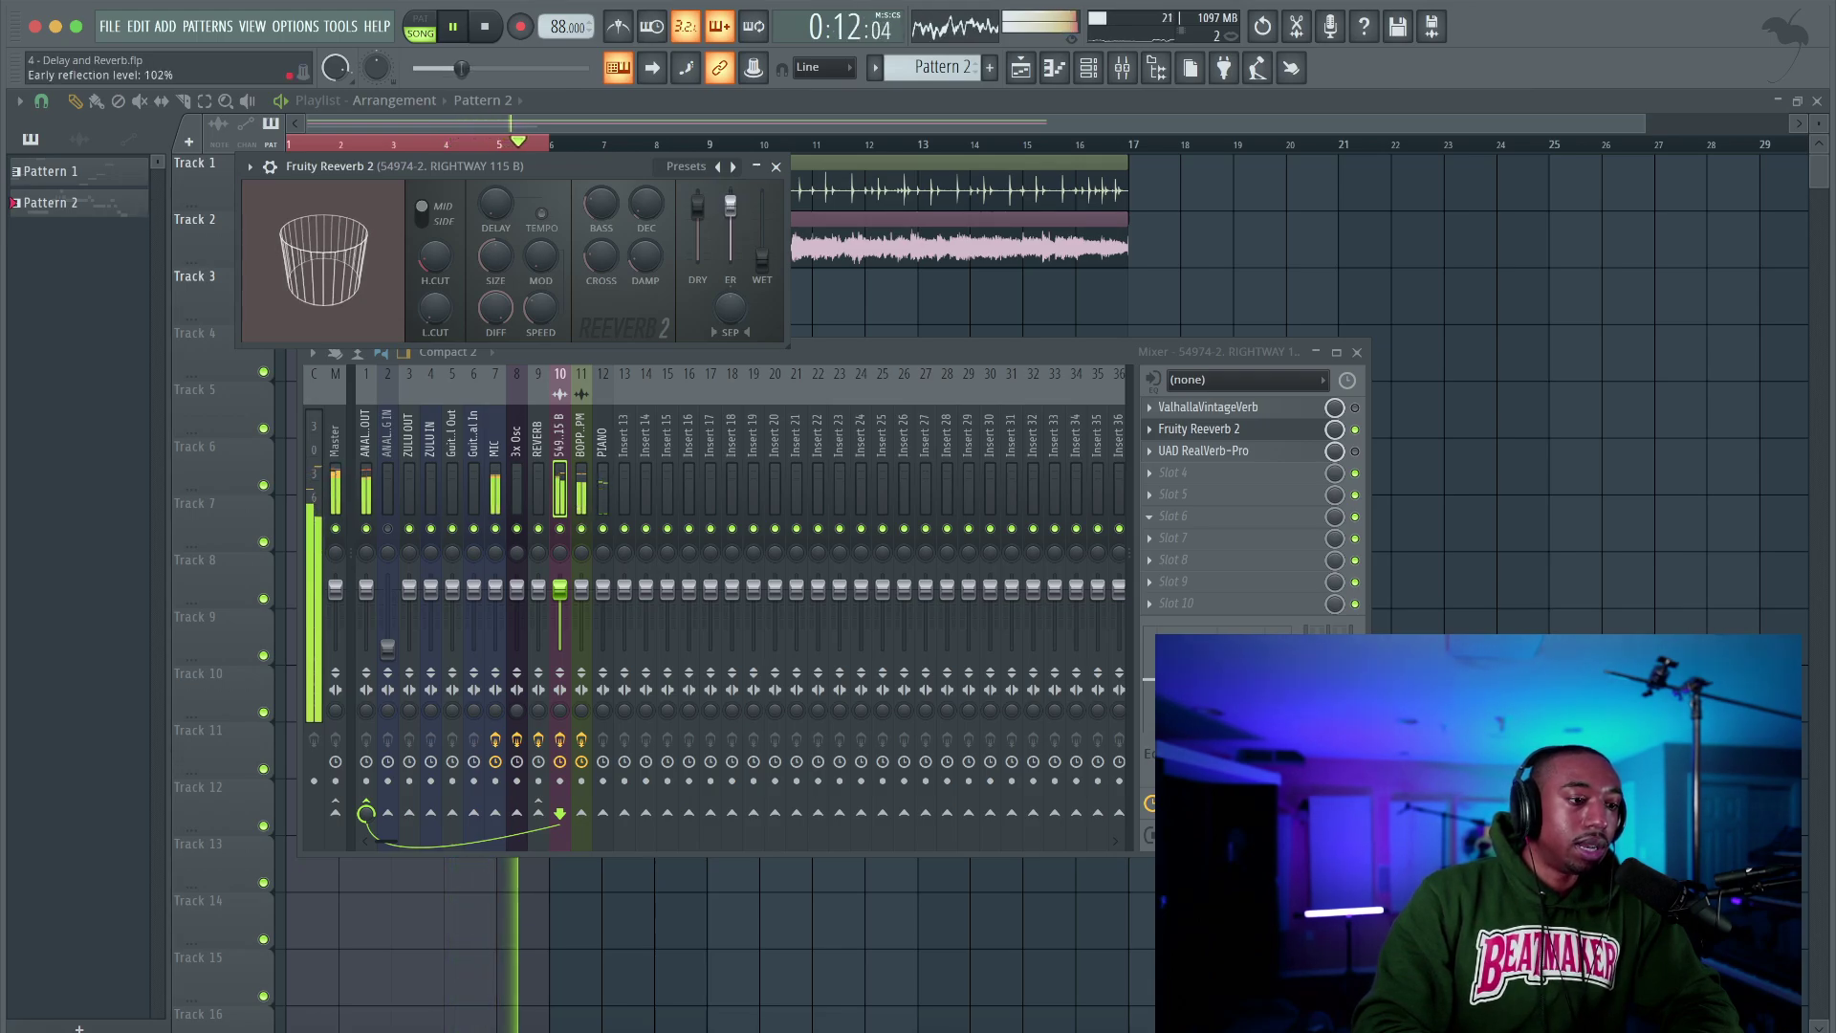
{"action": "left_click_drag", "start_coordinate": [697, 202], "coordinate": [697, 226]}
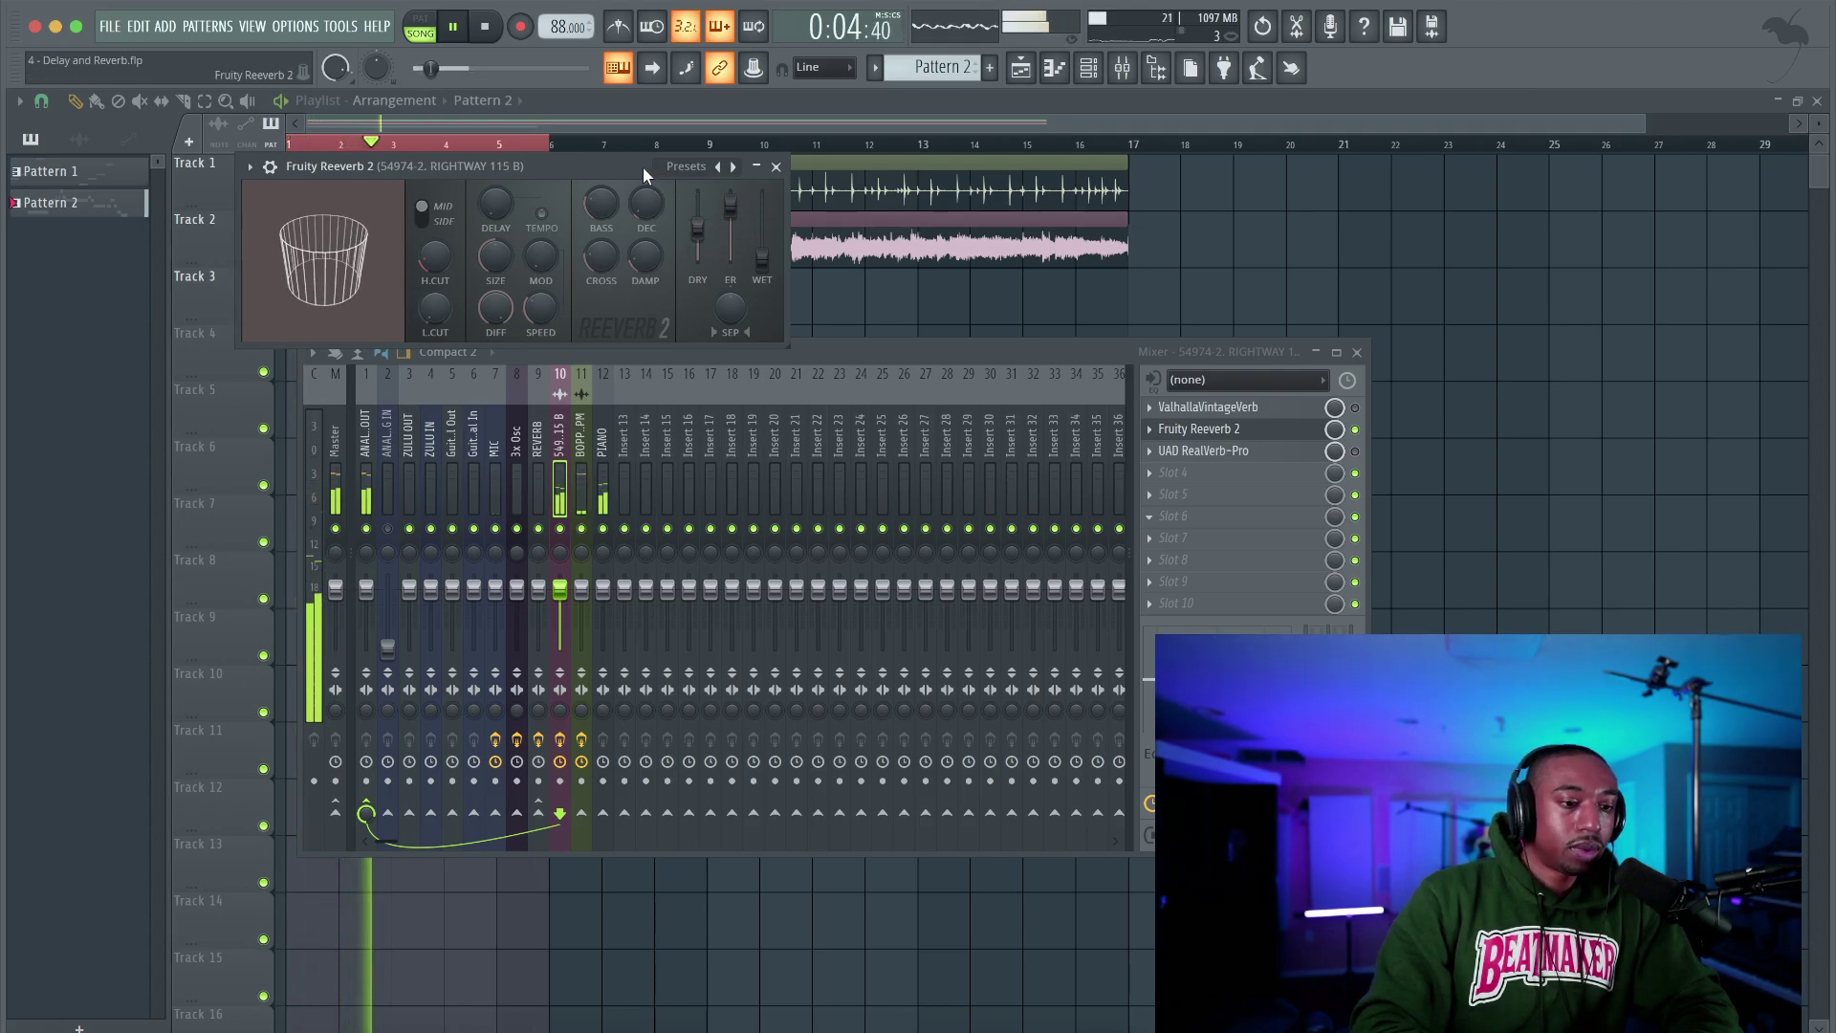
{"action": "left_click_drag", "start_coordinate": [698, 223], "coordinate": [701, 226]}
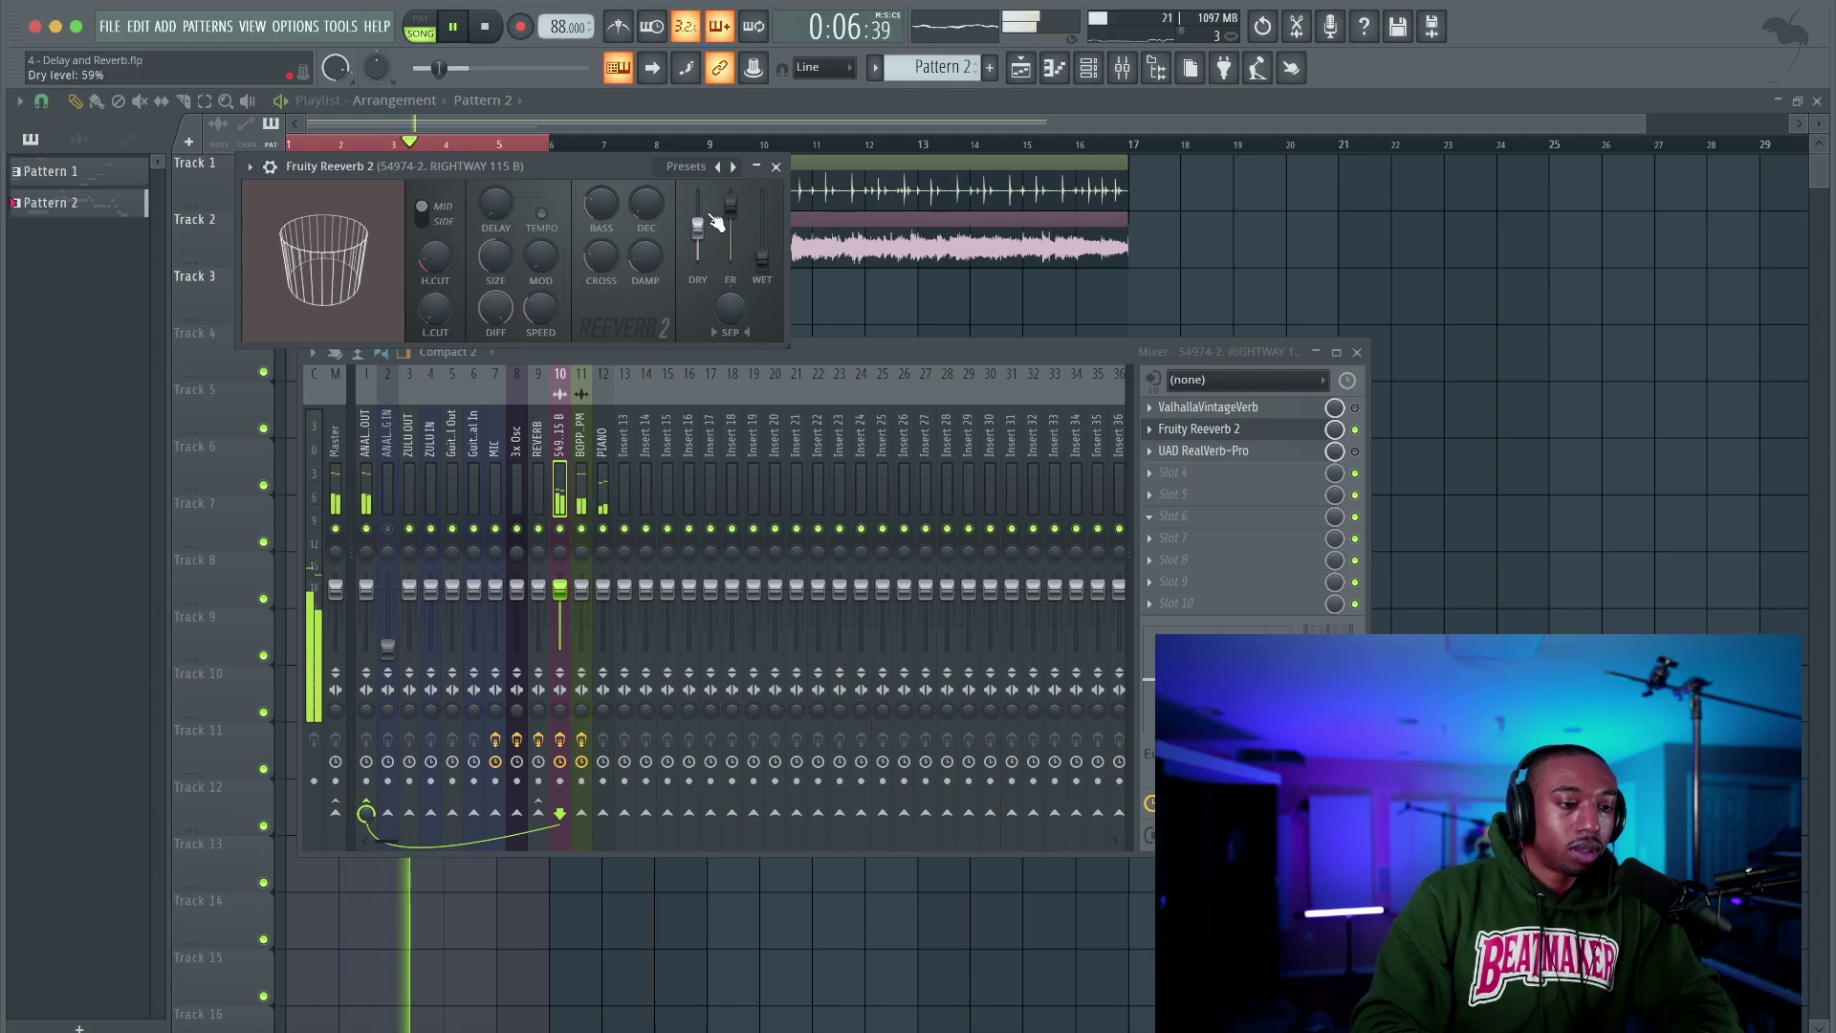
Raise the RIGHTWAY 115 B track's volume to 112% and lower Fruity Reeverb 2's dry level to the minimum
{"action": "left_click", "coordinate": [559, 581]}
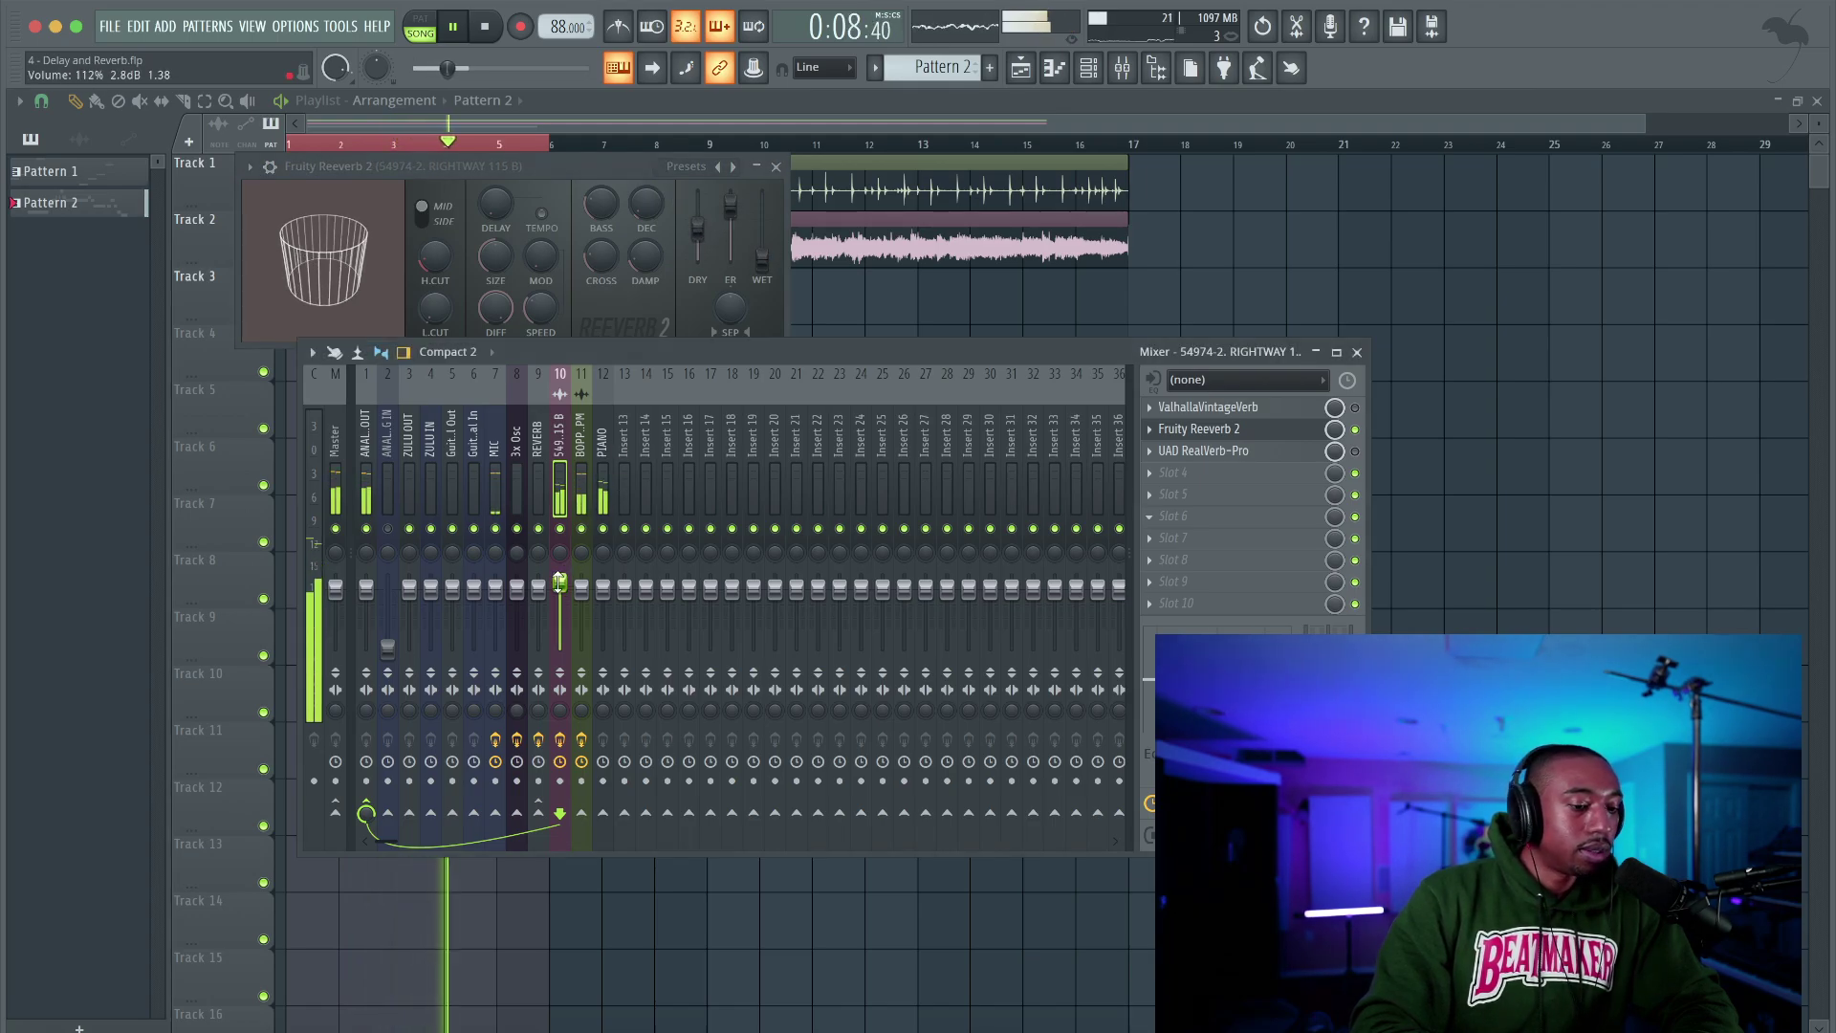
{"action": "left_click", "coordinate": [650, 168]}
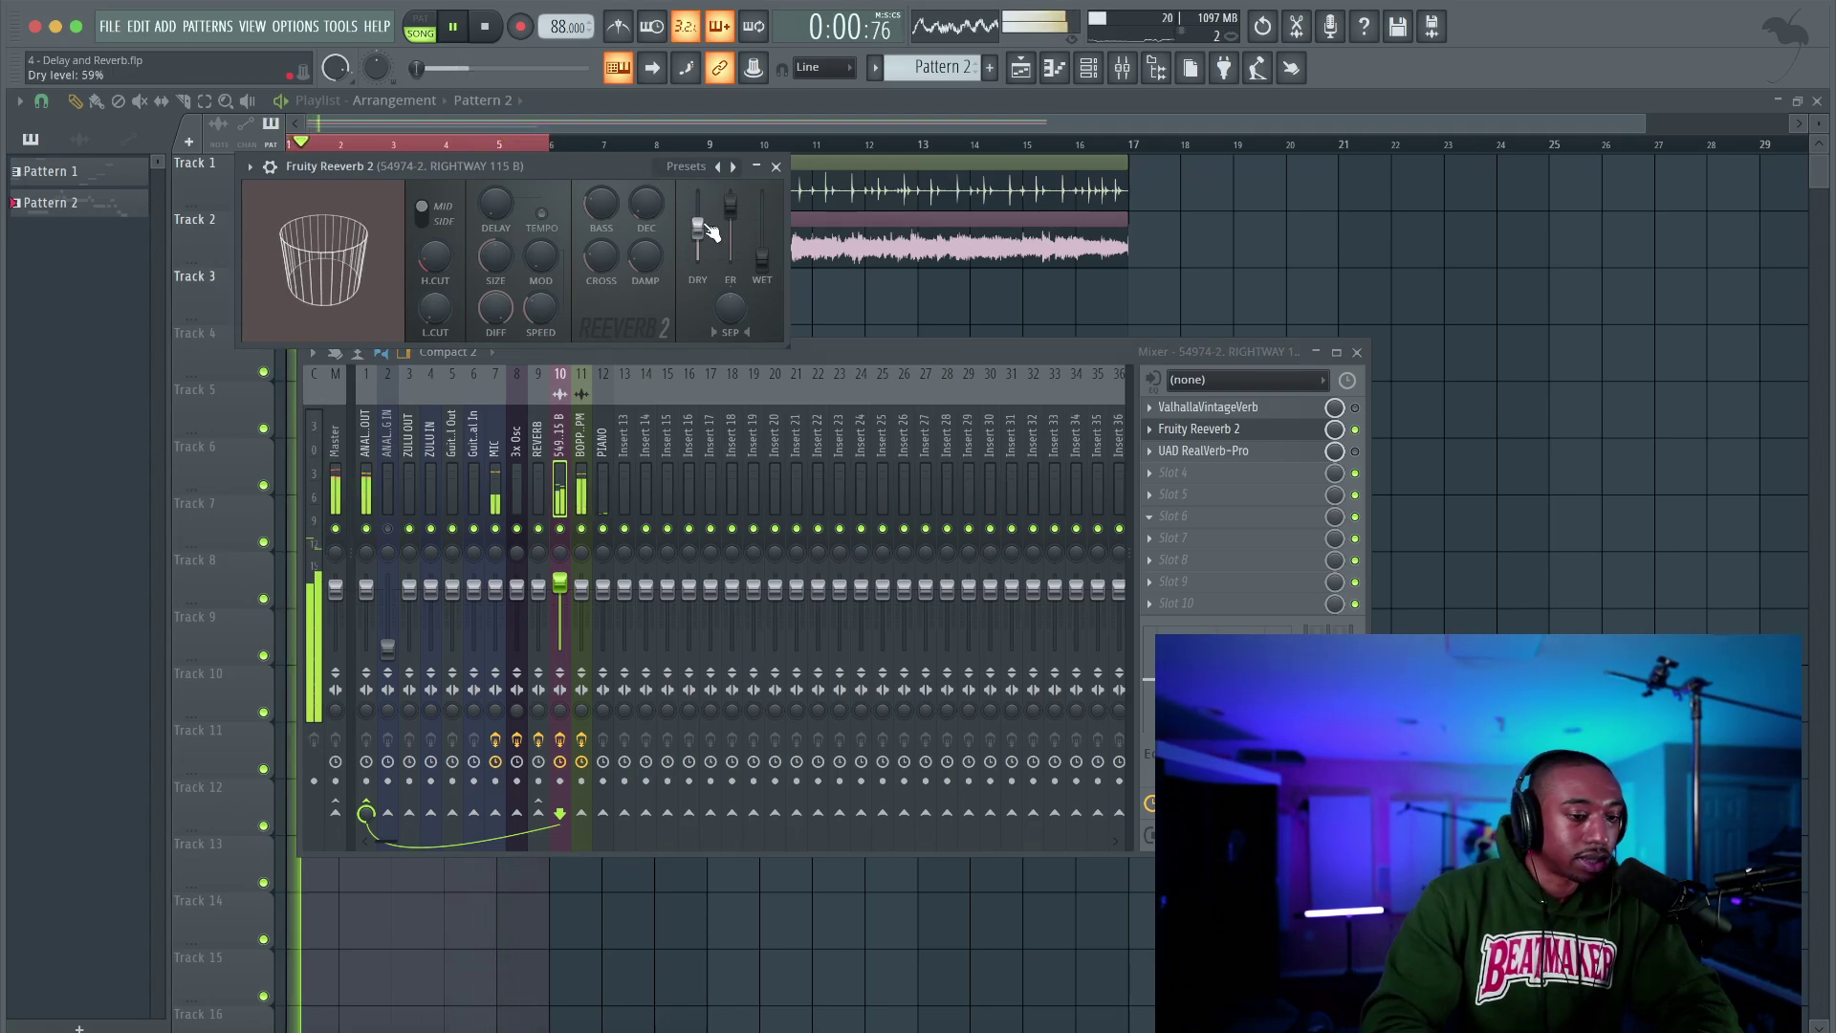
{"action": "left_click_drag", "start_coordinate": [704, 227], "coordinate": [705, 263]}
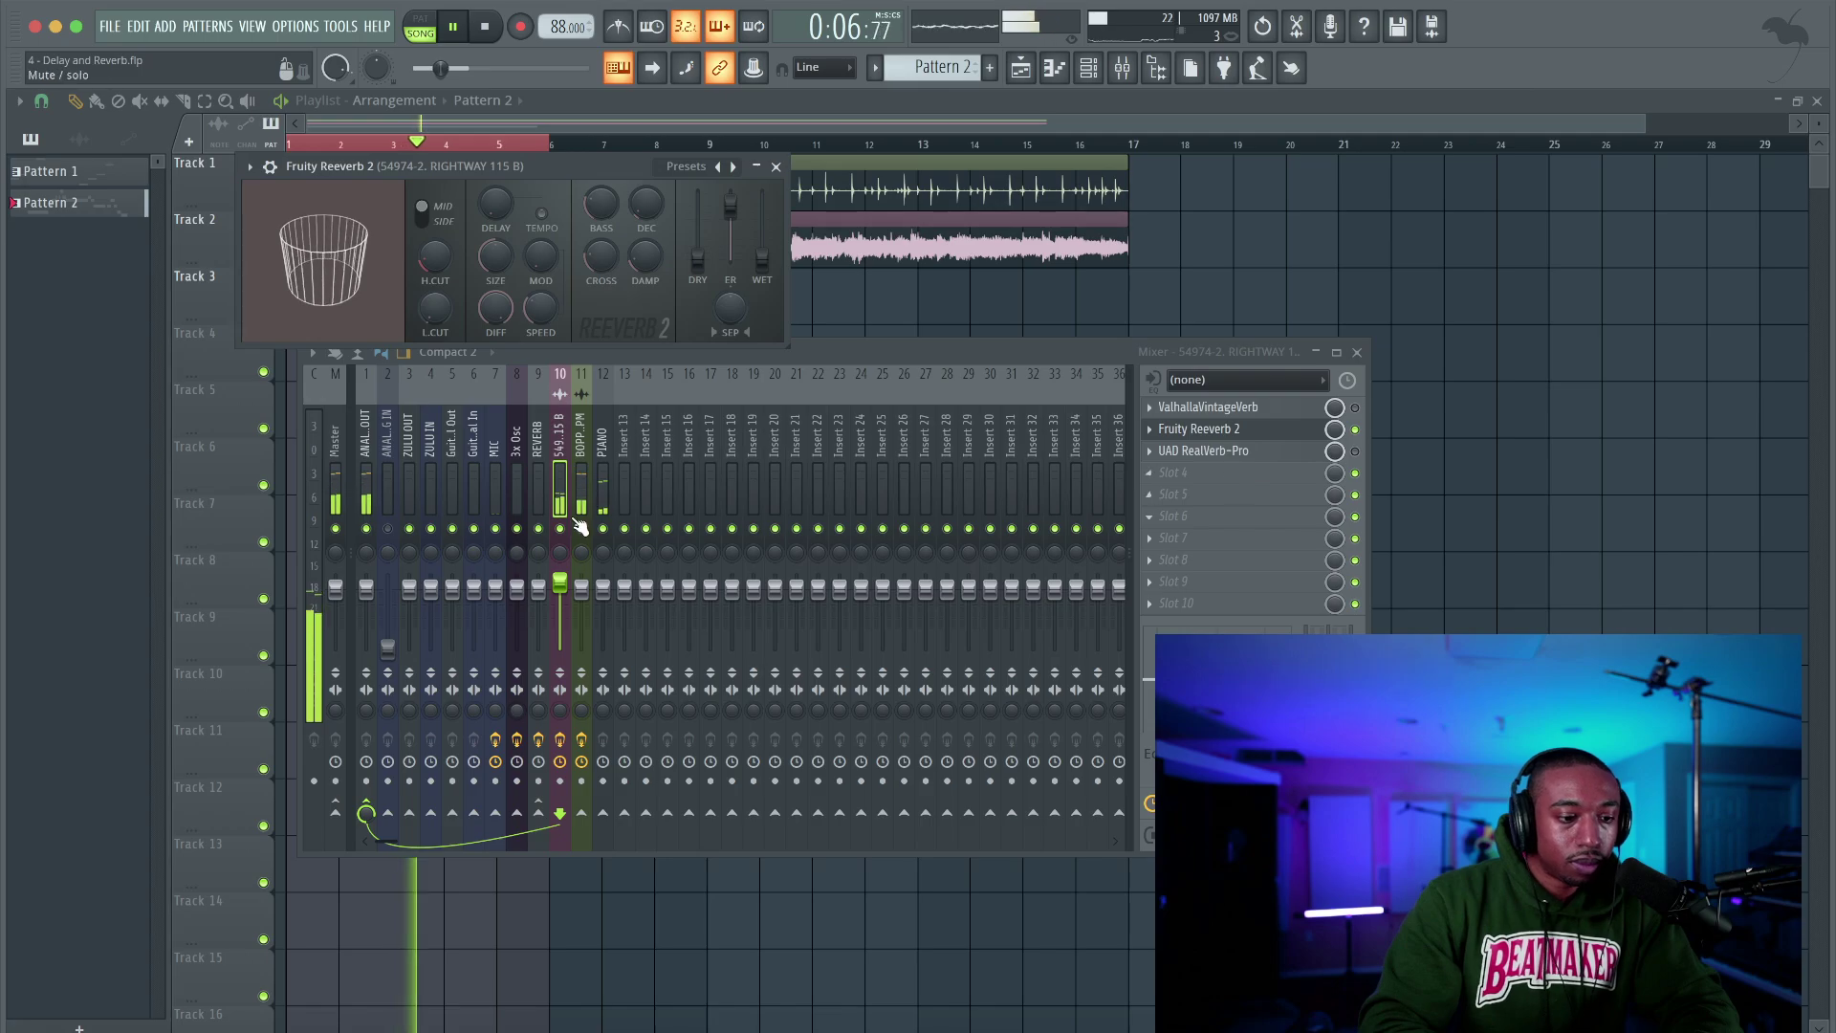
Add Fruity parametric EQ 2 to effect slot 4 of the RIGHTWAY 115 B track and raise its main level to about 2 dB
{"action": "left_click", "coordinate": [1285, 516]}
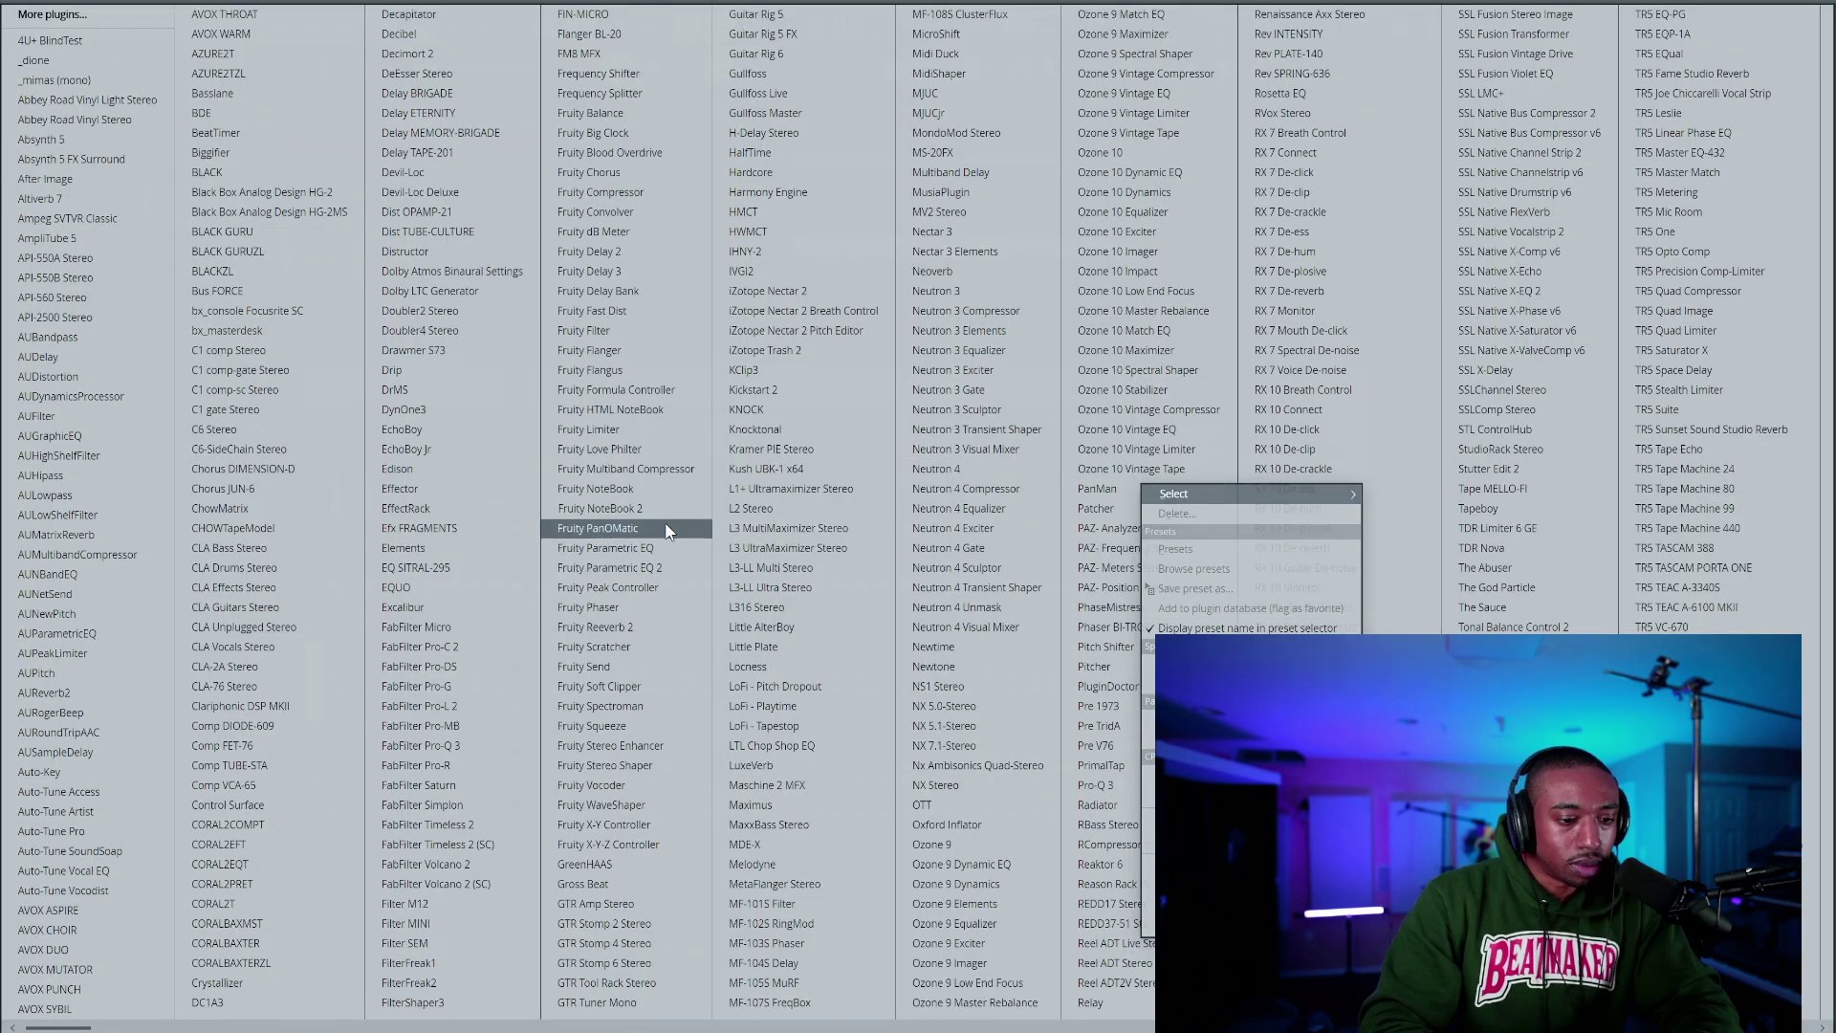
{"action": "left_click", "coordinate": [649, 567]}
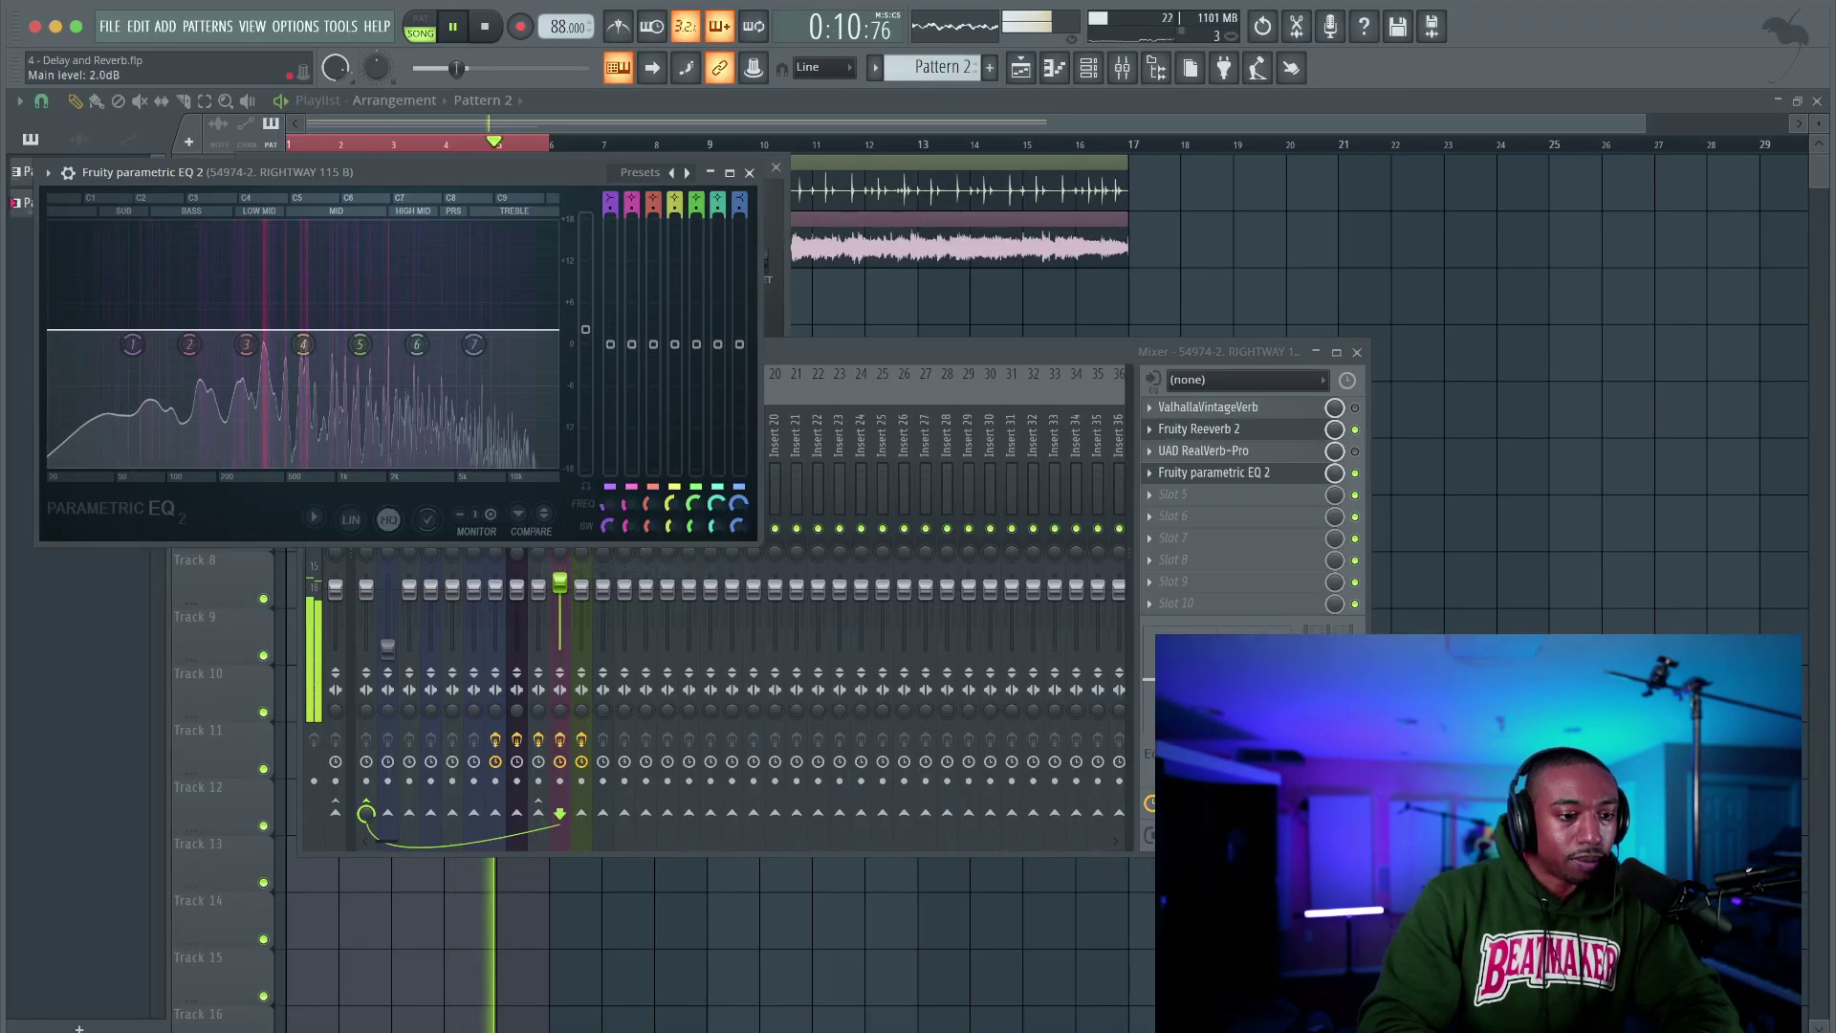
{"action": "left_click", "coordinate": [750, 172]}
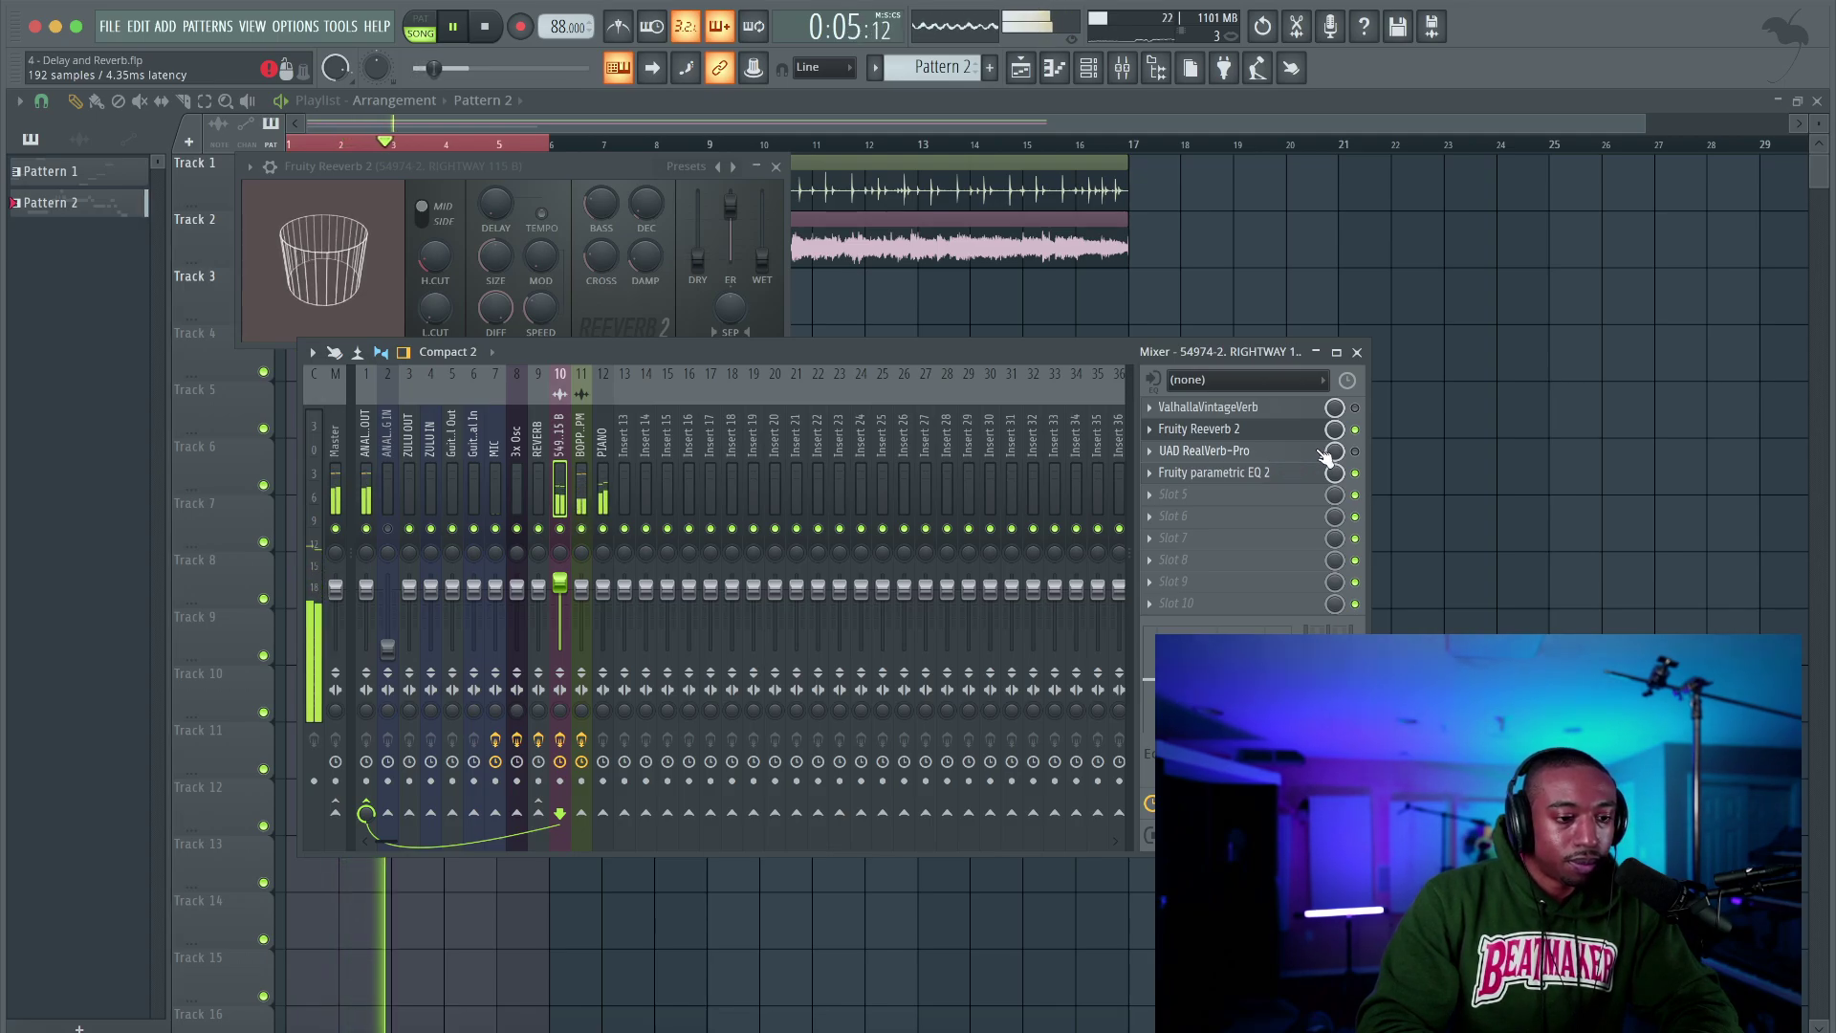
Lower Fruity Reeverb 2's early reflection level, set its dry level to 41%, and close the plugin window
{"action": "left_click", "coordinate": [1266, 438]}
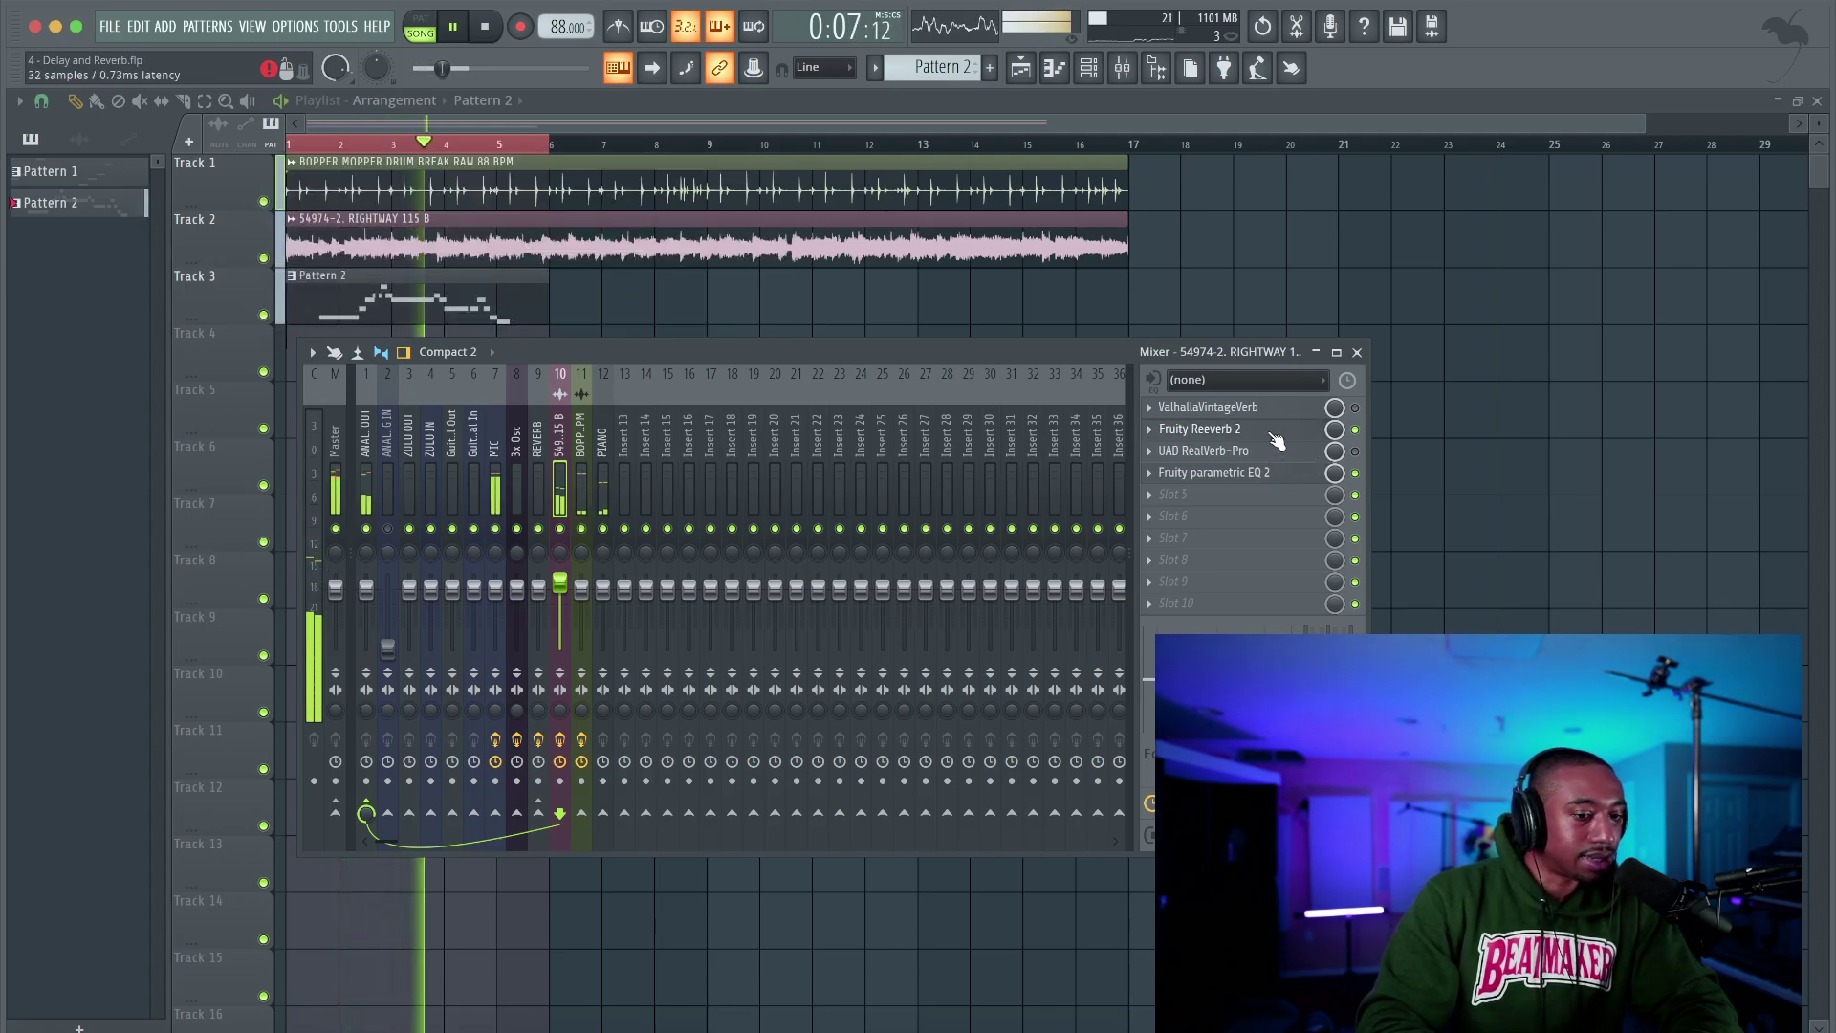
{"action": "left_click", "coordinate": [1264, 437]}
{"action": "left_click_drag", "start_coordinate": [729, 207], "coordinate": [697, 238]}
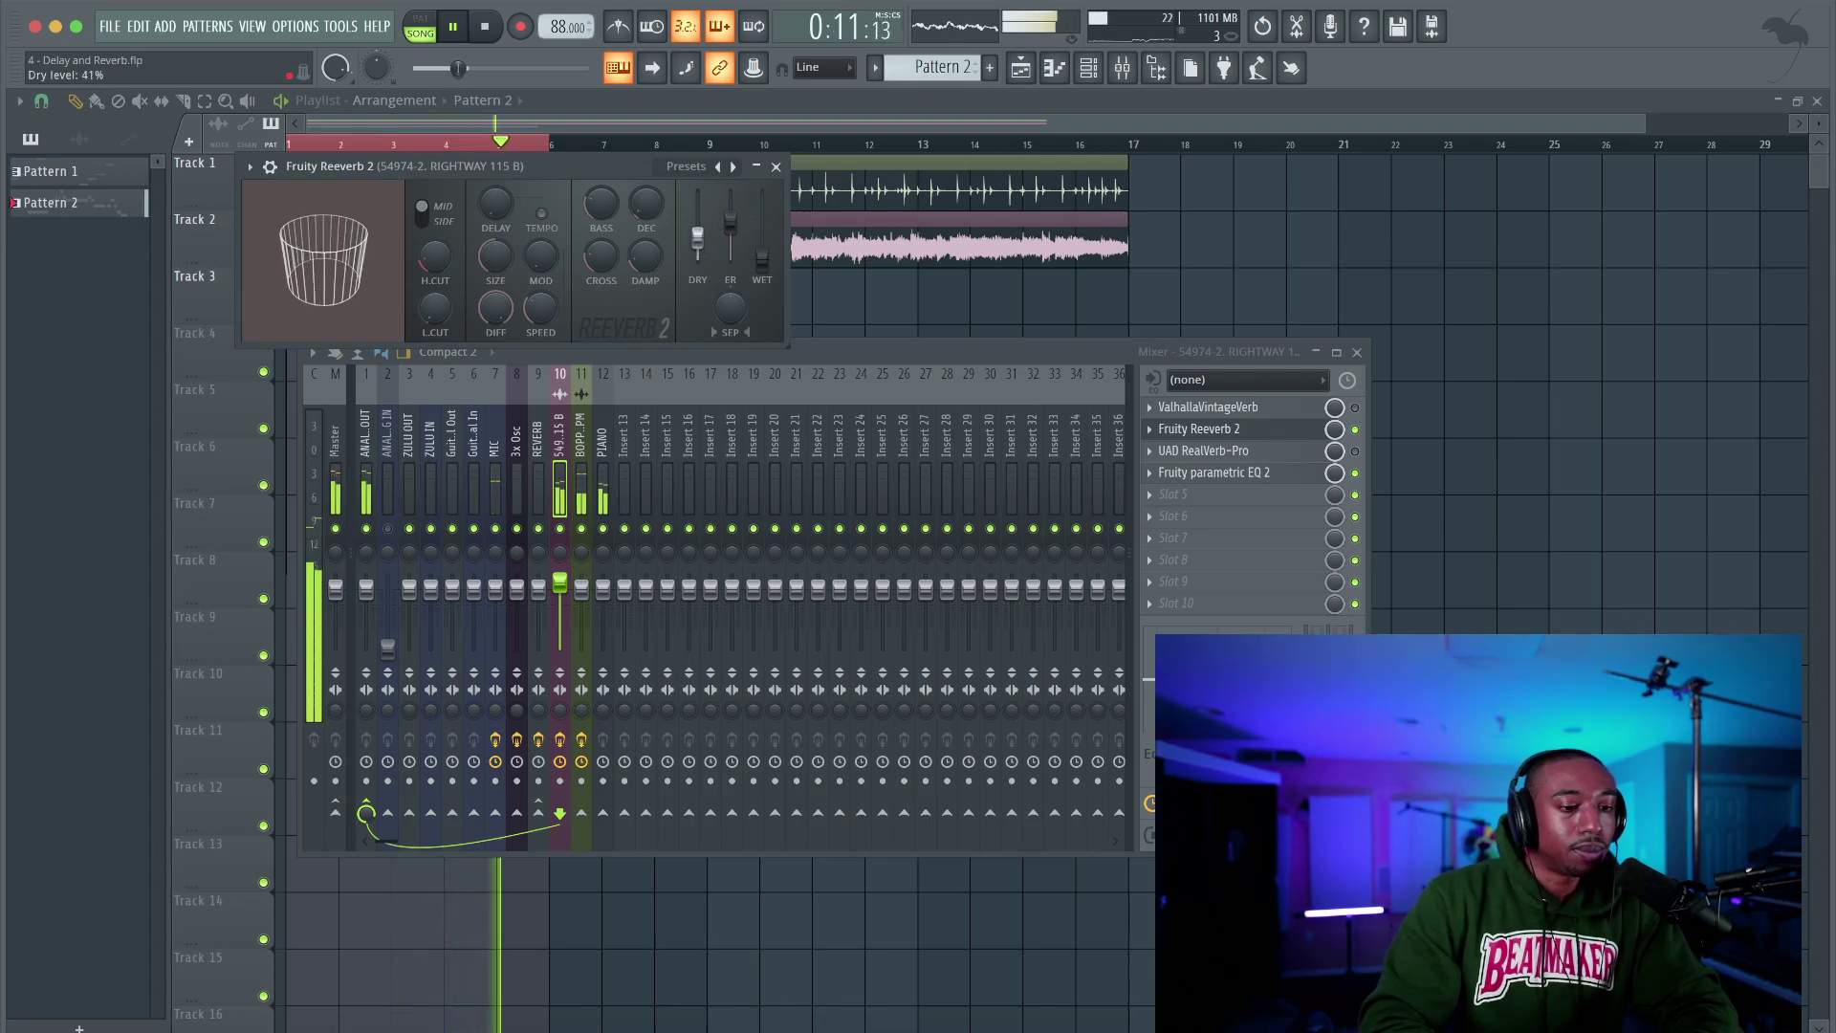
{"action": "left_click", "coordinate": [775, 167]}
Send the PIANO track to the REVERB track and select the RIGHTWAY 115 B track
{"action": "left_click", "coordinate": [601, 439]}
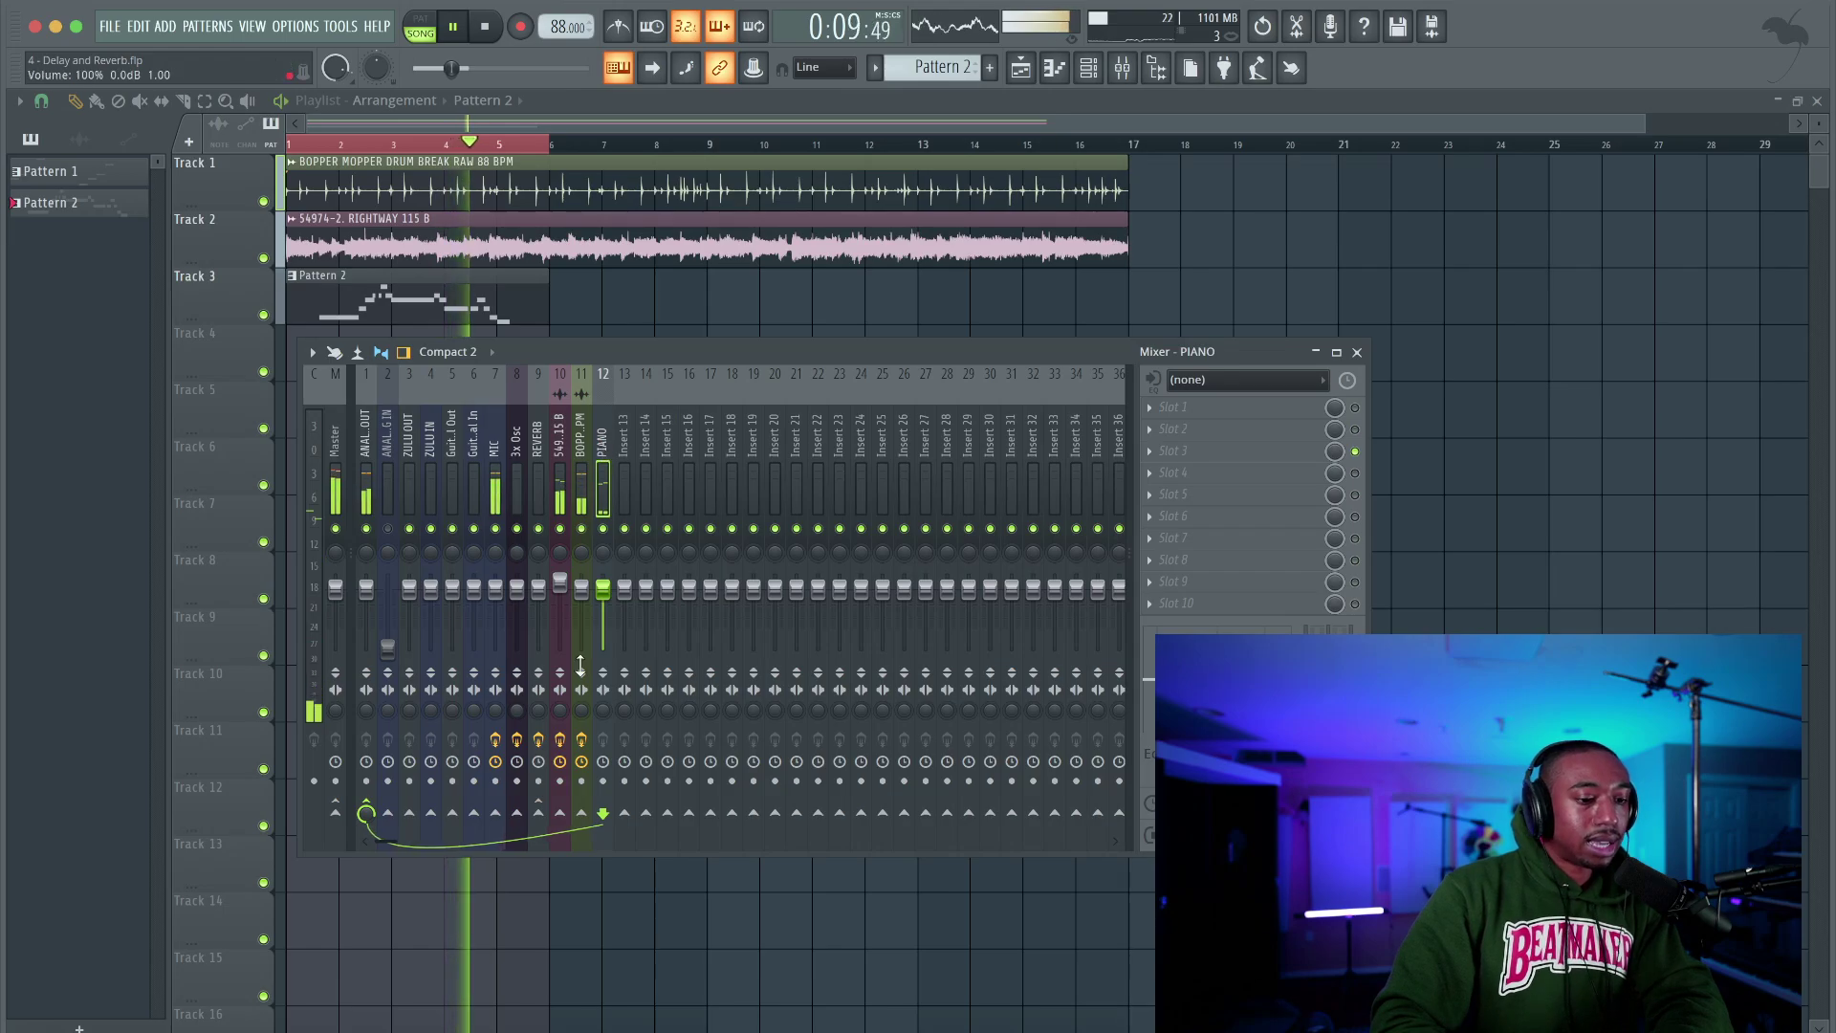
{"action": "left_click", "coordinate": [538, 813]}
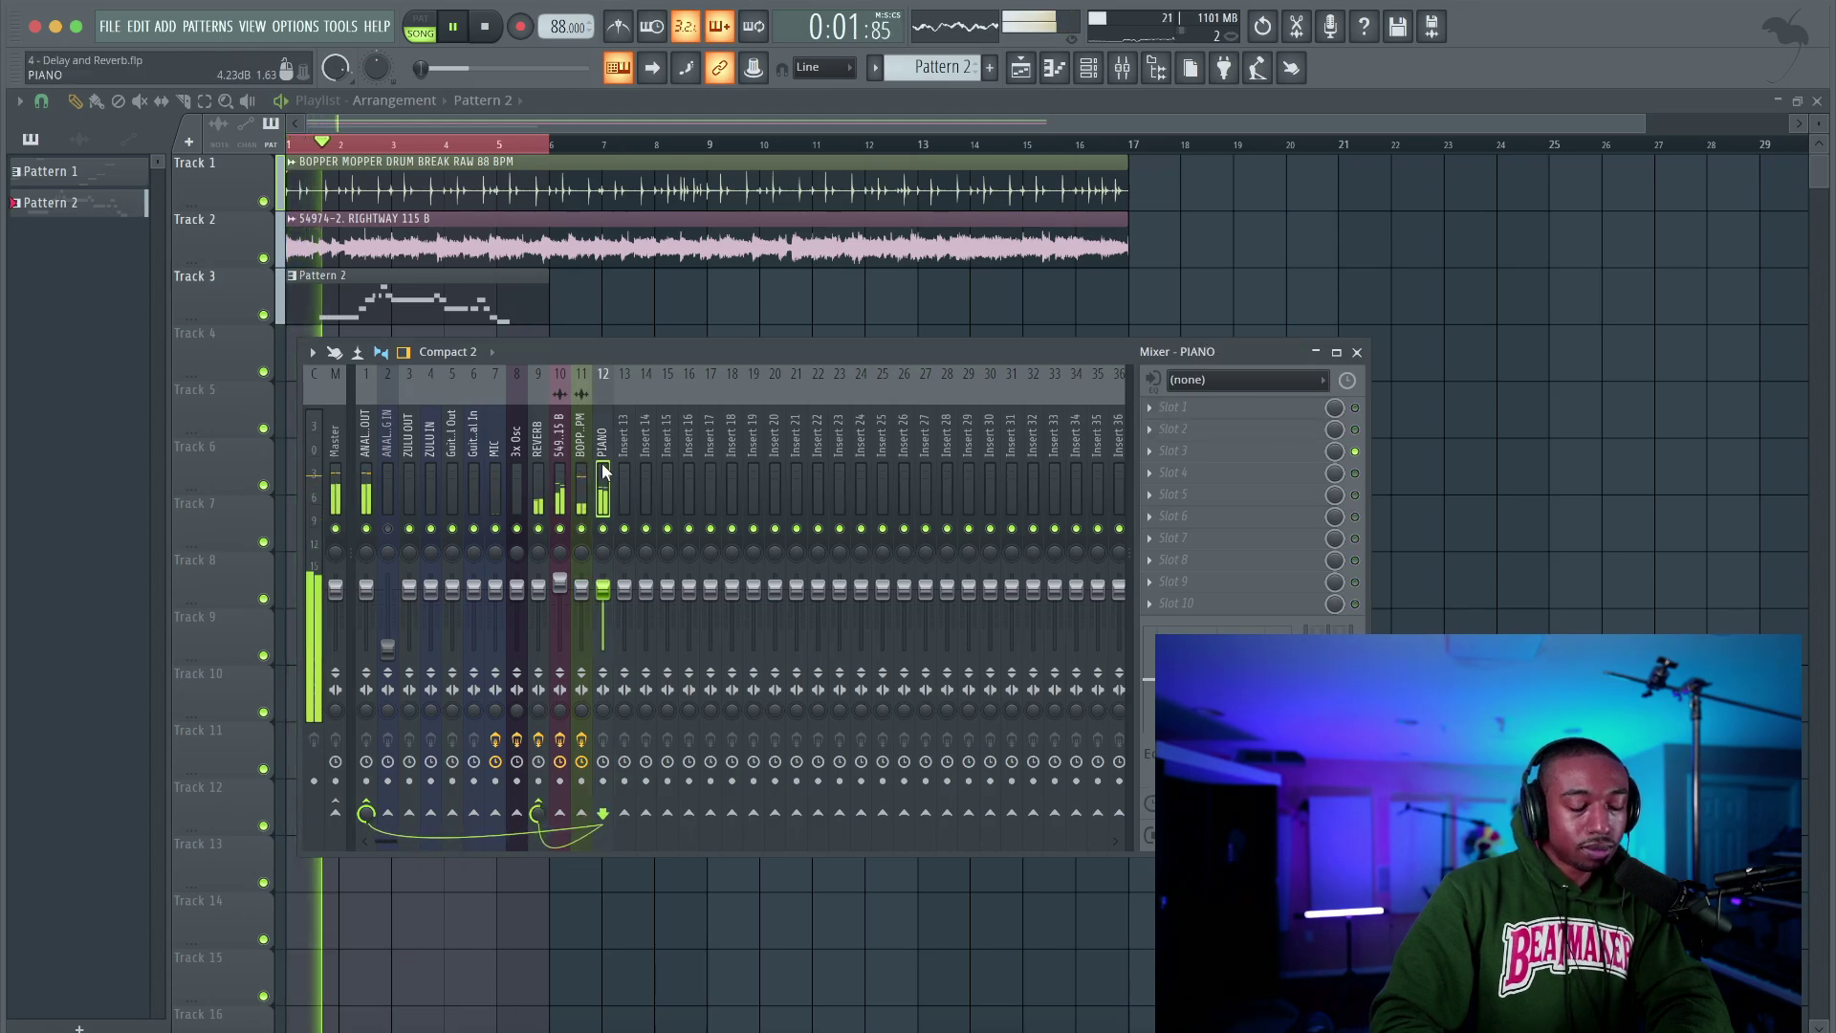
{"action": "left_click", "coordinate": [564, 469]}
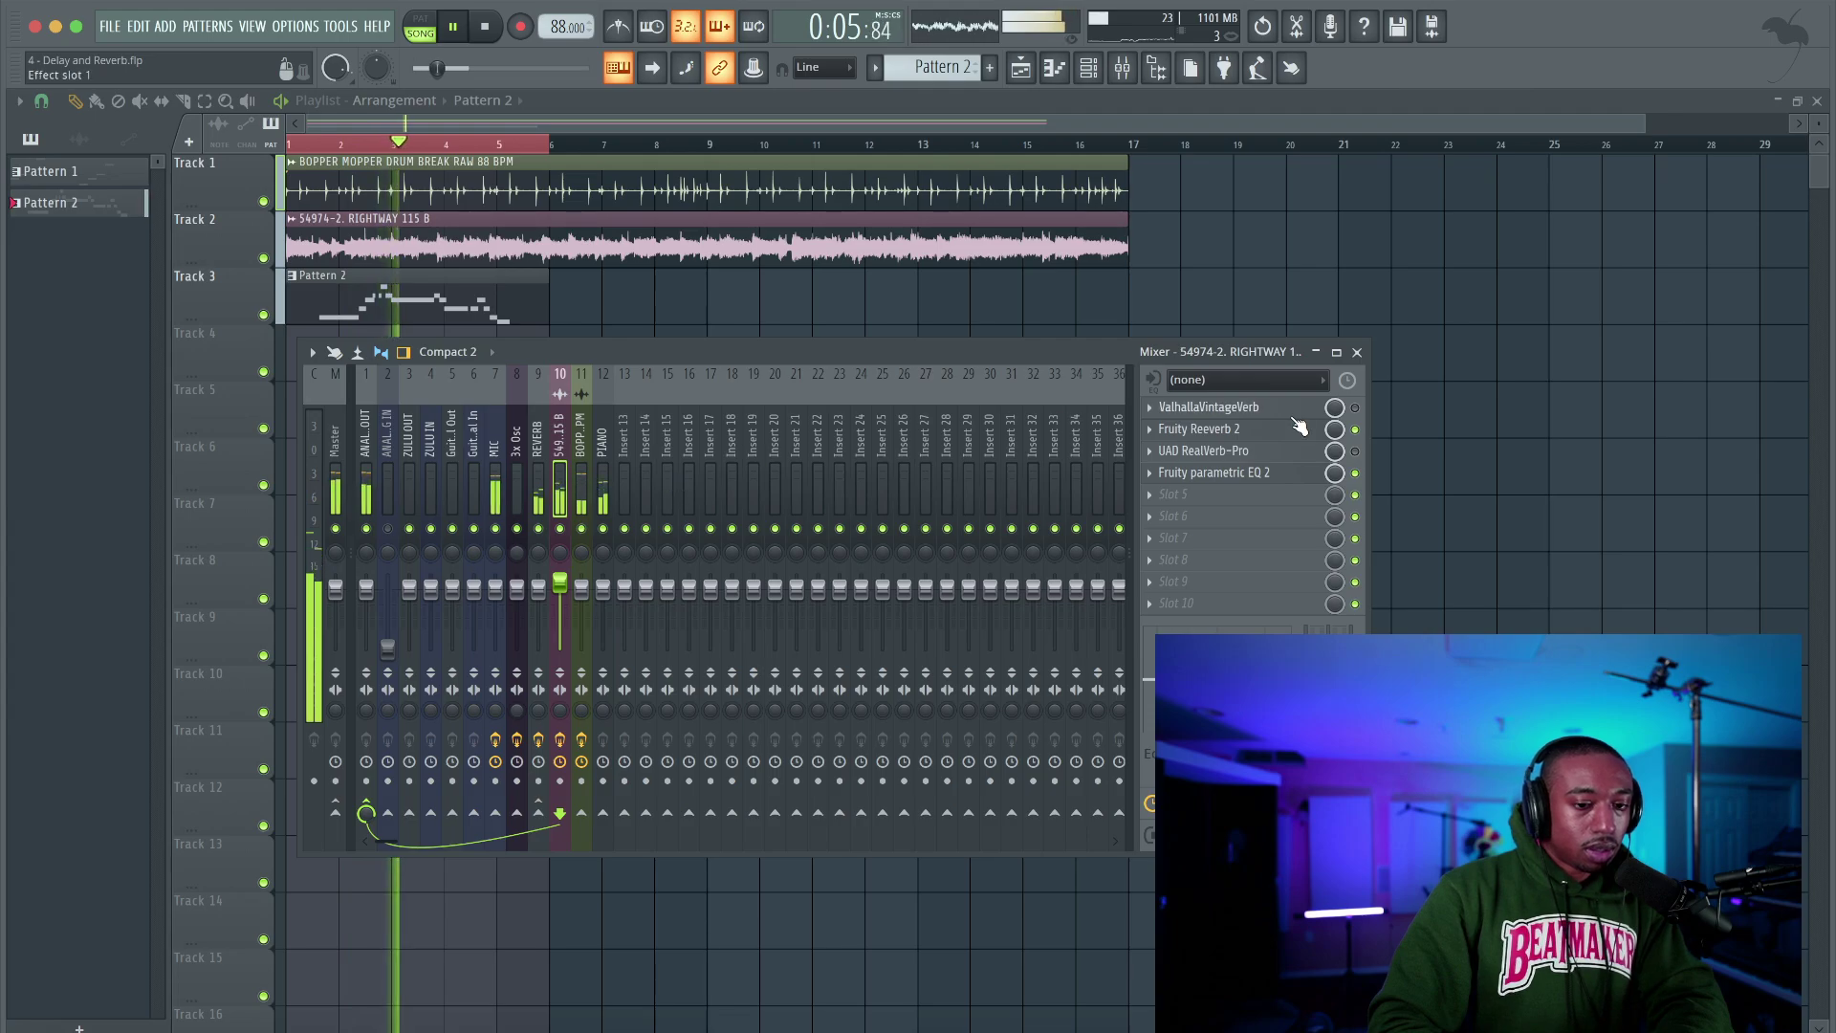
Switch the RIGHTWAY 115 B track from Fruity Reeverb 2 and Fruity parametric EQ 2 to ValhallaVintageVerb and reset its volume
{"action": "left_click", "coordinate": [1354, 429]}
{"action": "key", "text": "space"}
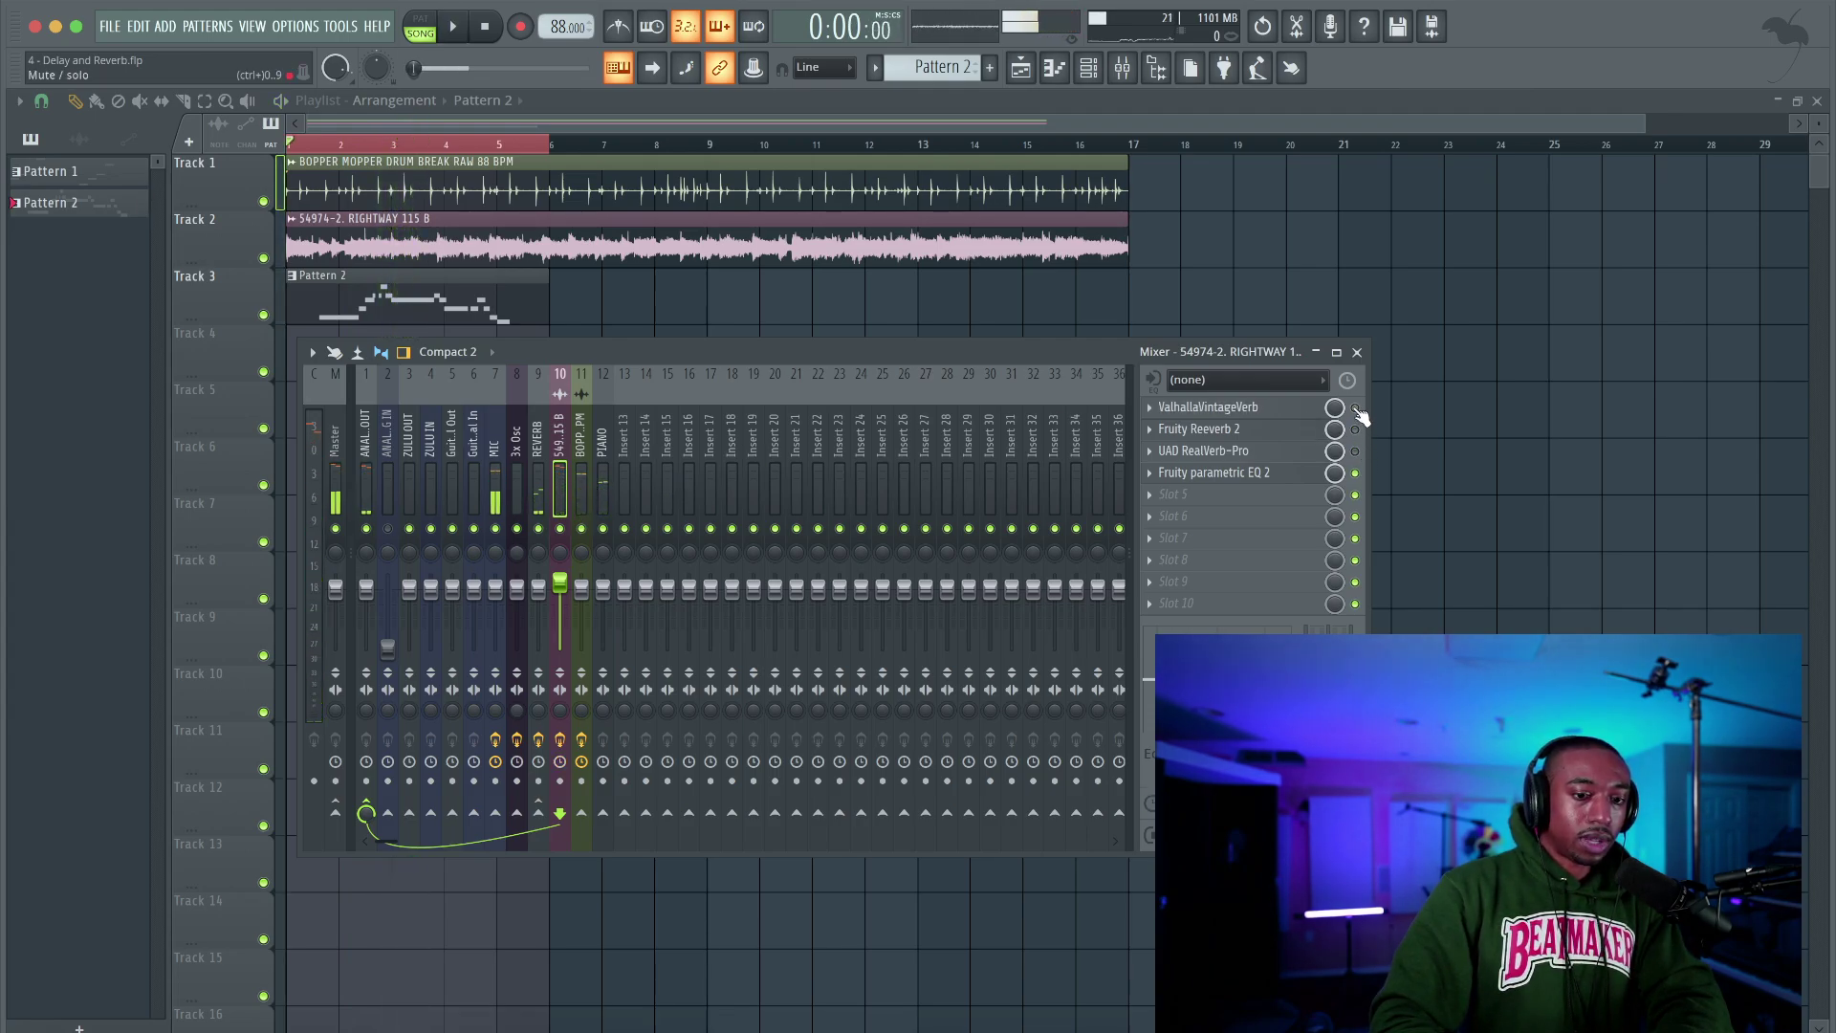
{"action": "right_click", "coordinate": [556, 581]}
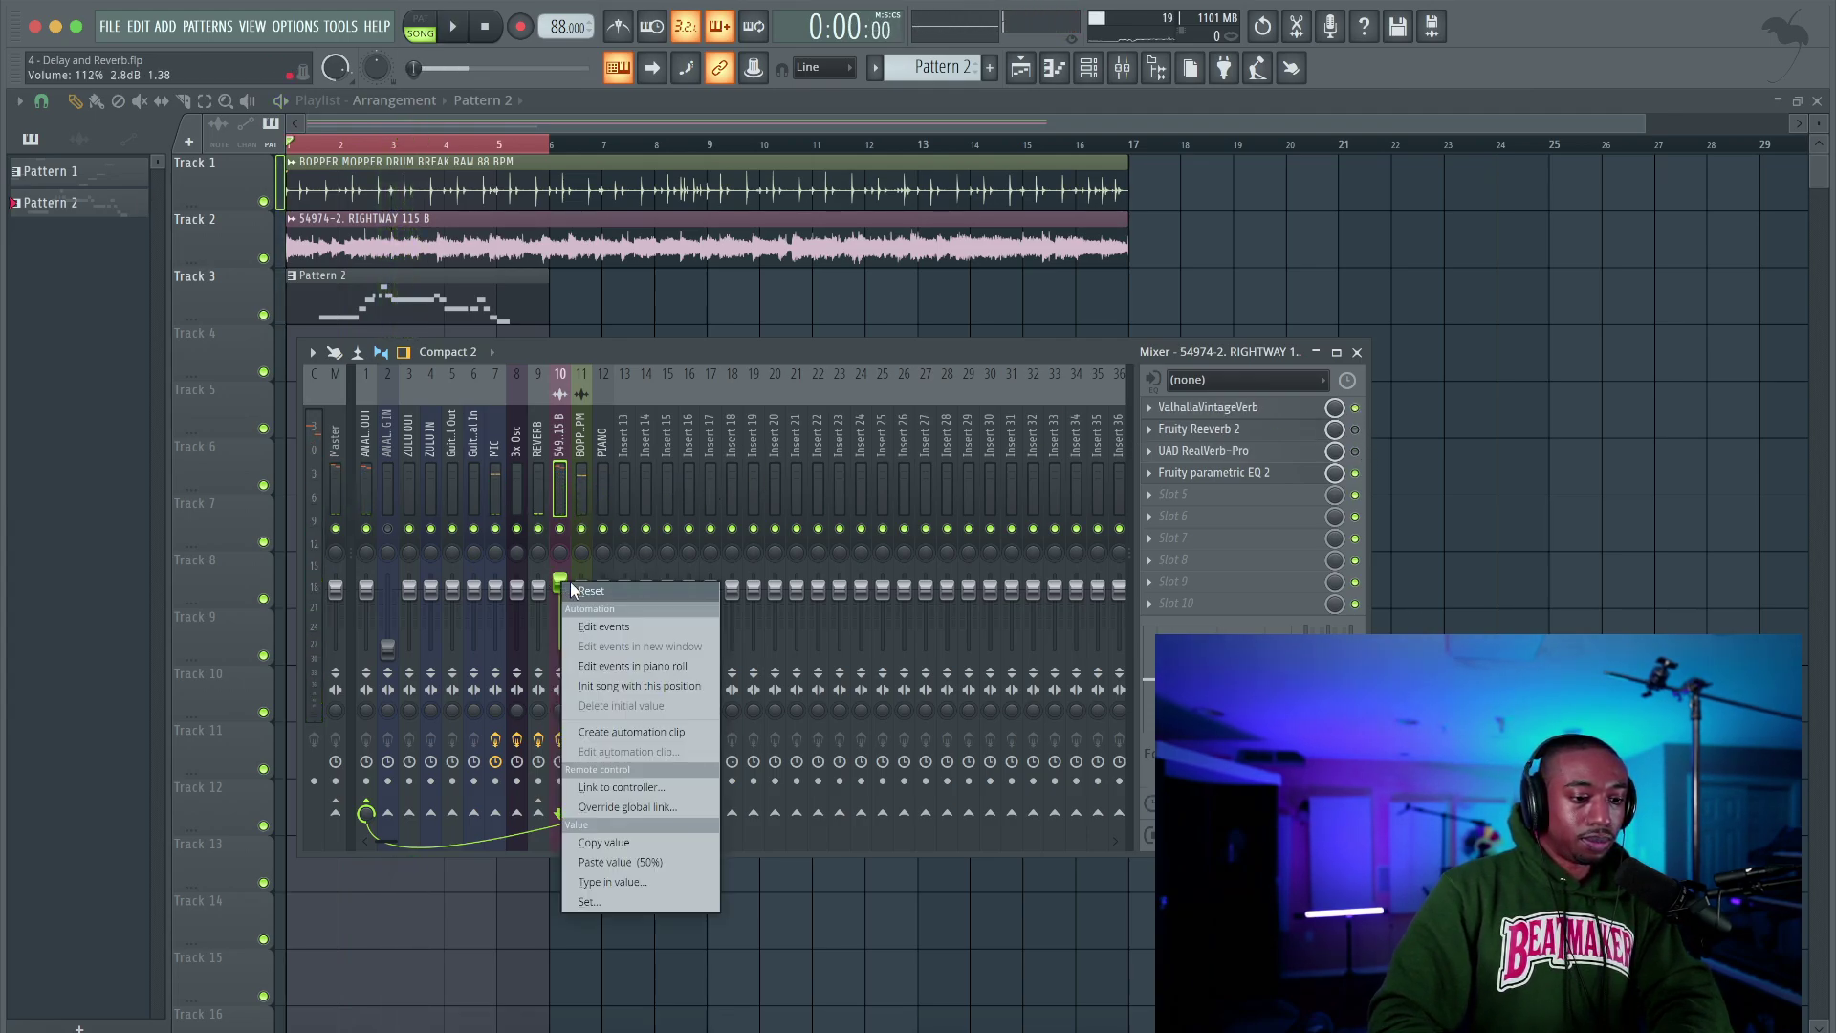
{"action": "left_click", "coordinate": [603, 860]}
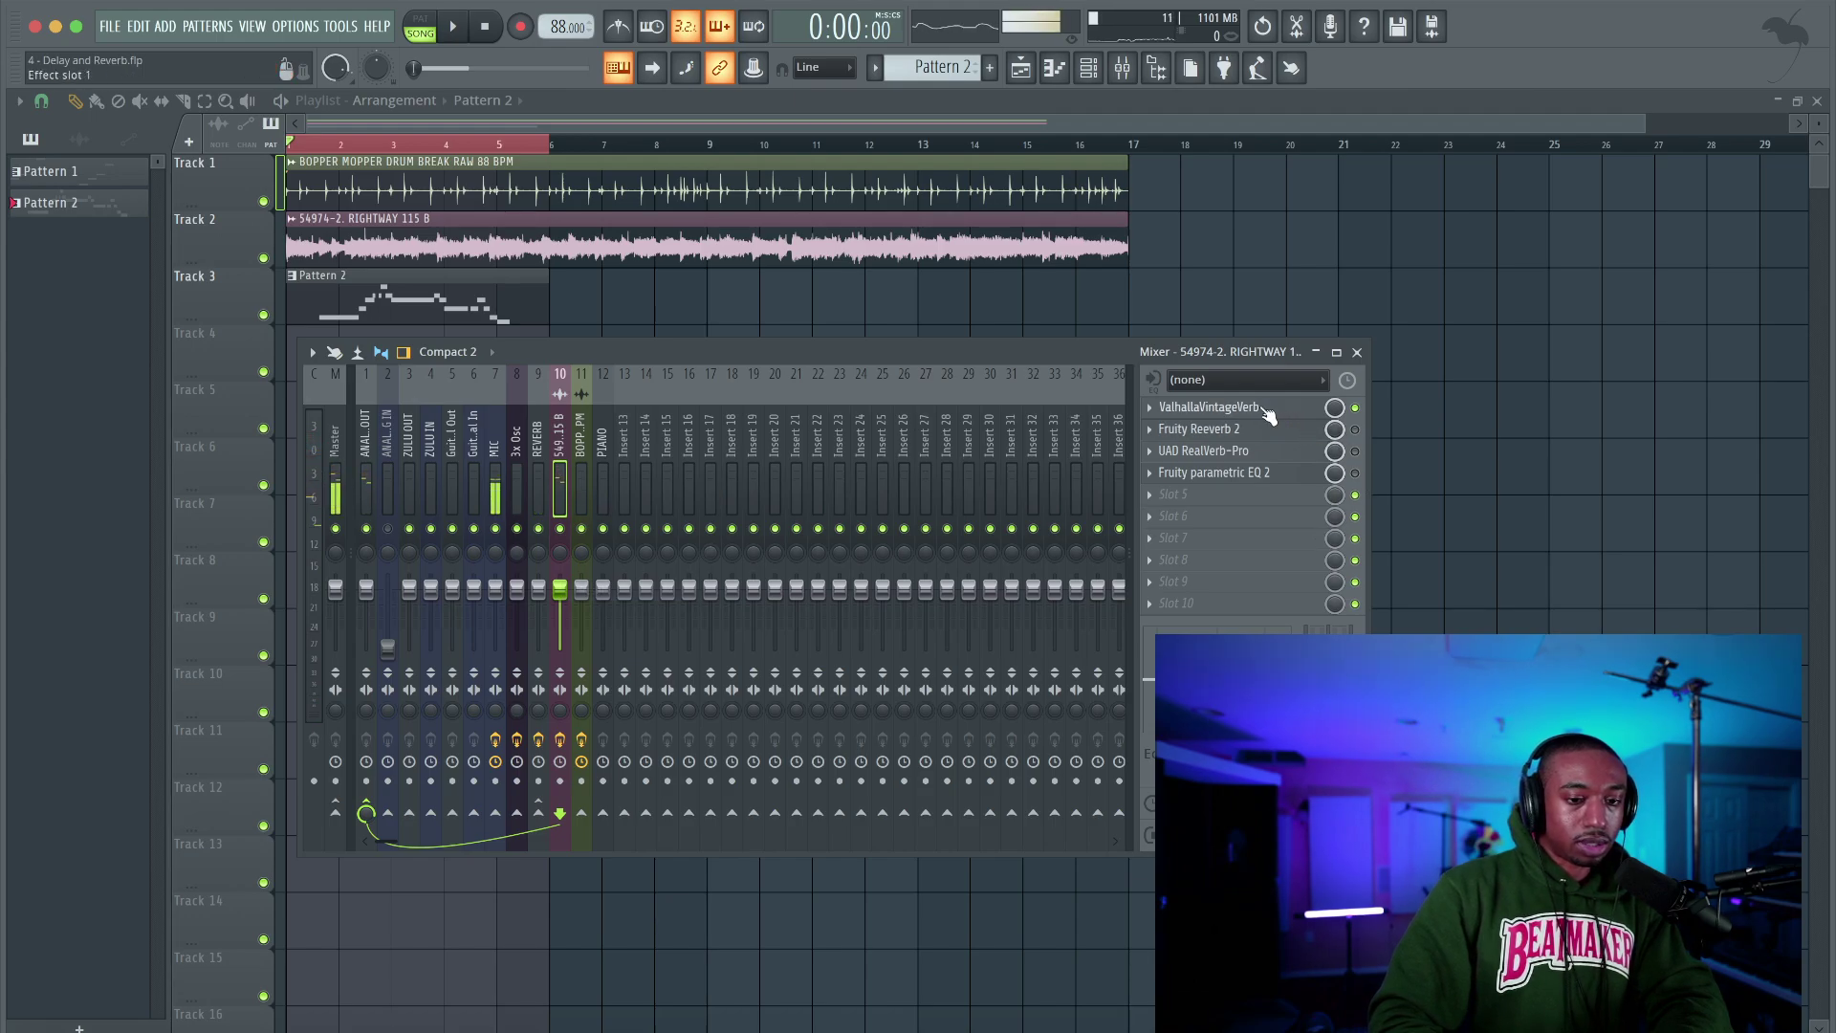
Play the mix with ValhallaVintageVerb, and replay it with Fruity Reeverb 2 and Fruity parametric EQ 2 re-enabled instead
{"action": "key", "text": "space"}
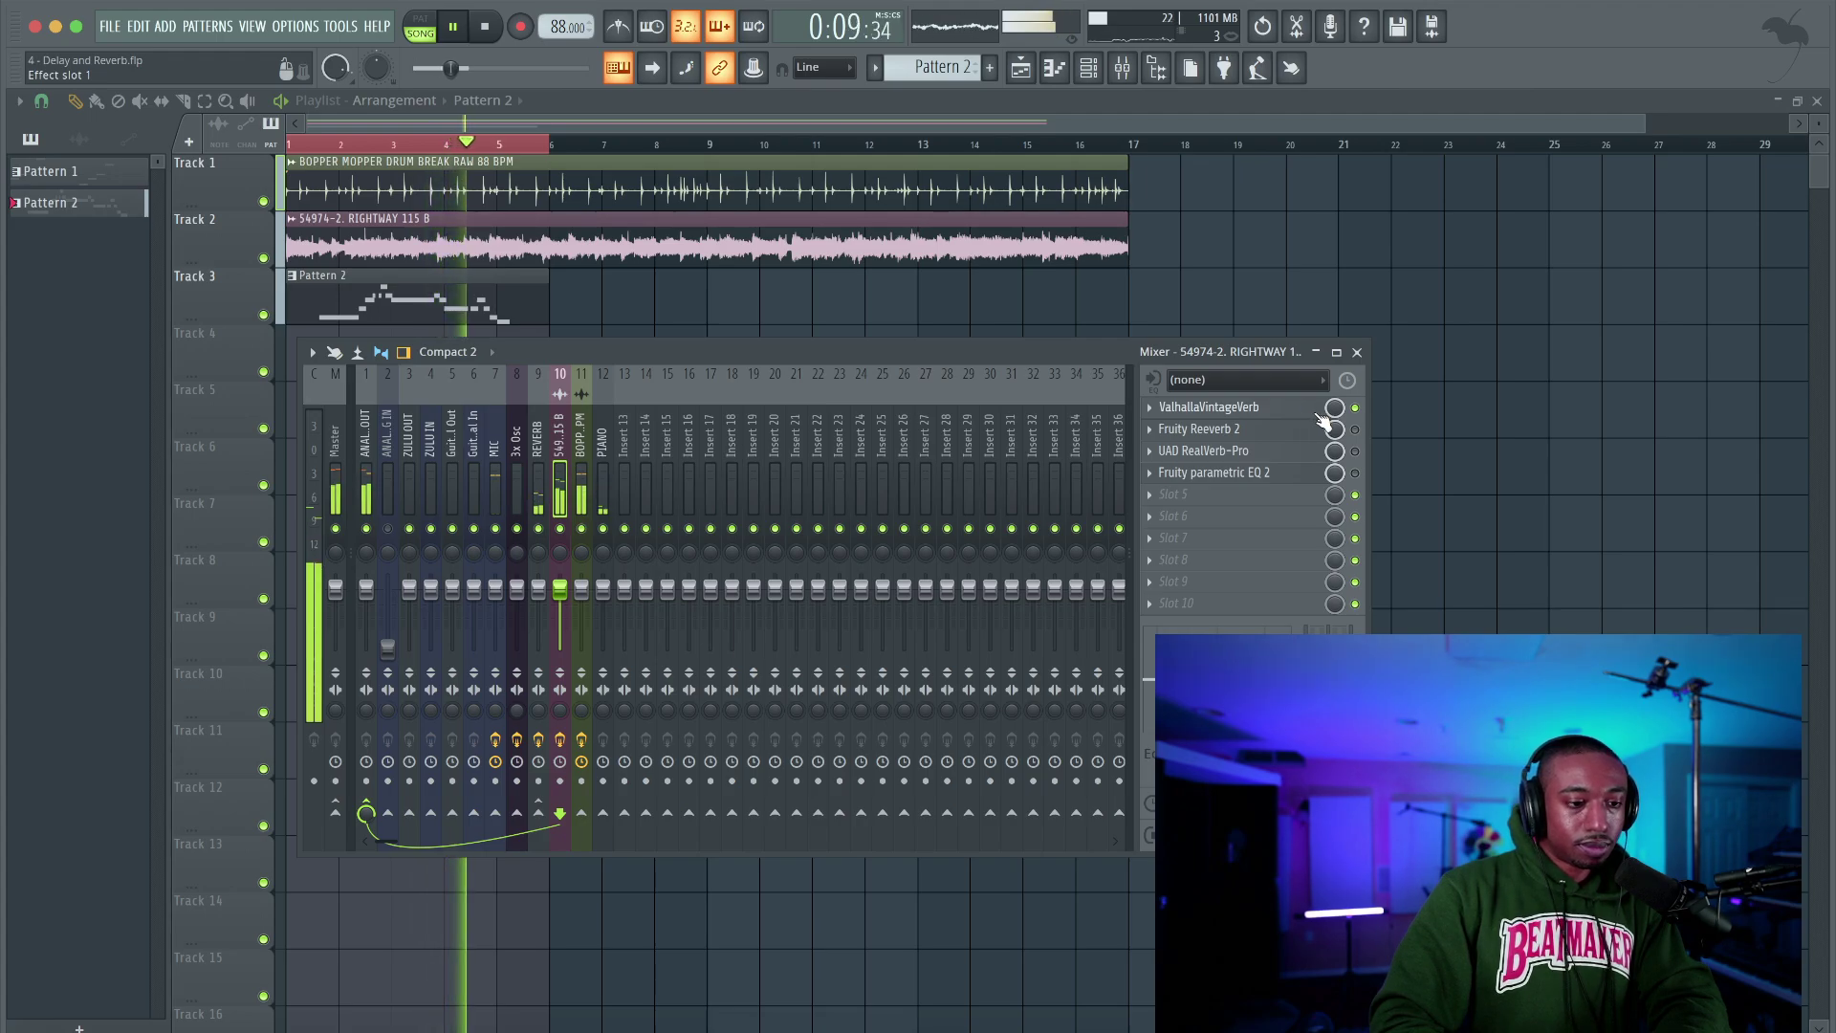
{"action": "key", "text": "space"}
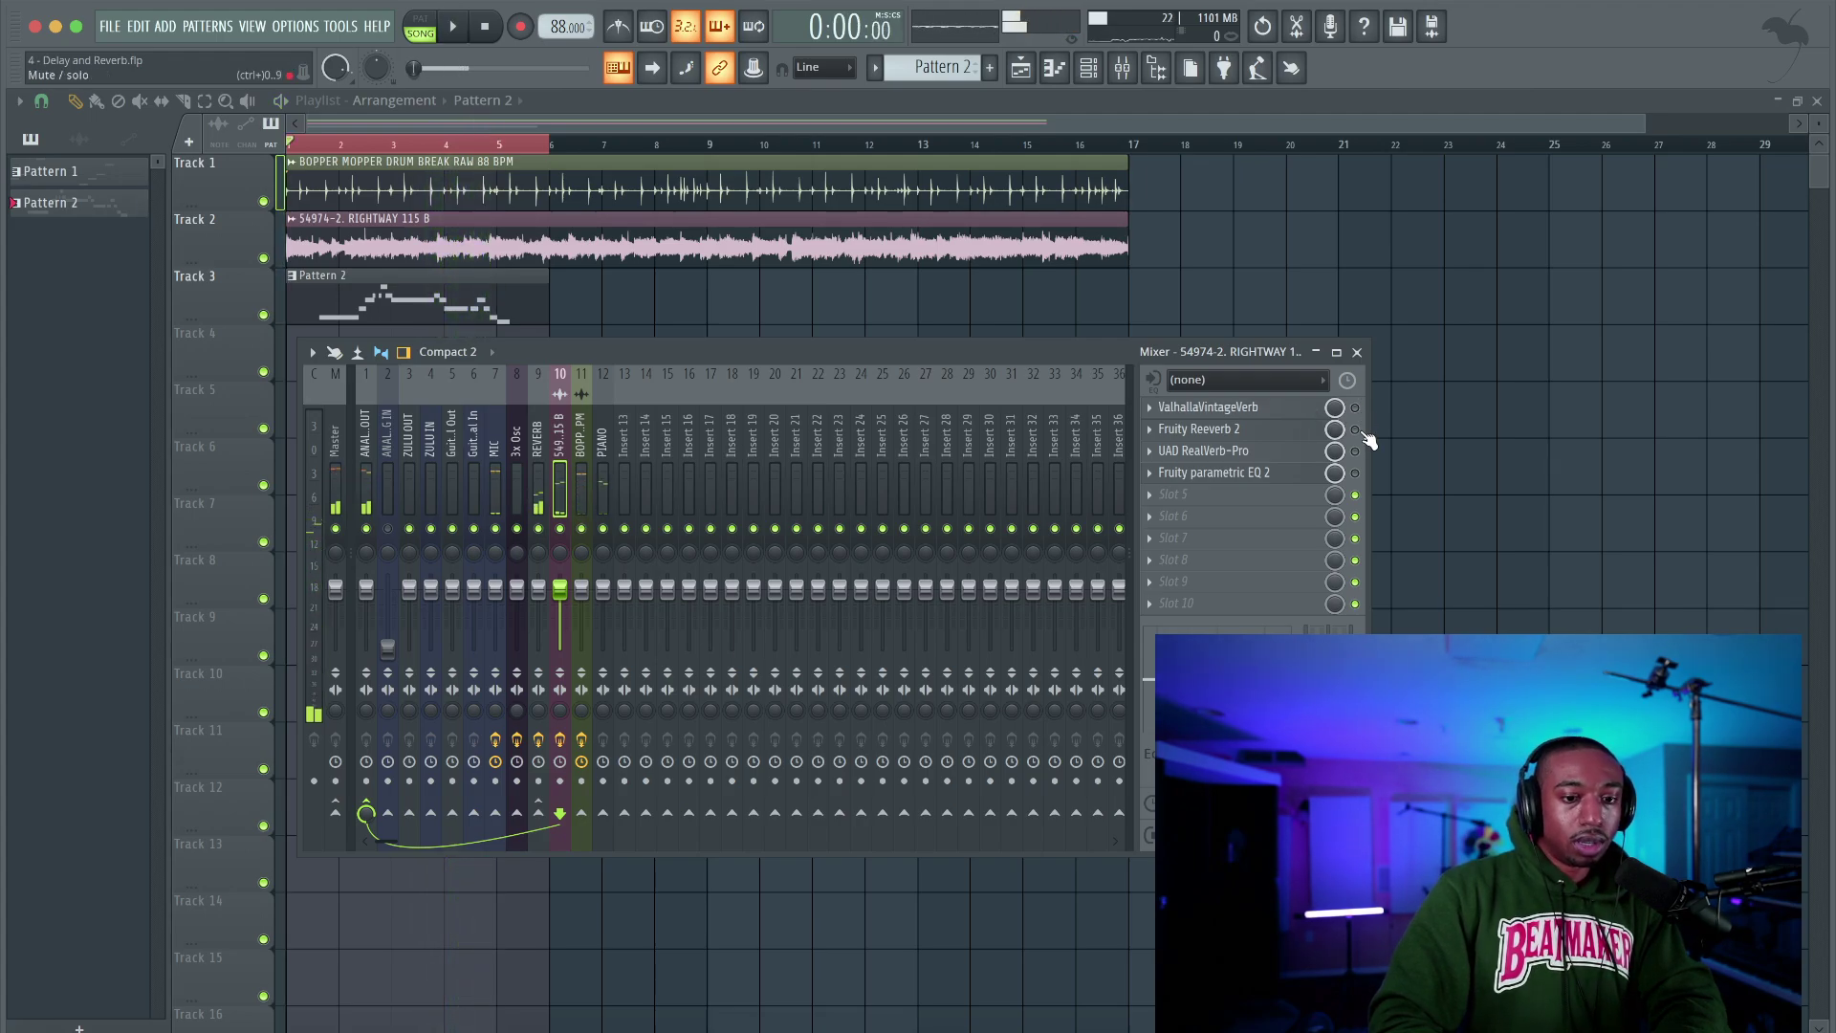
{"action": "key", "text": "space"}
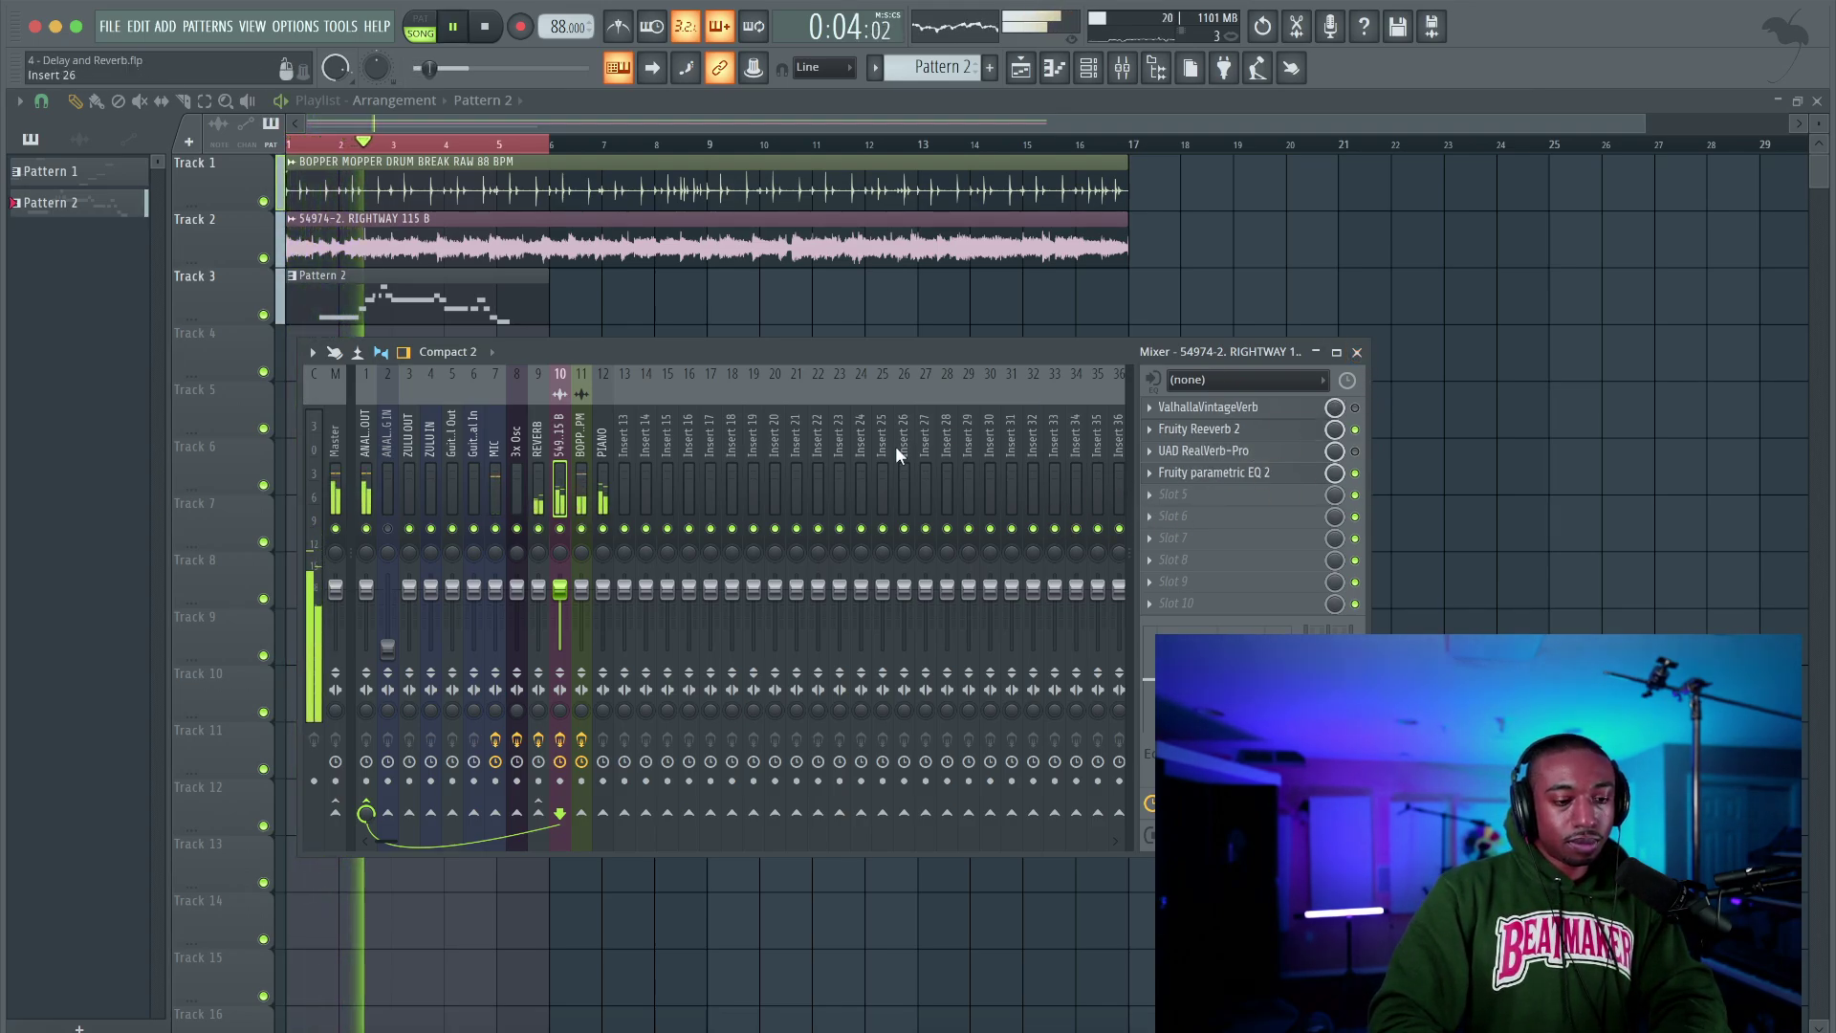
Raise the BOPPER MOPPER drum track's volume to 109%, close the mixer, and stop playback
{"action": "left_click", "coordinate": [604, 478]}
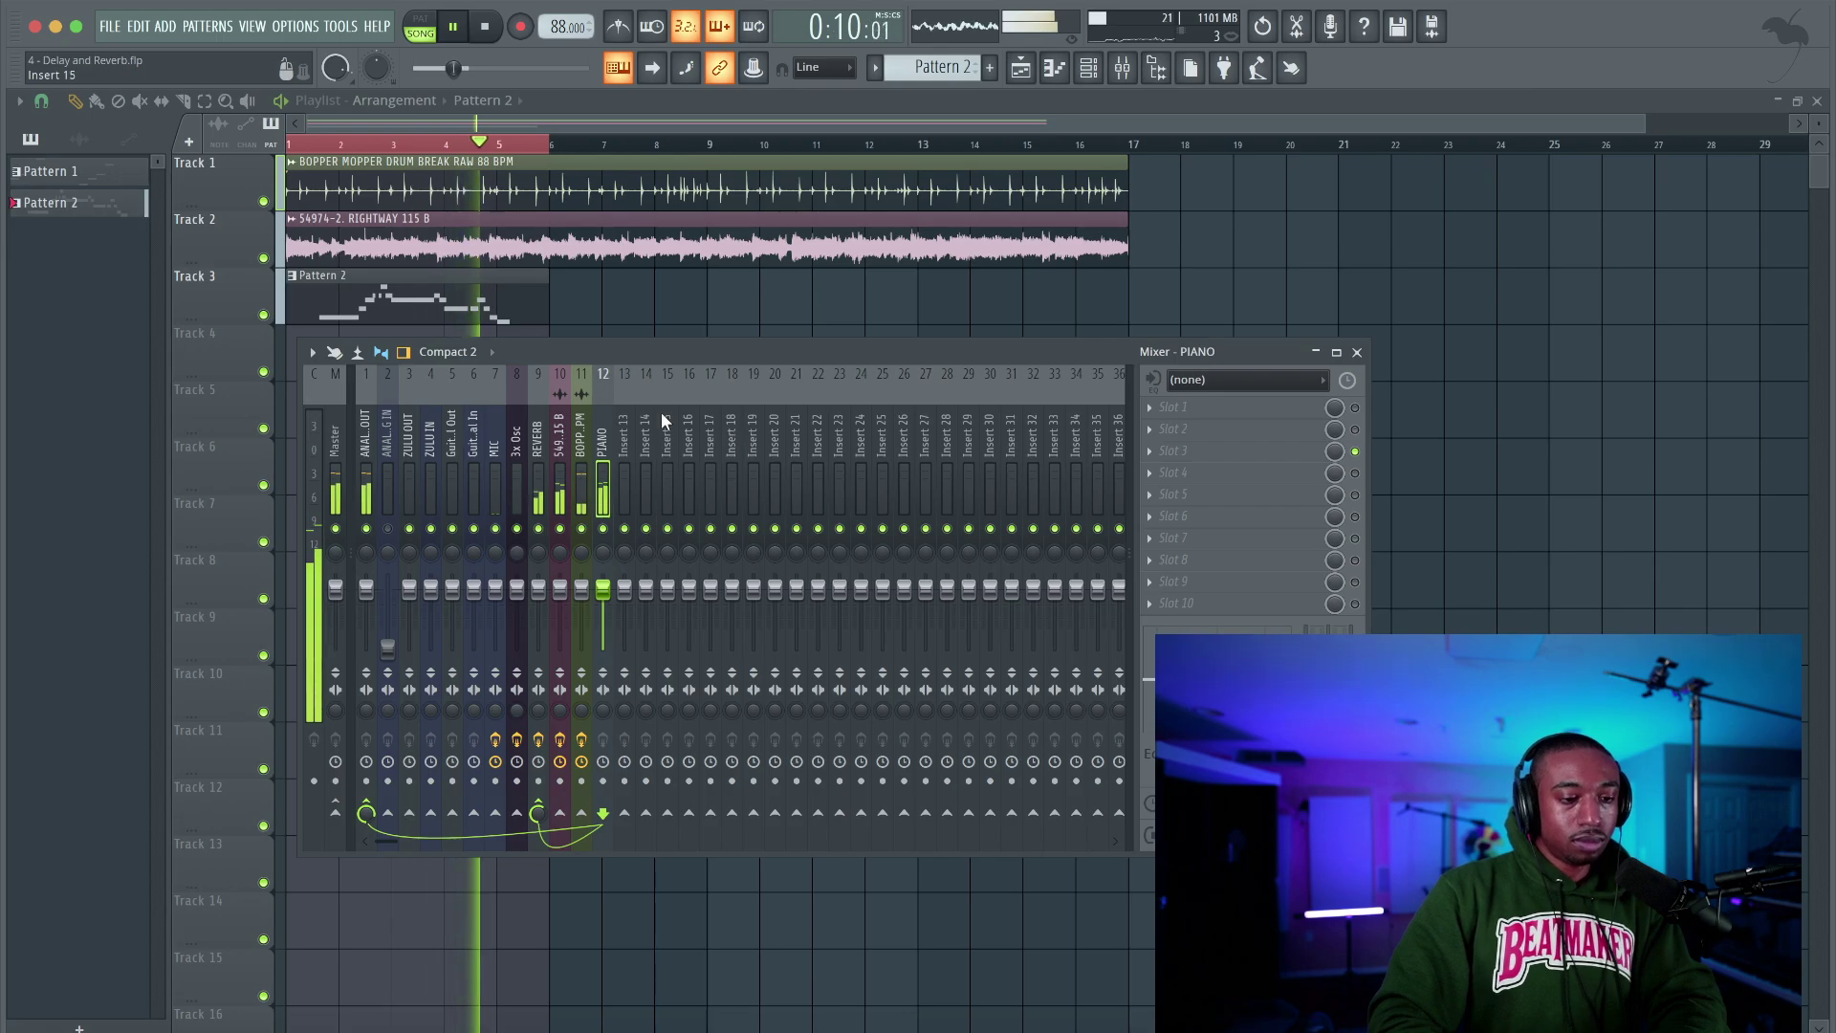
{"action": "left_click", "coordinate": [585, 483]}
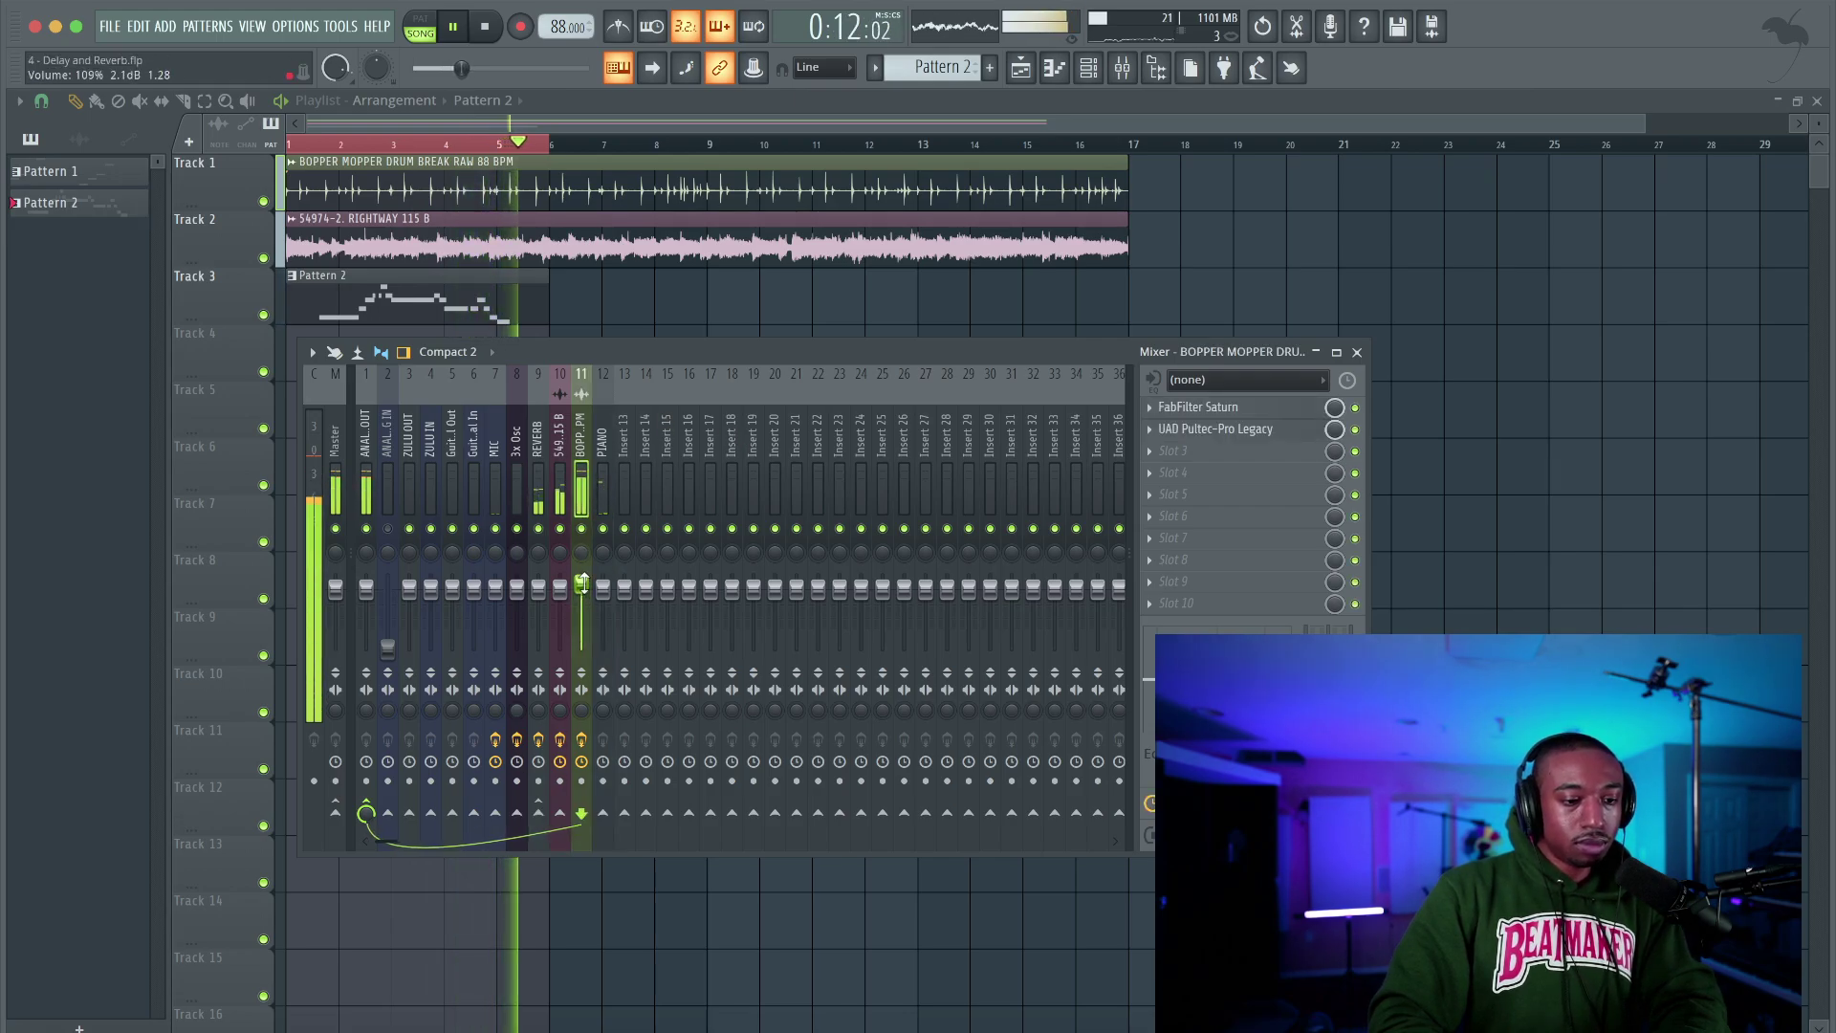
{"action": "left_click", "coordinate": [1356, 352]}
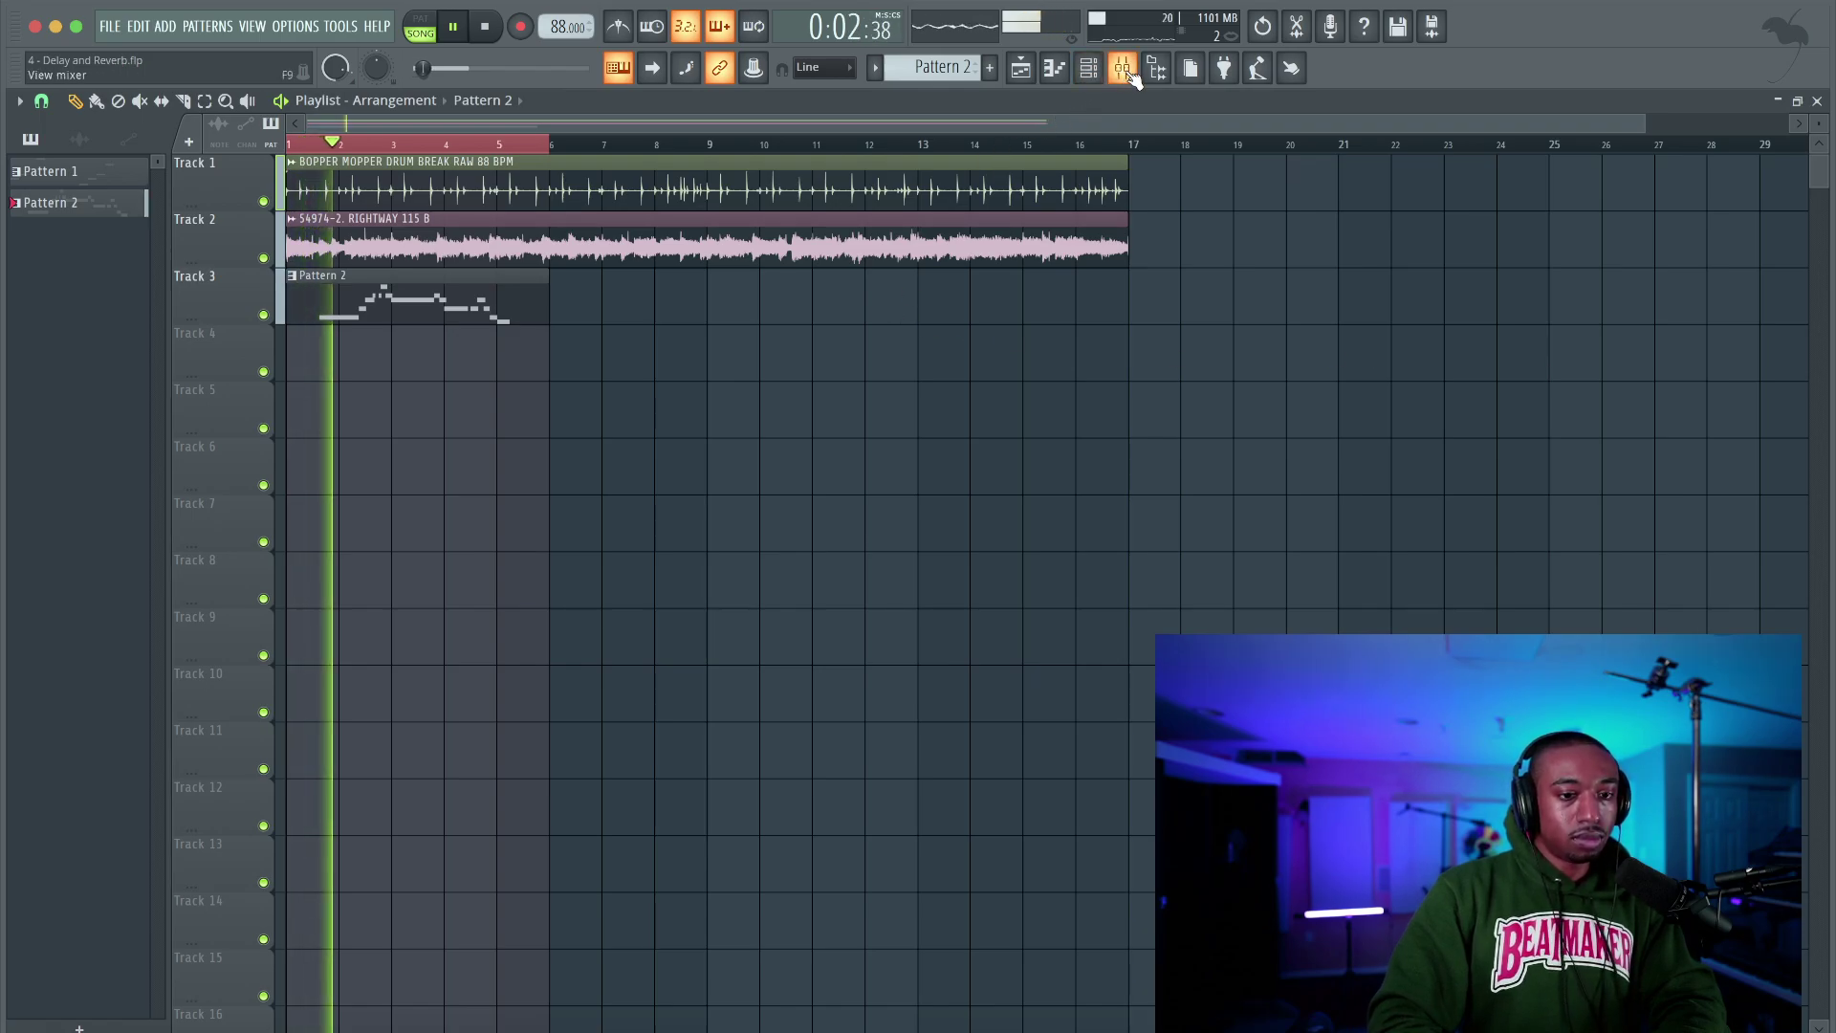
{"action": "key", "text": "space"}
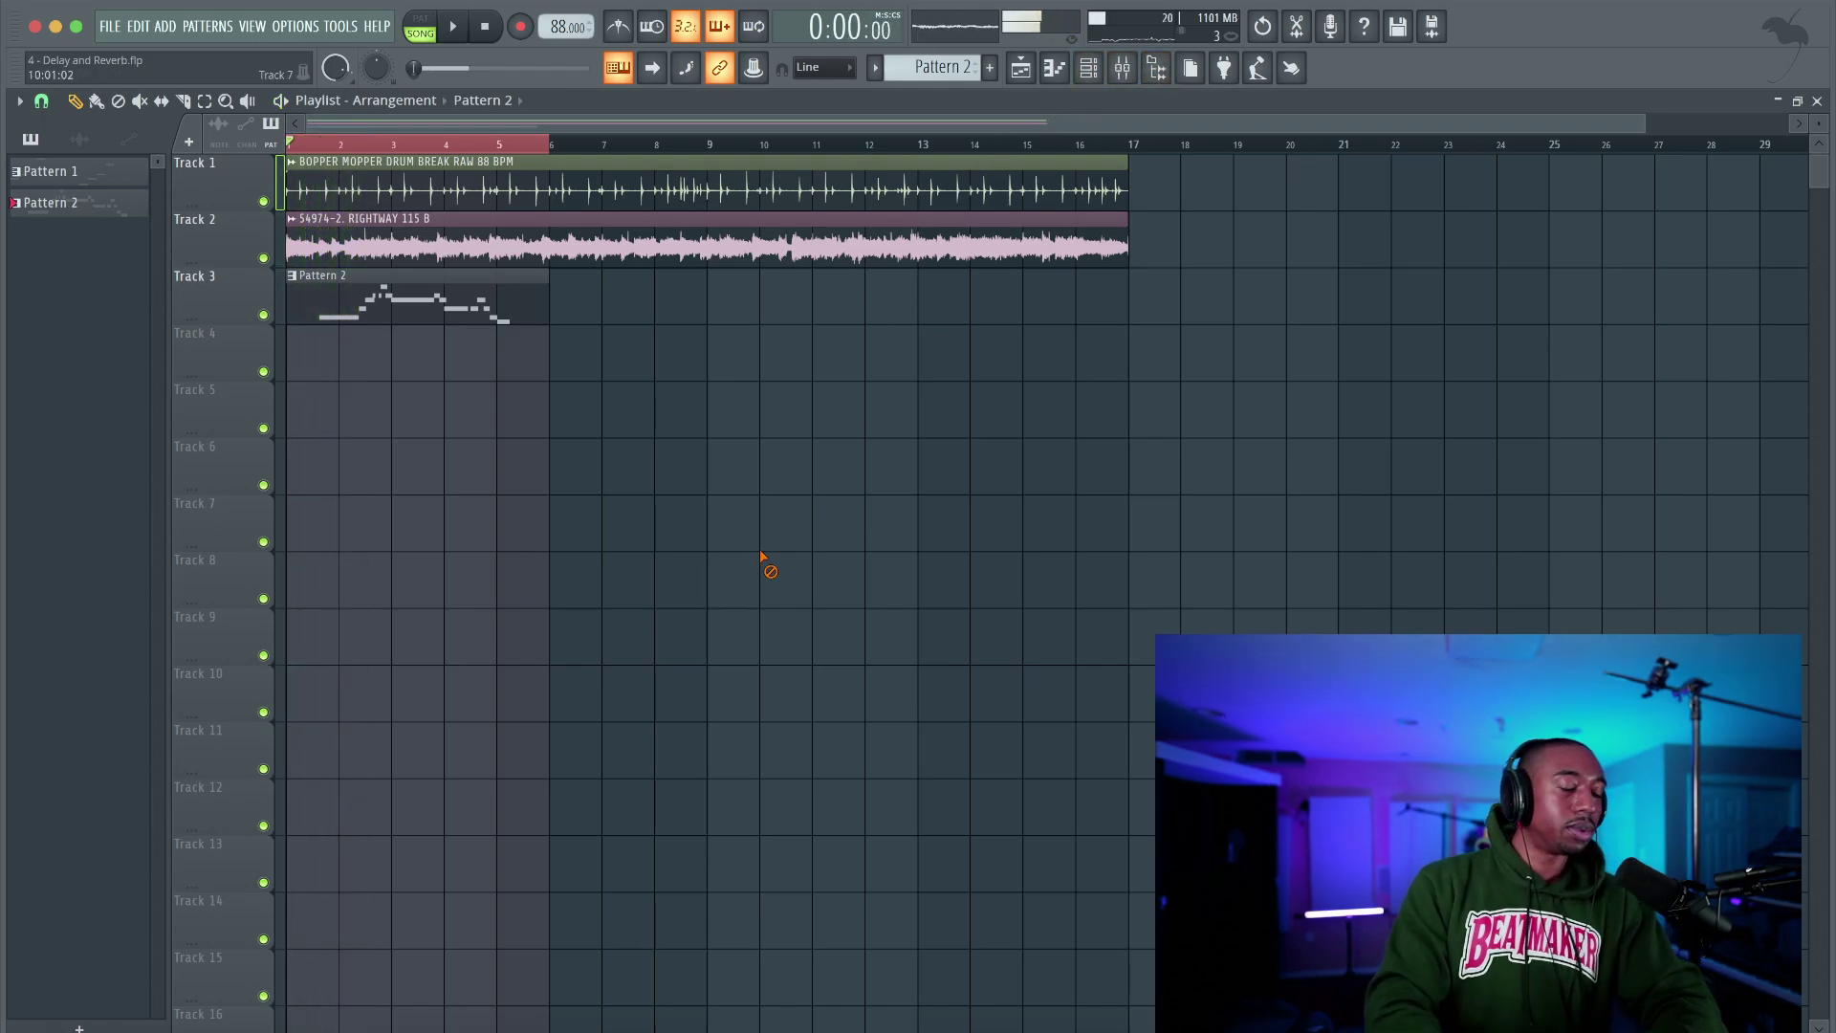